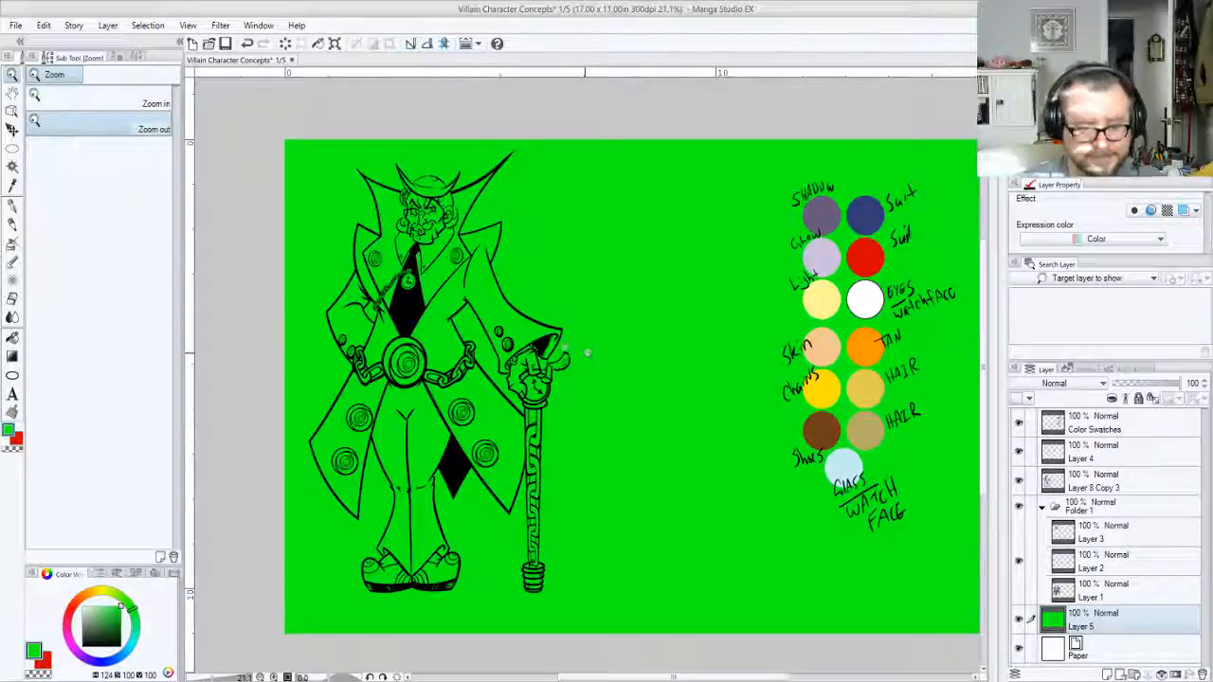
{"action": "left_click", "coordinate": [121, 575]}
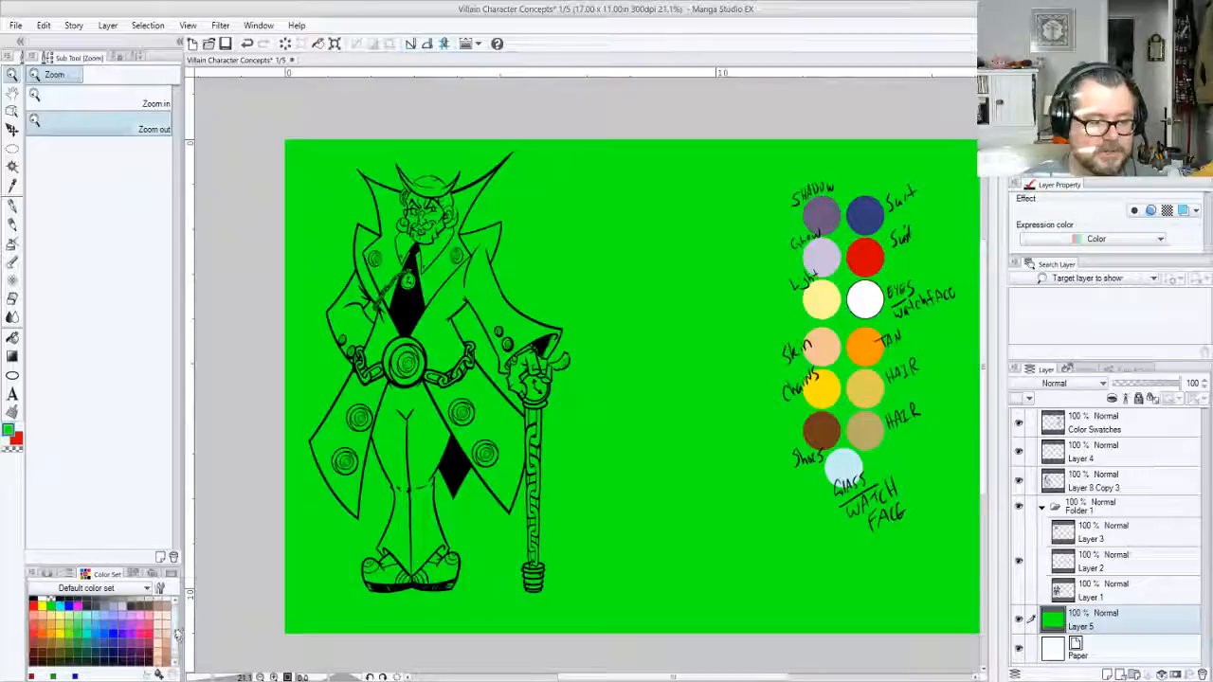
{"action": "left_click", "coordinate": [48, 573]}
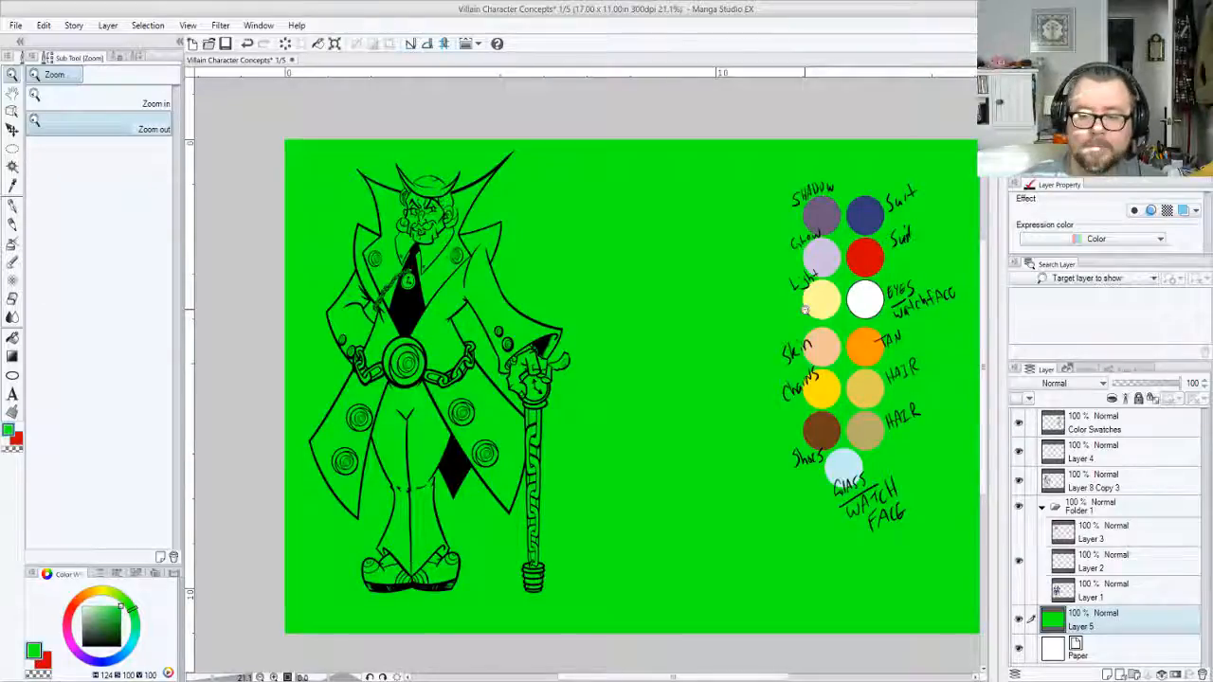
Show Layer 1 with the blue suit color and move Layer 3 below Layer 2 in Folder 1
{"action": "left_click", "coordinate": [1020, 590]}
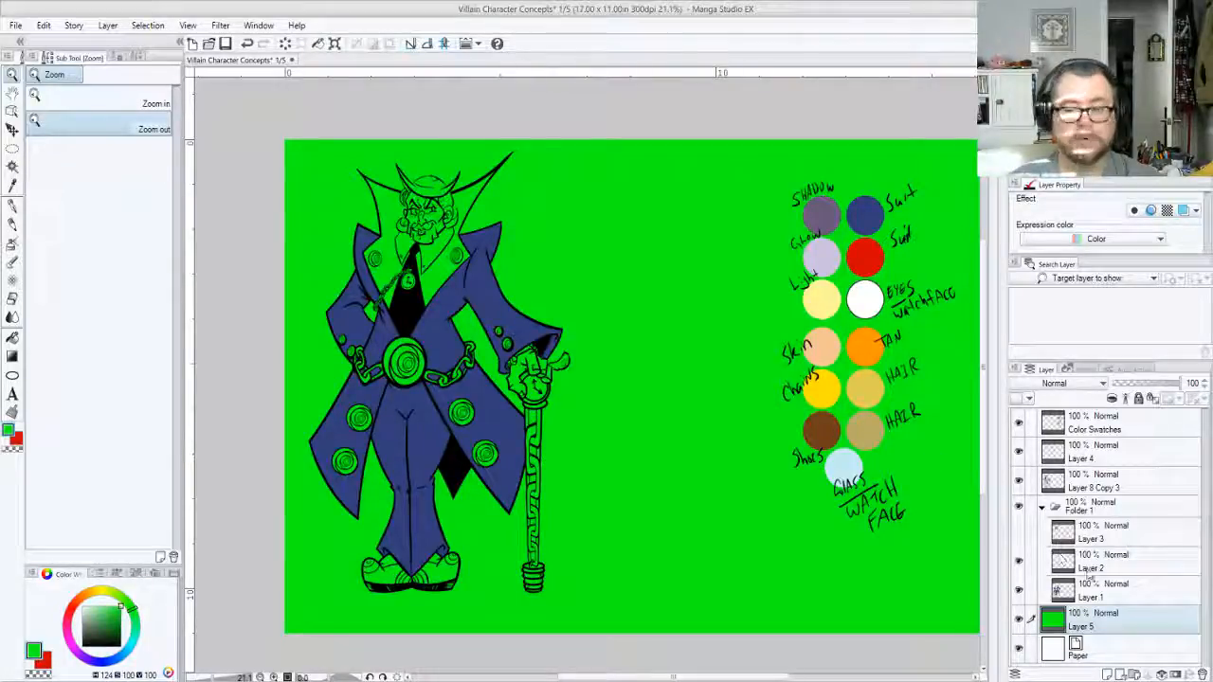
{"action": "left_click_drag", "start_coordinate": [1090, 569], "coordinate": [1105, 529]}
{"action": "left_click", "coordinate": [1094, 568]}
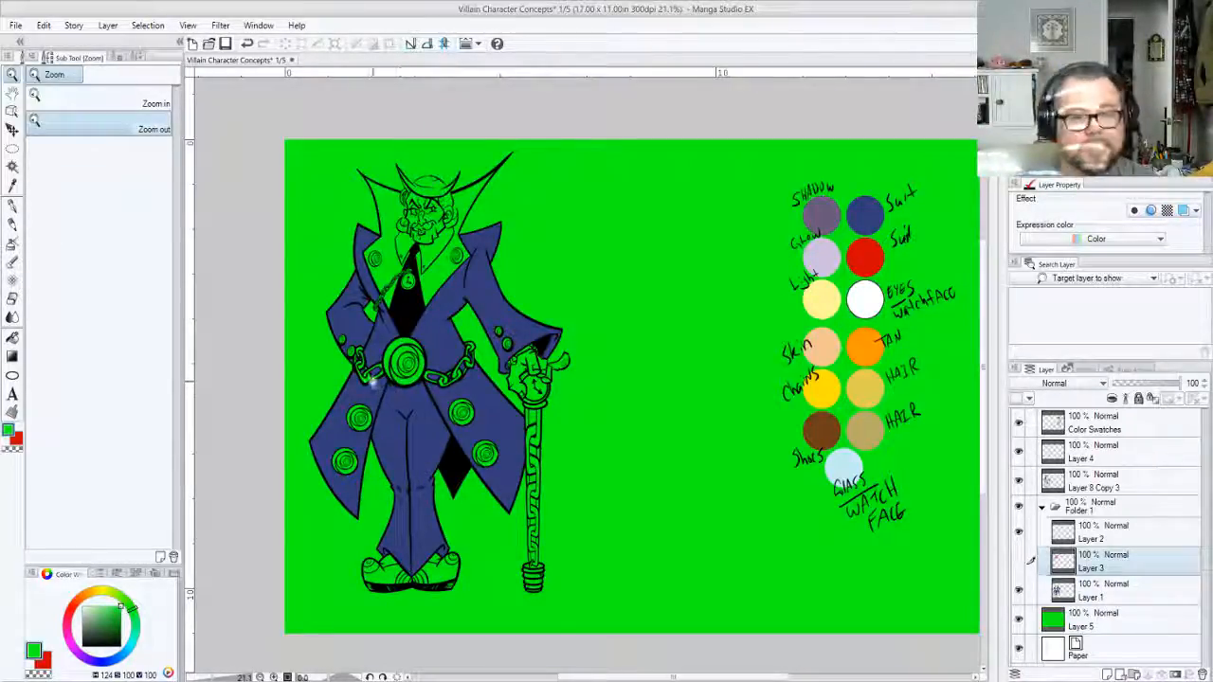
Erase the outer edge and buttonhole of the shirt collar flap beside the watch chain on Layer 8 Copy 3 with the Hard eraser
{"action": "left_click", "coordinate": [397, 395]}
{"action": "left_click", "coordinate": [413, 398]}
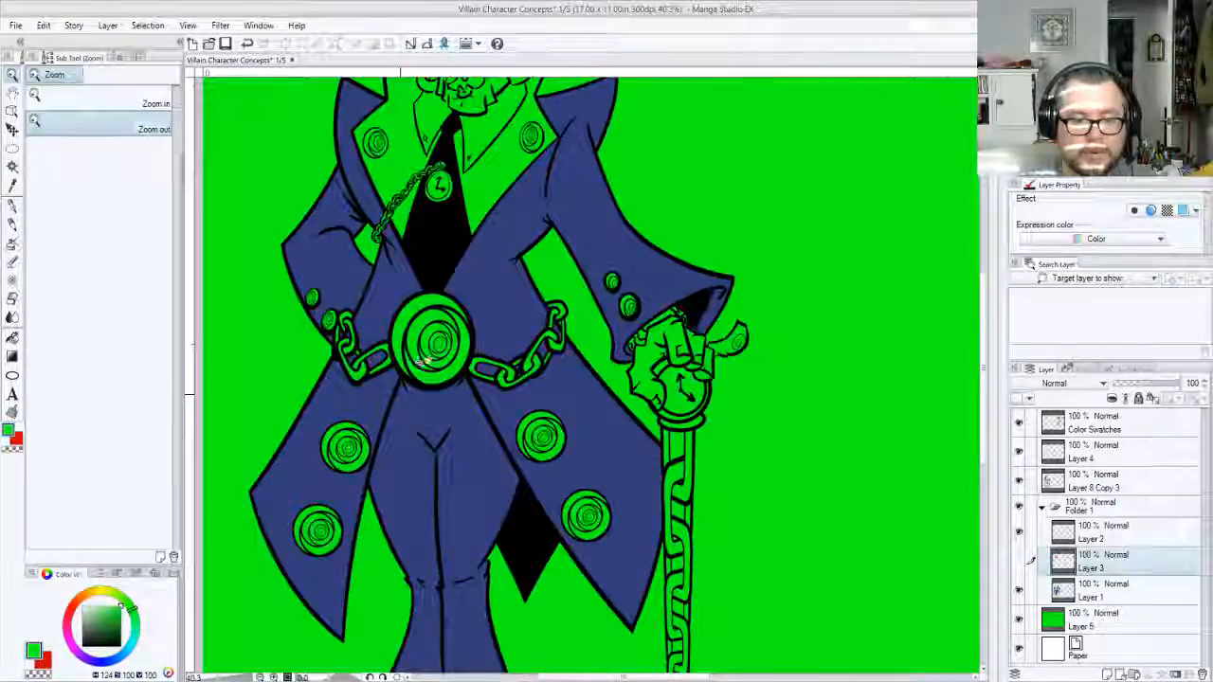
{"action": "left_click", "coordinate": [426, 361]}
{"action": "scroll", "coordinate": [493, 341], "scroll_direction": "up", "scroll_amount": 2}
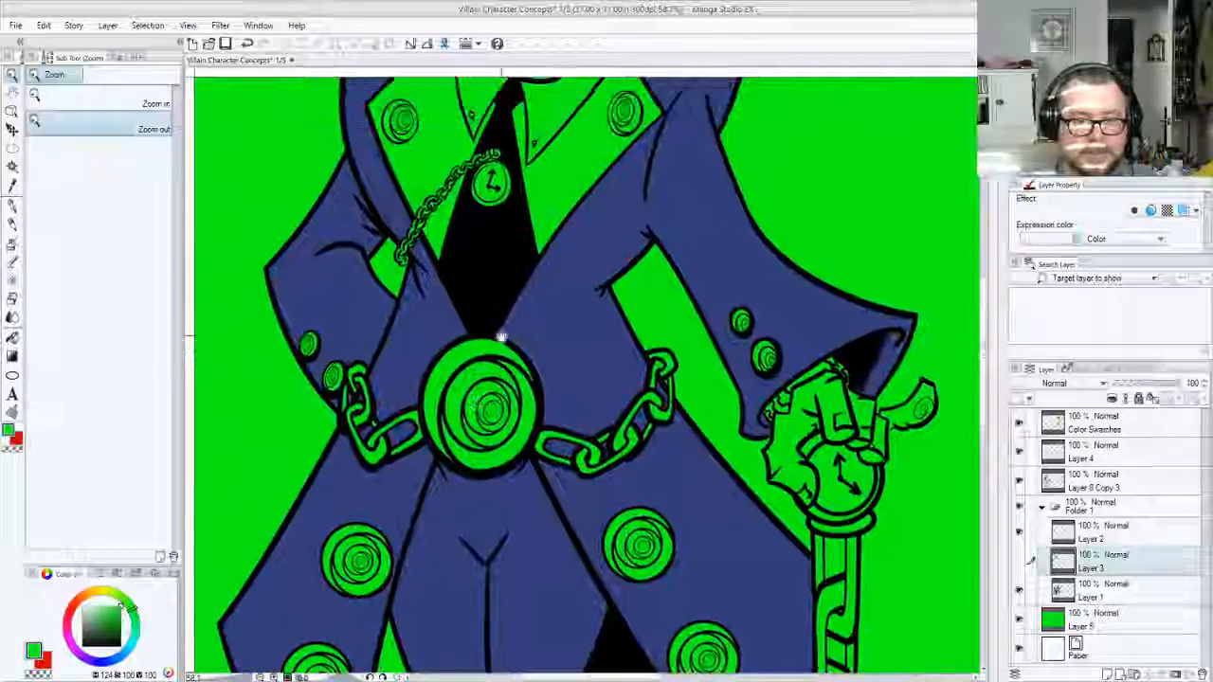
{"action": "left_click_drag", "start_coordinate": [501, 337], "coordinate": [489, 382]}
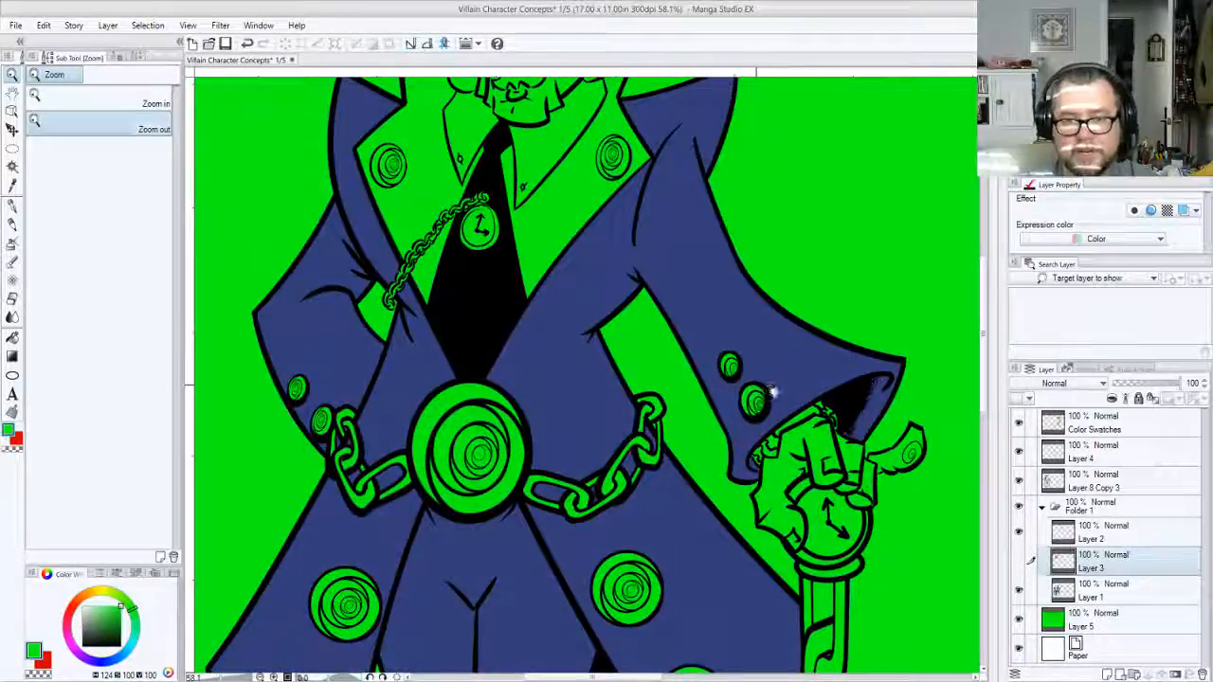
{"action": "scroll", "coordinate": [771, 391], "scroll_direction": "up", "scroll_amount": 5}
{"action": "left_click_drag", "start_coordinate": [516, 286], "coordinate": [625, 474]}
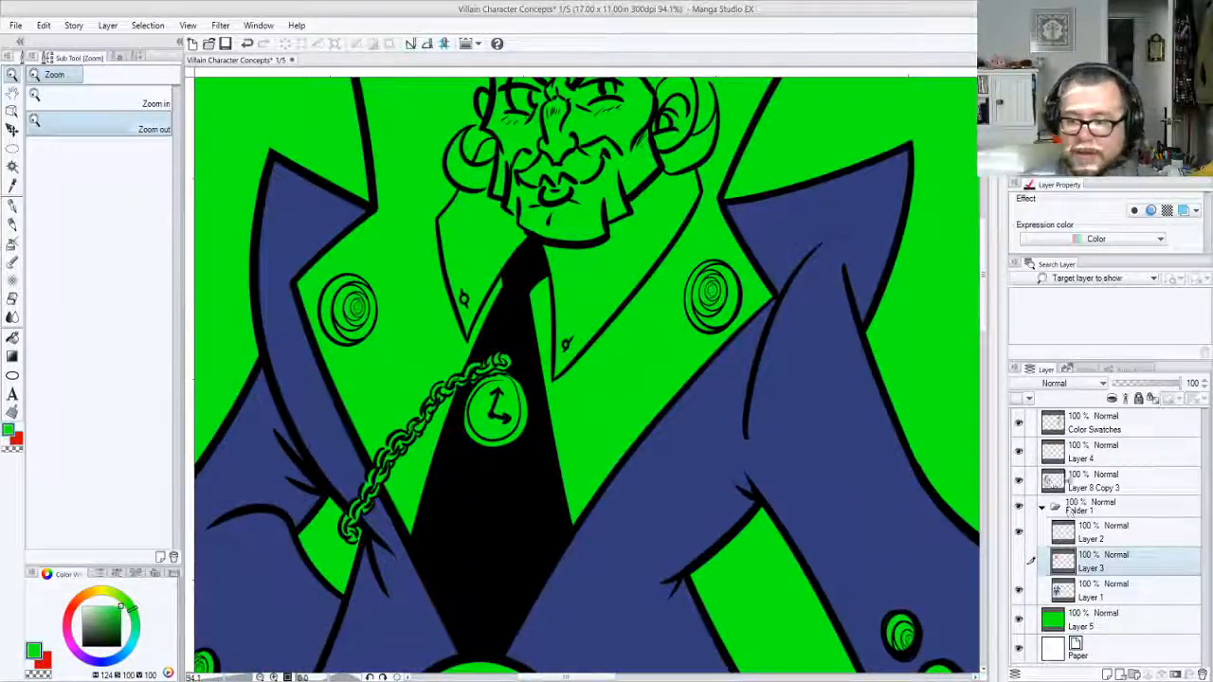
{"action": "left_click", "coordinate": [1092, 483]}
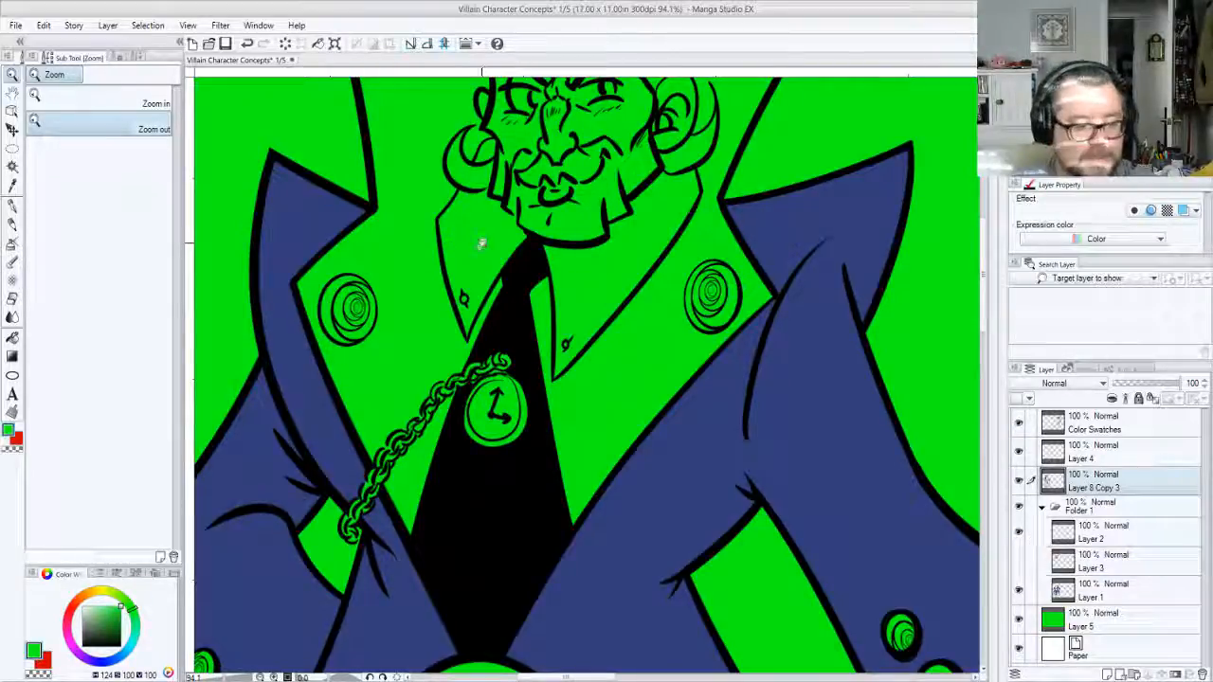
{"action": "key", "text": "e"}
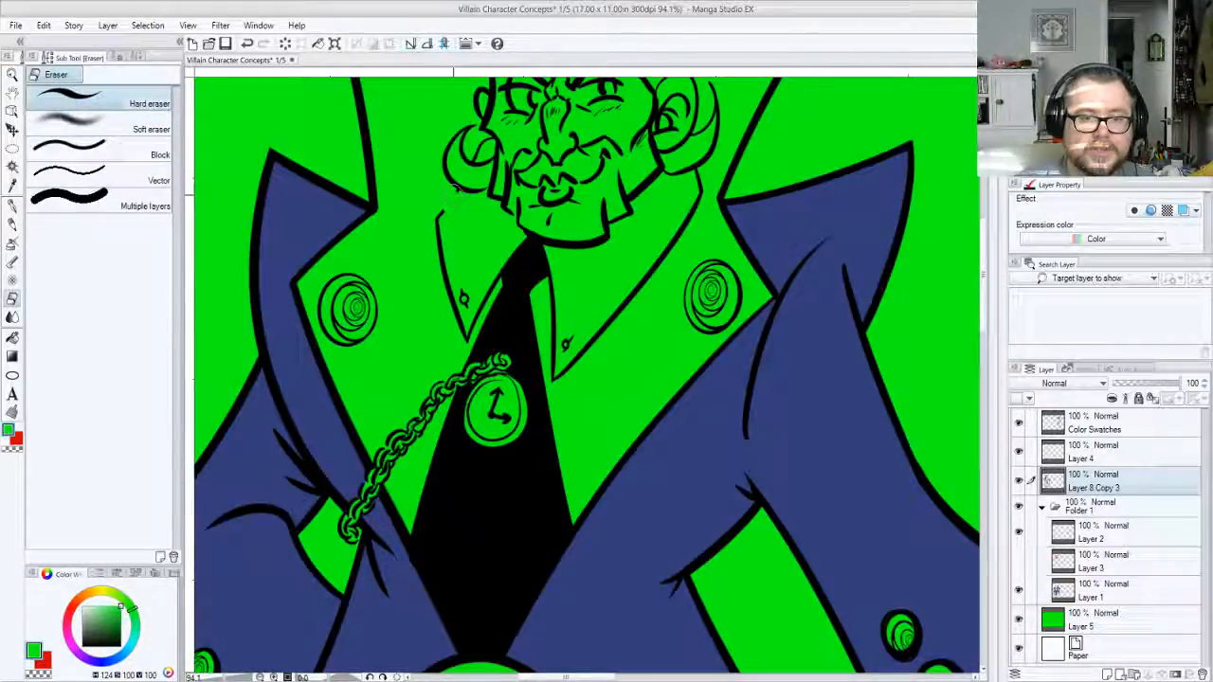
{"action": "mouse_move", "coordinate": [439, 208]}
{"action": "left_mouse_down"}
{"action": "mouse_move", "coordinate": [440, 248]}
{"action": "mouse_move", "coordinate": [464, 296]}
{"action": "left_mouse_up"}
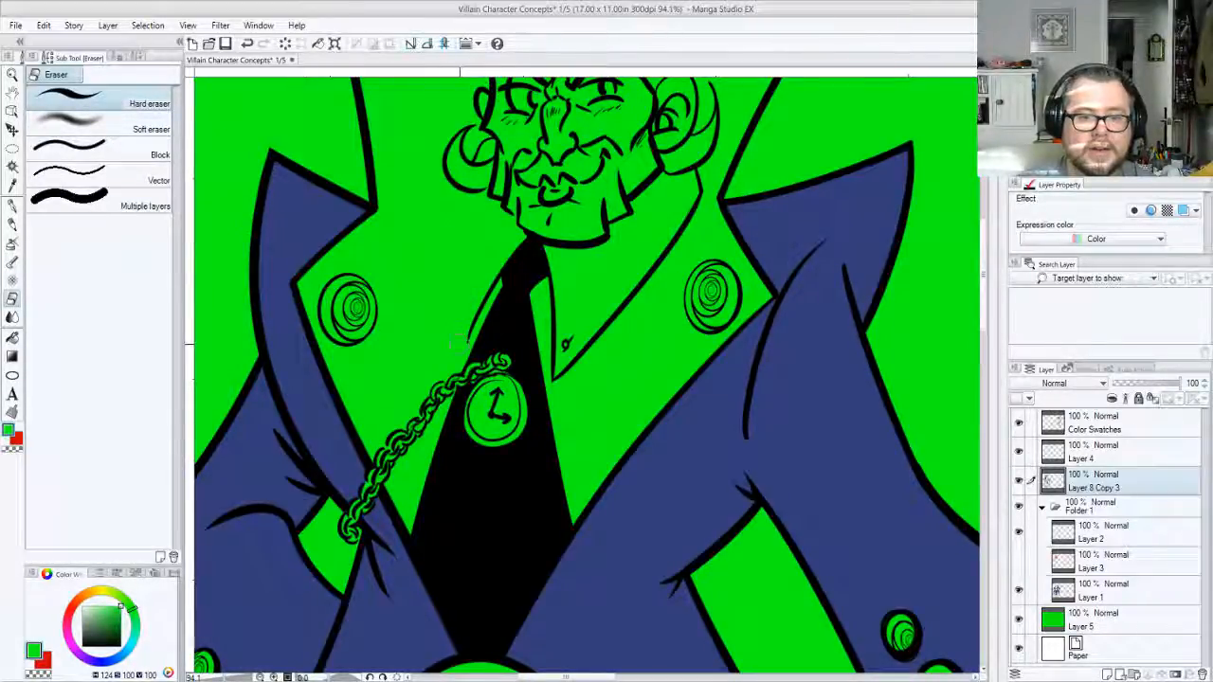
Redraw the erased shirt collar flap and its buttonhole in black with the G-pen on Layer 4, extending the tip down toward the watch chain
{"action": "key", "text": "p"}
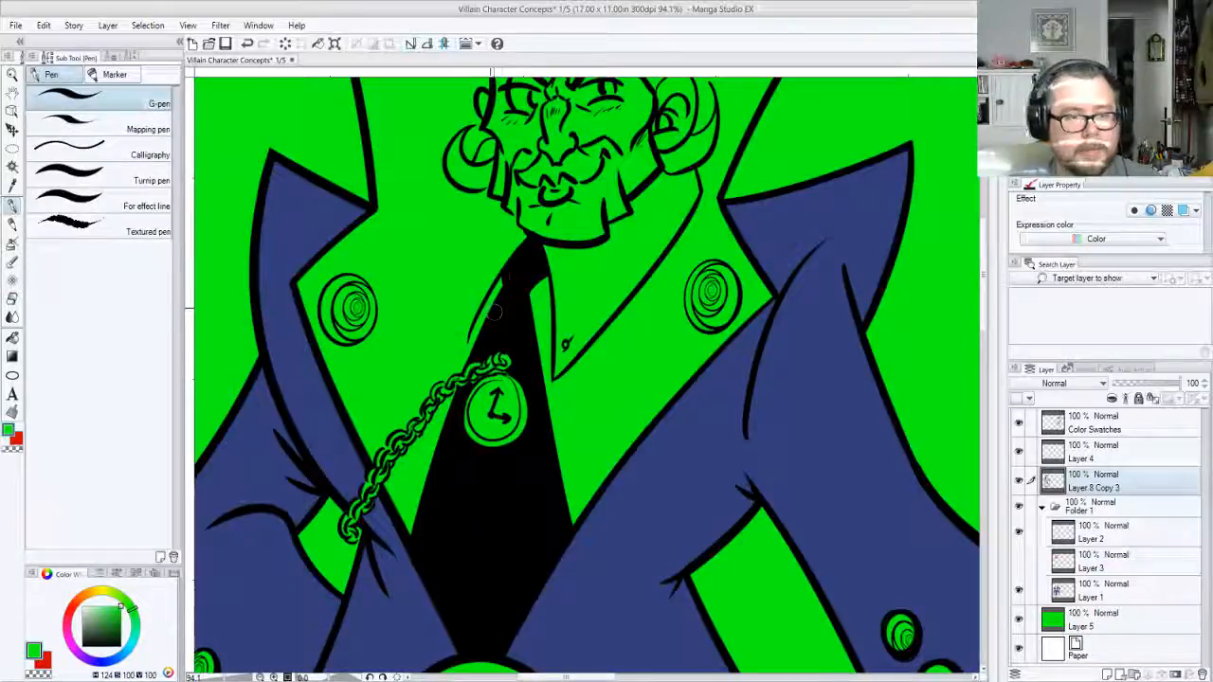
{"action": "left_click", "coordinate": [121, 646]}
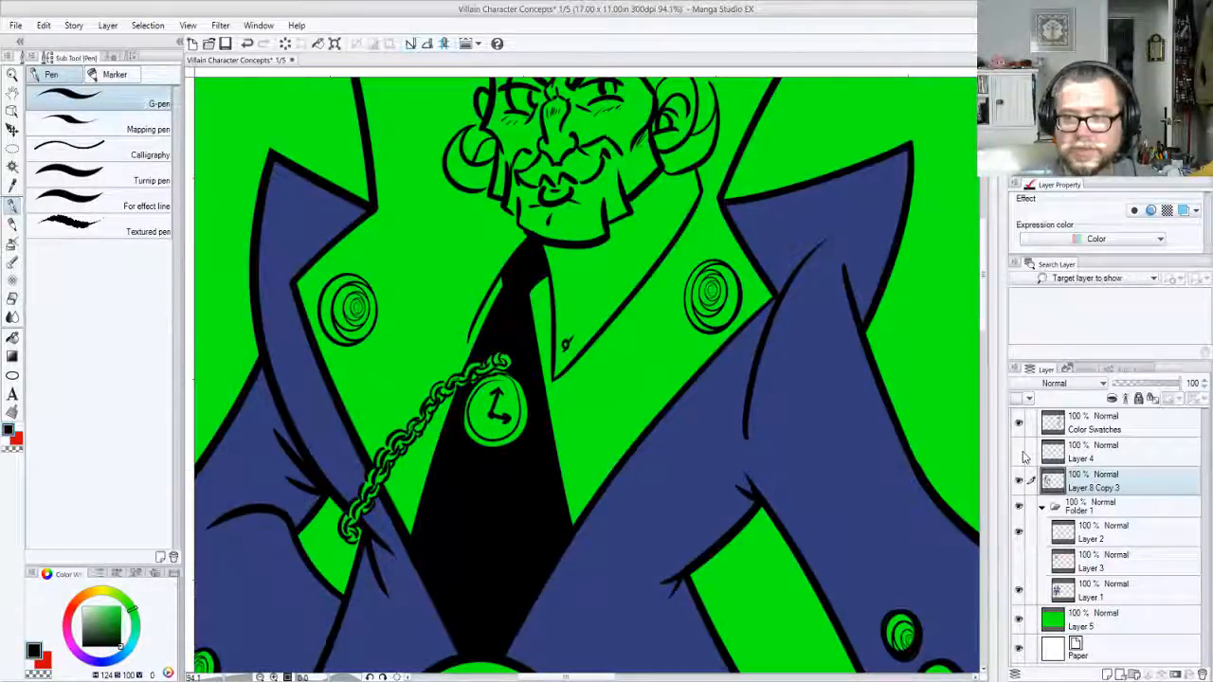
{"action": "left_click", "coordinate": [1094, 463]}
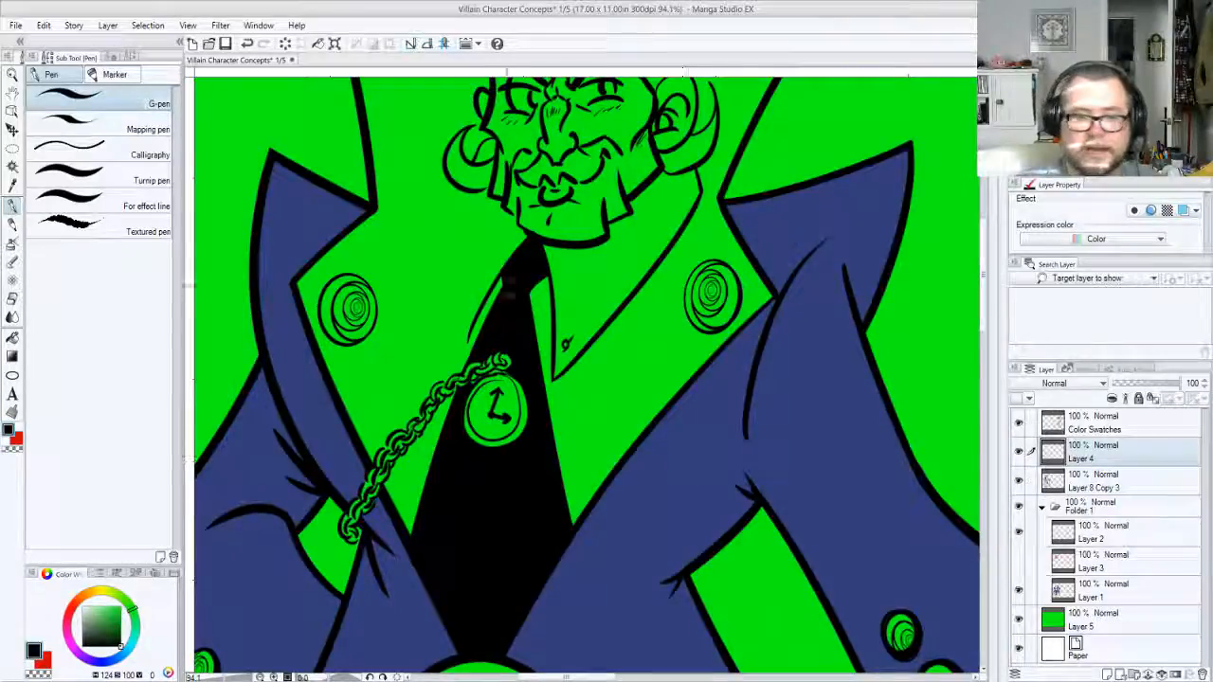
{"action": "left_click_drag", "start_coordinate": [505, 262], "coordinate": [466, 351]}
{"action": "key", "text": "ctrl+z"}
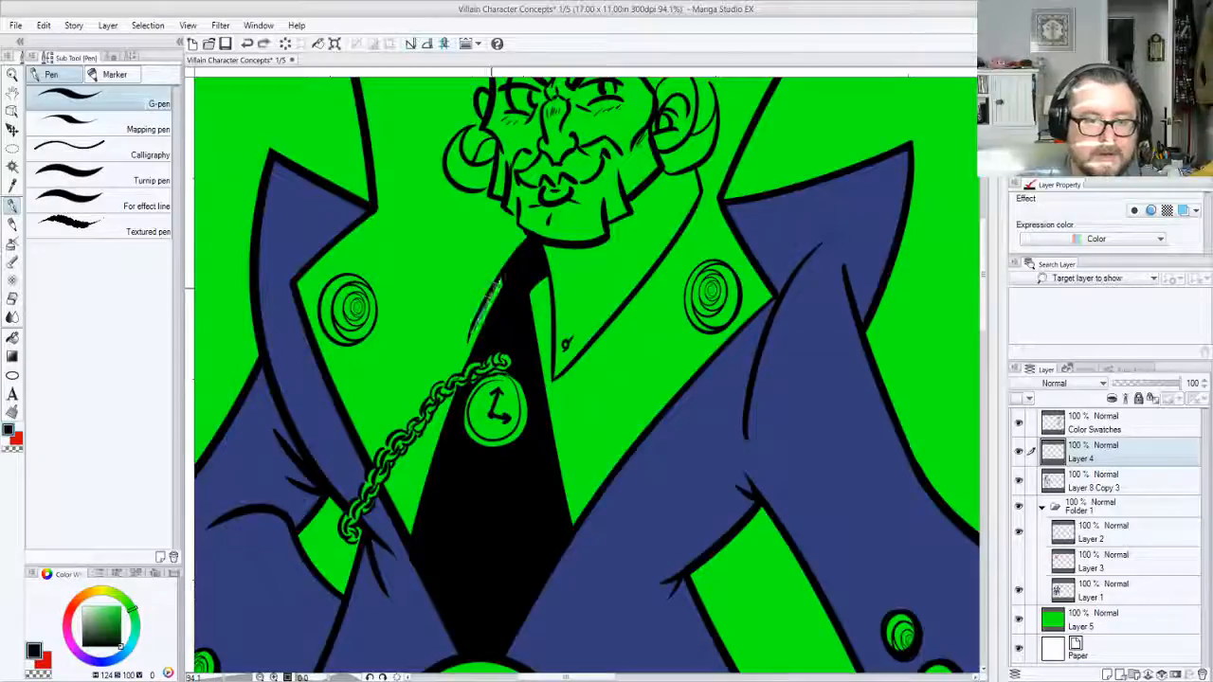
{"action": "left_click_drag", "start_coordinate": [503, 274], "coordinate": [466, 350]}
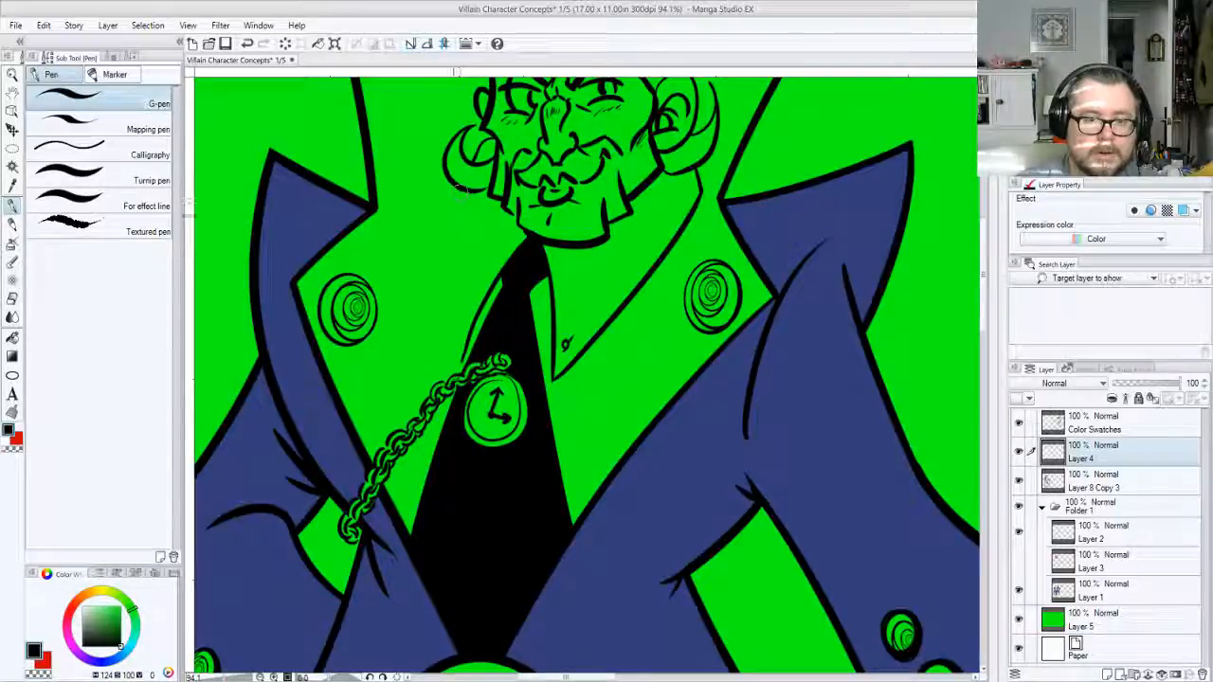
{"action": "left_click_drag", "start_coordinate": [459, 189], "coordinate": [451, 270]}
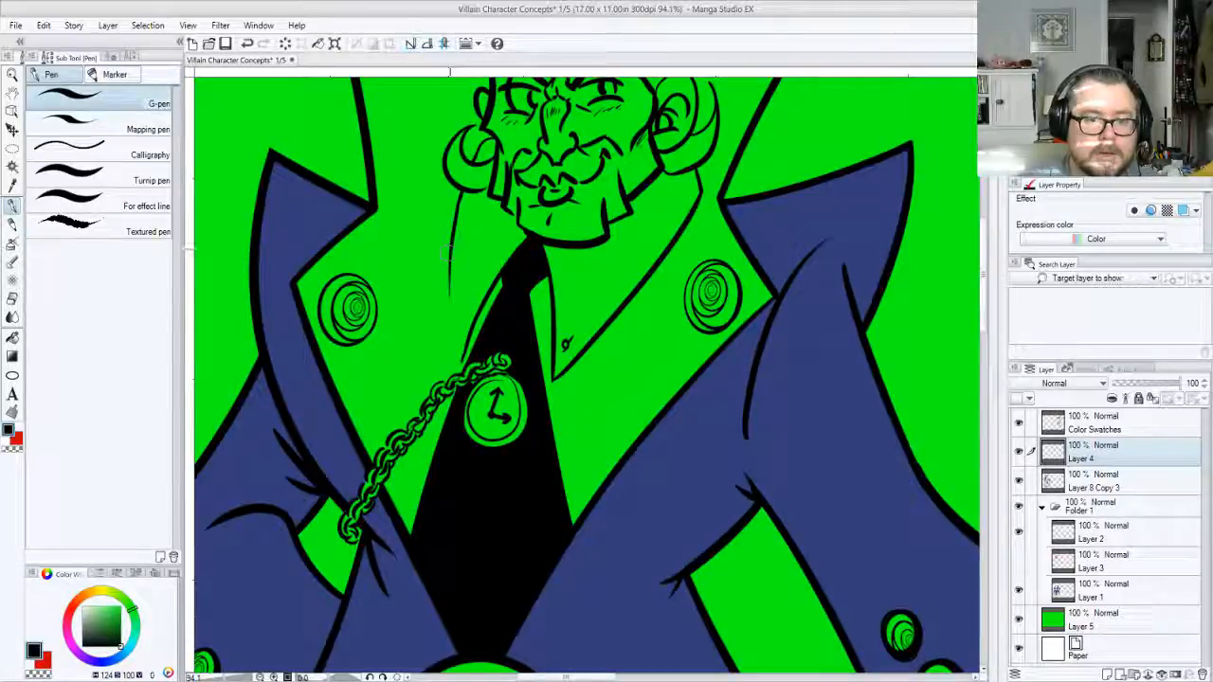
{"action": "left_click_drag", "start_coordinate": [450, 288], "coordinate": [458, 351]}
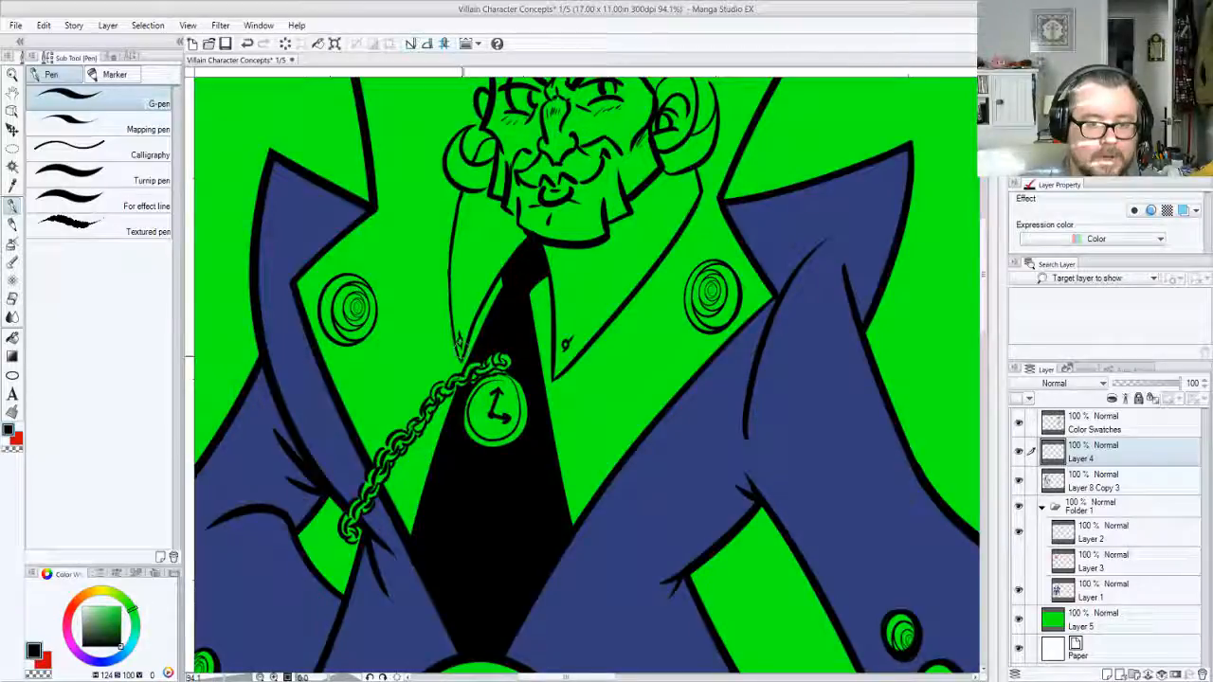
Select the spiral button on the lapel nearest the cane arm on Layer 8 Copy 3 with an ellipse marquee, move it inward and down, and deselect
{"action": "left_click_drag", "start_coordinate": [587, 244], "coordinate": [609, 360]}
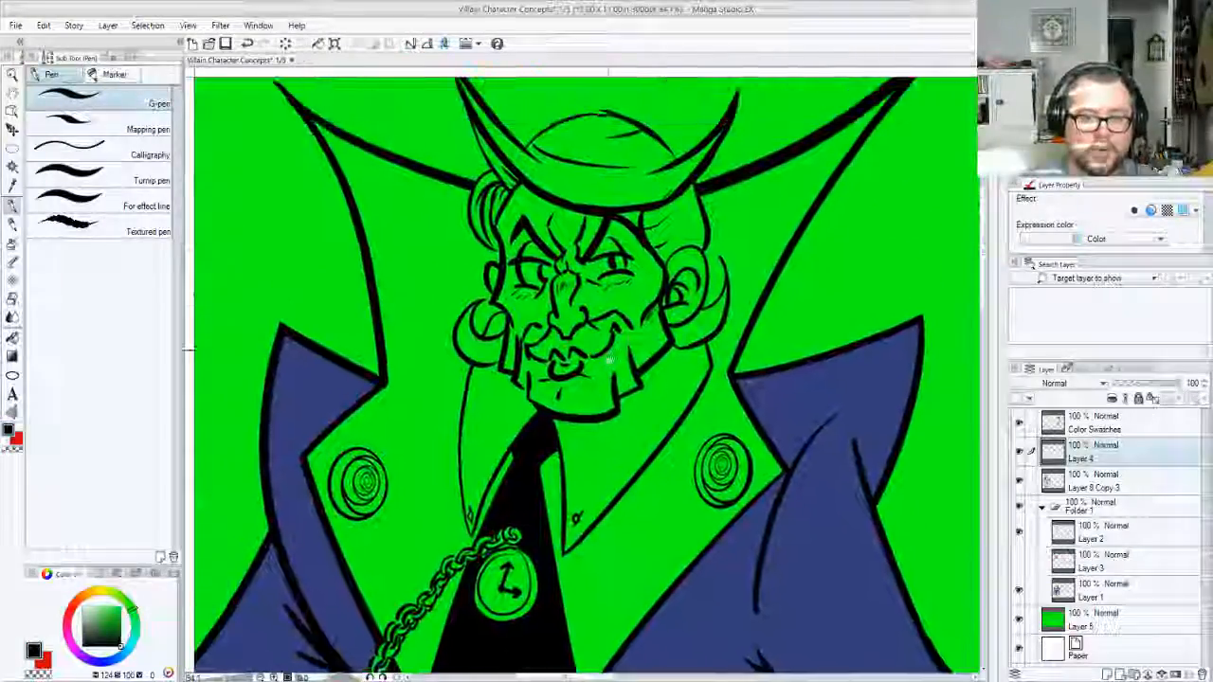
{"action": "left_click_drag", "start_coordinate": [599, 417], "coordinate": [601, 343]}
{"action": "left_click_drag", "start_coordinate": [577, 399], "coordinate": [628, 317]}
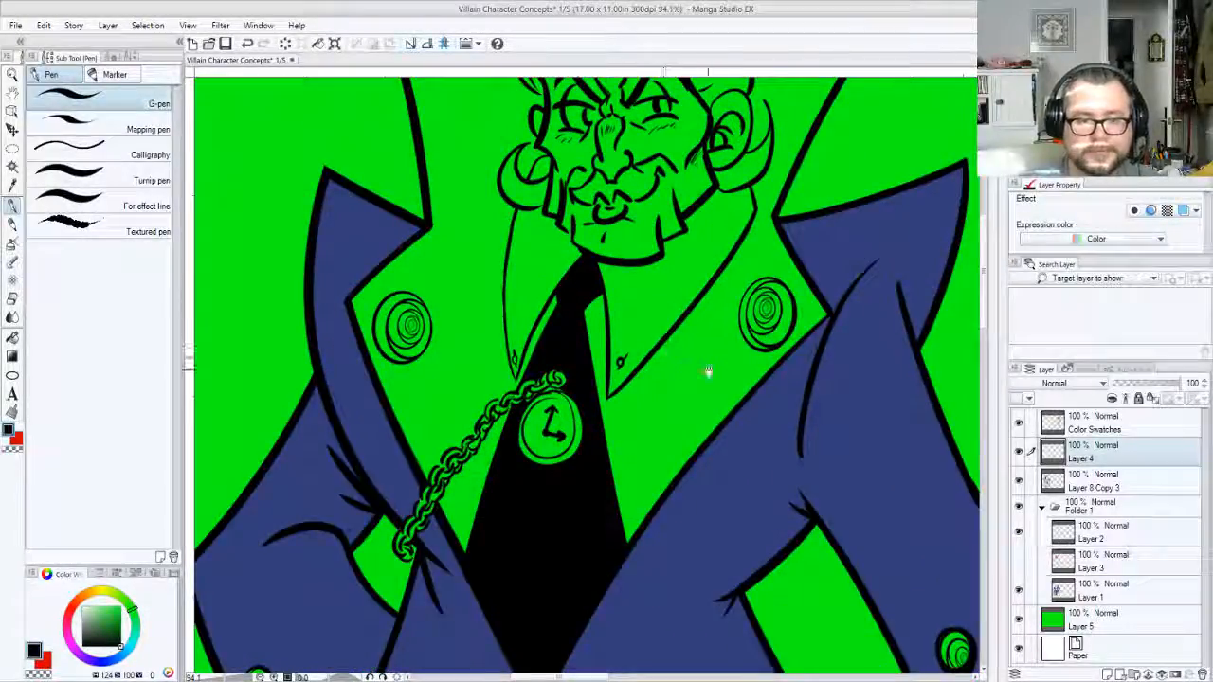
{"action": "key", "text": "m"}
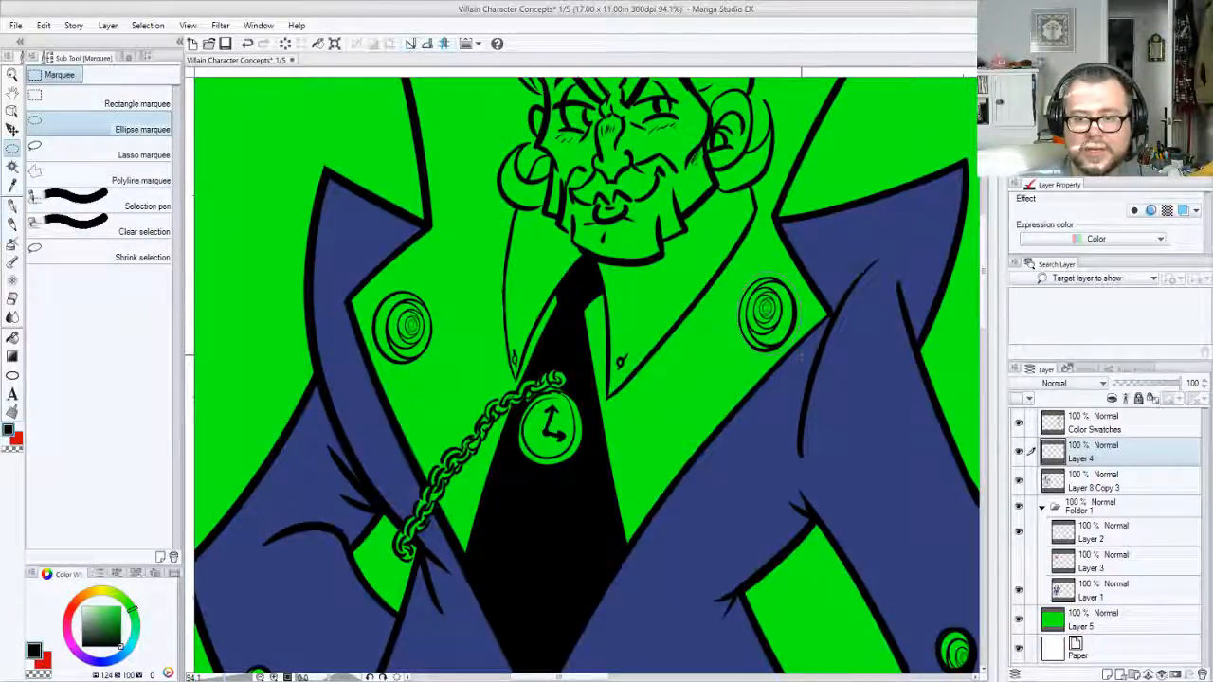
{"action": "left_click_drag", "start_coordinate": [737, 277], "coordinate": [802, 351]}
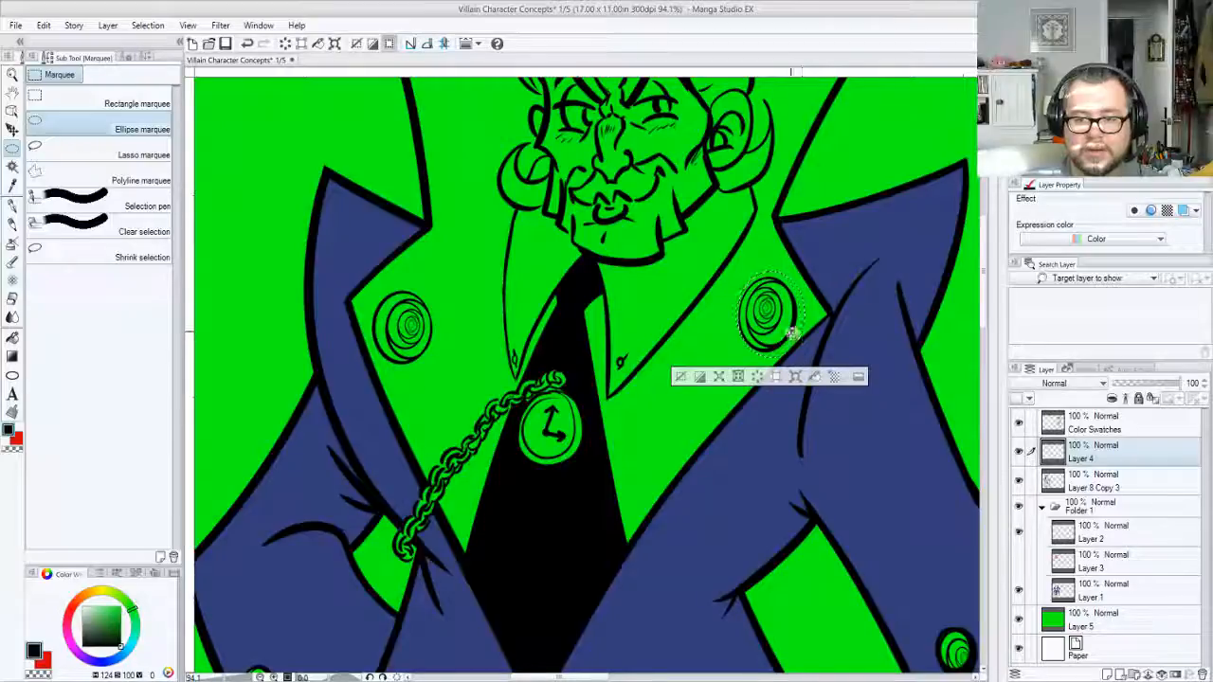
{"action": "key", "text": "alt+bracketleft"}
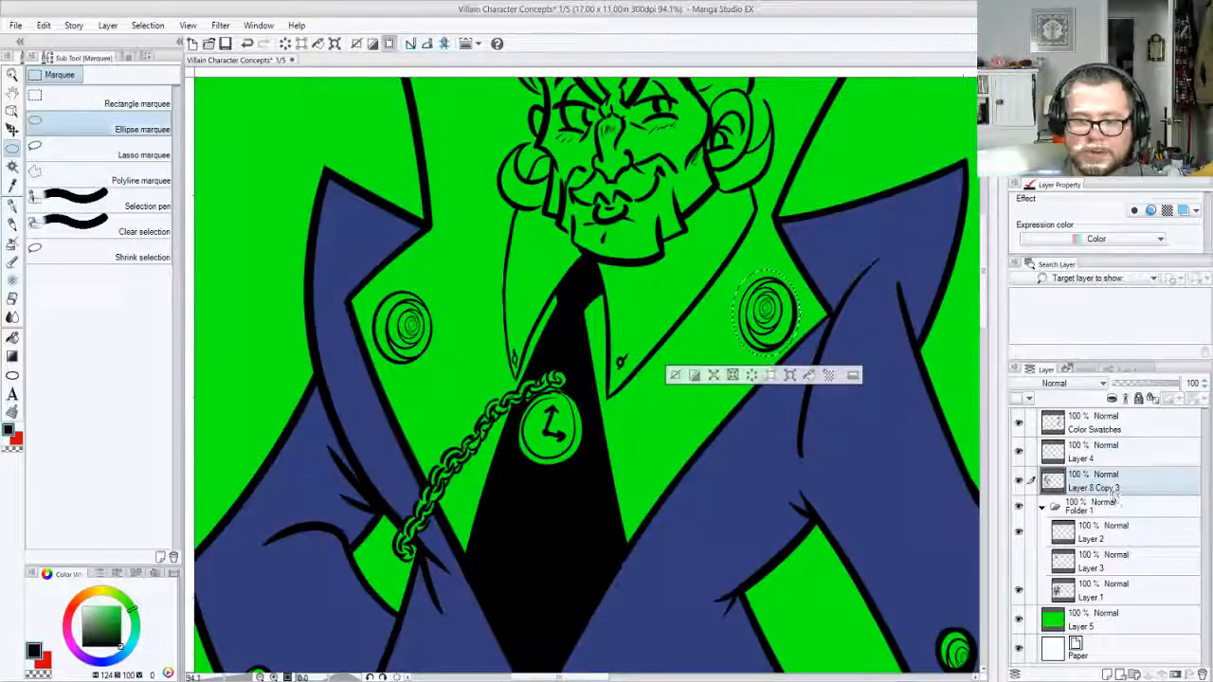
{"action": "key", "text": "k"}
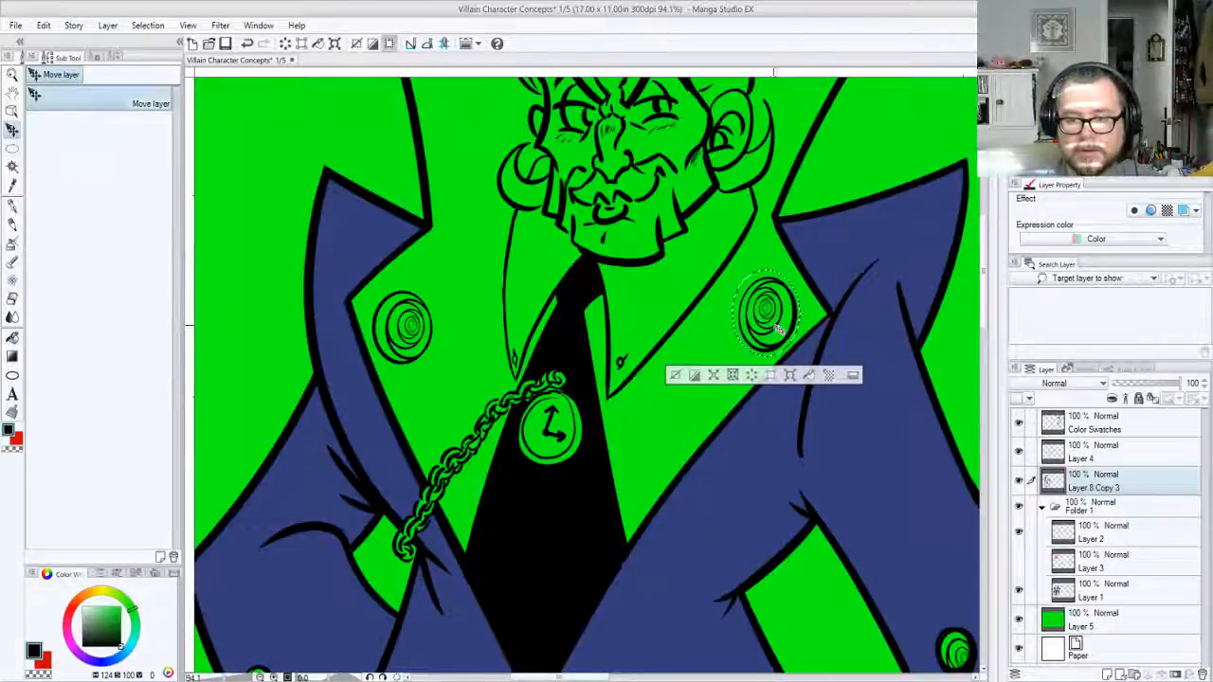
{"action": "mouse_move", "coordinate": [775, 330]}
{"action": "left_mouse_down"}
{"action": "mouse_move", "coordinate": [753, 341]}
{"action": "mouse_move", "coordinate": [776, 347]}
{"action": "left_mouse_up"}
{"action": "key", "text": "ctrl+d"}
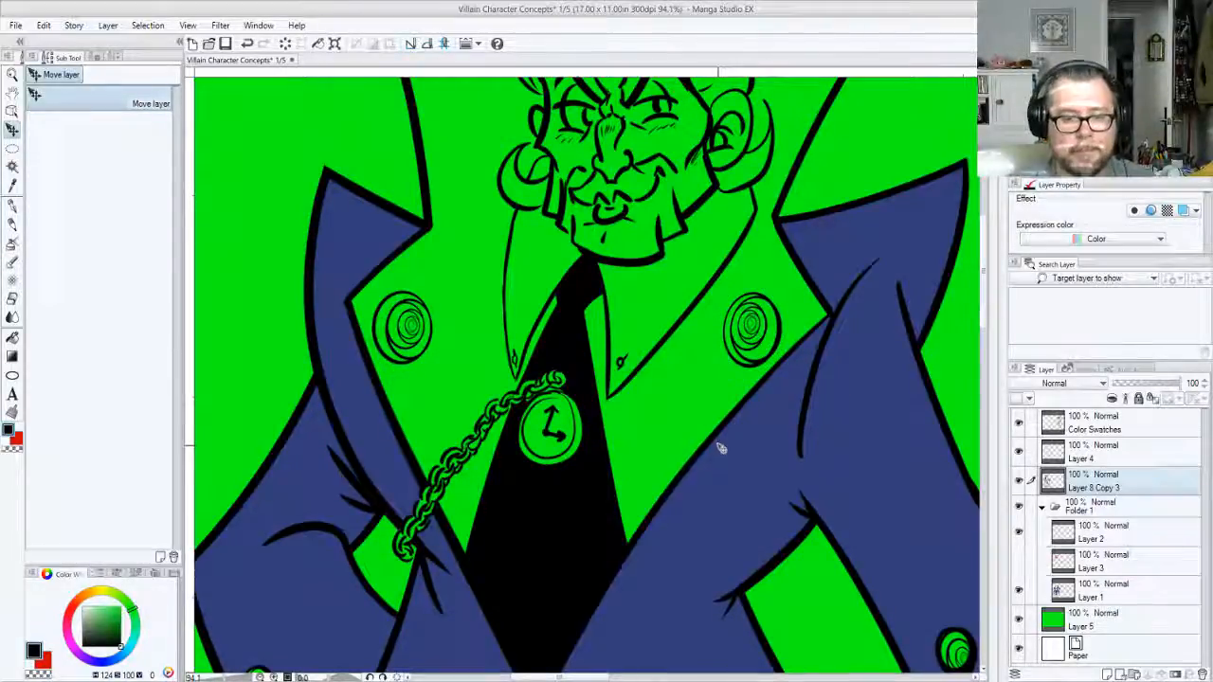
Show Layer 3 with the red lapel color under the line art
{"action": "key", "text": "alt+space"}
{"action": "left_click_drag", "start_coordinate": [726, 438], "coordinate": [700, 403]}
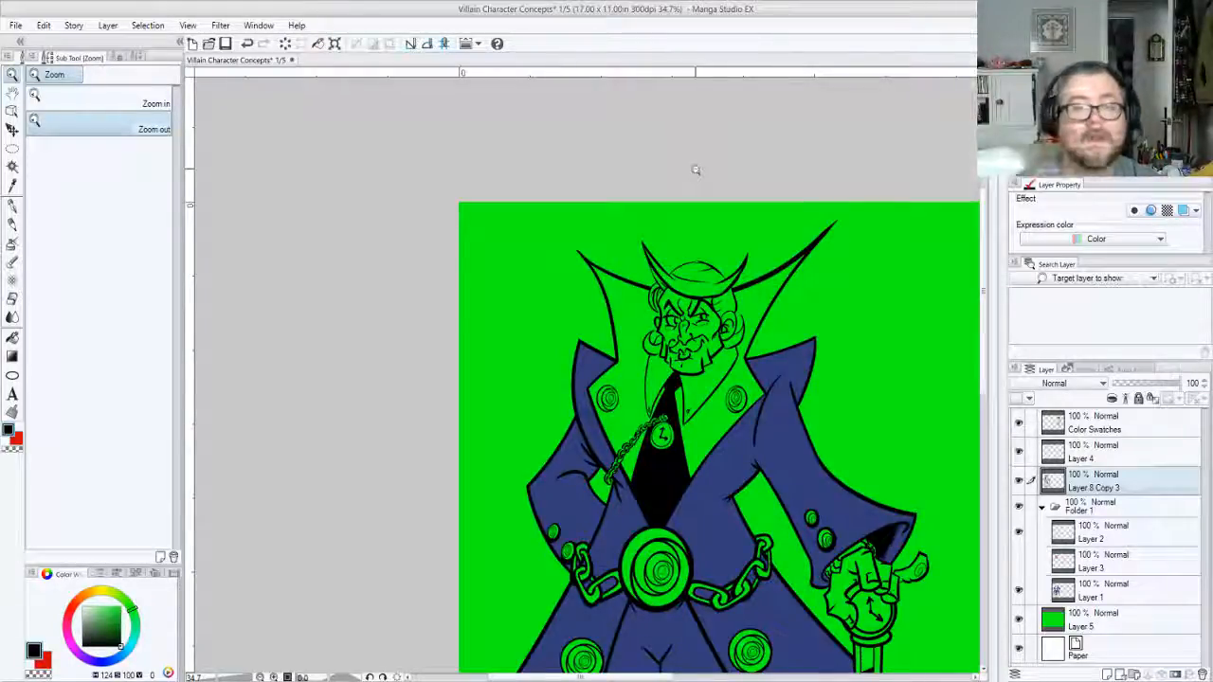
{"action": "left_click_drag", "start_coordinate": [828, 493], "coordinate": [706, 338]}
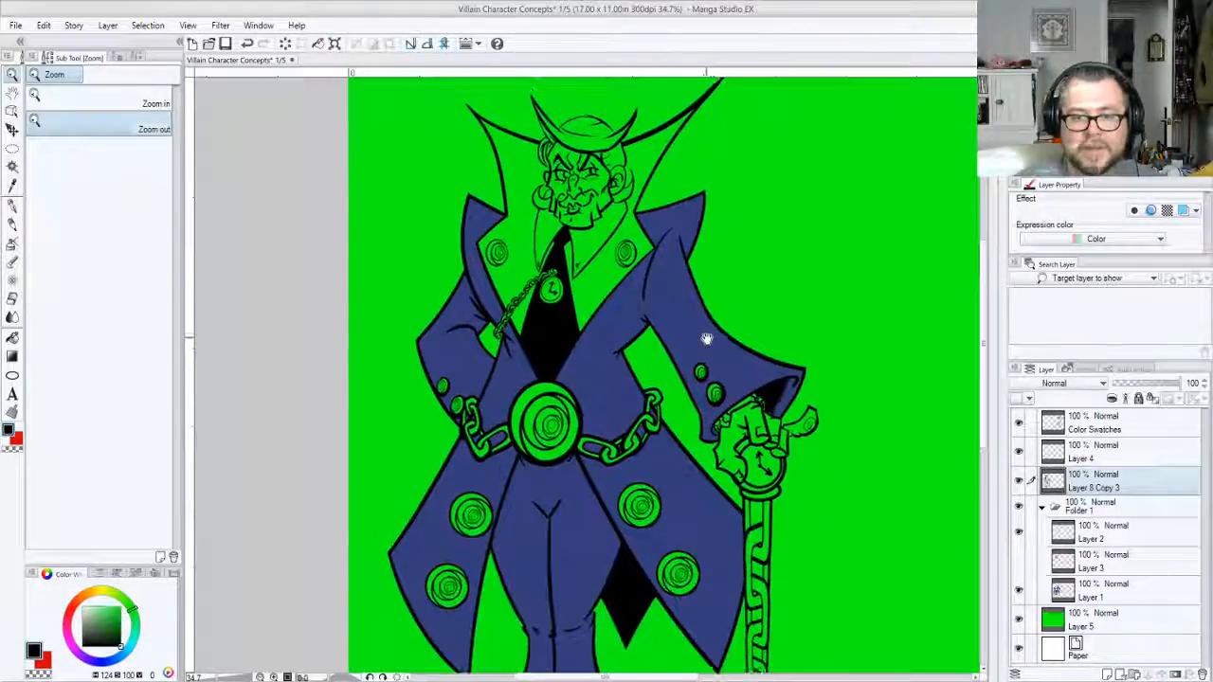
{"action": "left_click", "coordinate": [736, 409]}
{"action": "left_click", "coordinate": [738, 411]}
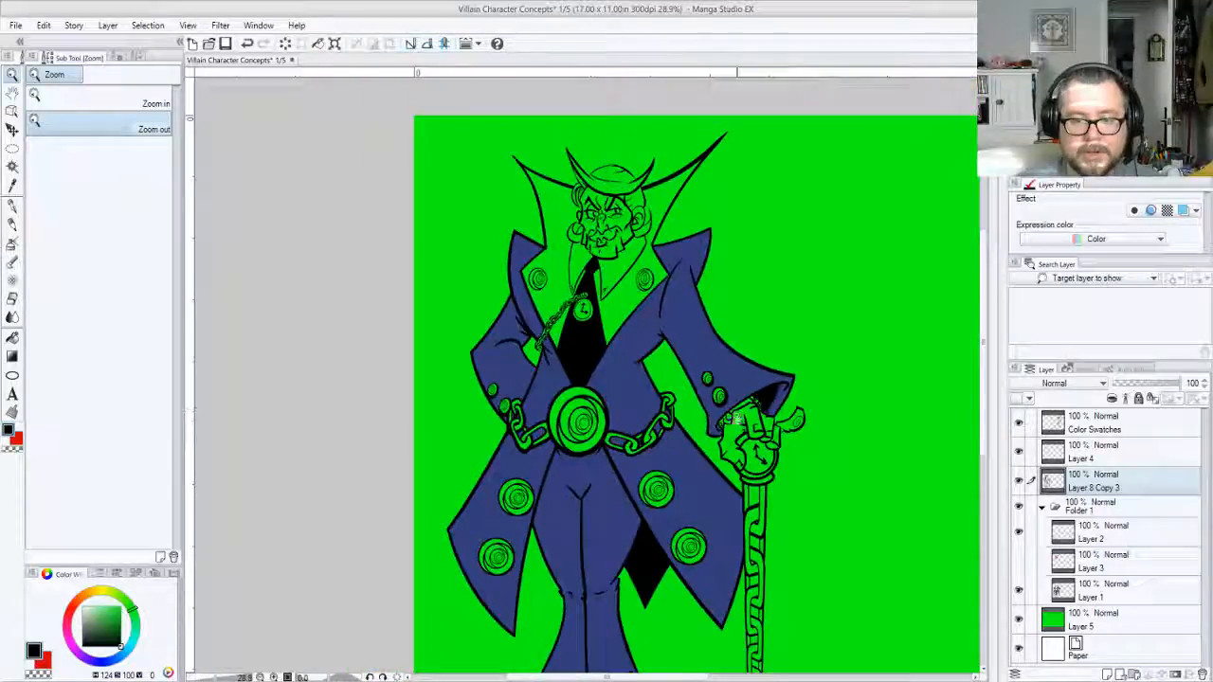
{"action": "left_click_drag", "start_coordinate": [749, 479], "coordinate": [745, 376]}
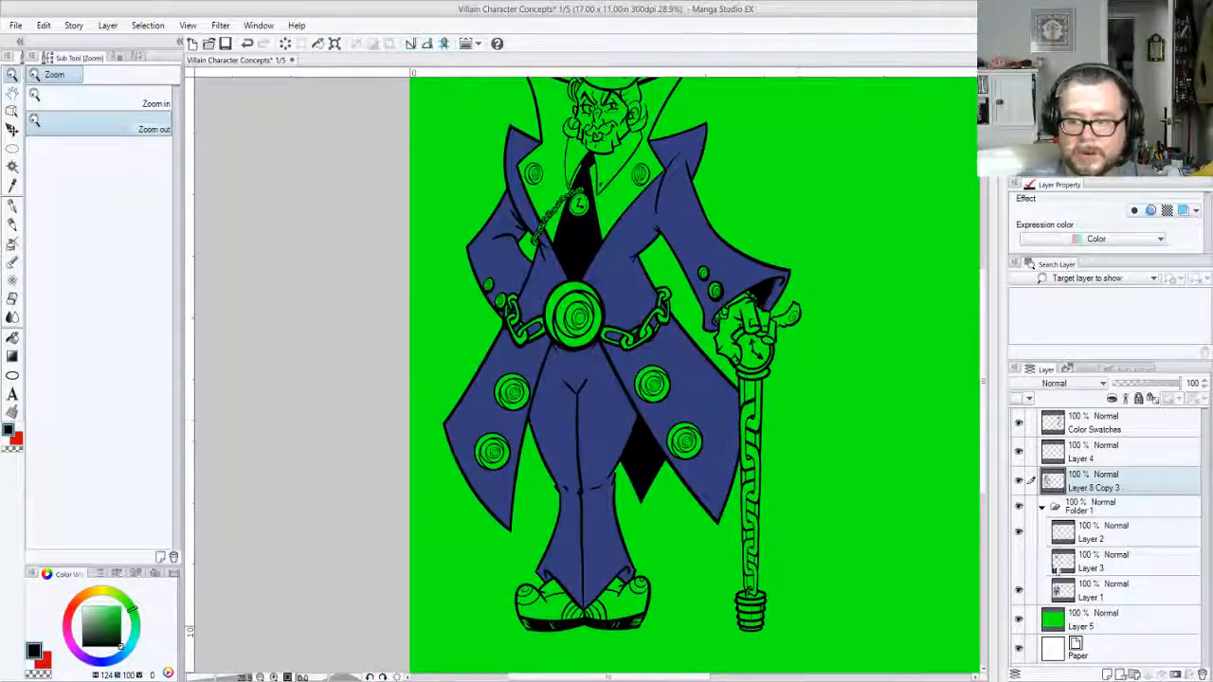
{"action": "left_click", "coordinate": [1019, 561]}
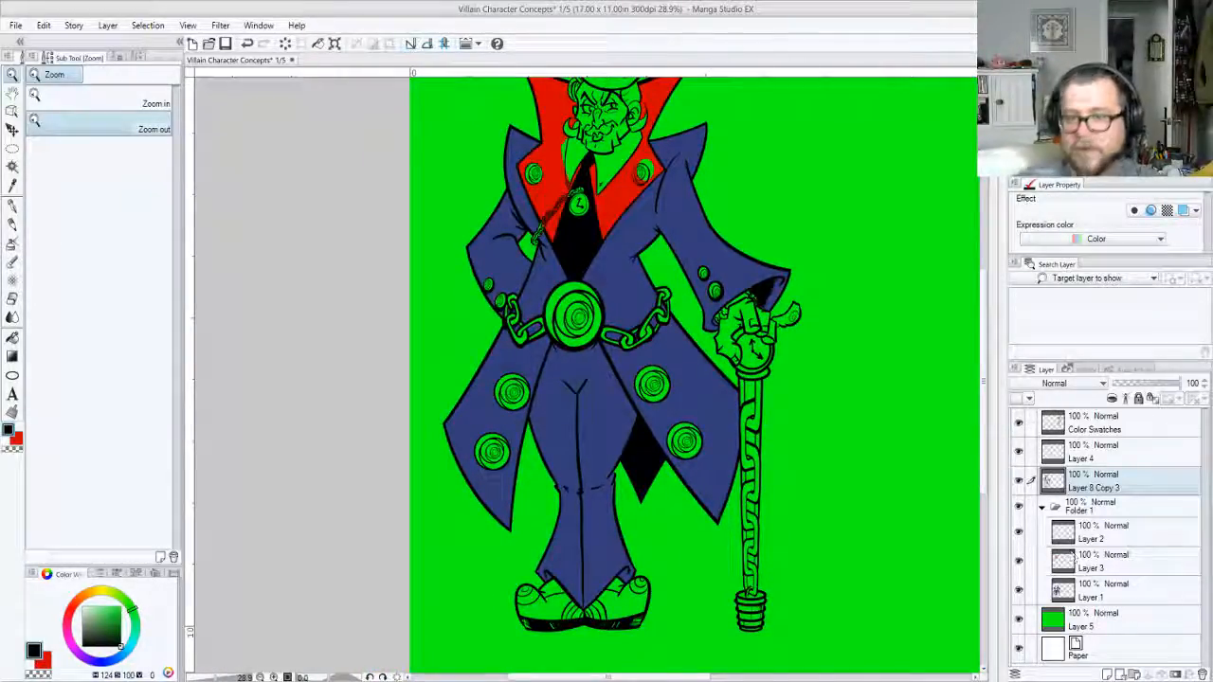
Merge Layer 4 into Layer 8 Copy 3, and make Layer 1 active with the Hard eraser ready
{"action": "left_click_drag", "start_coordinate": [581, 180], "coordinate": [607, 323]}
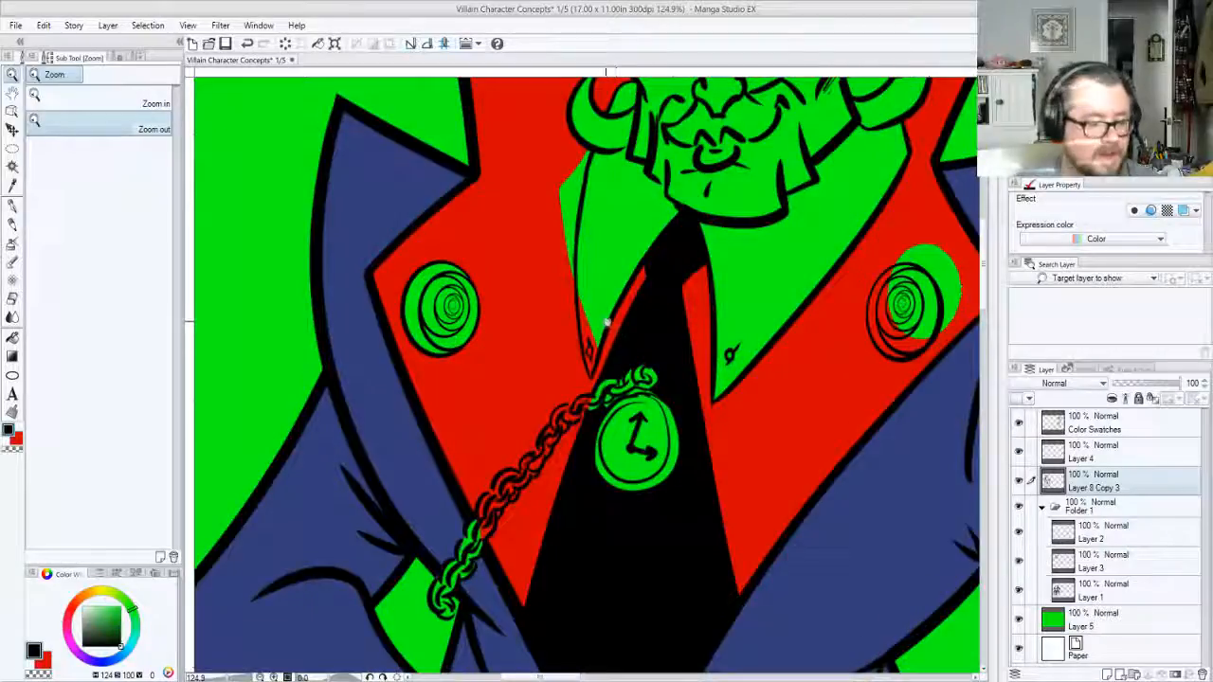
{"action": "key", "text": "e"}
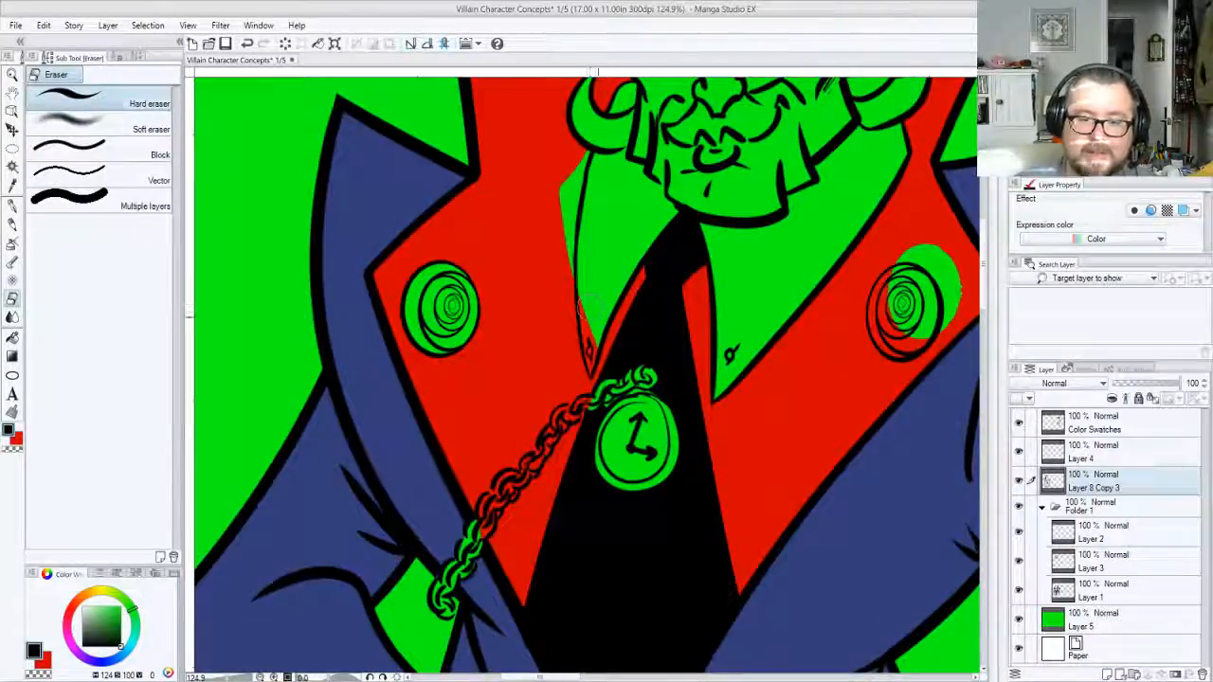
{"action": "left_click", "coordinate": [1033, 554]}
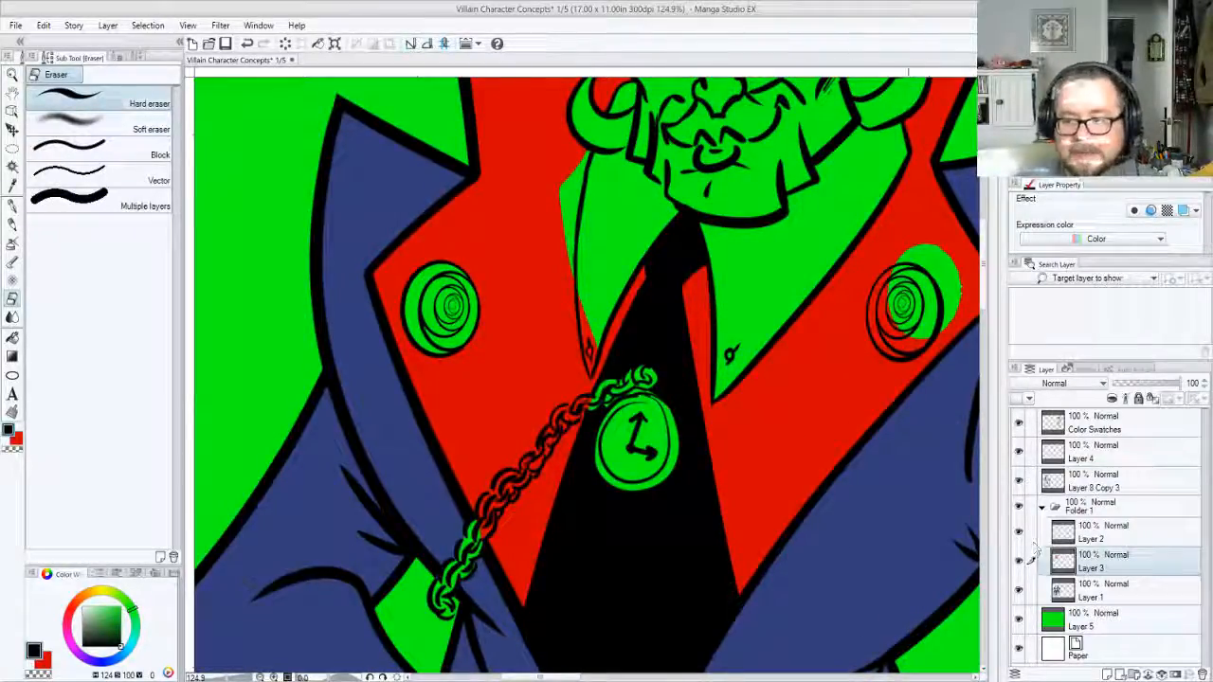
{"action": "left_click", "coordinate": [1088, 462]}
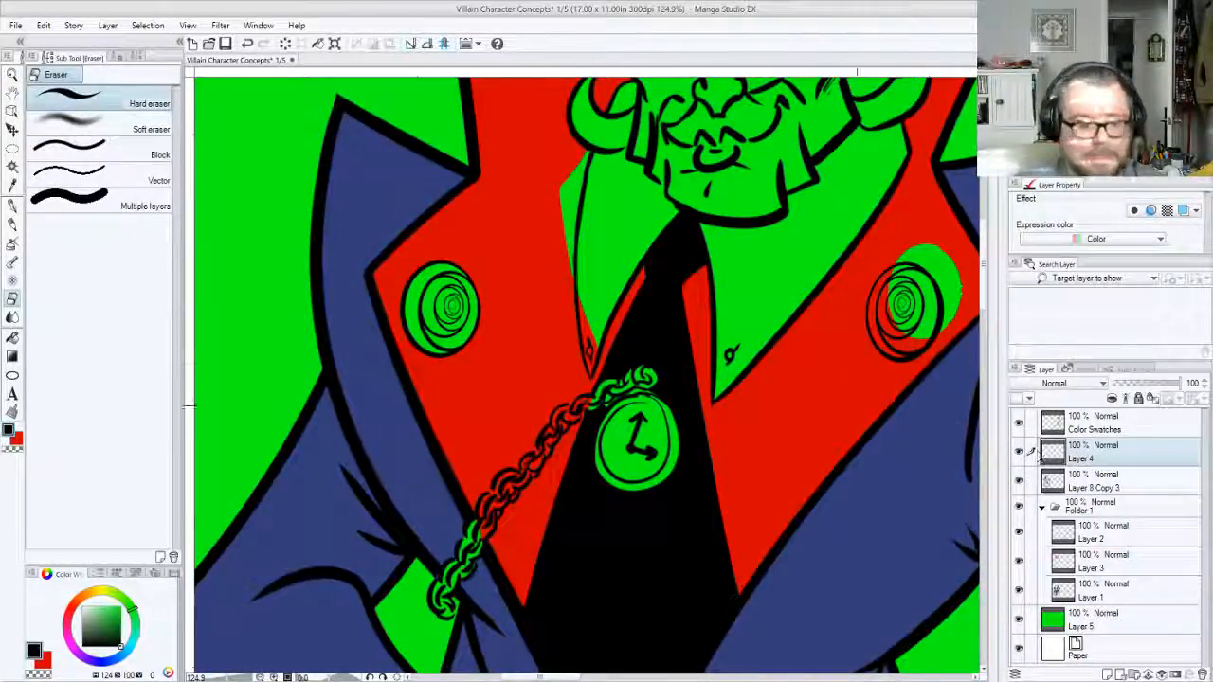
{"action": "left_click", "coordinate": [1103, 585]}
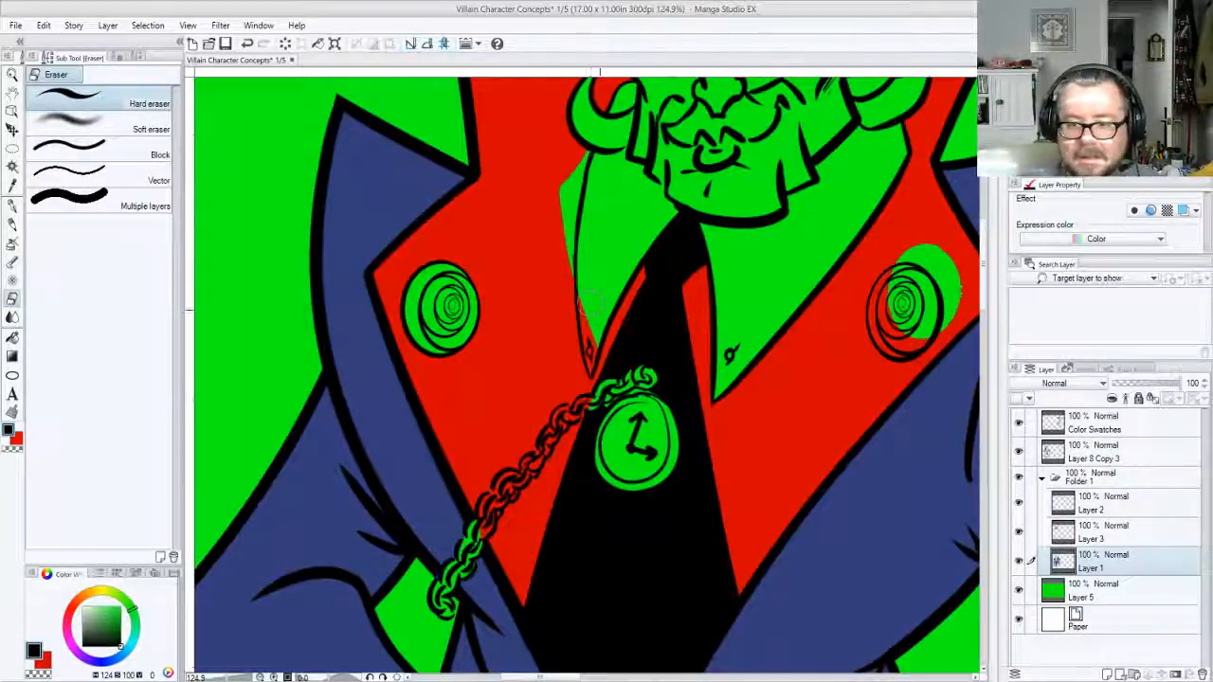
Erase the red on Layer 3 from the shirt collar flap's tip and the lapel button nearest the cane arm
{"action": "left_click", "coordinate": [1099, 533]}
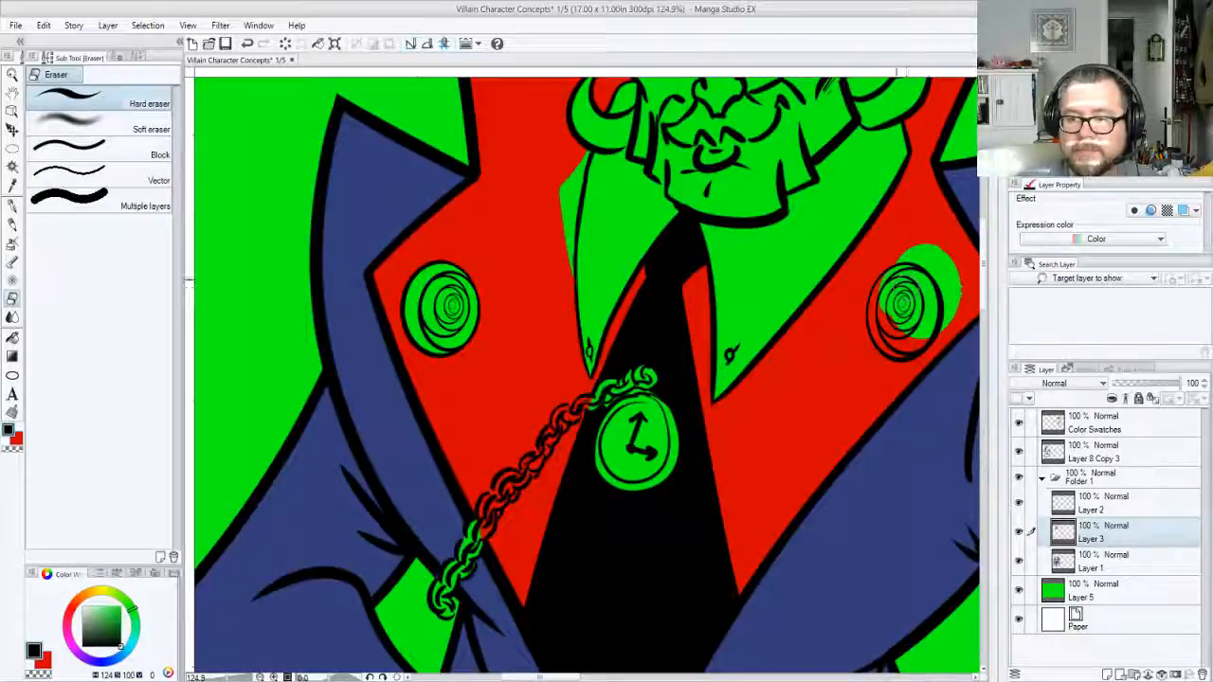
{"action": "mouse_move", "coordinate": [881, 284]}
{"action": "left_mouse_down"}
{"action": "mouse_move", "coordinate": [877, 318]}
{"action": "mouse_move", "coordinate": [902, 355]}
{"action": "mouse_move", "coordinate": [925, 334]}
{"action": "left_mouse_up"}
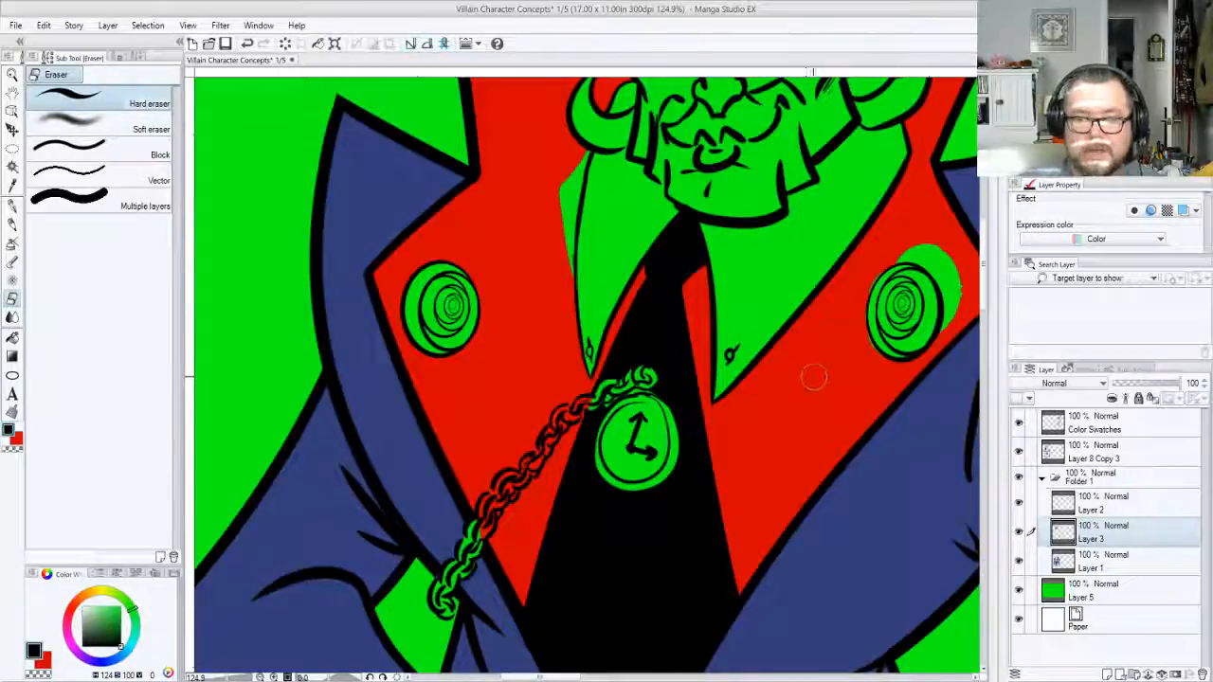
Fill the unpainted lapel gaps beside the moved button and outside the redrawn collar flap with red on Layer 3
{"action": "key", "text": "x"}
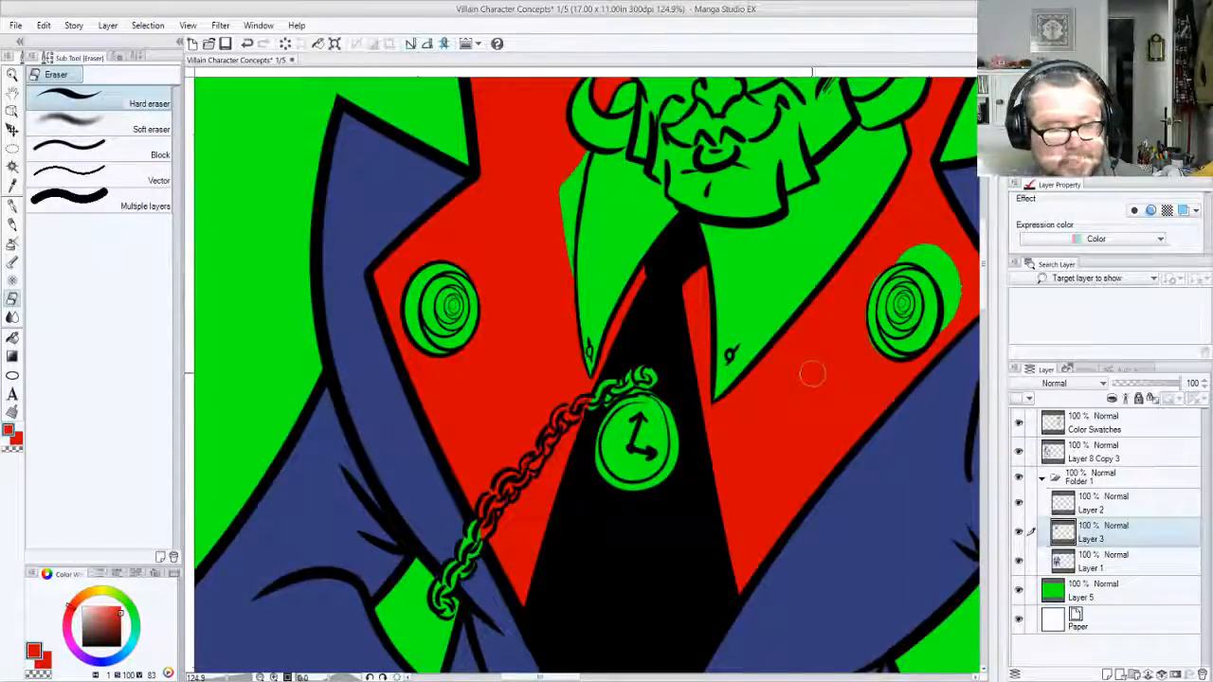
{"action": "key", "text": "p"}
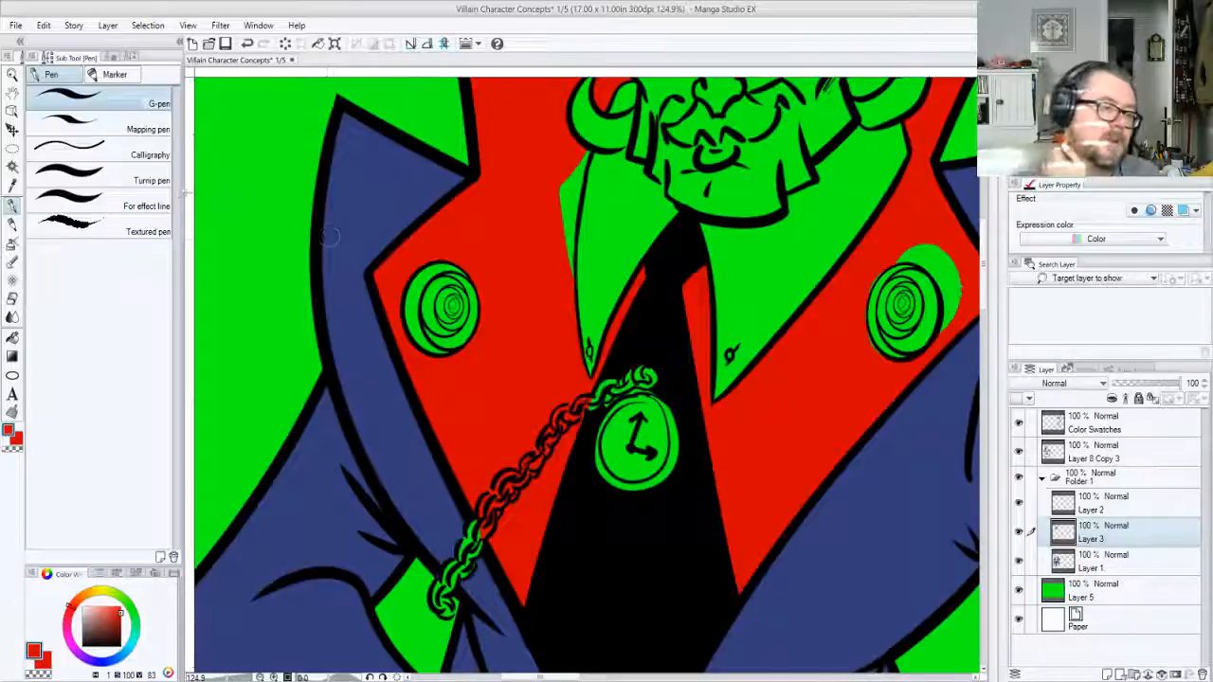
{"action": "left_click", "coordinate": [142, 180]}
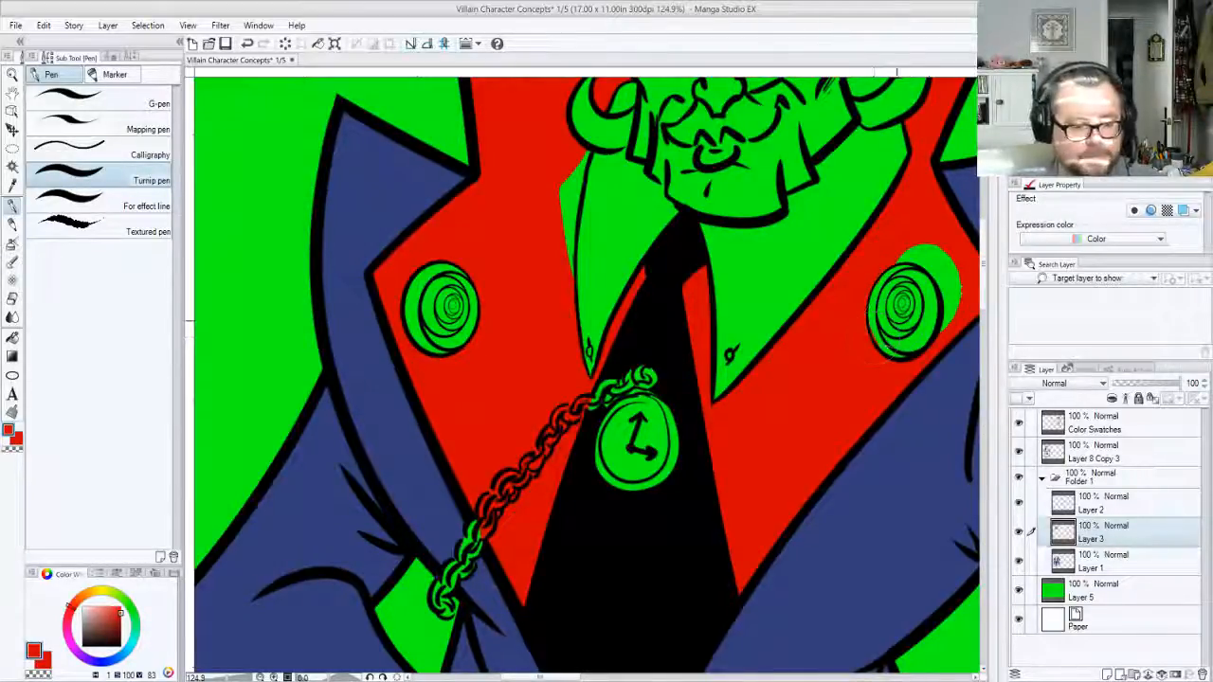
{"action": "key", "text": "c"}
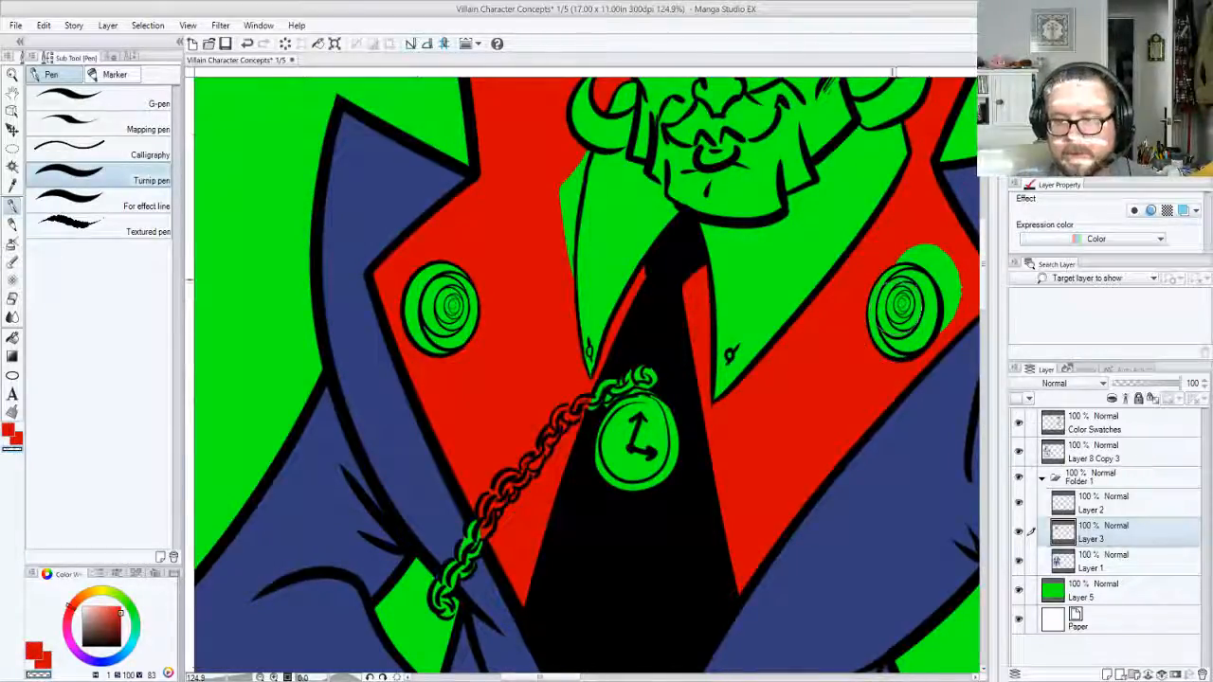
{"action": "key", "text": "c"}
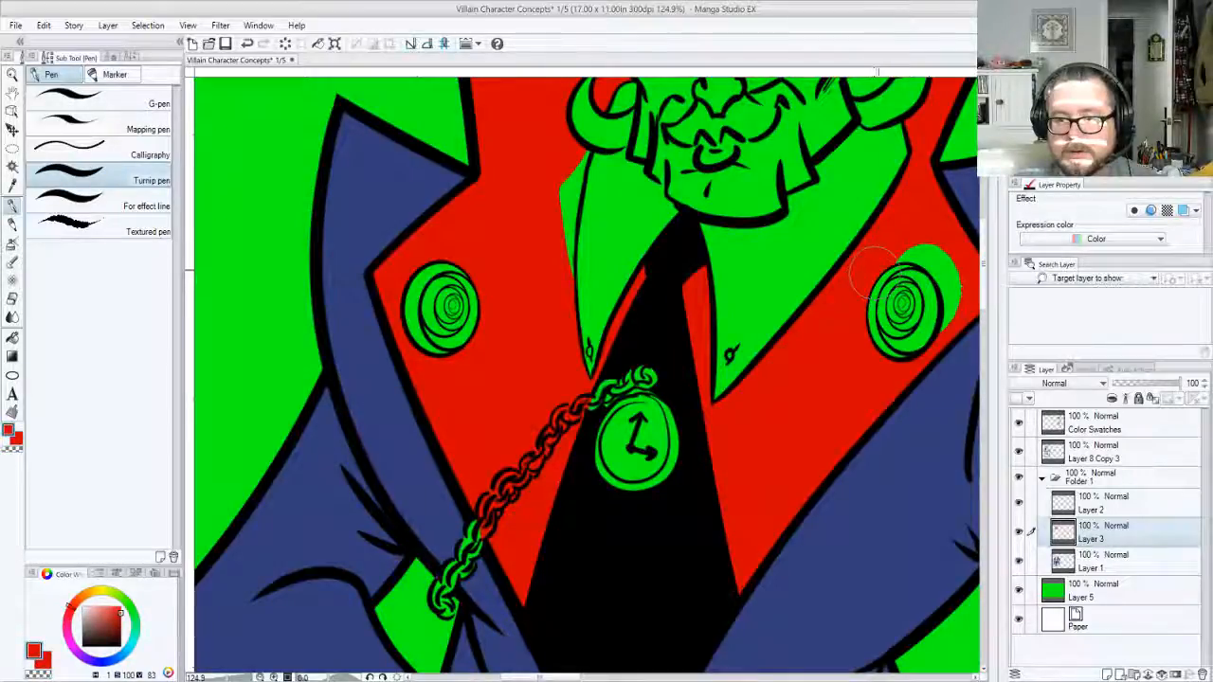
{"action": "key", "text": "g"}
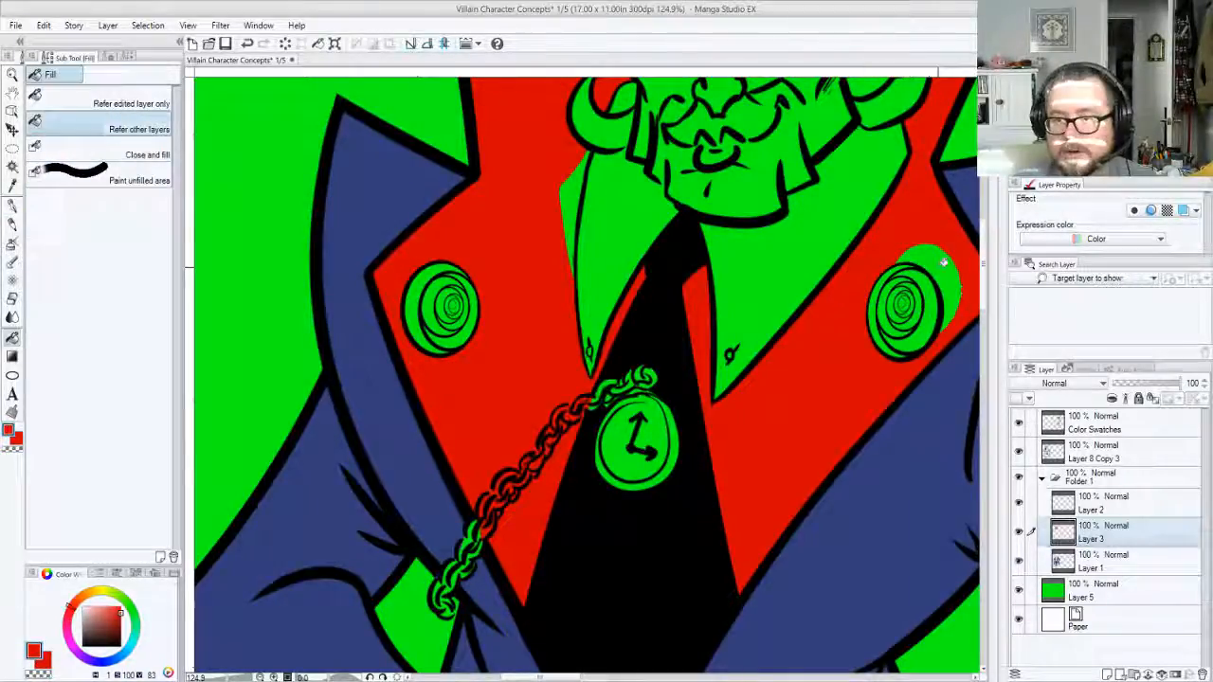
{"action": "left_click", "coordinate": [583, 190]}
Sample white from the swatch labelled Eyes and Watch Face as the drawing color
{"action": "left_click_drag", "start_coordinate": [785, 292], "coordinate": [711, 399]}
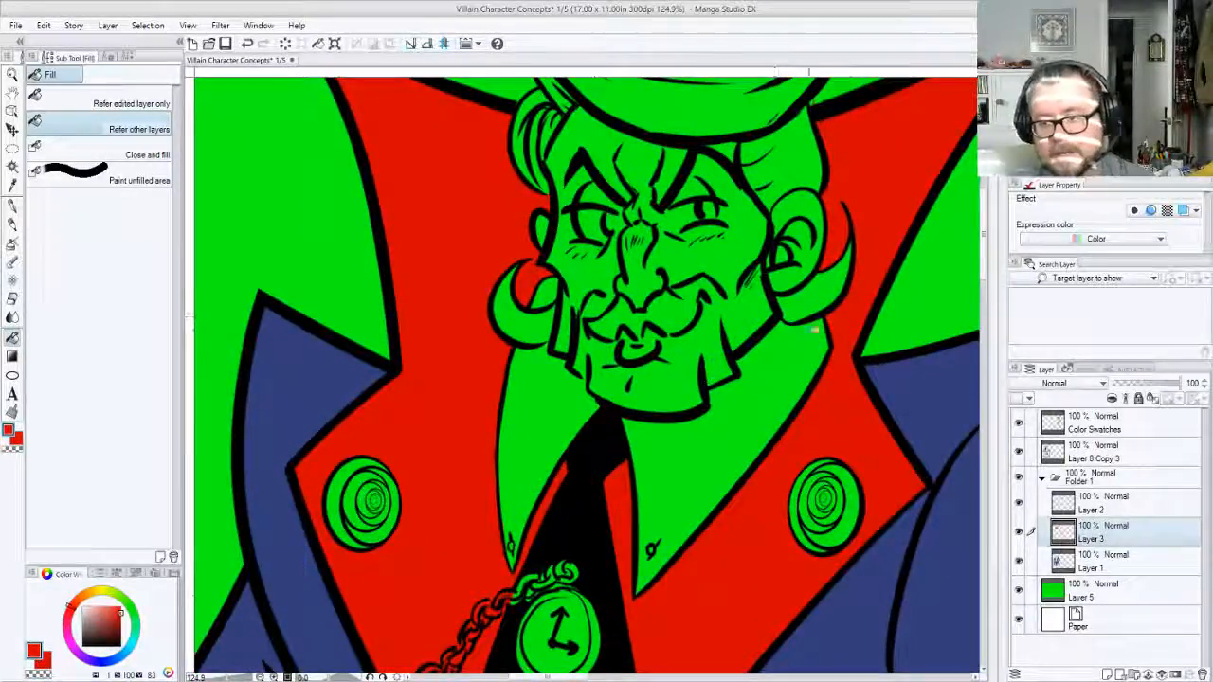
{"action": "left_click_drag", "start_coordinate": [847, 417], "coordinate": [784, 338]}
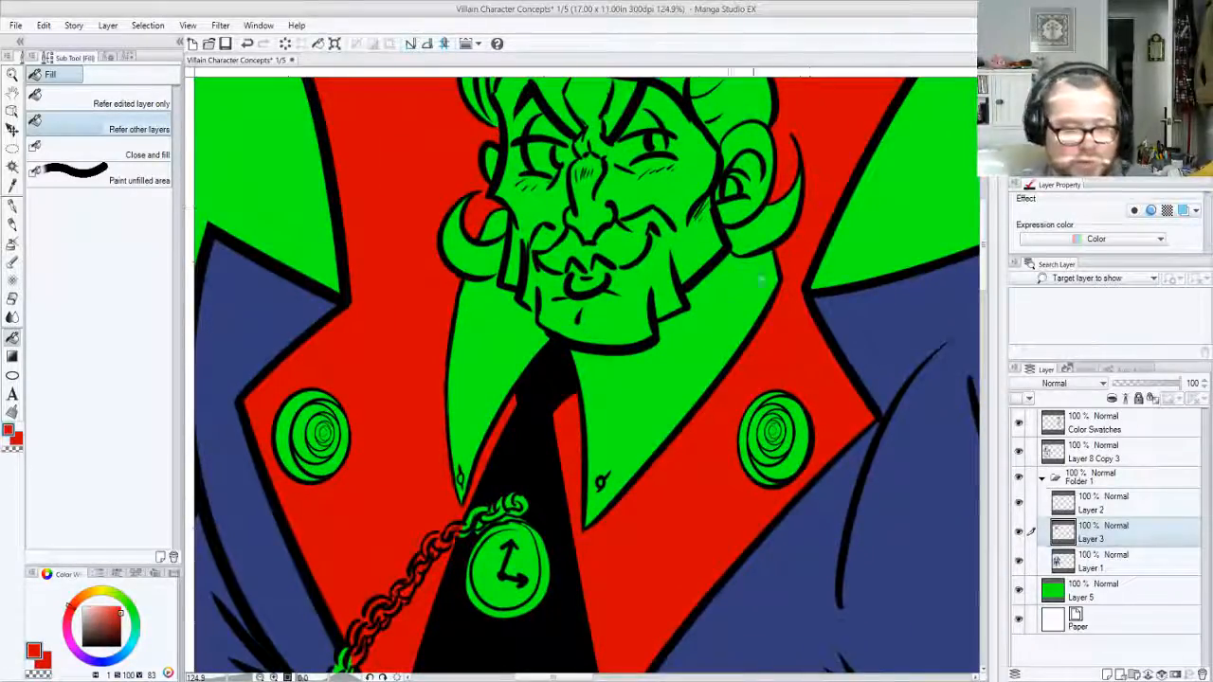
{"action": "left_click_drag", "start_coordinate": [697, 242], "coordinate": [689, 427]}
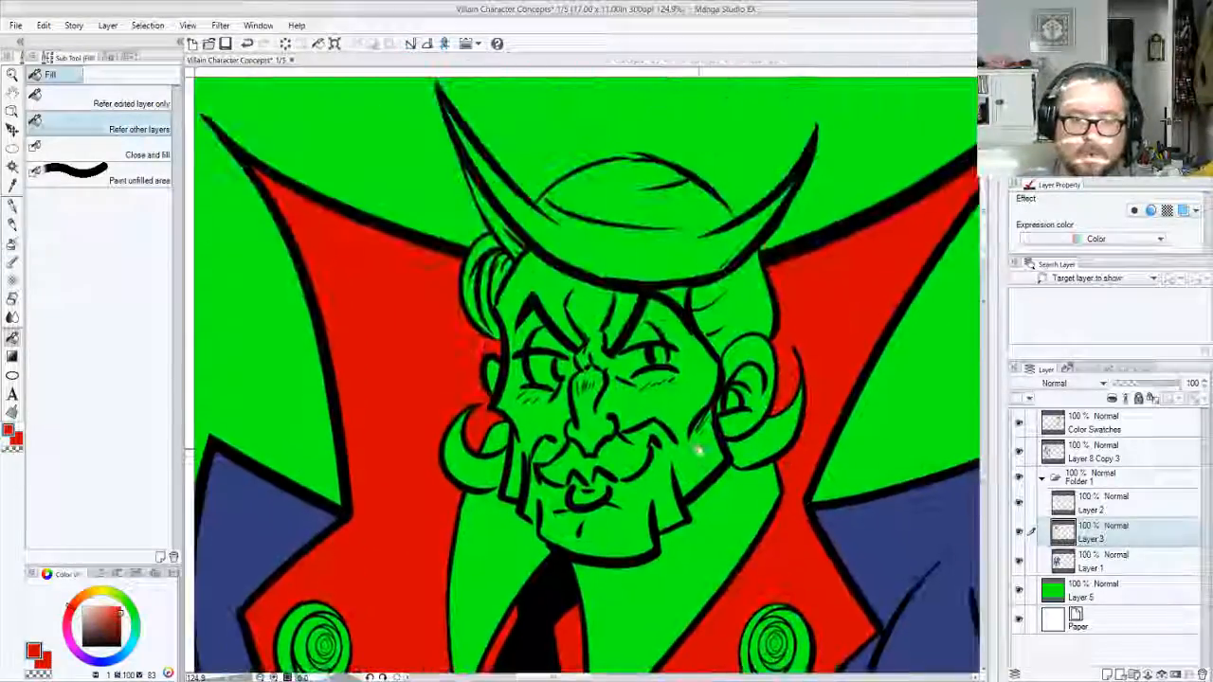
{"action": "key", "text": "ctrl+space"}
{"action": "left_click", "coordinate": [689, 427]}
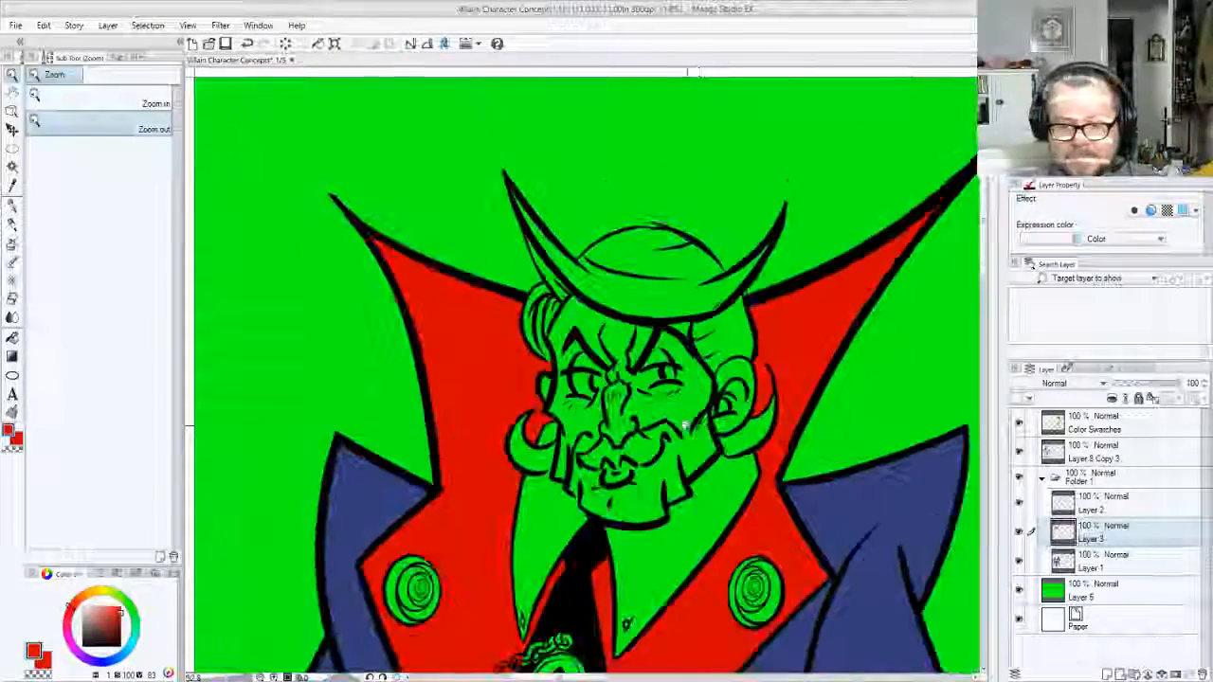
{"action": "left_click_drag", "start_coordinate": [627, 529], "coordinate": [651, 393]}
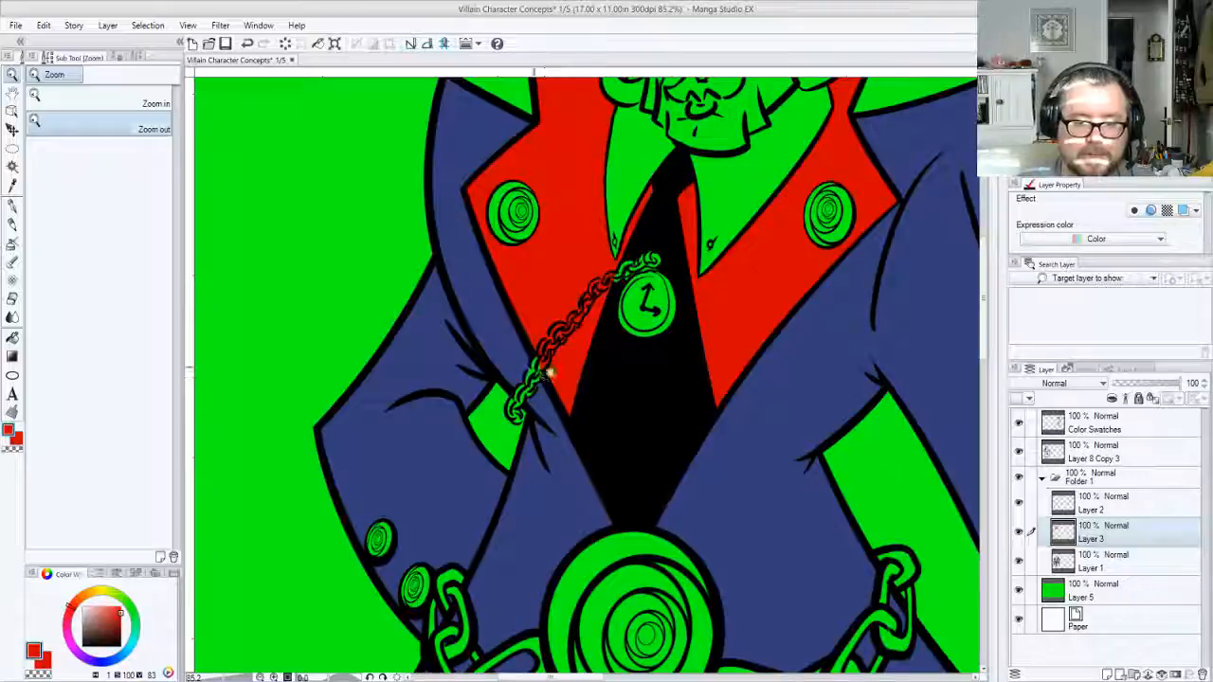
{"action": "left_click_drag", "start_coordinate": [531, 366], "coordinate": [549, 398]}
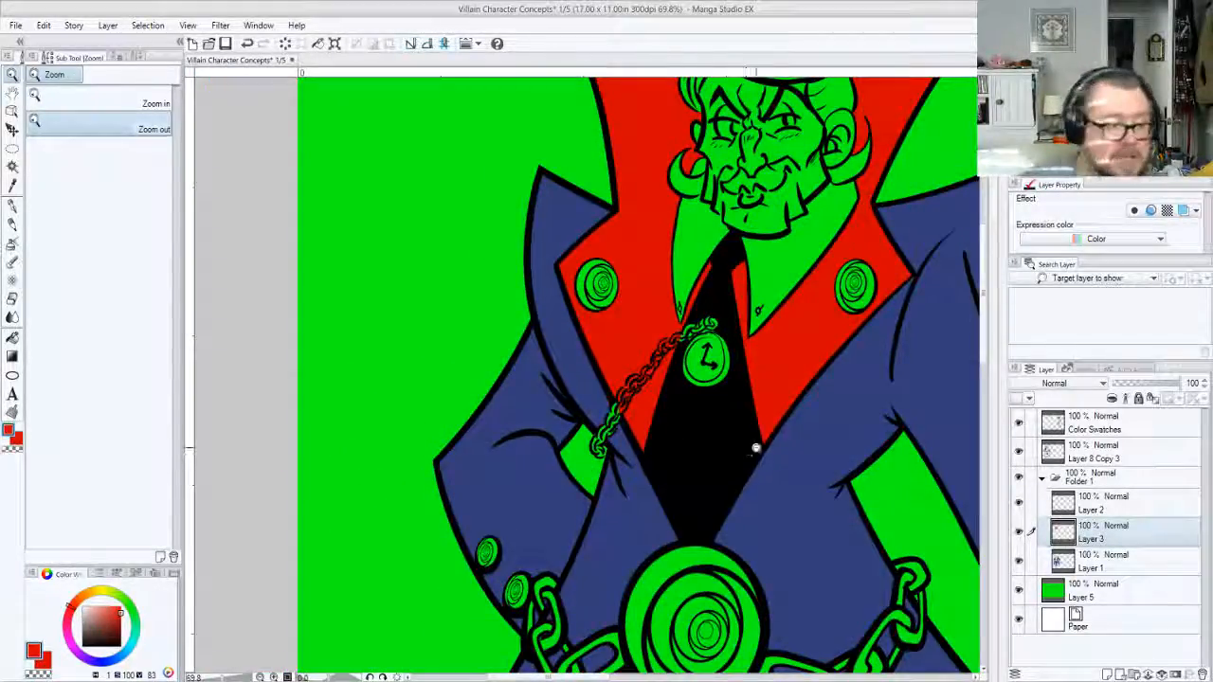
{"action": "left_click_drag", "start_coordinate": [810, 461], "coordinate": [667, 389]}
{"action": "left_click_drag", "start_coordinate": [774, 409], "coordinate": [259, 378]}
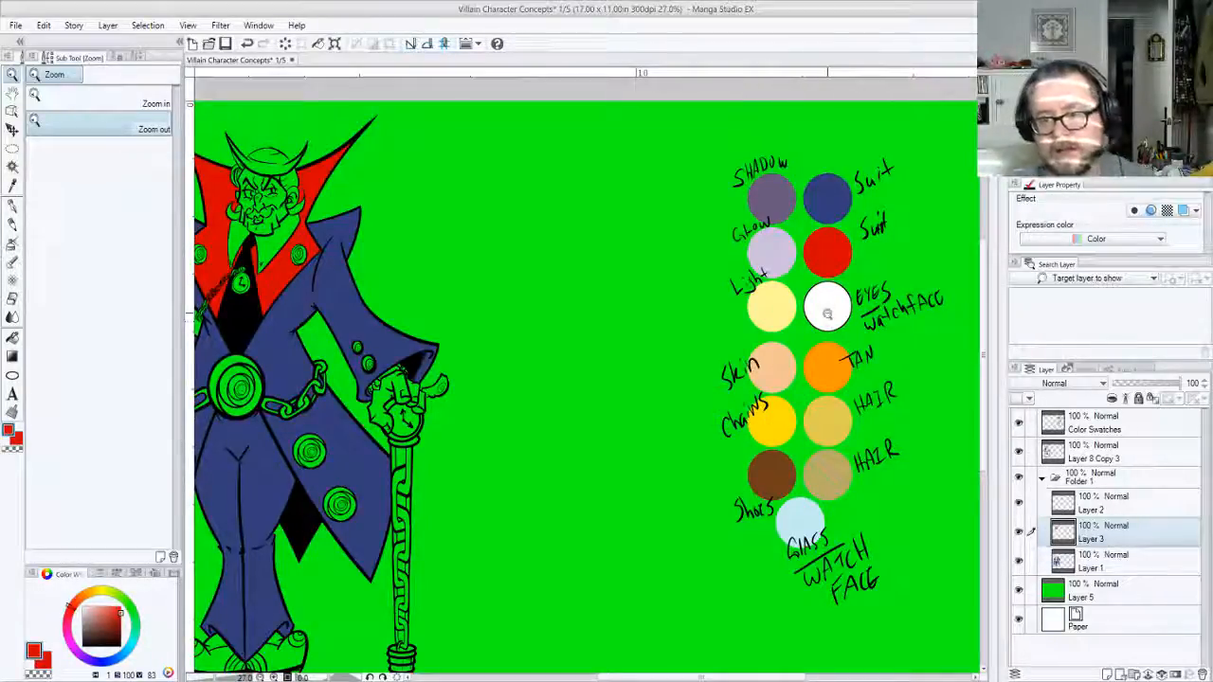
{"action": "left_click", "coordinate": [827, 316], "text": "alt"}
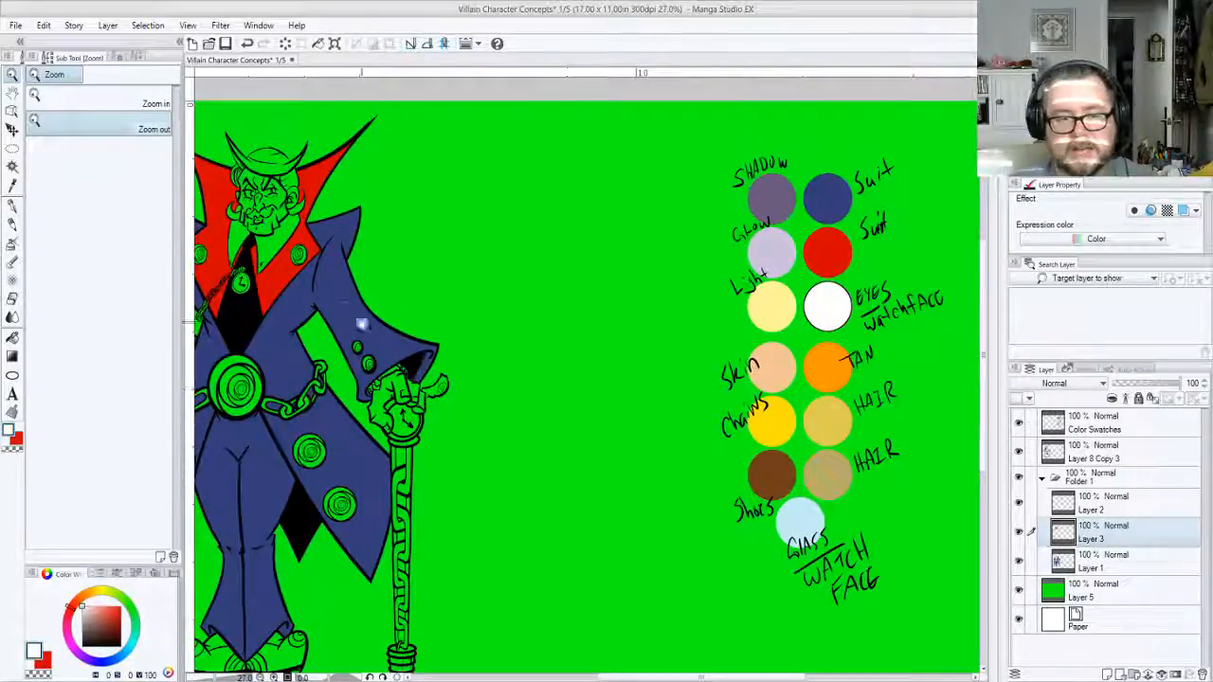
Fill the small gap between the cheek and the curled hair lock white on Layer 2, and undo the extra fill at the collar
{"action": "left_click_drag", "start_coordinate": [366, 319], "coordinate": [655, 433]}
{"action": "left_click", "coordinate": [1107, 513]}
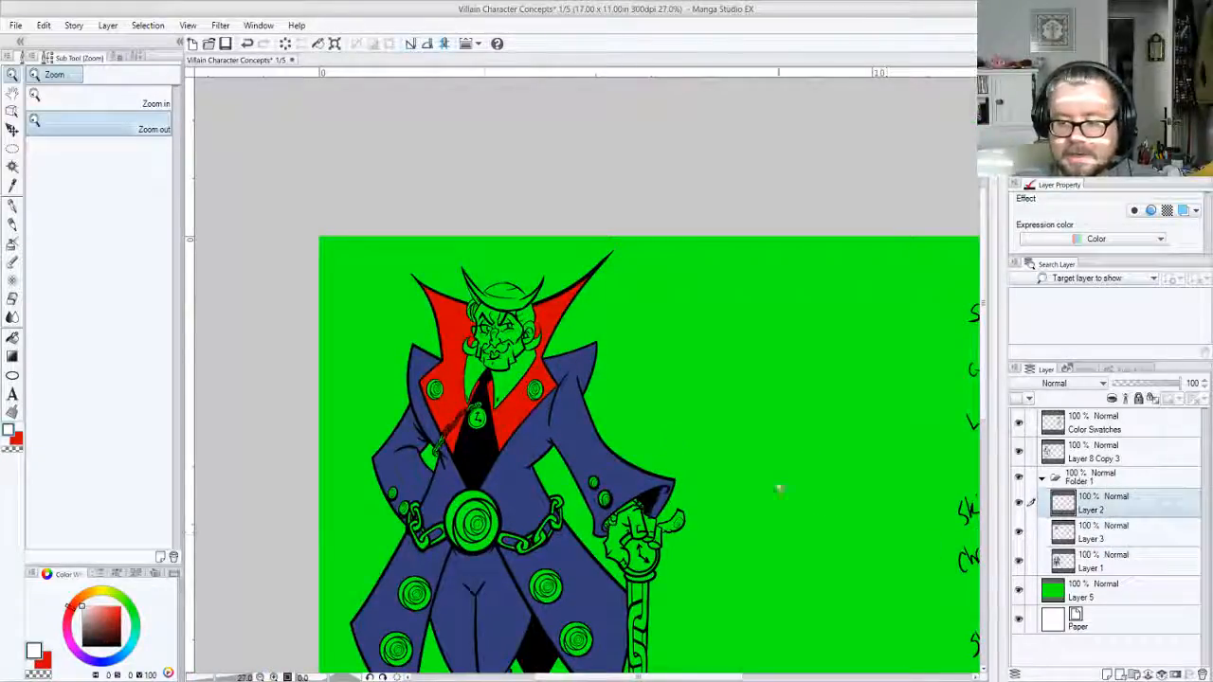
{"action": "scroll", "coordinate": [529, 378], "scroll_direction": "up", "scroll_amount": 8}
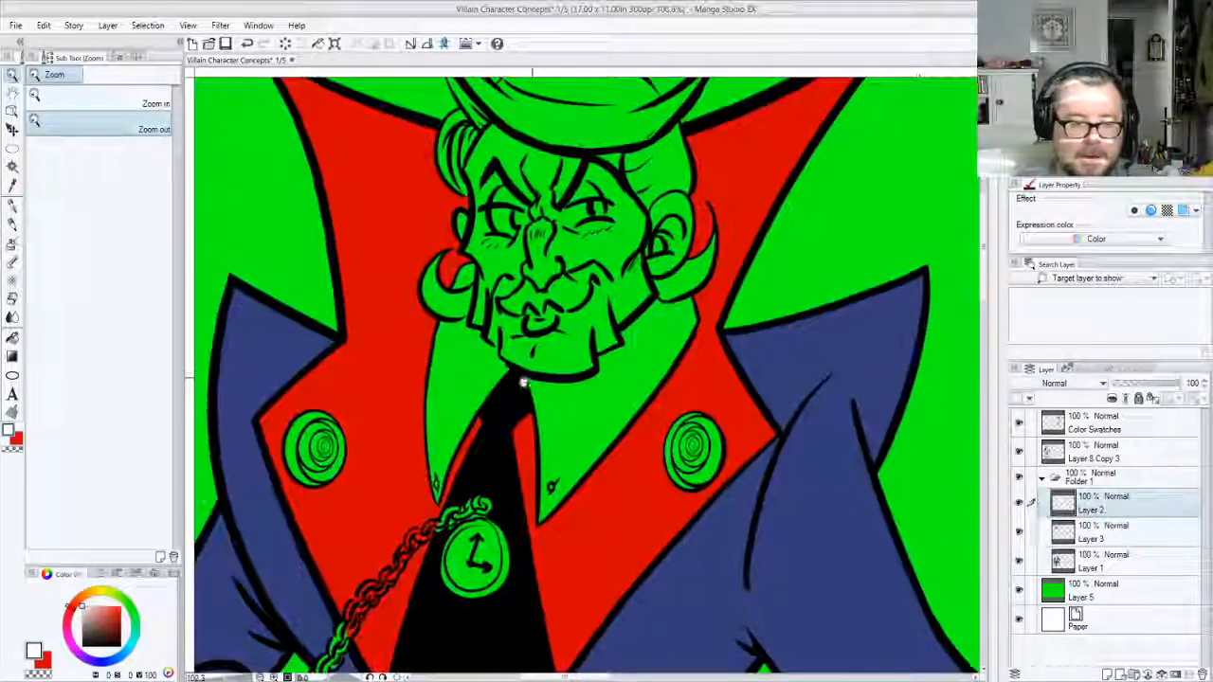
{"action": "key", "text": "g"}
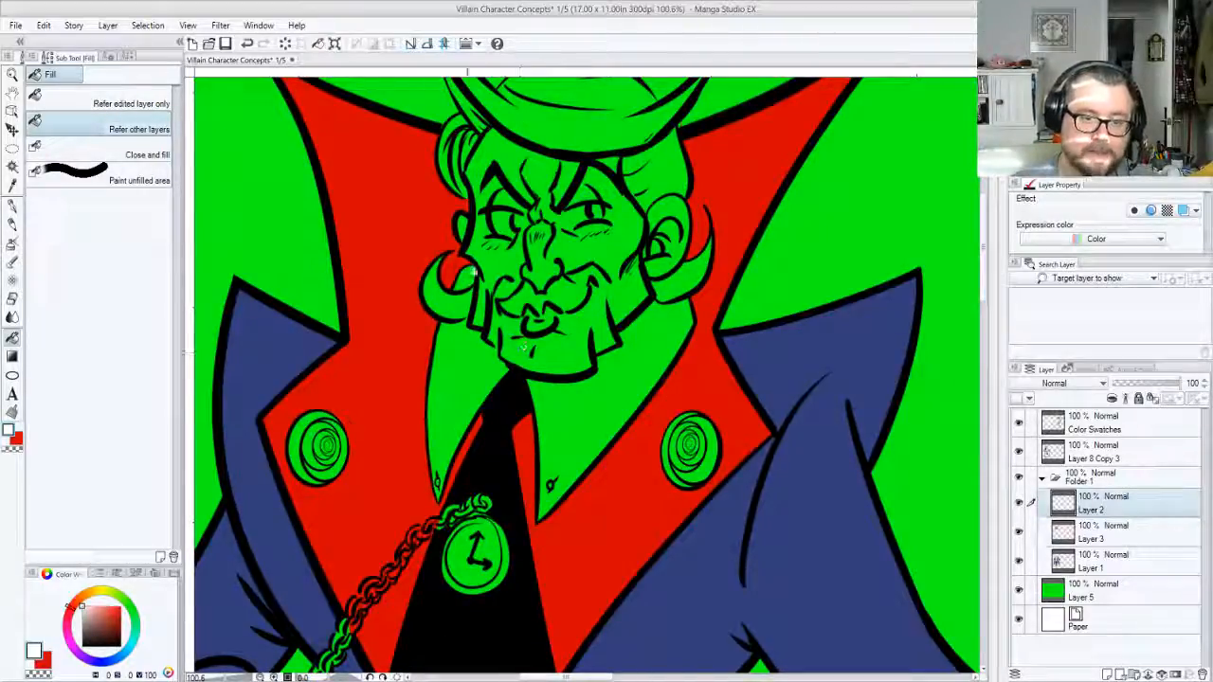
{"action": "left_click", "coordinate": [466, 275]}
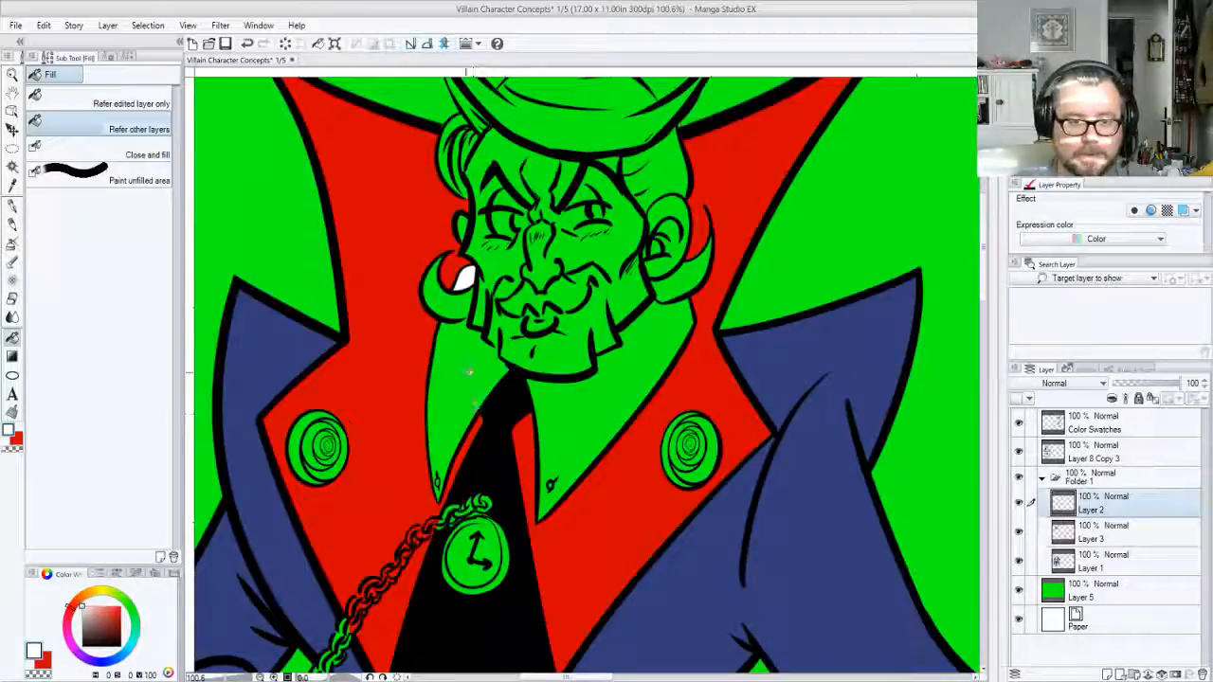
{"action": "left_click", "coordinate": [523, 396]}
{"action": "key", "text": "ctrl+z"}
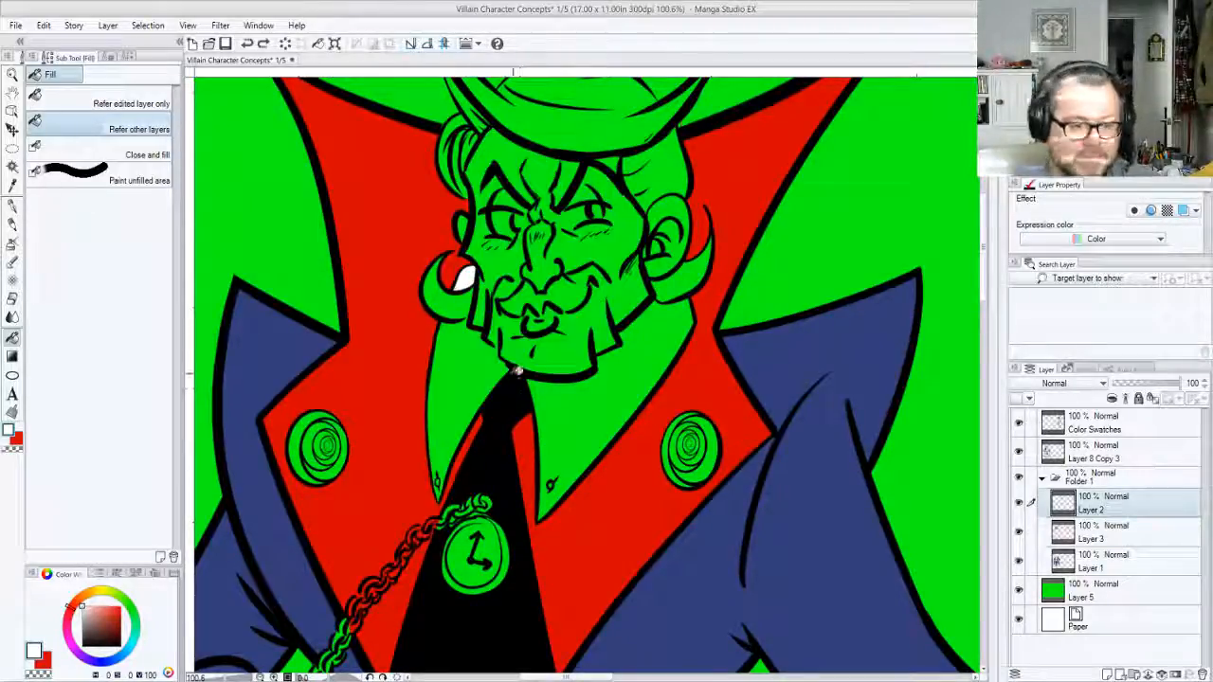
Touch up the chin and jaw outline on Layer 8 Copy 3 with the black G-pen, closing the gap above the tie knot
{"action": "key", "text": "p"}
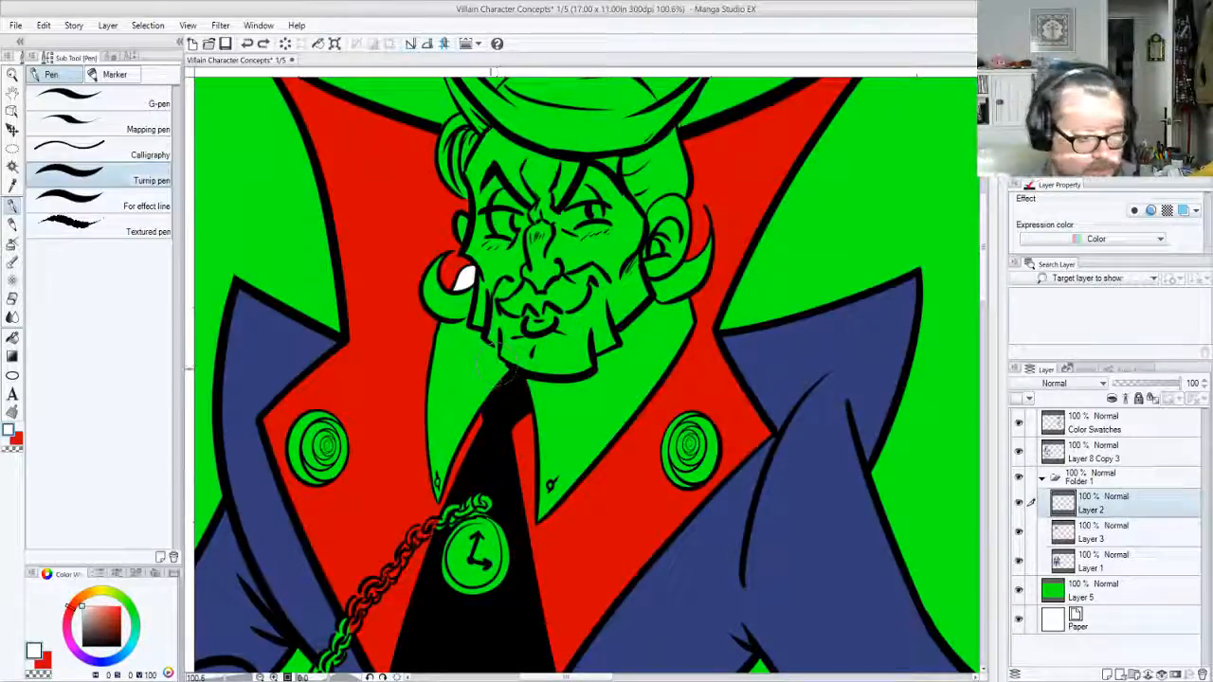
{"action": "key", "text": "x"}
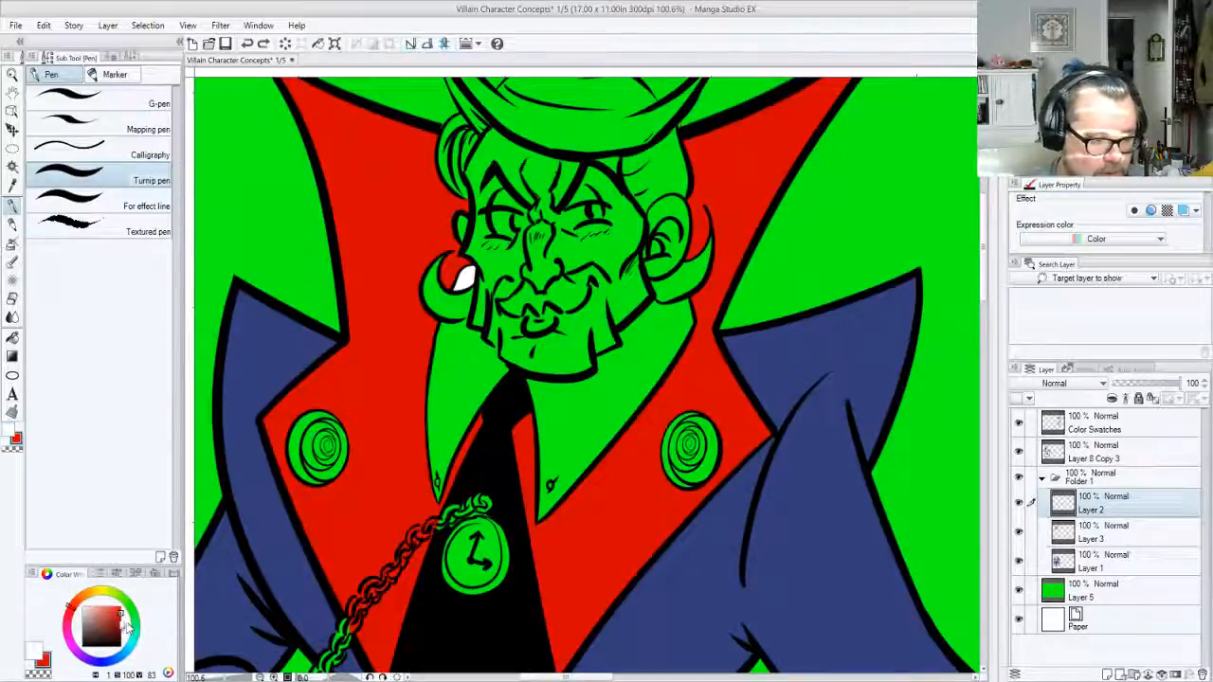
{"action": "left_click", "coordinate": [121, 646]}
{"action": "left_click", "coordinate": [142, 103]}
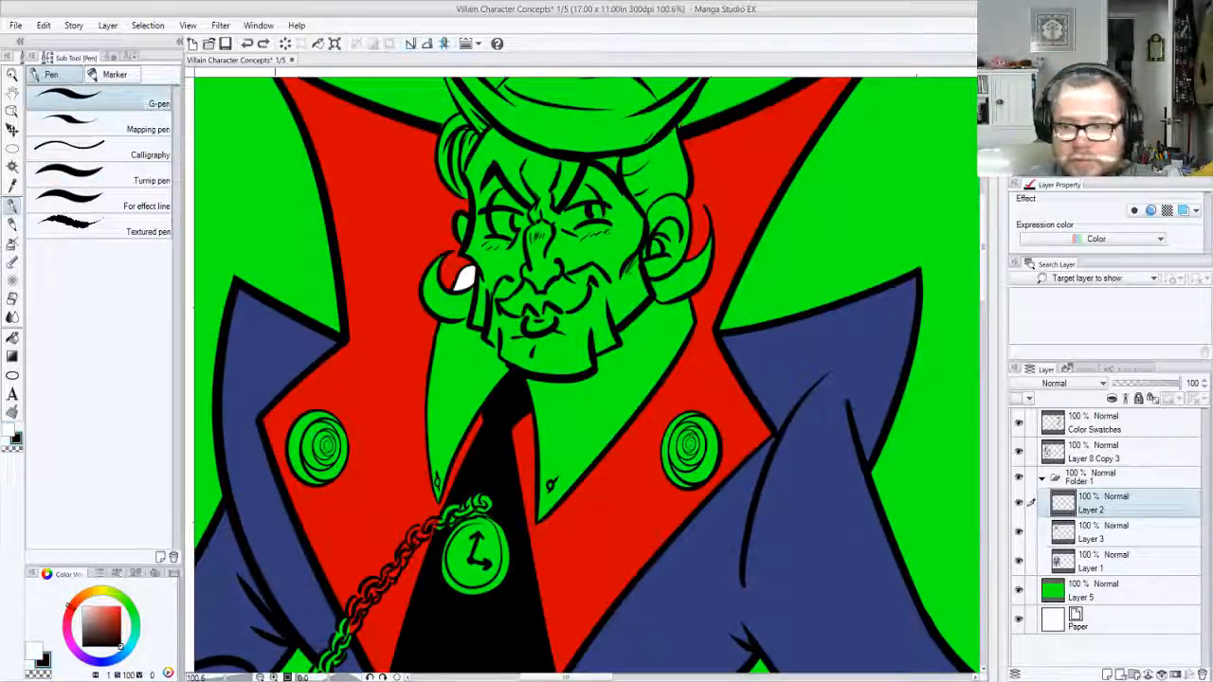
{"action": "left_click", "coordinate": [1102, 455]}
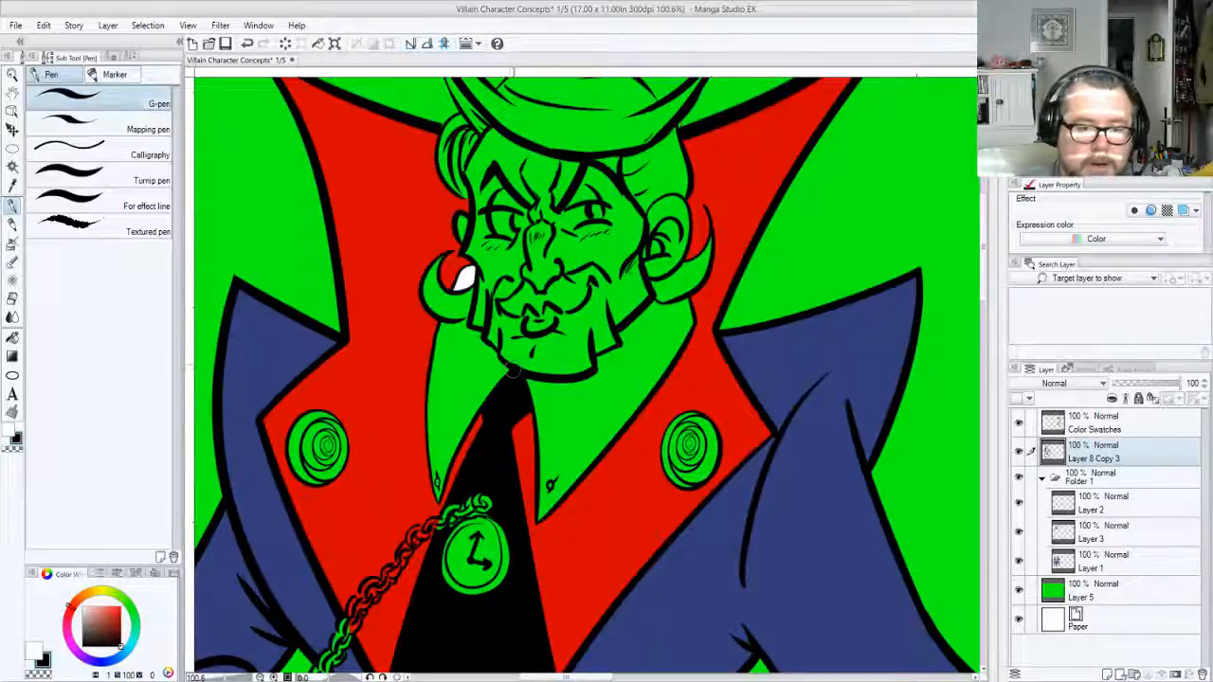
{"action": "key", "text": "c"}
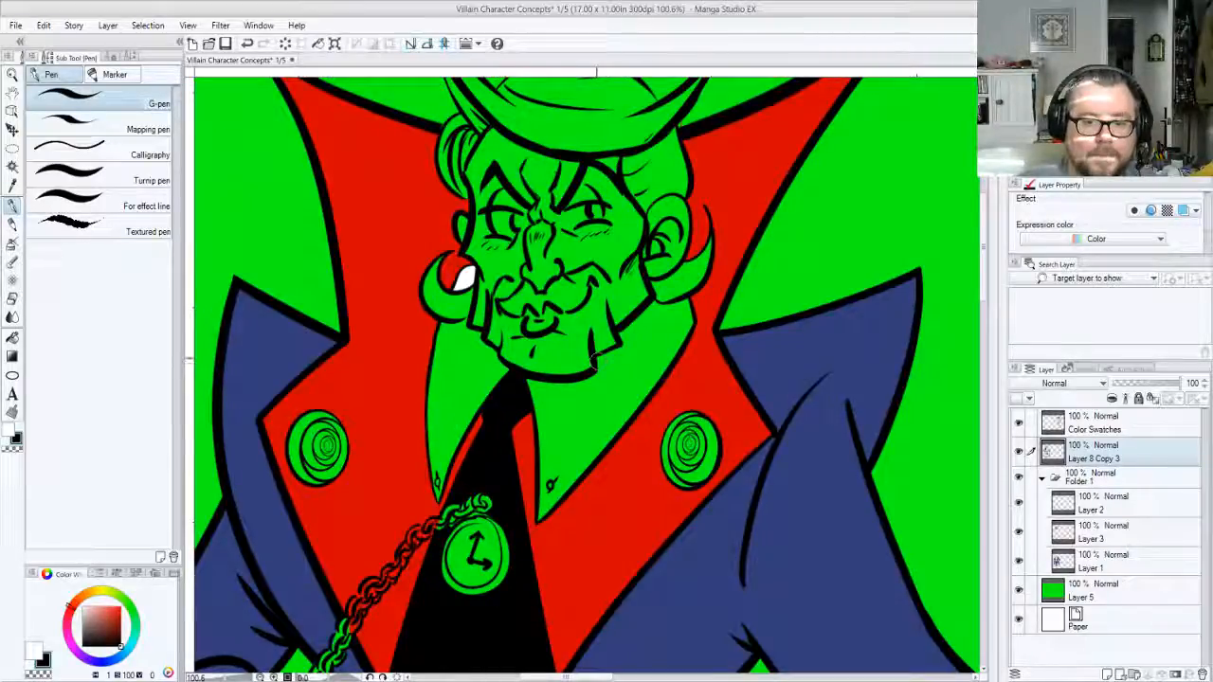
{"action": "key", "text": "x"}
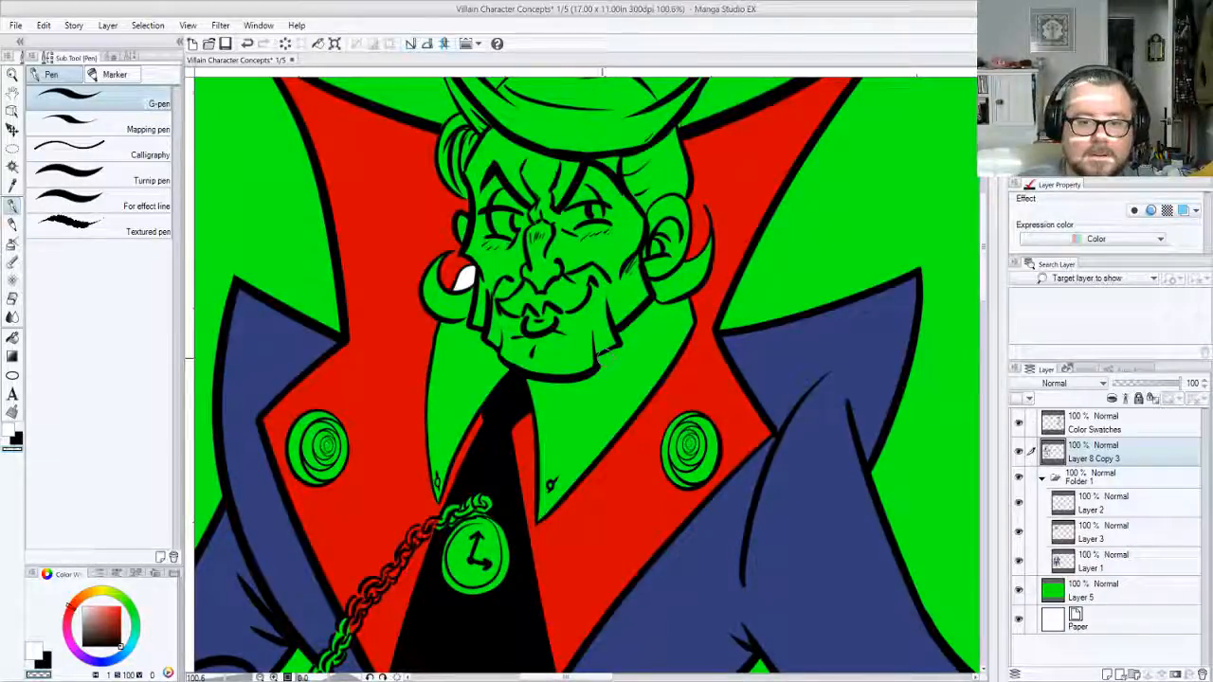
{"action": "key", "text": "c"}
{"action": "key", "text": "x"}
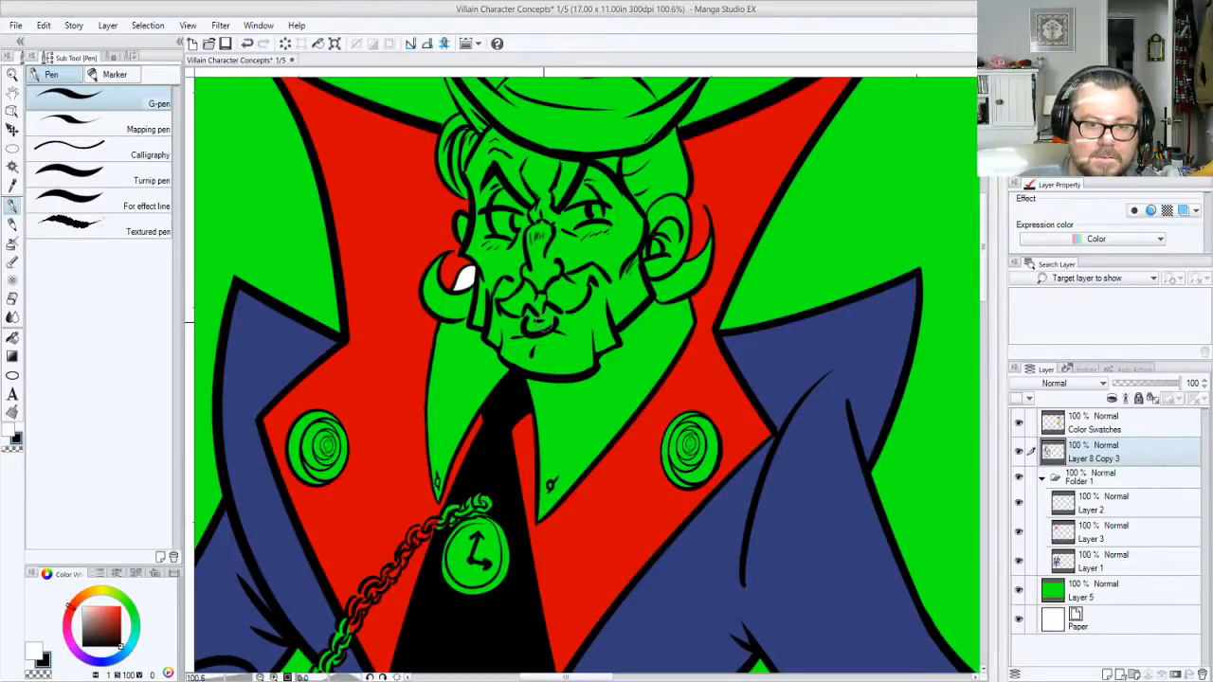
Fill both shirt collar flaps with white on Layer 2, using the fill that refers to other layers
{"action": "left_click_drag", "start_coordinate": [587, 221], "coordinate": [584, 315]}
{"action": "key", "text": "ctrl+space"}
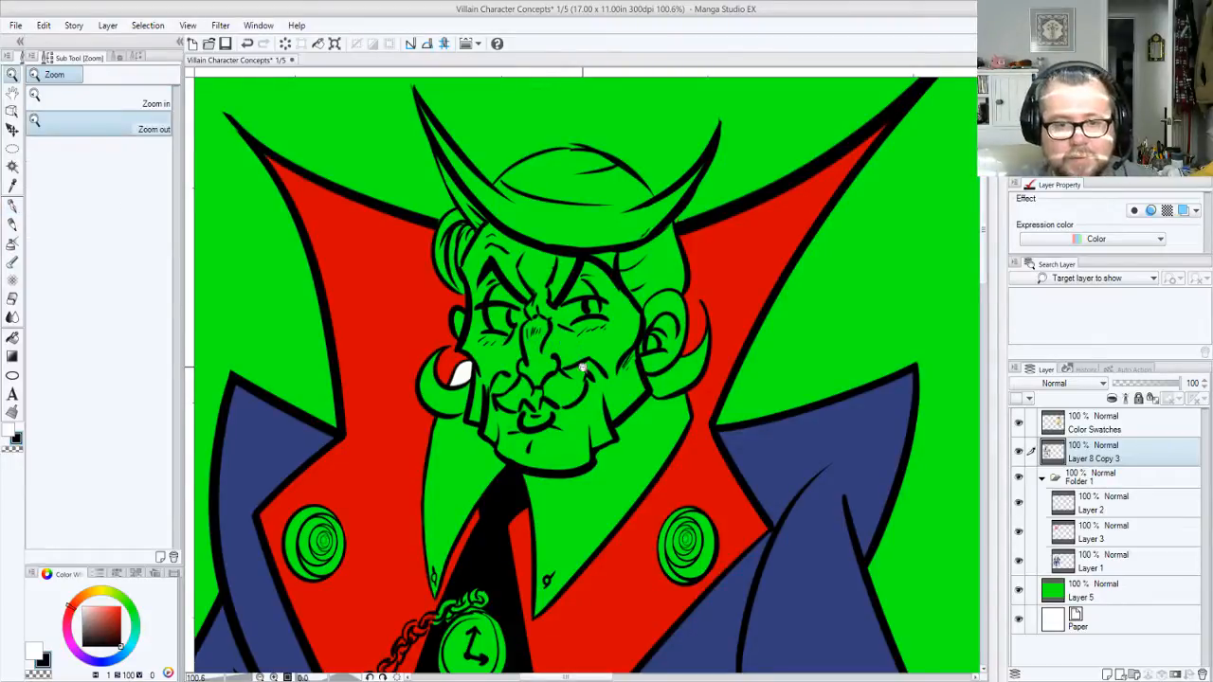
{"action": "scroll", "coordinate": [569, 367], "scroll_direction": "down", "scroll_amount": 3}
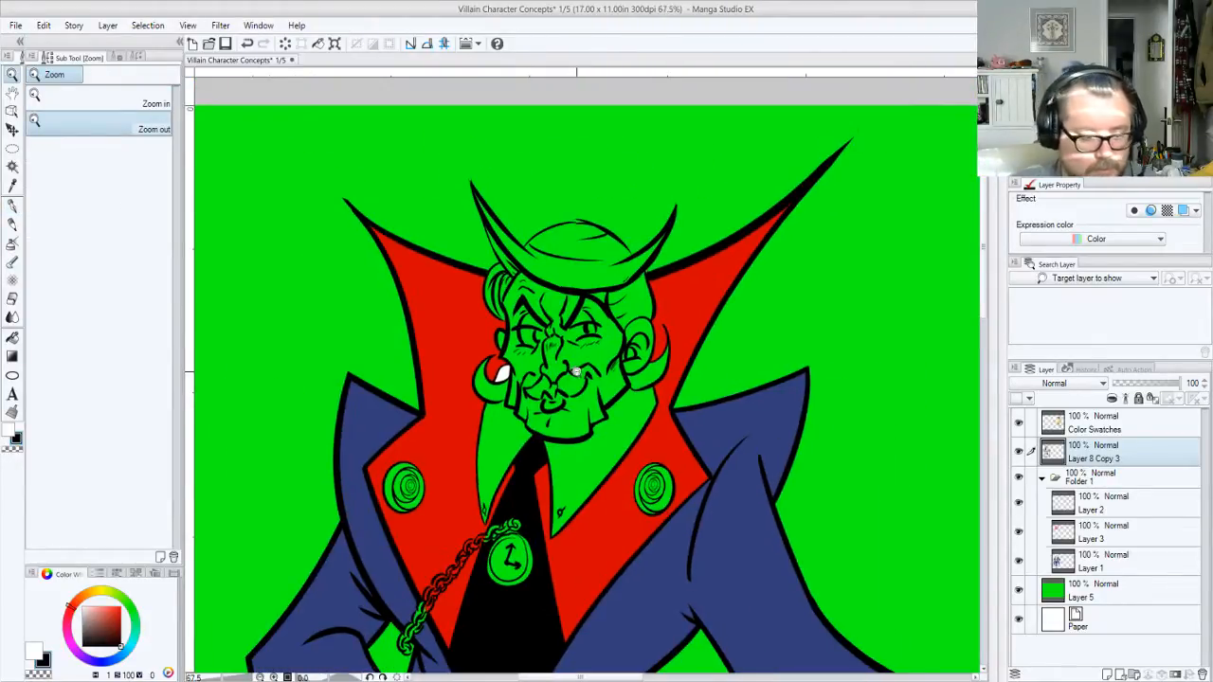
{"action": "key", "text": "x"}
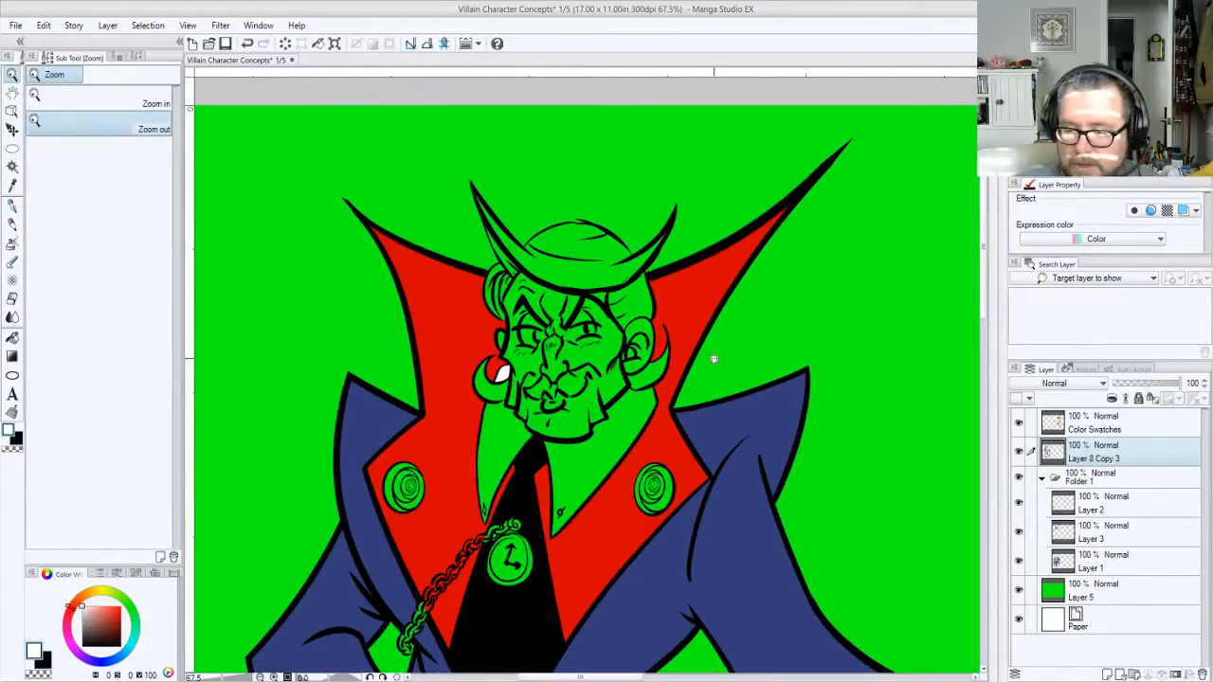
{"action": "left_click", "coordinate": [1096, 512]}
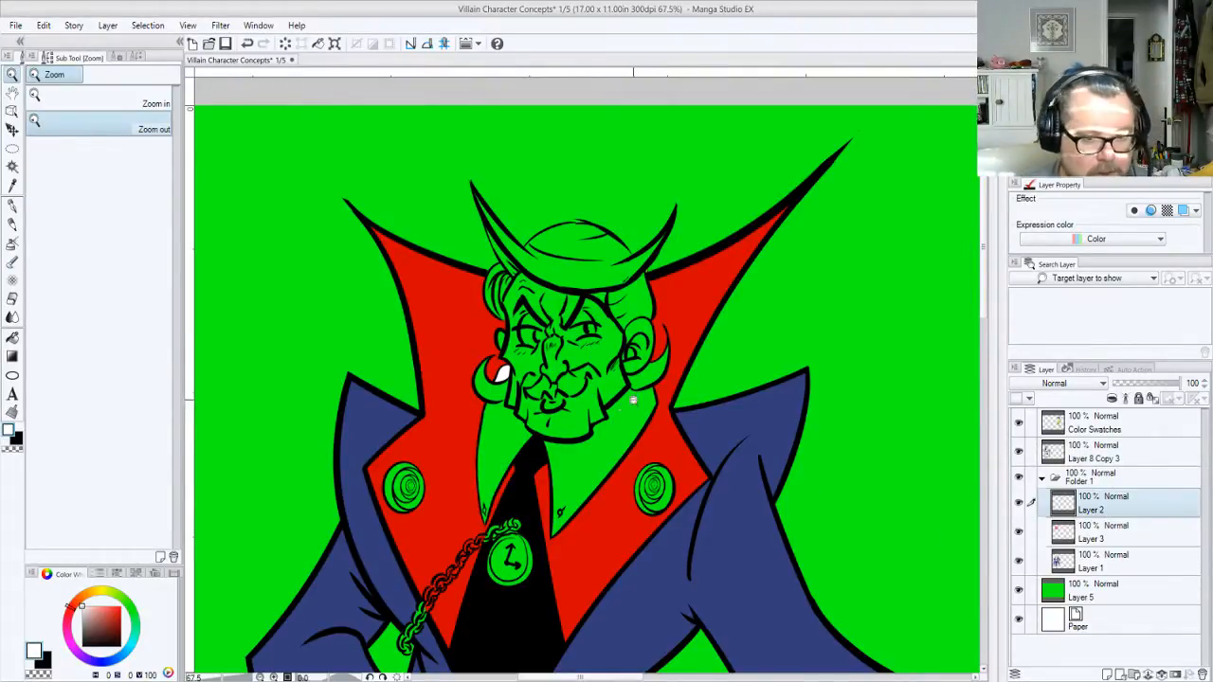
{"action": "key", "text": "g"}
{"action": "key", "text": "g"}
{"action": "left_click", "coordinate": [507, 426]}
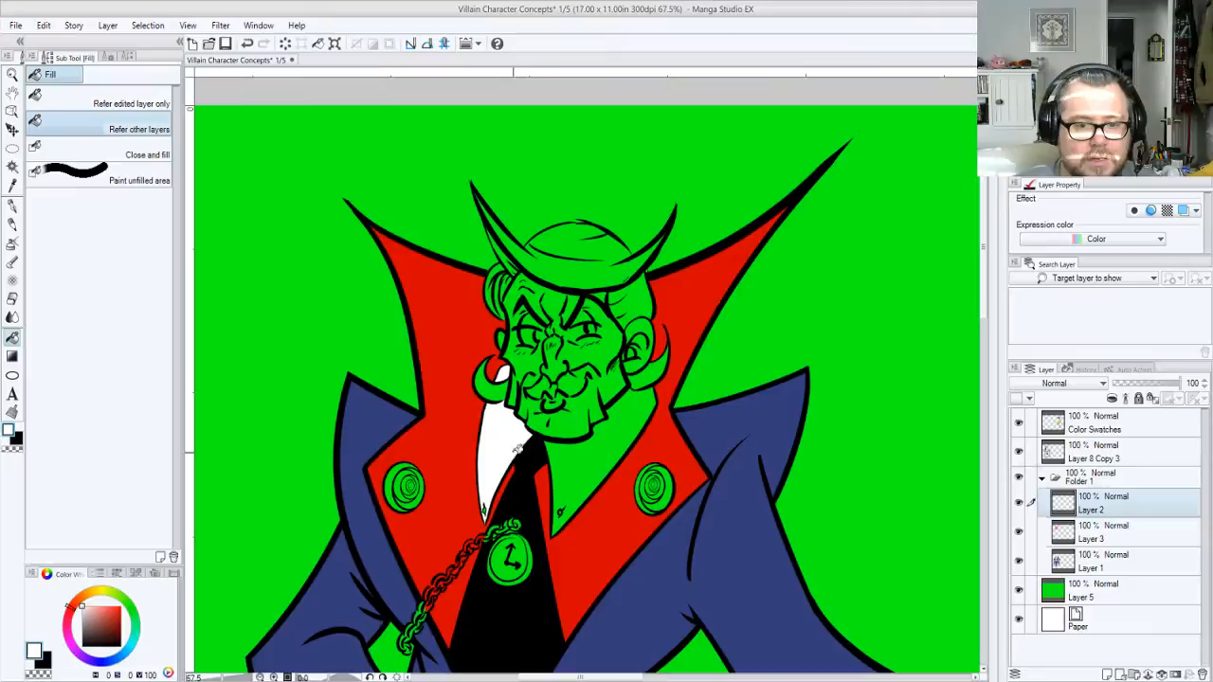
{"action": "left_click", "coordinate": [601, 445]}
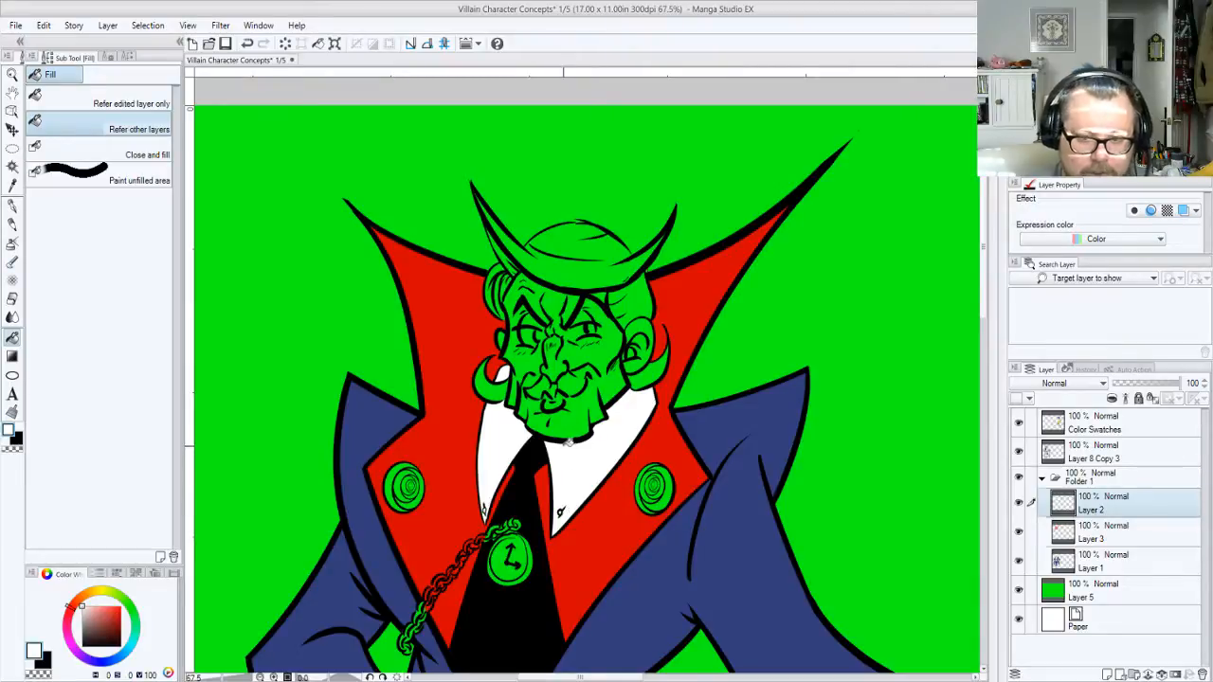
{"action": "scroll", "coordinate": [682, 360], "scroll_direction": "down", "scroll_amount": 5}
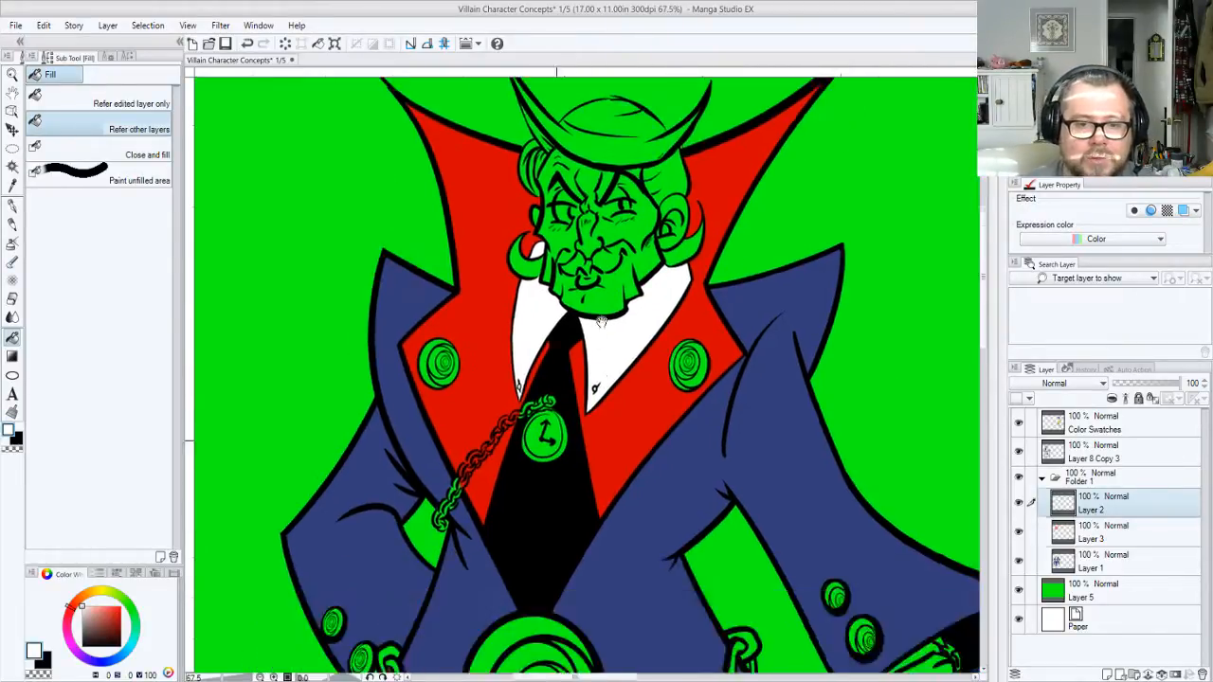
Try to fill the pocket watch face on the tie with white on Layer 2, and undo the fill
{"action": "scroll", "coordinate": [637, 284], "scroll_direction": "down", "scroll_amount": 10}
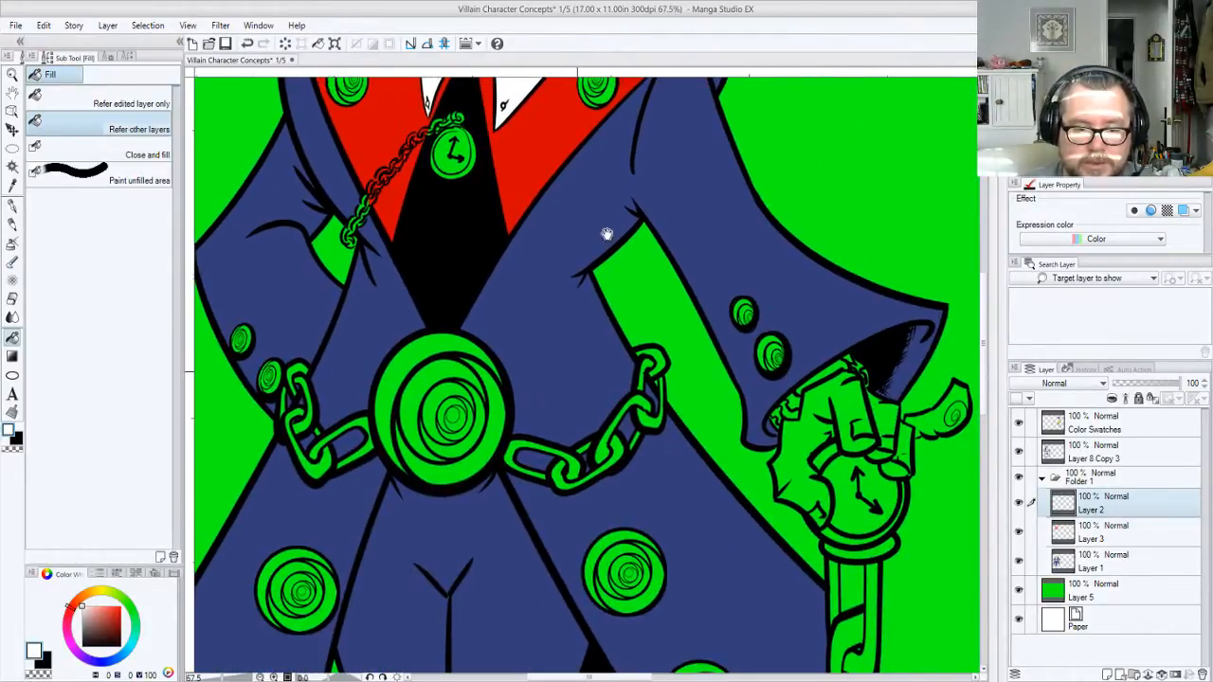
{"action": "scroll", "coordinate": [609, 379], "scroll_direction": "up", "scroll_amount": 8}
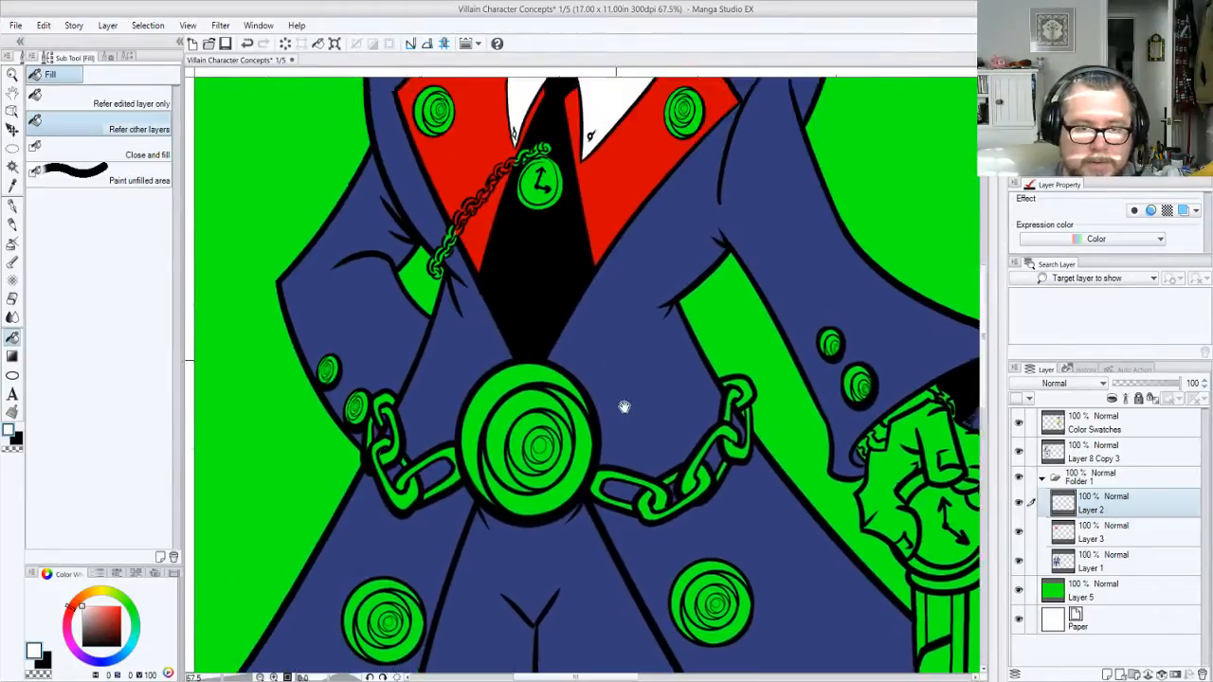
{"action": "scroll", "coordinate": [625, 389], "scroll_direction": "up", "scroll_amount": 1}
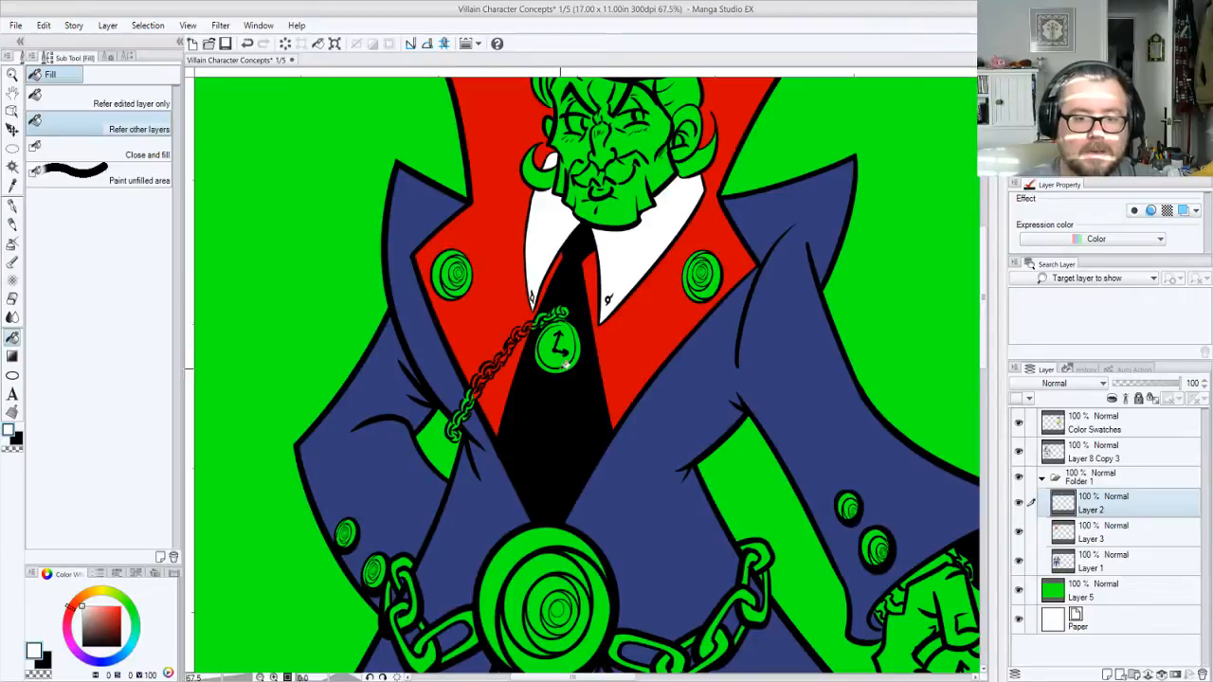
{"action": "left_click", "coordinate": [549, 347]}
{"action": "key", "text": "ctrl+z"}
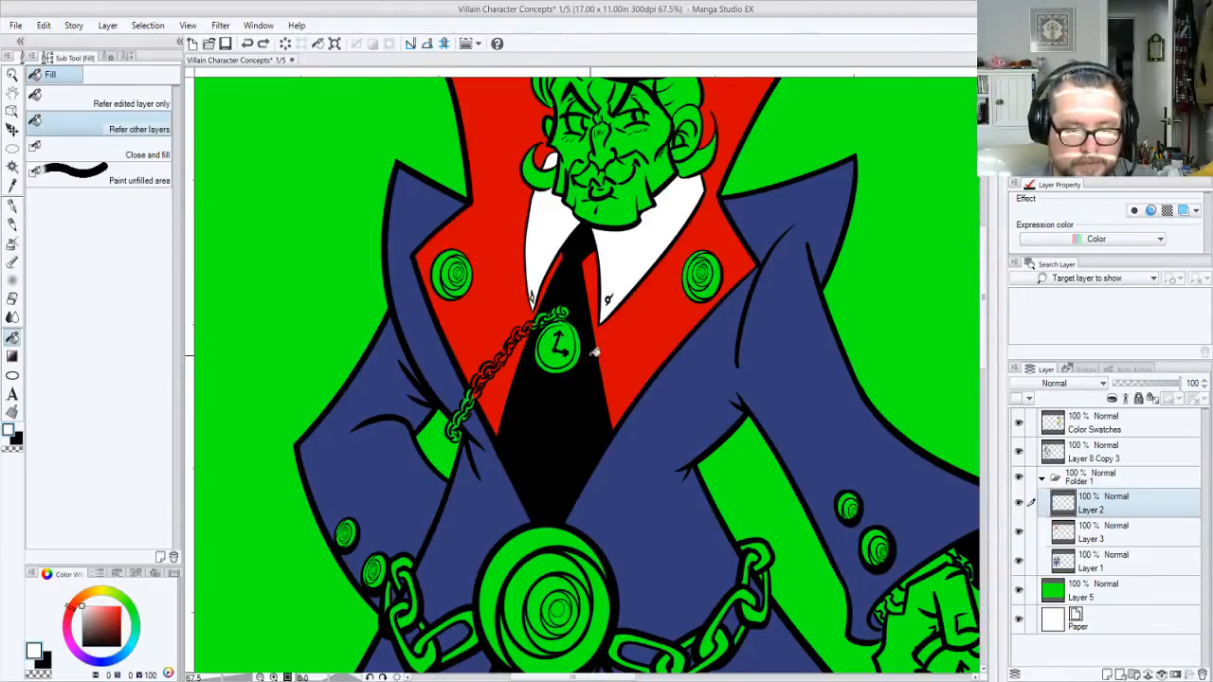
Try to touch up the pocket watch's outline on Layer 8 Copy 3 with the G-pen, switching between white and black
{"action": "left_click", "coordinate": [1097, 453]}
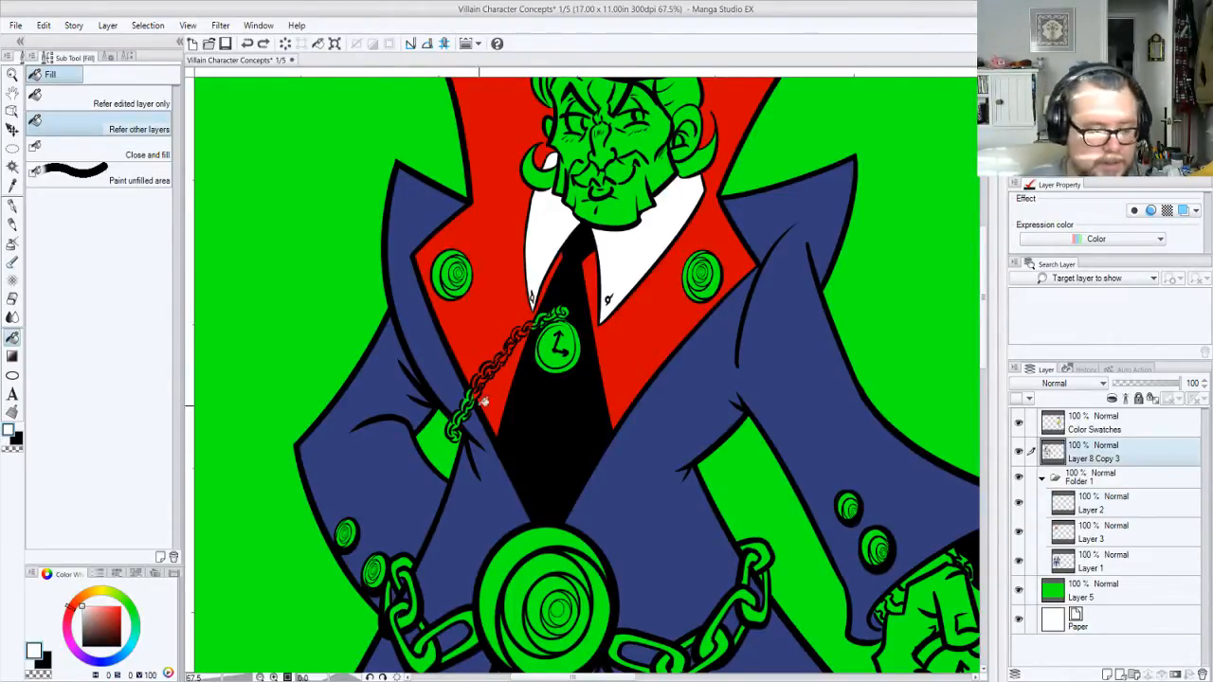
{"action": "key", "text": "p"}
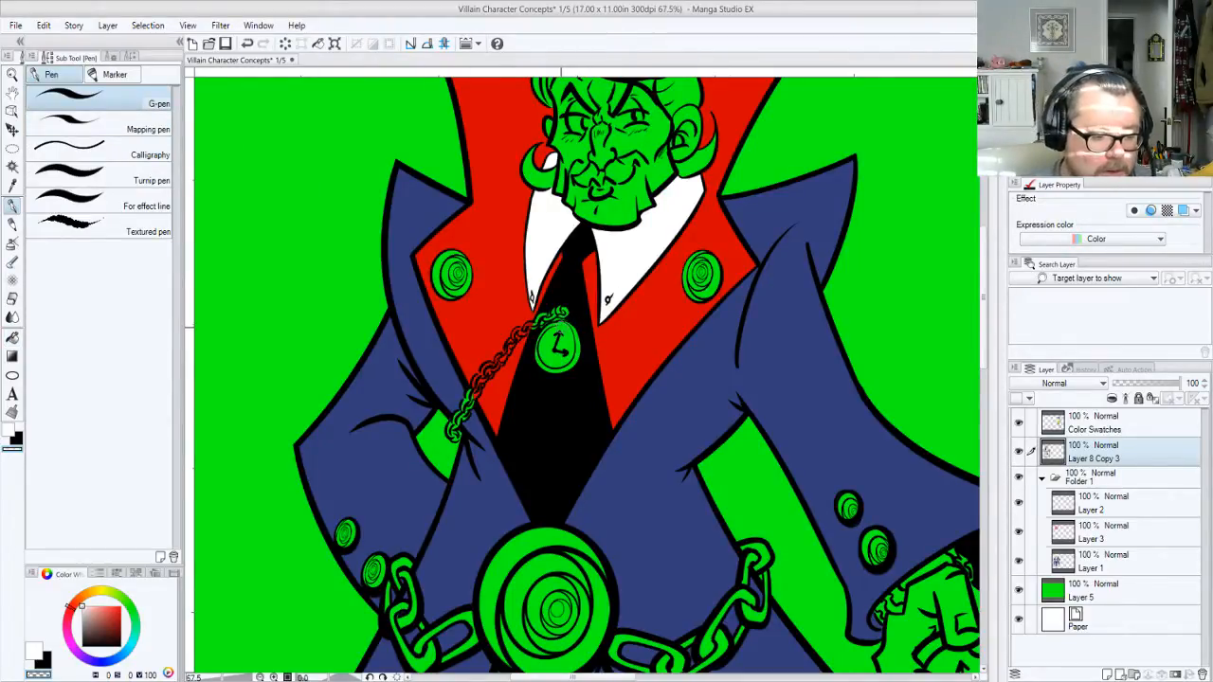
{"action": "key", "text": "x"}
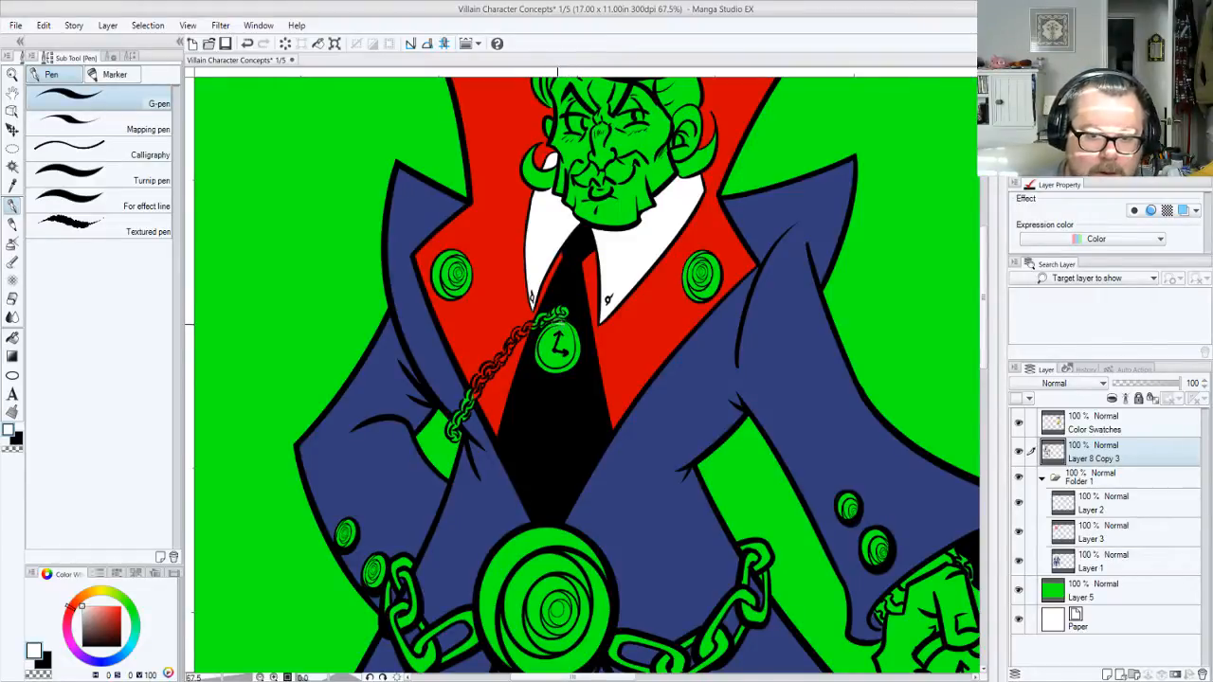
{"action": "left_click_drag", "start_coordinate": [567, 329], "coordinate": [576, 345]}
{"action": "key", "text": "ctrl+z"}
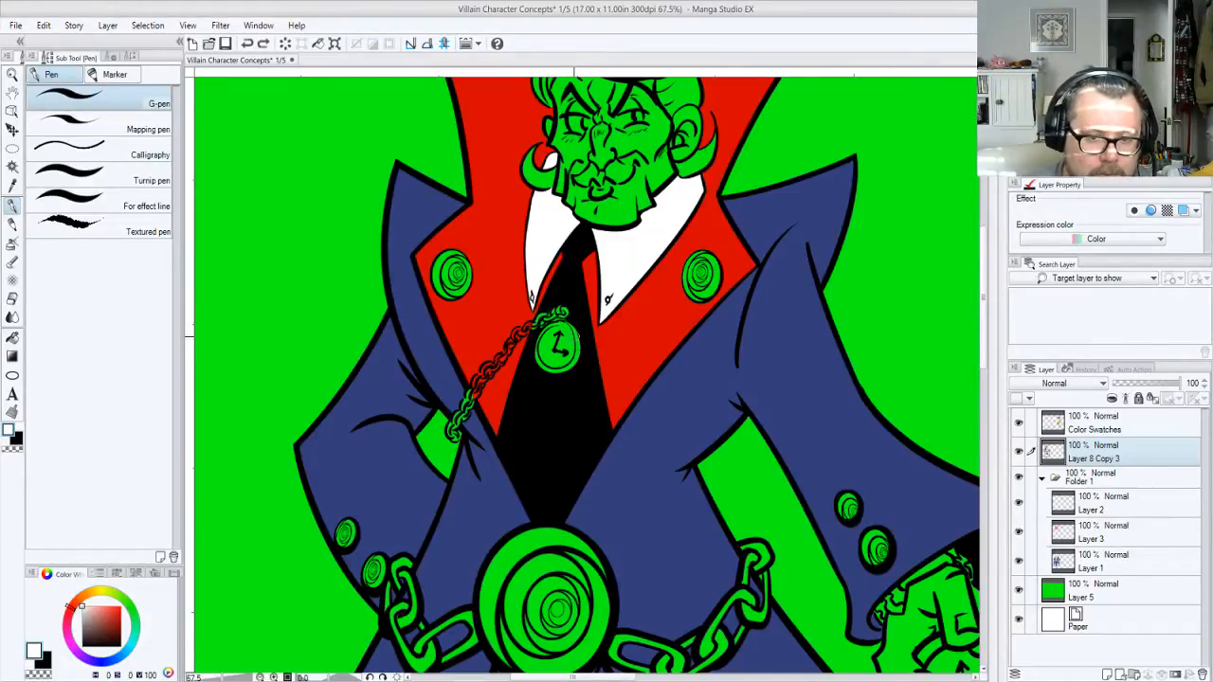
{"action": "key", "text": "x"}
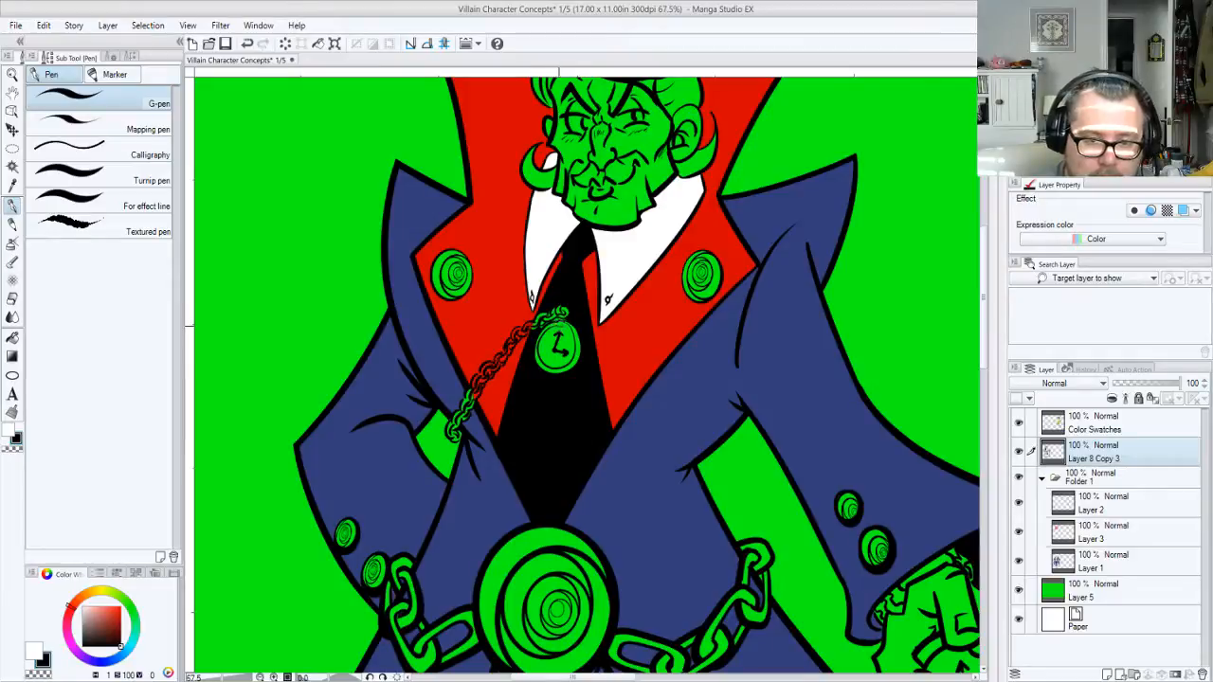
{"action": "key", "text": "x"}
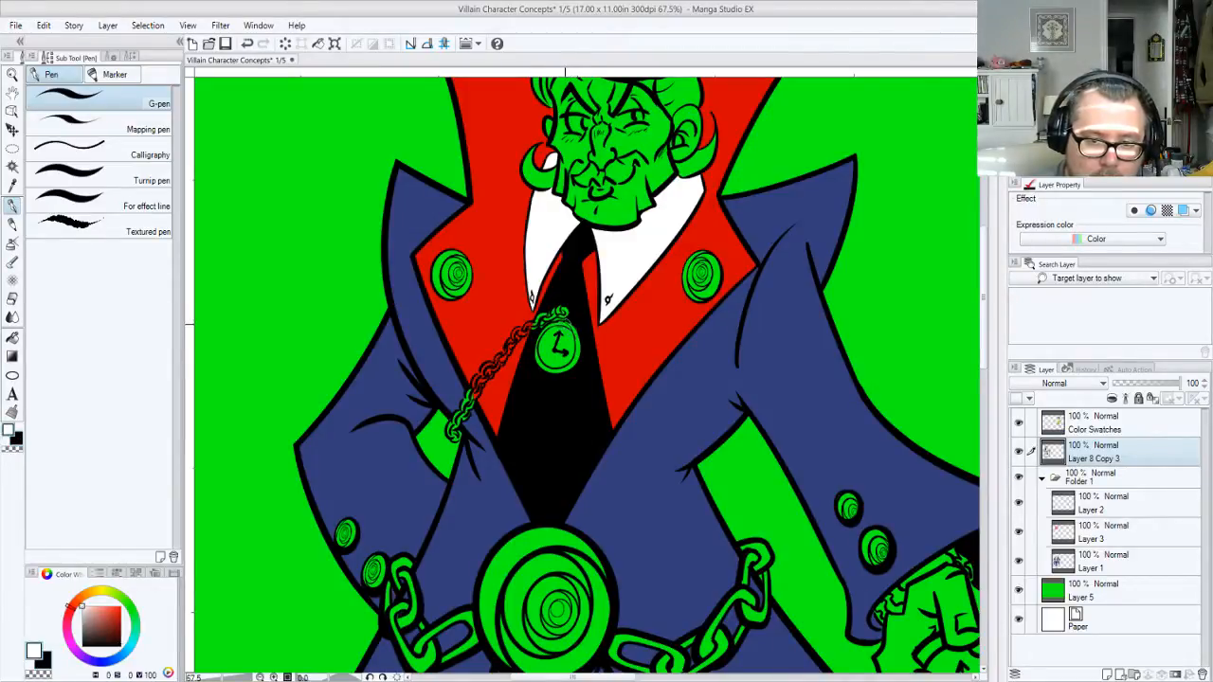
{"action": "key", "text": "x"}
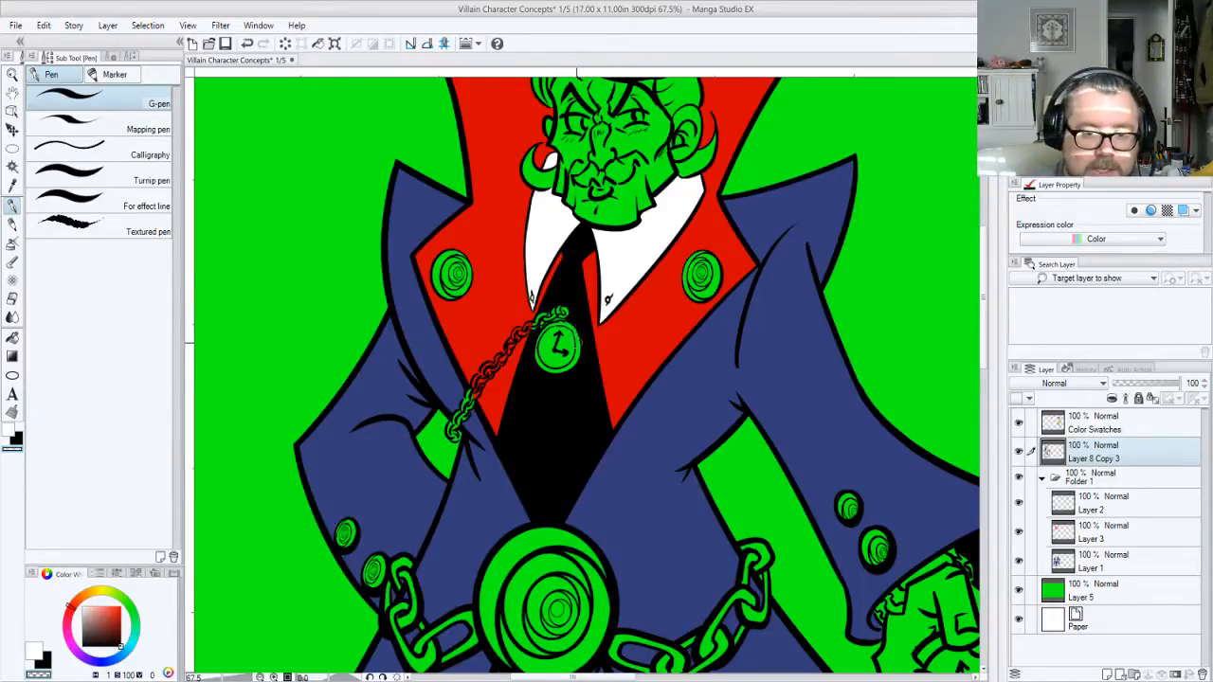
{"action": "key", "text": "x"}
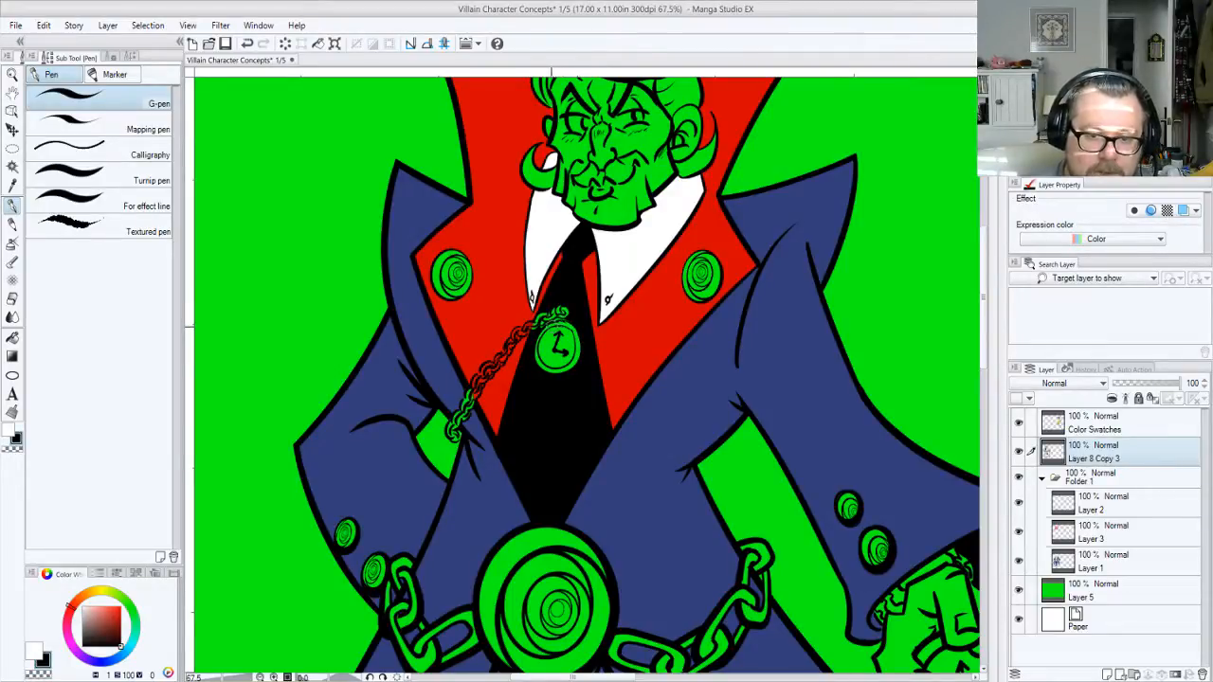
{"action": "key", "text": "c"}
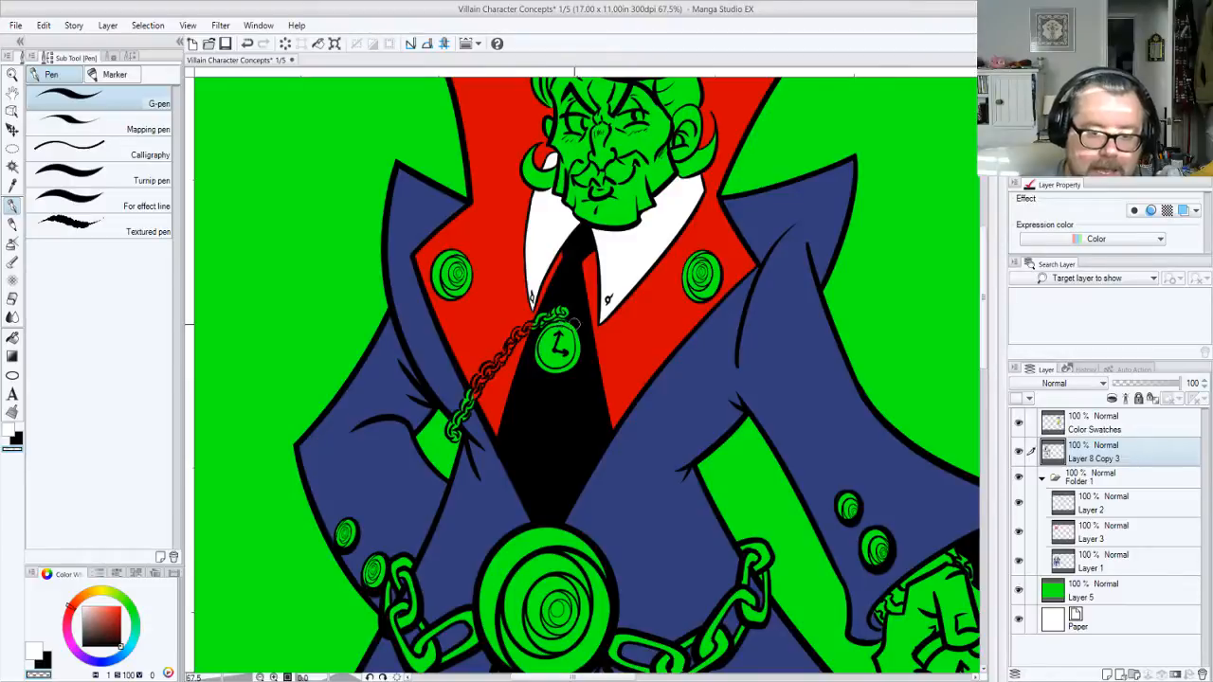
{"action": "key", "text": "x"}
{"action": "key", "text": "c"}
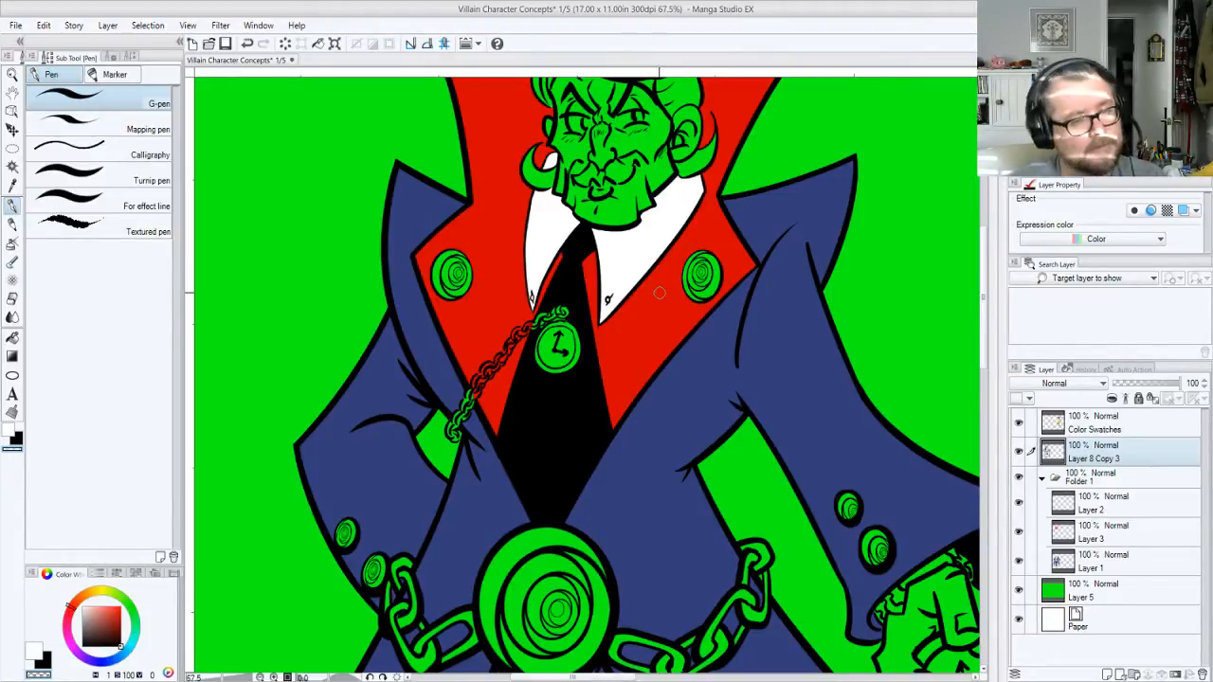
Add a new layer directly above Layer 2 inside Folder 1
{"action": "left_click", "coordinate": [1131, 507]}
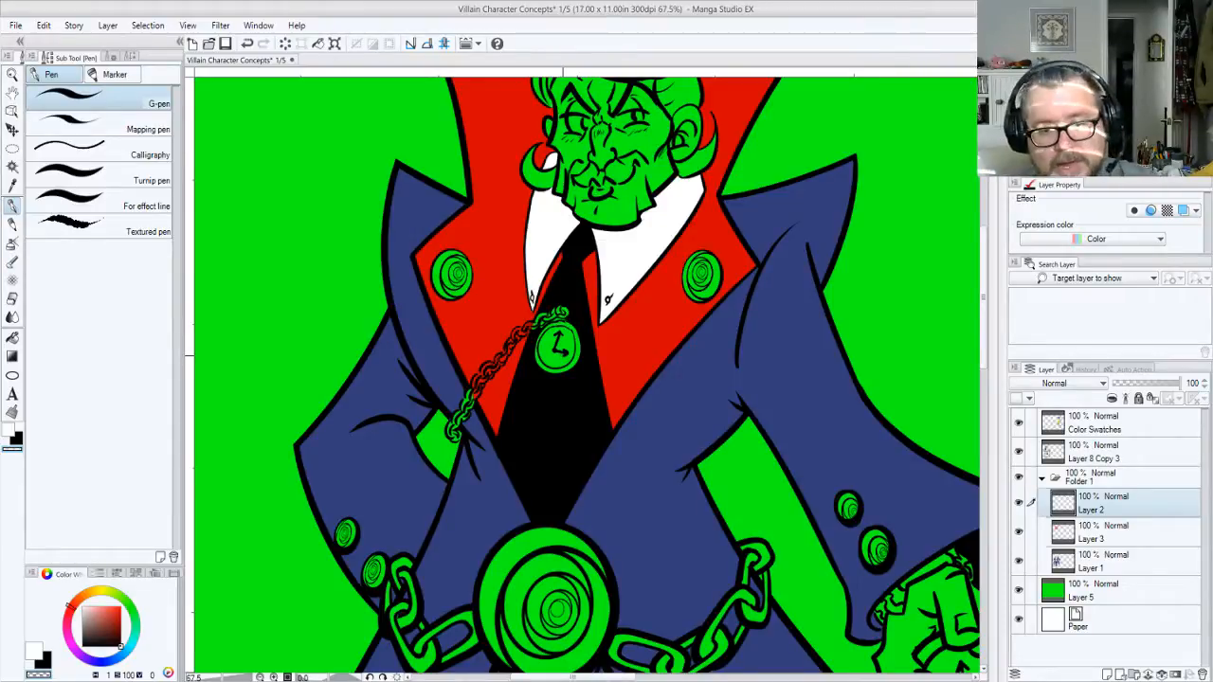
{"action": "key", "text": "ctrl+shift+n"}
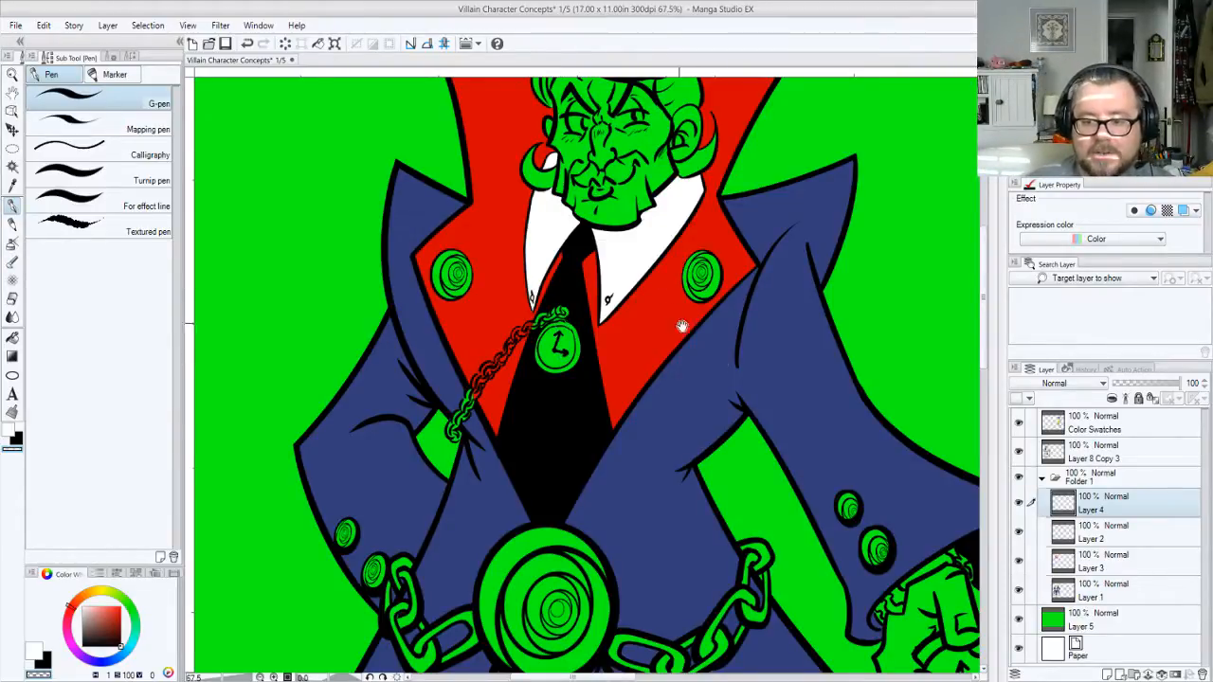
Sample the Skin swatch as the secondary color and the orange Tan swatch as the main color
{"action": "left_click_drag", "start_coordinate": [793, 387], "coordinate": [714, 339]}
{"action": "scroll", "coordinate": [713, 338], "scroll_direction": "right", "scroll_amount": 10}
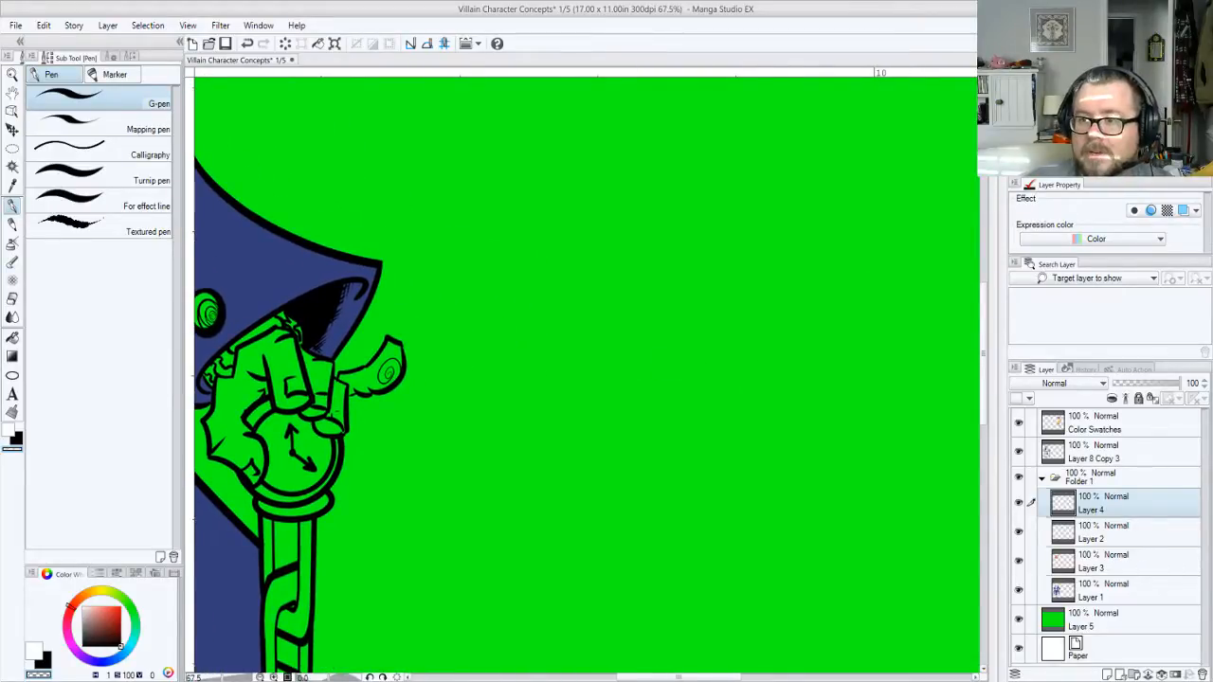
{"action": "scroll", "coordinate": [824, 284], "scroll_direction": "right", "scroll_amount": 5}
{"action": "left_click", "coordinate": [463, 214], "text": "alt"}
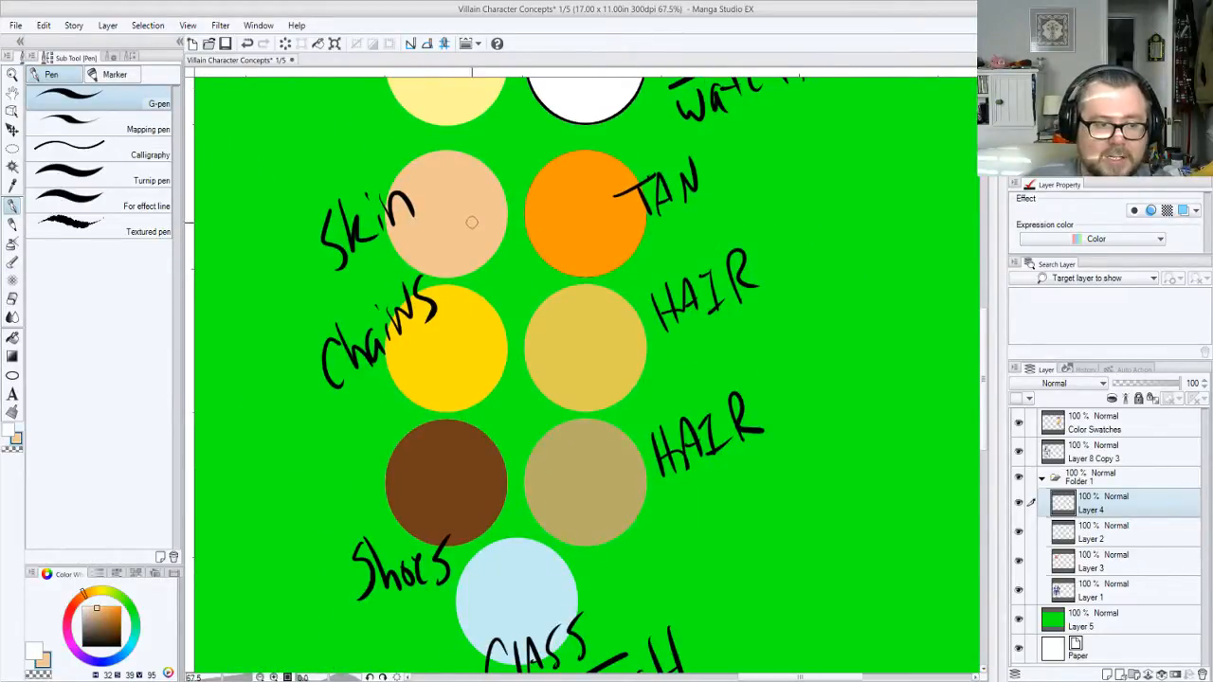
{"action": "left_click", "coordinate": [594, 216], "text": "alt"}
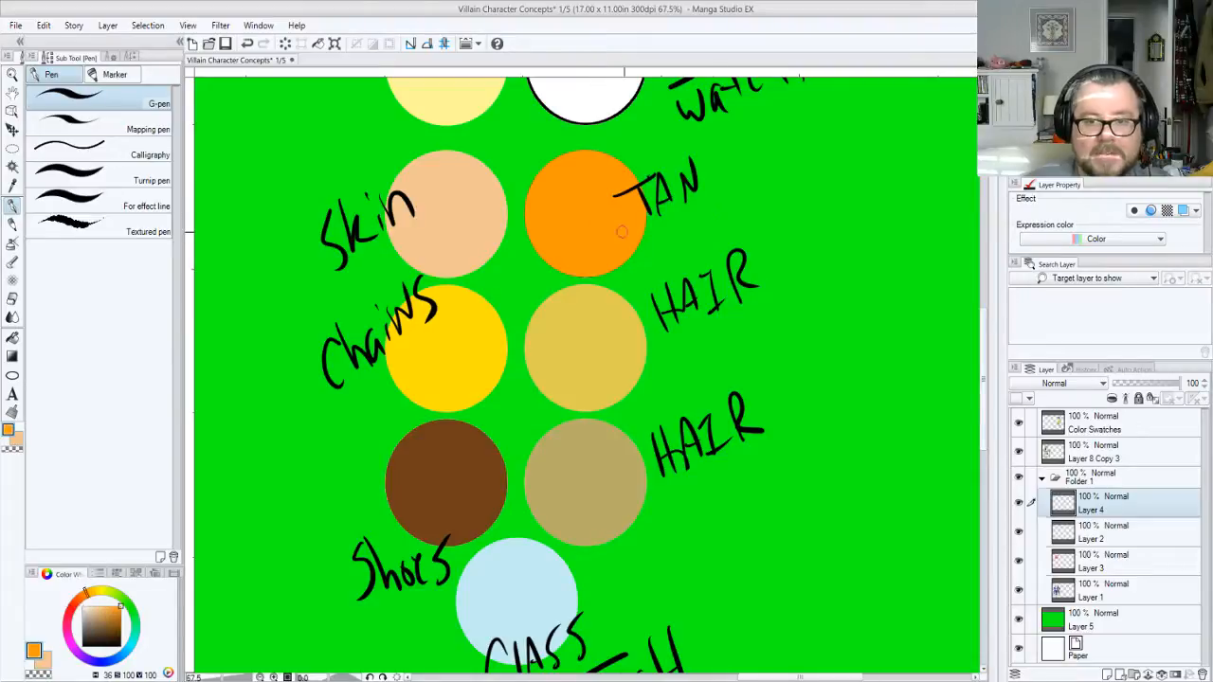
Rename Layer 1 as Suit and Layer 3 as Highcollar
{"action": "scroll", "coordinate": [586, 375], "scroll_direction": "left", "scroll_amount": 6}
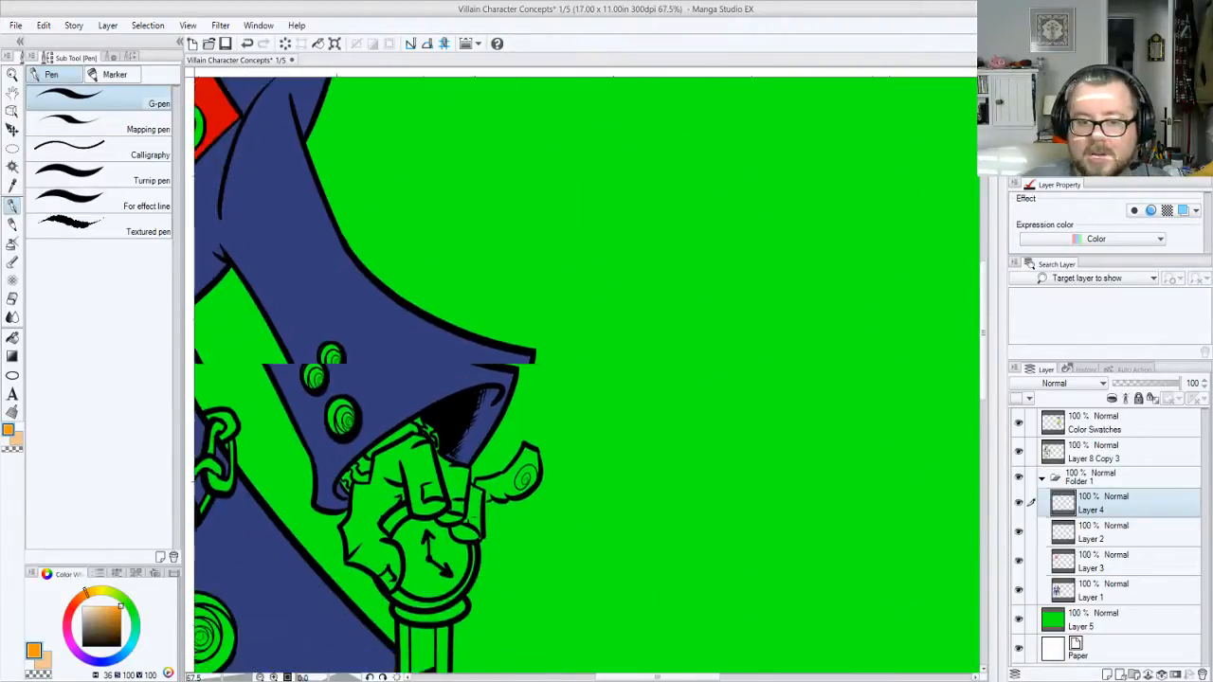
{"action": "scroll", "coordinate": [586, 374], "scroll_direction": "left", "scroll_amount": 1}
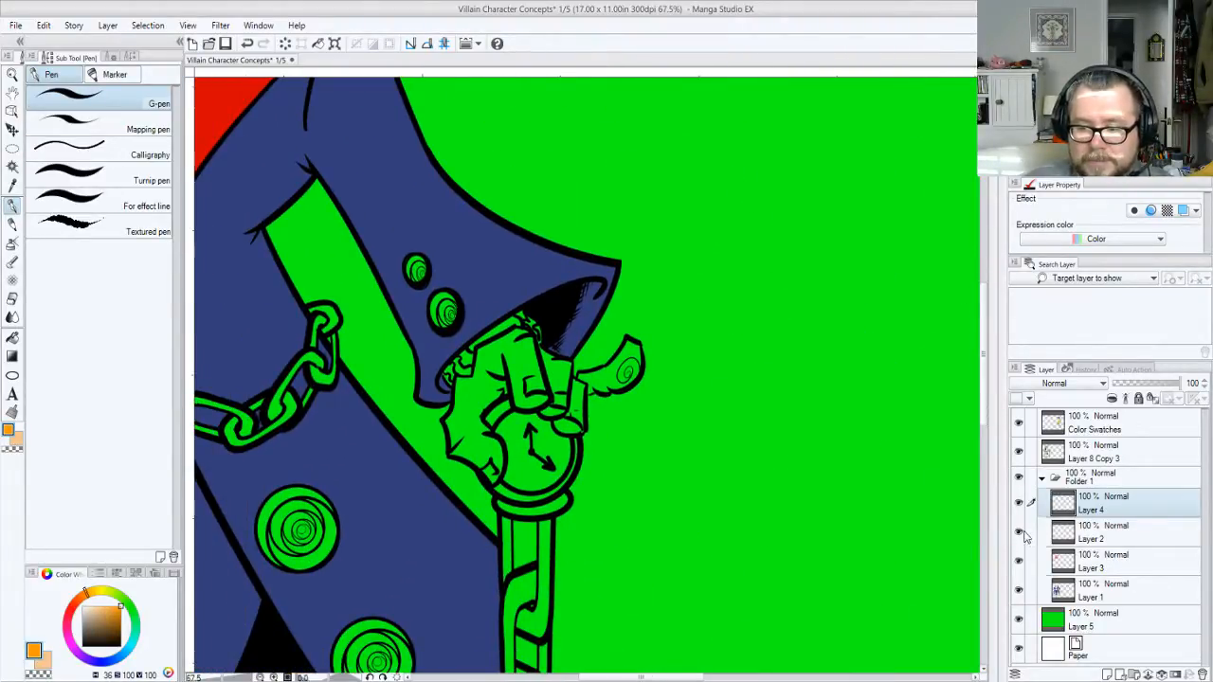
{"action": "left_click", "coordinate": [1109, 595]}
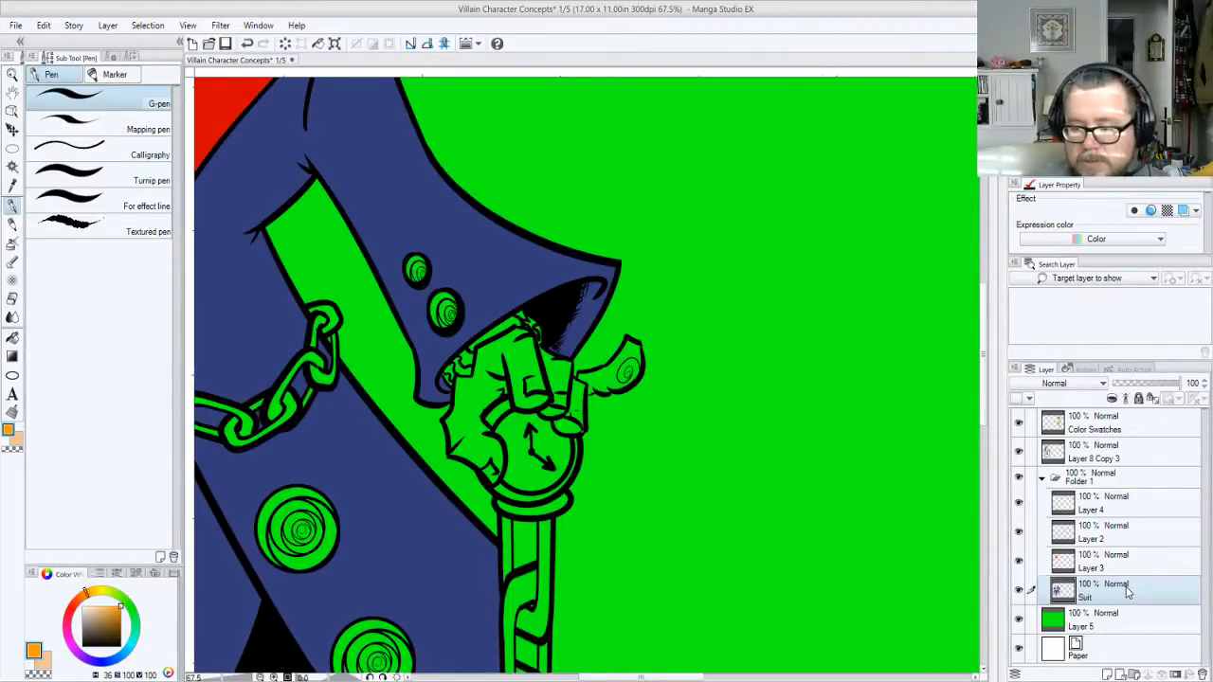
{"action": "left_click", "coordinate": [1091, 571]}
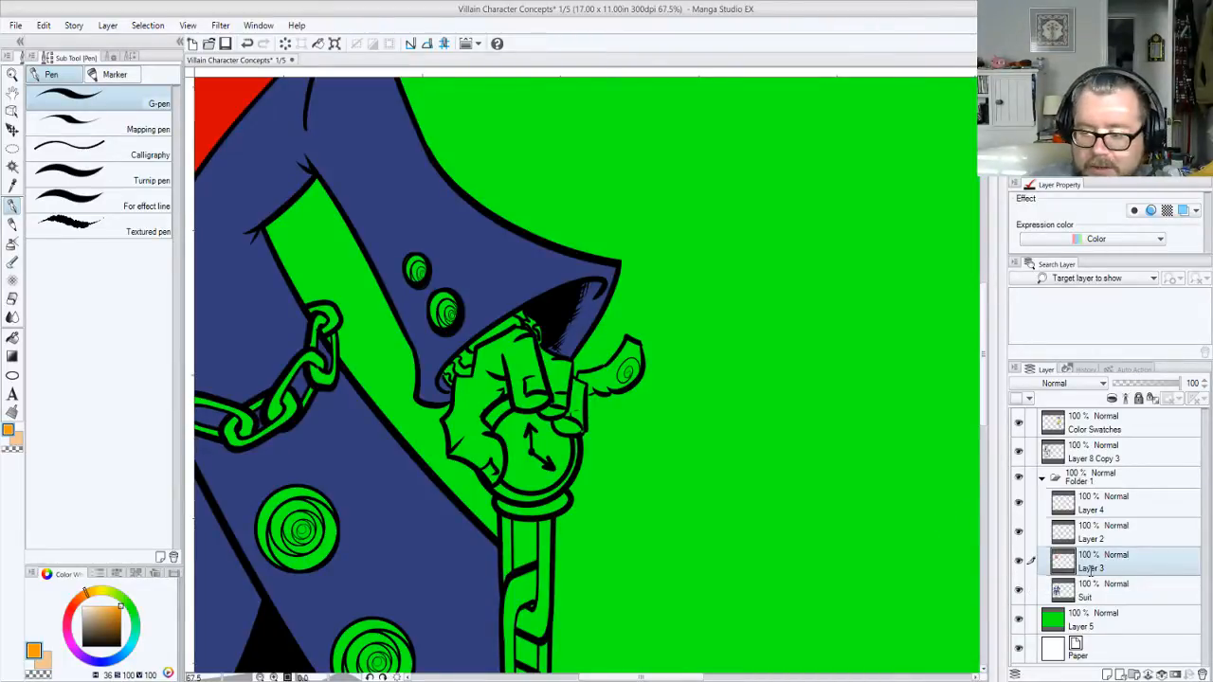
{"action": "double_click", "coordinate": [1091, 569]}
{"action": "type", "text": "Highcollar"}
{"action": "key", "text": "Return"}
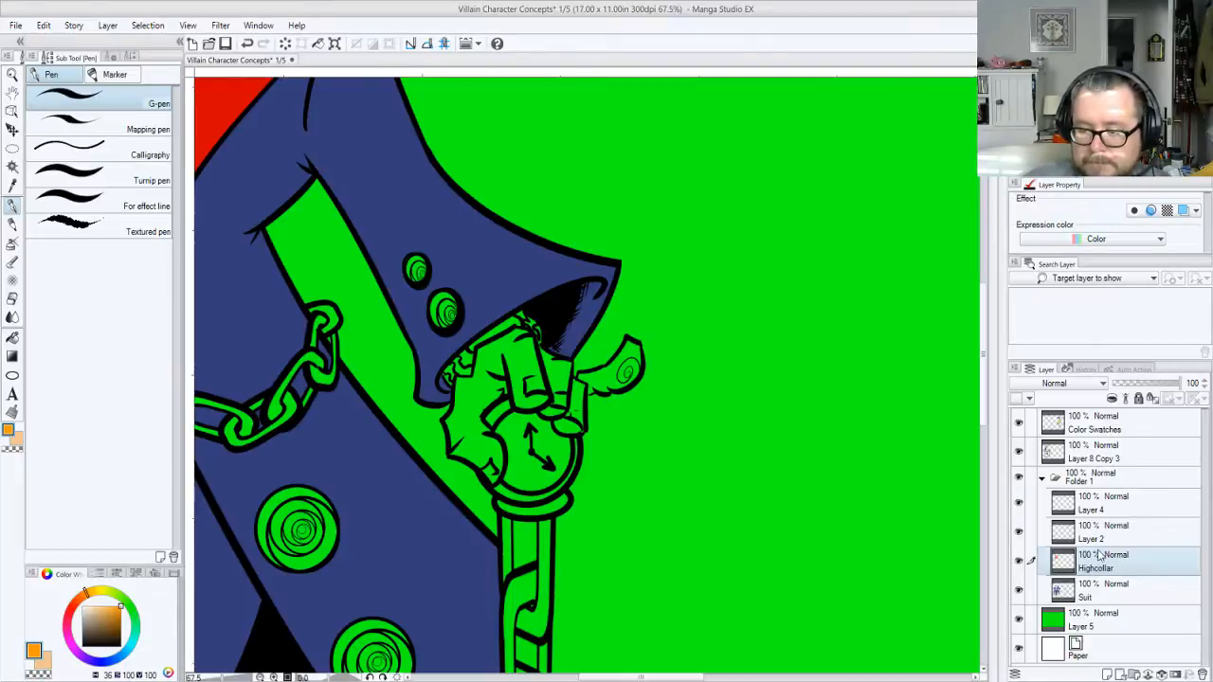
Rename Layer 2 as Whitecolor and Layer 4 as Skin
{"action": "left_click", "coordinate": [1092, 538]}
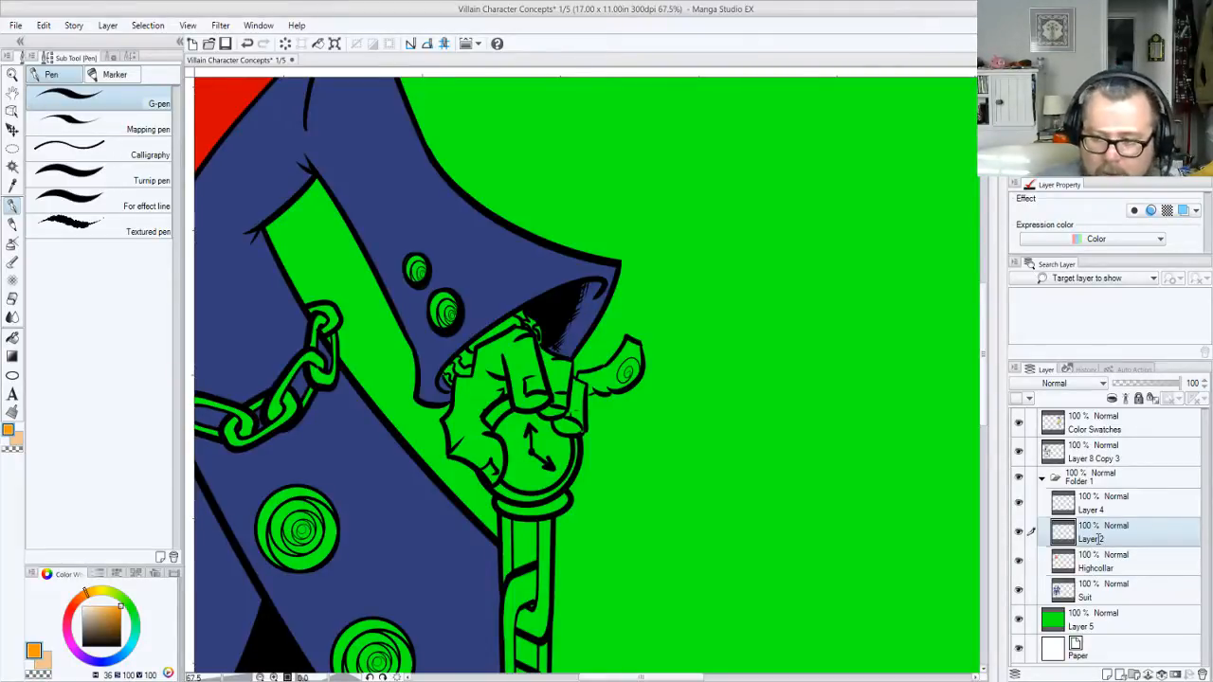
{"action": "double_click", "coordinate": [1092, 538]}
{"action": "type", "text": "Whitecolor"}
{"action": "key", "text": "Return"}
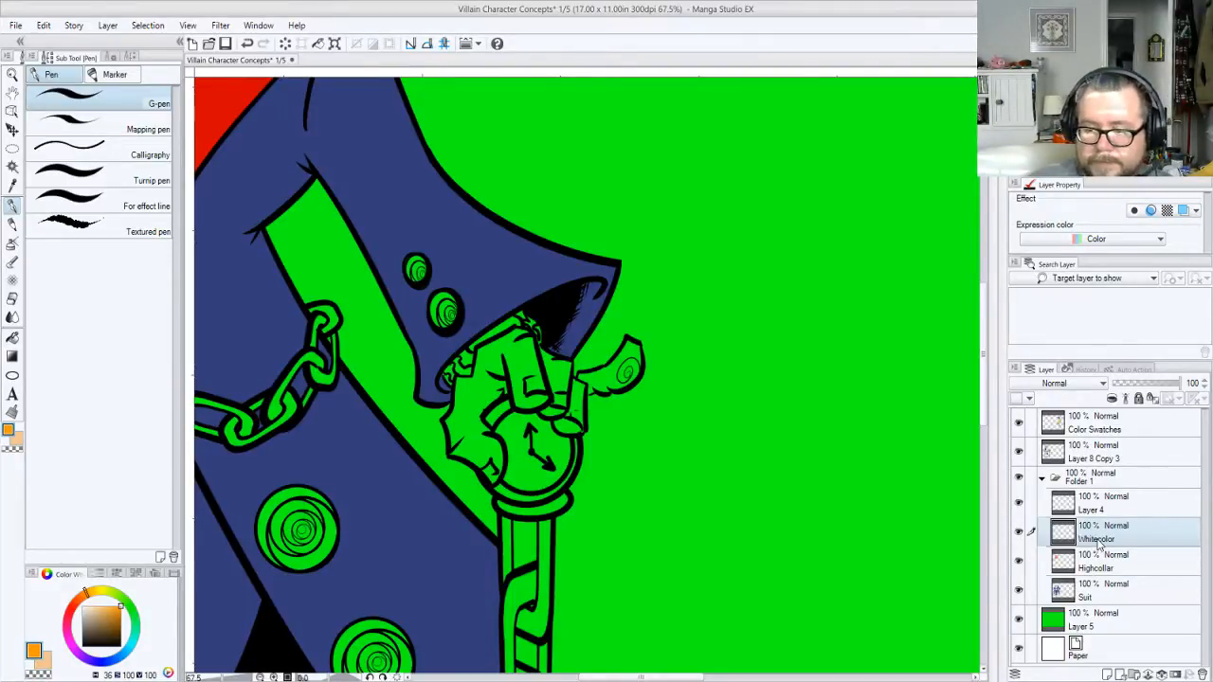
{"action": "left_click", "coordinate": [1100, 510]}
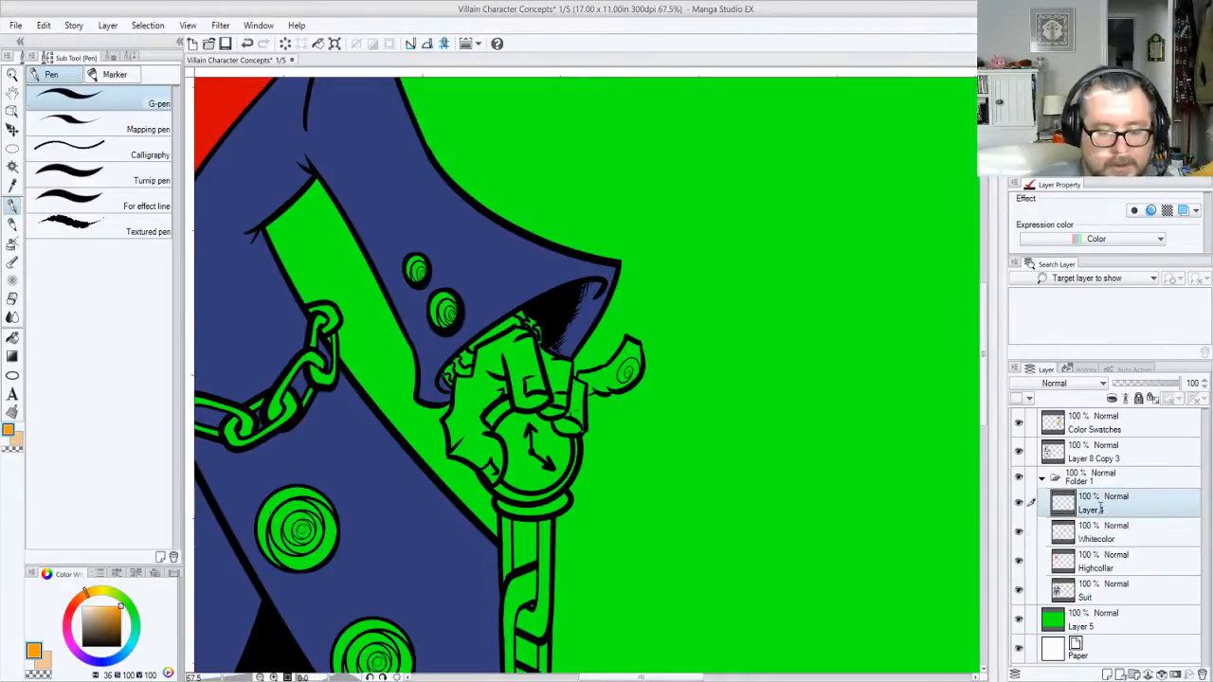
{"action": "type", "text": "Skin"}
{"action": "key", "text": "Return"}
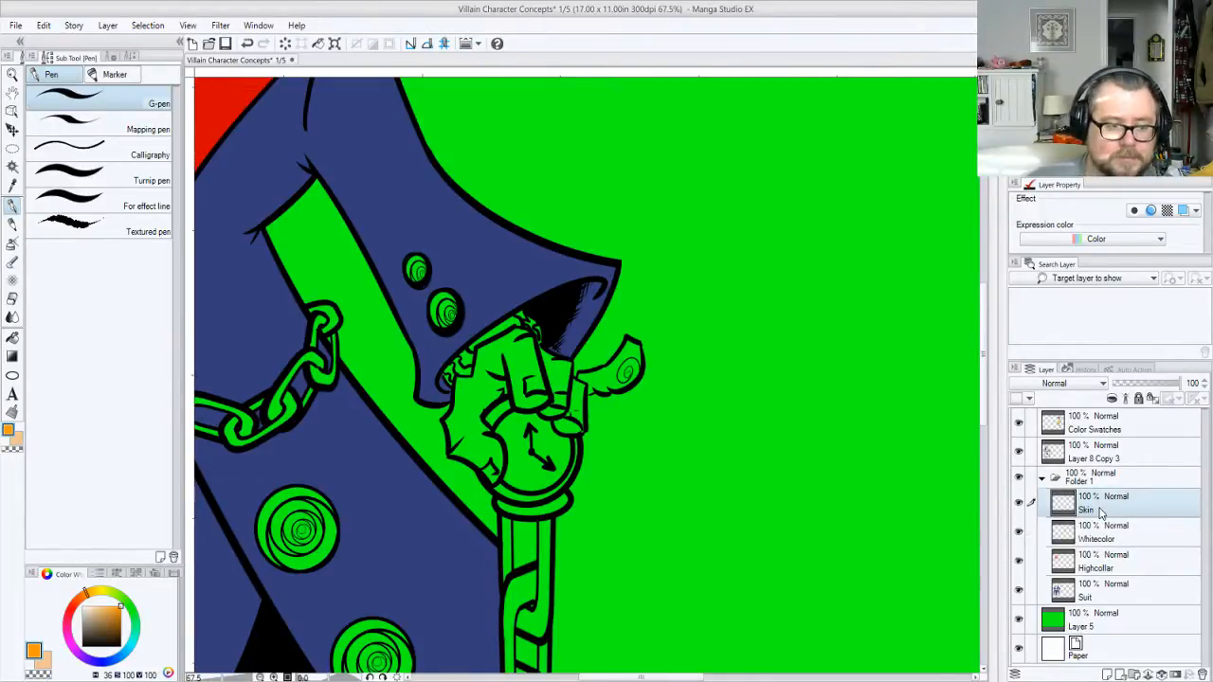
Fill the hand on the cane, including all its fingers, with the skin color on the Skin layer, referring to other layers
{"action": "key", "text": "g"}
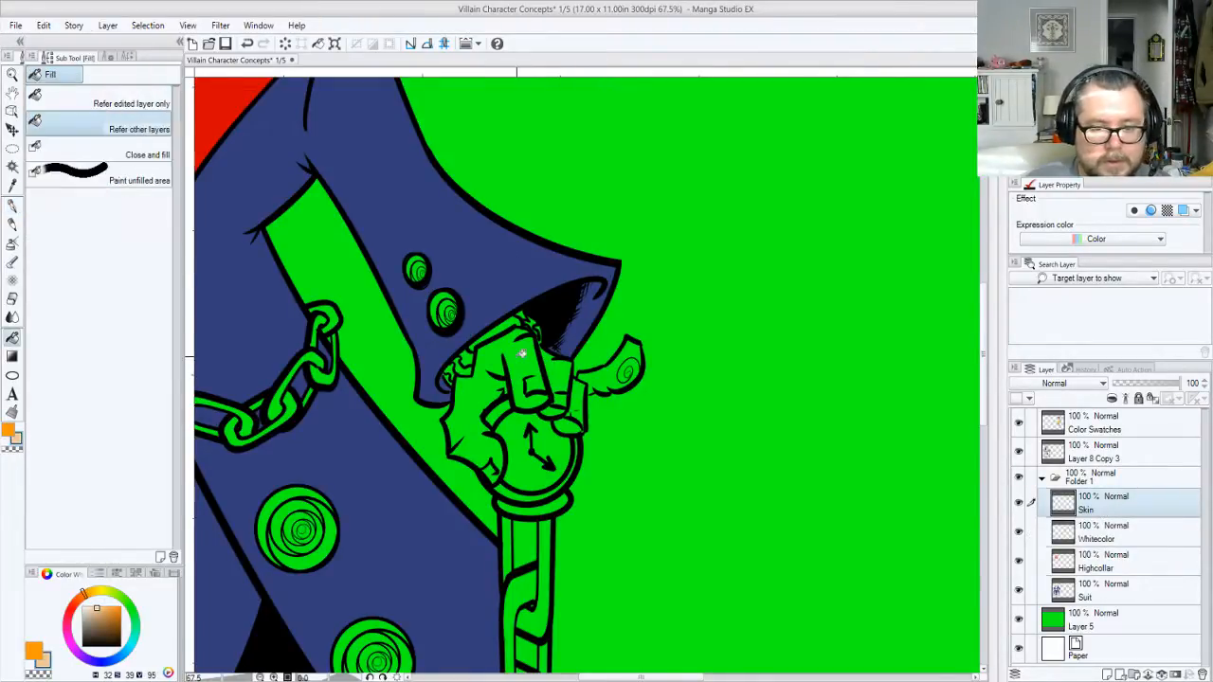
{"action": "left_click", "coordinate": [528, 359]}
{"action": "left_click", "coordinate": [560, 377]}
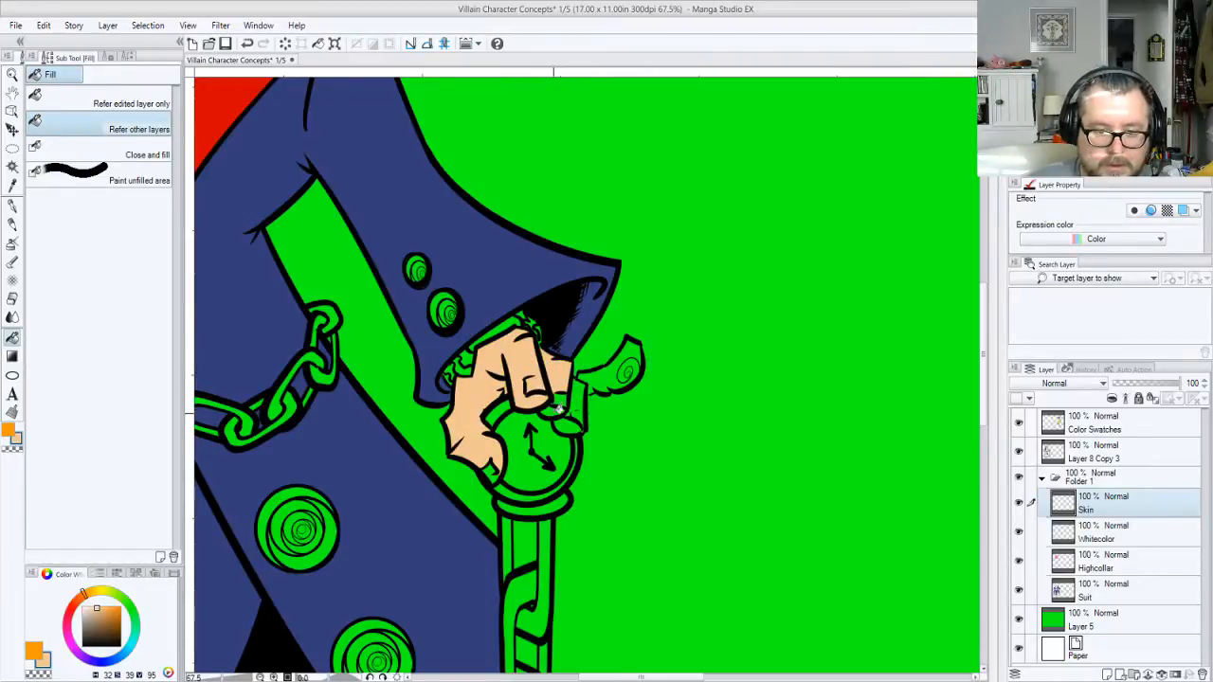
{"action": "left_click", "coordinate": [559, 398]}
{"action": "left_click", "coordinate": [570, 426]}
{"action": "left_click", "coordinate": [578, 396]}
{"action": "left_click", "coordinate": [584, 385]}
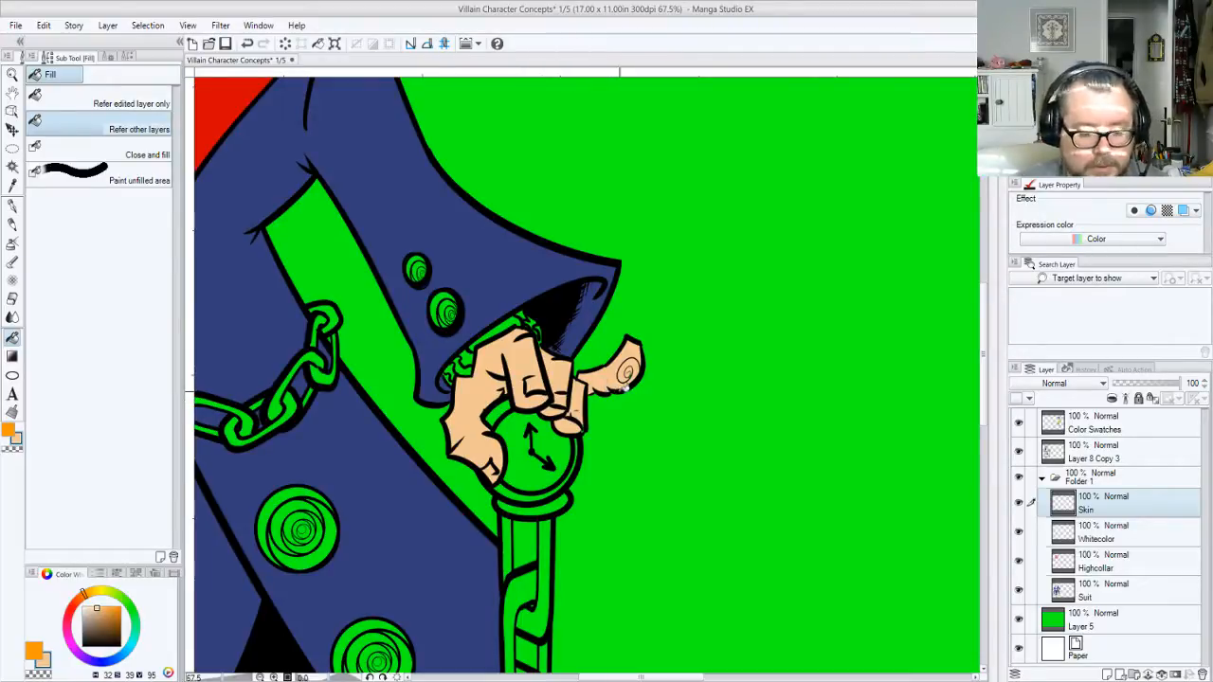
Fill the face and the small ear beside the curled hair lock with the skin color on the Skin layer
{"action": "key", "text": "alt+space"}
{"action": "scroll", "coordinate": [588, 417], "scroll_direction": "up", "scroll_amount": 5}
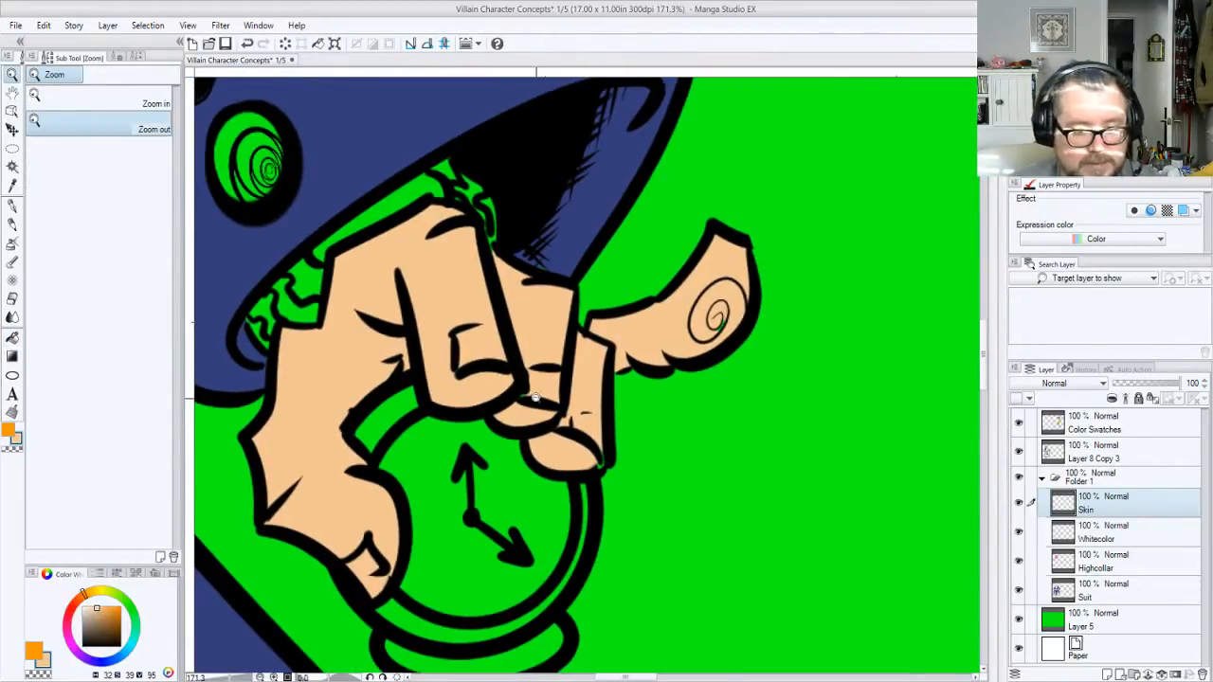
{"action": "key", "text": "p"}
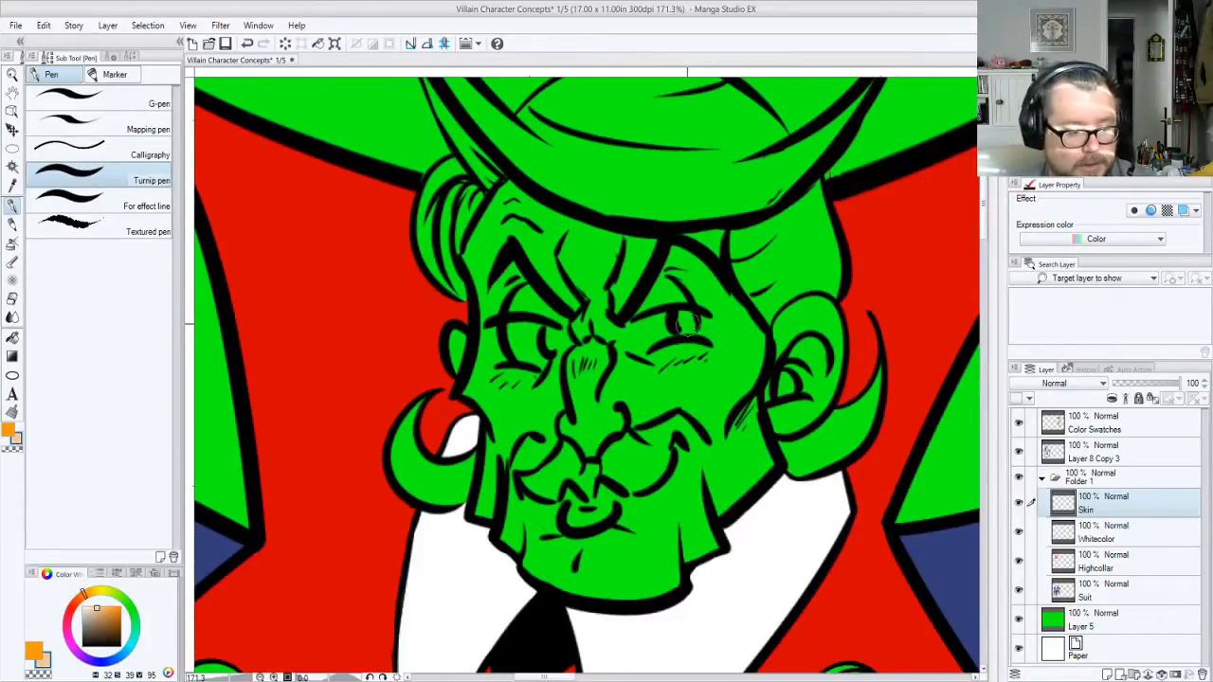
{"action": "key", "text": "g"}
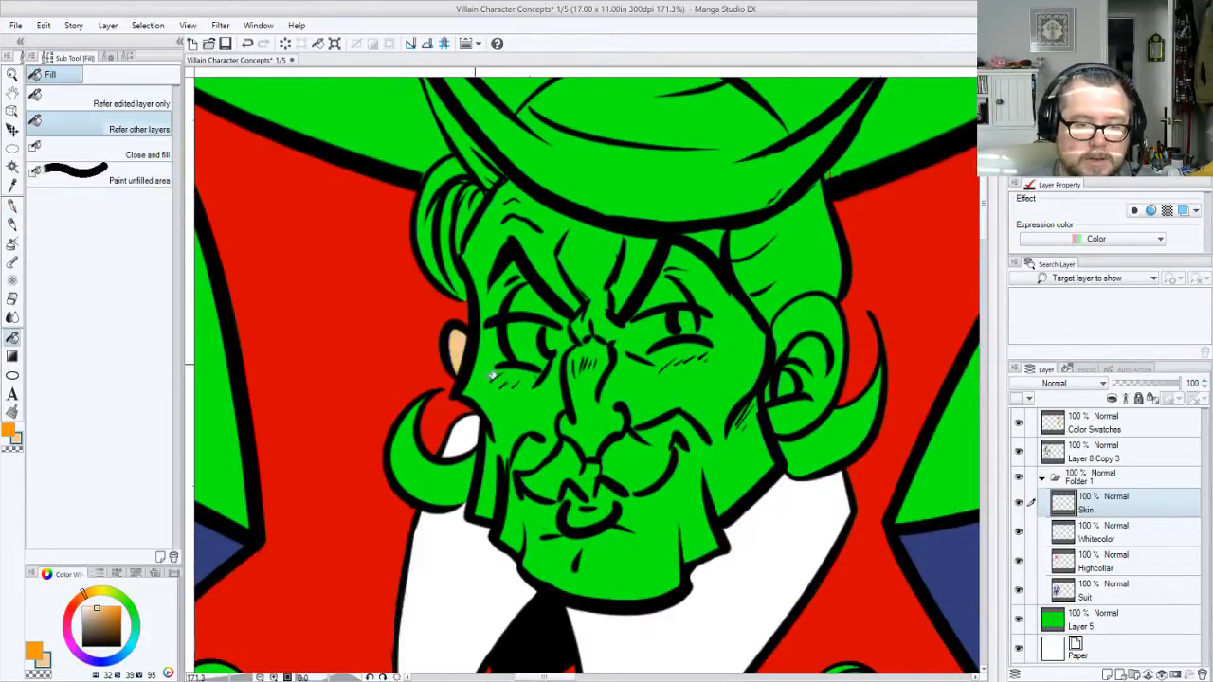
{"action": "left_click", "coordinate": [497, 379]}
{"action": "left_click", "coordinate": [633, 269]}
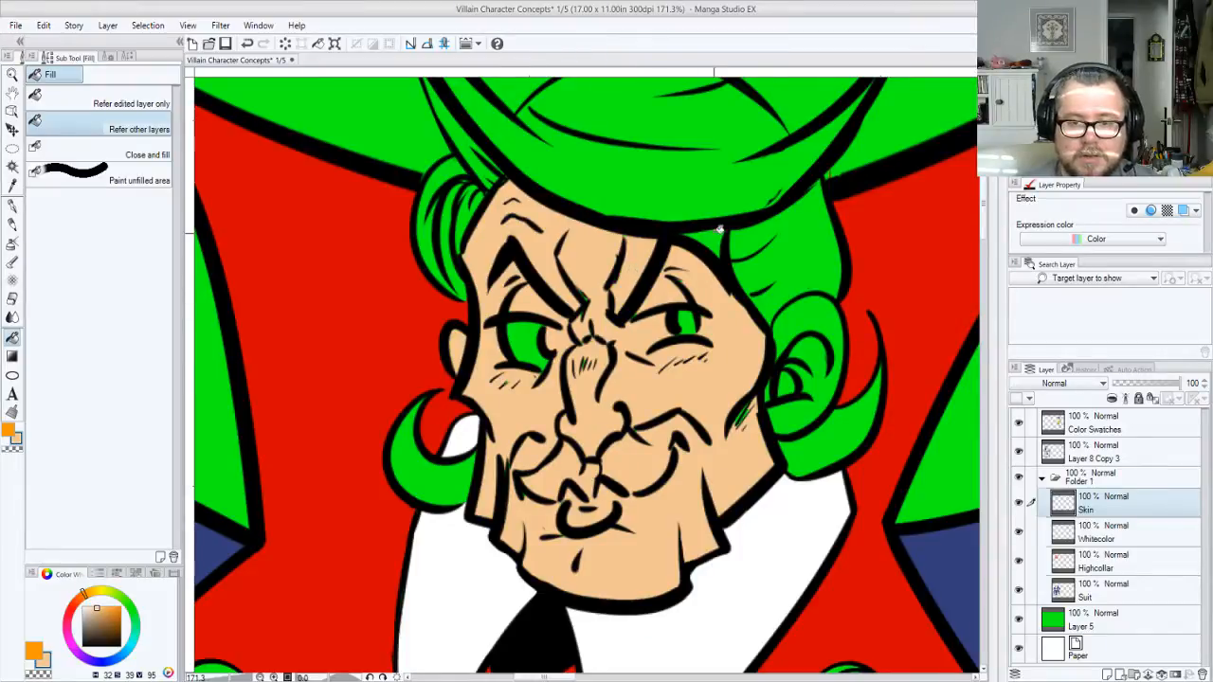
Fill the large ear with the skin color and paint the leftover green gaps in the cheek lines and both eyes with the Turnip pen
{"action": "left_click", "coordinate": [796, 322]}
{"action": "left_click", "coordinate": [785, 385]}
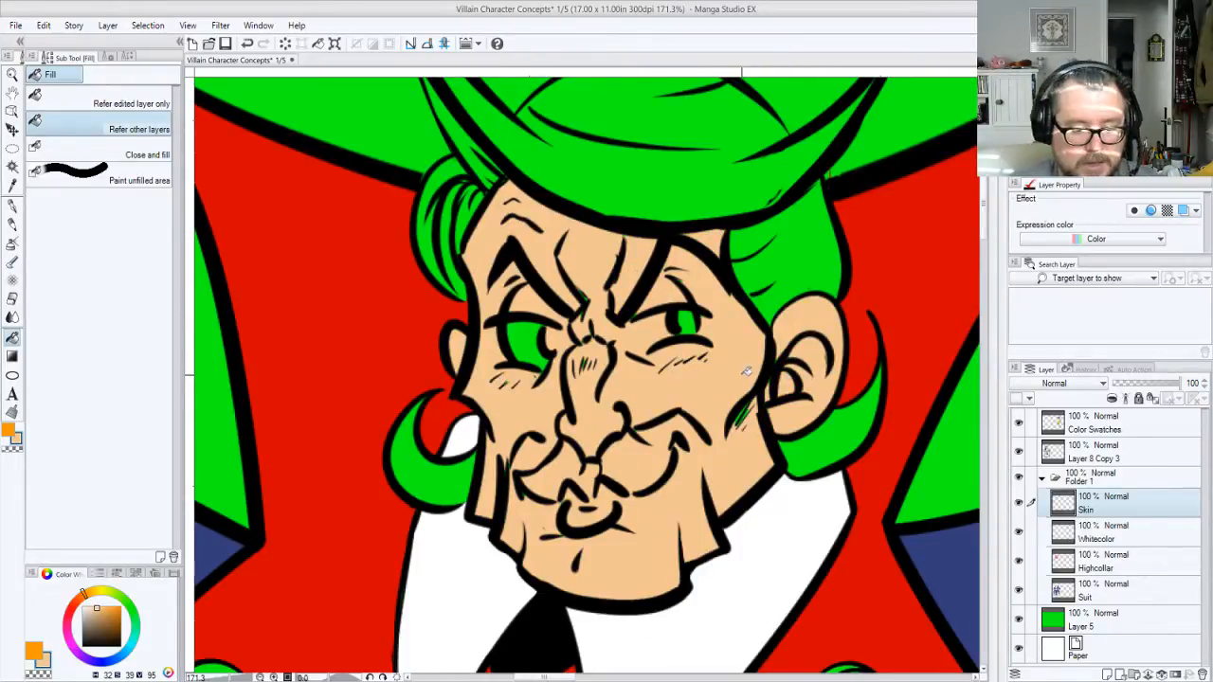
{"action": "key", "text": "p"}
{"action": "left_click_drag", "start_coordinate": [758, 390], "coordinate": [735, 429]}
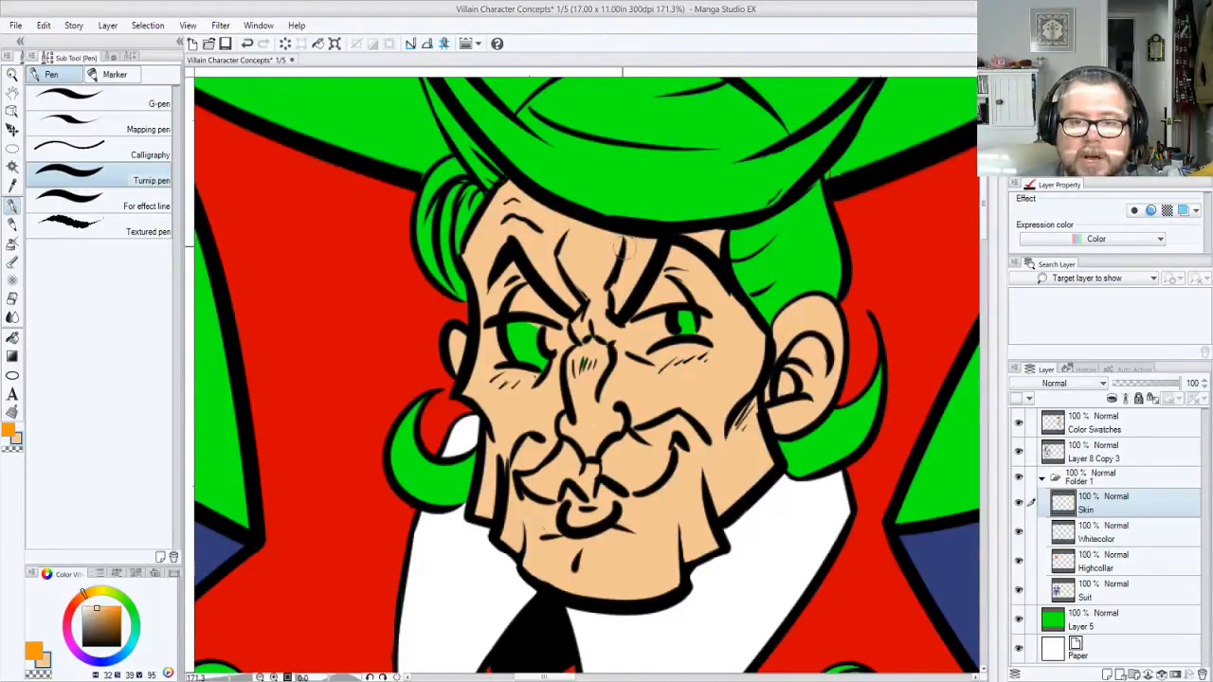
{"action": "mouse_move", "coordinate": [546, 320]}
{"action": "left_mouse_down"}
{"action": "mouse_move", "coordinate": [541, 360]}
{"action": "mouse_move", "coordinate": [515, 356]}
{"action": "mouse_move", "coordinate": [593, 352]}
{"action": "mouse_move", "coordinate": [681, 313]}
{"action": "mouse_move", "coordinate": [706, 327]}
{"action": "mouse_move", "coordinate": [697, 318]}
{"action": "left_mouse_up"}
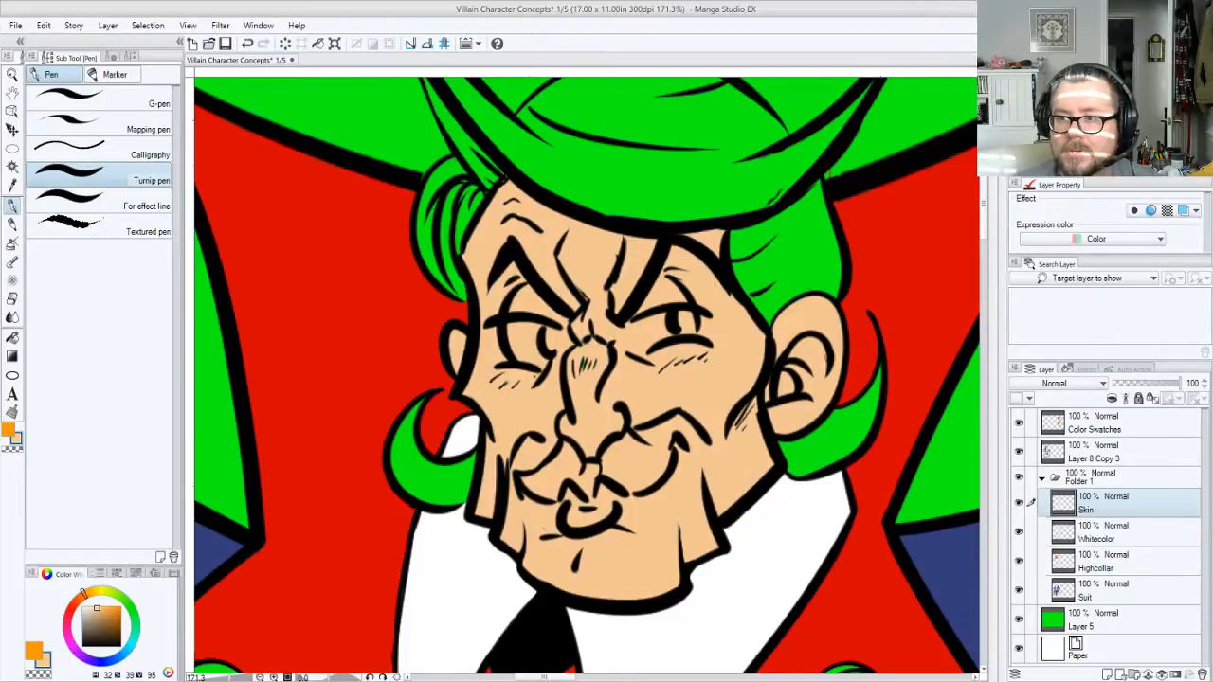
Look over the whole figure to check the flat colors filled so far and the areas still showing green
{"action": "left_click_drag", "start_coordinate": [550, 587], "coordinate": [640, 194]}
{"action": "left_click_drag", "start_coordinate": [426, 588], "coordinate": [815, 123]}
{"action": "left_click_drag", "start_coordinate": [568, 569], "coordinate": [663, 137]}
{"action": "left_click_drag", "start_coordinate": [711, 441], "coordinate": [375, 211]}
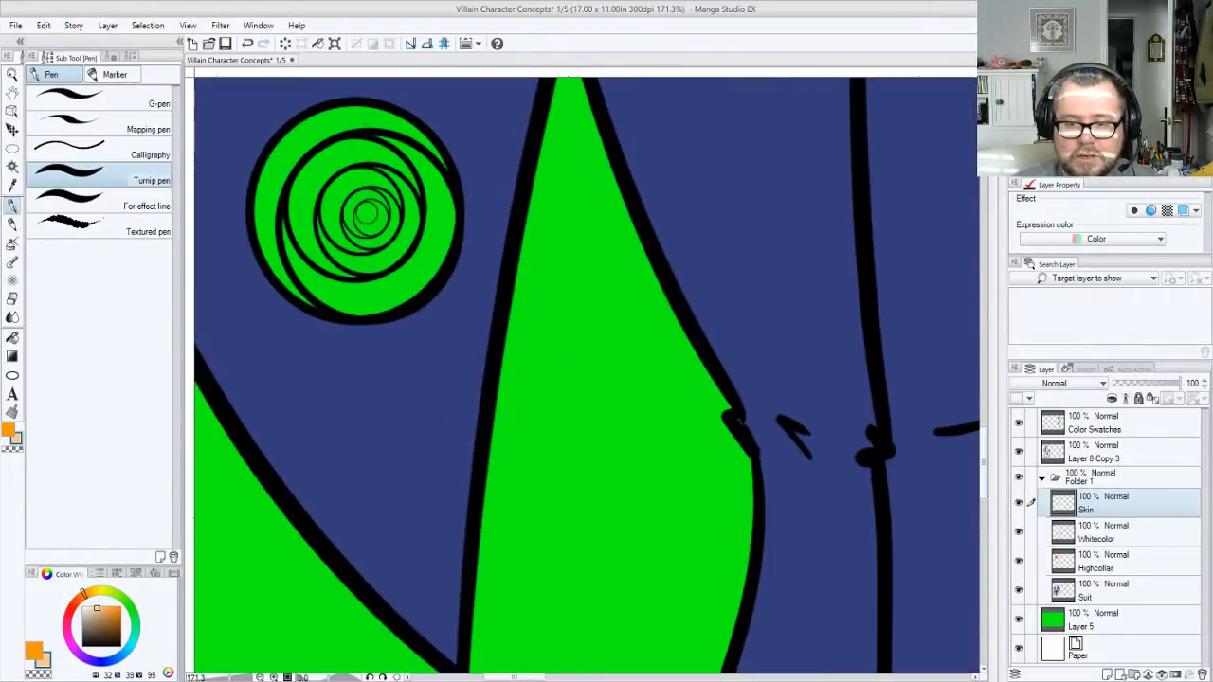
{"action": "left_click_drag", "start_coordinate": [1042, 112], "coordinate": [1069, 29]}
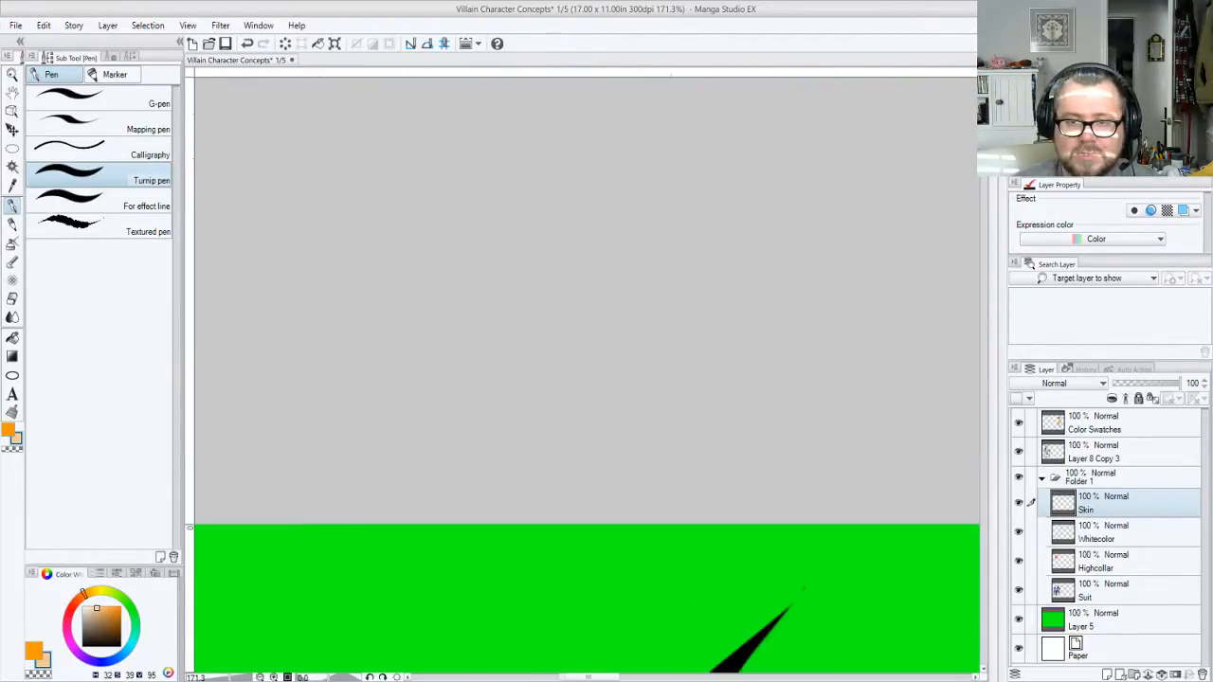
{"action": "left_click_drag", "start_coordinate": [663, 626], "coordinate": [709, 308]}
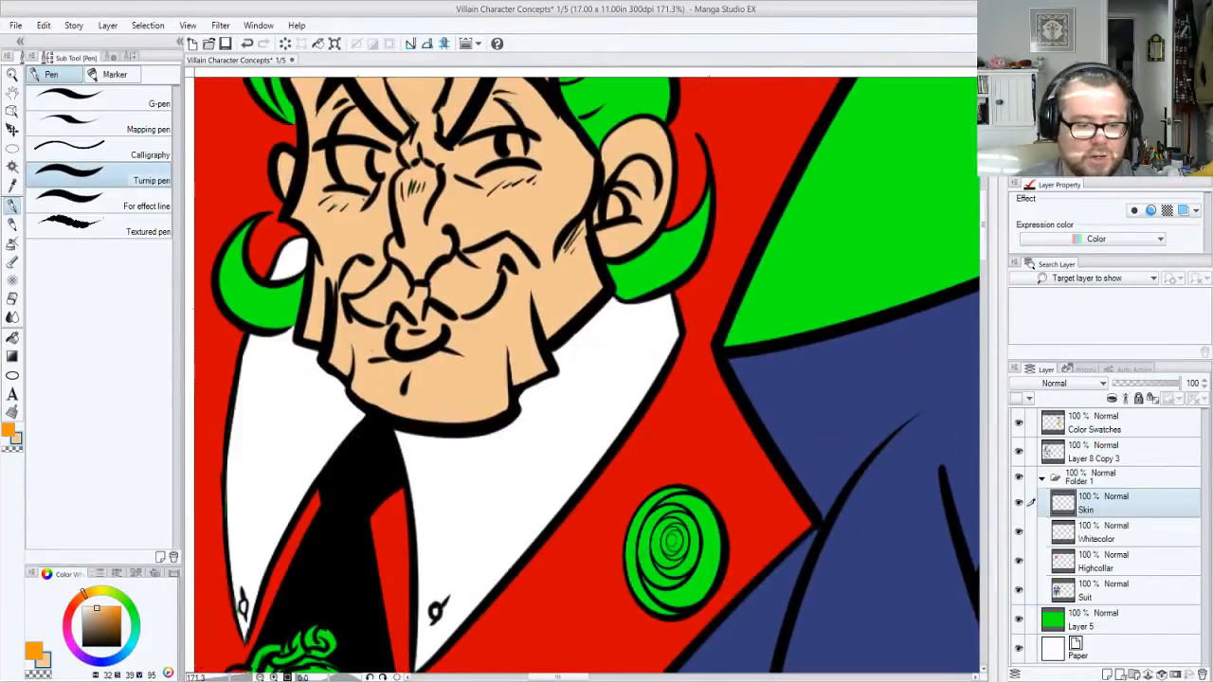
{"action": "left_click", "coordinate": [665, 359], "text": "alt"}
{"action": "left_click", "coordinate": [650, 356], "text": "alt"}
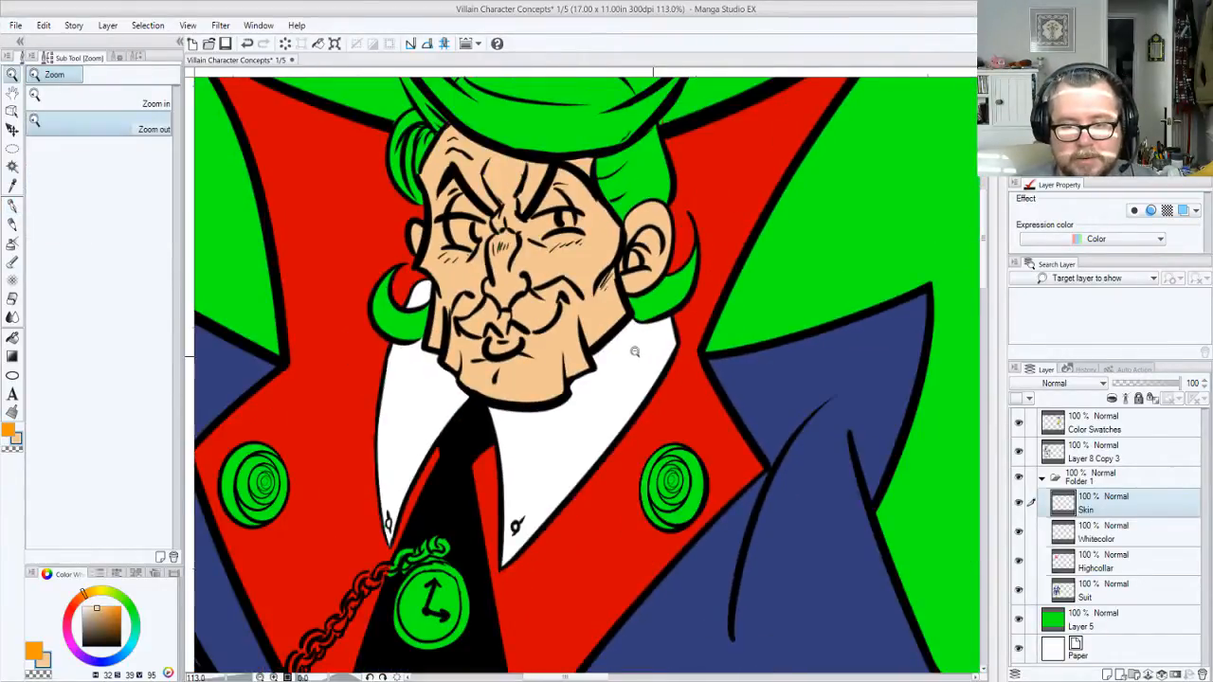
{"action": "left_click", "coordinate": [633, 351], "text": "alt"}
{"action": "left_click", "coordinate": [623, 348], "text": "alt"}
{"action": "left_click", "coordinate": [617, 346], "text": "alt"}
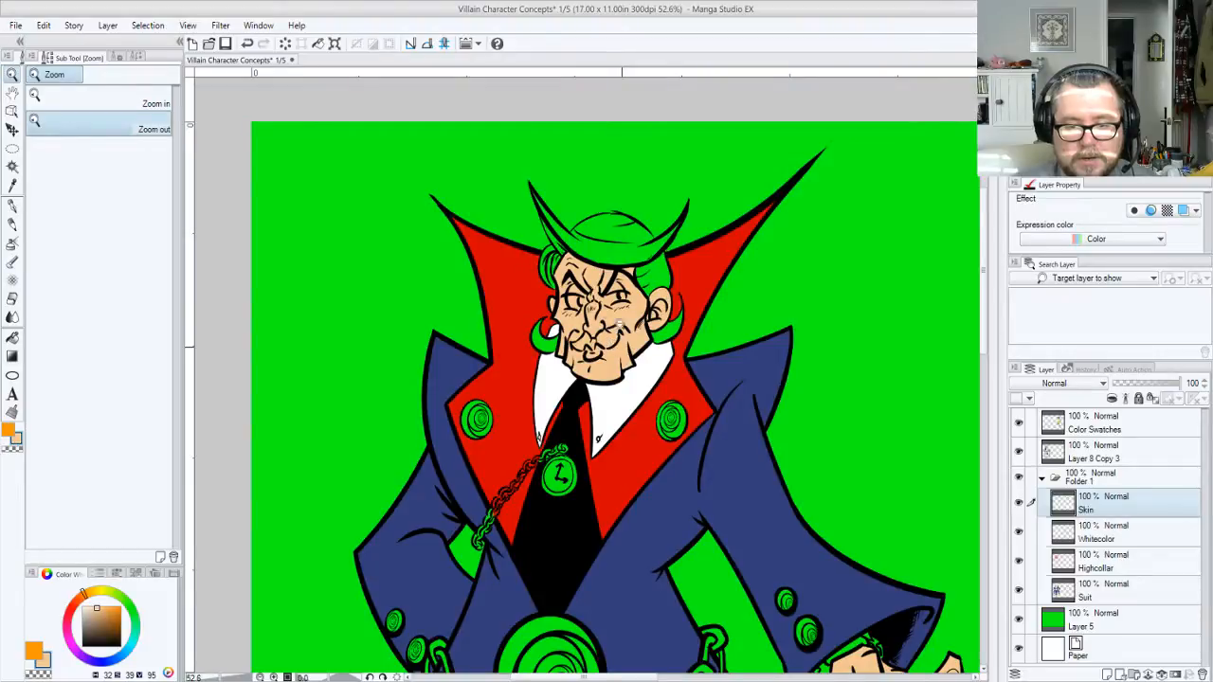
{"action": "left_click", "coordinate": [650, 420], "text": "alt"}
{"action": "scroll", "coordinate": [664, 455], "scroll_direction": "down", "scroll_amount": 5}
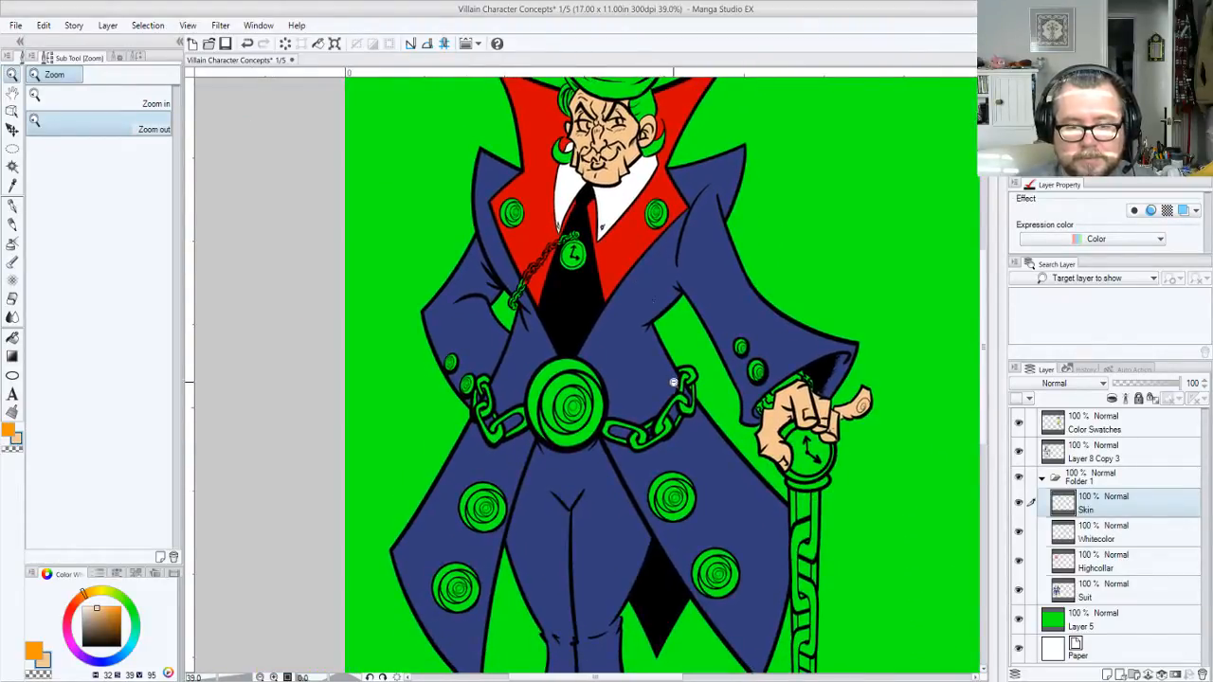
{"action": "scroll", "coordinate": [678, 284], "scroll_direction": "up", "scroll_amount": 4}
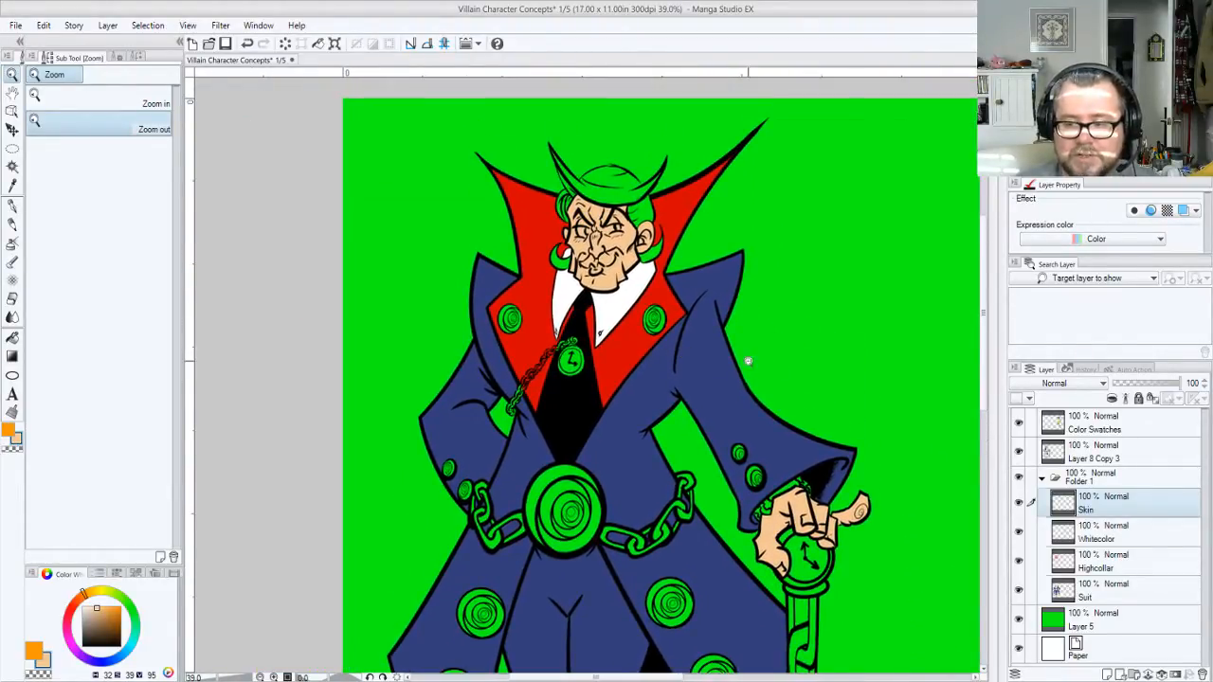
Add a new layer above Skin and name it Eyes and Lips
{"action": "key", "text": "ctrl+shift+n"}
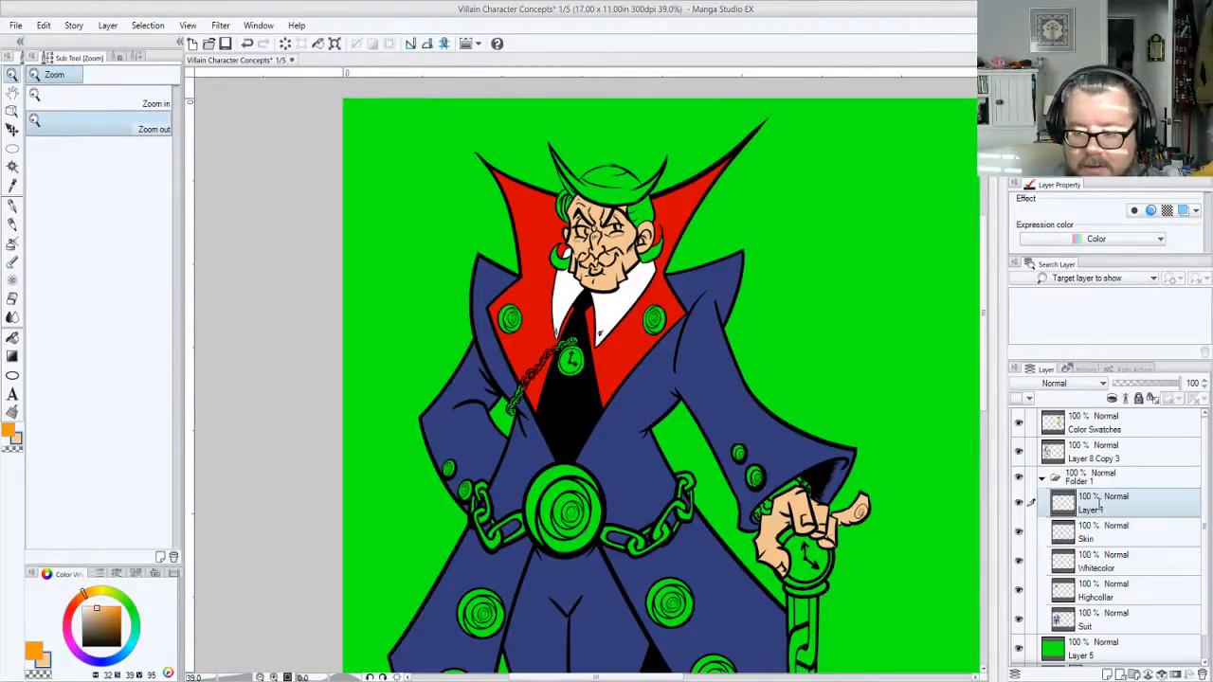
{"action": "type", "text": "Eyes and Lips"}
{"action": "key", "text": "Return"}
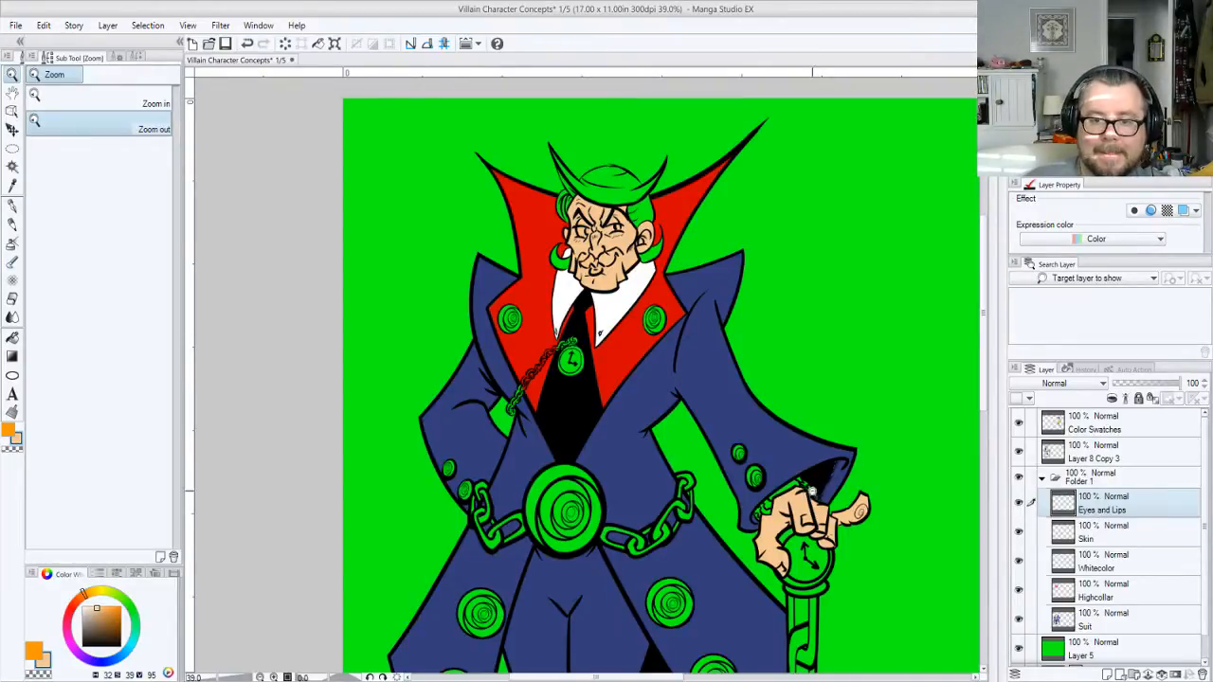
Select the round blue Suit swatch's area on the Color Swatches layer and move only the selection outline below the Shoes swatch
{"action": "left_click_drag", "start_coordinate": [886, 493], "coordinate": [61, 277]}
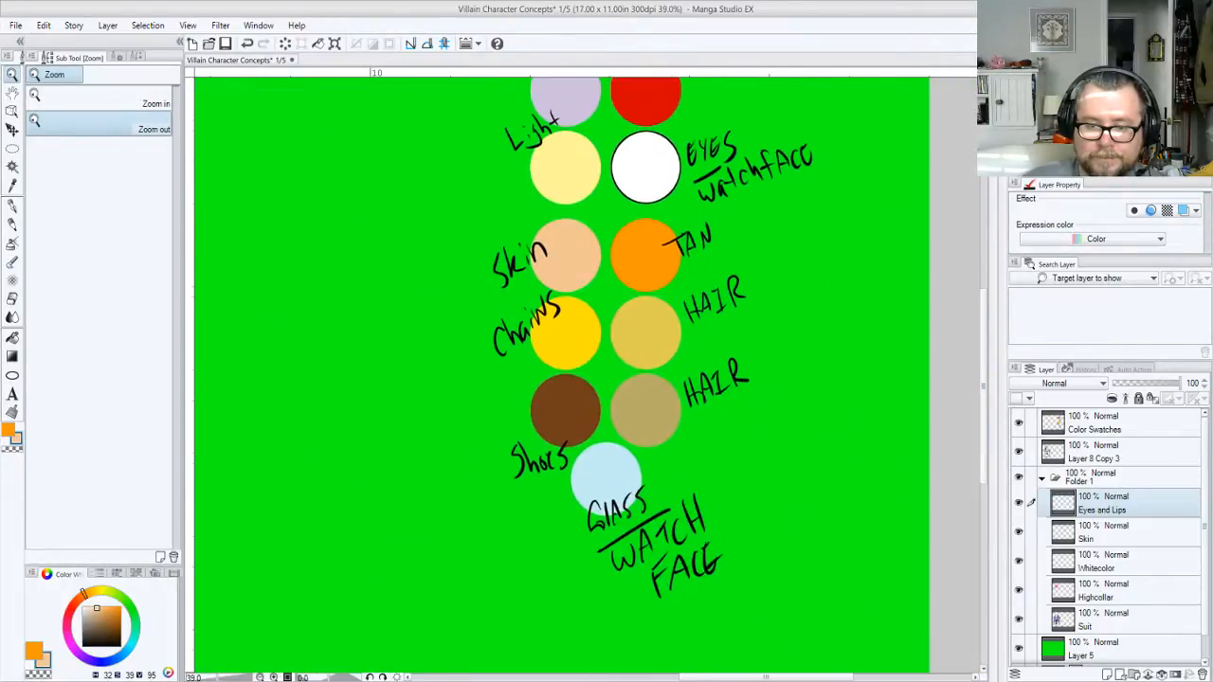
{"action": "left_click_drag", "start_coordinate": [588, 284], "coordinate": [732, 338]}
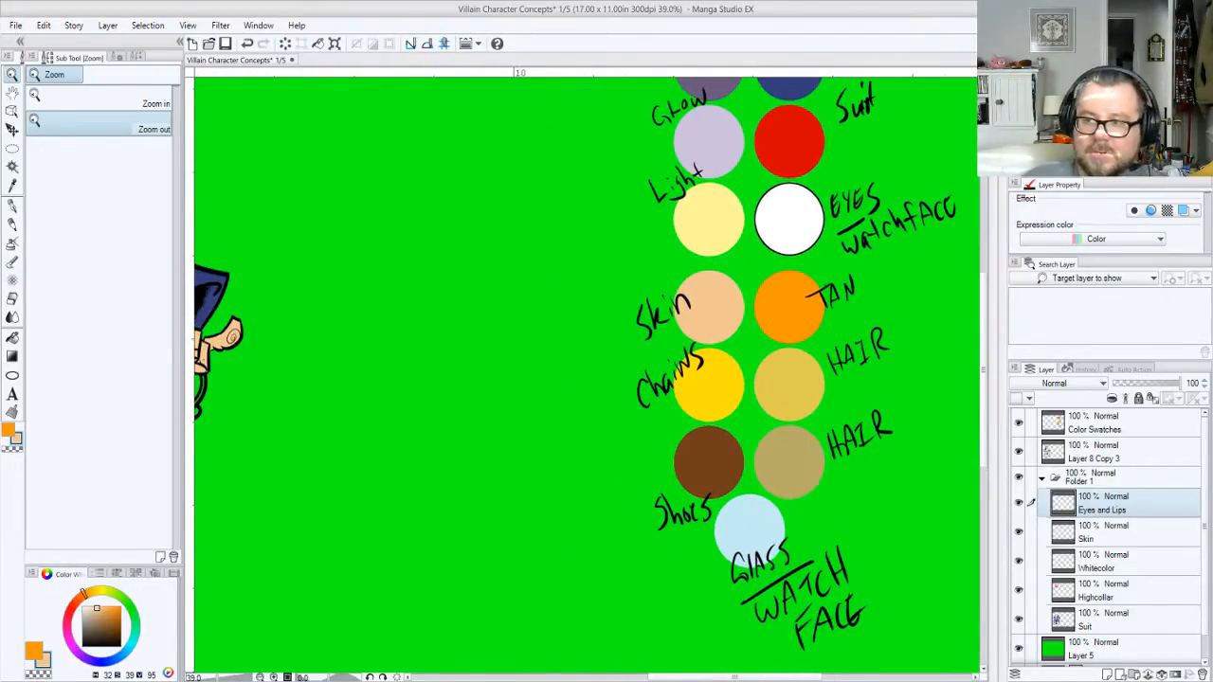
{"action": "left_click", "coordinate": [1113, 431]}
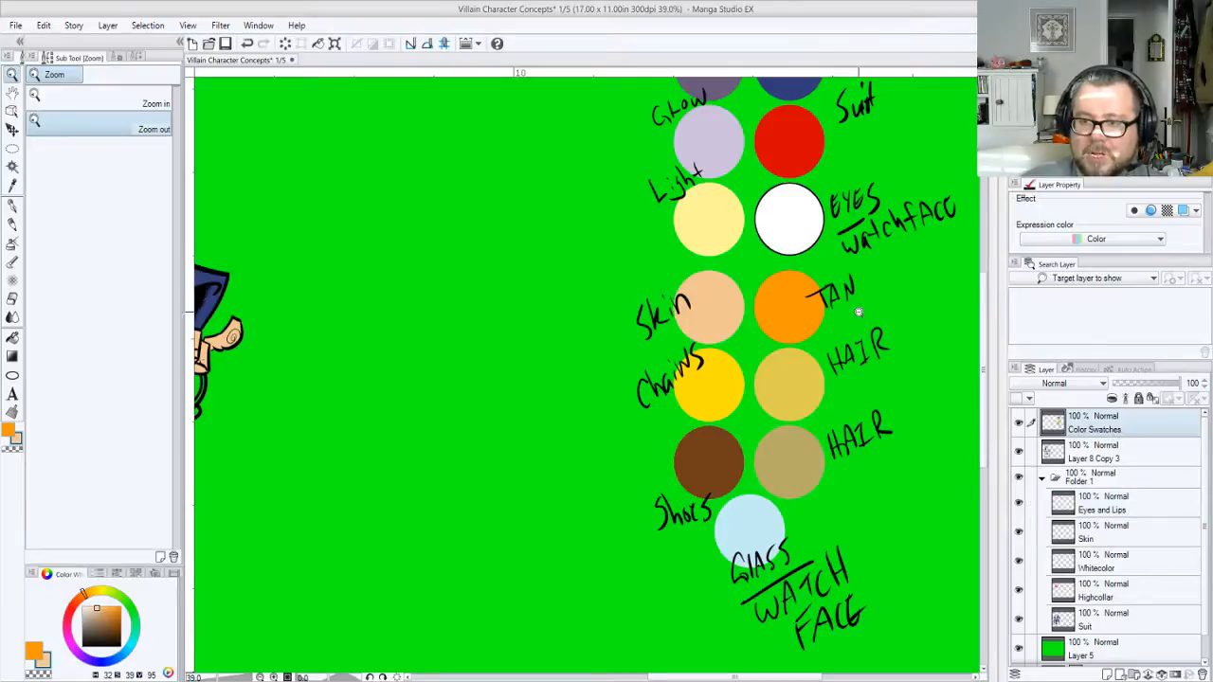
{"action": "key", "text": "w"}
{"action": "left_click", "coordinate": [795, 92]}
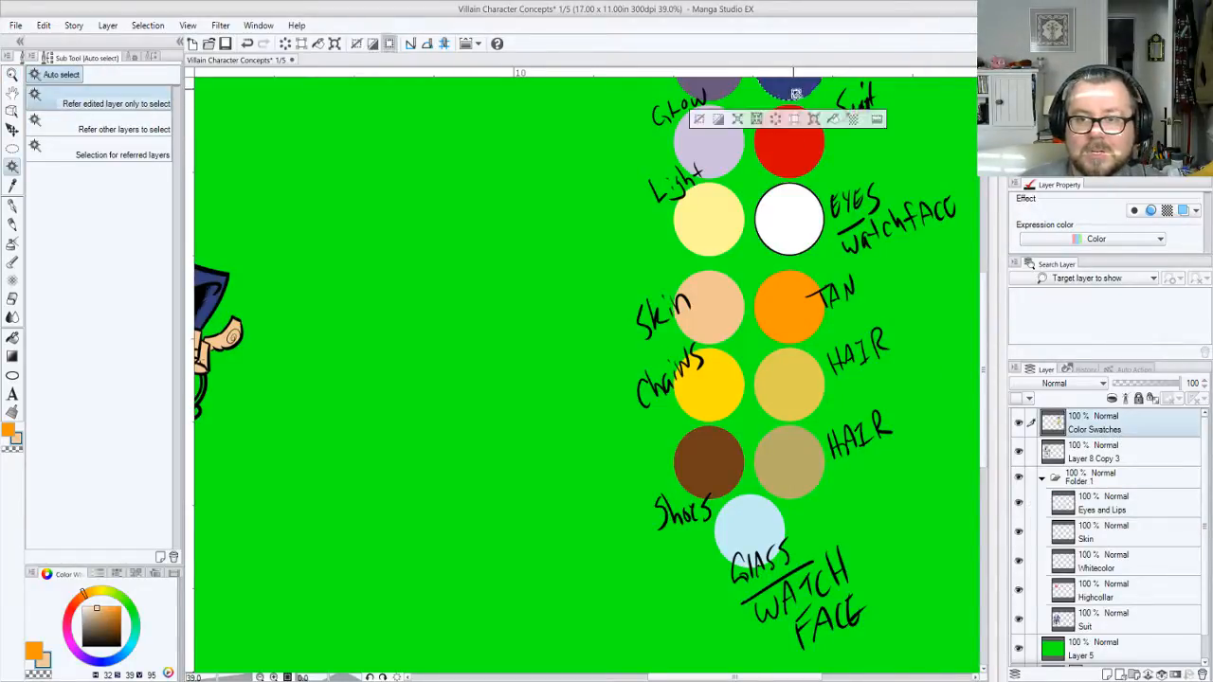
{"action": "scroll", "coordinate": [798, 138], "scroll_direction": "up", "scroll_amount": 2}
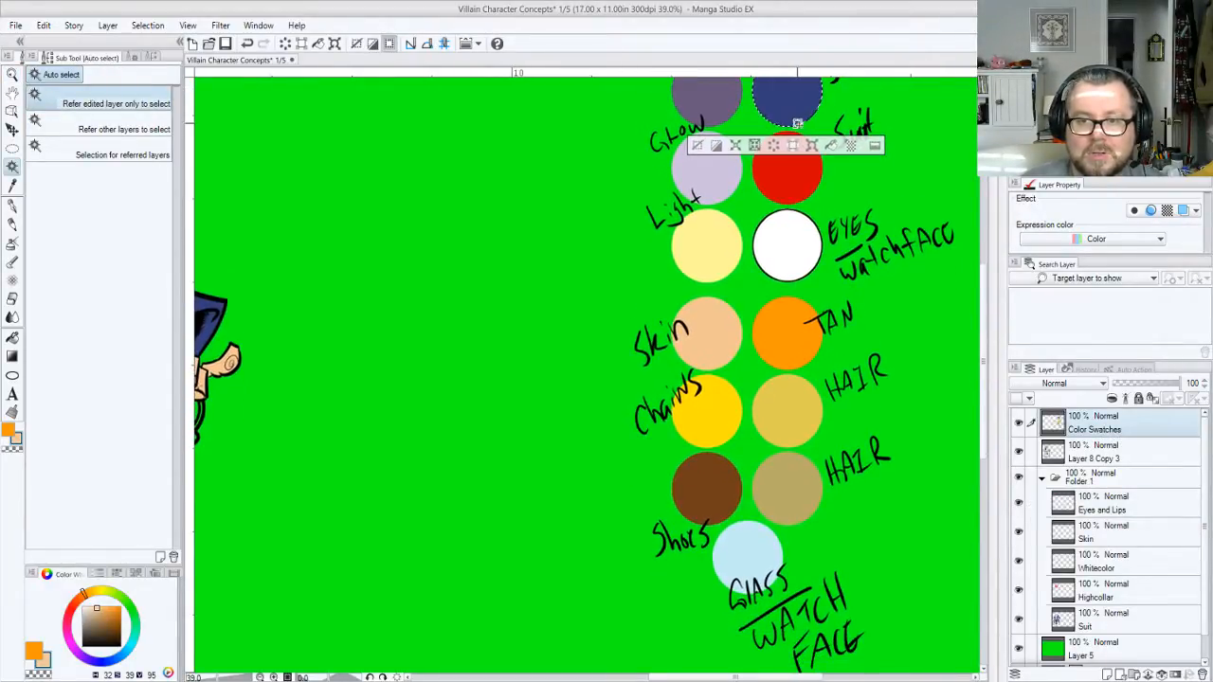
{"action": "left_click", "coordinate": [684, 628]}
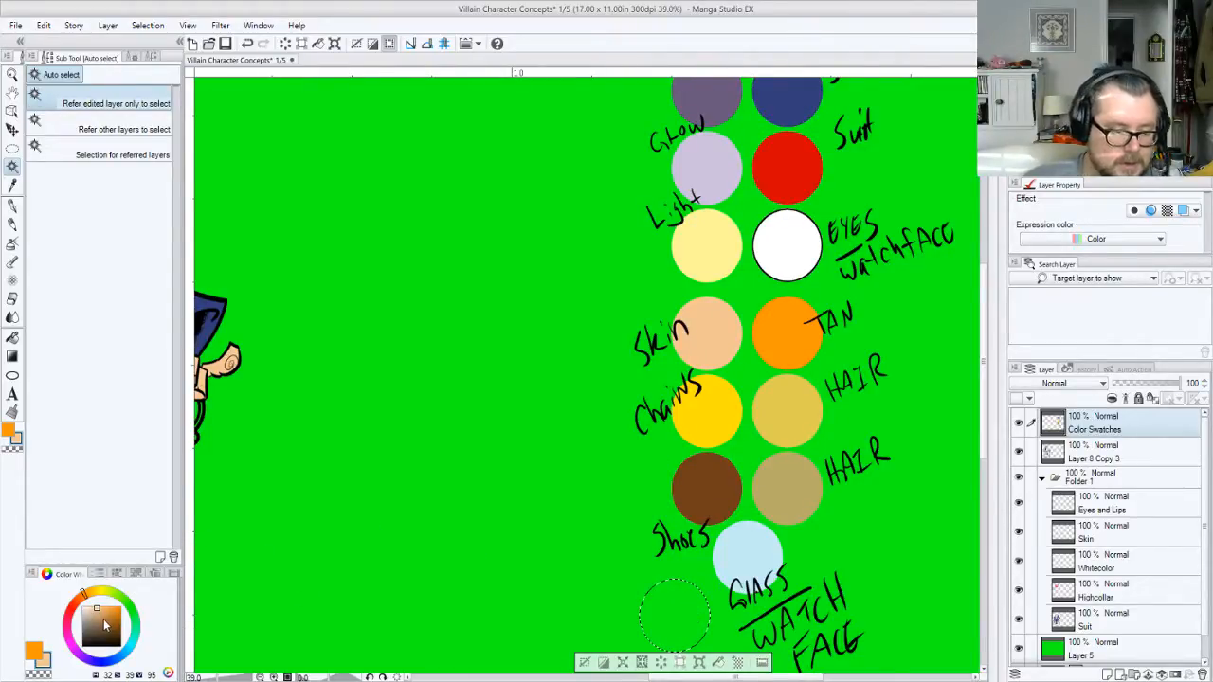
Shift the skin color to a dusty red with hue 8, saturation 42 and value 74, fill the circular selection with it, and deselect
{"action": "left_click", "coordinate": [98, 623]}
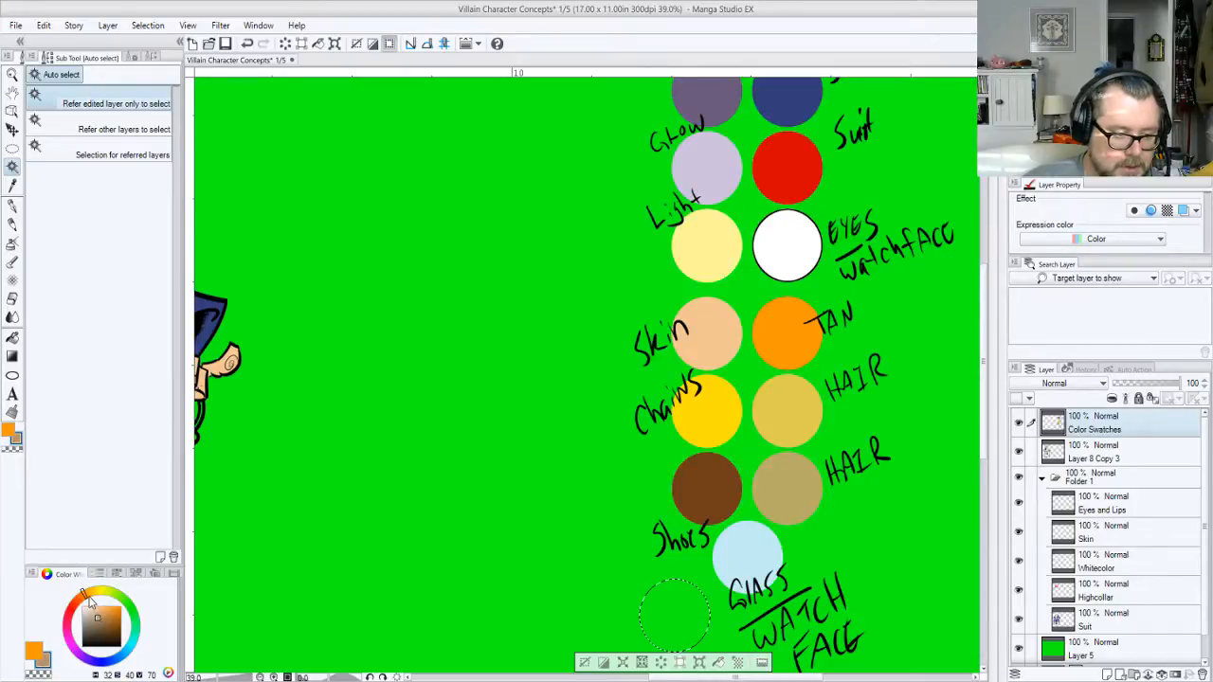
{"action": "key", "text": "ctrl+z"}
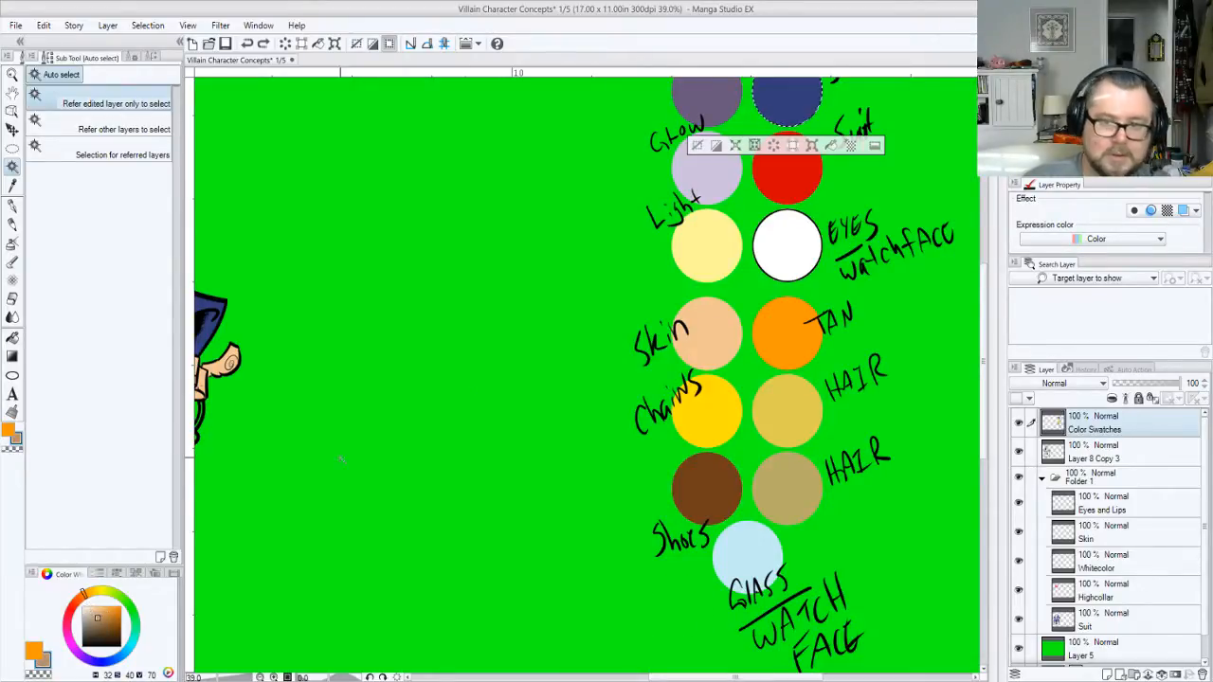
{"action": "right_click", "coordinate": [709, 334]}
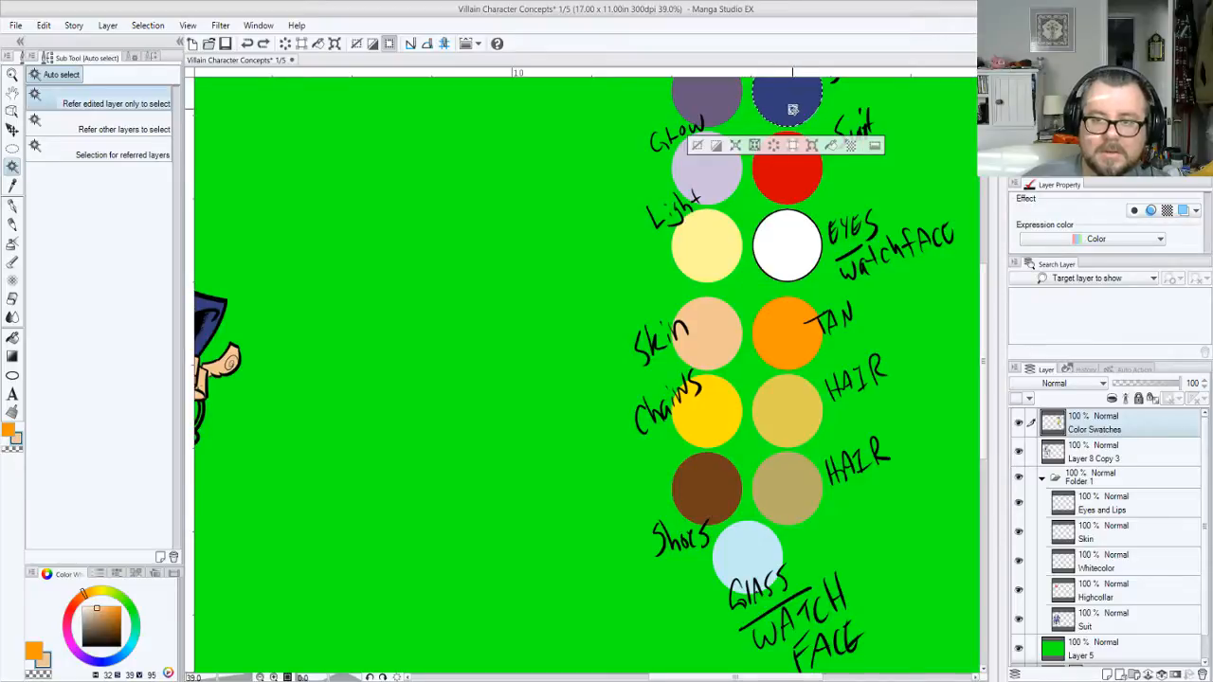
{"action": "key", "text": "ctrl+y"}
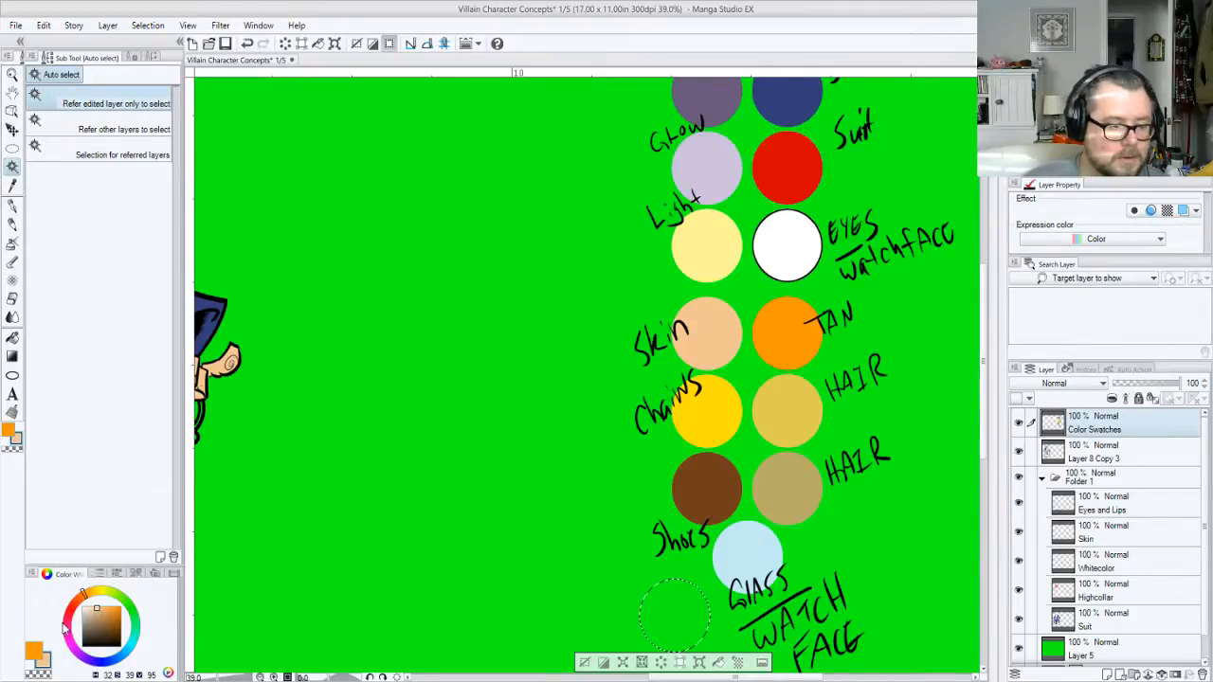
{"action": "left_click_drag", "start_coordinate": [81, 606], "coordinate": [101, 623]}
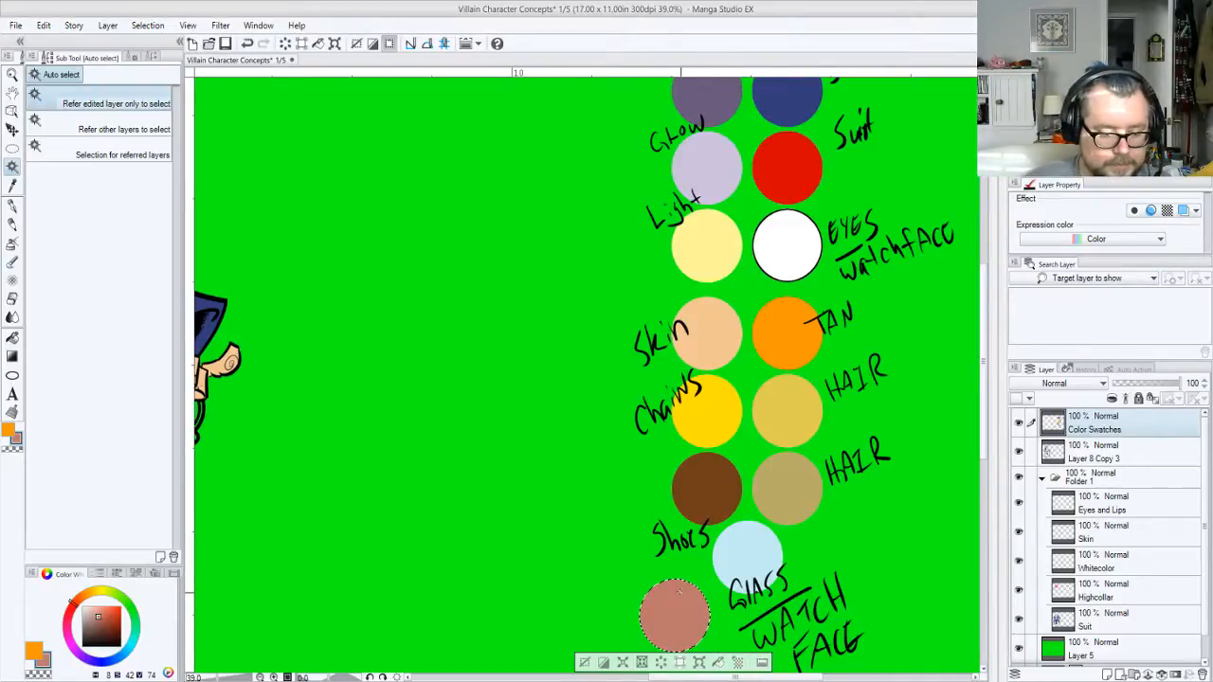
{"action": "key", "text": "ctrl+d"}
Handwrite the label LIPS in black beside the dusty red swatch with the G-pen
{"action": "key", "text": "p"}
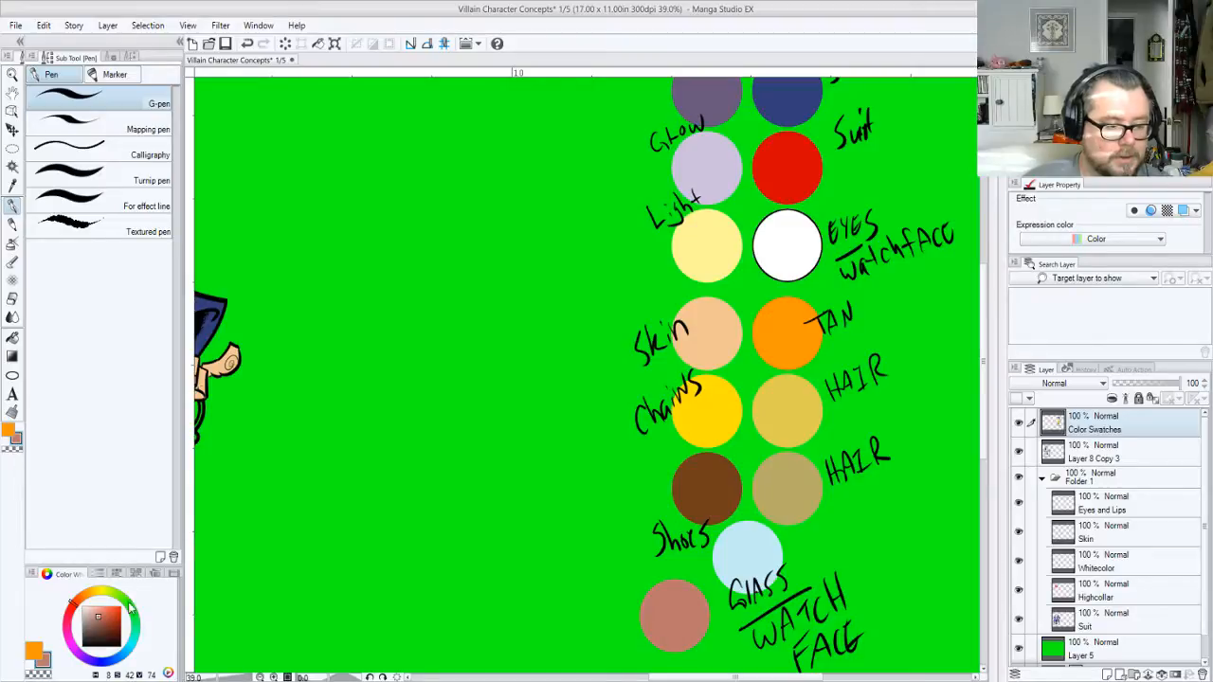
{"action": "left_click", "coordinate": [34, 651]}
{"action": "left_click", "coordinate": [83, 645]}
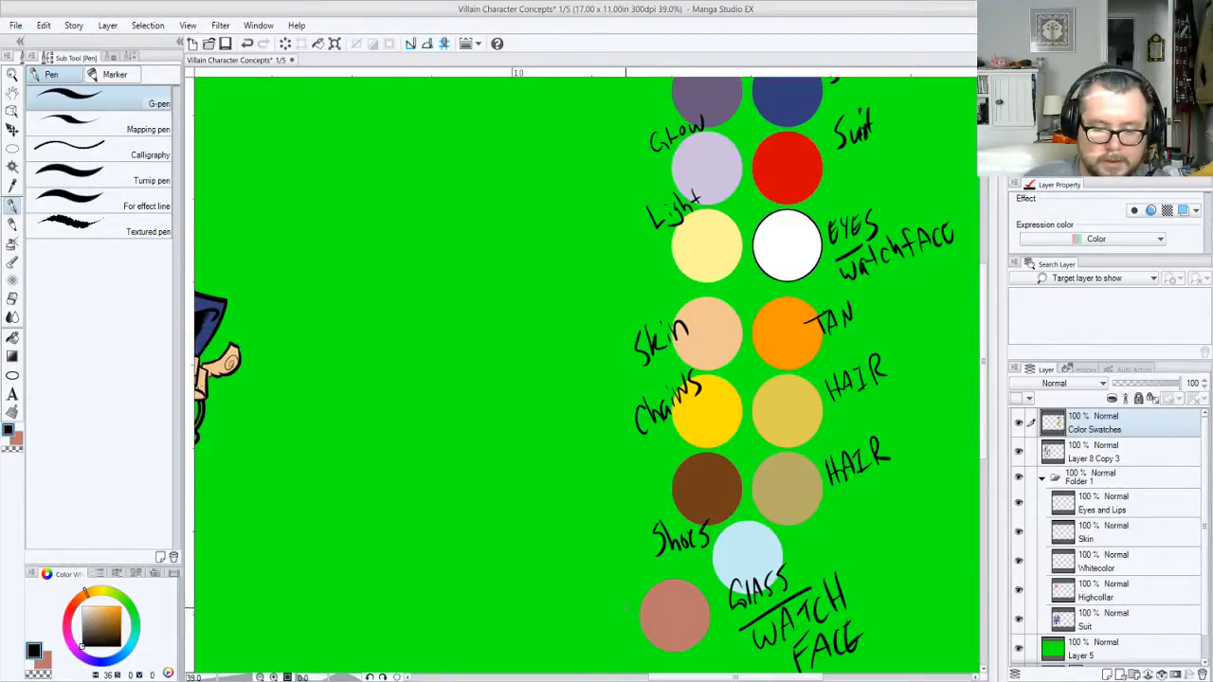
{"action": "left_click_drag", "start_coordinate": [637, 609], "coordinate": [639, 595]}
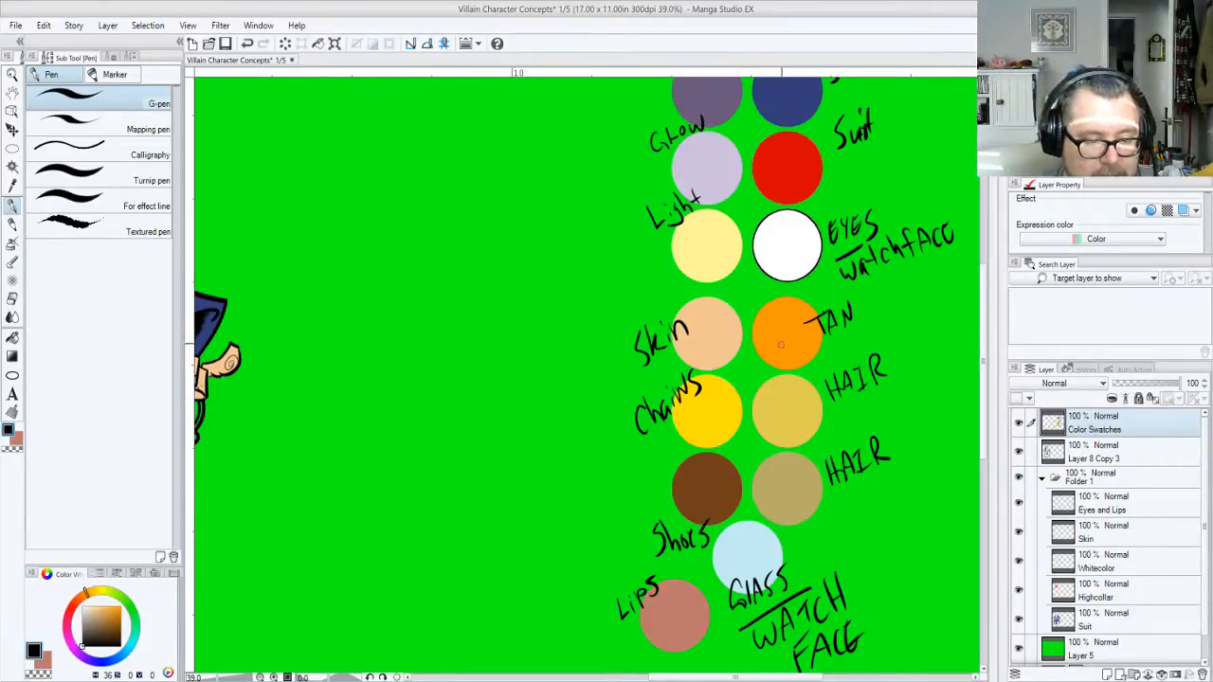
Sample white from the Eyes/Watchface swatch as the main color, keeping the dusty red as the secondary color
{"action": "key", "text": "x"}
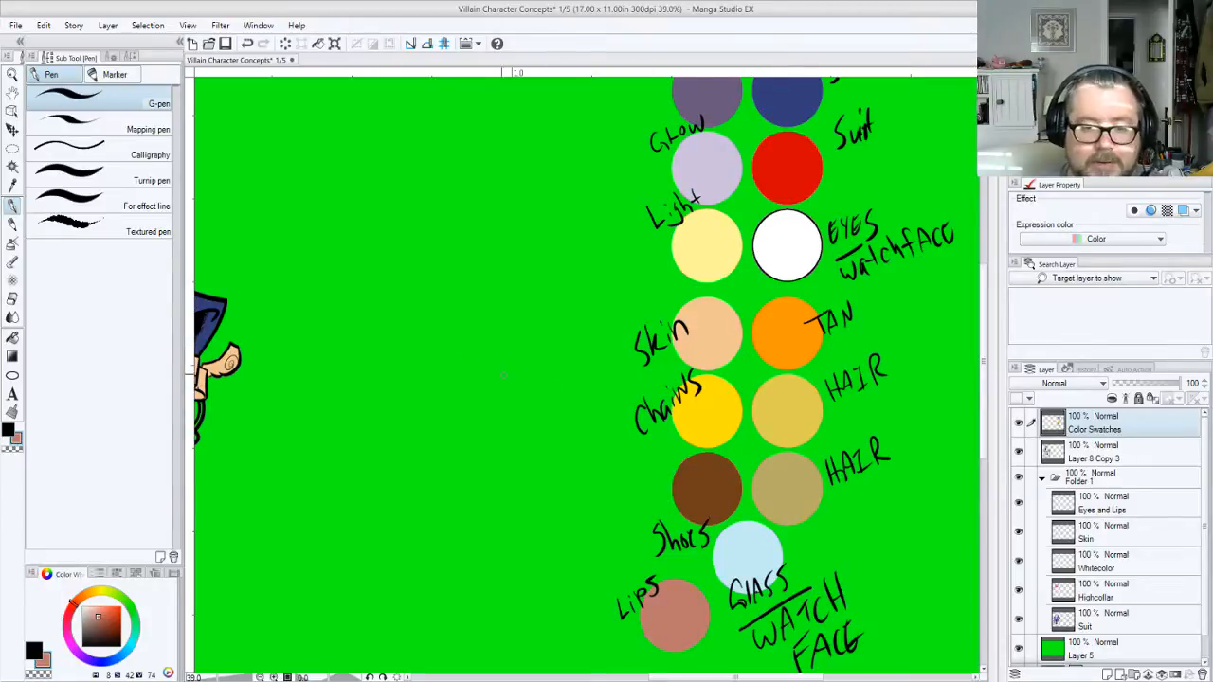
{"action": "left_click_drag", "start_coordinate": [460, 392], "coordinate": [607, 380]}
{"action": "left_click", "coordinate": [701, 432], "text": "alt"}
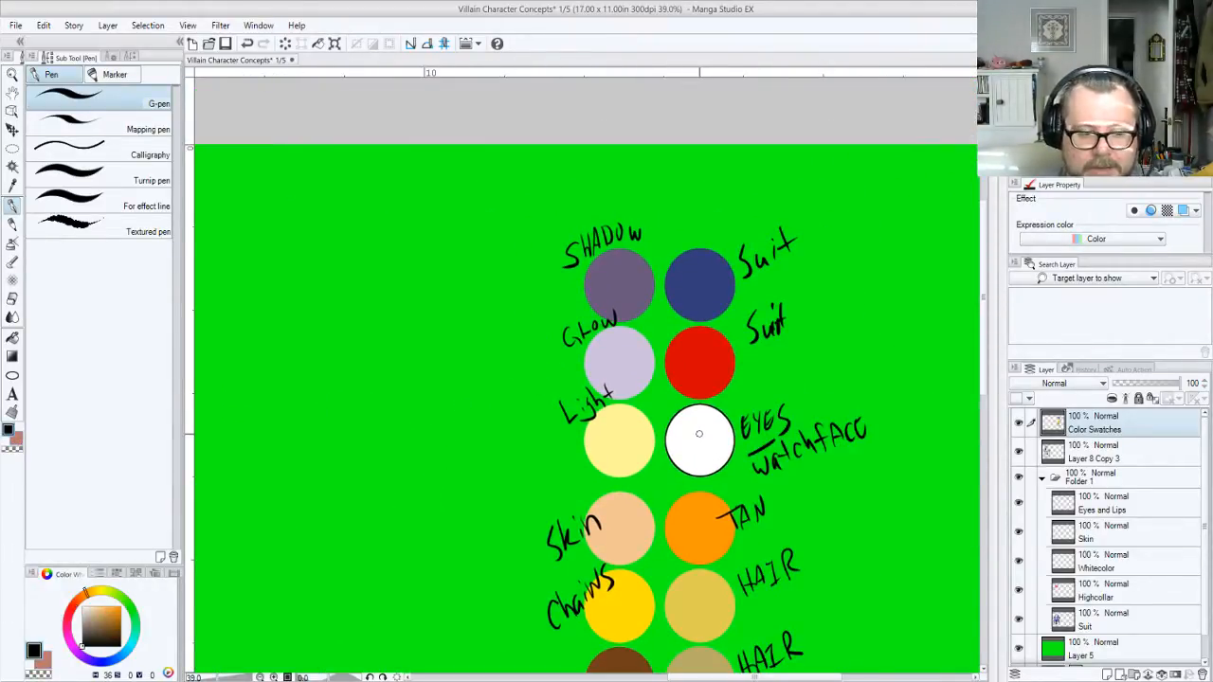
Paint the character's lips with the dusty red on the Eyes and Lips layer using the G-pen
{"action": "left_click_drag", "start_coordinate": [439, 387], "coordinate": [678, 374]}
{"action": "left_click_drag", "start_coordinate": [417, 345], "coordinate": [614, 339]}
{"action": "left_click_drag", "start_coordinate": [537, 332], "coordinate": [662, 361]}
{"action": "key", "text": "alt+space"}
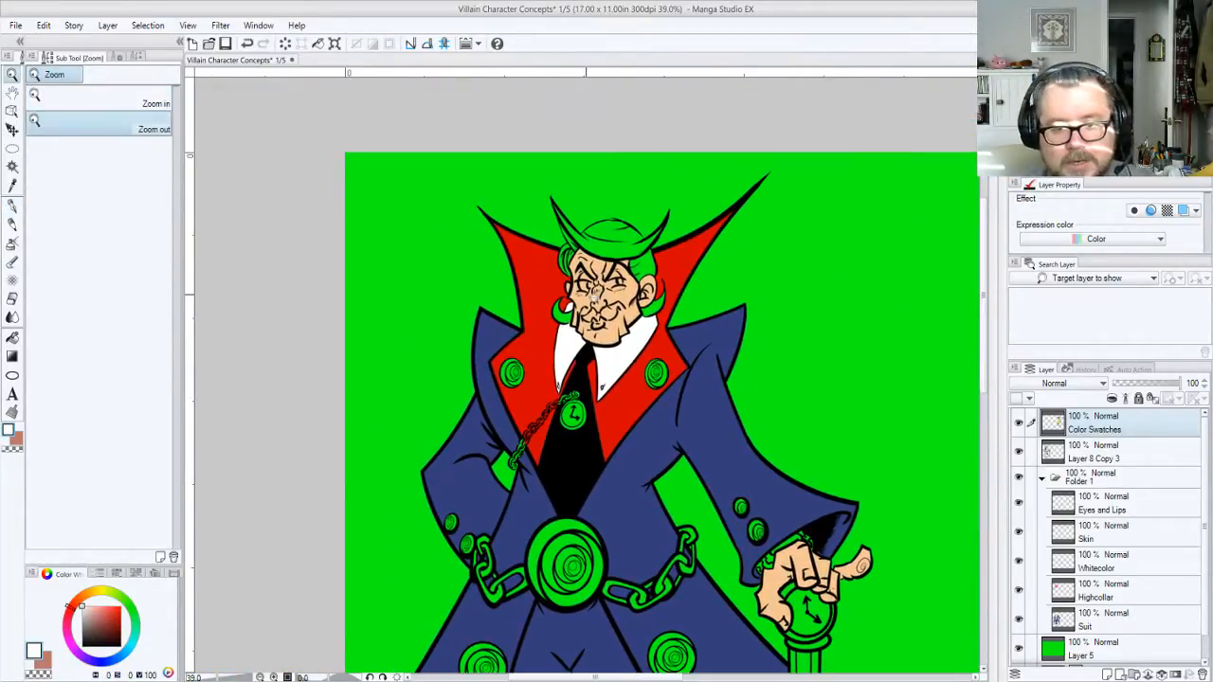
{"action": "left_click_drag", "start_coordinate": [593, 298], "coordinate": [661, 311]}
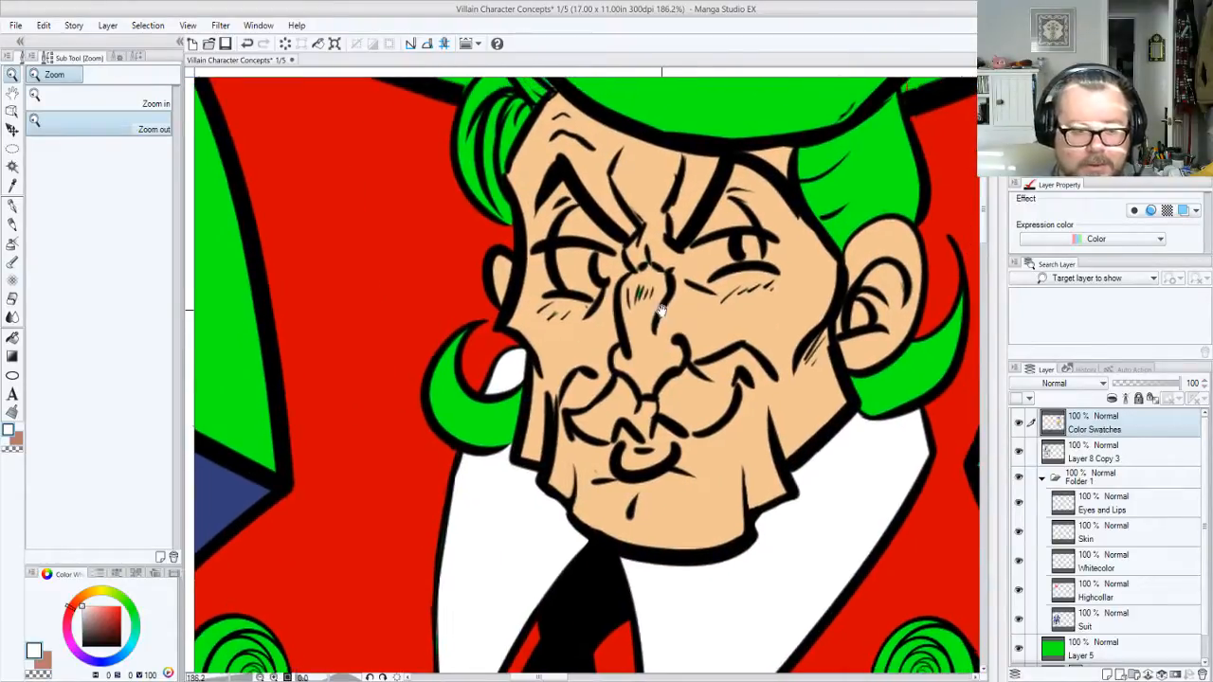
{"action": "left_click", "coordinate": [1116, 514]}
{"action": "key", "text": "p"}
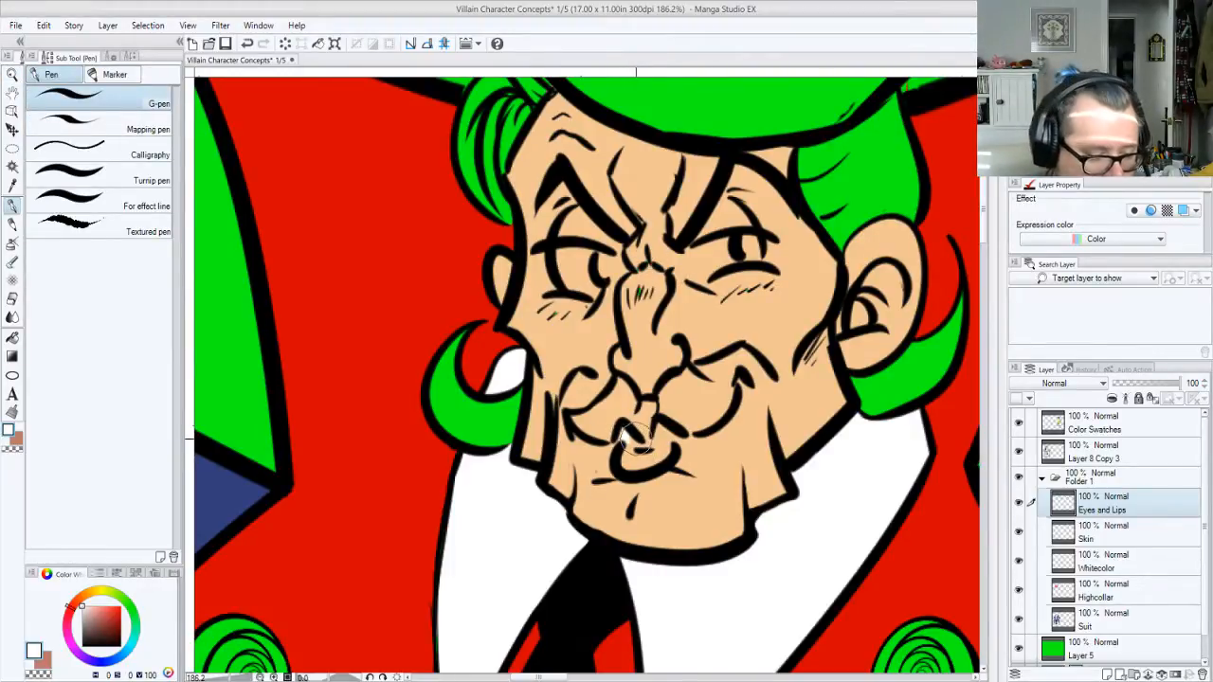
{"action": "key", "text": "x"}
{"action": "mouse_move", "coordinate": [633, 439]}
{"action": "left_mouse_down"}
{"action": "mouse_move", "coordinate": [622, 429]}
{"action": "mouse_move", "coordinate": [632, 467]}
{"action": "mouse_move", "coordinate": [659, 427]}
{"action": "mouse_move", "coordinate": [668, 439]}
{"action": "left_mouse_up"}
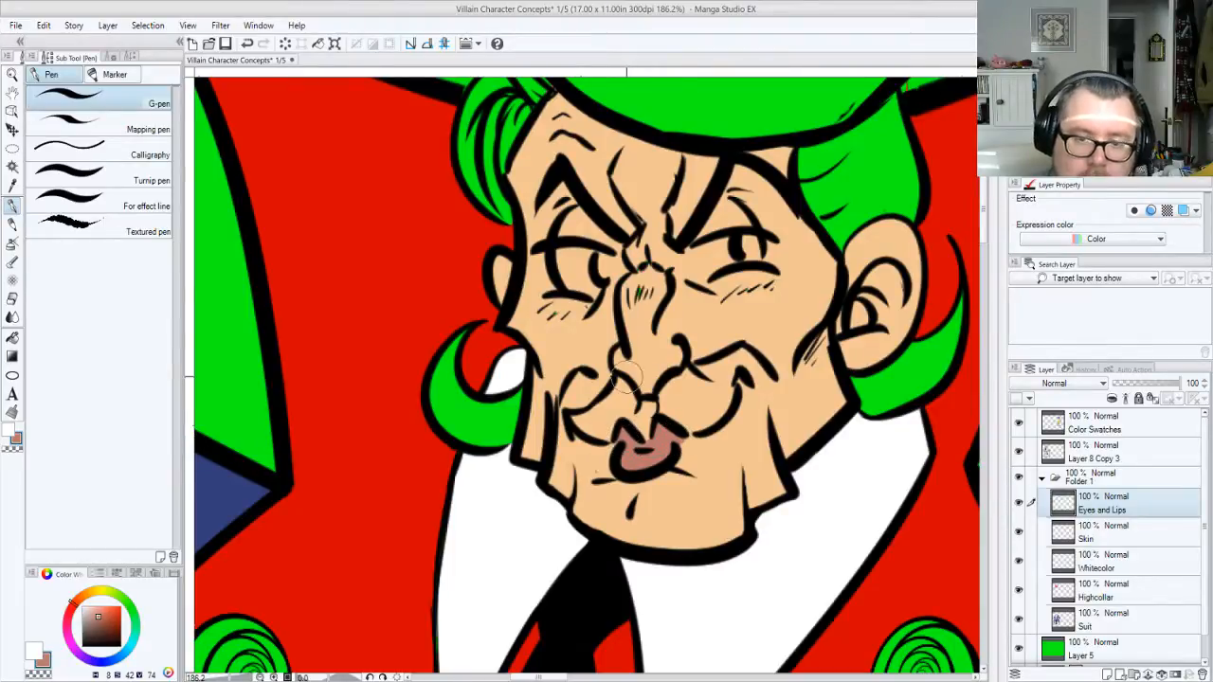
Paint the whites of both eyes in white on the Eyes and Lips layer
{"action": "key", "text": "x"}
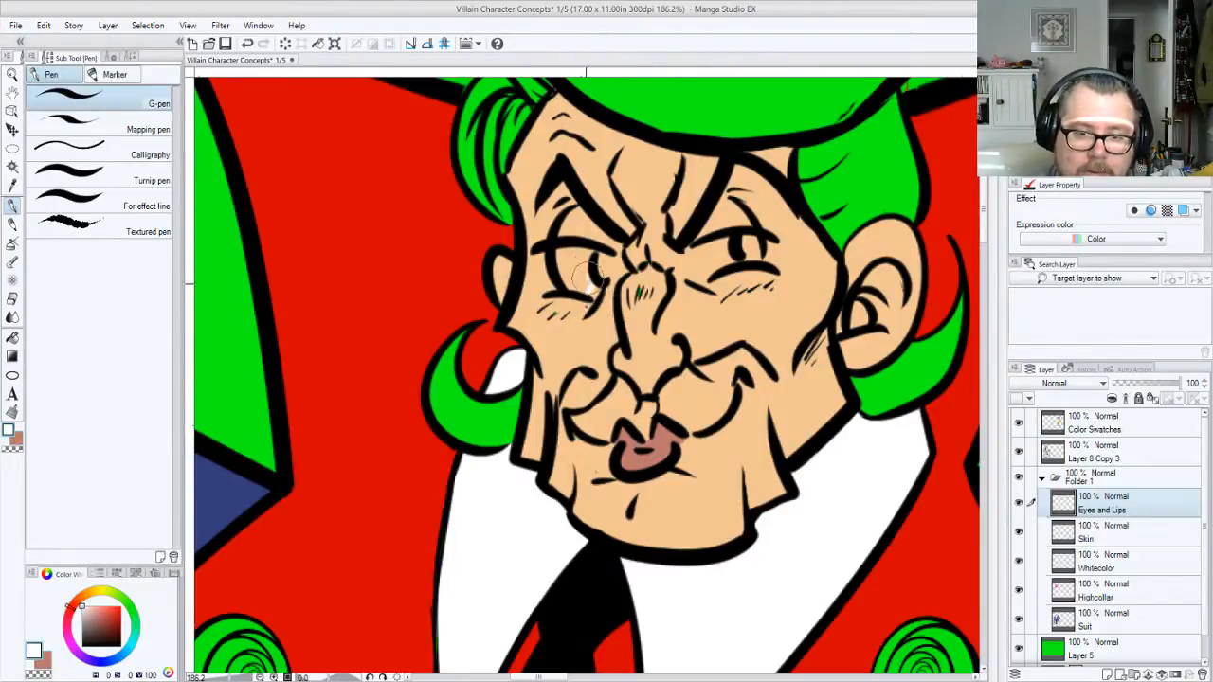
{"action": "mouse_move", "coordinate": [597, 267]}
{"action": "left_mouse_down"}
{"action": "mouse_move", "coordinate": [593, 280]}
{"action": "mouse_move", "coordinate": [569, 254]}
{"action": "mouse_move", "coordinate": [586, 282]}
{"action": "left_mouse_up"}
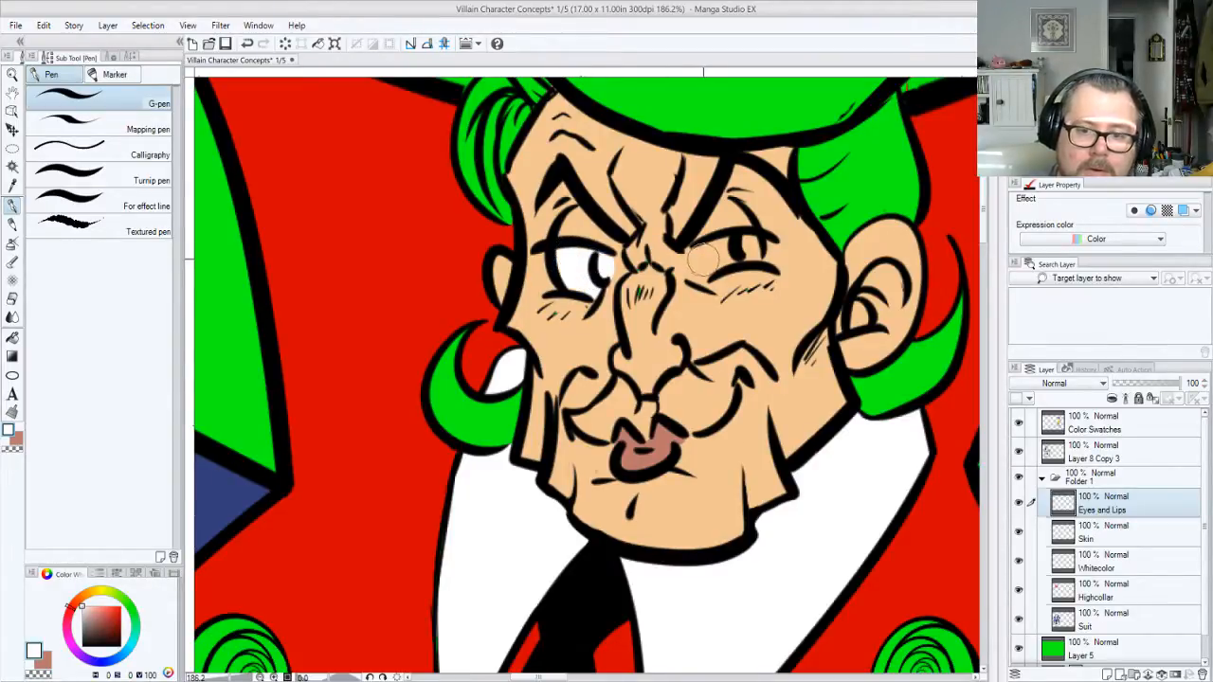
{"action": "mouse_move", "coordinate": [702, 258]}
{"action": "left_mouse_down"}
{"action": "mouse_move", "coordinate": [697, 269]}
{"action": "mouse_move", "coordinate": [709, 273]}
{"action": "mouse_move", "coordinate": [704, 248]}
{"action": "mouse_move", "coordinate": [715, 261]}
{"action": "mouse_move", "coordinate": [749, 247]}
{"action": "left_mouse_up"}
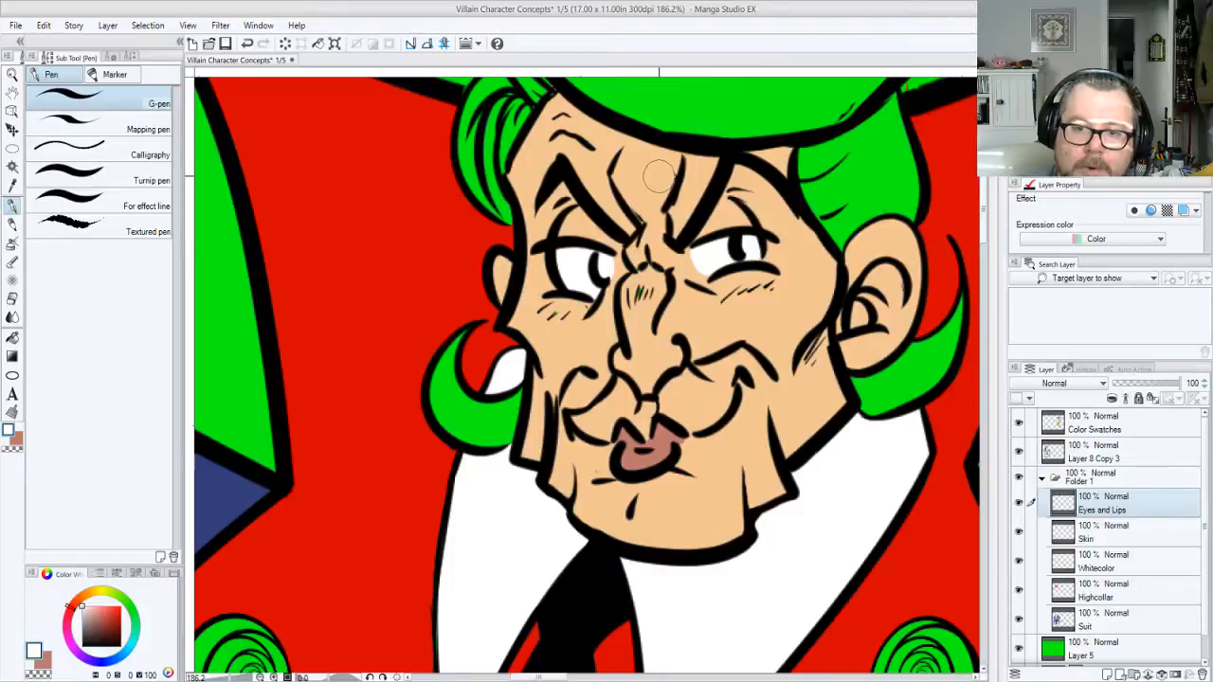
Sample the skin tone from the forehead and paint over the green gaps on the nose on the Skin layer
{"action": "left_click", "coordinate": [659, 176], "text": "alt"}
{"action": "left_click", "coordinate": [1132, 537]}
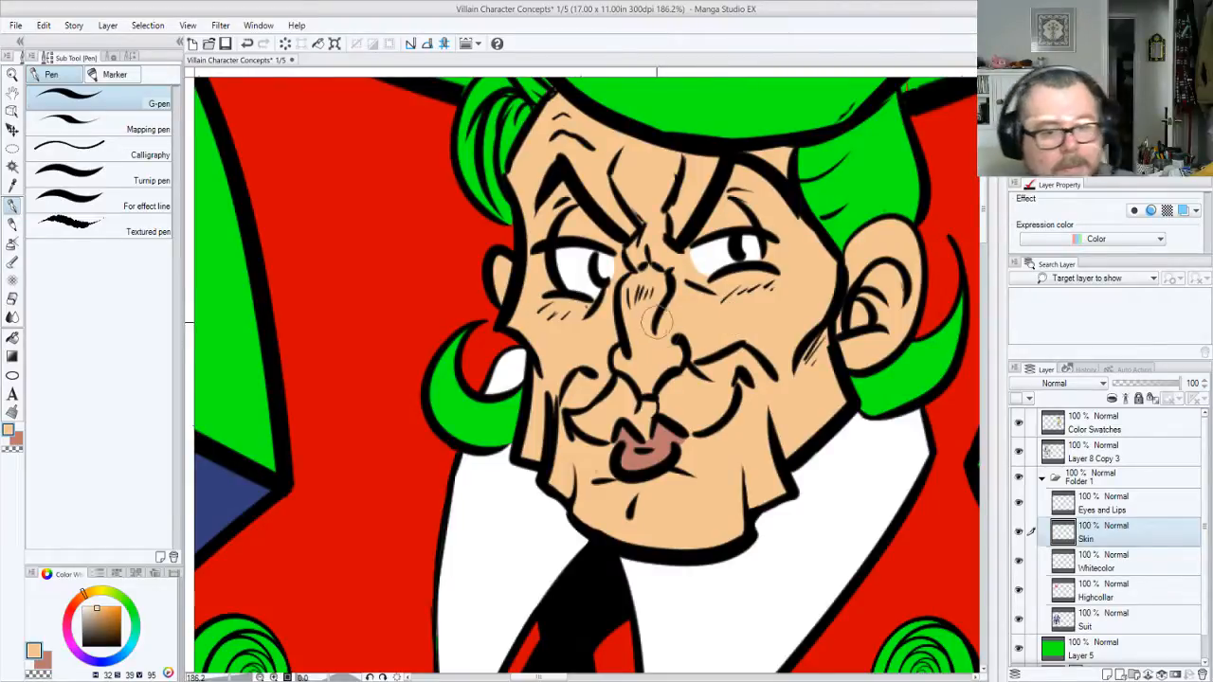
Add a new layer named Hair directly above the Eyes and Lips layer
{"action": "key", "text": "/"}
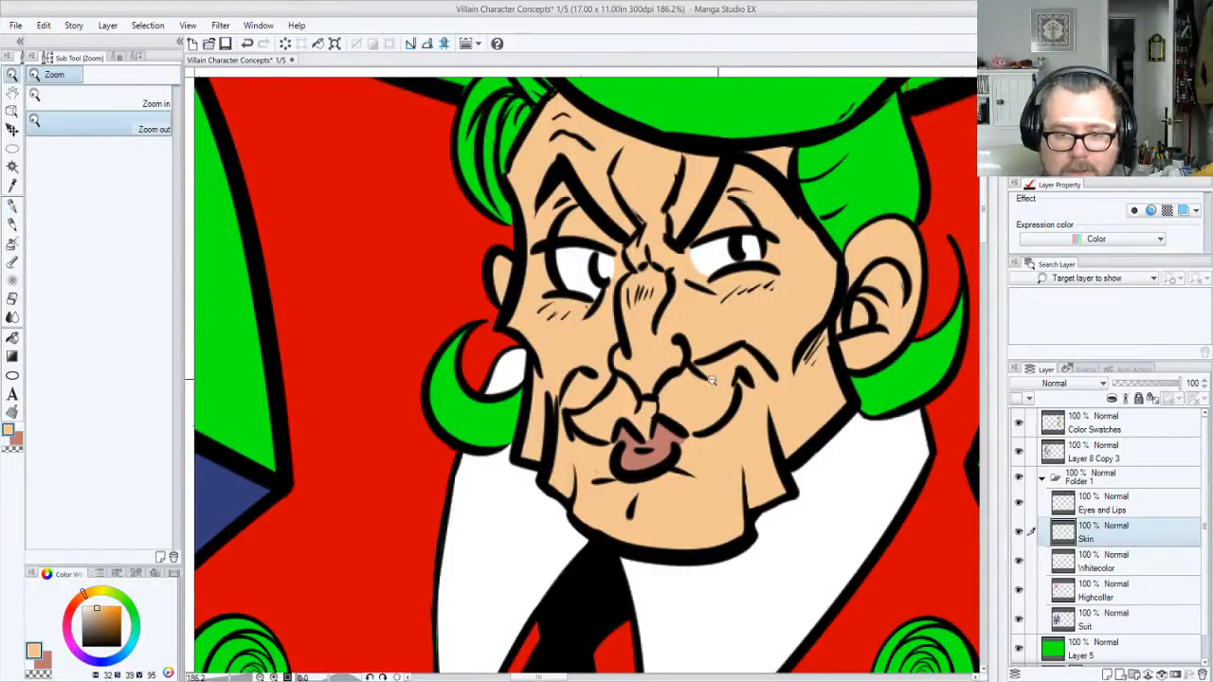
{"action": "left_click", "coordinate": [702, 381], "text": "alt"}
{"action": "left_click", "coordinate": [692, 377], "text": "alt"}
{"action": "left_click", "coordinate": [684, 375], "text": "alt"}
{"action": "left_click", "coordinate": [683, 376], "text": "alt"}
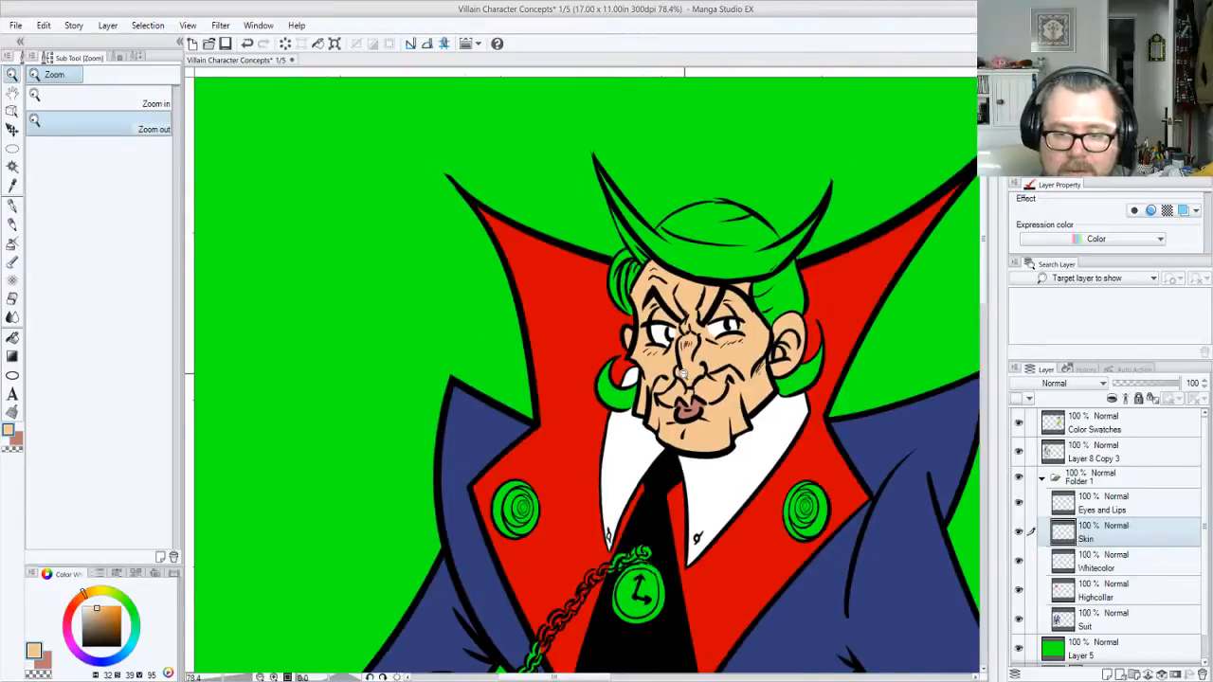
{"action": "left_click", "coordinate": [1128, 513]}
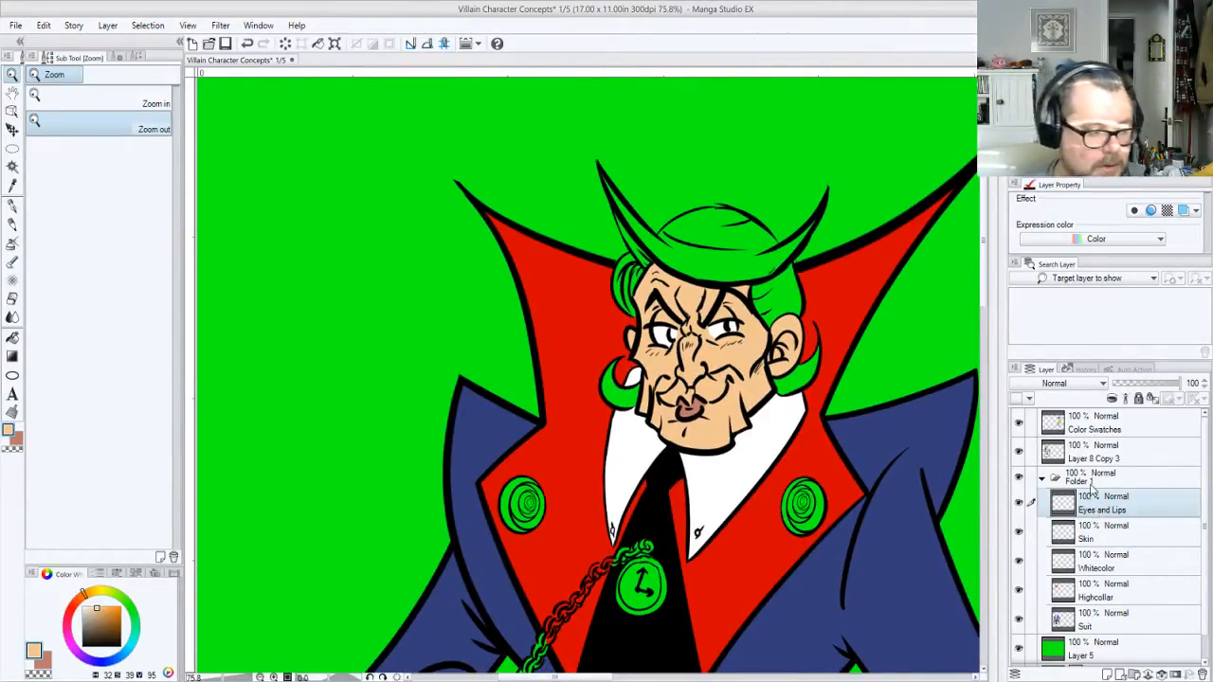
{"action": "key", "text": "ctrl+shift+n"}
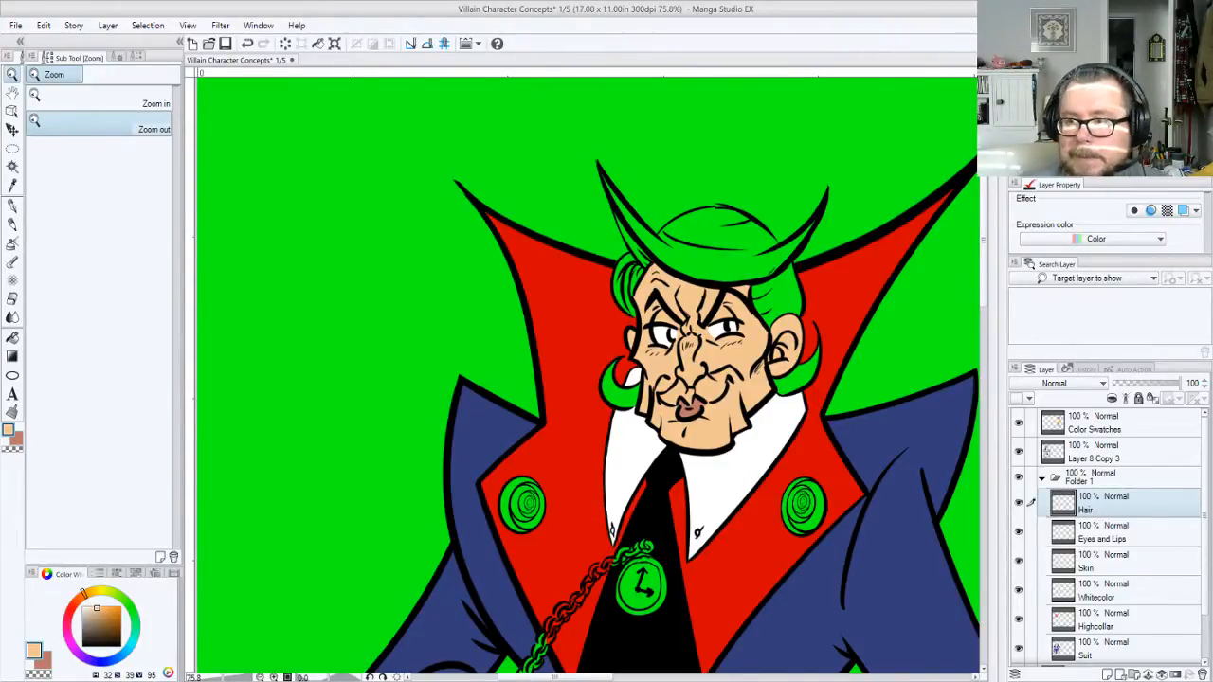
Sample the golden Hair swatch as the main color and the darker tan Hair swatch as the secondary color
{"action": "left_click", "coordinate": [1149, 106]}
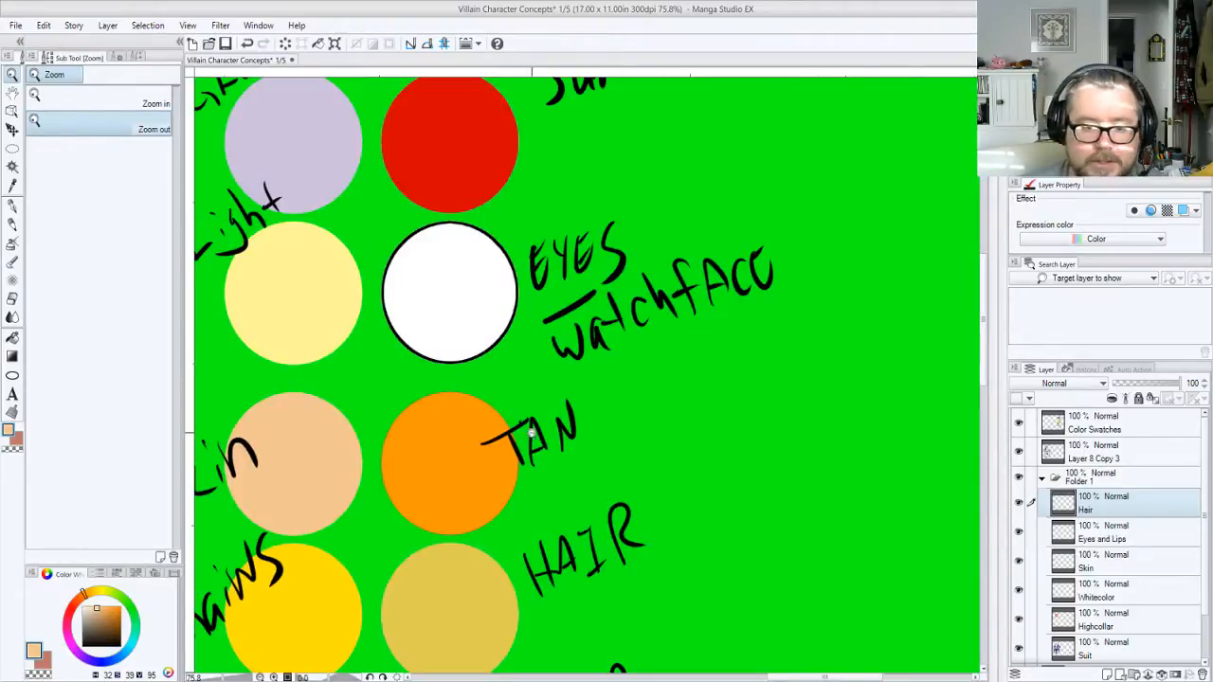
{"action": "scroll", "coordinate": [617, 382], "scroll_direction": "down", "scroll_amount": 1}
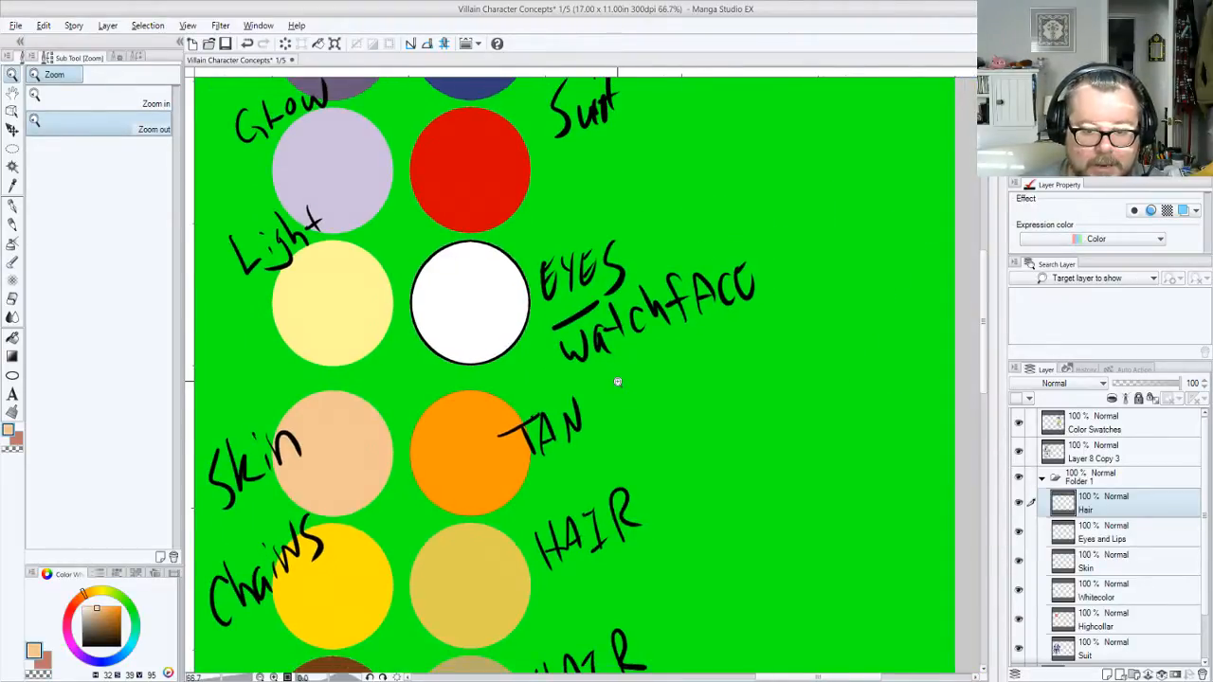
{"action": "scroll", "coordinate": [617, 382], "scroll_direction": "down", "scroll_amount": 1}
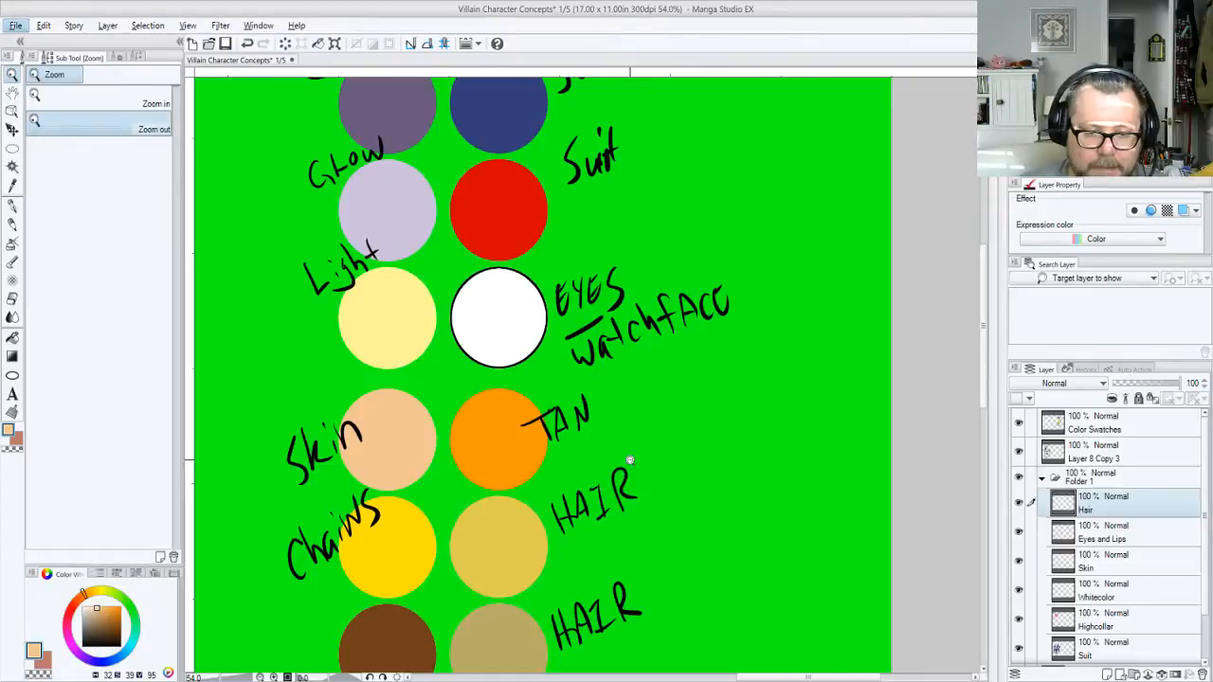
{"action": "left_click_drag", "start_coordinate": [602, 501], "coordinate": [651, 337]}
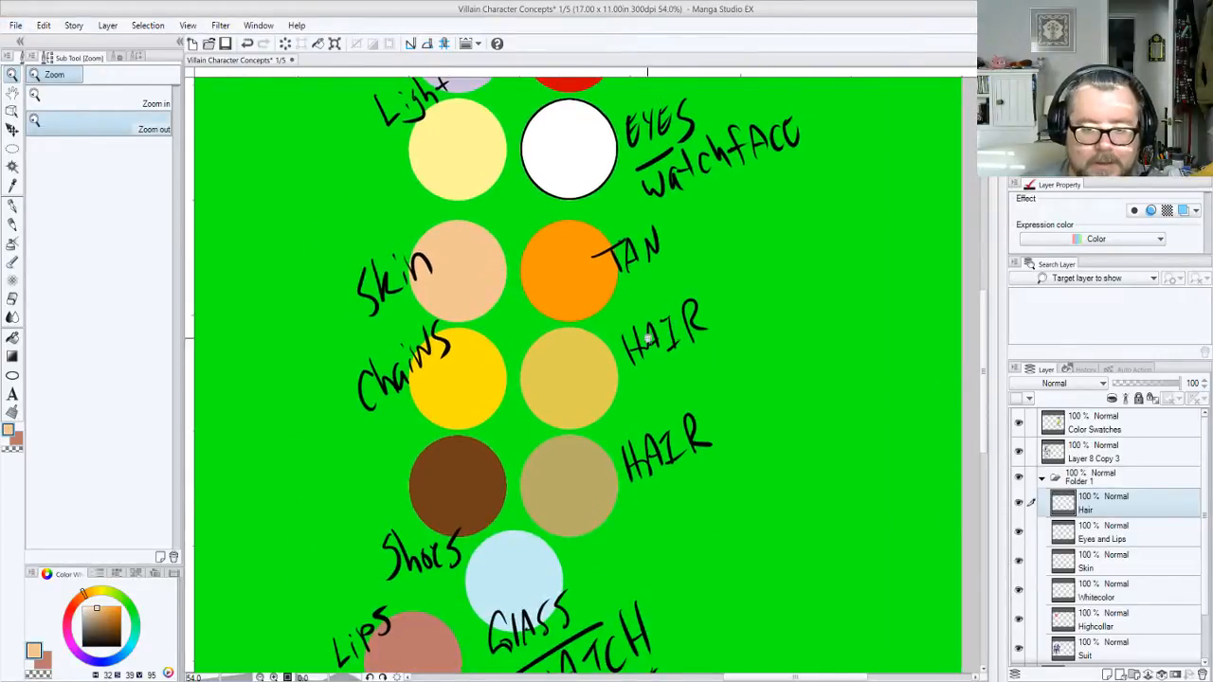
{"action": "left_click", "coordinate": [581, 352], "text": "alt"}
{"action": "left_click", "coordinate": [562, 526], "text": "alt"}
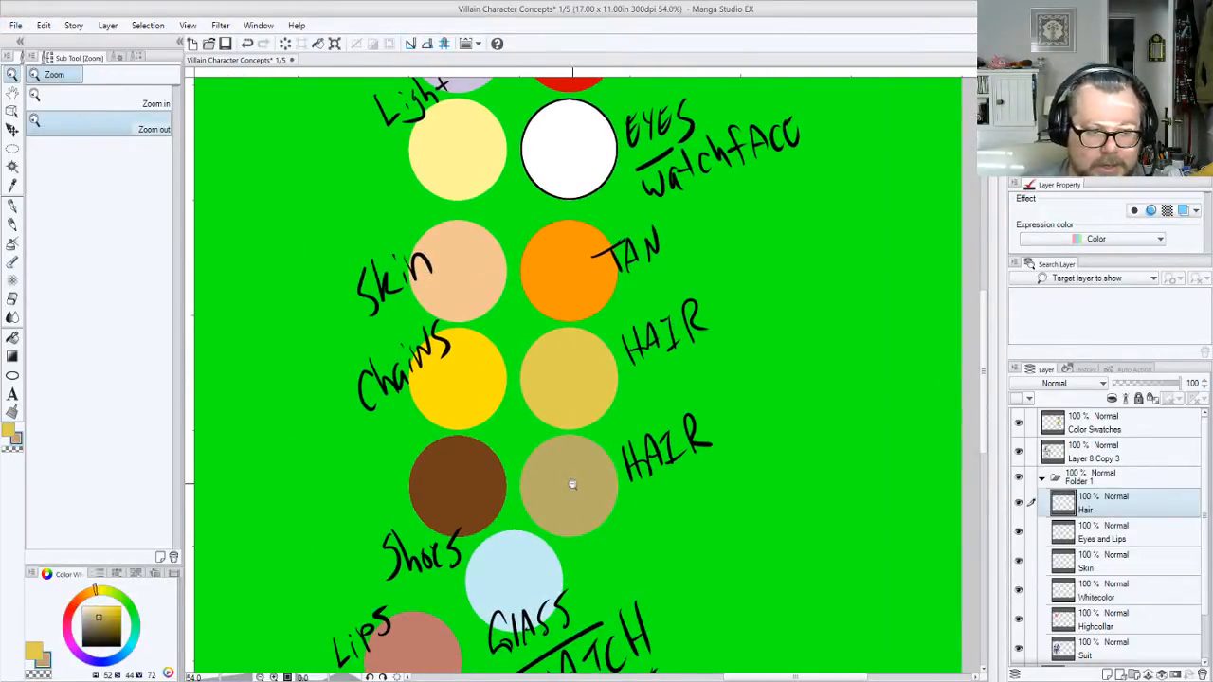
Fill the top hair and the hair above the large ear with the golden hair color on the Hair layer, referring to other layers
{"action": "left_click_drag", "start_coordinate": [361, 304], "coordinate": [944, 566]}
{"action": "left_click_drag", "start_coordinate": [360, 331], "coordinate": [878, 526]}
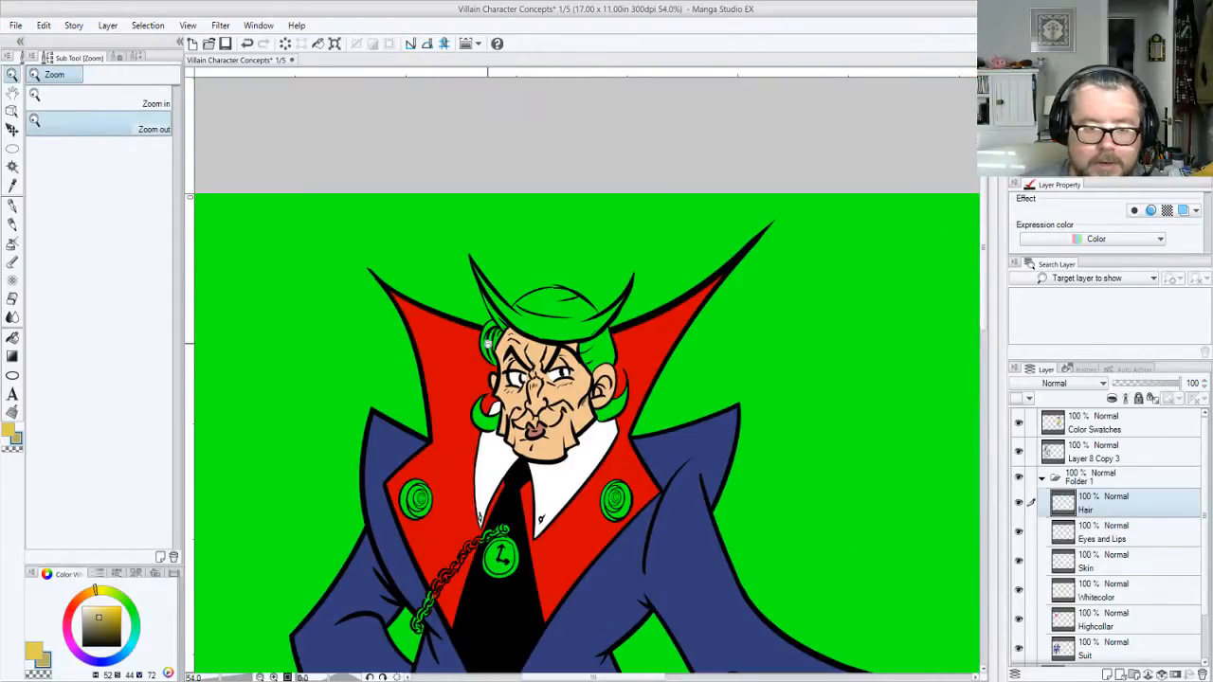
{"action": "left_click", "coordinate": [487, 345]}
{"action": "left_click", "coordinate": [487, 349]}
{"action": "left_click", "coordinate": [488, 348]}
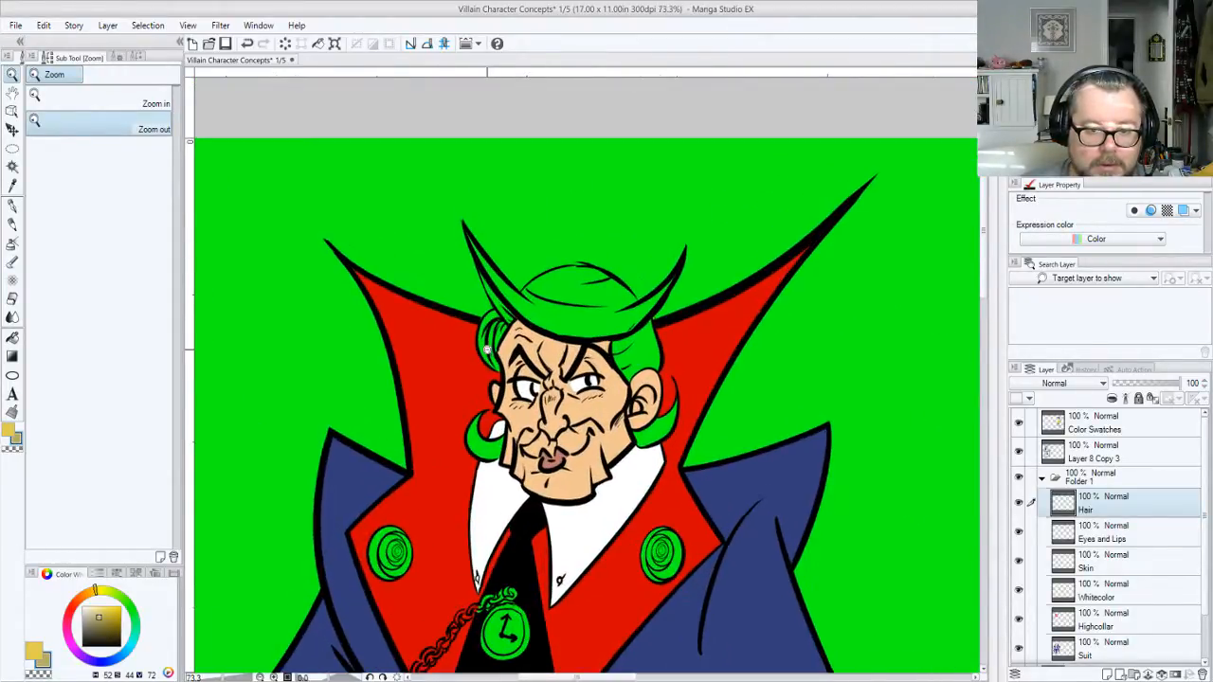
{"action": "left_click", "coordinate": [487, 349]}
{"action": "key", "text": "g"}
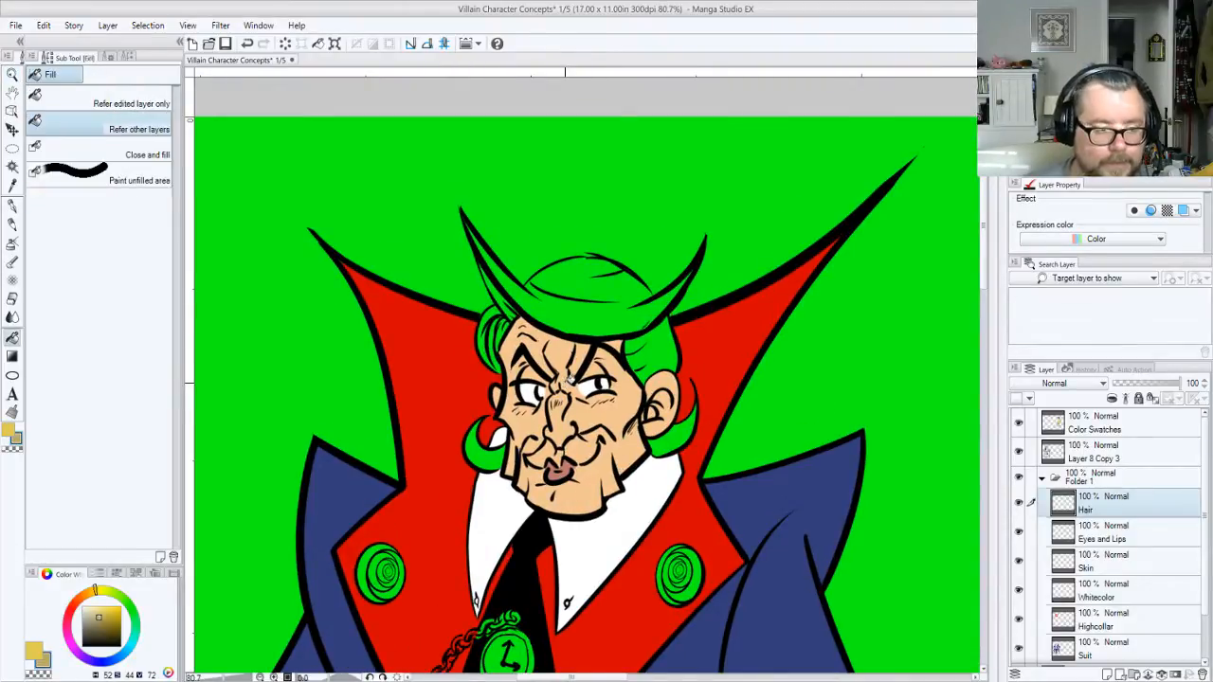
{"action": "left_click", "coordinate": [569, 377], "text": "alt"}
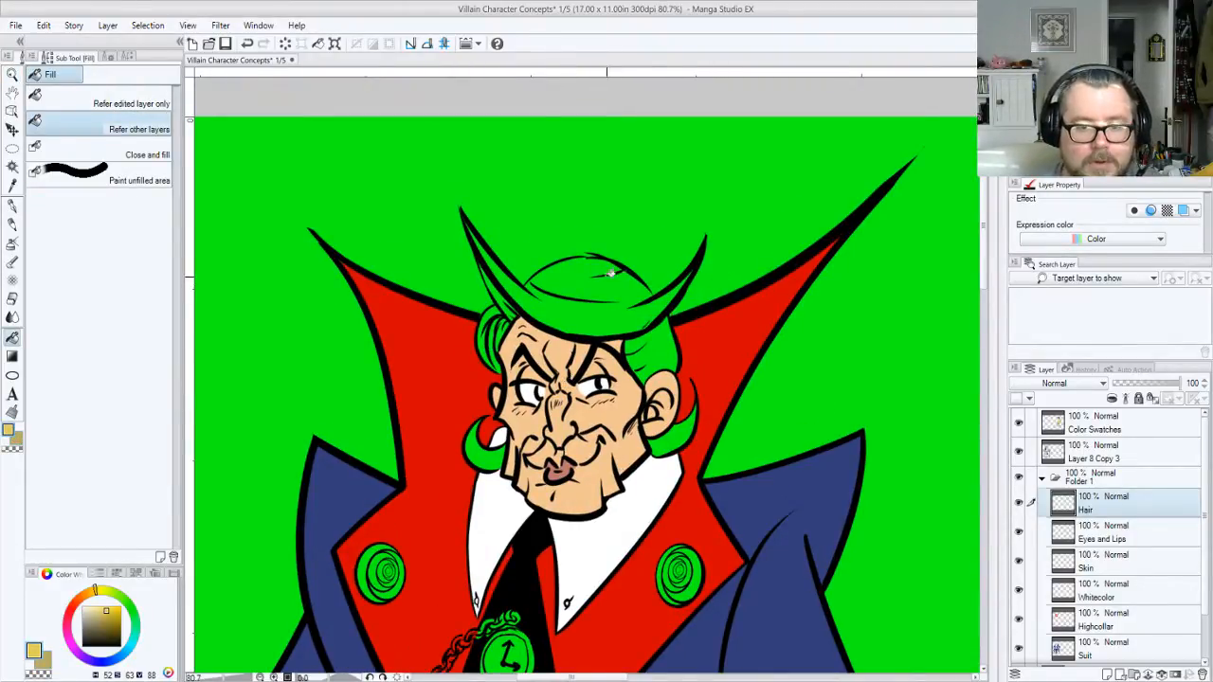
{"action": "left_click", "coordinate": [594, 282]}
{"action": "left_click", "coordinate": [654, 351]}
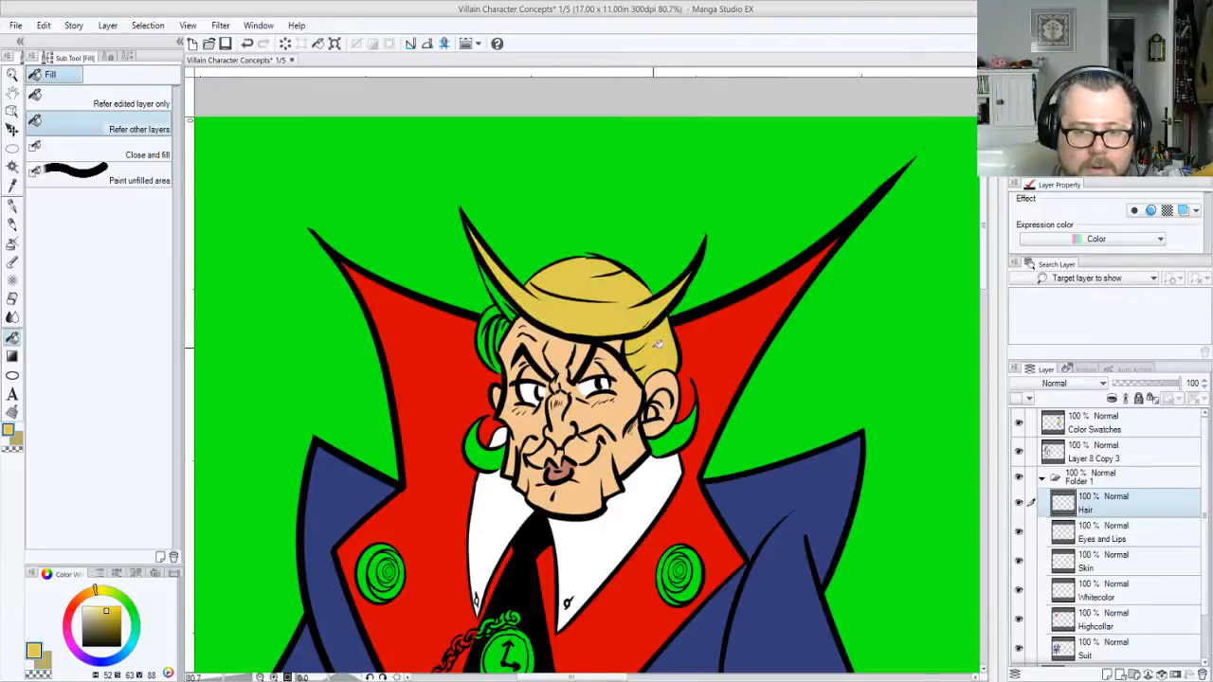
Fill the curls below both ears and the remaining swirled side hair with the golden hair color
{"action": "left_click", "coordinate": [673, 425]}
{"action": "left_click", "coordinate": [672, 432]}
{"action": "left_click", "coordinate": [492, 455]}
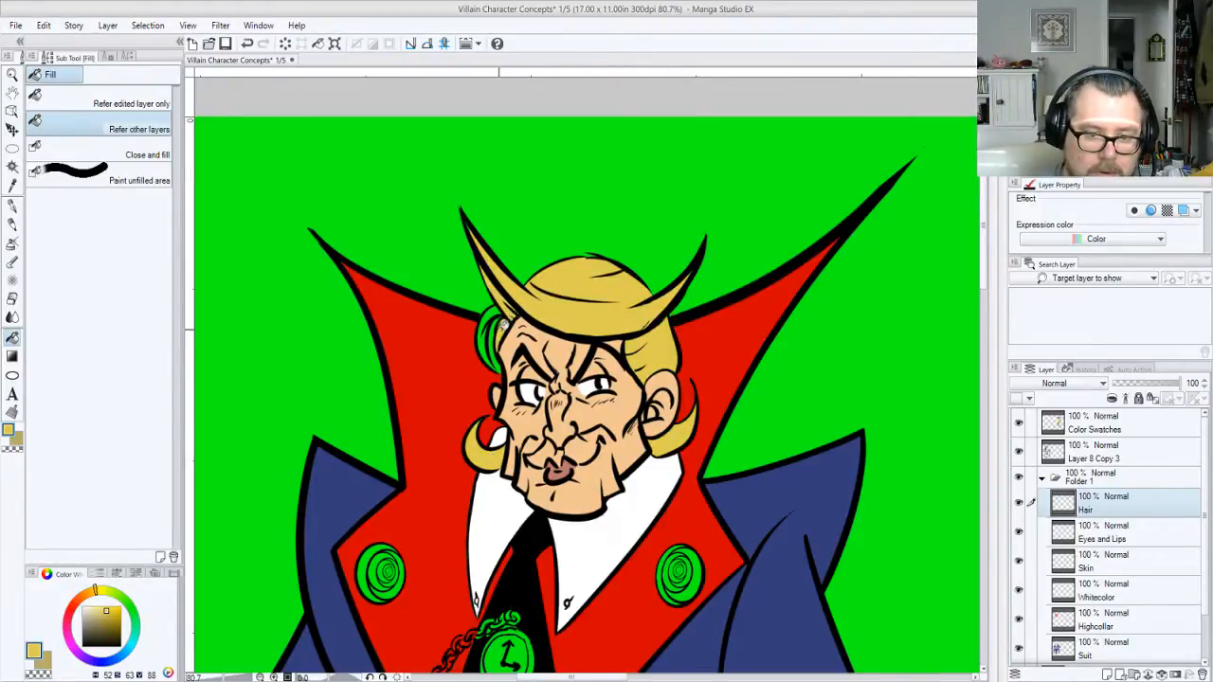
{"action": "left_click", "coordinate": [489, 338]}
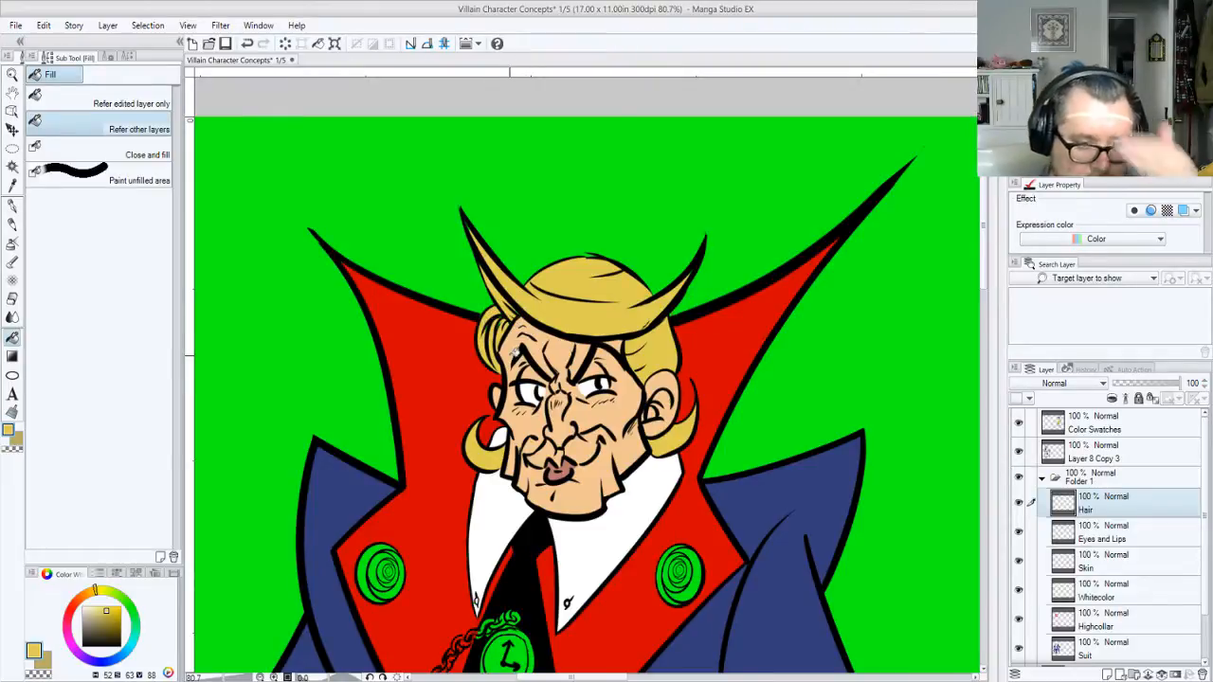
Lock the transparent pixels of the Hair layer and get the G-pen ready with the golden color
{"action": "key", "text": "p"}
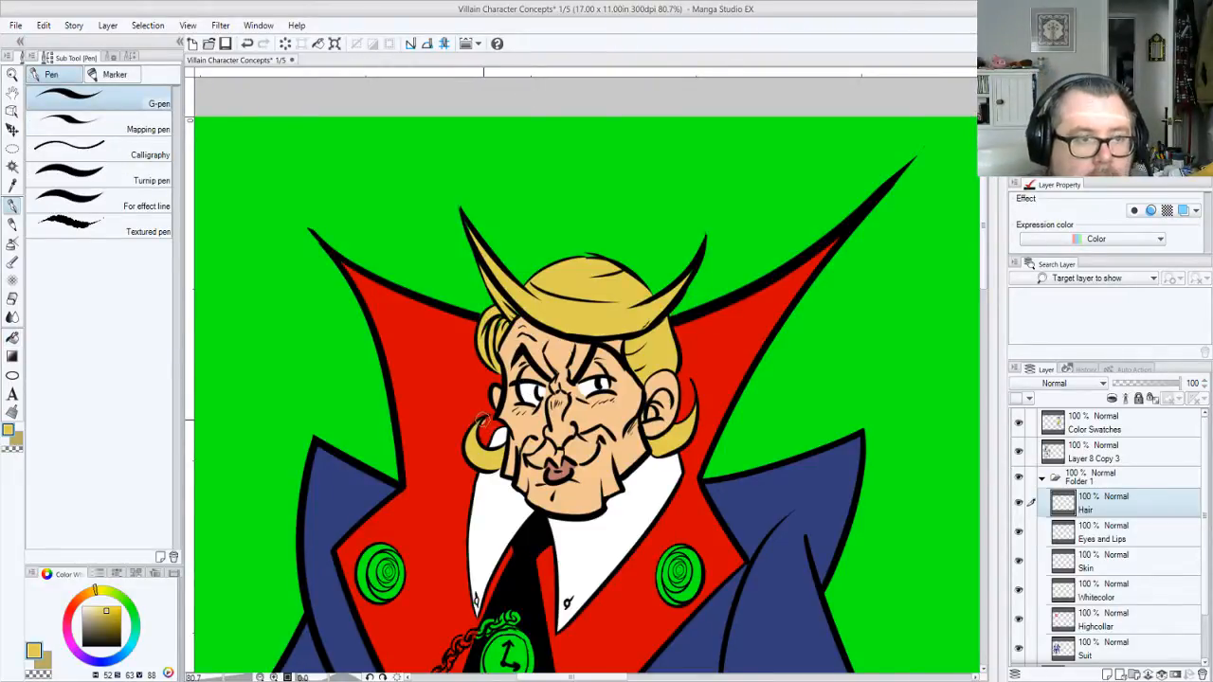
{"action": "key", "text": "c"}
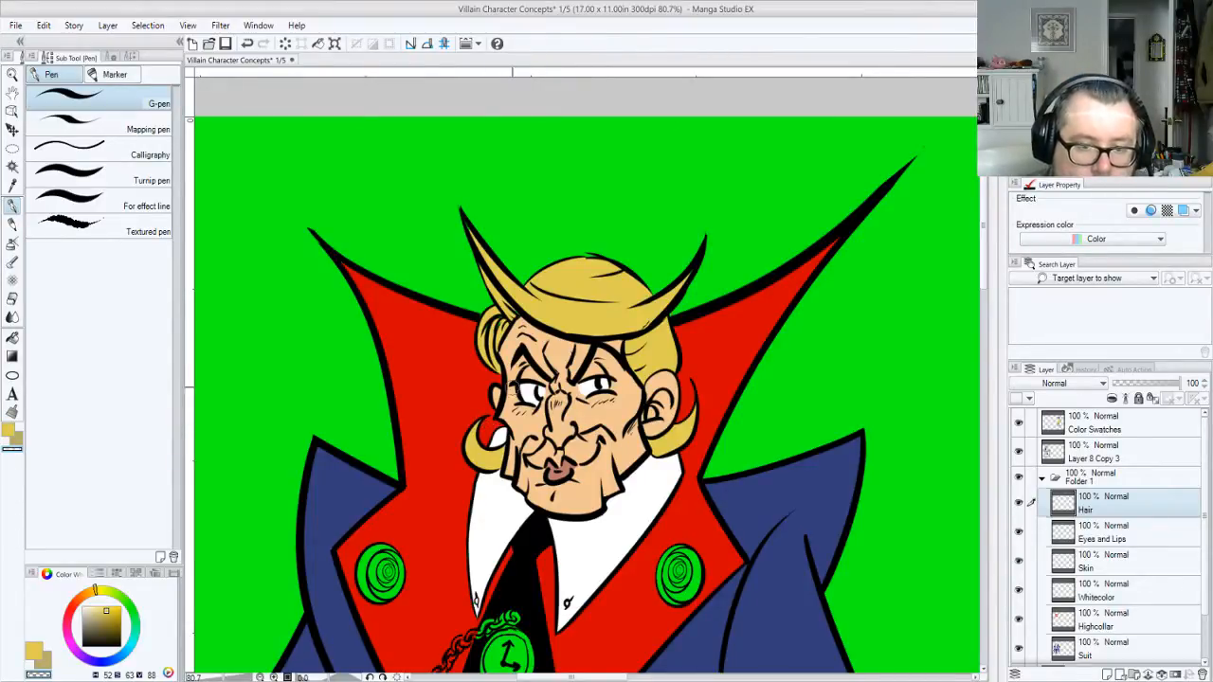
{"action": "key", "text": "c"}
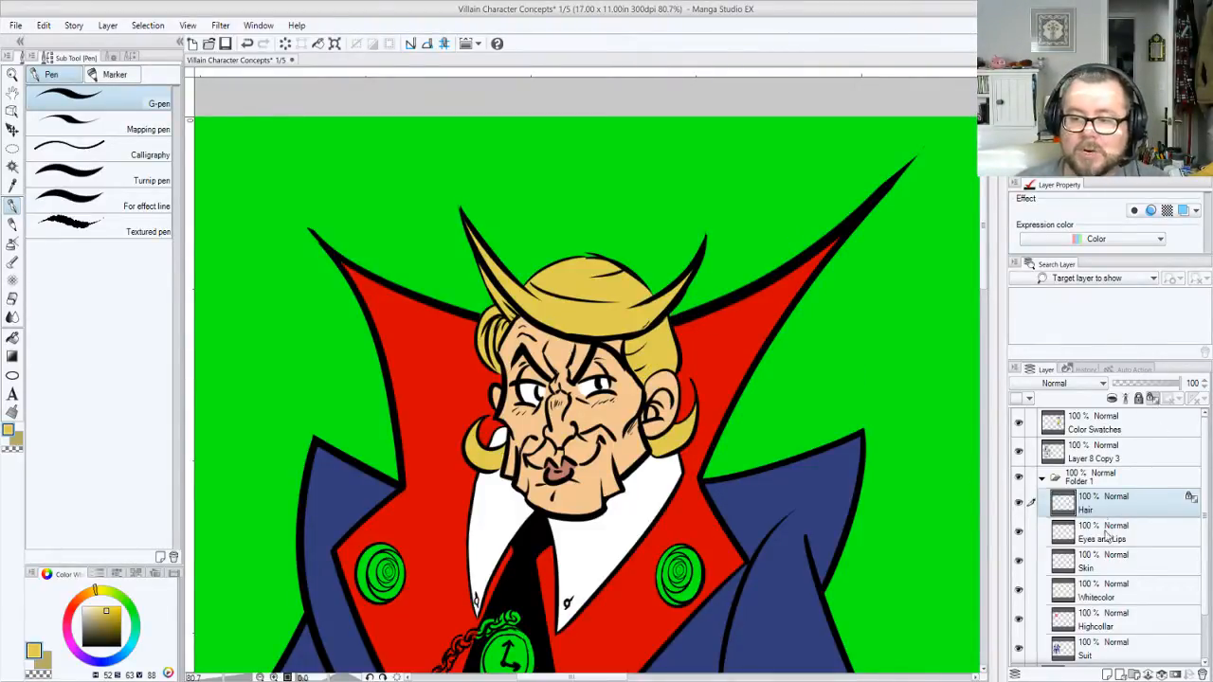
Shade the hair at the sides of the head with the darker tan using the G-pen and add golden strands over it
{"action": "left_click", "coordinate": [611, 355], "text": "alt"}
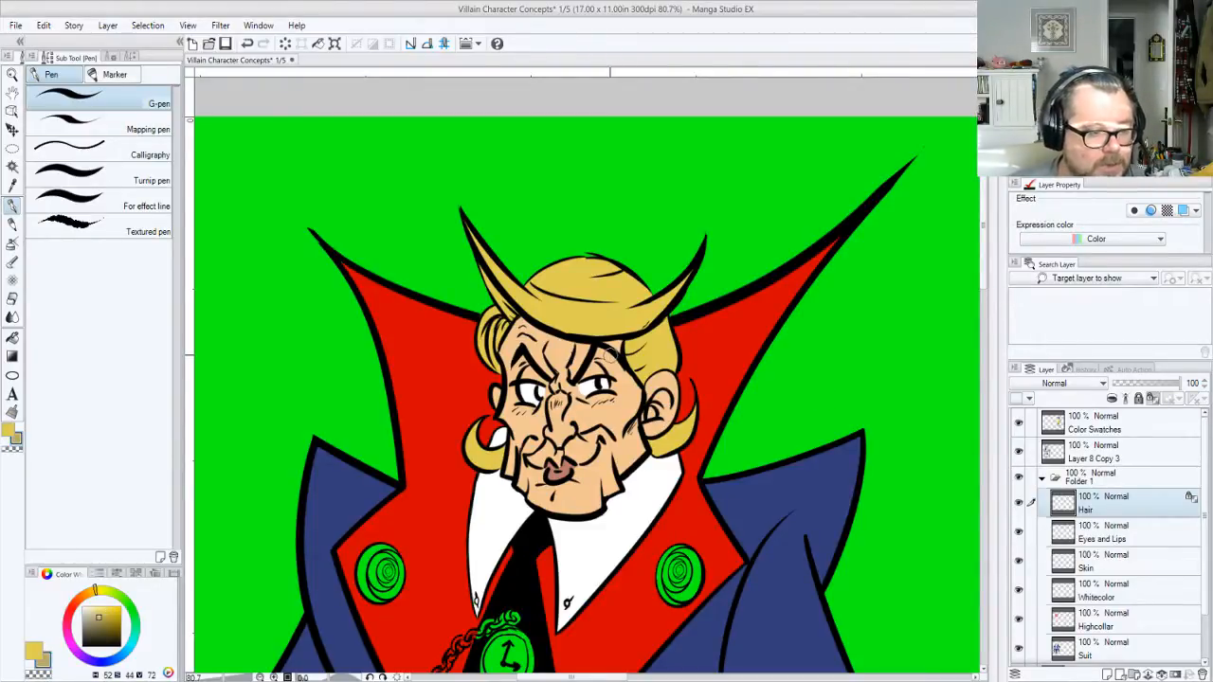
{"action": "mouse_move", "coordinate": [625, 351]}
{"action": "left_mouse_down"}
{"action": "mouse_move", "coordinate": [674, 307]}
{"action": "mouse_move", "coordinate": [621, 358]}
{"action": "mouse_move", "coordinate": [690, 313]}
{"action": "mouse_move", "coordinate": [629, 379]}
{"action": "mouse_move", "coordinate": [668, 353]}
{"action": "mouse_move", "coordinate": [633, 396]}
{"action": "mouse_move", "coordinate": [663, 361]}
{"action": "left_mouse_up"}
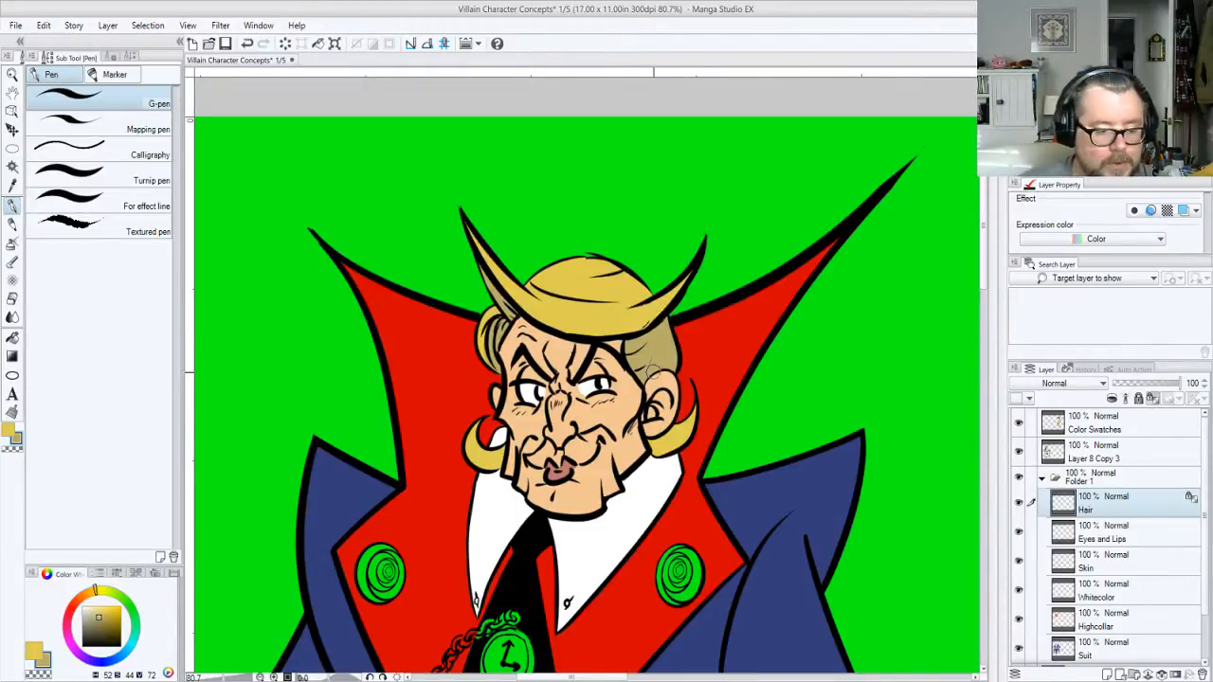
{"action": "left_click", "coordinate": [632, 367], "text": "alt"}
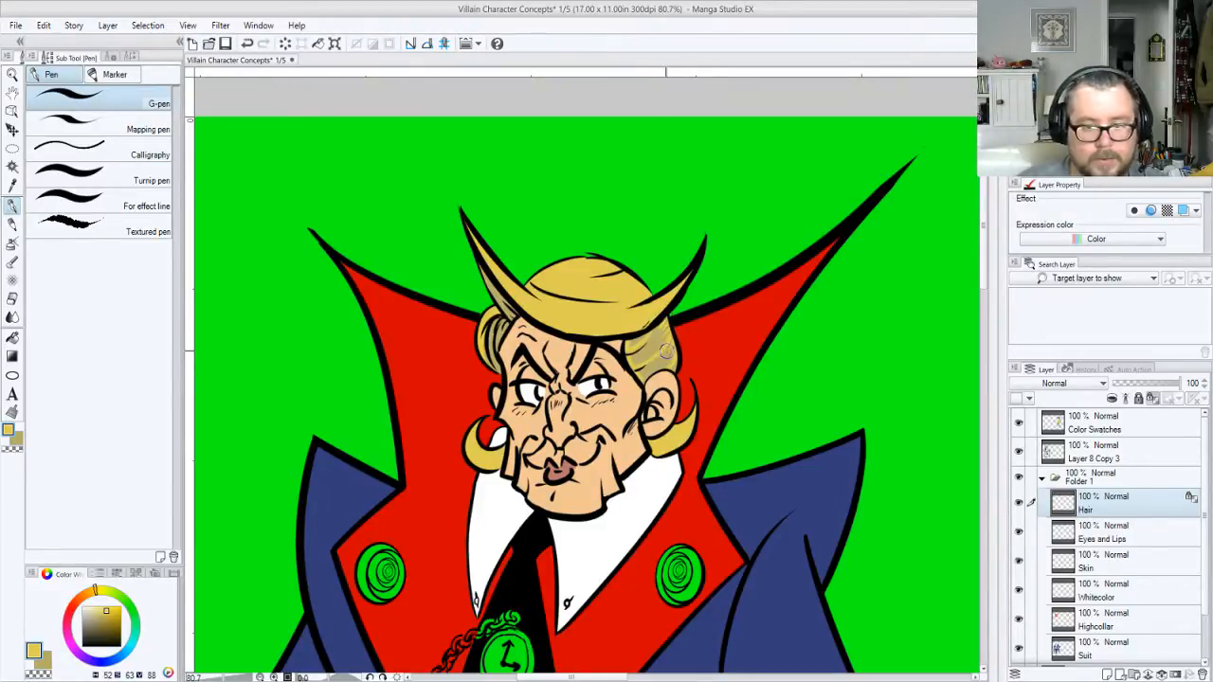
Shade the curls below both ears with the darker tan on the Hair layer
{"action": "key", "text": "x"}
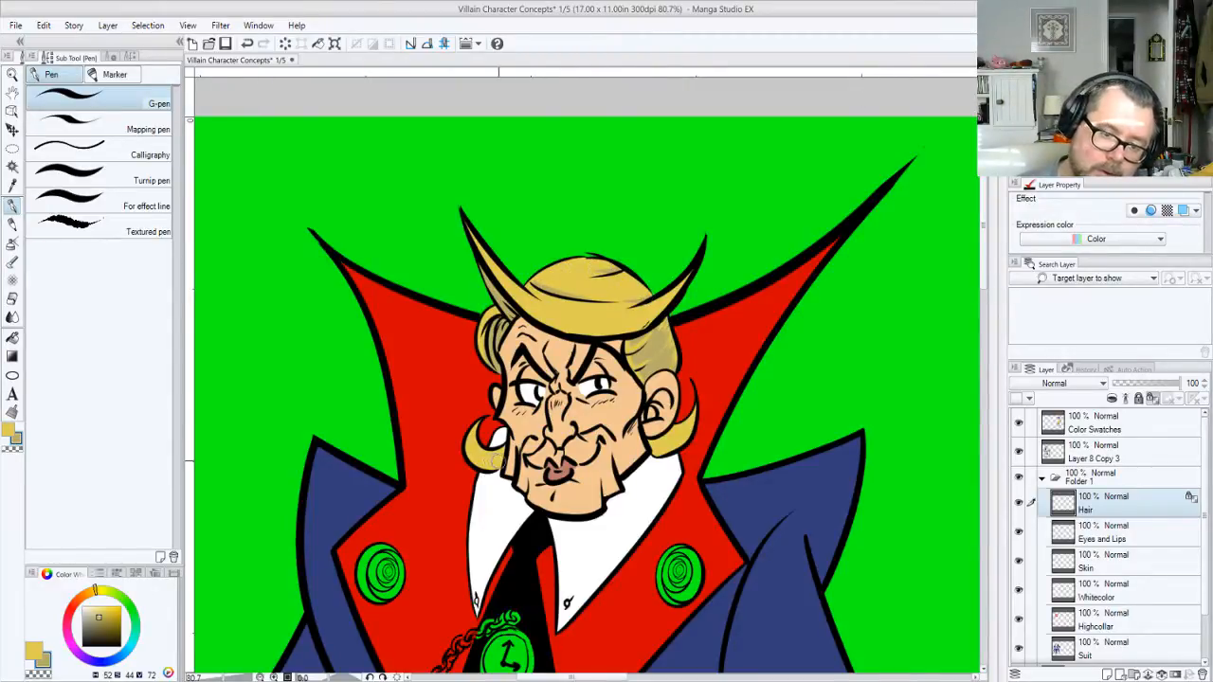
{"action": "mouse_move", "coordinate": [500, 459]}
{"action": "left_mouse_down"}
{"action": "mouse_move", "coordinate": [479, 432]}
{"action": "mouse_move", "coordinate": [512, 472]}
{"action": "left_mouse_up"}
{"action": "mouse_move", "coordinate": [678, 461]}
{"action": "left_mouse_down"}
{"action": "mouse_move", "coordinate": [658, 450]}
{"action": "mouse_move", "coordinate": [696, 408]}
{"action": "mouse_move", "coordinate": [650, 445]}
{"action": "mouse_move", "coordinate": [674, 418]}
{"action": "mouse_move", "coordinate": [662, 456]}
{"action": "left_mouse_up"}
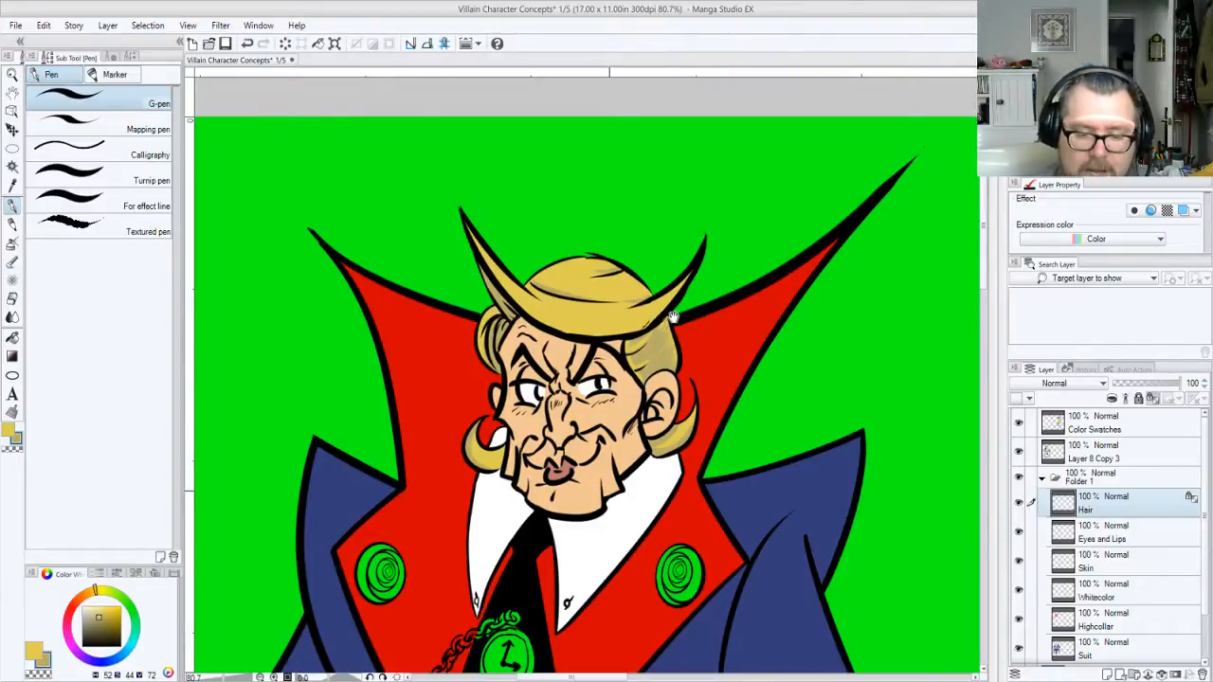
Create a new layer named Shoes and place it directly below the Suit layer inside Folder 1
{"action": "scroll", "coordinate": [671, 315], "scroll_direction": "down", "scroll_amount": 4}
{"action": "scroll", "coordinate": [671, 315], "scroll_direction": "down", "scroll_amount": 8}
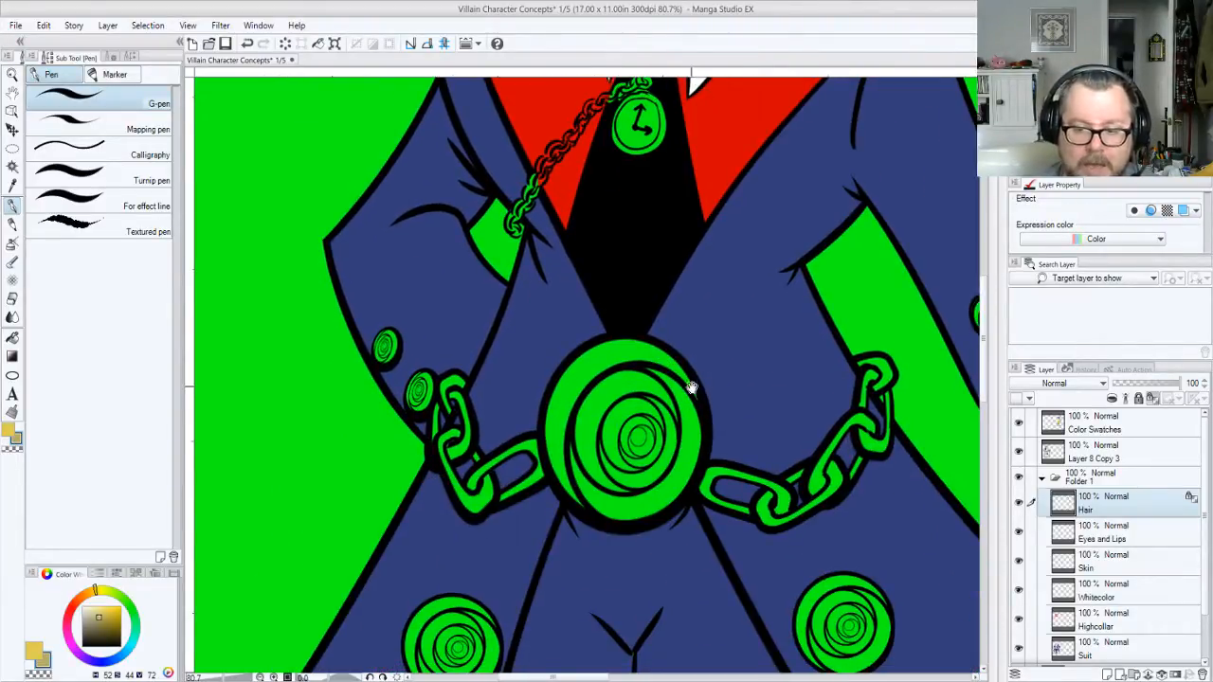
{"action": "left_click_drag", "start_coordinate": [759, 389], "coordinate": [726, 405]}
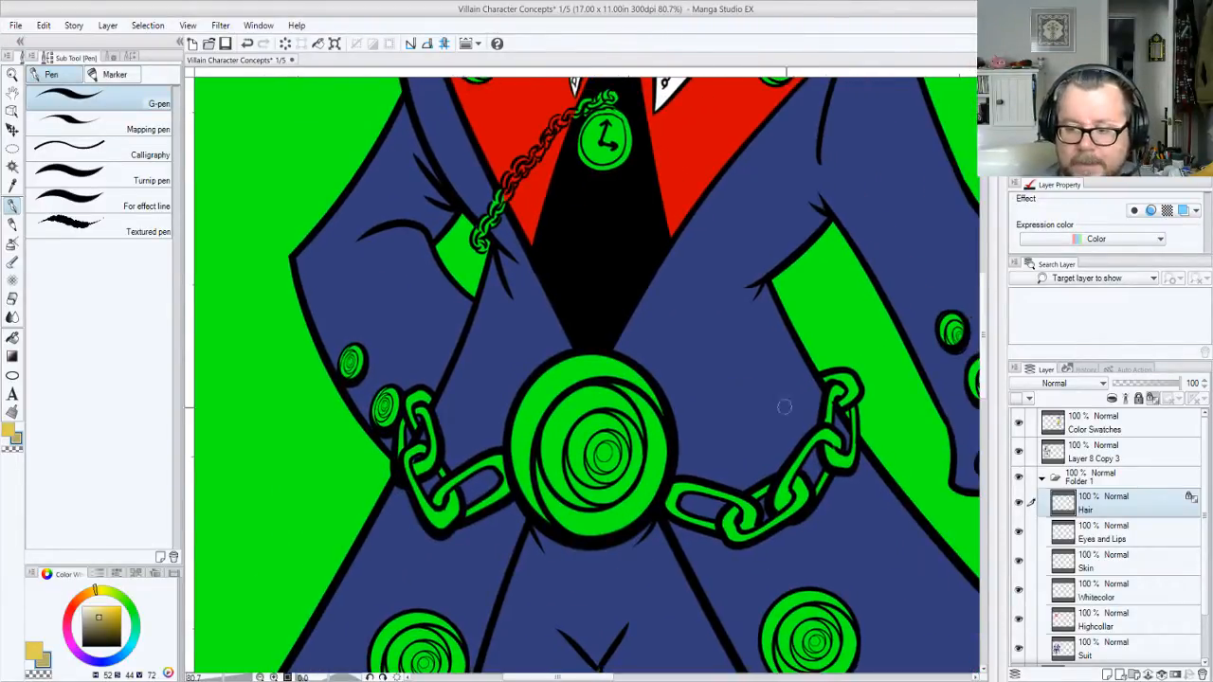
{"action": "scroll", "coordinate": [1175, 493], "scroll_direction": "down", "scroll_amount": 2}
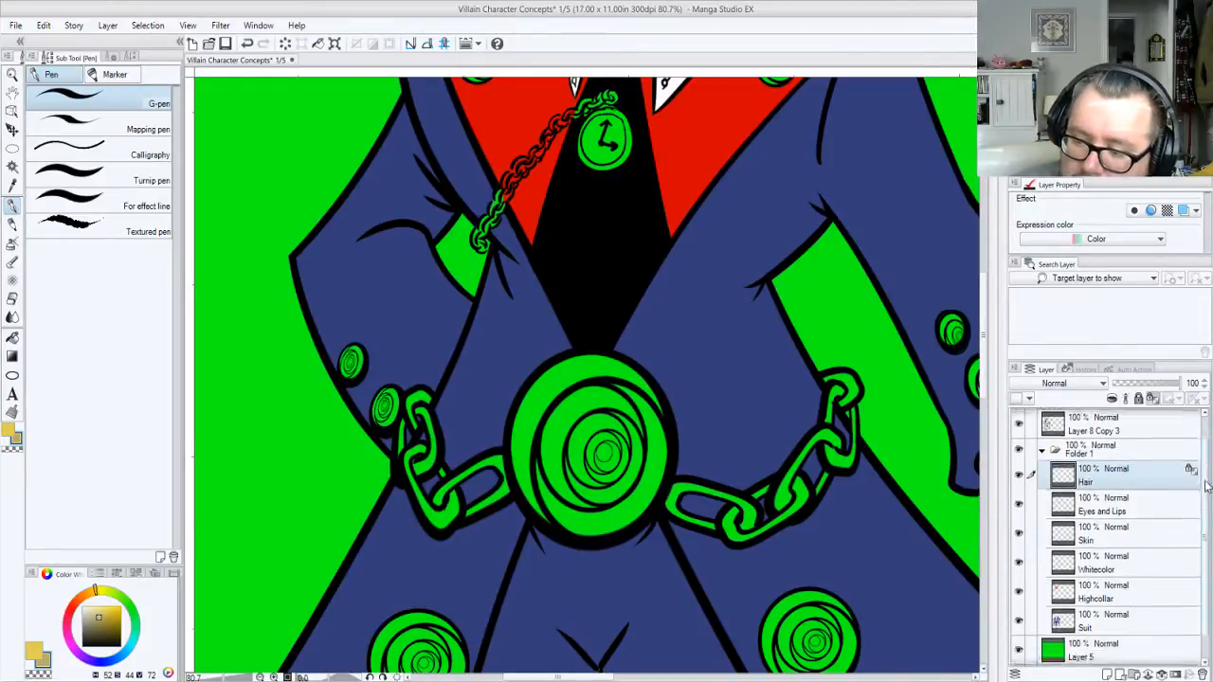
{"action": "left_click", "coordinate": [1120, 593]}
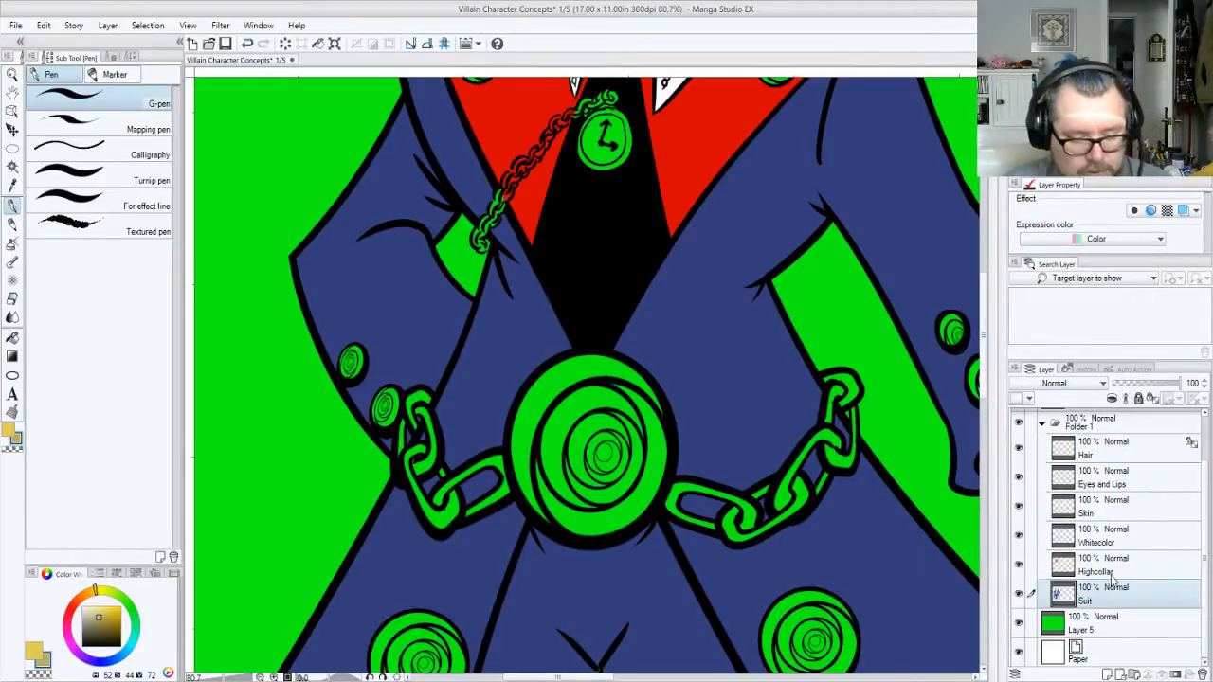
{"action": "key", "text": "ctrl+shift+n"}
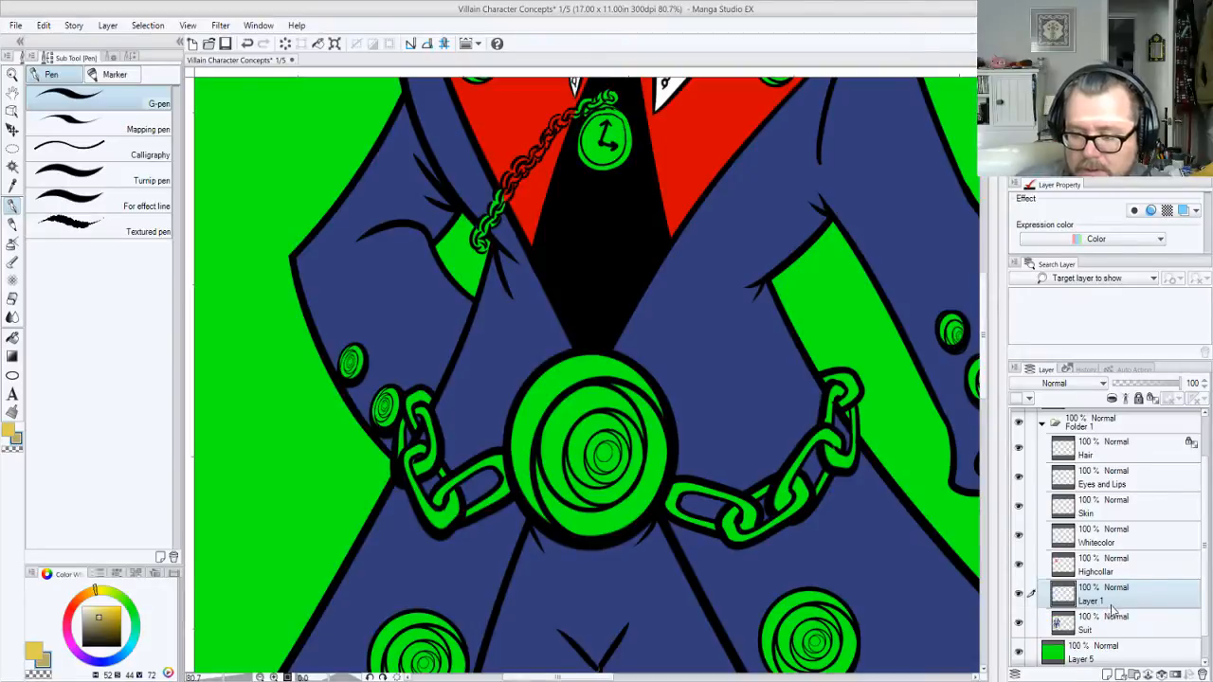
{"action": "mouse_move", "coordinate": [1099, 631]}
{"action": "left_mouse_down"}
{"action": "mouse_move", "coordinate": [1104, 592]}
{"action": "mouse_move", "coordinate": [1095, 615]}
{"action": "left_mouse_up"}
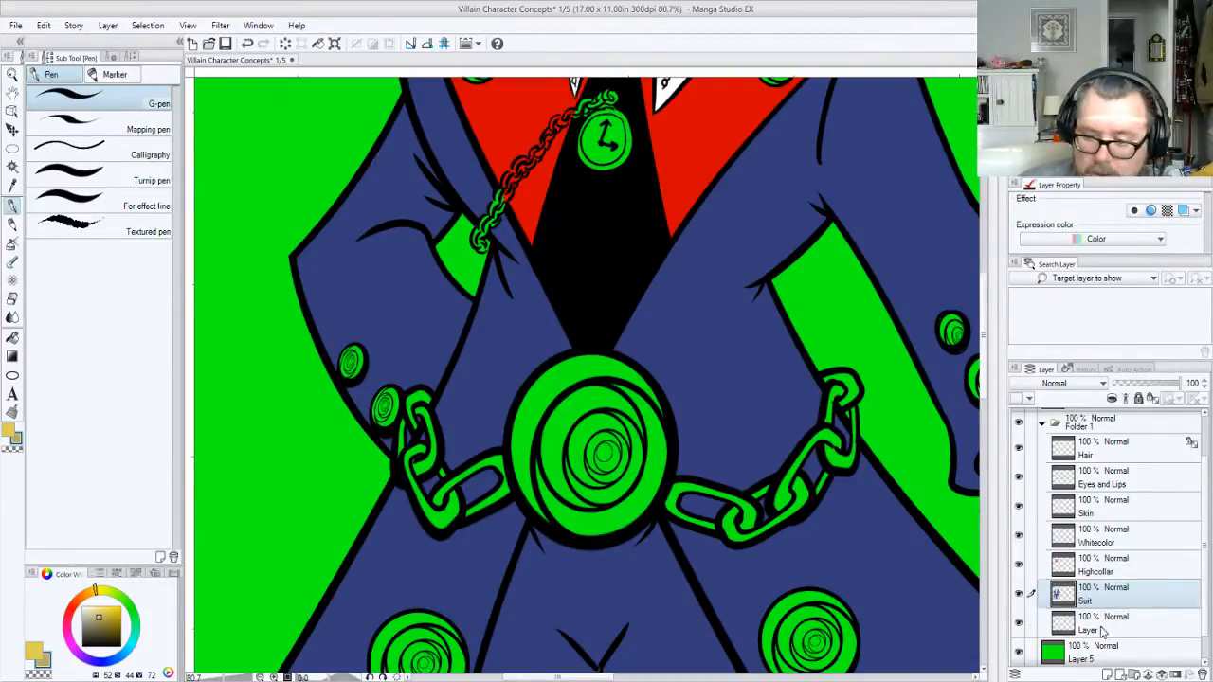
{"action": "left_click", "coordinate": [1100, 626]}
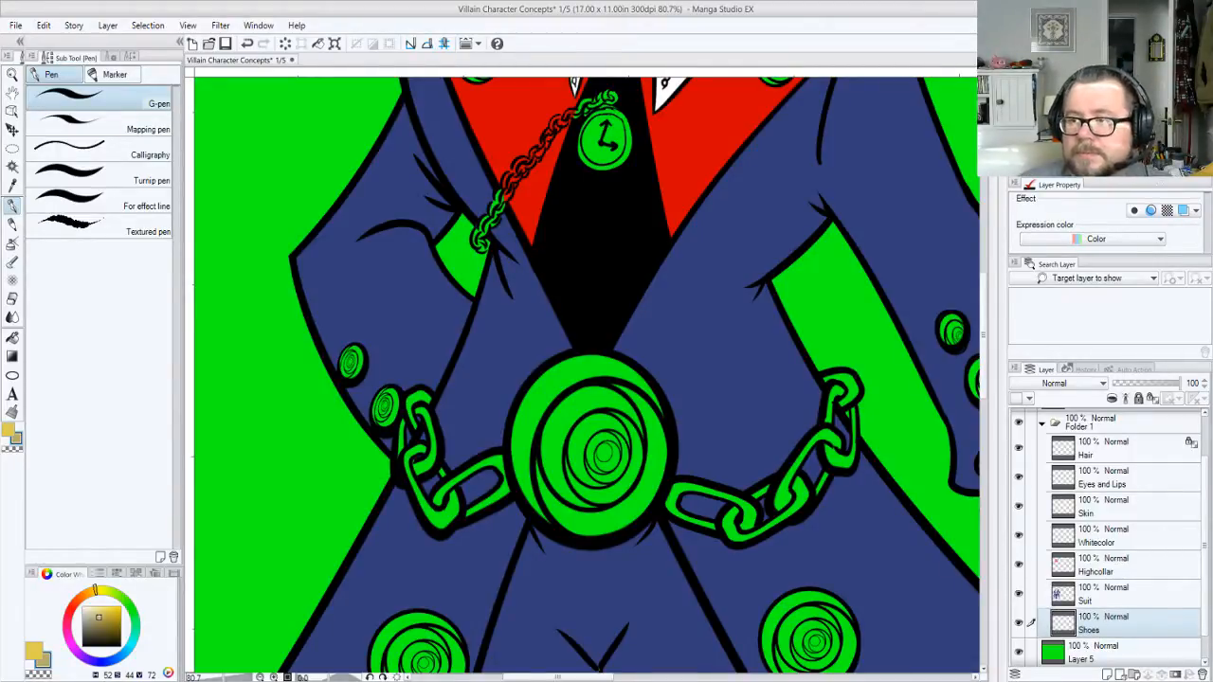
Sample the dark brown Shoes swatch as the secondary color, keeping the golden hair color as the main color
{"action": "left_click", "coordinate": [1128, 109]}
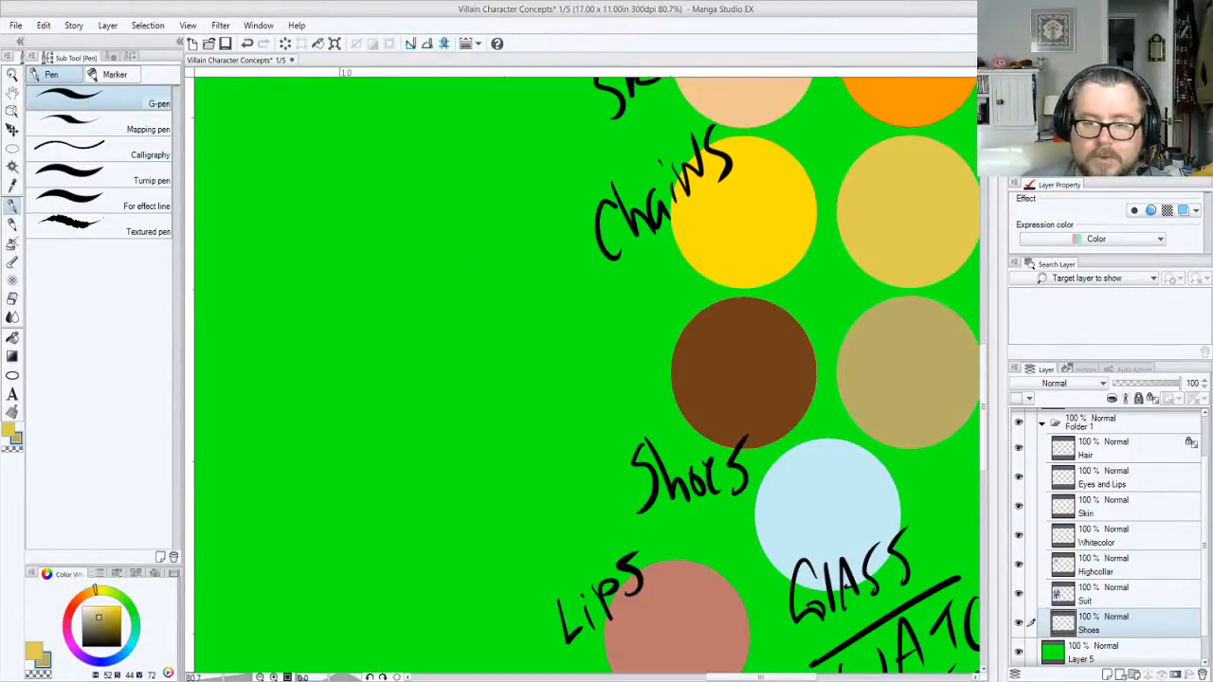
{"action": "left_click", "coordinate": [744, 387], "text": "alt"}
{"action": "left_click", "coordinate": [1125, 112]}
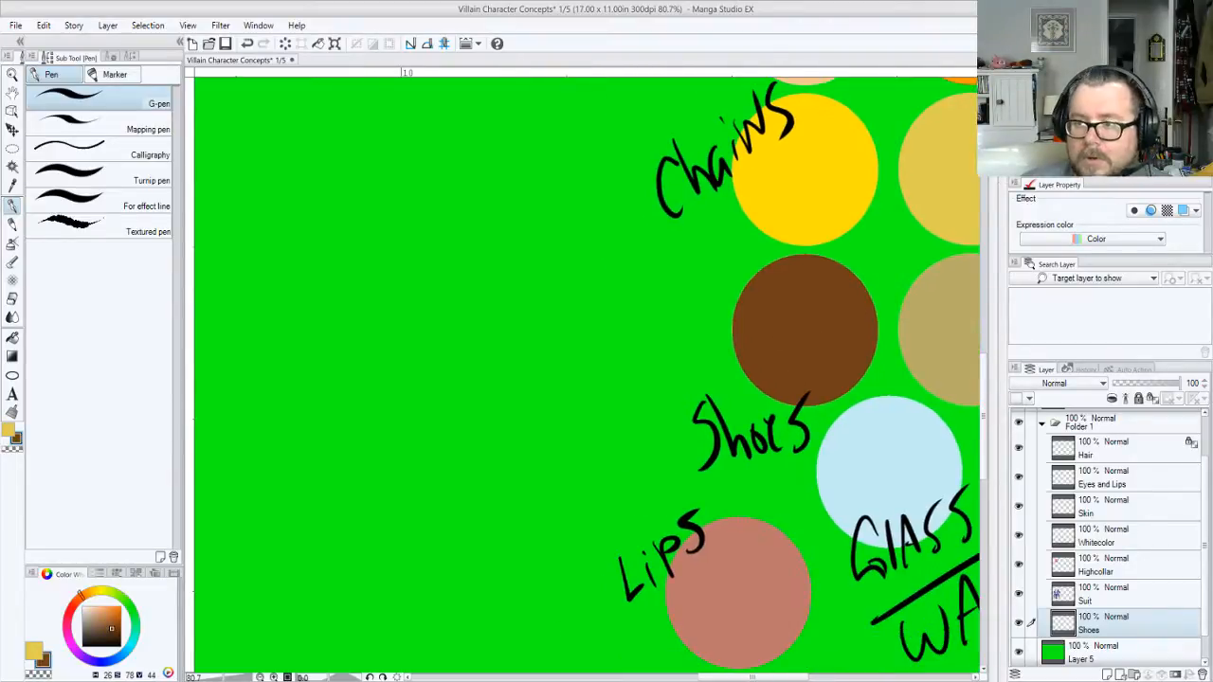
{"action": "left_click", "coordinate": [1122, 117]}
{"action": "left_click", "coordinate": [1114, 133]}
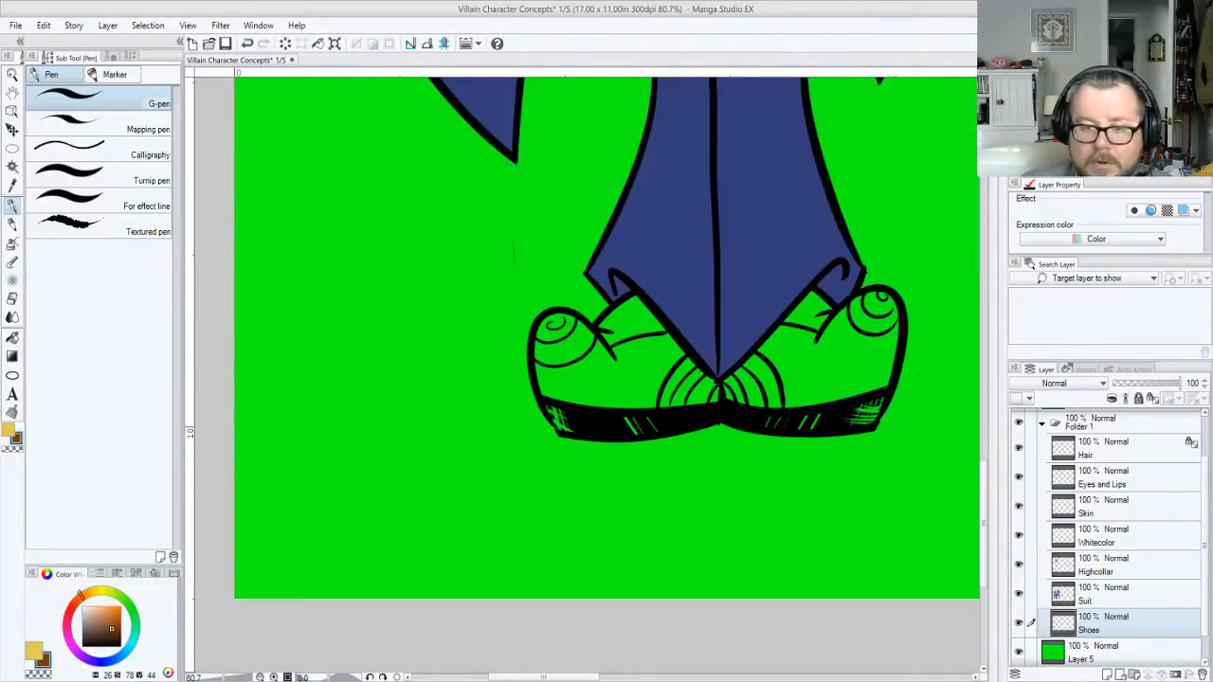
Fill all enclosed areas of both shoes with the dark brown on the Shoes layer, referring to other layers
{"action": "key", "text": "g"}
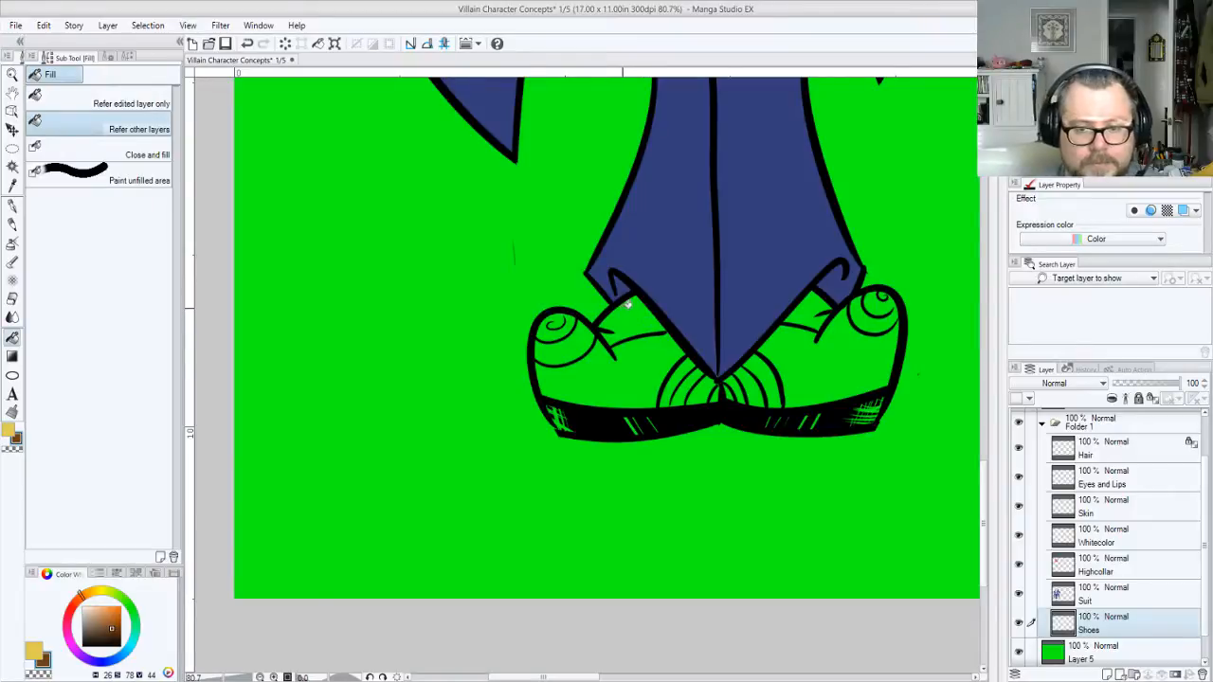
{"action": "left_click", "coordinate": [641, 356]}
{"action": "left_click", "coordinate": [555, 349]}
{"action": "left_click", "coordinate": [571, 328]}
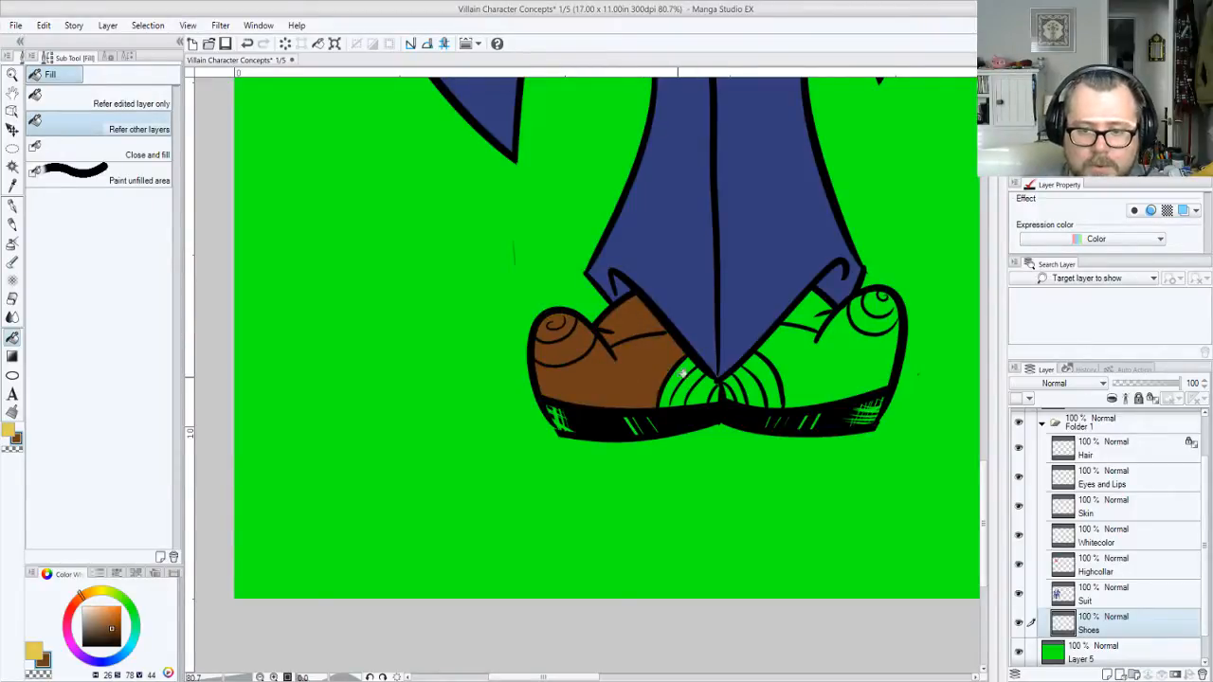
{"action": "mouse_move", "coordinate": [684, 376]}
{"action": "left_mouse_down"}
{"action": "mouse_move", "coordinate": [746, 385]}
{"action": "mouse_move", "coordinate": [813, 314]}
{"action": "mouse_move", "coordinate": [887, 295]}
{"action": "left_mouse_up"}
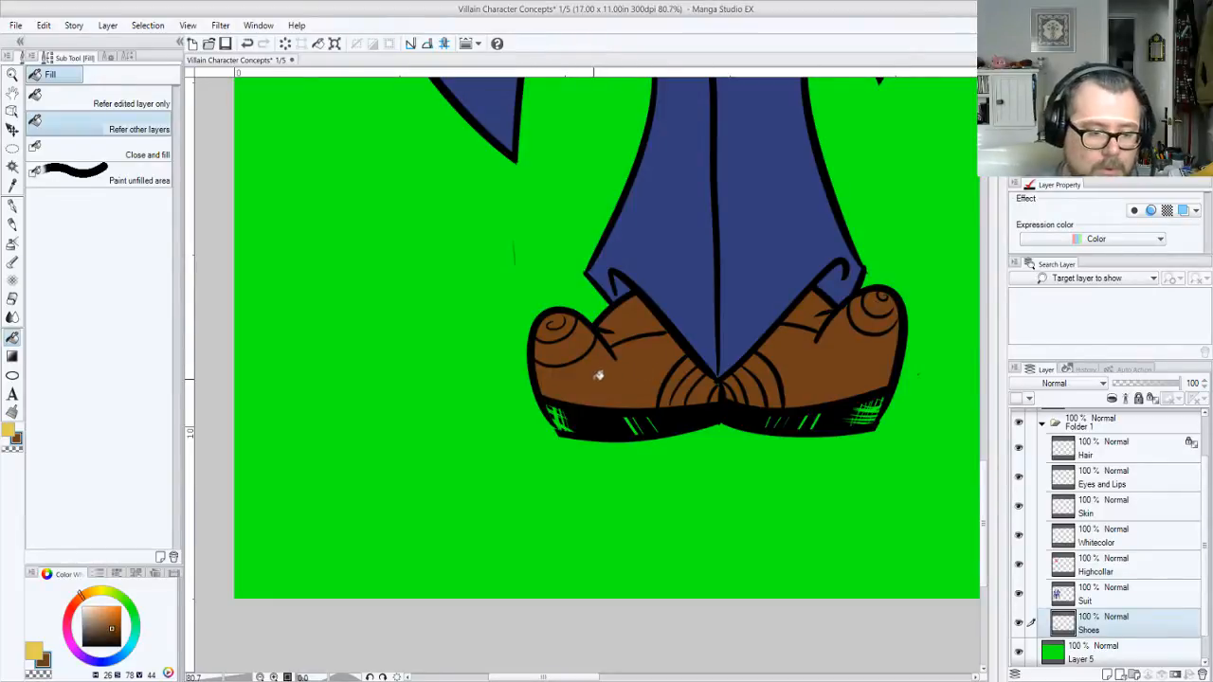
Paint the unfilled gaps in the hatching of both shoe soles brown with the G-pen
{"action": "key", "text": "p"}
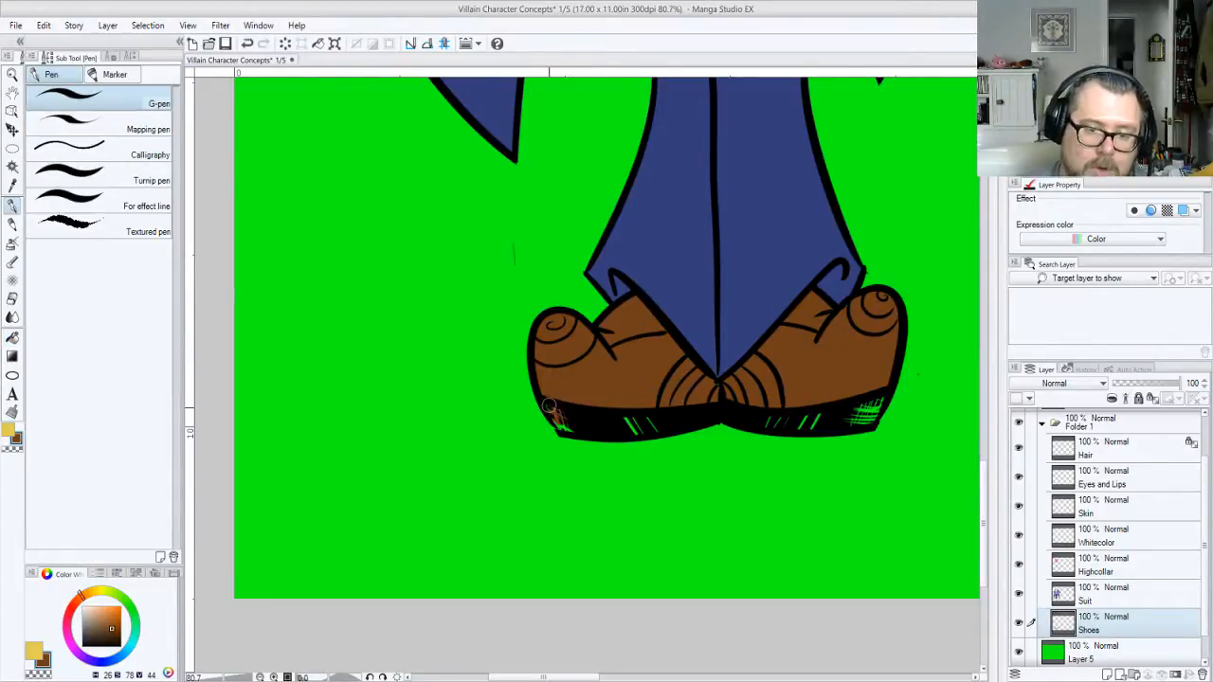
{"action": "mouse_move", "coordinate": [550, 406]}
{"action": "left_mouse_down"}
{"action": "mouse_move", "coordinate": [566, 429]}
{"action": "mouse_move", "coordinate": [668, 425]}
{"action": "left_mouse_up"}
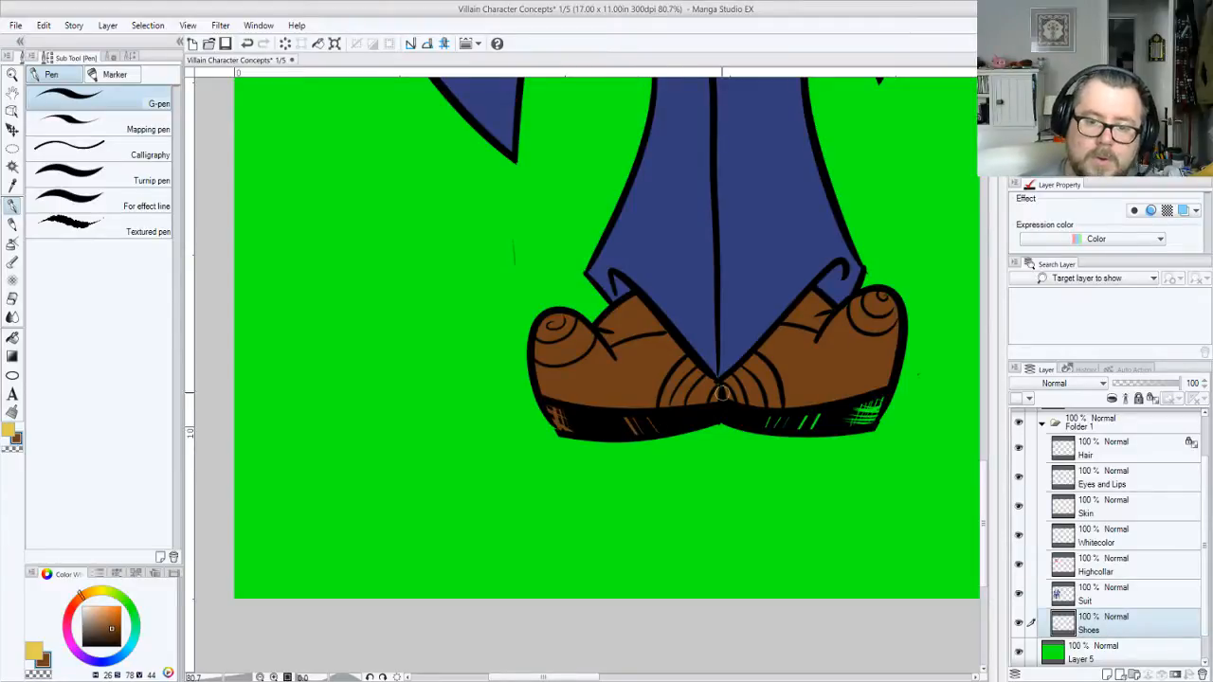
{"action": "mouse_move", "coordinate": [751, 418]}
{"action": "left_mouse_down"}
{"action": "mouse_move", "coordinate": [872, 415]}
{"action": "mouse_move", "coordinate": [871, 402]}
{"action": "left_mouse_up"}
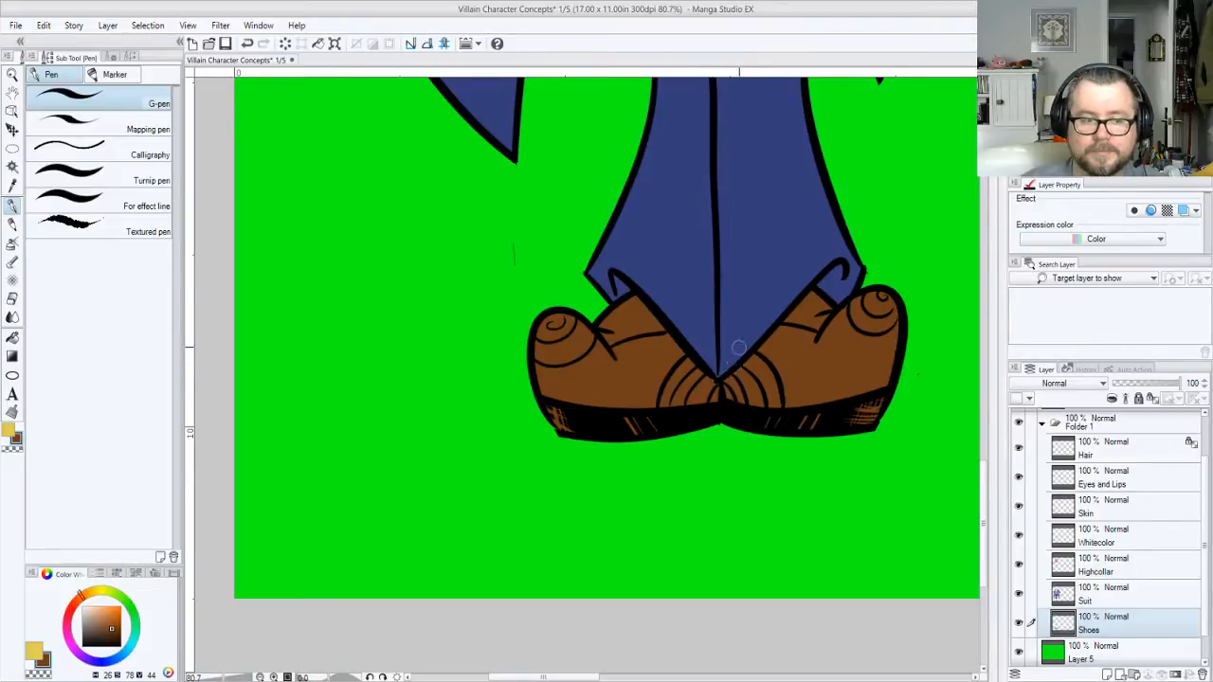
Sample the suit's blue as the main color and the shoe brown as the secondary color, ending on the Shoes layer
{"action": "left_click", "coordinate": [762, 271], "text": "alt"}
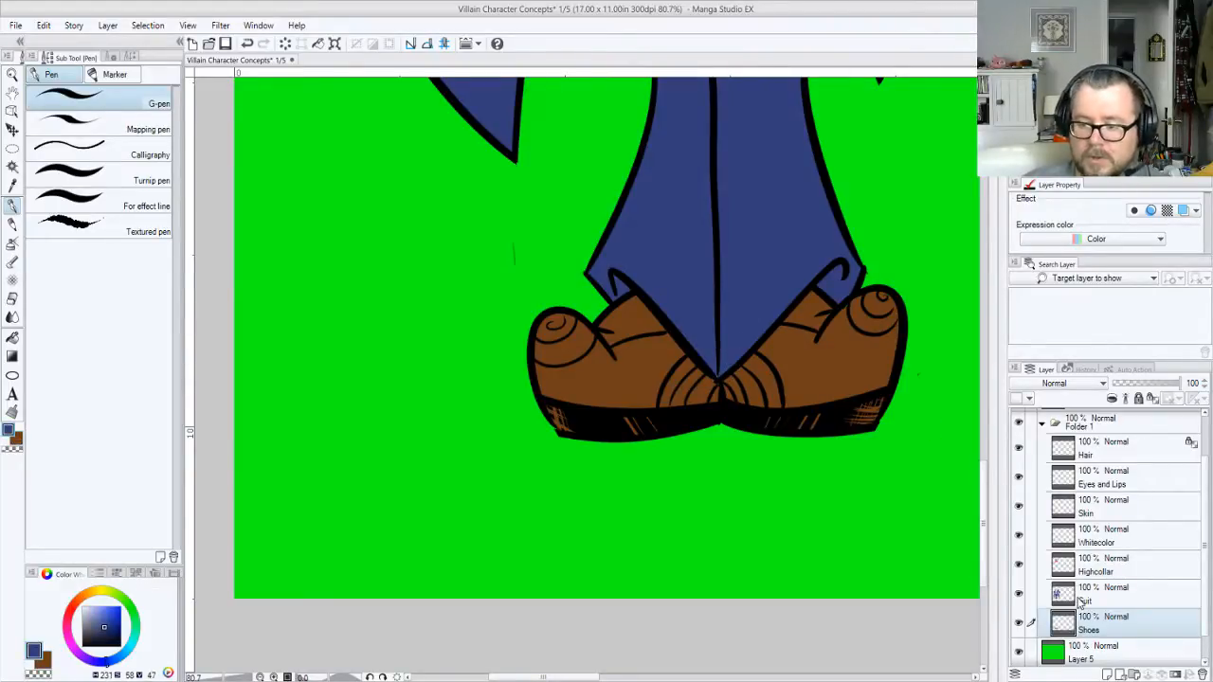
{"action": "left_click", "coordinate": [1081, 601]}
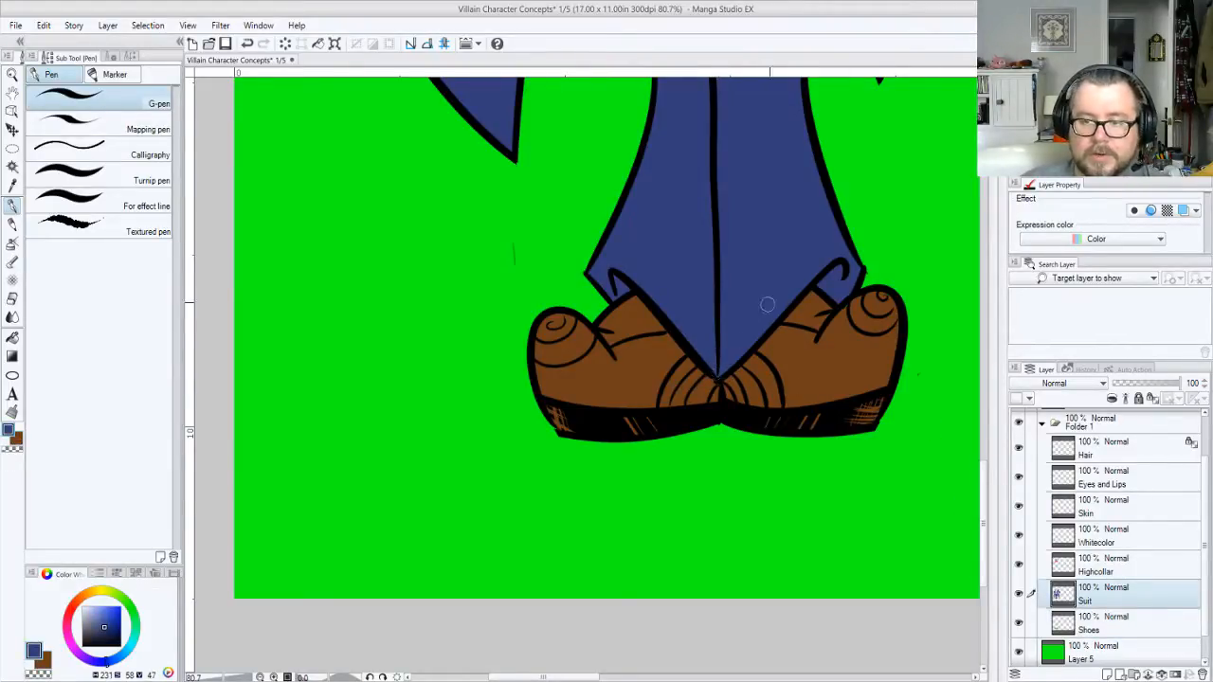
{"action": "left_click", "coordinate": [875, 362], "text": "alt"}
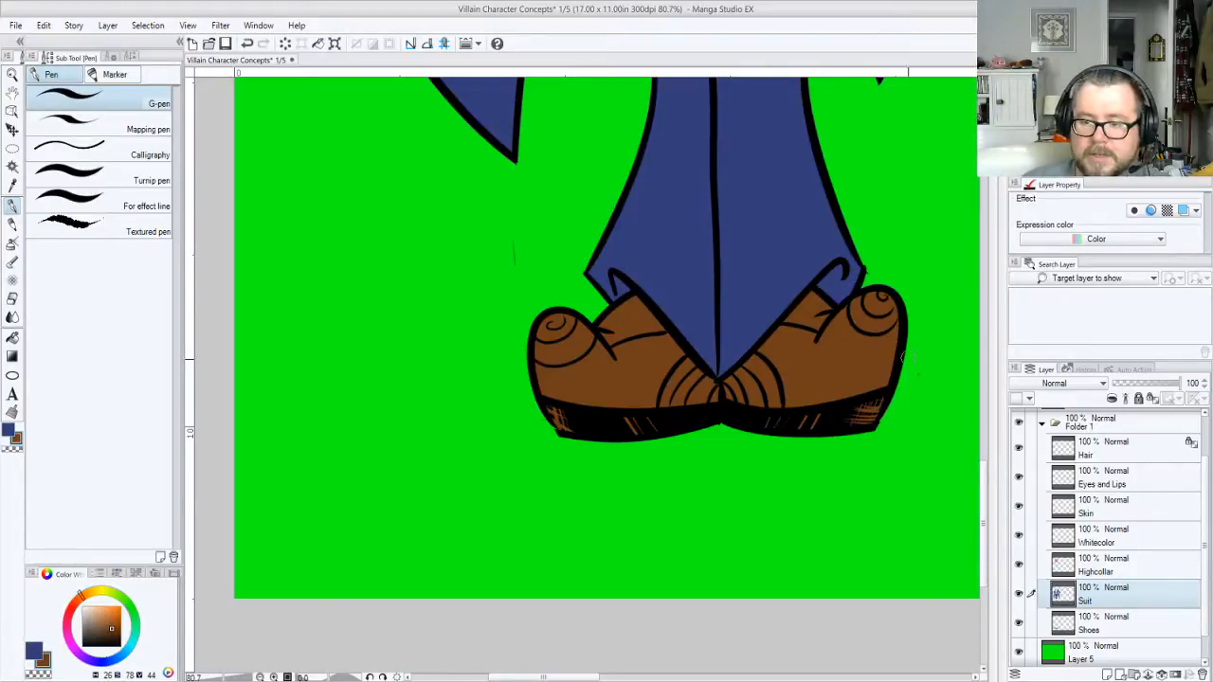
{"action": "left_click", "coordinate": [1100, 633]}
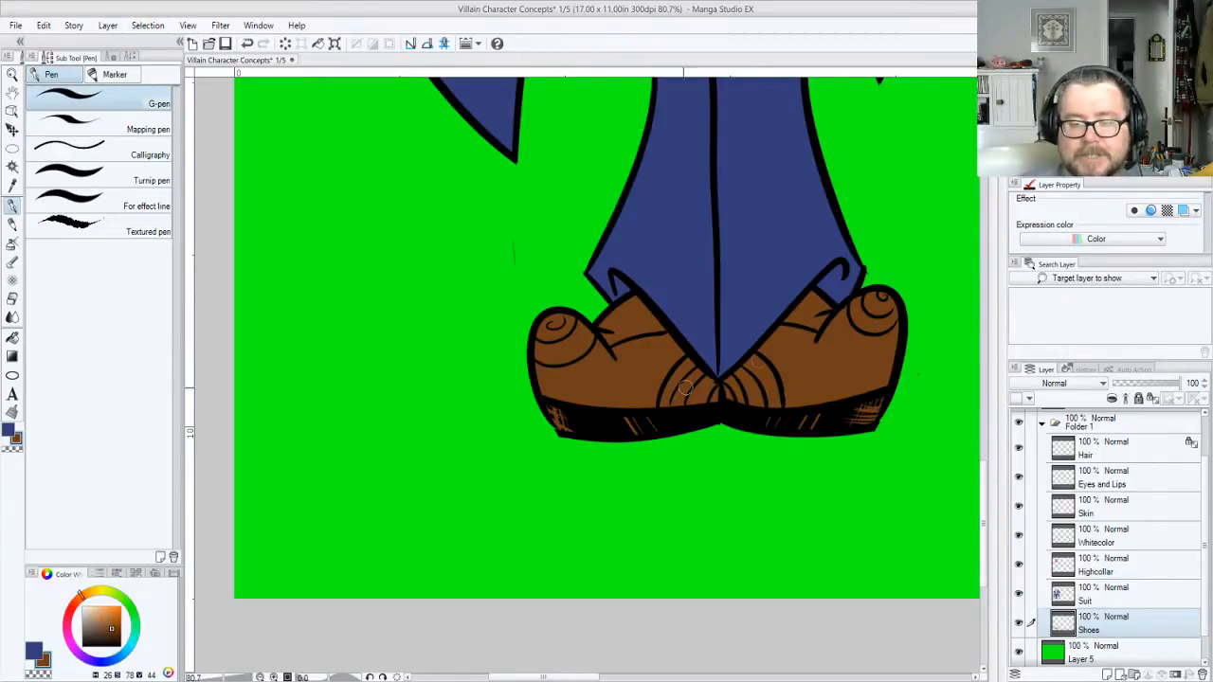
Erase the line art of both shoes on Layer 8 Copy 3 with the Hard eraser, keeping the trouser hem lines
{"action": "scroll", "coordinate": [1204, 446], "scroll_direction": "up", "scroll_amount": 2}
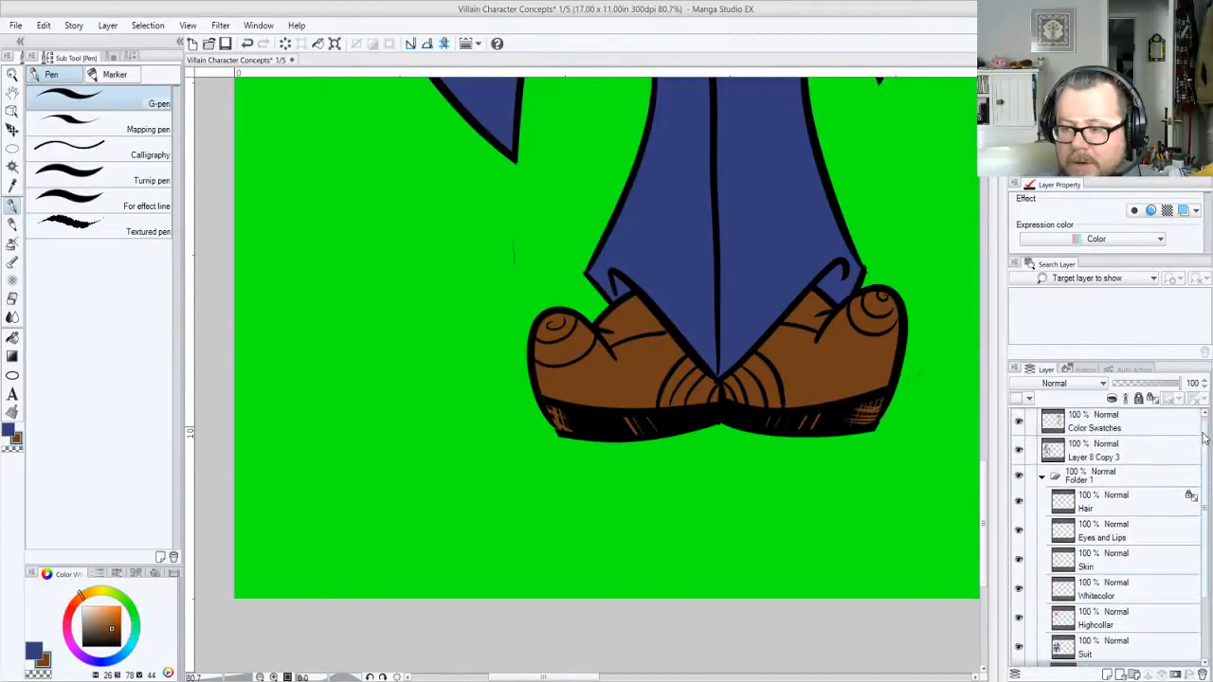
{"action": "left_click", "coordinate": [1099, 451]}
{"action": "key", "text": "e"}
{"action": "mouse_move", "coordinate": [554, 319]}
{"action": "left_mouse_down"}
{"action": "mouse_move", "coordinate": [607, 368]}
{"action": "mouse_move", "coordinate": [607, 329]}
{"action": "mouse_move", "coordinate": [574, 337]}
{"action": "mouse_move", "coordinate": [548, 298]}
{"action": "mouse_move", "coordinate": [526, 395]}
{"action": "mouse_move", "coordinate": [557, 425]}
{"action": "mouse_move", "coordinate": [563, 387]}
{"action": "mouse_move", "coordinate": [606, 427]}
{"action": "left_mouse_up"}
{"action": "mouse_move", "coordinate": [633, 354]}
{"action": "left_mouse_down"}
{"action": "mouse_move", "coordinate": [645, 332]}
{"action": "mouse_move", "coordinate": [661, 334]}
{"action": "left_mouse_up"}
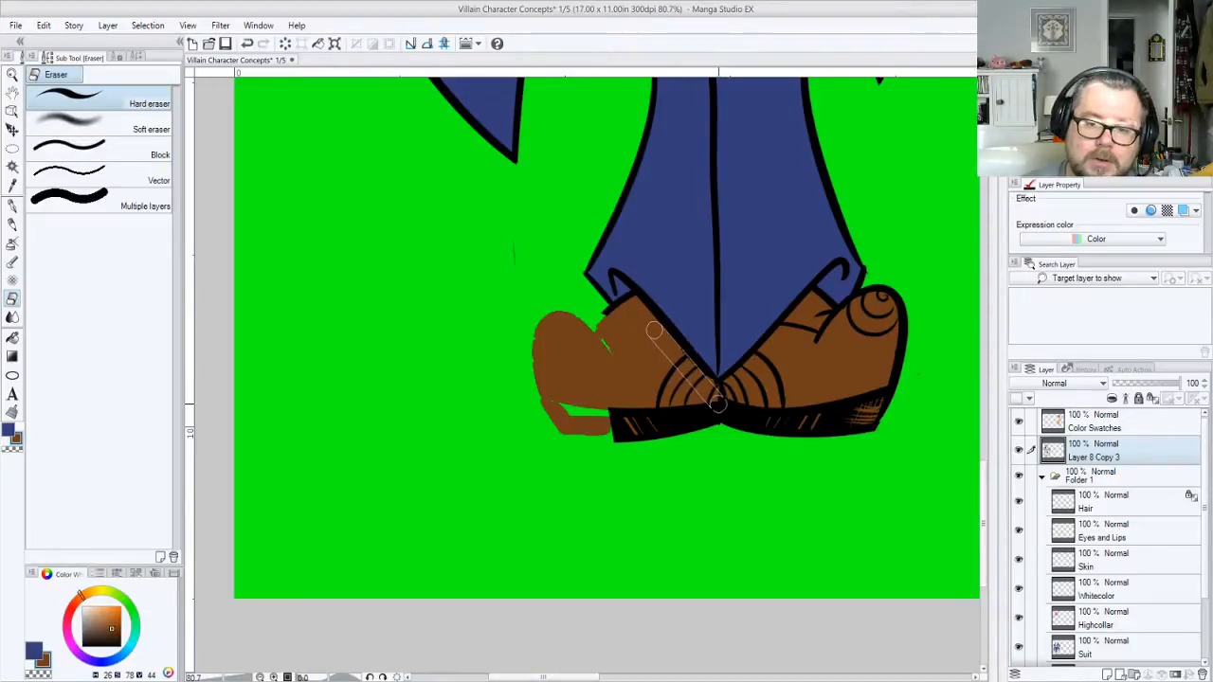
{"action": "mouse_move", "coordinate": [716, 396]}
{"action": "left_mouse_down"}
{"action": "mouse_move", "coordinate": [682, 373]}
{"action": "mouse_move", "coordinate": [714, 435]}
{"action": "mouse_move", "coordinate": [656, 372]}
{"action": "mouse_move", "coordinate": [686, 453]}
{"action": "mouse_move", "coordinate": [660, 411]}
{"action": "mouse_move", "coordinate": [646, 429]}
{"action": "mouse_move", "coordinate": [654, 459]}
{"action": "mouse_move", "coordinate": [633, 416]}
{"action": "mouse_move", "coordinate": [634, 445]}
{"action": "mouse_move", "coordinate": [614, 378]}
{"action": "mouse_move", "coordinate": [614, 433]}
{"action": "left_mouse_up"}
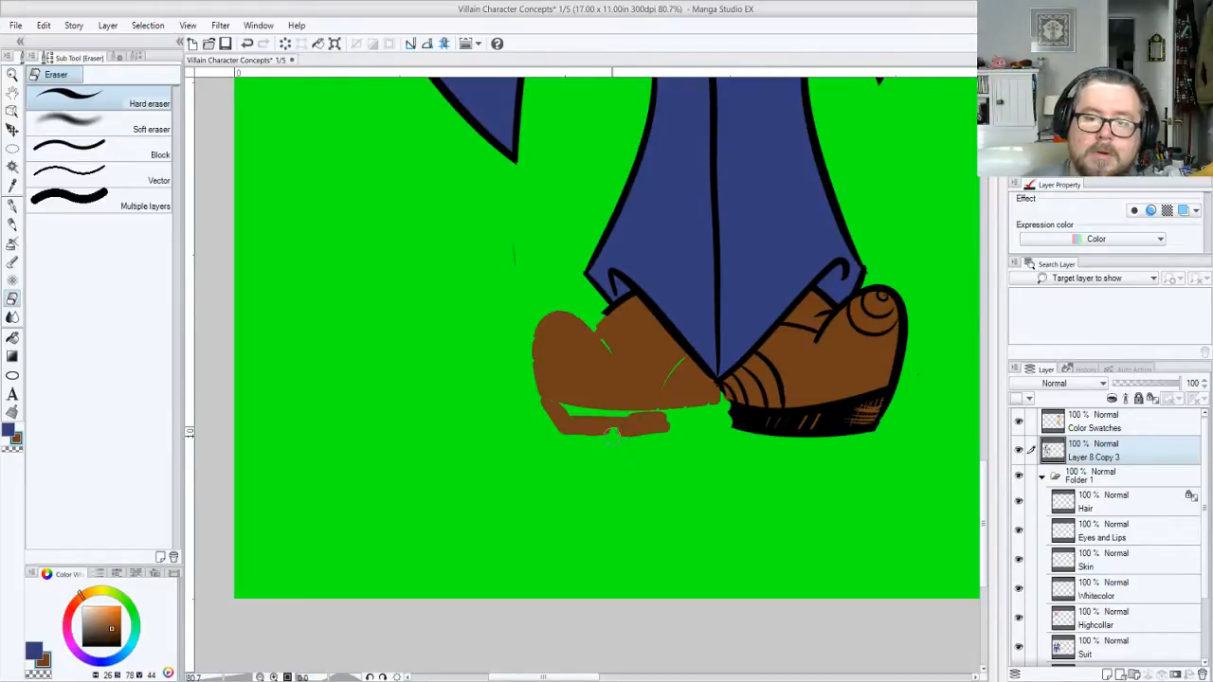
{"action": "mouse_move", "coordinate": [806, 300]}
{"action": "left_mouse_down"}
{"action": "mouse_move", "coordinate": [839, 304]}
{"action": "mouse_move", "coordinate": [829, 312]}
{"action": "mouse_move", "coordinate": [876, 287]}
{"action": "mouse_move", "coordinate": [863, 294]}
{"action": "mouse_move", "coordinate": [896, 305]}
{"action": "mouse_move", "coordinate": [851, 420]}
{"action": "mouse_move", "coordinate": [910, 384]}
{"action": "mouse_move", "coordinate": [781, 454]}
{"action": "mouse_move", "coordinate": [825, 382]}
{"action": "mouse_move", "coordinate": [815, 456]}
{"action": "mouse_move", "coordinate": [808, 413]}
{"action": "mouse_move", "coordinate": [755, 448]}
{"action": "mouse_move", "coordinate": [781, 387]}
{"action": "mouse_move", "coordinate": [727, 442]}
{"action": "mouse_move", "coordinate": [764, 358]}
{"action": "mouse_move", "coordinate": [727, 390]}
{"action": "mouse_move", "coordinate": [762, 356]}
{"action": "mouse_move", "coordinate": [707, 397]}
{"action": "mouse_move", "coordinate": [746, 371]}
{"action": "mouse_move", "coordinate": [741, 389]}
{"action": "mouse_move", "coordinate": [800, 323]}
{"action": "mouse_move", "coordinate": [781, 337]}
{"action": "mouse_move", "coordinate": [787, 325]}
{"action": "mouse_move", "coordinate": [818, 315]}
{"action": "mouse_move", "coordinate": [817, 343]}
{"action": "mouse_move", "coordinate": [884, 297]}
{"action": "mouse_move", "coordinate": [880, 335]}
{"action": "left_mouse_up"}
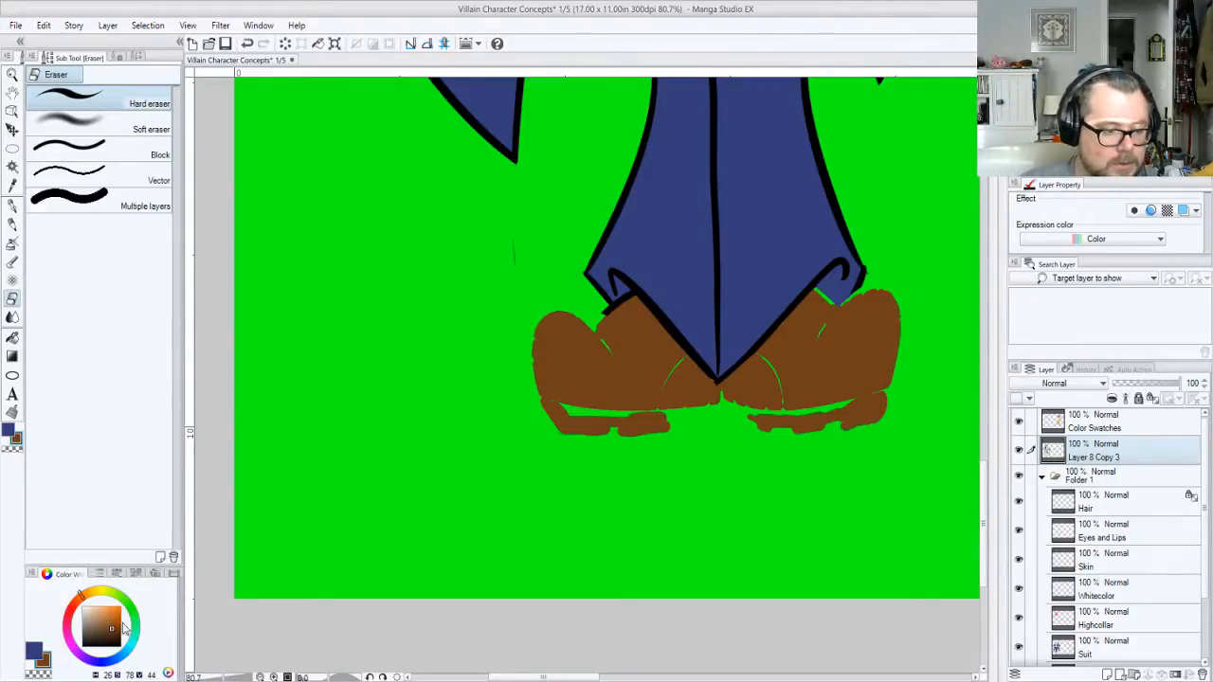
Create a new layer above Layer 8 Copy 3 and choose a bright sky blue with the Lighter pencil
{"action": "left_click_drag", "start_coordinate": [120, 635], "coordinate": [141, 664]}
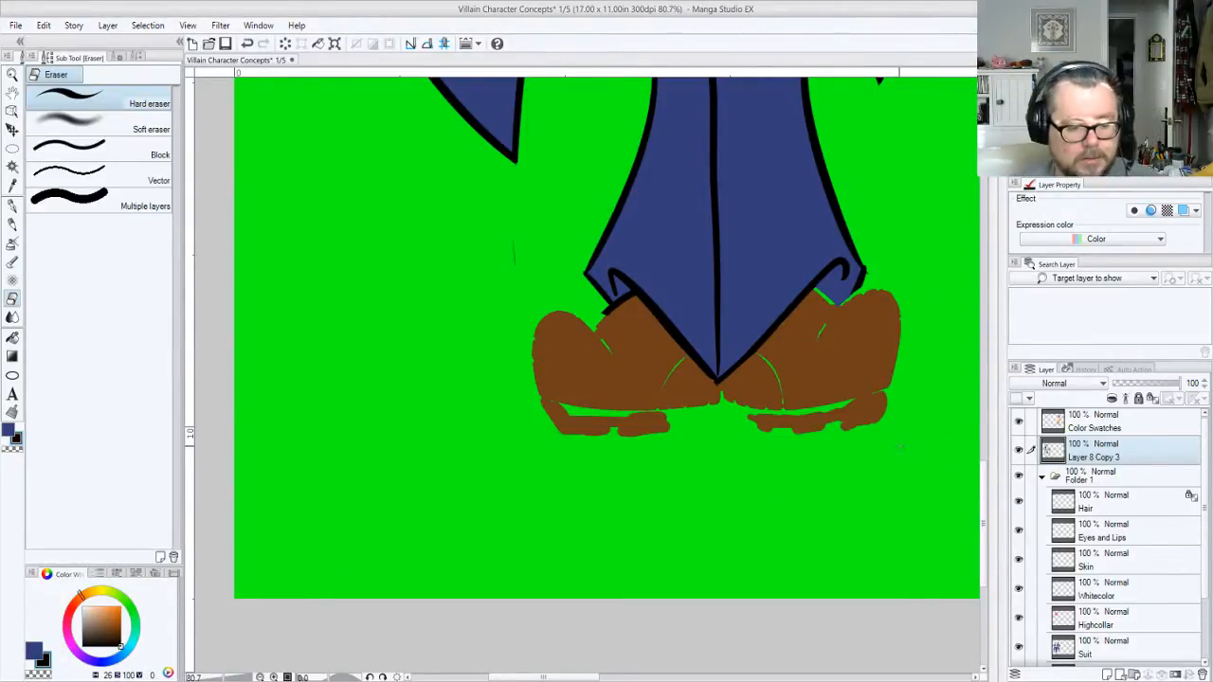
{"action": "key", "text": "ctrl+shift+n"}
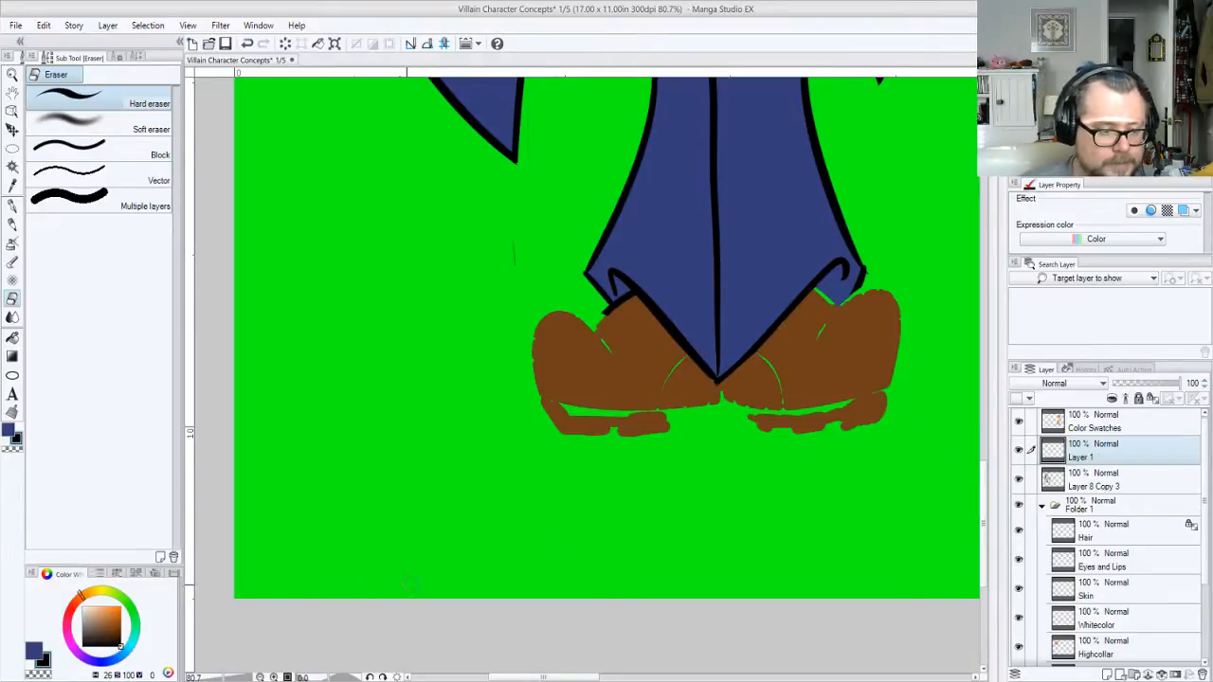
{"action": "left_click_drag", "start_coordinate": [128, 661], "coordinate": [133, 595]}
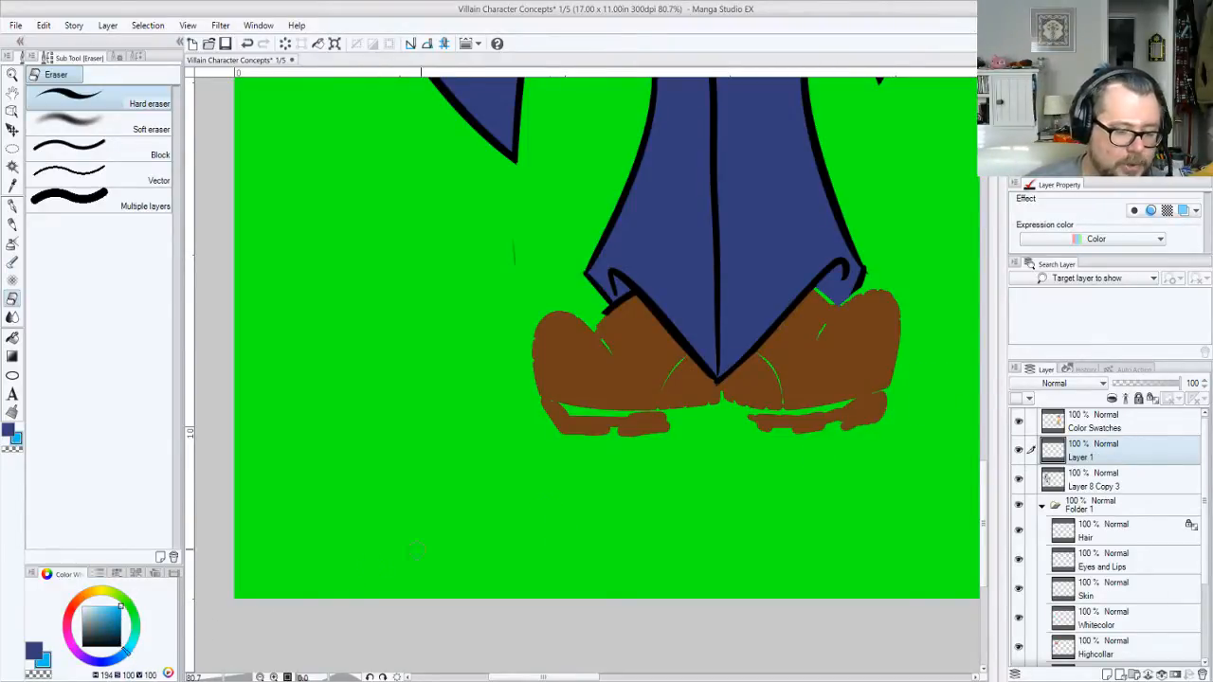
{"action": "key", "text": "p"}
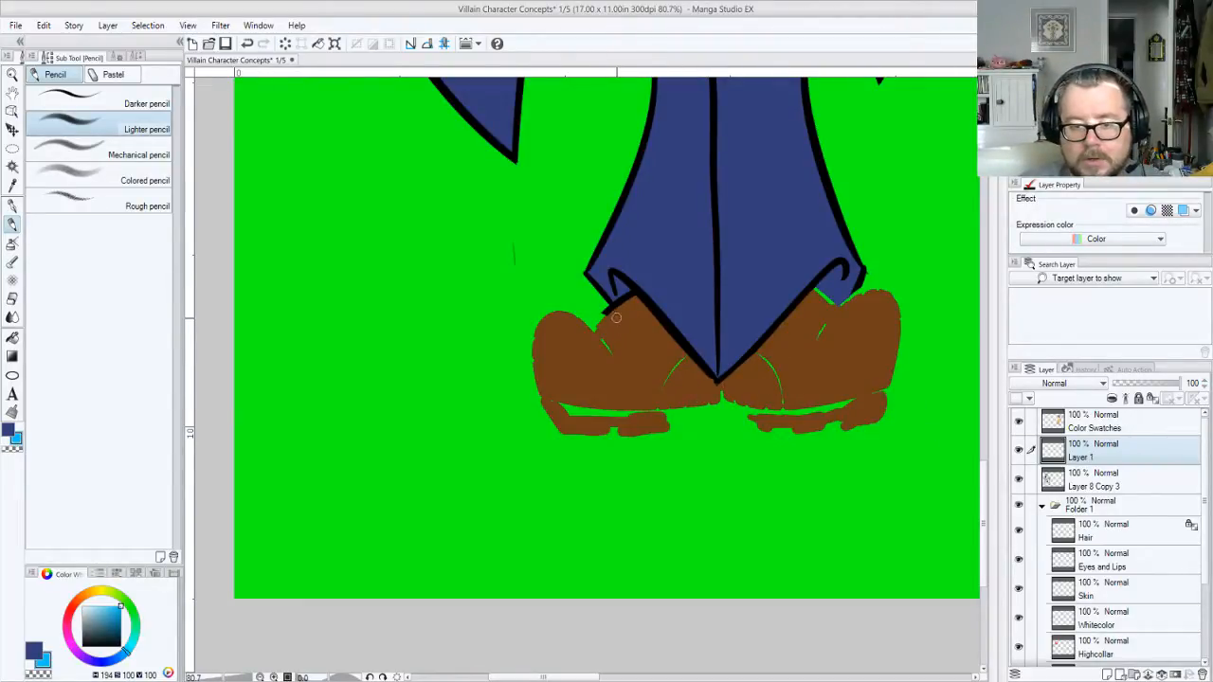
Add another new layer and place it between Layer 8 Copy 3 and Folder 1
{"action": "left_click", "coordinate": [1116, 509]}
{"action": "left_click", "coordinate": [1104, 485]}
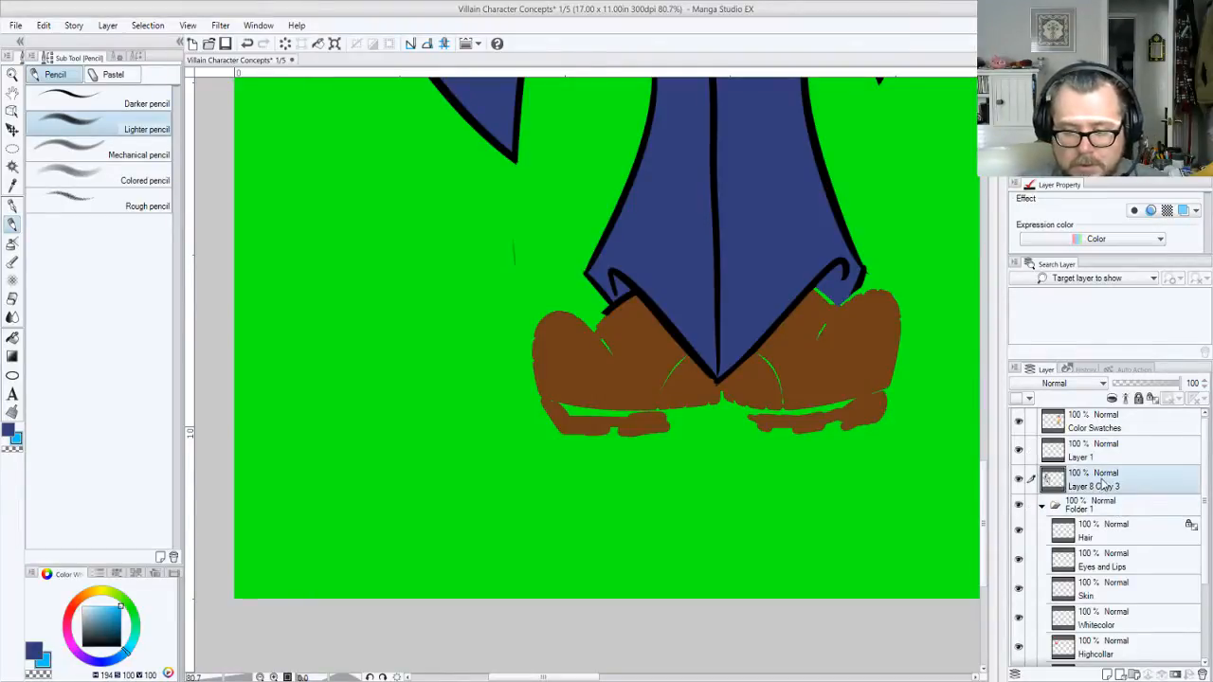
{"action": "key", "text": "ctrl+shift+n"}
{"action": "left_click_drag", "start_coordinate": [1103, 485], "coordinate": [1103, 526]}
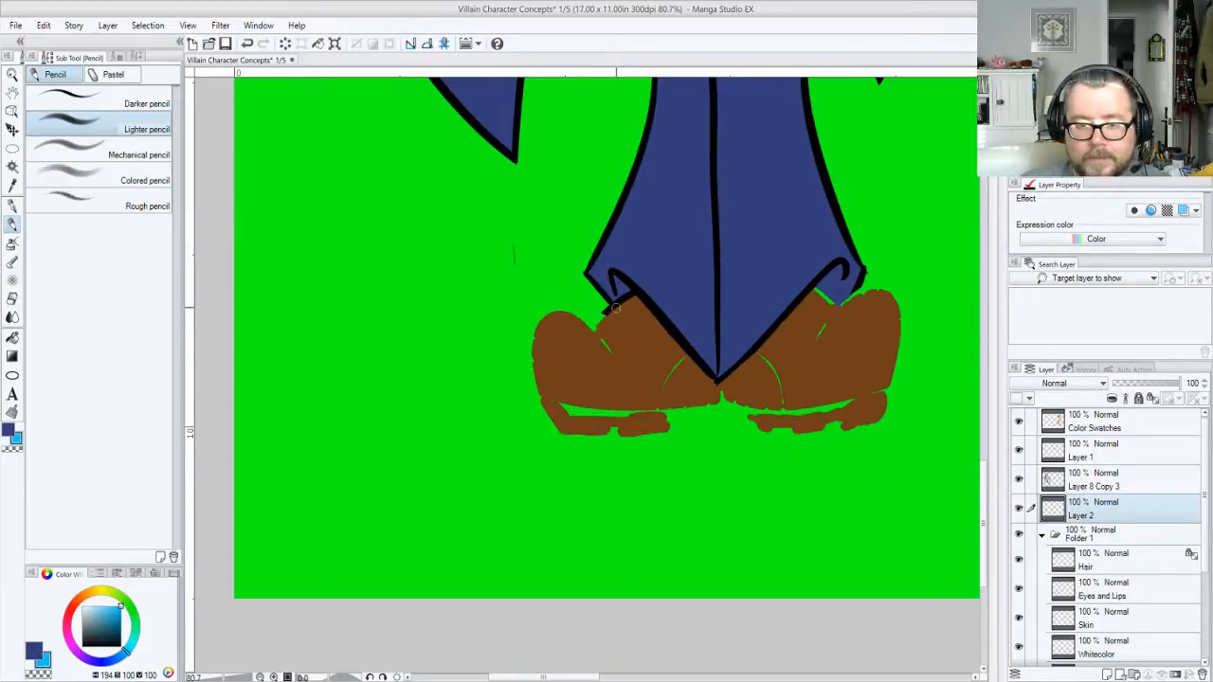
Sketch the left shoe's new pointed-toe outline and the right shoe's upper edge in sky blue
{"action": "mouse_move", "coordinate": [610, 312]}
{"action": "left_mouse_down"}
{"action": "mouse_move", "coordinate": [537, 345]}
{"action": "mouse_move", "coordinate": [536, 328]}
{"action": "mouse_move", "coordinate": [511, 329]}
{"action": "mouse_move", "coordinate": [539, 339]}
{"action": "mouse_move", "coordinate": [563, 320]}
{"action": "mouse_move", "coordinate": [509, 334]}
{"action": "mouse_move", "coordinate": [482, 319]}
{"action": "mouse_move", "coordinate": [554, 355]}
{"action": "mouse_move", "coordinate": [485, 378]}
{"action": "left_mouse_up"}
{"action": "mouse_move", "coordinate": [554, 410]}
{"action": "left_mouse_down"}
{"action": "mouse_move", "coordinate": [654, 382]}
{"action": "mouse_move", "coordinate": [680, 401]}
{"action": "mouse_move", "coordinate": [685, 390]}
{"action": "mouse_move", "coordinate": [722, 404]}
{"action": "left_mouse_up"}
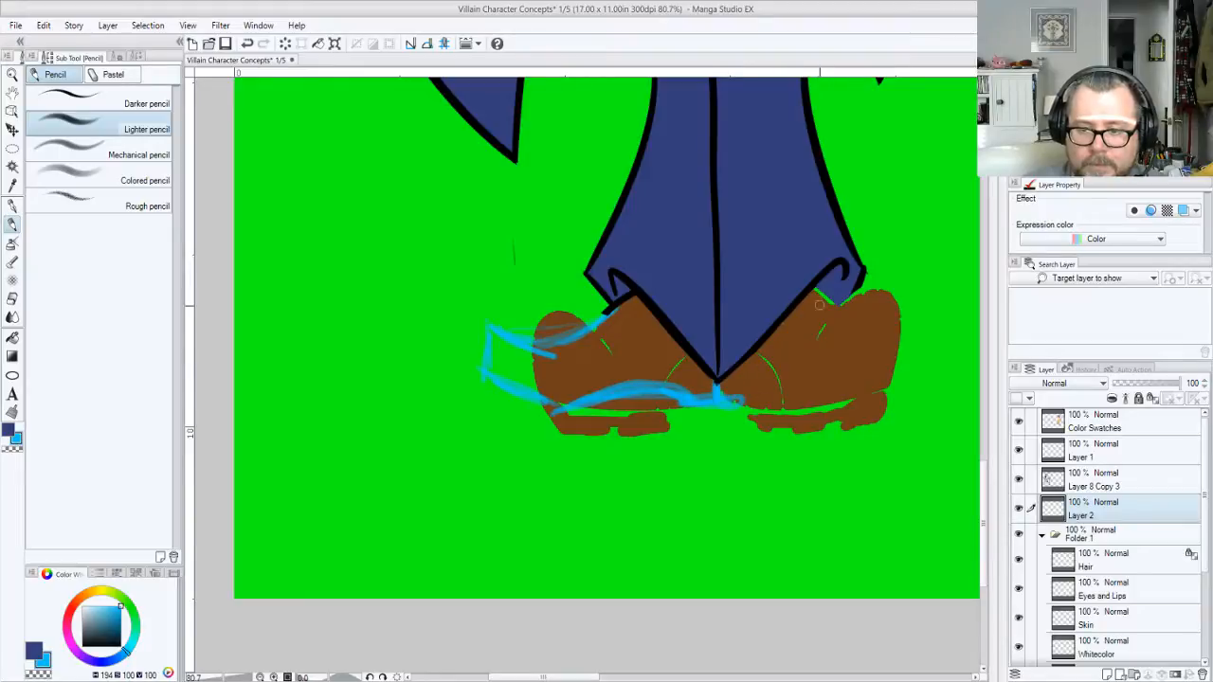
{"action": "mouse_move", "coordinate": [813, 296]}
{"action": "left_mouse_down"}
{"action": "mouse_move", "coordinate": [856, 330]}
{"action": "mouse_move", "coordinate": [946, 330]}
{"action": "mouse_move", "coordinate": [860, 338]}
{"action": "mouse_move", "coordinate": [881, 341]}
{"action": "mouse_move", "coordinate": [847, 368]}
{"action": "left_mouse_up"}
Sketch the lace openings with crossed laces on both shoes, redrawing the left opening's lower edge
{"action": "mouse_move", "coordinate": [557, 364]}
{"action": "left_mouse_down"}
{"action": "mouse_move", "coordinate": [586, 370]}
{"action": "mouse_move", "coordinate": [603, 345]}
{"action": "mouse_move", "coordinate": [661, 320]}
{"action": "left_mouse_up"}
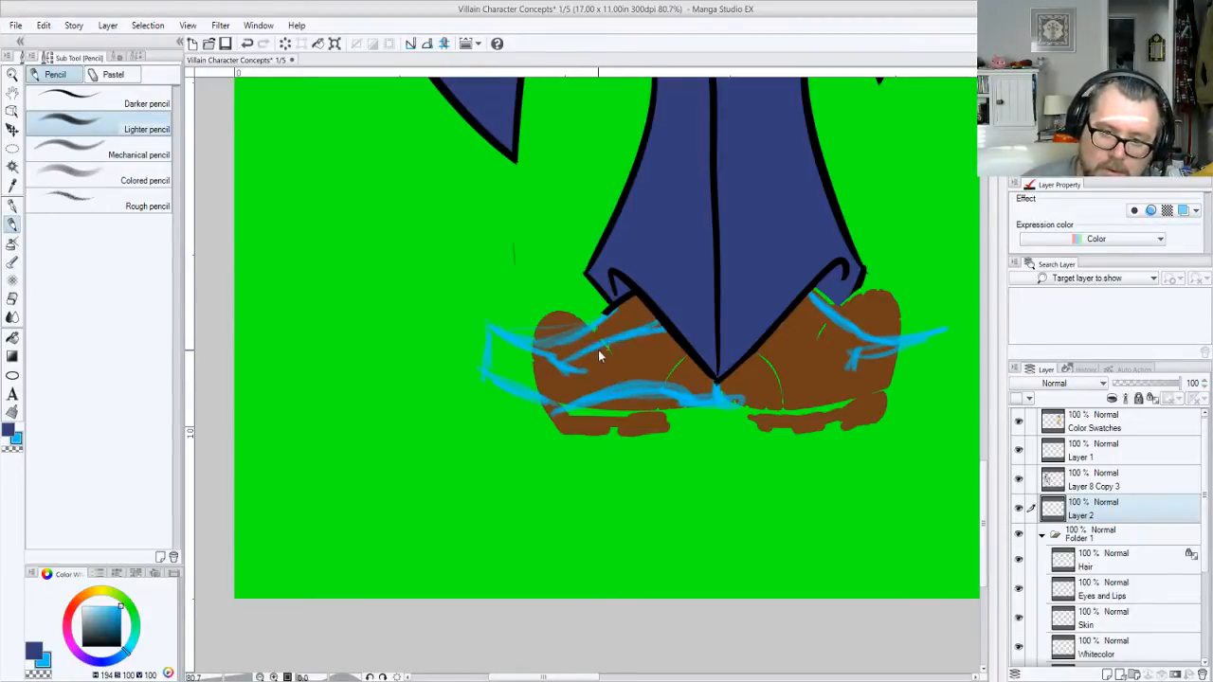
{"action": "key", "text": "ctrl+z"}
{"action": "mouse_move", "coordinate": [565, 364]}
{"action": "left_mouse_down"}
{"action": "mouse_move", "coordinate": [636, 331]}
{"action": "mouse_move", "coordinate": [565, 337]}
{"action": "mouse_move", "coordinate": [604, 349]}
{"action": "mouse_move", "coordinate": [590, 335]}
{"action": "mouse_move", "coordinate": [616, 316]}
{"action": "mouse_move", "coordinate": [646, 326]}
{"action": "mouse_move", "coordinate": [615, 311]}
{"action": "mouse_move", "coordinate": [629, 299]}
{"action": "mouse_move", "coordinate": [656, 317]}
{"action": "left_mouse_up"}
{"action": "mouse_move", "coordinate": [812, 325]}
{"action": "left_mouse_down"}
{"action": "mouse_move", "coordinate": [798, 341]}
{"action": "mouse_move", "coordinate": [863, 342]}
{"action": "mouse_move", "coordinate": [792, 318]}
{"action": "mouse_move", "coordinate": [822, 329]}
{"action": "left_mouse_up"}
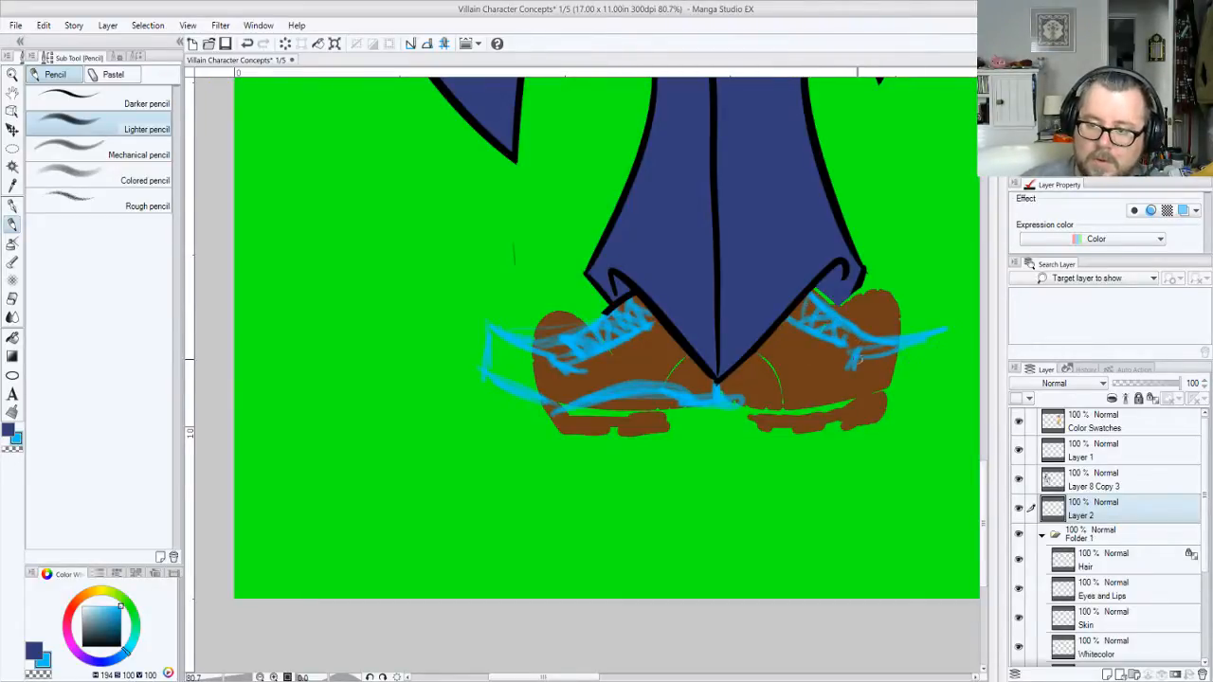
Sketch the right shoe's toe and lower edge, and add the soles and heels of both shoes
{"action": "left_click_drag", "start_coordinate": [859, 358], "coordinate": [940, 347]}
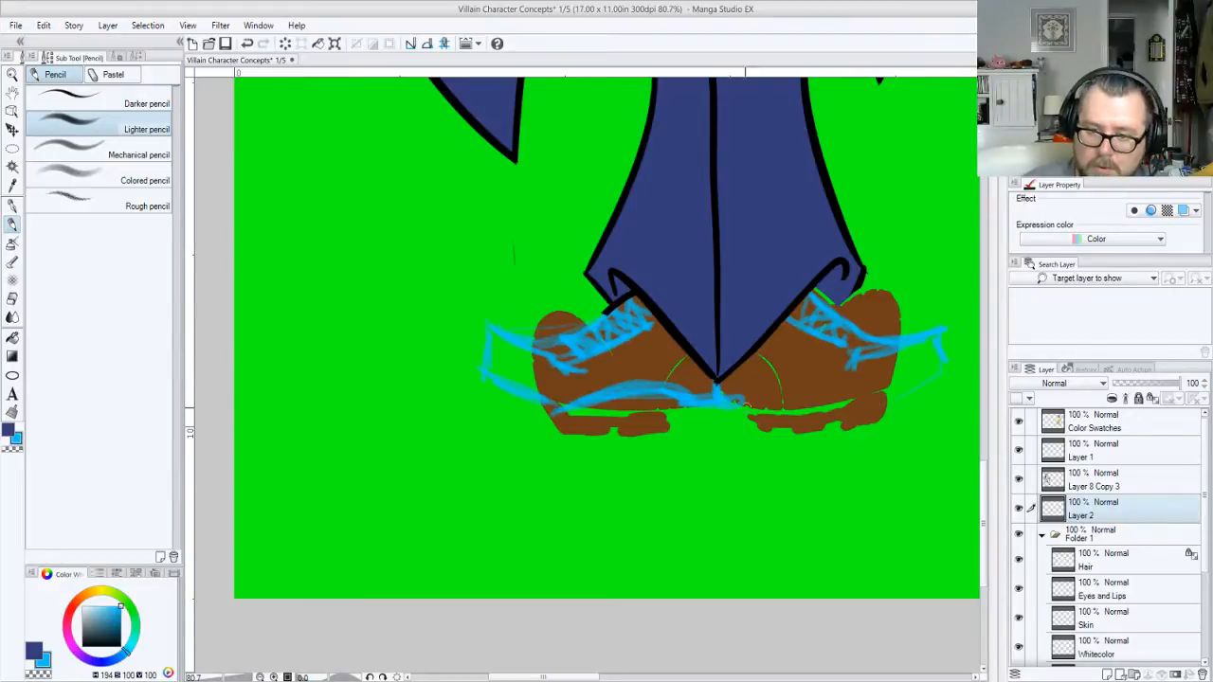
{"action": "mouse_move", "coordinate": [745, 396]}
{"action": "left_mouse_down"}
{"action": "mouse_move", "coordinate": [846, 413]}
{"action": "mouse_move", "coordinate": [936, 379]}
{"action": "left_mouse_up"}
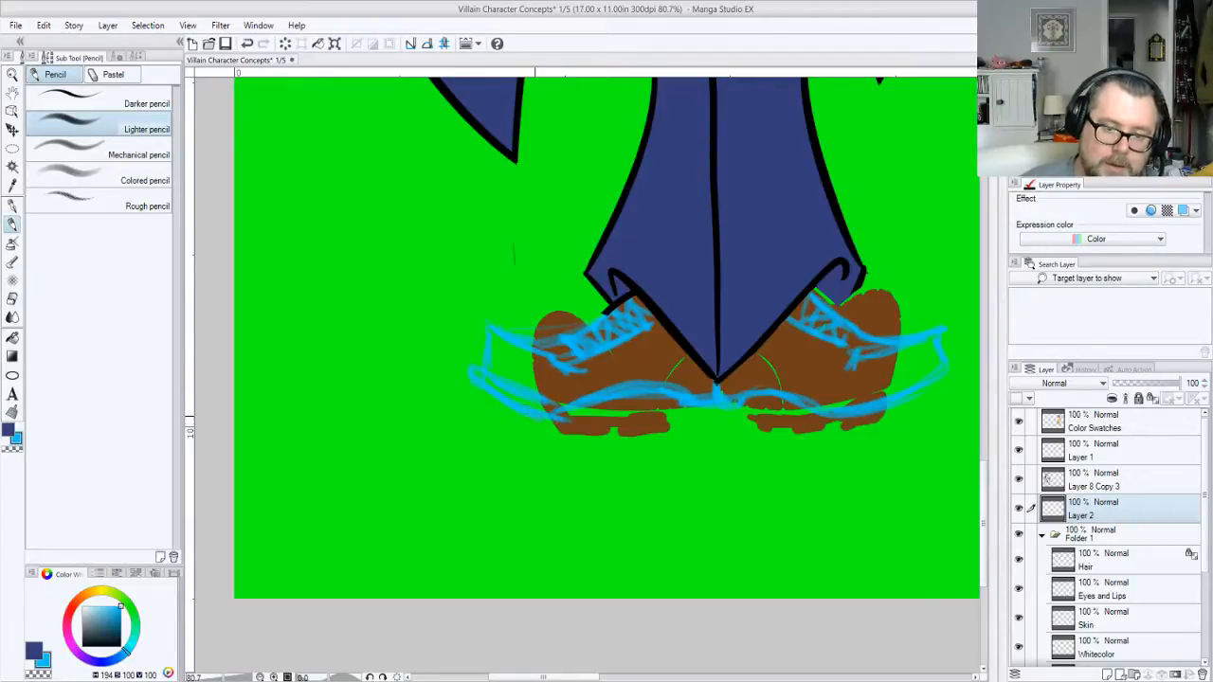
{"action": "left_click_drag", "start_coordinate": [577, 426], "coordinate": [654, 409]}
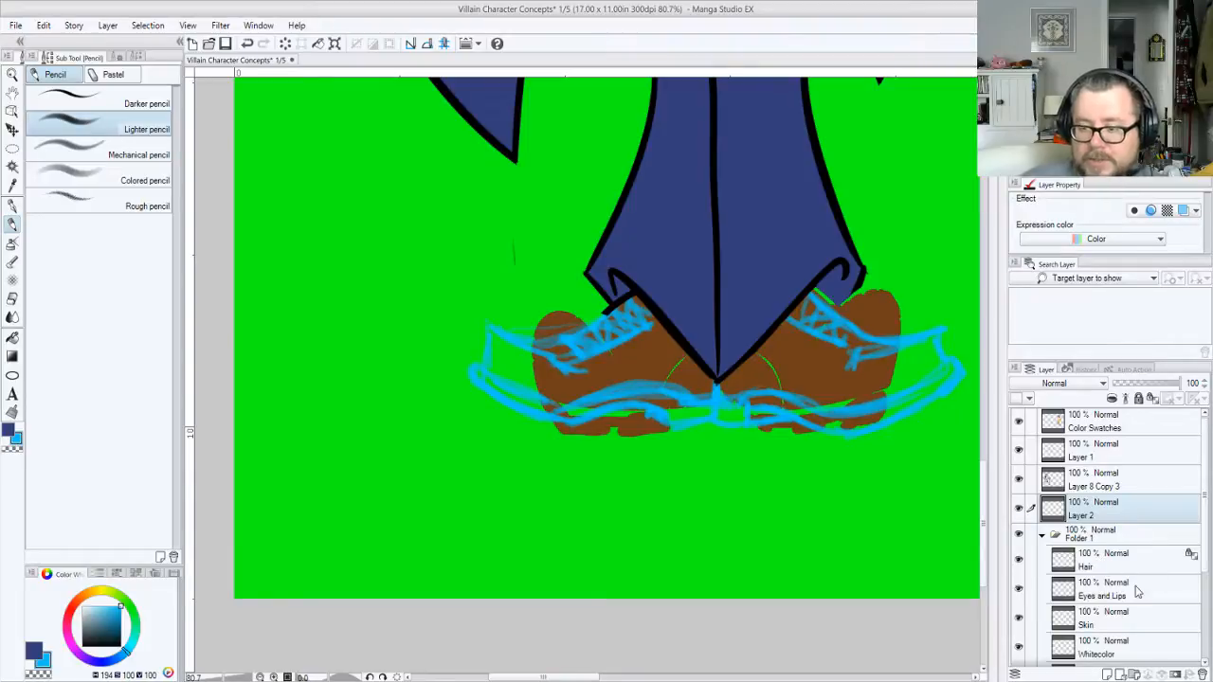
Ink the left shoe's pointed toe and upper edge in black with the G-pen on Layer 1, redrawing unsatisfactory strokes
{"action": "left_click", "coordinate": [1100, 455]}
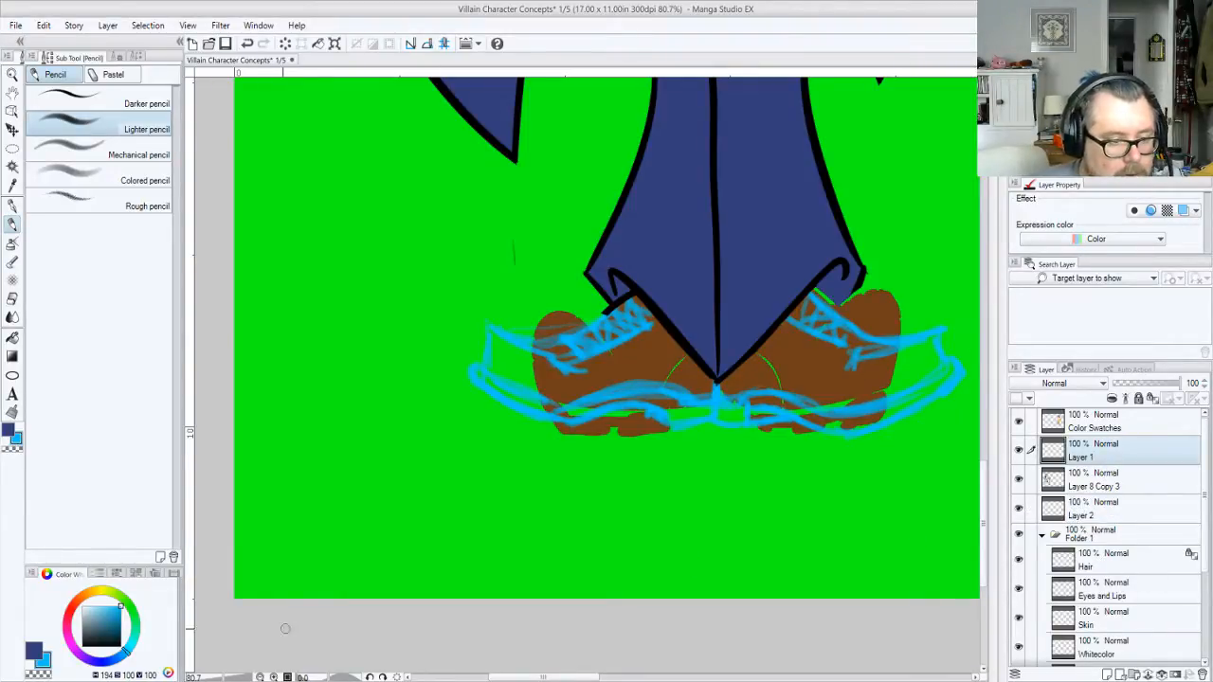
{"action": "left_click", "coordinate": [121, 648]}
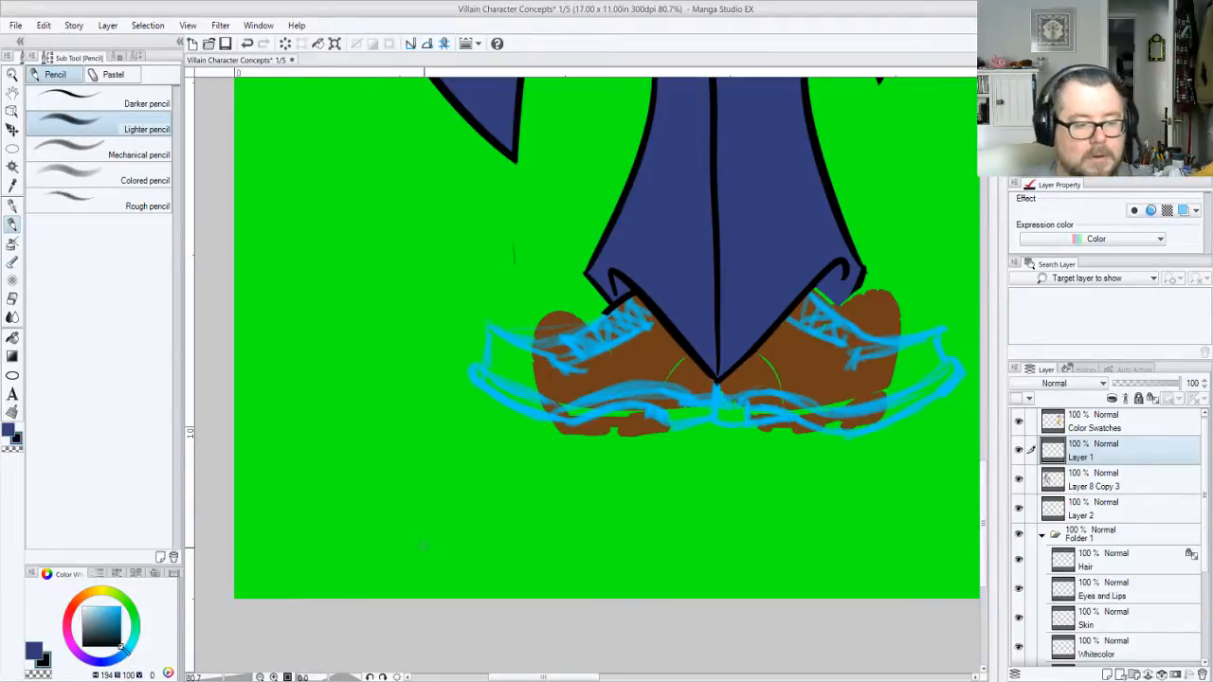
{"action": "key", "text": "p"}
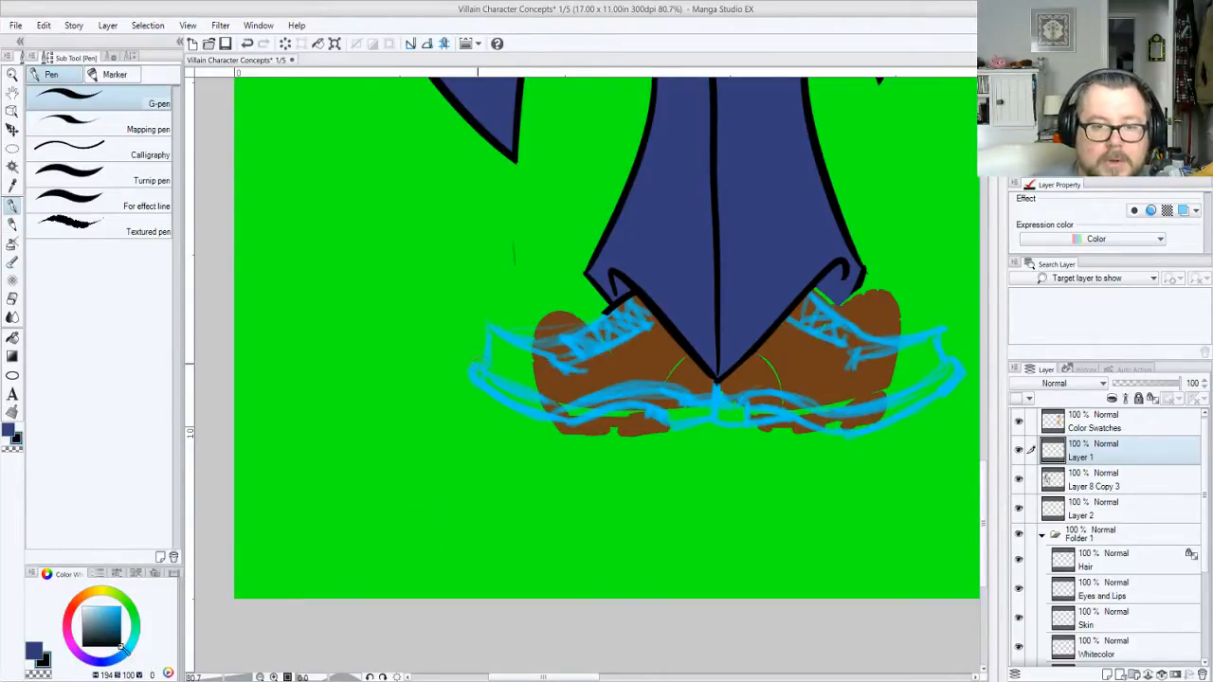
{"action": "mouse_move", "coordinate": [486, 352]}
{"action": "left_mouse_down"}
{"action": "mouse_move", "coordinate": [541, 340]}
{"action": "mouse_move", "coordinate": [587, 380]}
{"action": "left_mouse_up"}
{"action": "key", "text": "ctrl+z"}
{"action": "mouse_move", "coordinate": [485, 371]}
{"action": "left_mouse_down"}
{"action": "mouse_move", "coordinate": [483, 327]}
{"action": "mouse_move", "coordinate": [583, 374]}
{"action": "left_mouse_up"}
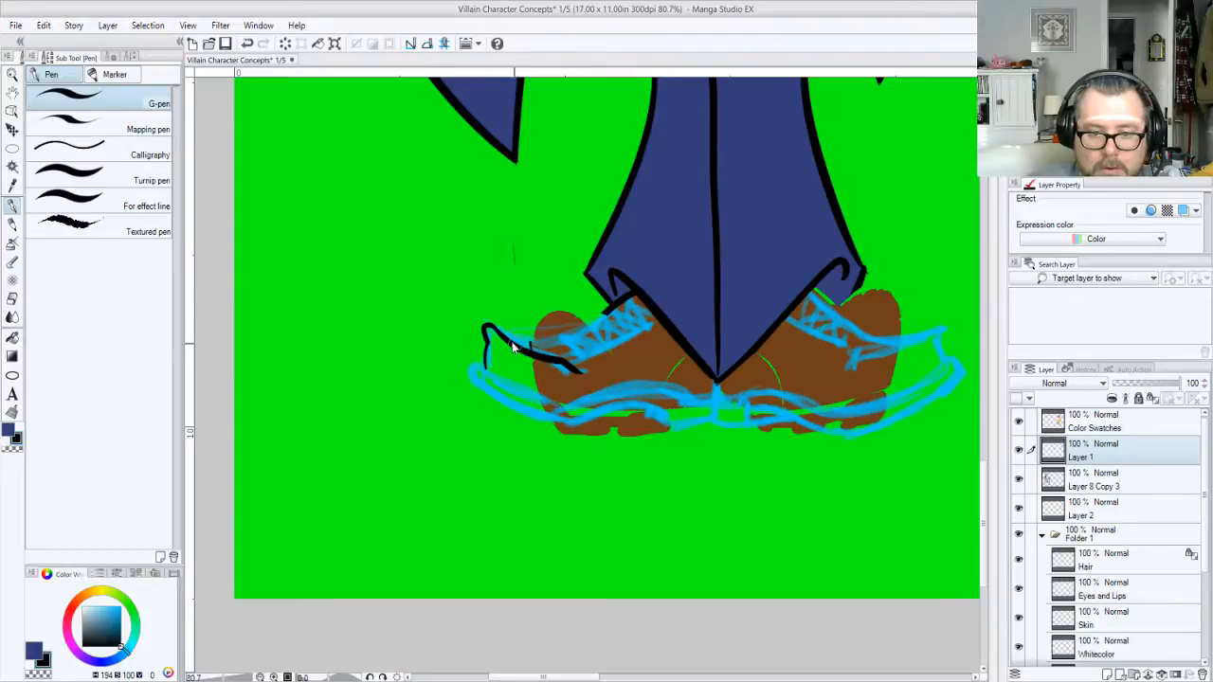
{"action": "key", "text": "ctrl+z"}
{"action": "mouse_move", "coordinate": [493, 328]}
{"action": "left_mouse_down"}
{"action": "mouse_move", "coordinate": [578, 357]}
{"action": "mouse_move", "coordinate": [611, 305]}
{"action": "left_mouse_up"}
{"action": "key", "text": "ctrl+z"}
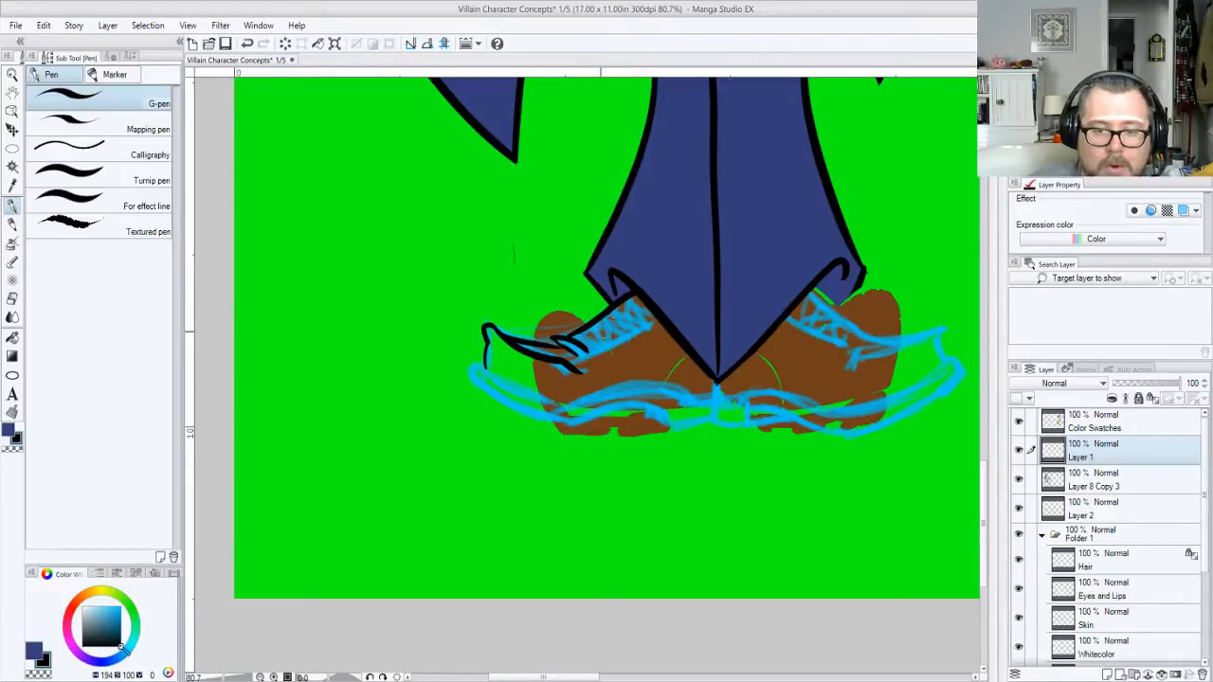
Ink the lower edge of the left shoe's lace opening and trim it at the trouser hem with the Hard eraser
{"action": "left_click_drag", "start_coordinate": [586, 351], "coordinate": [665, 324]}
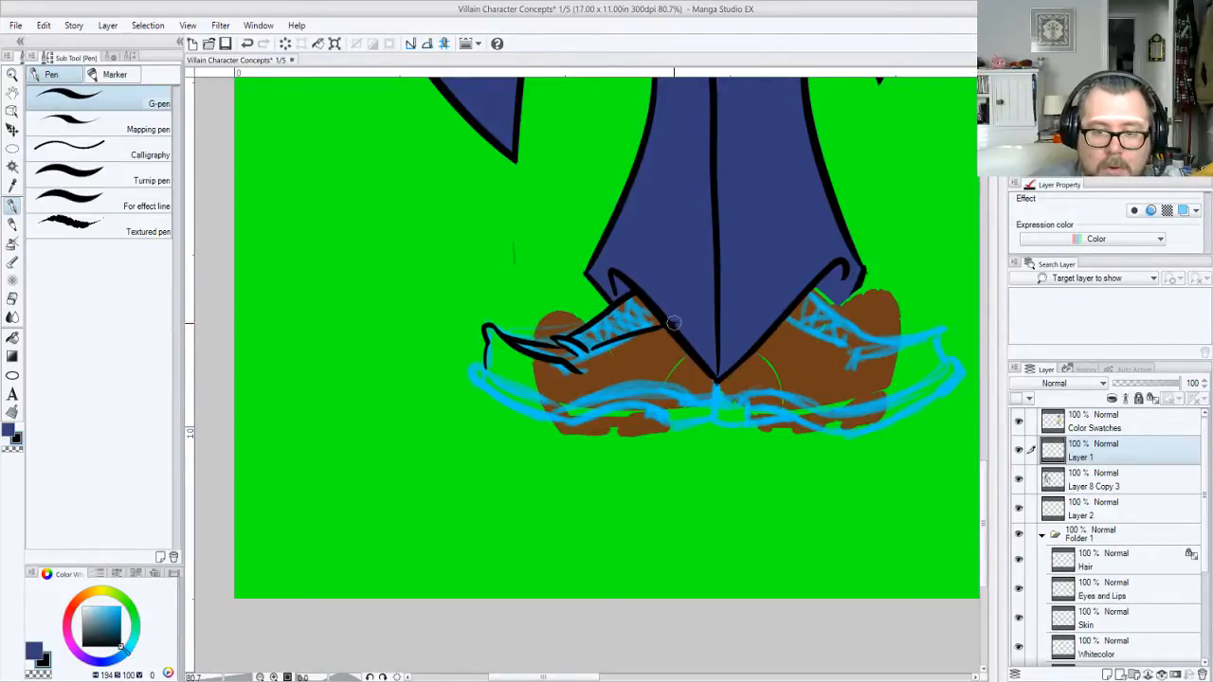
{"action": "key", "text": "ctrl+z"}
{"action": "left_click_drag", "start_coordinate": [586, 352], "coordinate": [681, 317]}
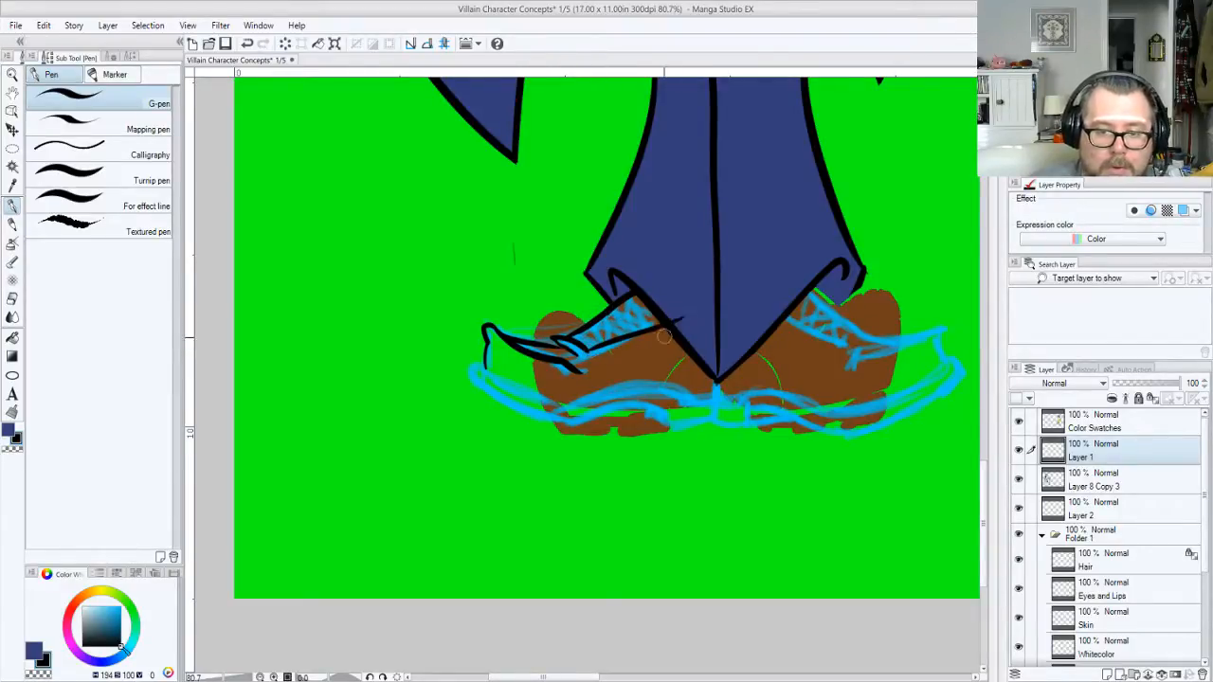
{"action": "key", "text": "ctrl+z"}
{"action": "left_click_drag", "start_coordinate": [586, 355], "coordinate": [698, 319]}
{"action": "key", "text": "ctrl+z"}
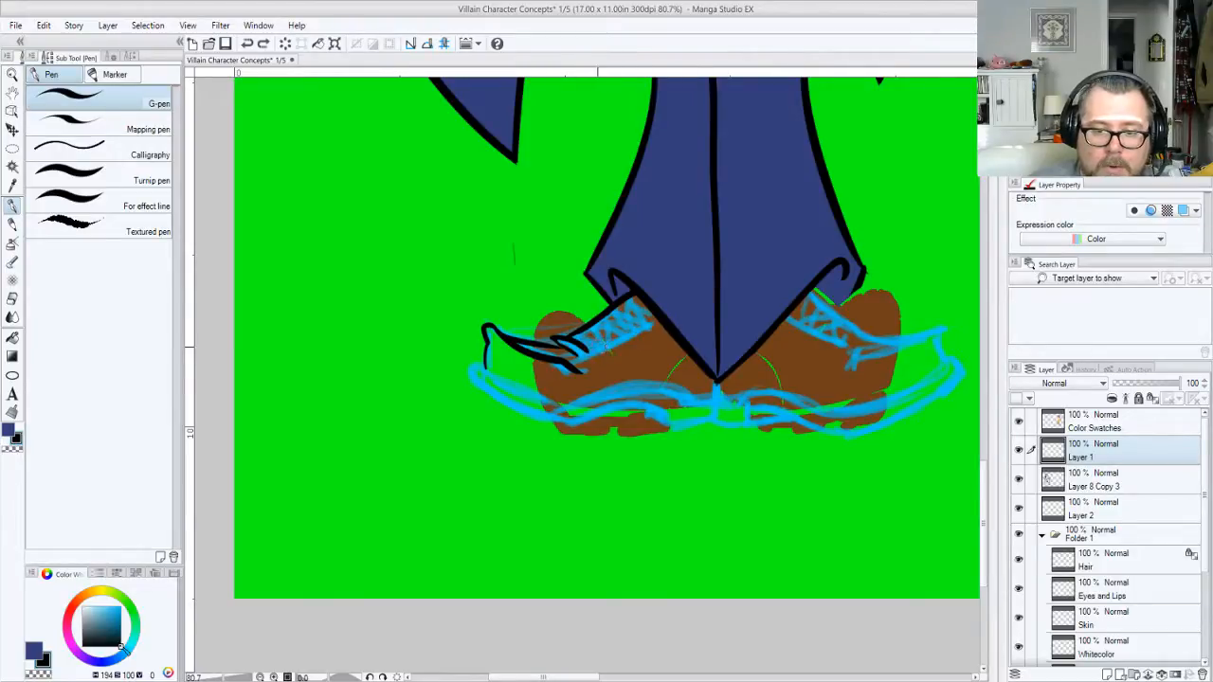
{"action": "left_click_drag", "start_coordinate": [584, 356], "coordinate": [682, 299]}
{"action": "key", "text": "e"}
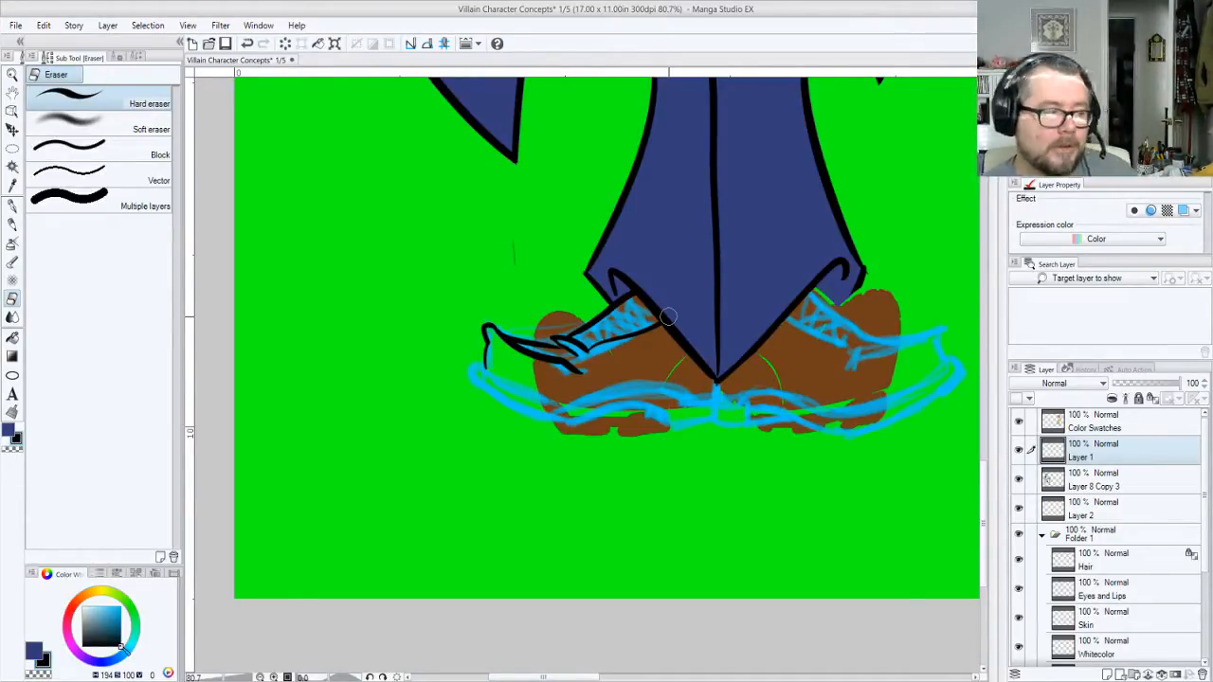
Ink the lower edges of both shoe uppers and the right shoe's pointed toe, creases and lace opening with the G-pen
{"action": "key", "text": "p"}
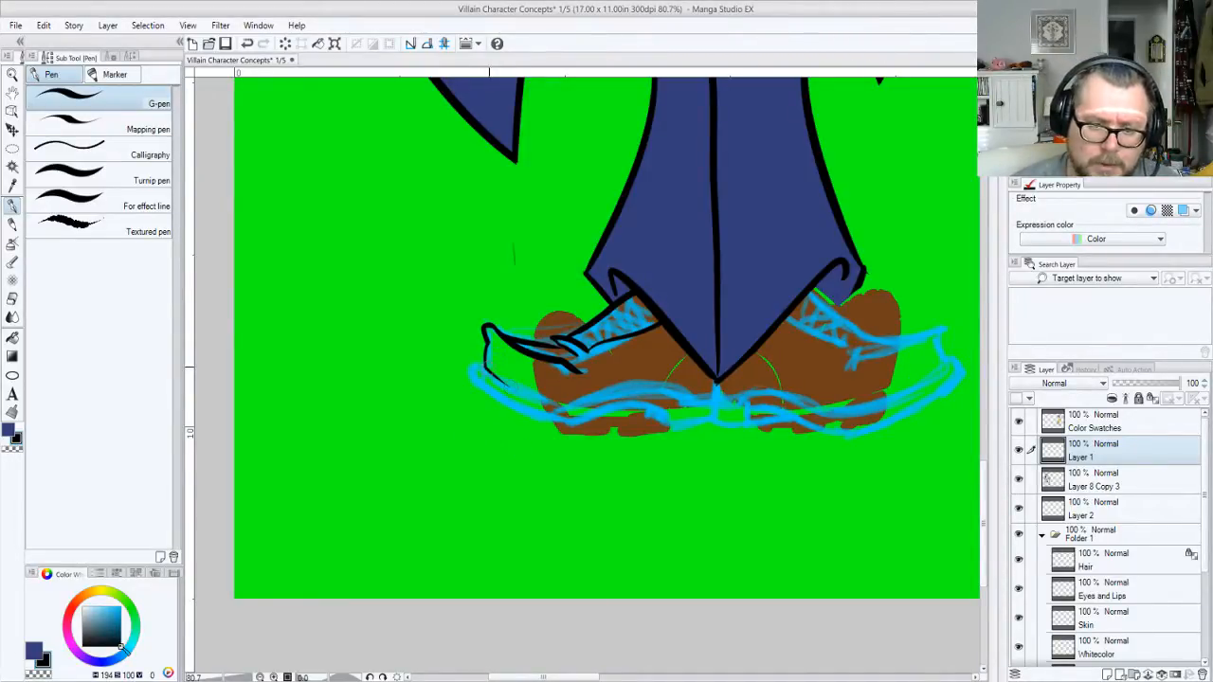
{"action": "mouse_move", "coordinate": [488, 366]}
{"action": "left_mouse_down"}
{"action": "mouse_move", "coordinate": [525, 393]}
{"action": "mouse_move", "coordinate": [572, 390]}
{"action": "mouse_move", "coordinate": [556, 400]}
{"action": "mouse_move", "coordinate": [594, 393]}
{"action": "mouse_move", "coordinate": [584, 398]}
{"action": "mouse_move", "coordinate": [599, 380]}
{"action": "mouse_move", "coordinate": [813, 409]}
{"action": "left_mouse_up"}
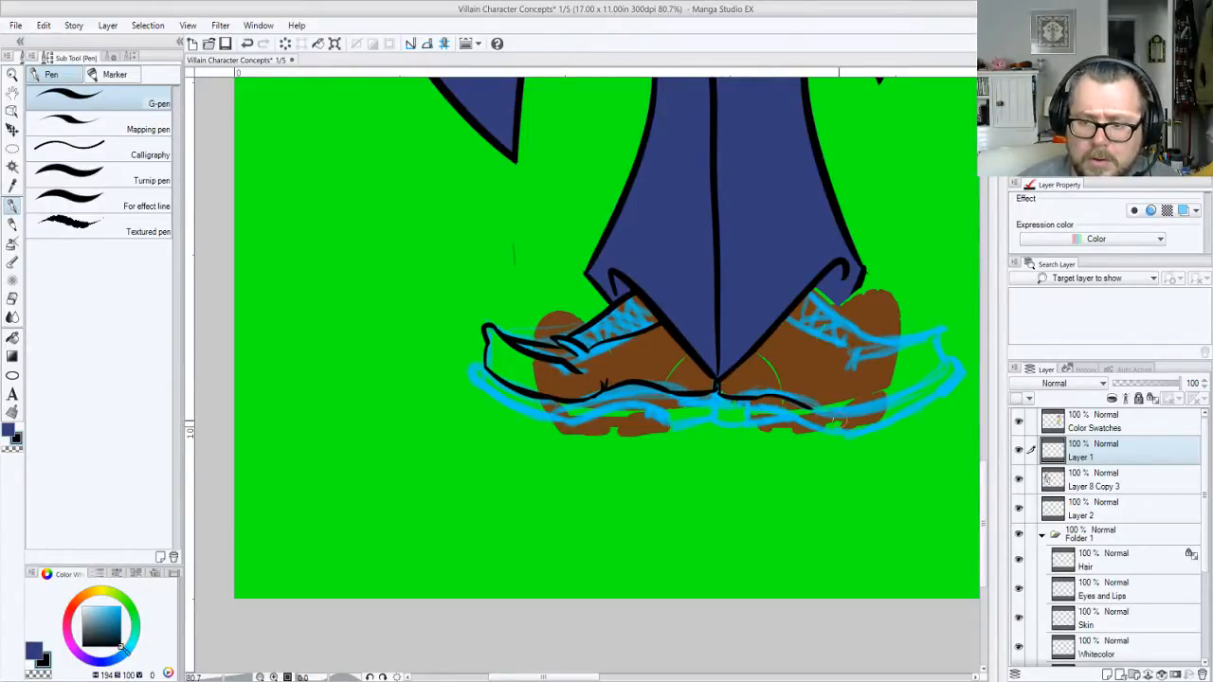
{"action": "mouse_move", "coordinate": [846, 370]}
{"action": "left_mouse_down"}
{"action": "mouse_move", "coordinate": [932, 323]}
{"action": "mouse_move", "coordinate": [946, 330]}
{"action": "mouse_move", "coordinate": [946, 362]}
{"action": "left_mouse_up"}
{"action": "mouse_move", "coordinate": [897, 330]}
{"action": "left_mouse_down"}
{"action": "mouse_move", "coordinate": [850, 352]}
{"action": "mouse_move", "coordinate": [882, 373]}
{"action": "mouse_move", "coordinate": [906, 357]}
{"action": "left_mouse_up"}
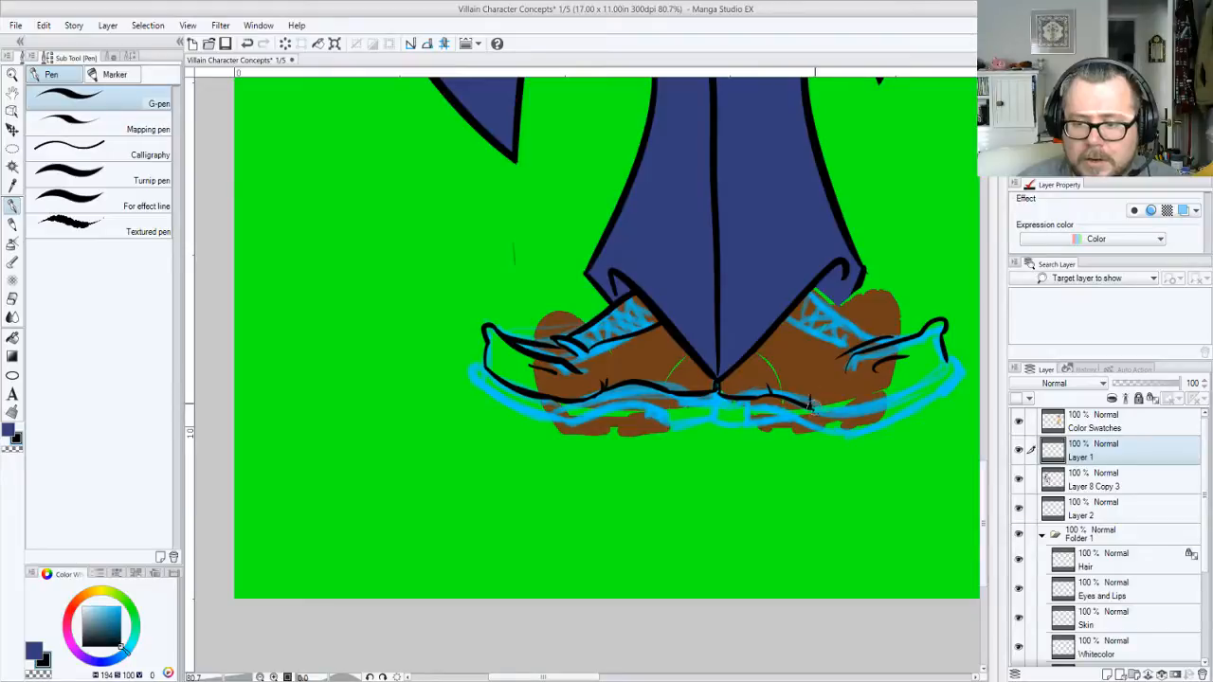
{"action": "left_click_drag", "start_coordinate": [814, 411], "coordinate": [897, 407]}
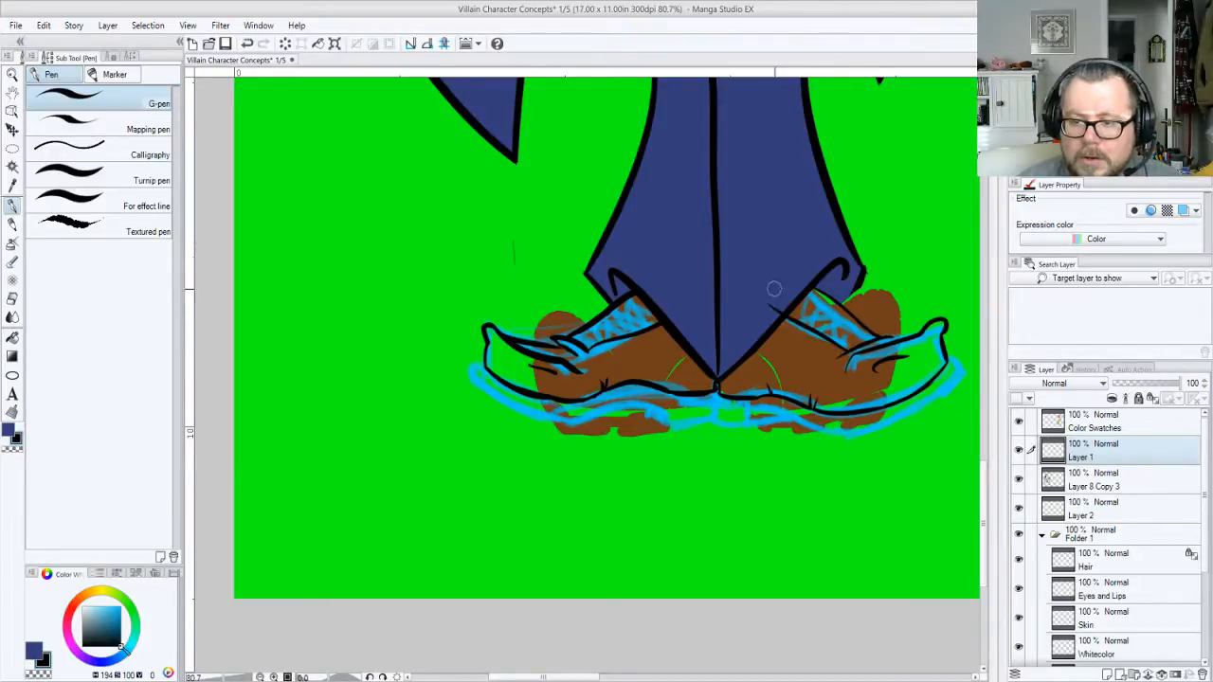
Trim the right shoe's lace opening at the trouser hem with the Hard eraser and hatch the inside of the trouser cuffs
{"action": "key", "text": "e"}
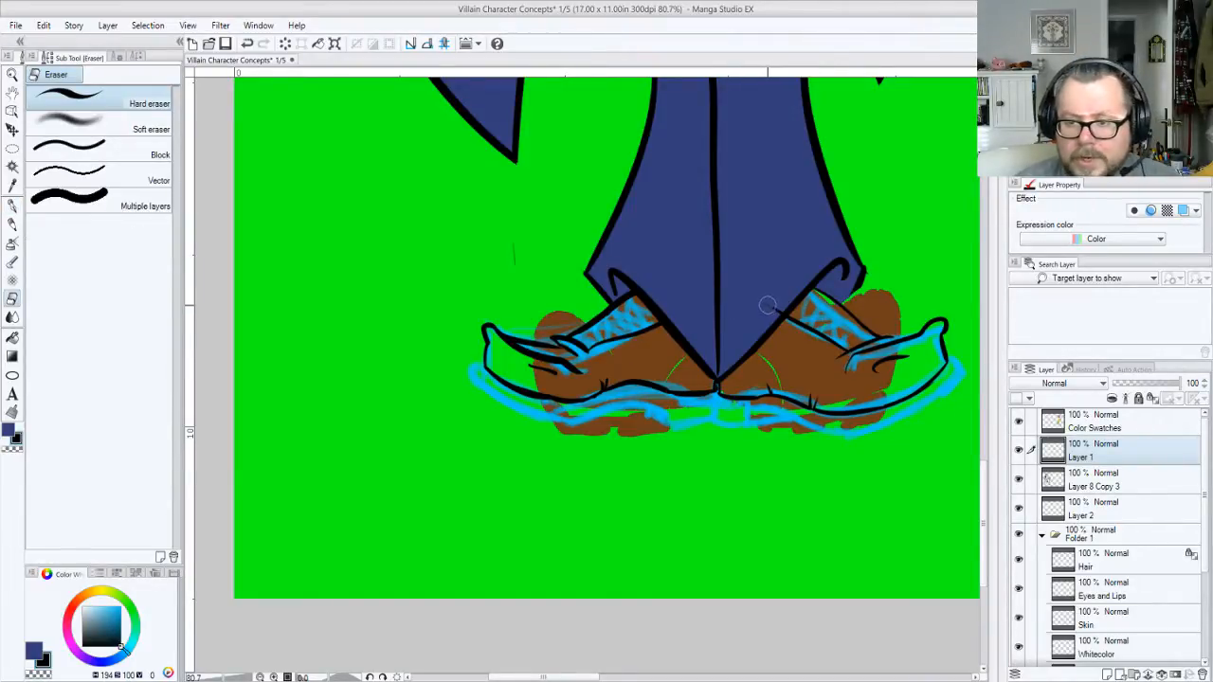
{"action": "key", "text": "p"}
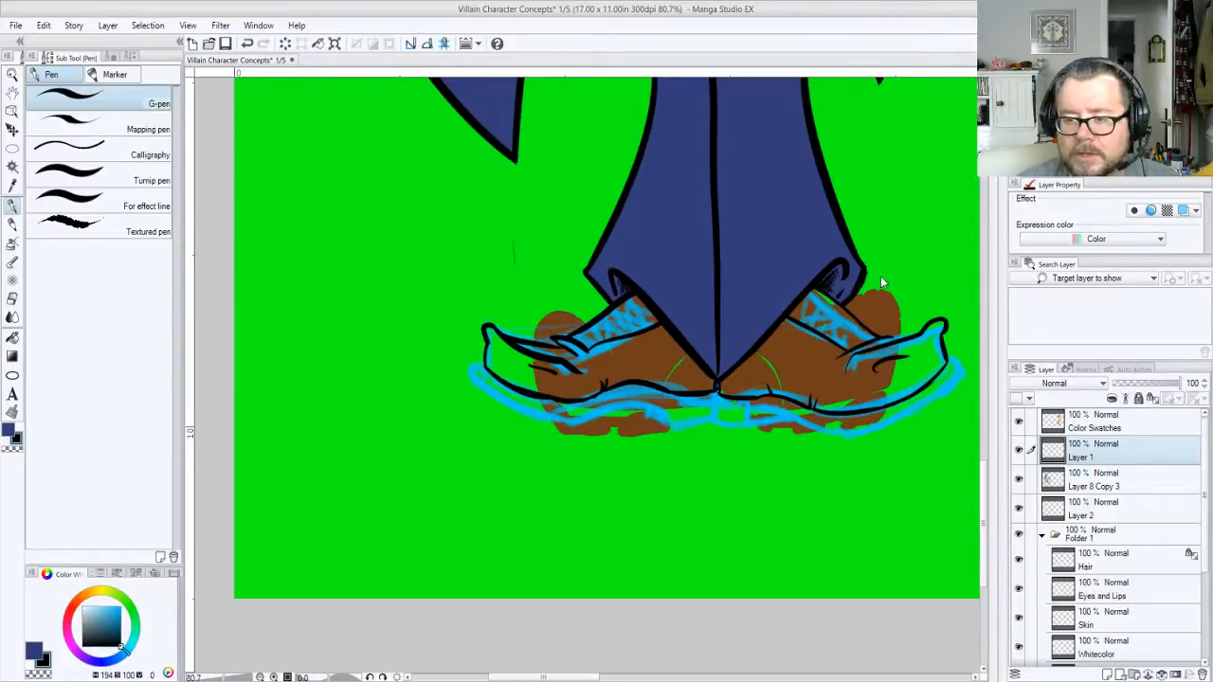
Merge Layer 1 into Layer 8 Copy 3 and make the merged layer active for drawing, checking it with Layer 2 toggled
{"action": "key", "text": "ctrl+z"}
{"action": "key", "text": "c"}
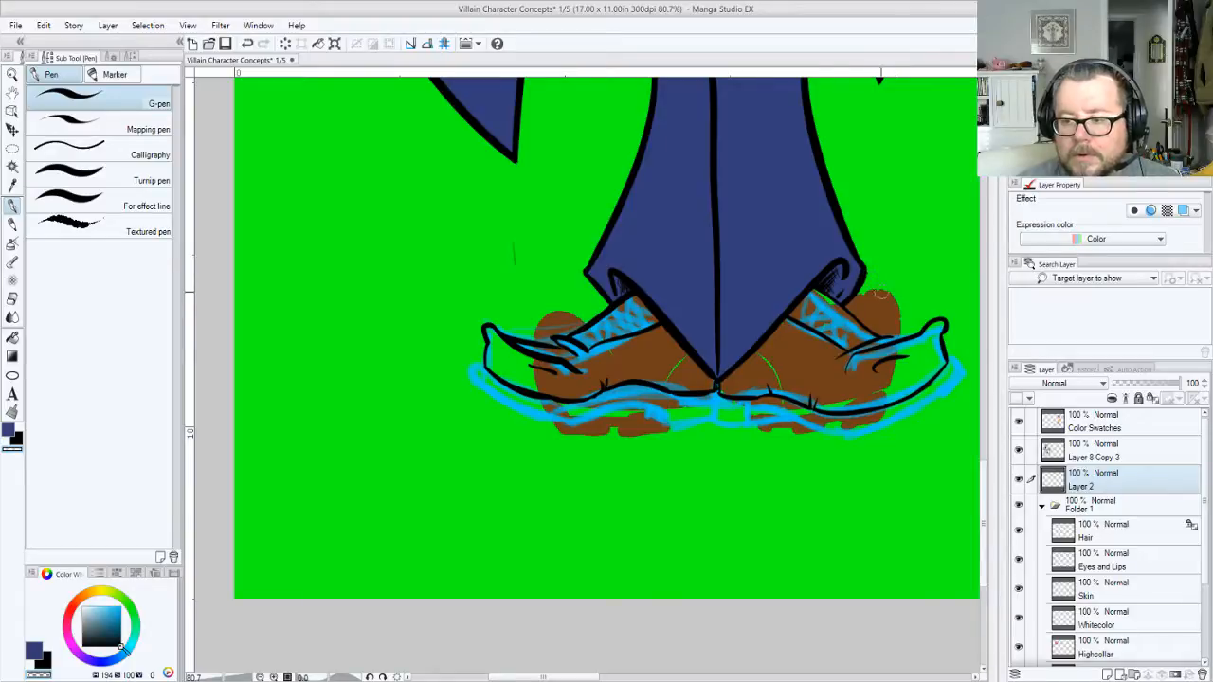
{"action": "left_click", "coordinate": [1105, 458]}
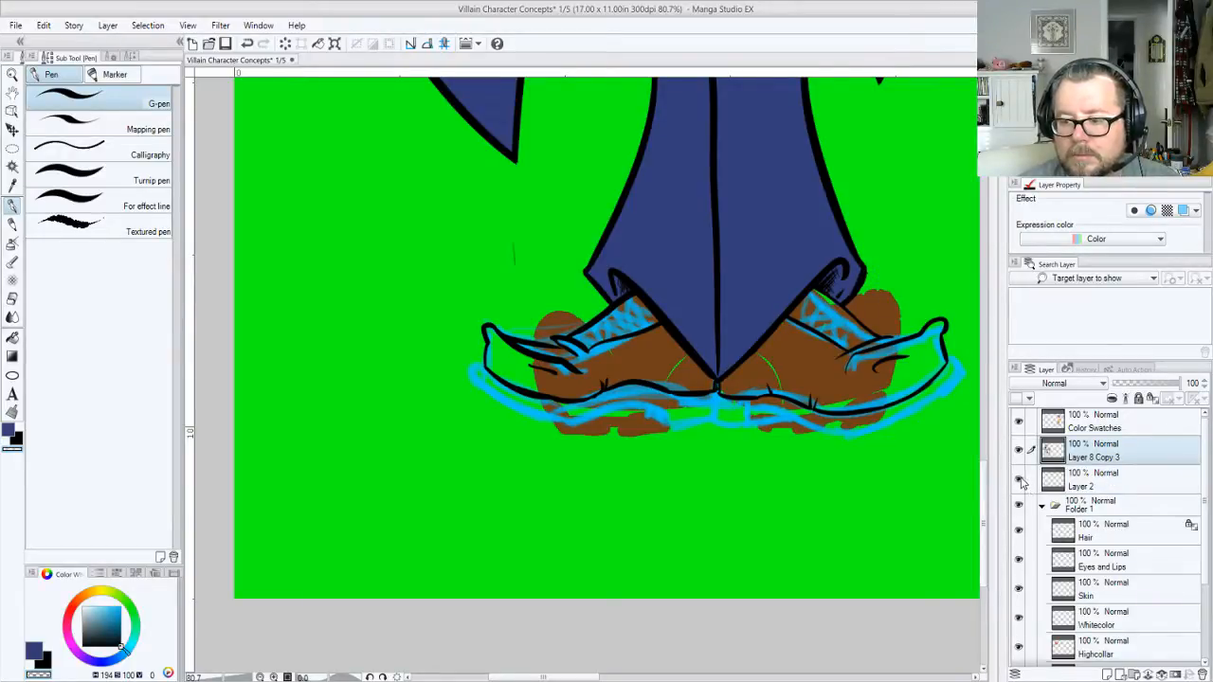
{"action": "left_click", "coordinate": [1020, 481]}
{"action": "left_click", "coordinate": [1020, 480]}
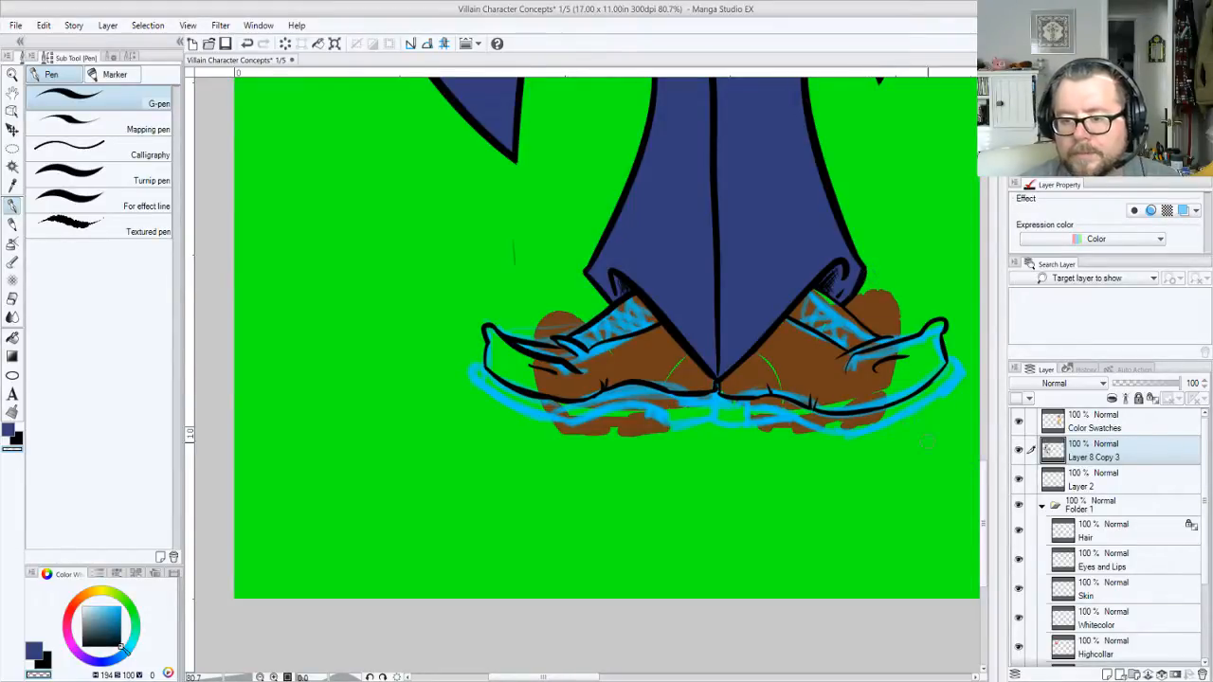
{"action": "key", "text": "c"}
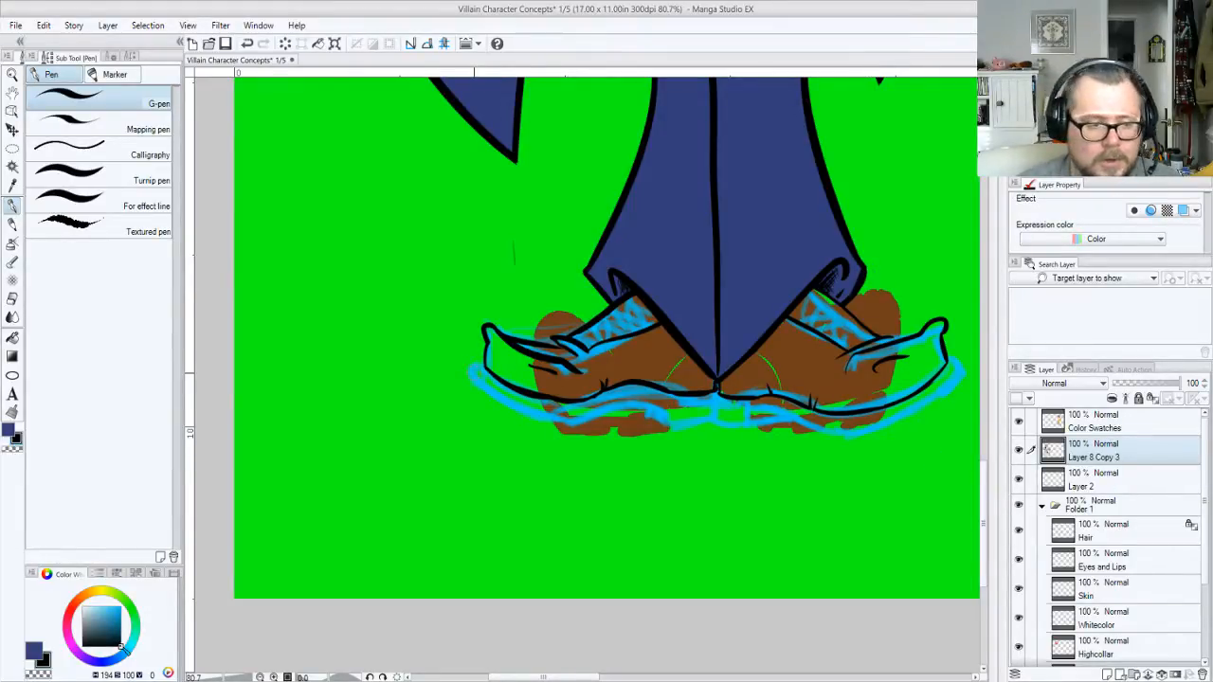
Ink the outer sole edges of both shoes on Layer 8 Copy 3, redrawing the right shoe's stroke
{"action": "mouse_move", "coordinate": [485, 365]}
{"action": "left_mouse_down"}
{"action": "mouse_move", "coordinate": [476, 381]}
{"action": "mouse_move", "coordinate": [589, 420]}
{"action": "left_mouse_up"}
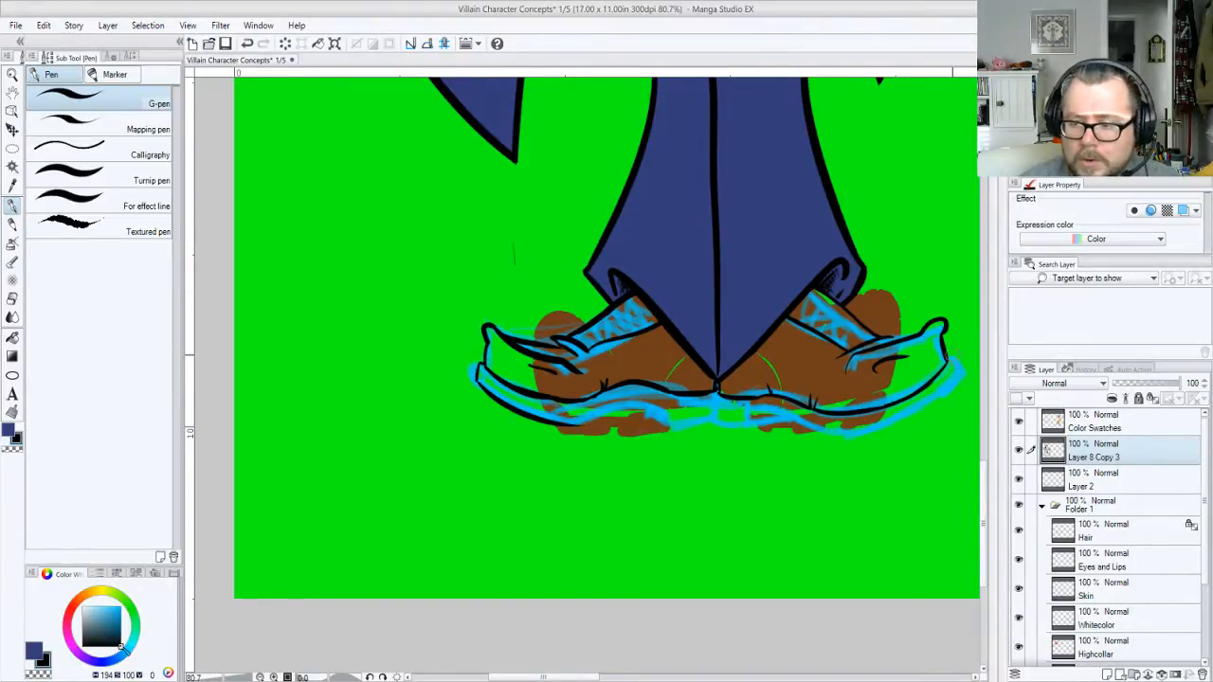
{"action": "left_click_drag", "start_coordinate": [956, 377], "coordinate": [836, 434]}
{"action": "key", "text": "ctrl+z"}
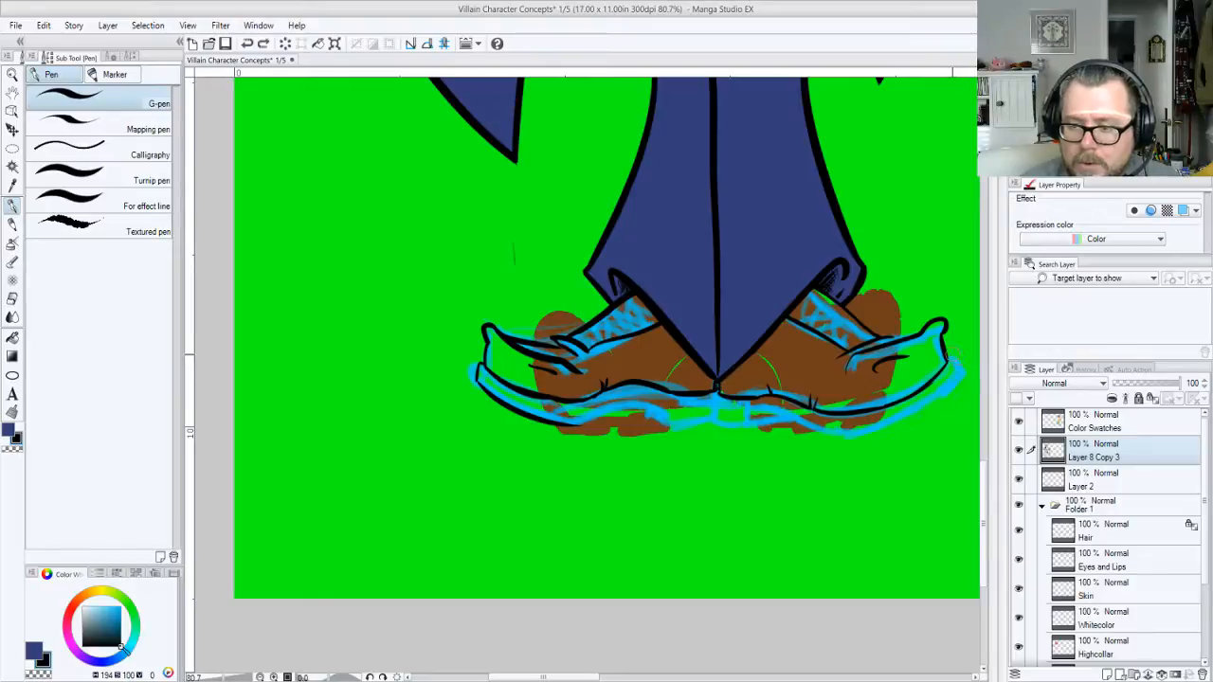
{"action": "mouse_move", "coordinate": [944, 351]}
{"action": "left_mouse_down"}
{"action": "mouse_move", "coordinate": [959, 374]}
{"action": "mouse_move", "coordinate": [811, 426]}
{"action": "left_mouse_up"}
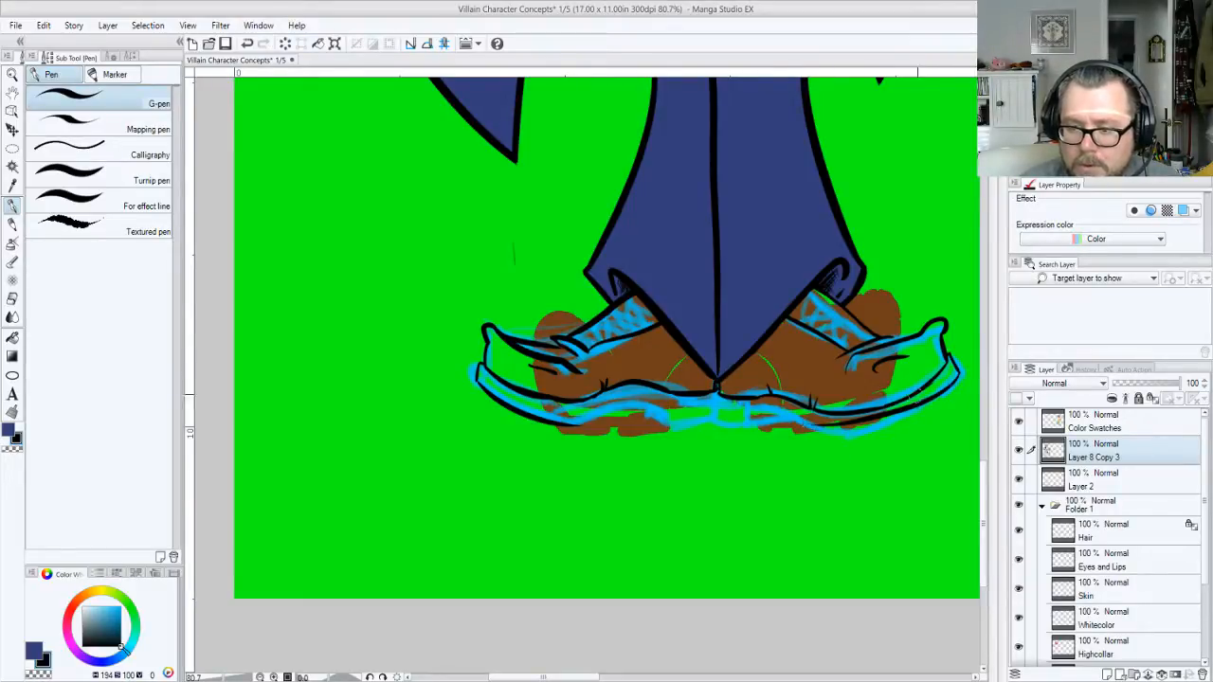
{"action": "key", "text": "ctrl+z"}
{"action": "left_click_drag", "start_coordinate": [959, 370], "coordinate": [790, 451]}
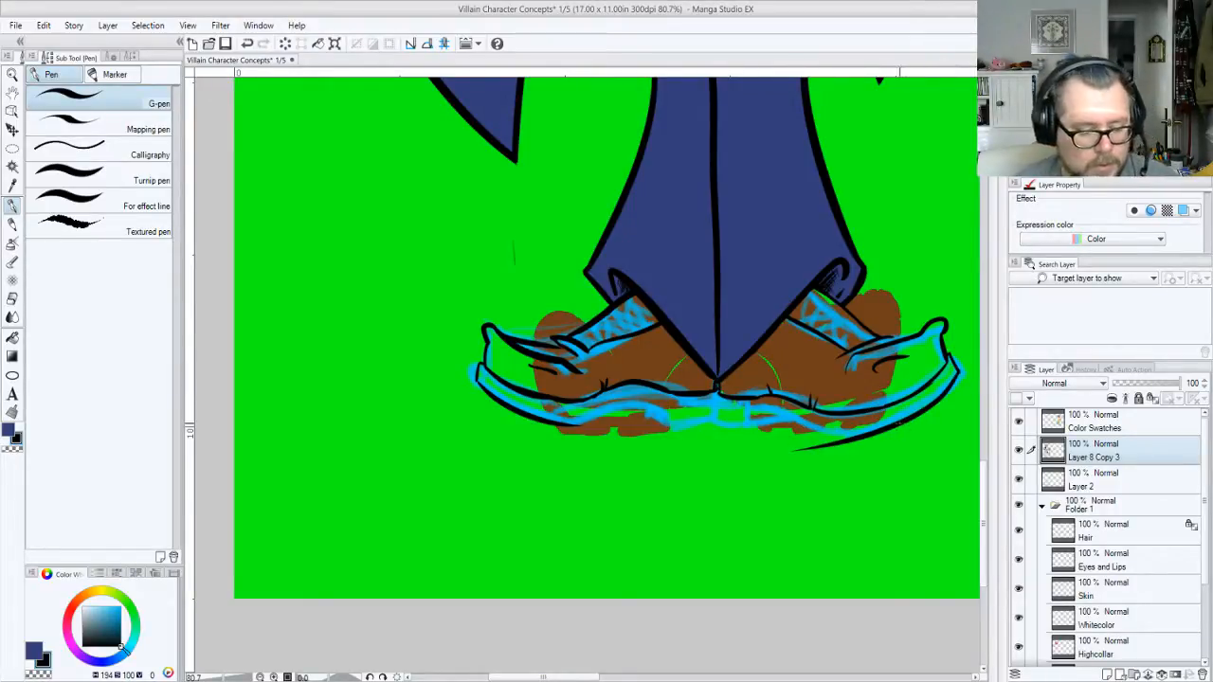
Add a new layer above Layer 8 Copy 3 and ink the curved arch of the left shoe's sole, redrawing it once
{"action": "key", "text": "ctrl+shift+n"}
{"action": "mouse_move", "coordinate": [567, 425]}
{"action": "left_mouse_down"}
{"action": "mouse_move", "coordinate": [640, 400]}
{"action": "mouse_move", "coordinate": [675, 419]}
{"action": "left_mouse_up"}
{"action": "key", "text": "ctrl+z"}
{"action": "left_click_drag", "start_coordinate": [561, 429], "coordinate": [671, 427]}
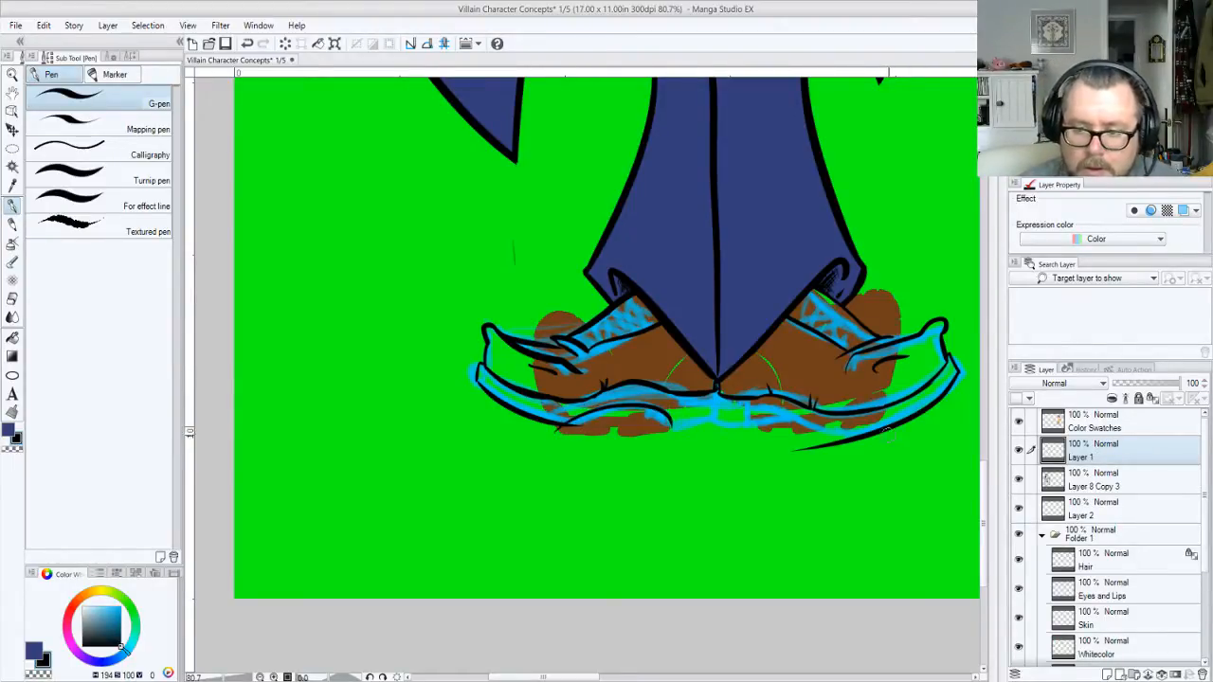
Ink the curved arch of the right shoe's sole on Layer 1, redrawing the stroke until it meets the sole edge
{"action": "mouse_move", "coordinate": [886, 431]}
{"action": "left_mouse_down"}
{"action": "mouse_move", "coordinate": [766, 419]}
{"action": "mouse_move", "coordinate": [886, 462]}
{"action": "left_mouse_up"}
{"action": "key", "text": "ctrl+z"}
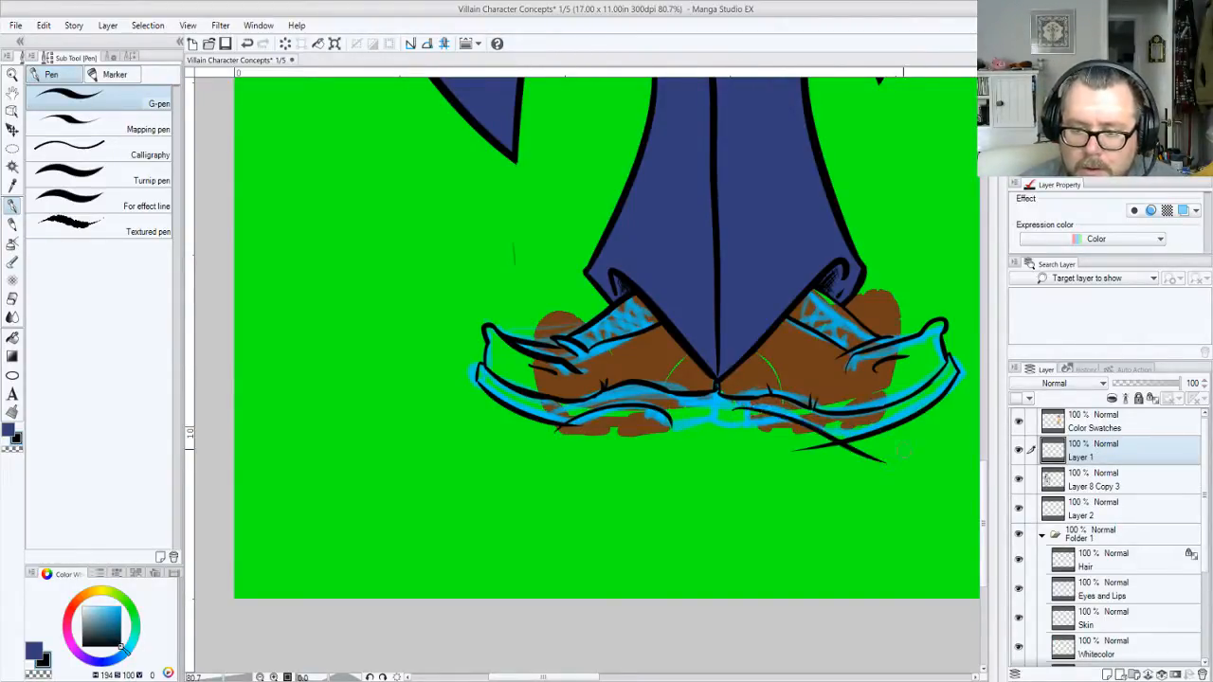
{"action": "key", "text": "ctrl+z"}
{"action": "mouse_move", "coordinate": [743, 412]}
{"action": "left_mouse_down"}
{"action": "mouse_move", "coordinate": [834, 442]}
{"action": "mouse_move", "coordinate": [878, 443]}
{"action": "left_mouse_up"}
{"action": "key", "text": "ctrl+z"}
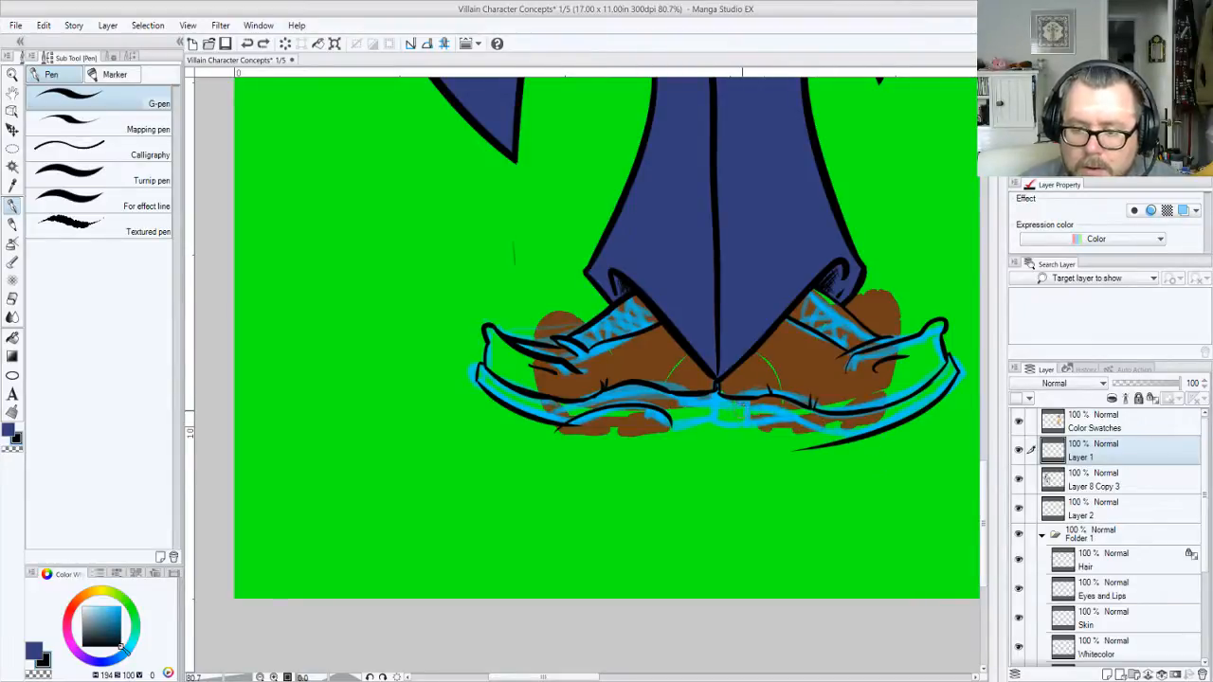
{"action": "mouse_move", "coordinate": [743, 411]}
{"action": "left_mouse_down"}
{"action": "mouse_move", "coordinate": [817, 422]}
{"action": "mouse_move", "coordinate": [891, 399]}
{"action": "mouse_move", "coordinate": [845, 418]}
{"action": "mouse_move", "coordinate": [891, 428]}
{"action": "mouse_move", "coordinate": [830, 430]}
{"action": "left_mouse_up"}
{"action": "key", "text": "ctrl+z"}
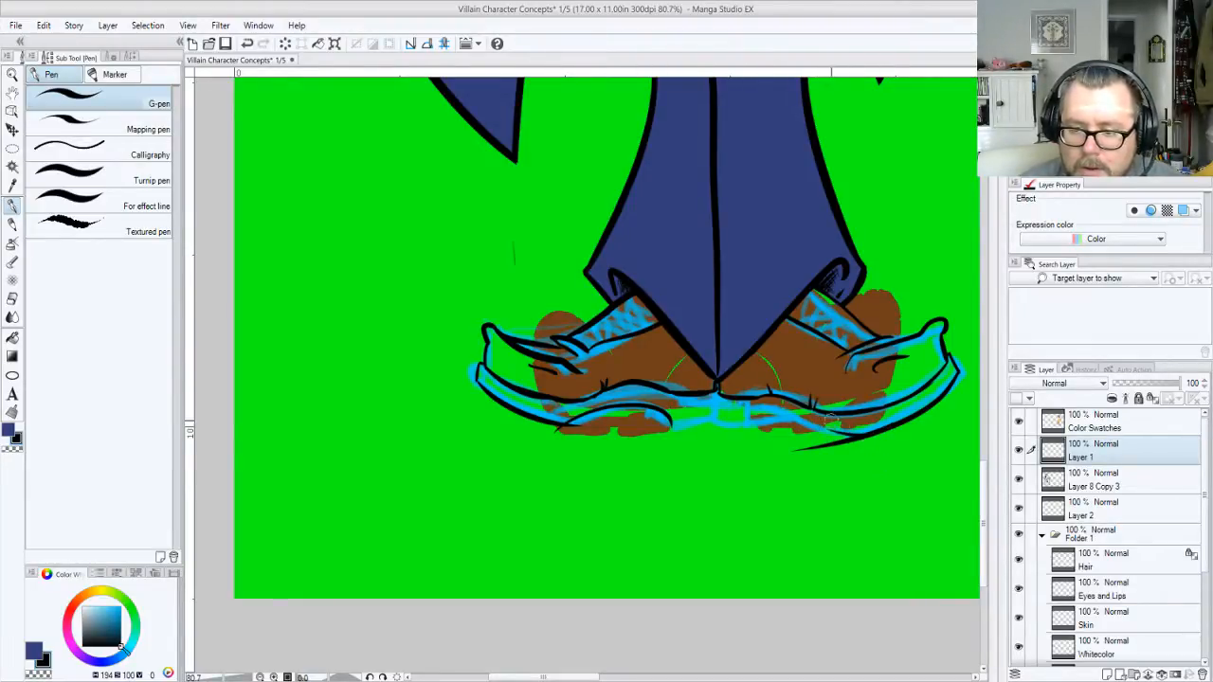
{"action": "key", "text": "ctrl+z"}
{"action": "left_click_drag", "start_coordinate": [747, 410], "coordinate": [879, 435]}
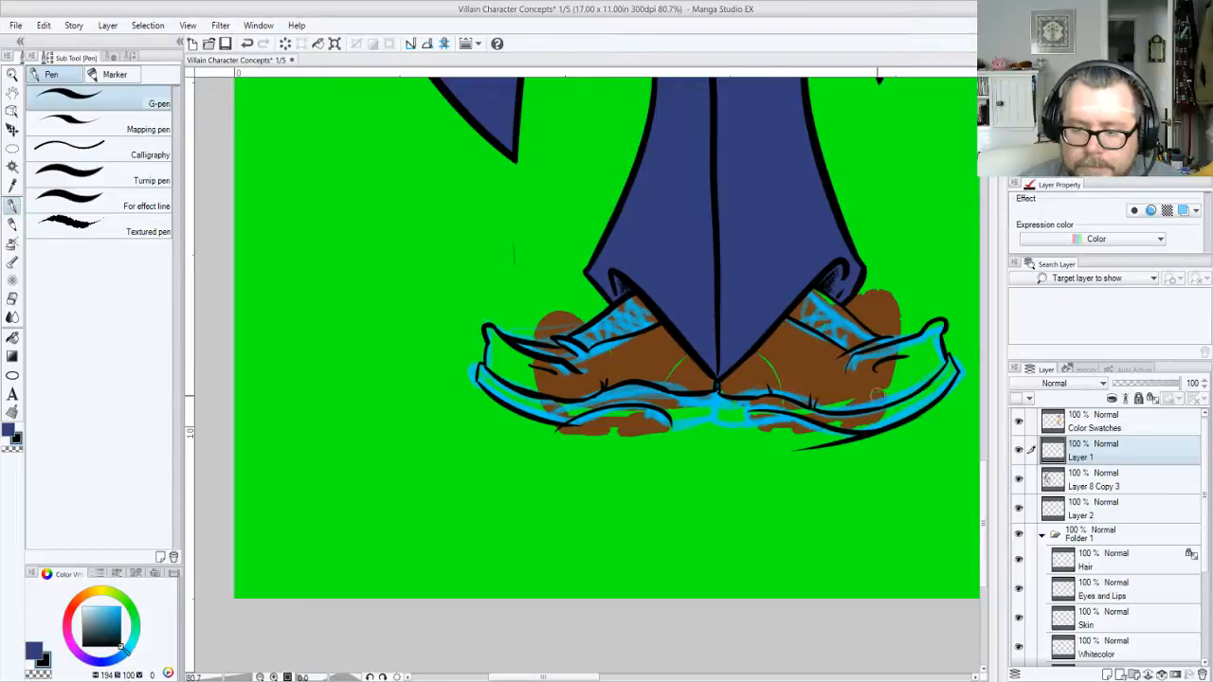
Erase the overshooting sole line ends on Layer 8 Copy 3 and Layer 1 with the Hard eraser
{"action": "key", "text": "e"}
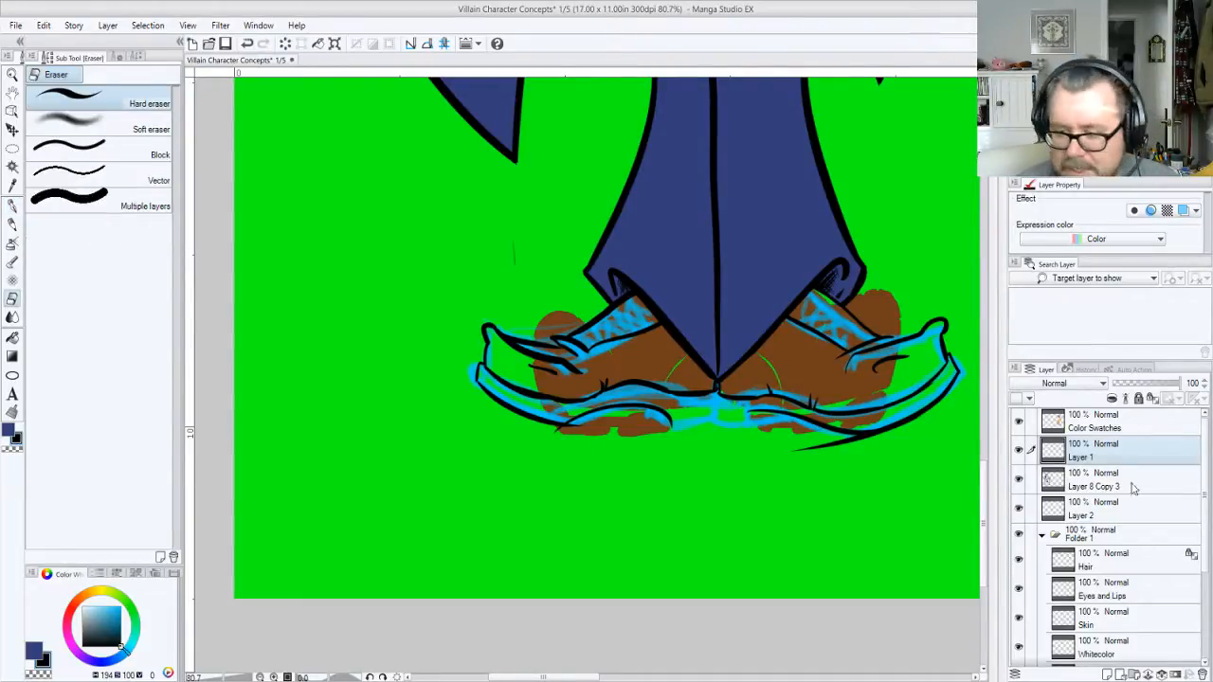
{"action": "left_click", "coordinate": [1107, 487]}
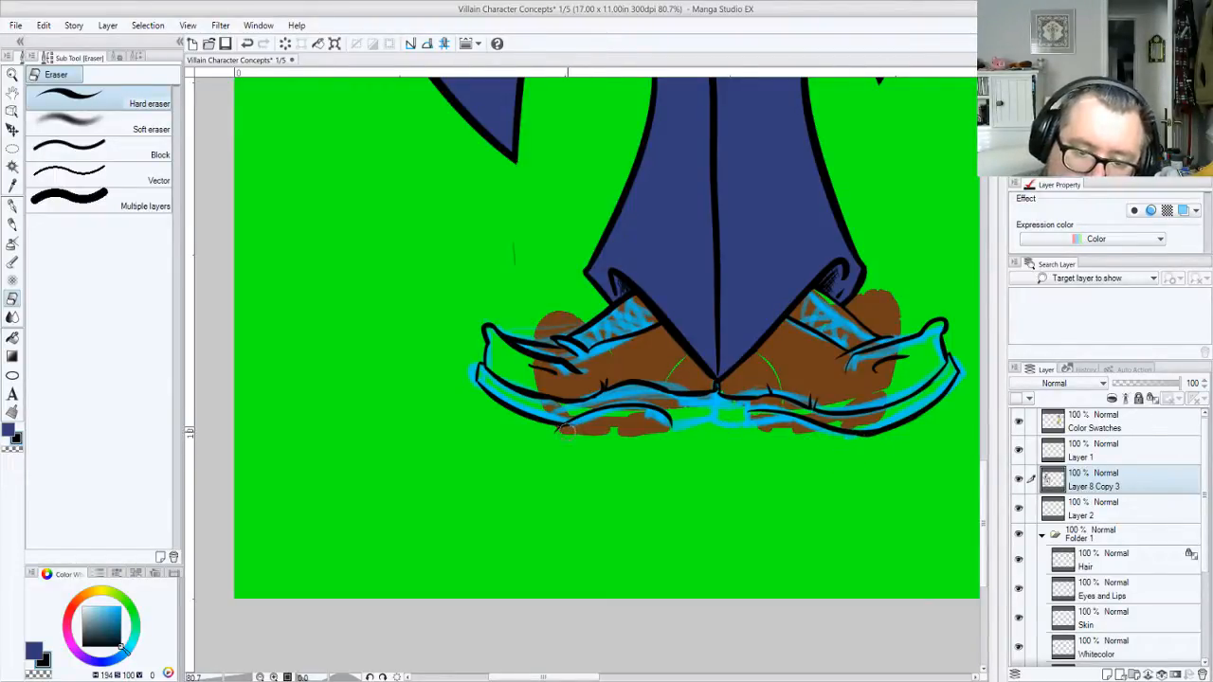
{"action": "left_click", "coordinate": [1105, 466]}
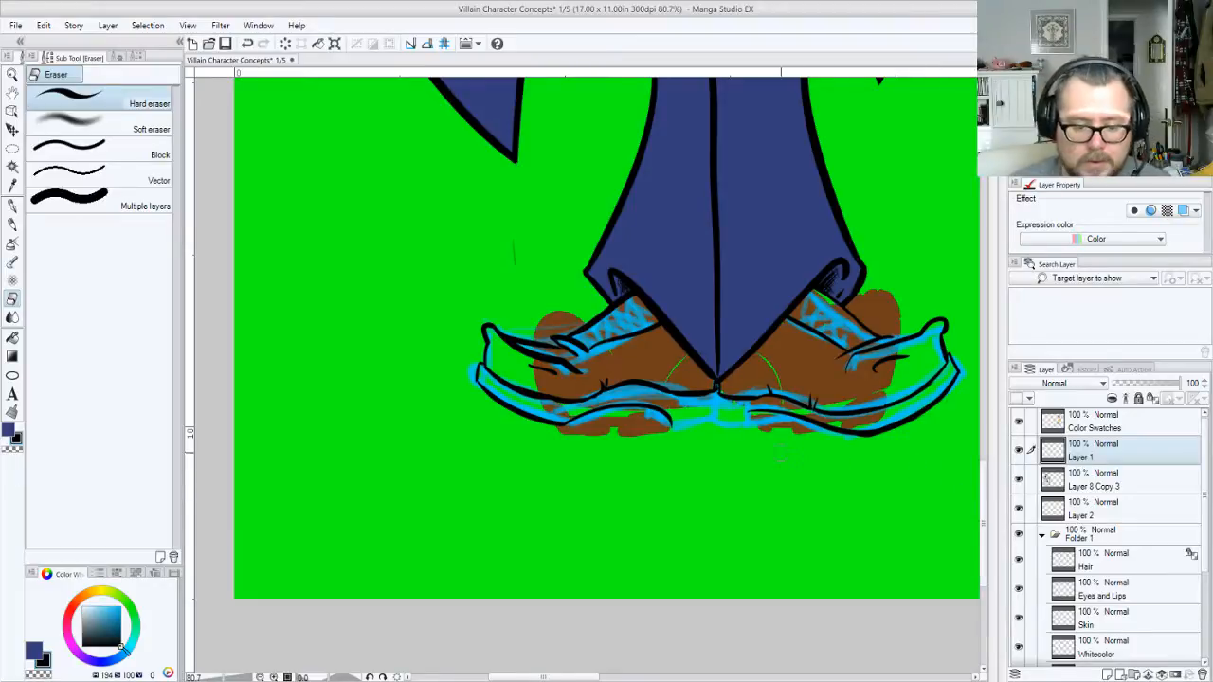
Ink the heels and the inner arch lines under both shoes on Layer 1 with the G-pen
{"action": "key", "text": "p"}
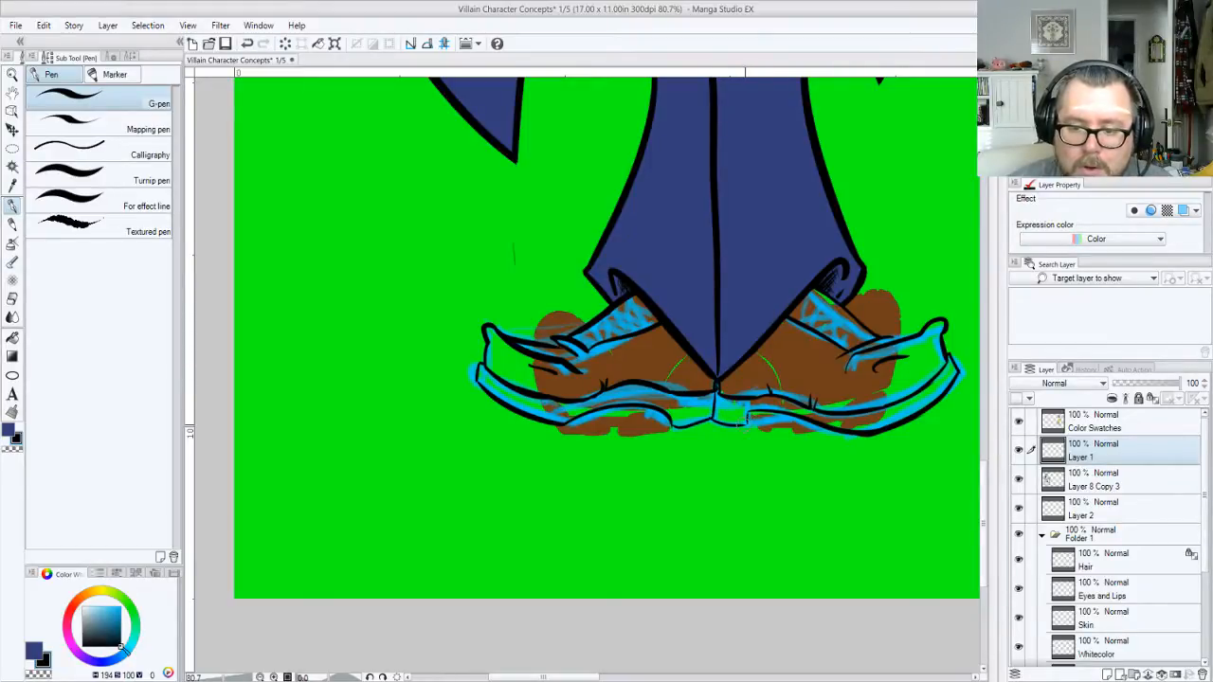
{"action": "left_click_drag", "start_coordinate": [748, 419], "coordinate": [796, 422]}
{"action": "key", "text": "ctrl+z"}
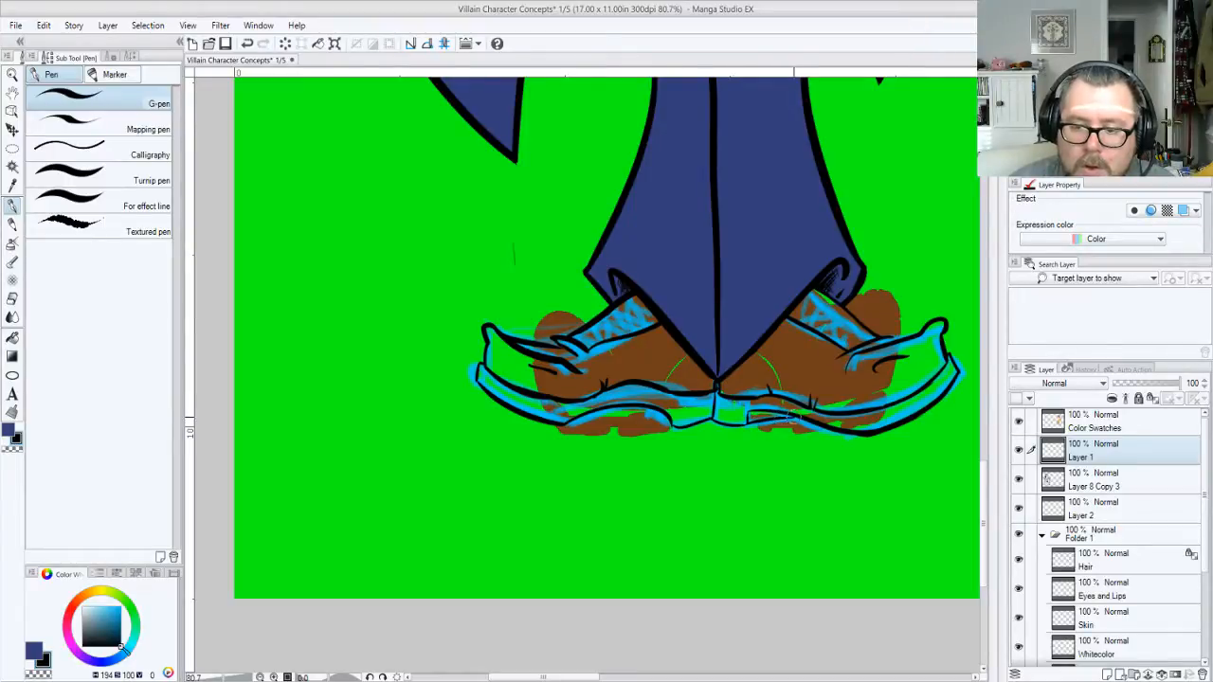
{"action": "left_click_drag", "start_coordinate": [626, 409], "coordinate": [666, 422]}
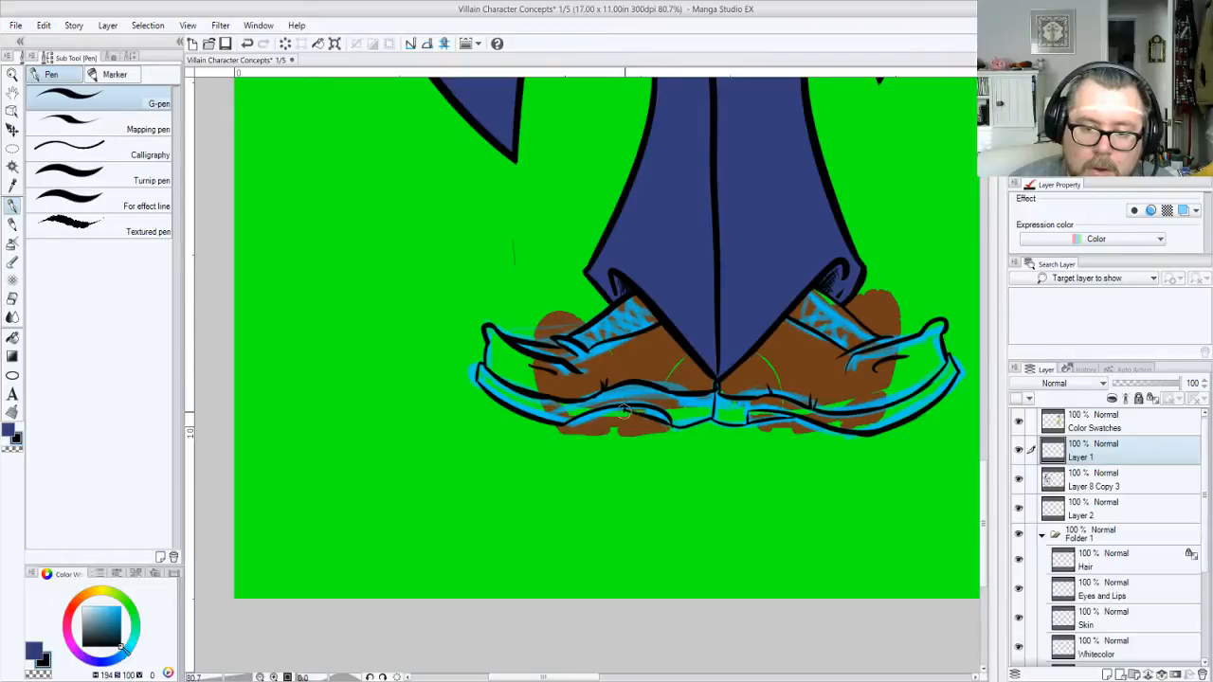
Hide Folder 1 and Layer 2, and fill the arch gaps under both shoes with black using the Refer other layers fill
{"action": "left_click", "coordinate": [1019, 535]}
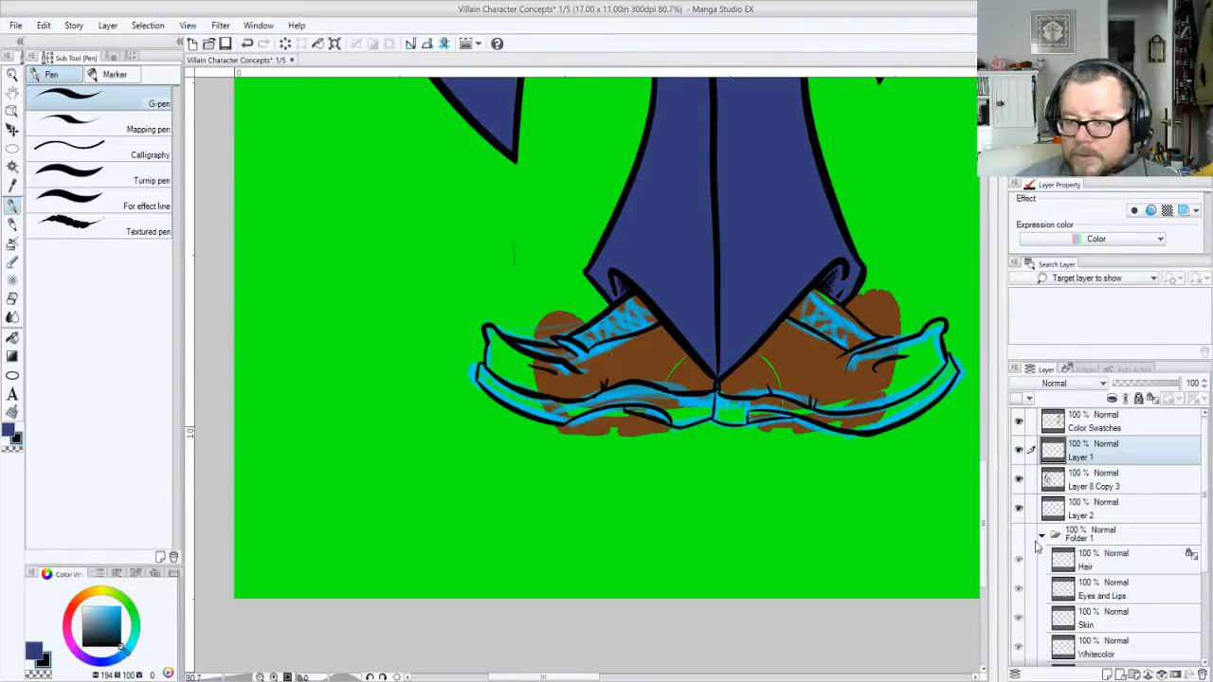
{"action": "left_click", "coordinate": [1019, 509]}
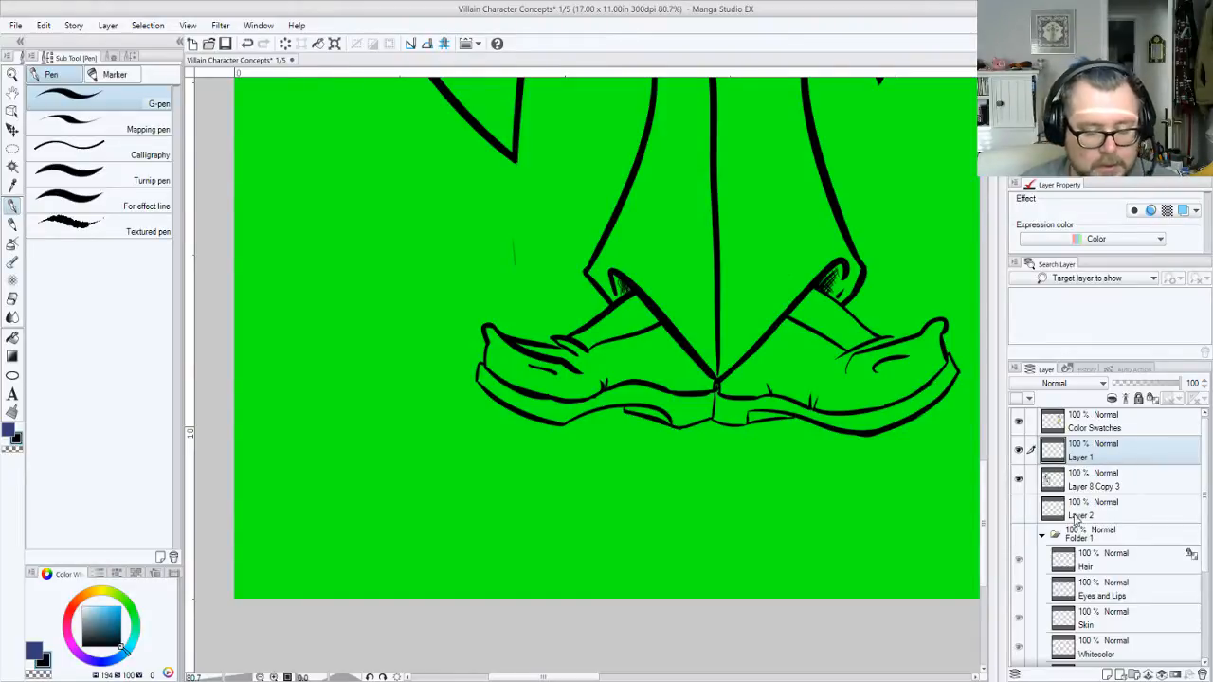
{"action": "key", "text": "g"}
{"action": "left_click", "coordinate": [666, 415]}
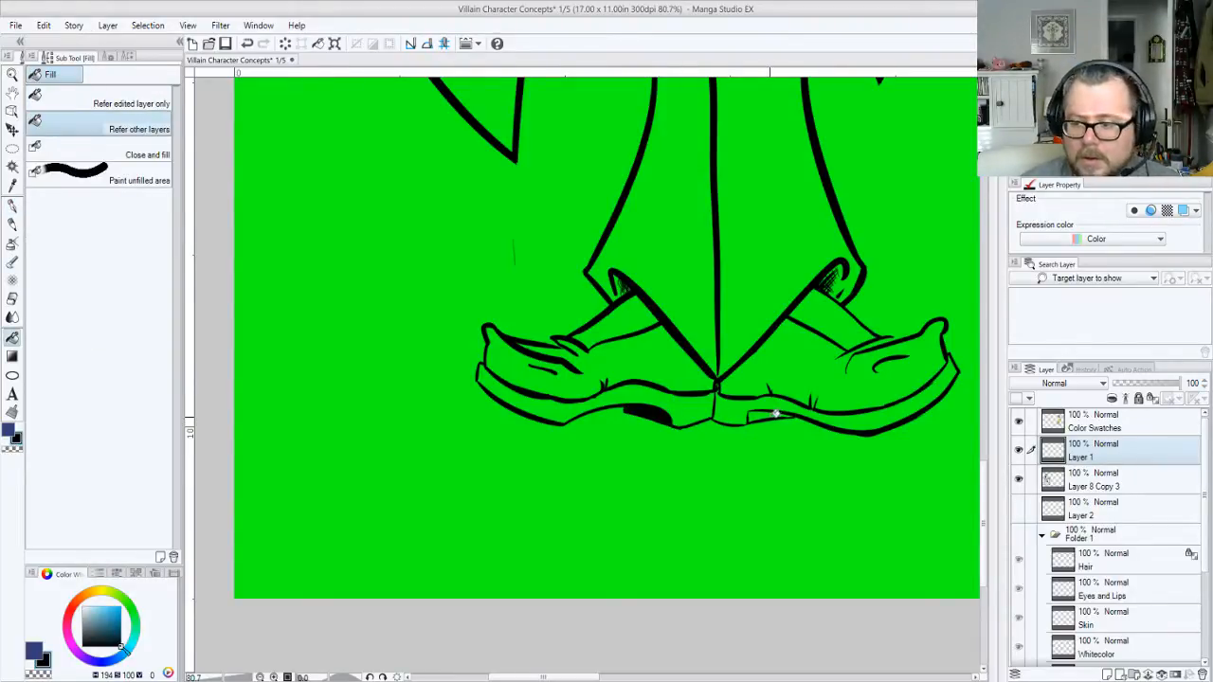
{"action": "left_click", "coordinate": [772, 415]}
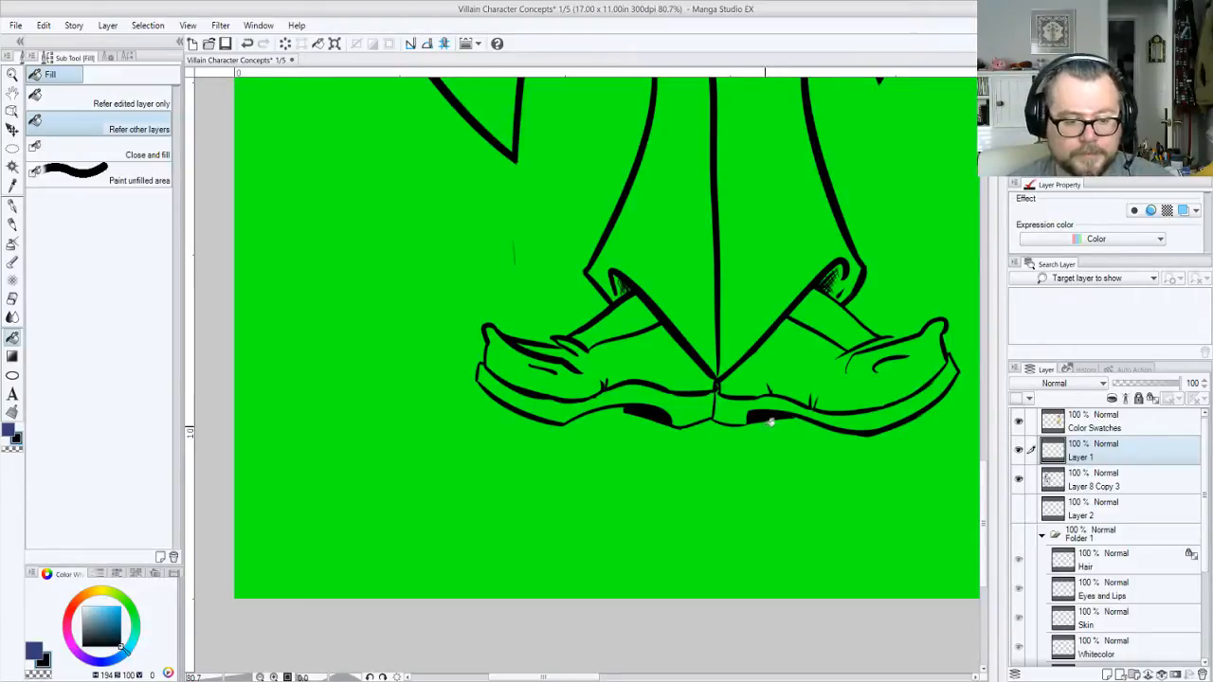
Set the fill's area scaling to -2 and fill the soles of both shoes with black, leaving a thin gap along the outlines
{"action": "left_click", "coordinate": [106, 58]}
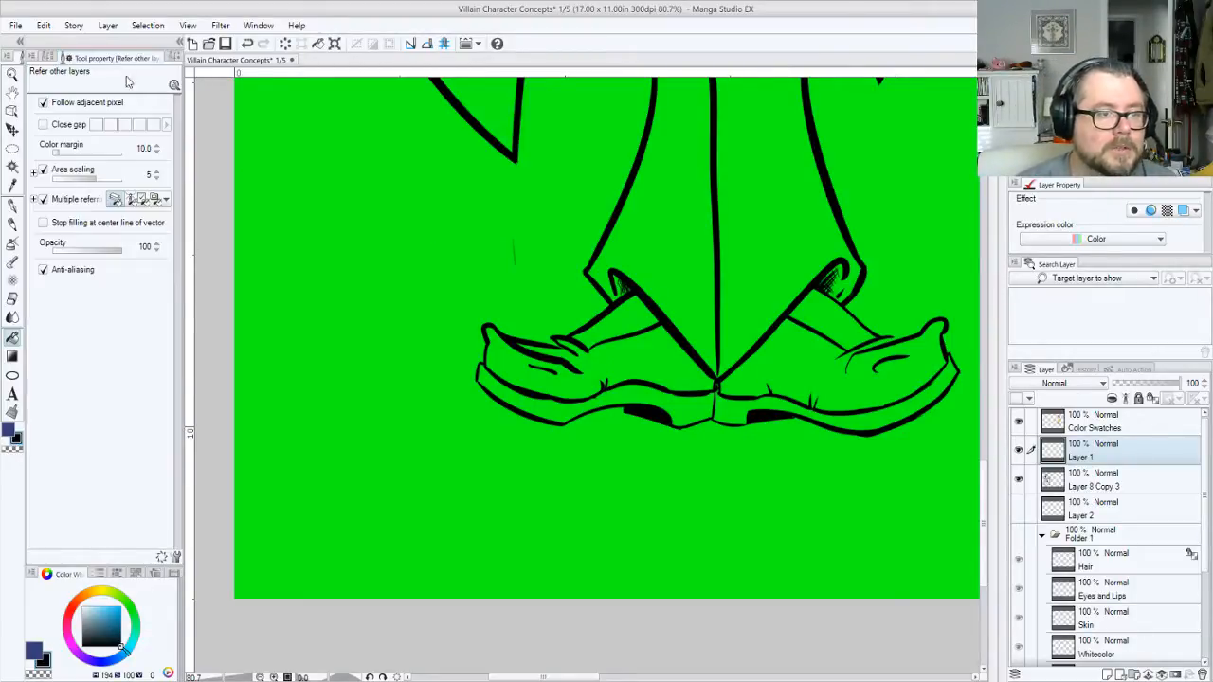
{"action": "left_click", "coordinate": [157, 178]}
{"action": "left_click", "coordinate": [157, 178]}
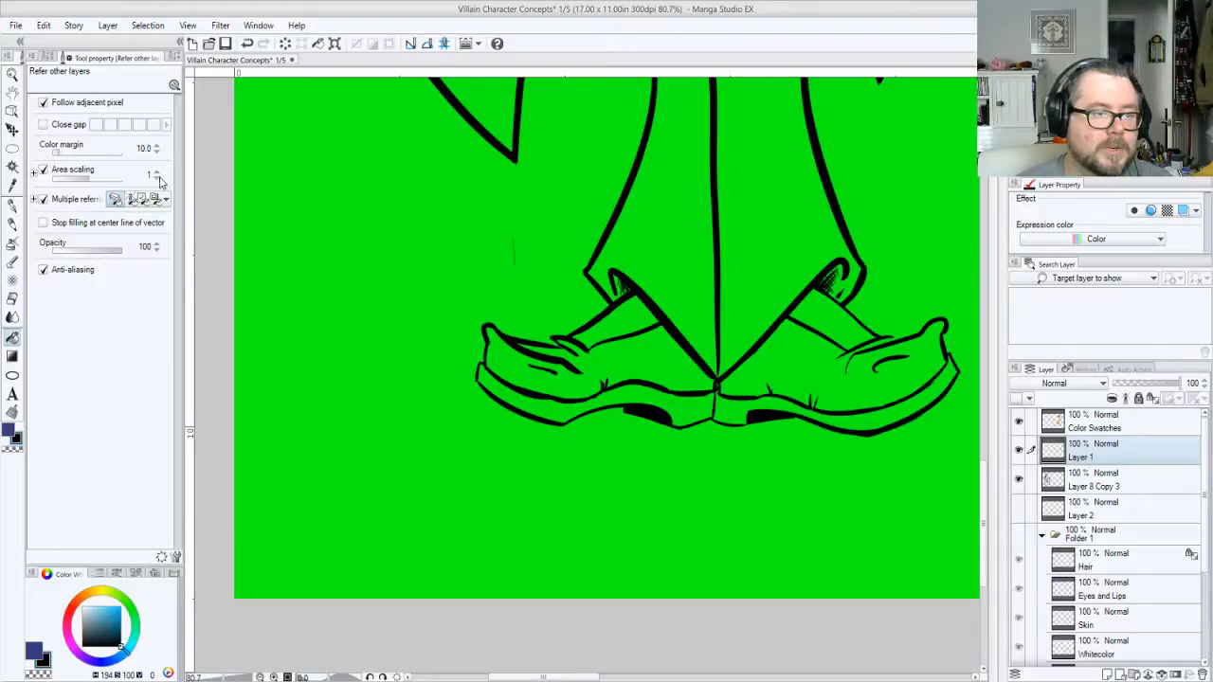
{"action": "left_click", "coordinate": [160, 181]}
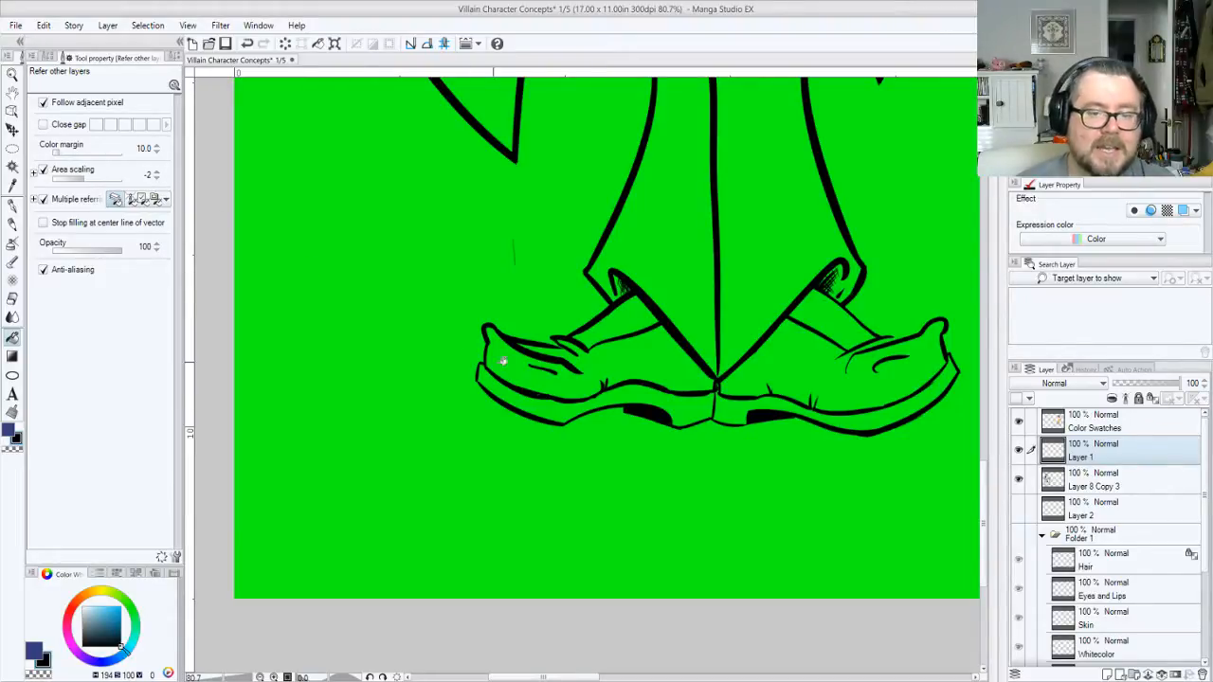
{"action": "left_click", "coordinate": [546, 406]}
{"action": "left_click", "coordinate": [891, 410]}
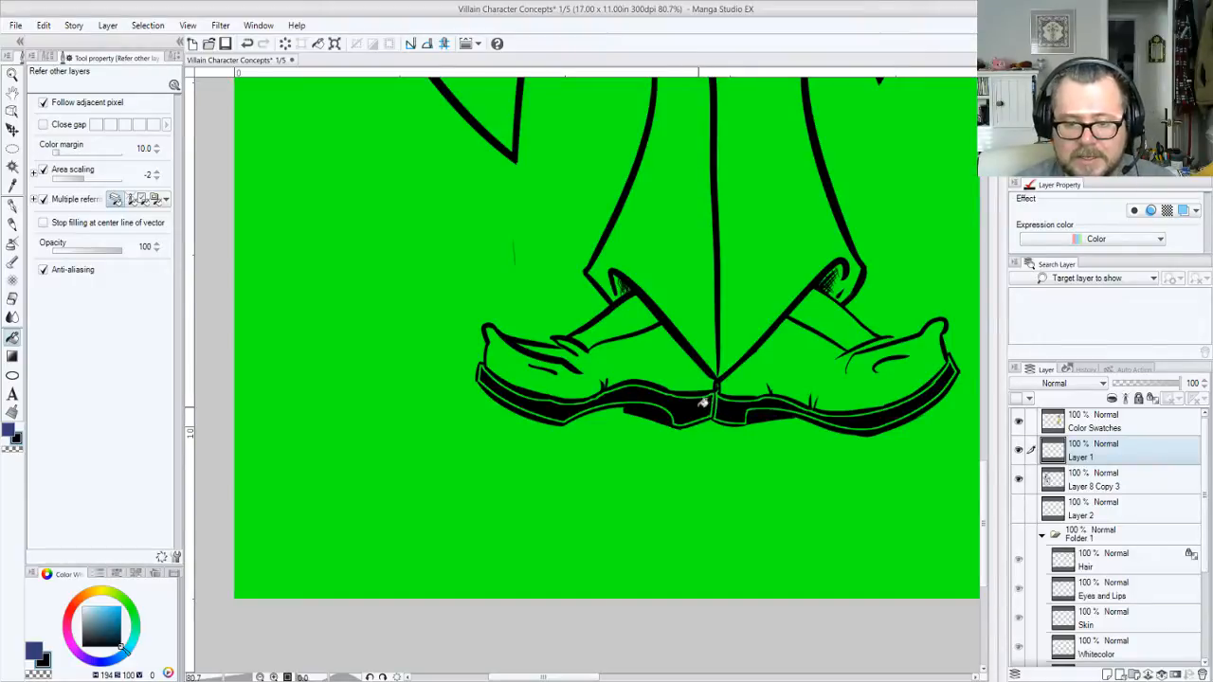
Ink the curved lace lines across the left shoe's lace opening with the G-pen at brush size 25
{"action": "key", "text": "p"}
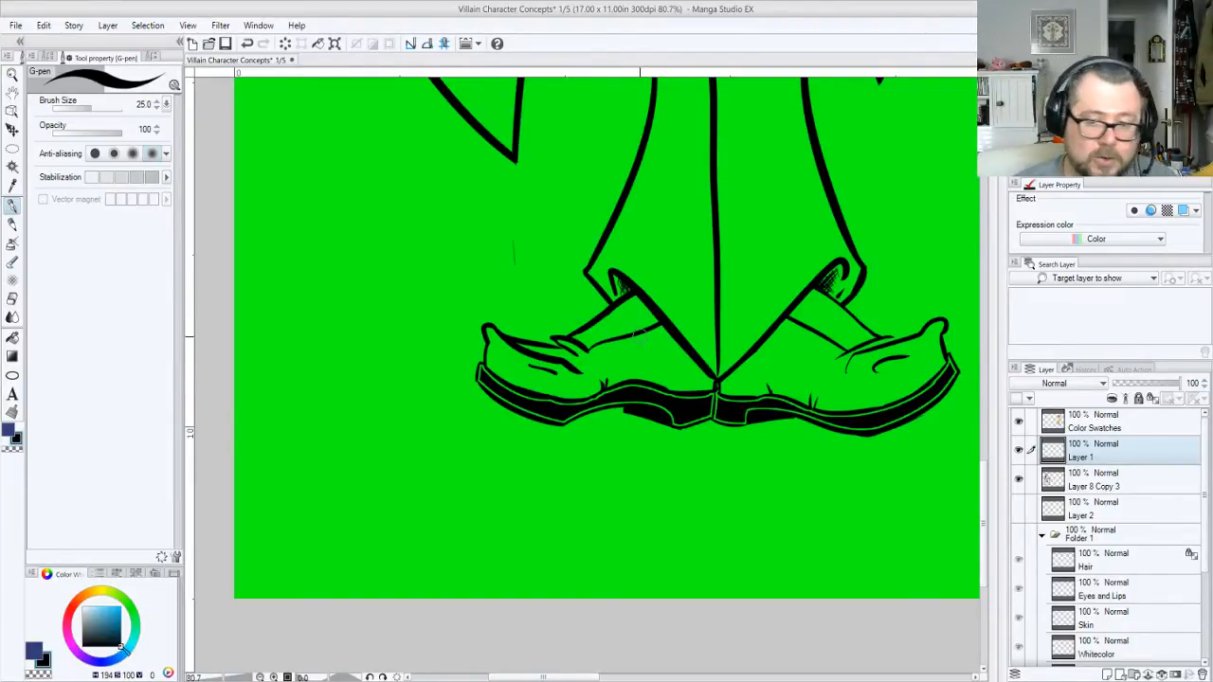
{"action": "mouse_move", "coordinate": [591, 320]}
{"action": "left_mouse_down"}
{"action": "mouse_move", "coordinate": [579, 349]}
{"action": "mouse_move", "coordinate": [606, 342]}
{"action": "left_mouse_up"}
{"action": "left_click_drag", "start_coordinate": [635, 302], "coordinate": [623, 337]}
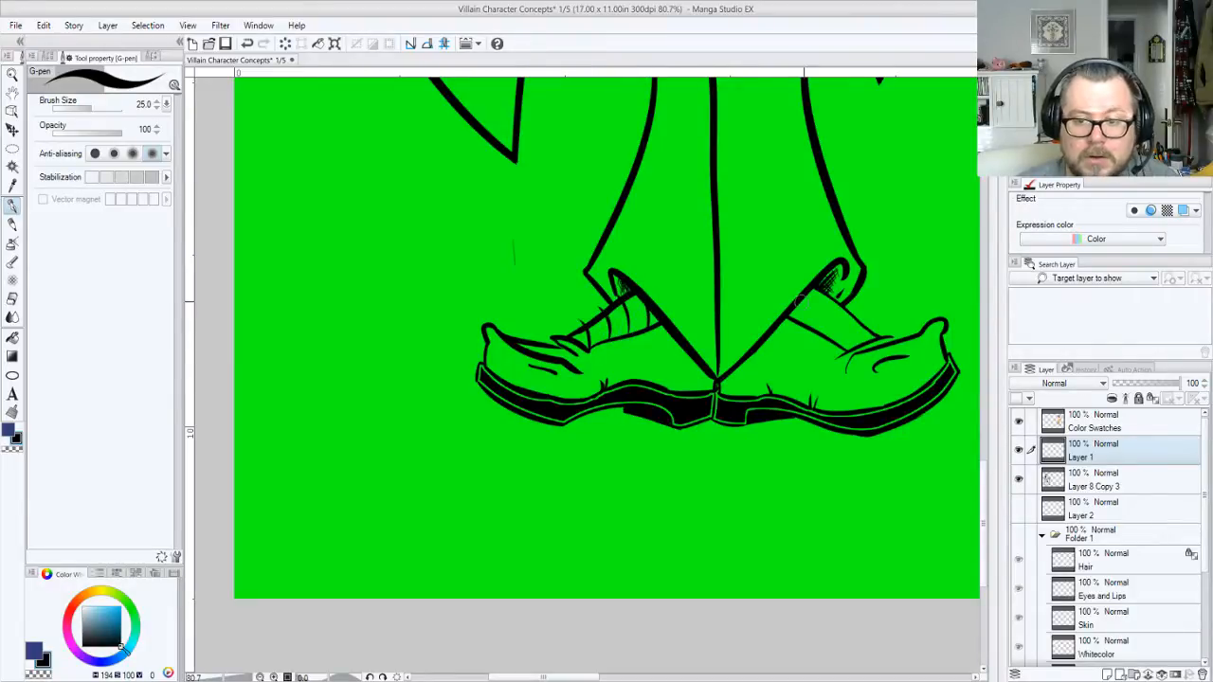
Ink the curved lace lines across the right shoe's opening with the G-pen, and erase the lace ends overhanging both shoes
{"action": "left_click_drag", "start_coordinate": [852, 312], "coordinate": [868, 338]}
{"action": "left_click_drag", "start_coordinate": [825, 297], "coordinate": [849, 339]}
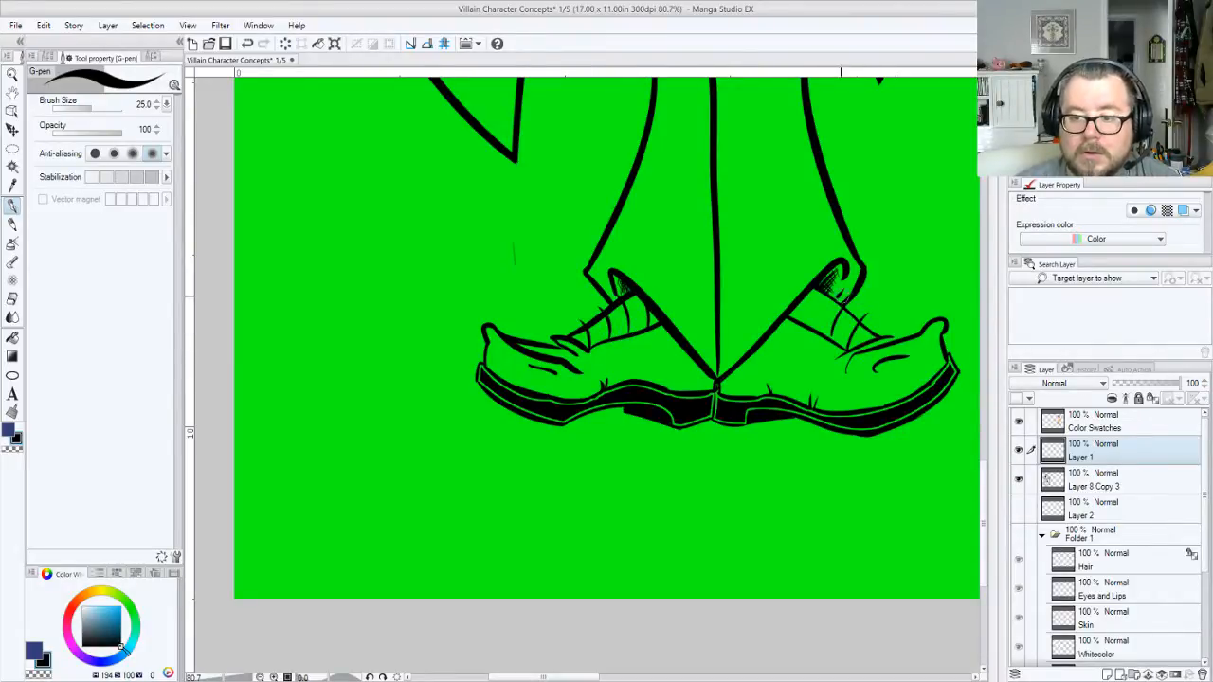
{"action": "left_click_drag", "start_coordinate": [807, 295], "coordinate": [823, 329]}
{"action": "left_click_drag", "start_coordinate": [829, 267], "coordinate": [807, 286]}
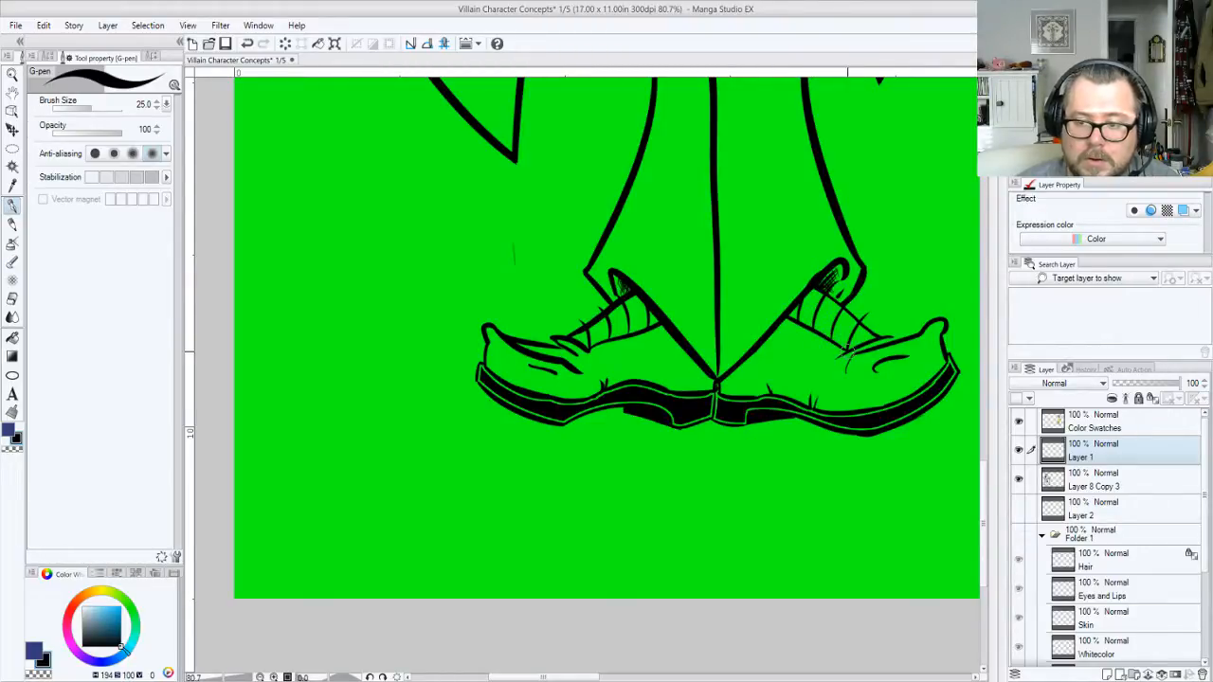
{"action": "key", "text": "e"}
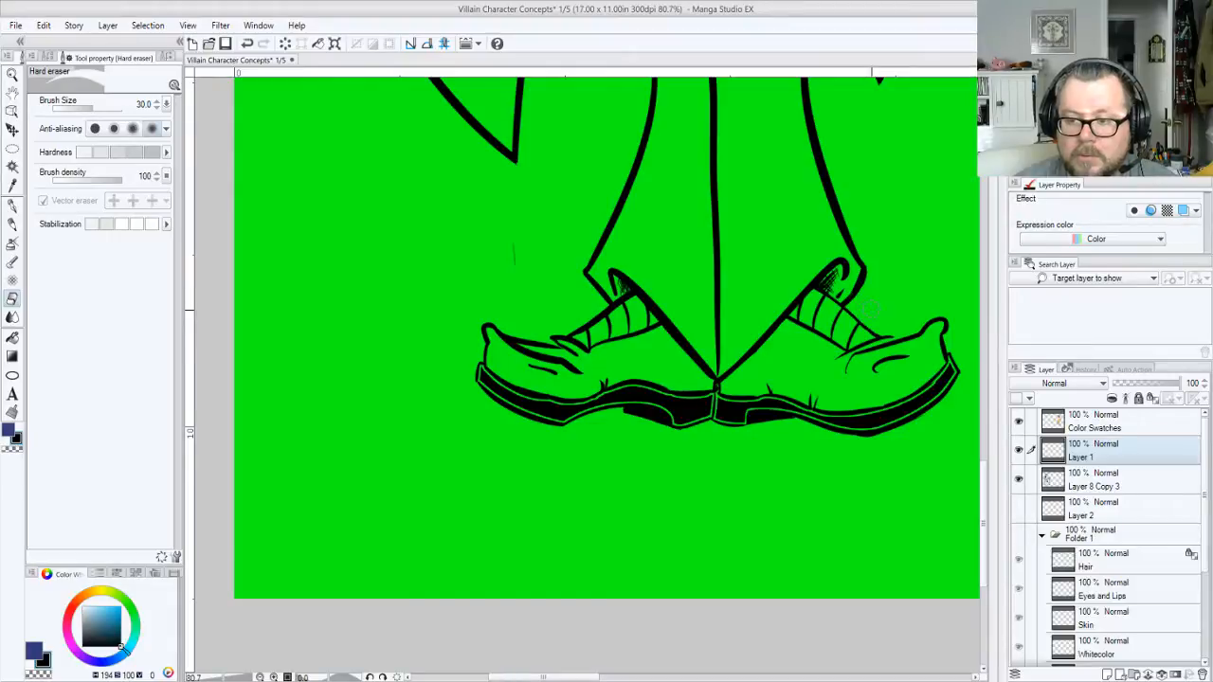
Ink small end curls on the toe seams and crease marks around the toes and heels of both shoes with the G-pen
{"action": "key", "text": "p"}
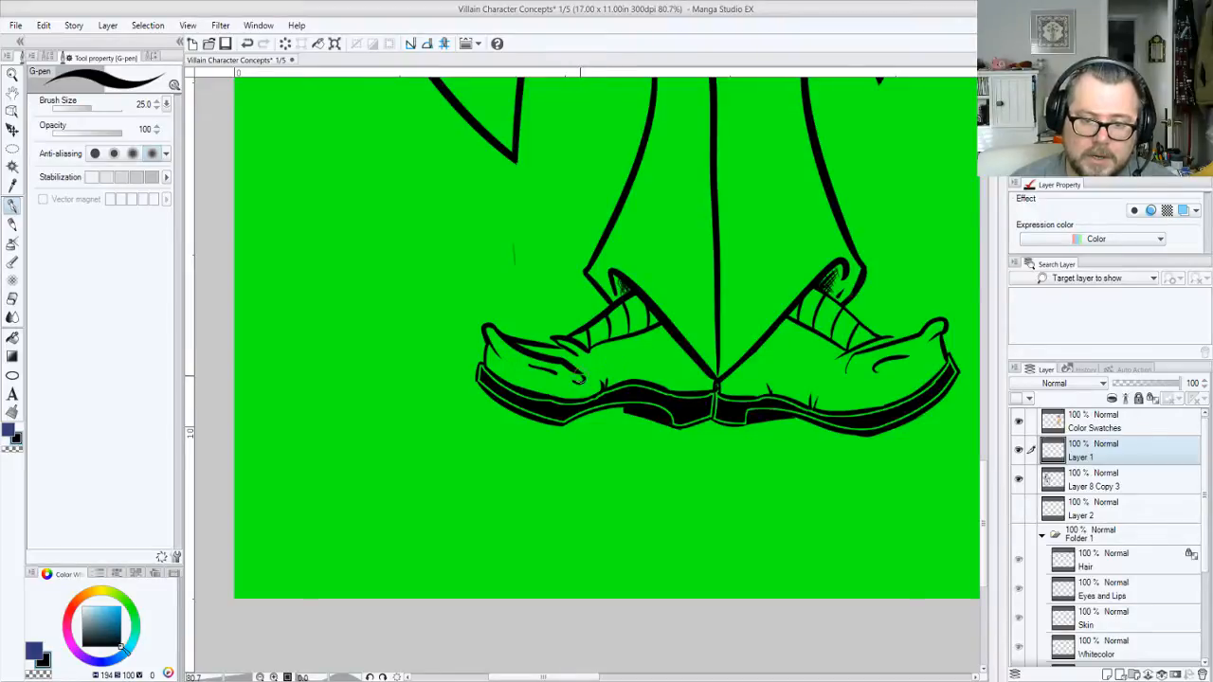
{"action": "key", "text": "ctrl+z"}
{"action": "left_click_drag", "start_coordinate": [578, 371], "coordinate": [585, 377]}
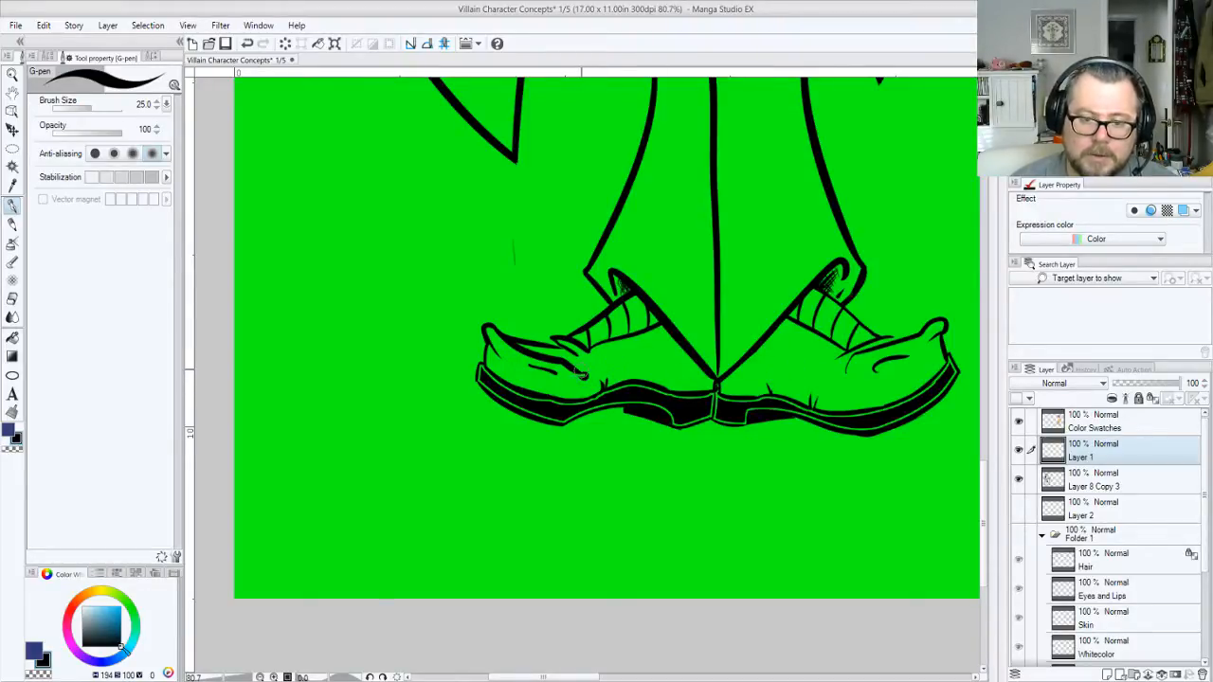
{"action": "left_click_drag", "start_coordinate": [840, 373], "coordinate": [843, 378]}
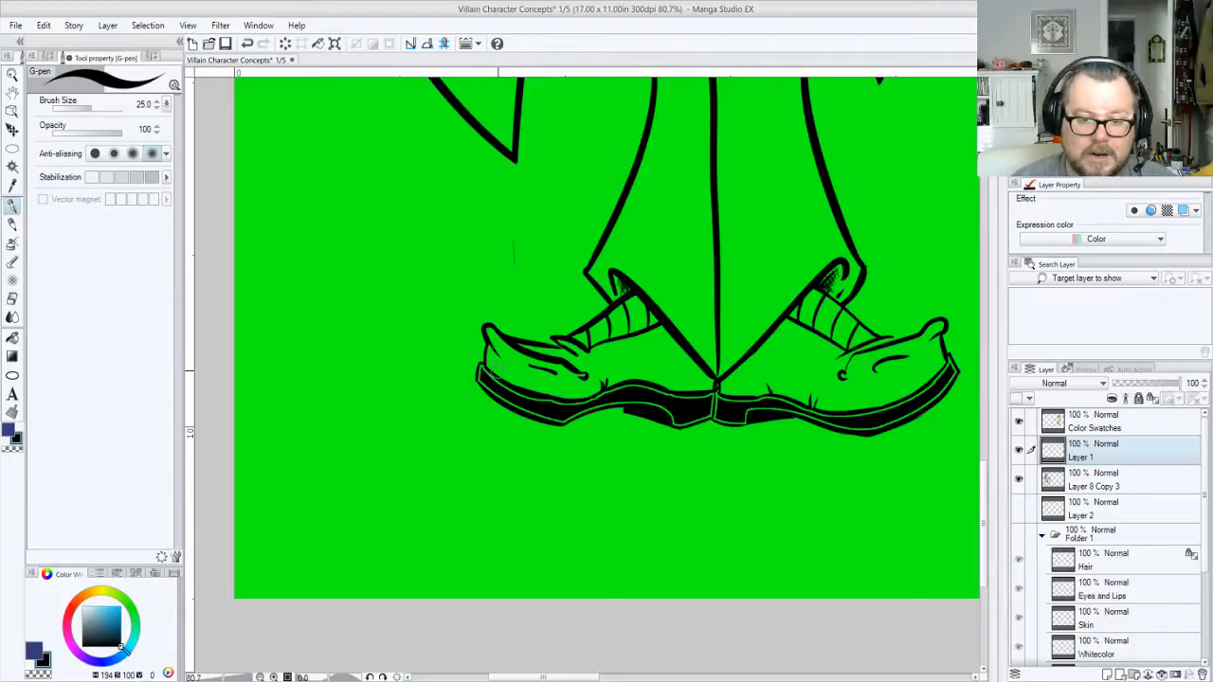
{"action": "left_click_drag", "start_coordinate": [493, 375], "coordinate": [495, 361]}
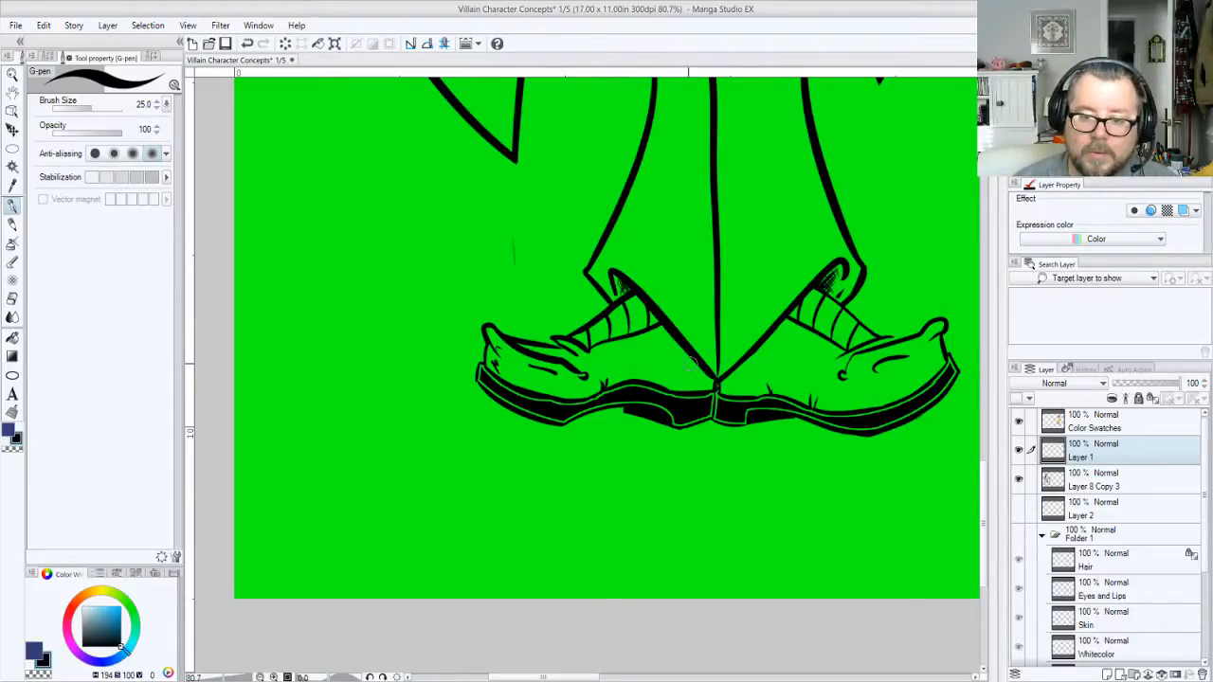
{"action": "left_click_drag", "start_coordinate": [910, 368], "coordinate": [930, 354]}
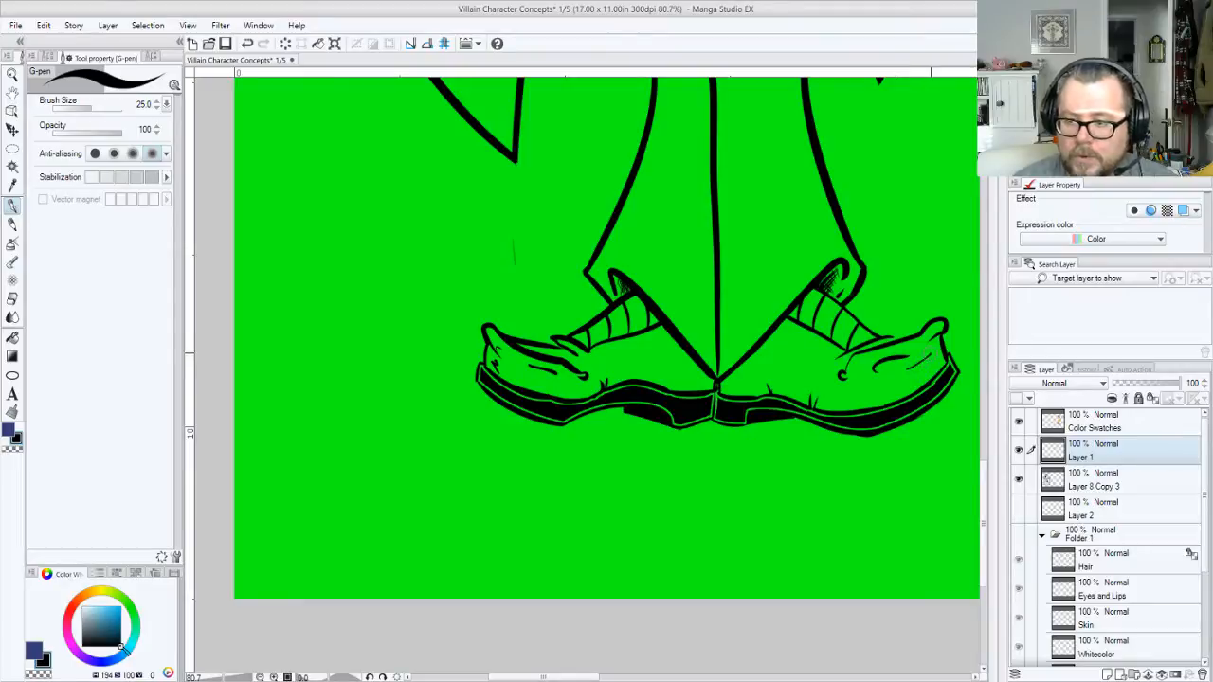
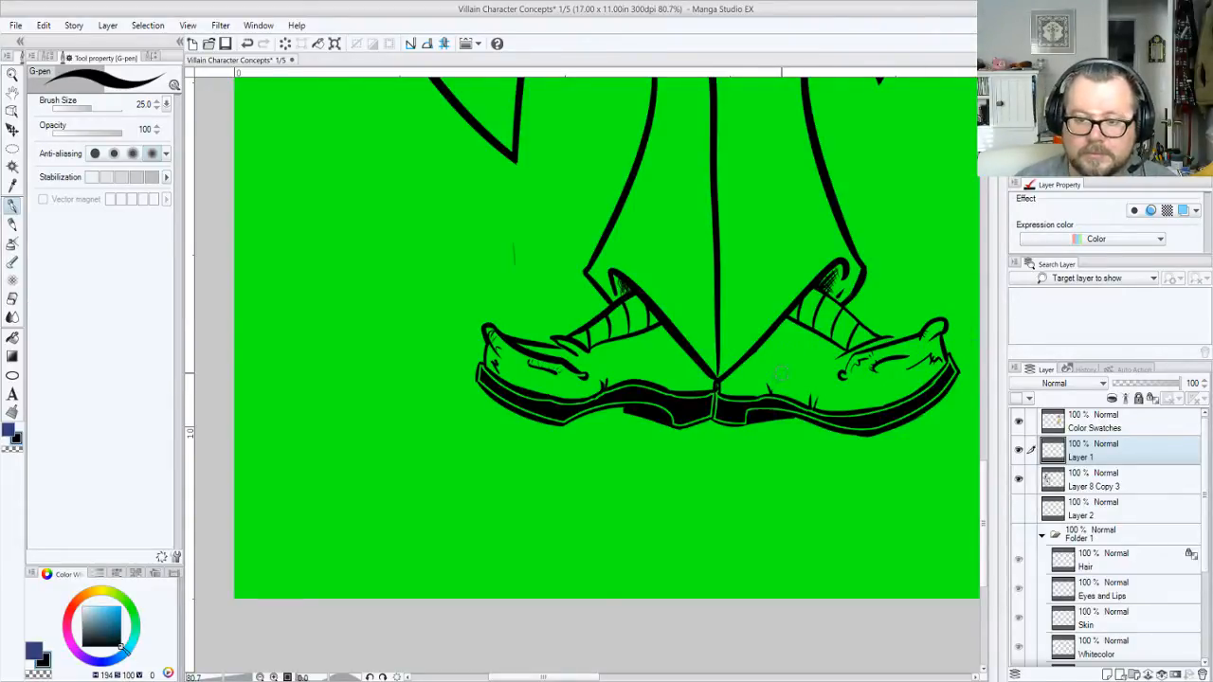
{"action": "left_click_drag", "start_coordinate": [679, 372], "coordinate": [678, 382]}
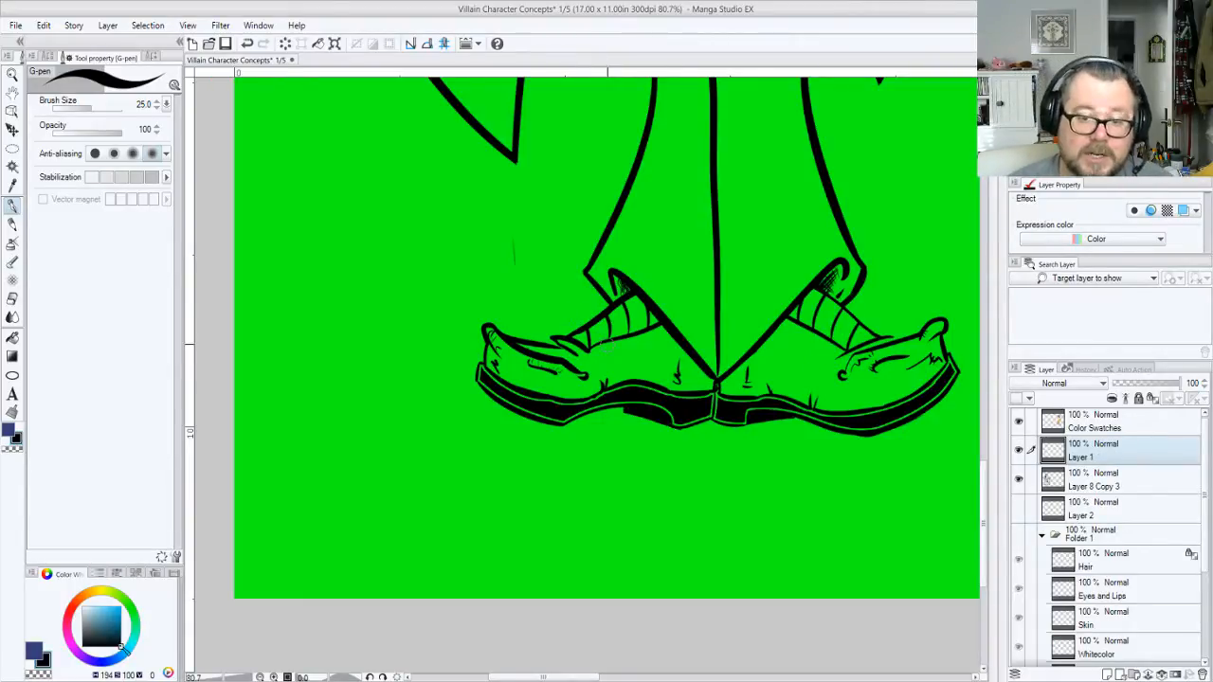
Ink the opposing lace lines to form a crisscross on both shoes, and erase the ends that overshoot the outlines
{"action": "mouse_move", "coordinate": [606, 338]}
{"action": "left_mouse_down"}
{"action": "mouse_move", "coordinate": [556, 338]}
{"action": "mouse_move", "coordinate": [572, 329]}
{"action": "left_mouse_up"}
{"action": "mouse_move", "coordinate": [652, 332]}
{"action": "left_mouse_down"}
{"action": "mouse_move", "coordinate": [595, 316]}
{"action": "mouse_move", "coordinate": [646, 303]}
{"action": "left_mouse_up"}
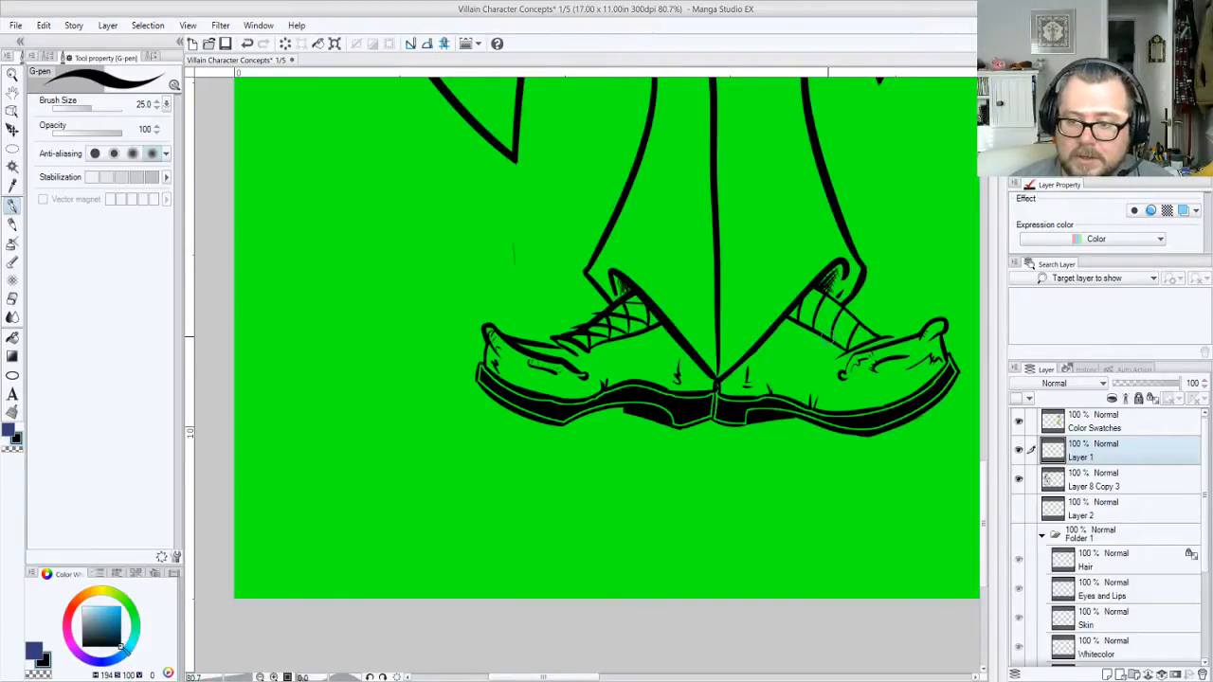
{"action": "mouse_move", "coordinate": [826, 329]}
{"action": "left_mouse_down"}
{"action": "mouse_move", "coordinate": [880, 342]}
{"action": "mouse_move", "coordinate": [845, 323]}
{"action": "mouse_move", "coordinate": [829, 292]}
{"action": "mouse_move", "coordinate": [795, 326]}
{"action": "left_mouse_up"}
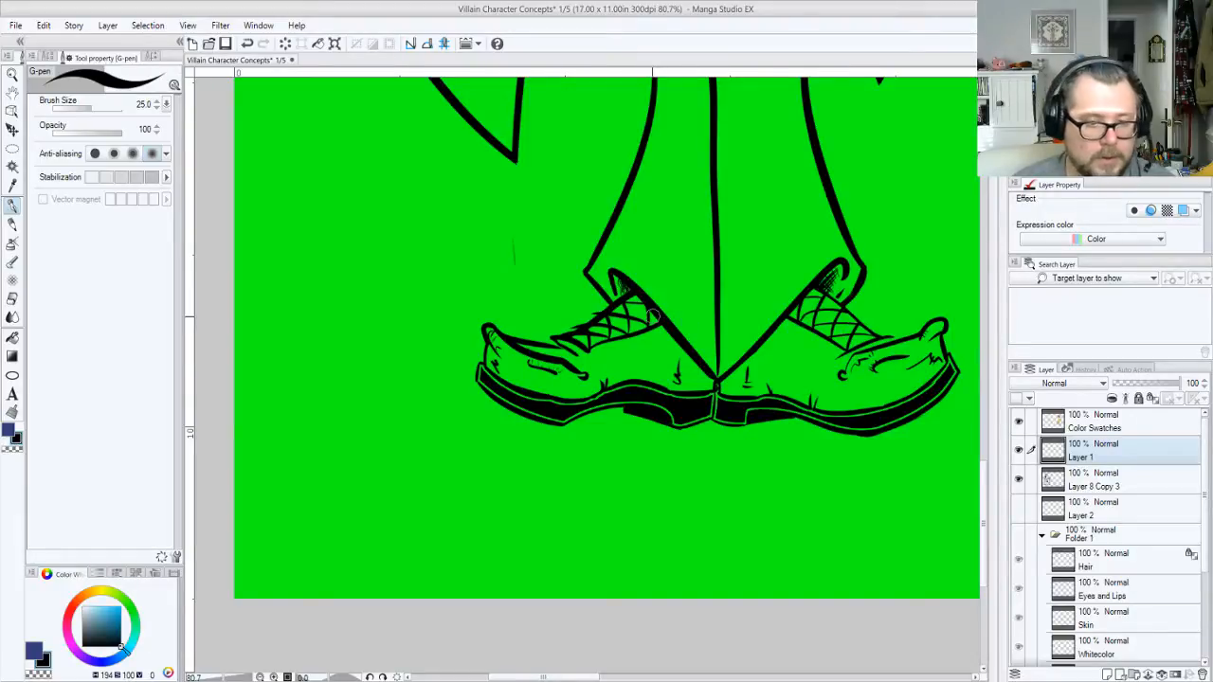
{"action": "key", "text": "e"}
{"action": "left_click_drag", "start_coordinate": [572, 327], "coordinate": [566, 333]}
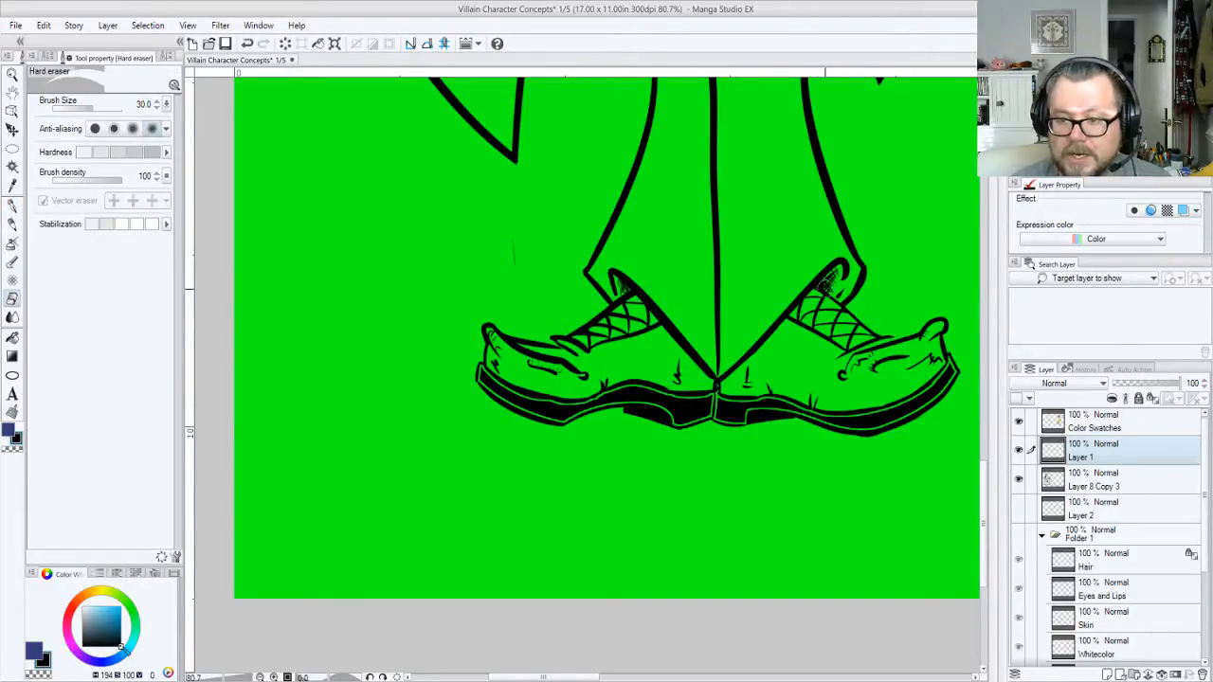
{"action": "left_click_drag", "start_coordinate": [826, 281], "coordinate": [832, 284]}
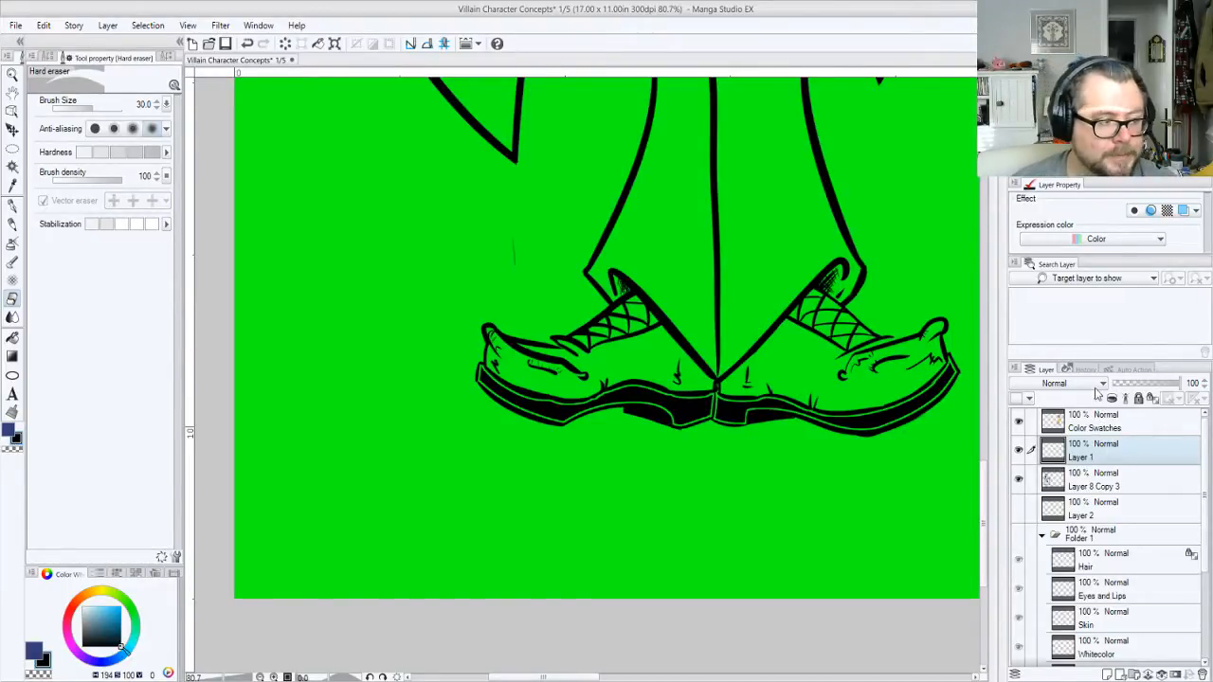
Merge Layer 1 down into Layer 8 Copy 3, and show the Folder 1 color layers again
{"action": "key", "text": "ctrl+e"}
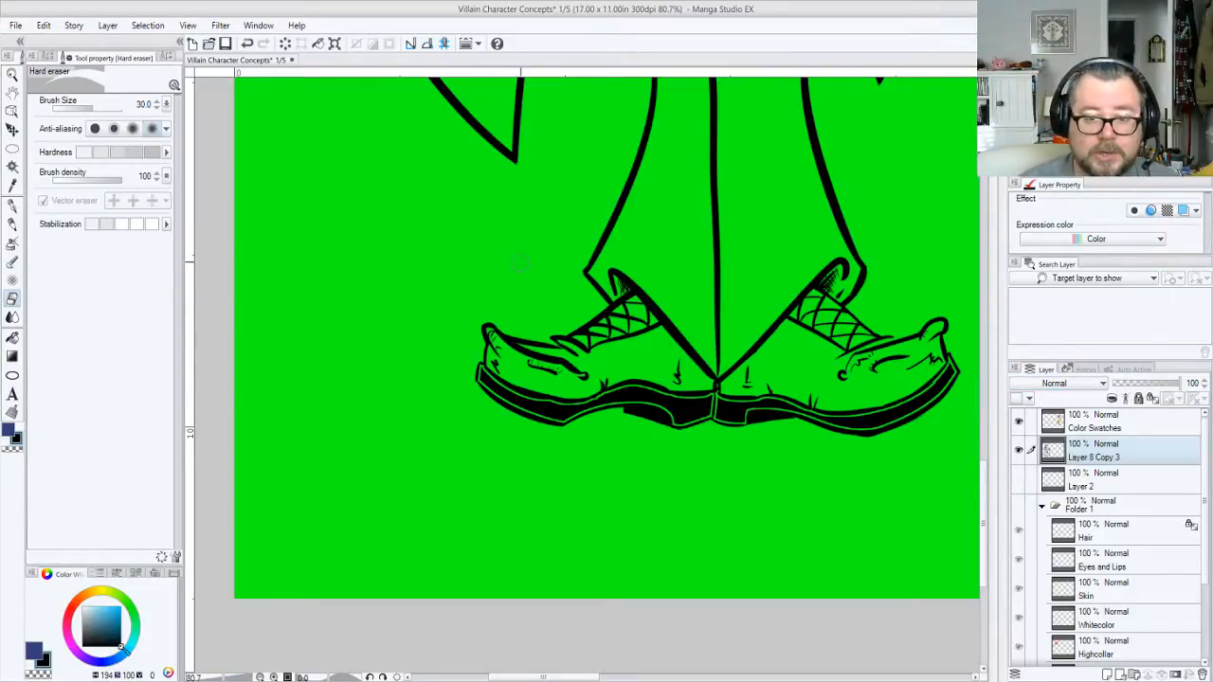
{"action": "mouse_move", "coordinate": [674, 214]}
{"action": "left_mouse_down"}
{"action": "mouse_move", "coordinate": [644, 401]}
{"action": "mouse_move", "coordinate": [699, 377]}
{"action": "mouse_move", "coordinate": [713, 402]}
{"action": "mouse_move", "coordinate": [712, 496]}
{"action": "mouse_move", "coordinate": [691, 385]}
{"action": "mouse_move", "coordinate": [657, 399]}
{"action": "left_mouse_up"}
{"action": "key", "text": "alt+space"}
{"action": "left_click", "coordinate": [662, 415]}
{"action": "left_click", "coordinate": [653, 414]}
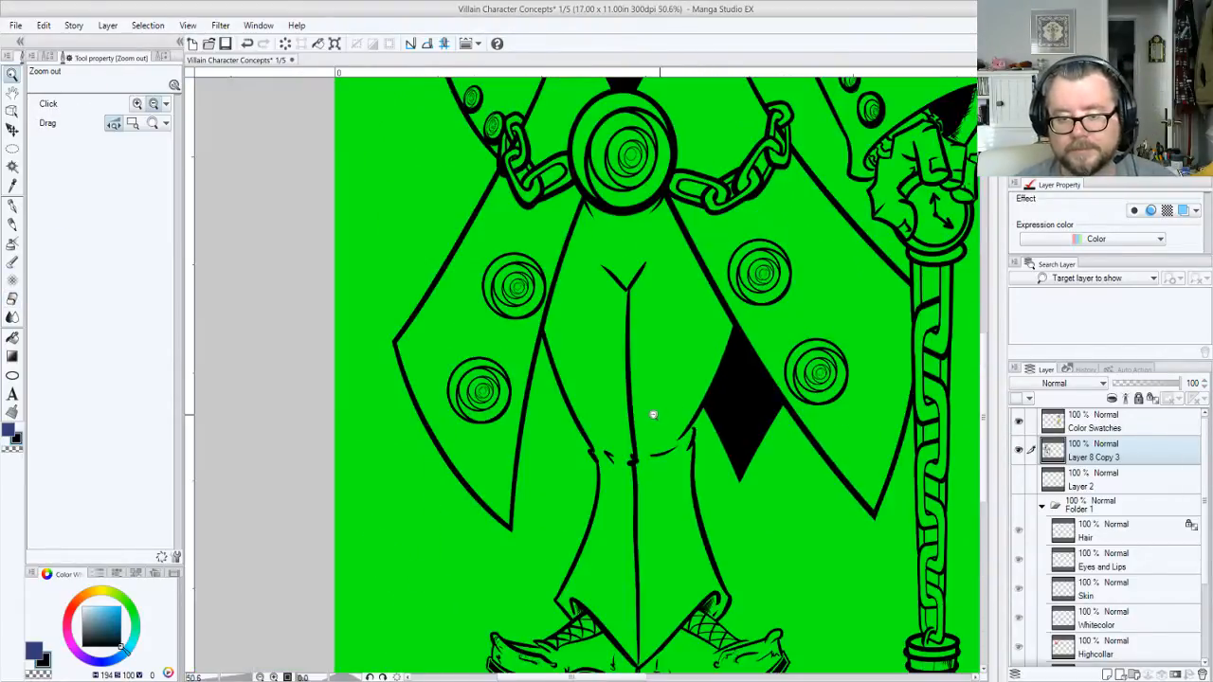
{"action": "left_click", "coordinate": [650, 414]}
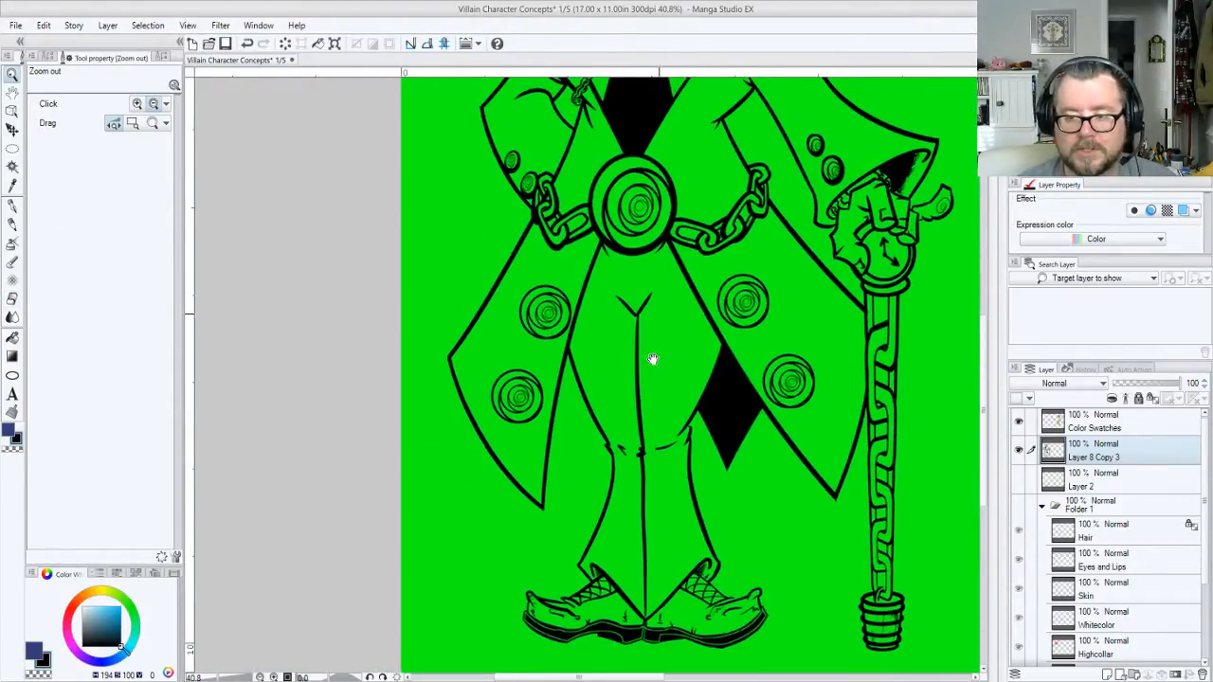
{"action": "left_click_drag", "start_coordinate": [653, 357], "coordinate": [687, 389]}
{"action": "scroll", "coordinate": [758, 387], "scroll_direction": "up", "scroll_amount": 1}
{"action": "scroll", "coordinate": [770, 387], "scroll_direction": "up", "scroll_amount": 2}
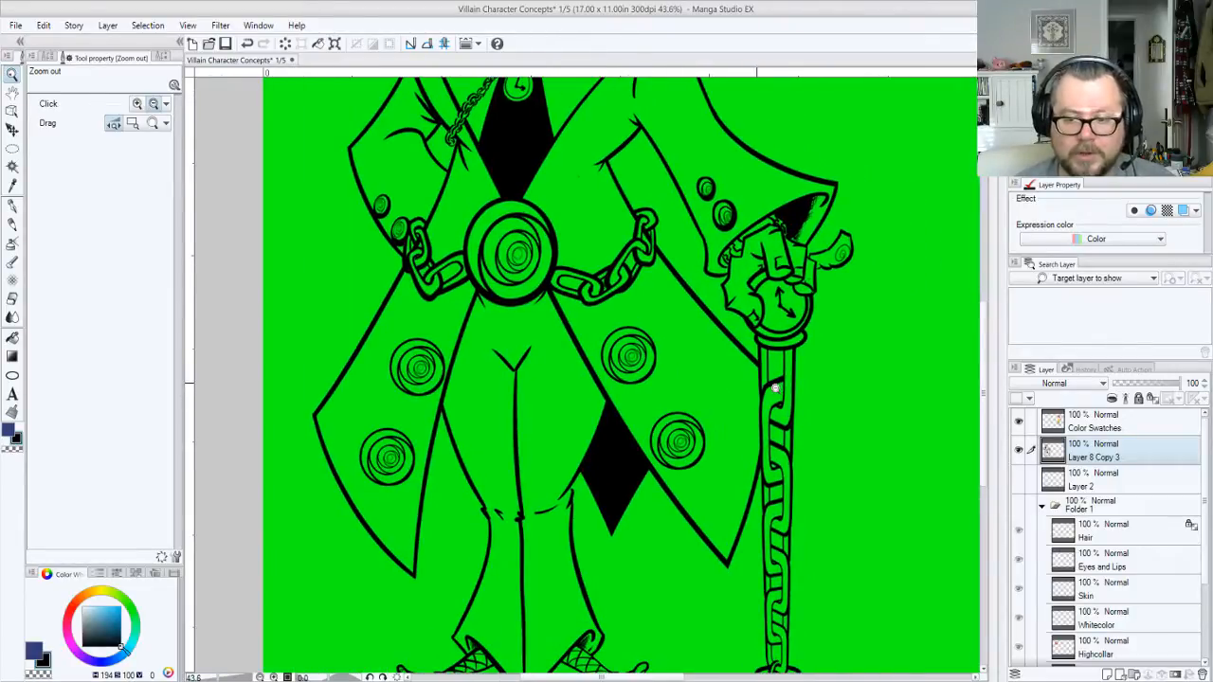
{"action": "scroll", "coordinate": [772, 386], "scroll_direction": "down", "scroll_amount": 1}
{"action": "scroll", "coordinate": [753, 389], "scroll_direction": "down", "scroll_amount": 2}
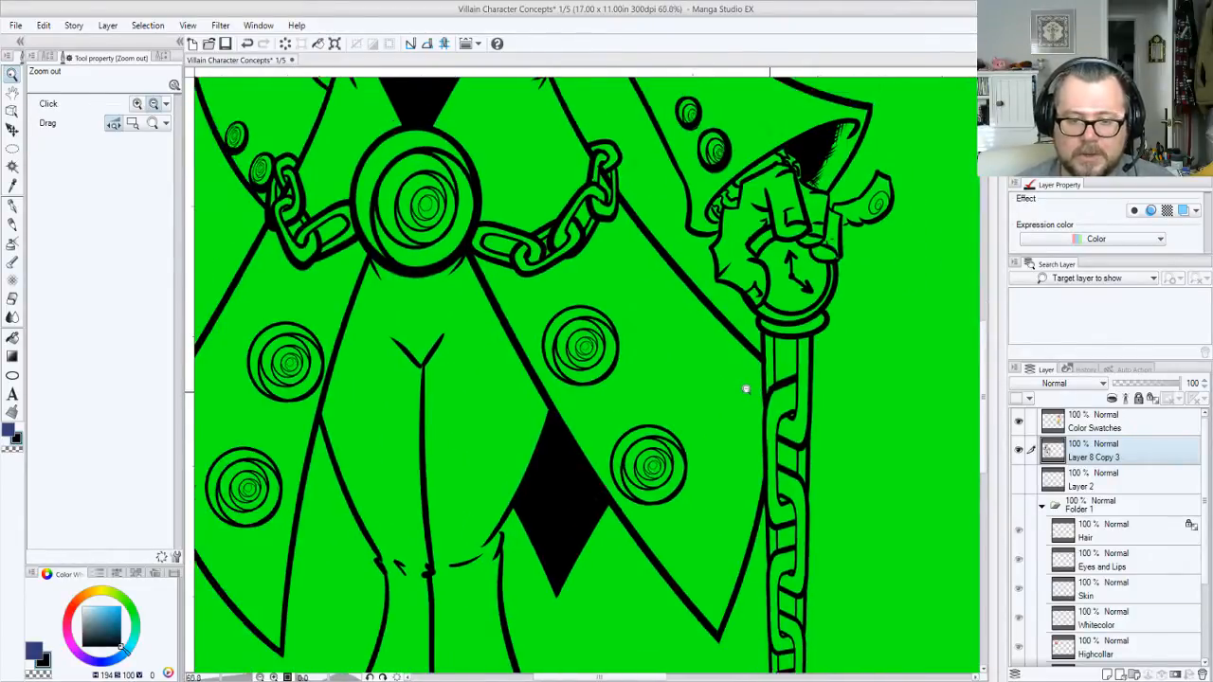
{"action": "scroll", "coordinate": [744, 388], "scroll_direction": "down", "scroll_amount": 1}
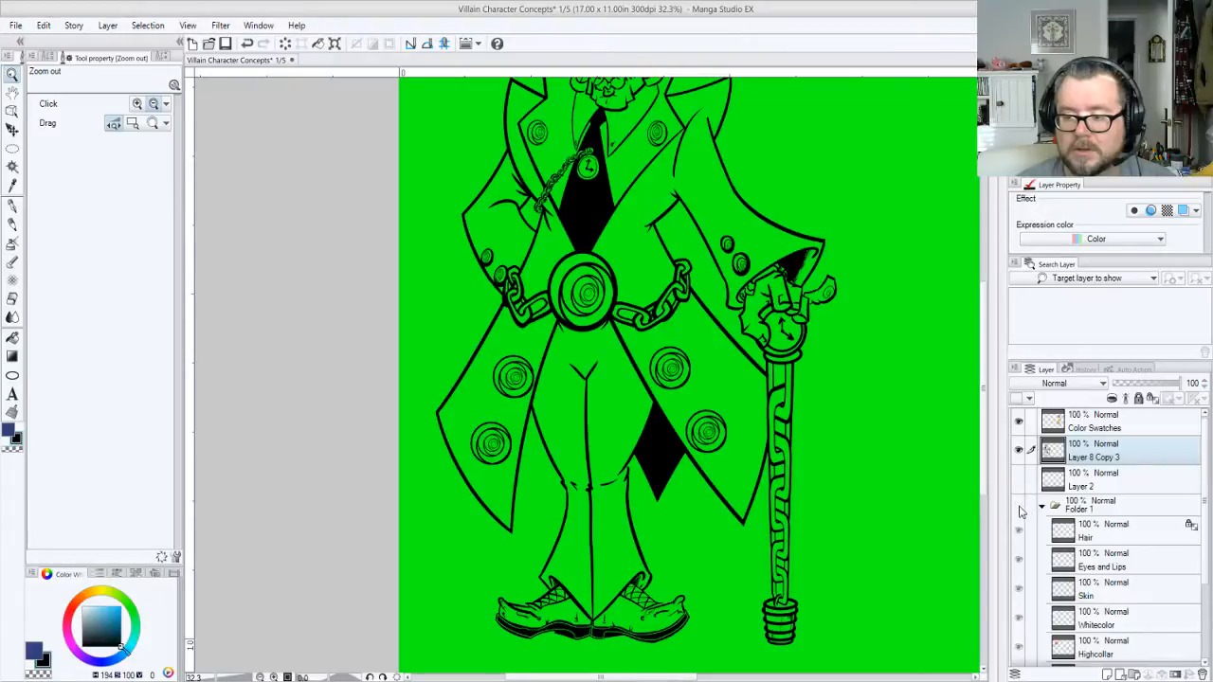
{"action": "left_click", "coordinate": [1028, 534]}
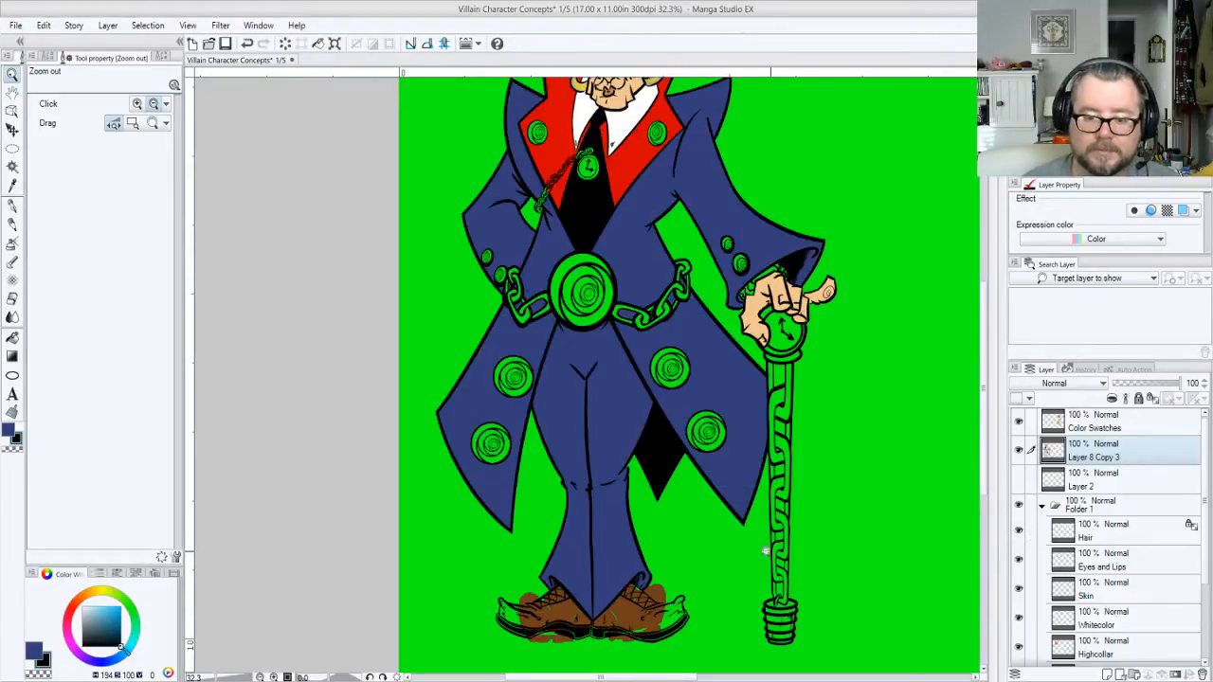
Identify the Shoes layer in Folder 1 and clear its rough brown color
{"action": "left_click_drag", "start_coordinate": [629, 531], "coordinate": [636, 386]}
{"action": "scroll", "coordinate": [1135, 516], "scroll_direction": "down", "scroll_amount": 3}
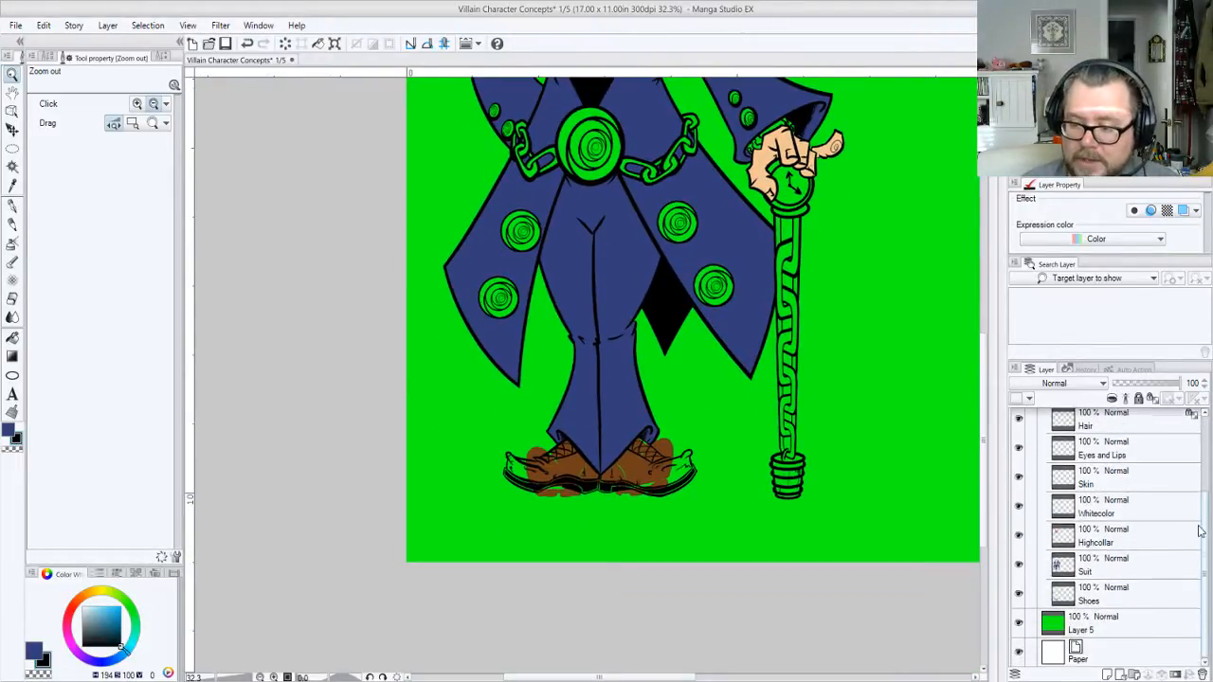
{"action": "left_click", "coordinate": [1134, 548]}
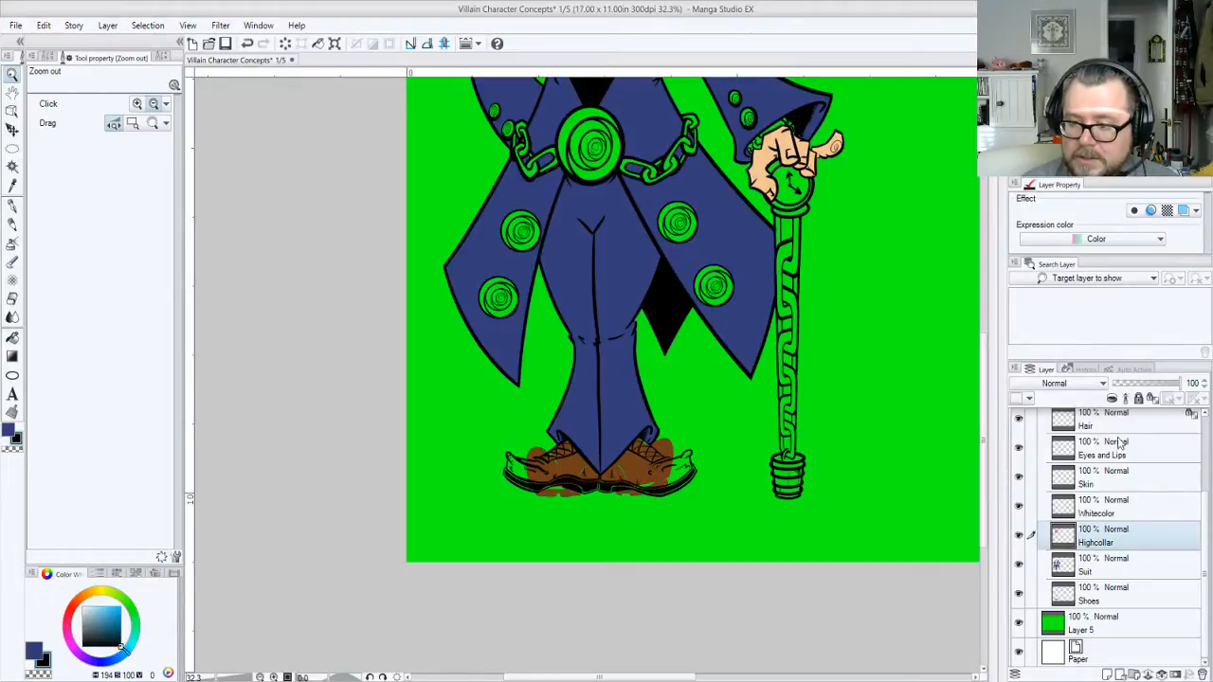
{"action": "scroll", "coordinate": [1138, 502], "scroll_direction": "up", "scroll_amount": 2}
{"action": "left_click", "coordinate": [1100, 462]}
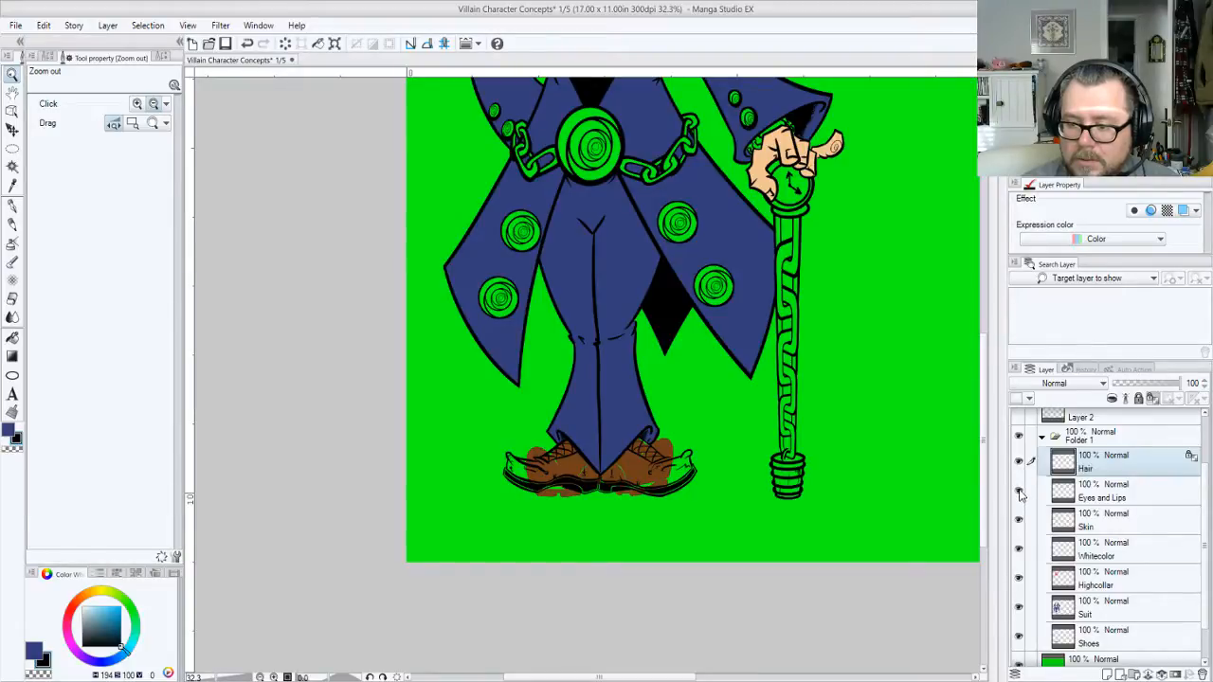
{"action": "left_click", "coordinate": [1019, 637]}
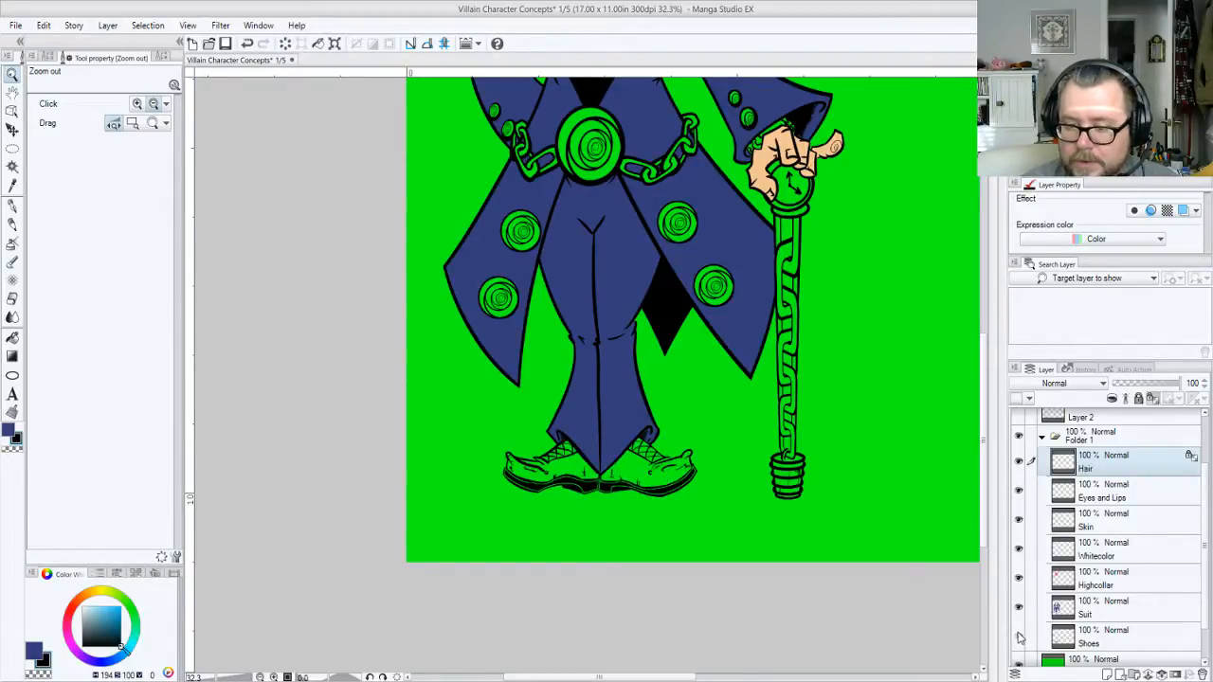
{"action": "left_click", "coordinate": [1019, 637]}
{"action": "left_click", "coordinate": [1116, 652]}
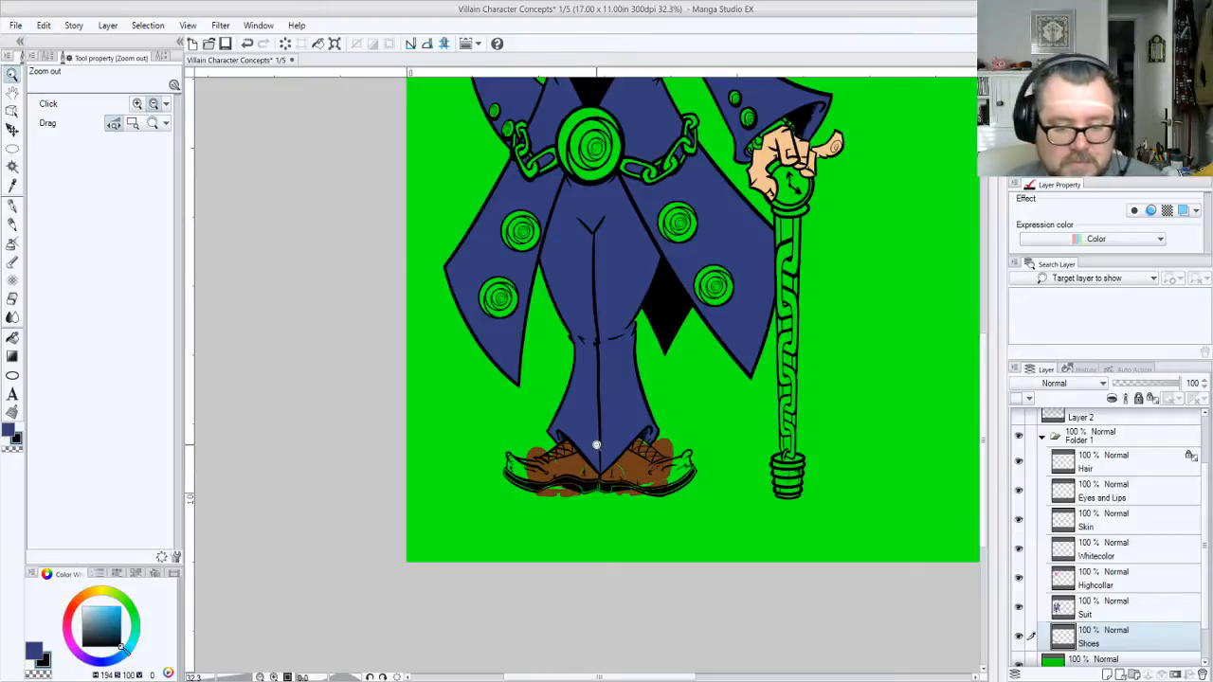
{"action": "key", "text": "Delete"}
Pick the shoe brown from the color swatches as the drawing color
{"action": "left_click_drag", "start_coordinate": [798, 321], "coordinate": [319, 376]}
{"action": "right_click", "coordinate": [736, 305]}
{"action": "left_click_drag", "start_coordinate": [519, 386], "coordinate": [903, 249]}
{"action": "left_click_drag", "start_coordinate": [566, 315], "coordinate": [647, 309]}
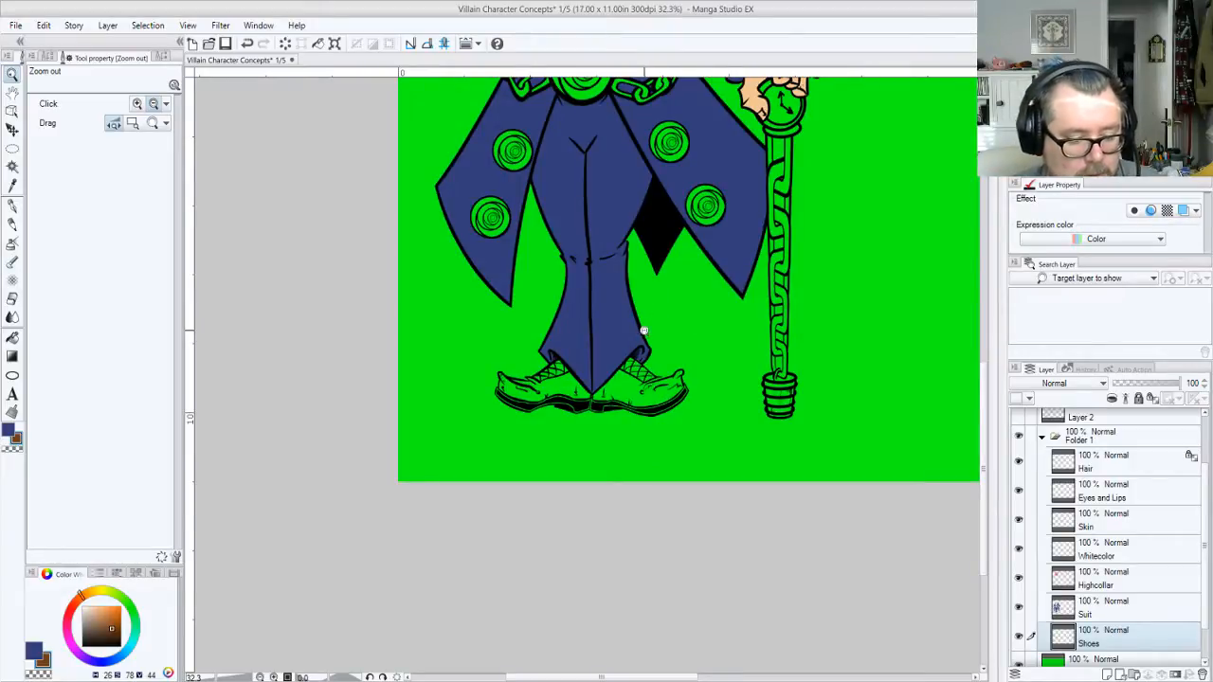
Auto-select the green area around the figure with Refer other layers to select, and invert the selection to cover the figure
{"action": "key", "text": "g"}
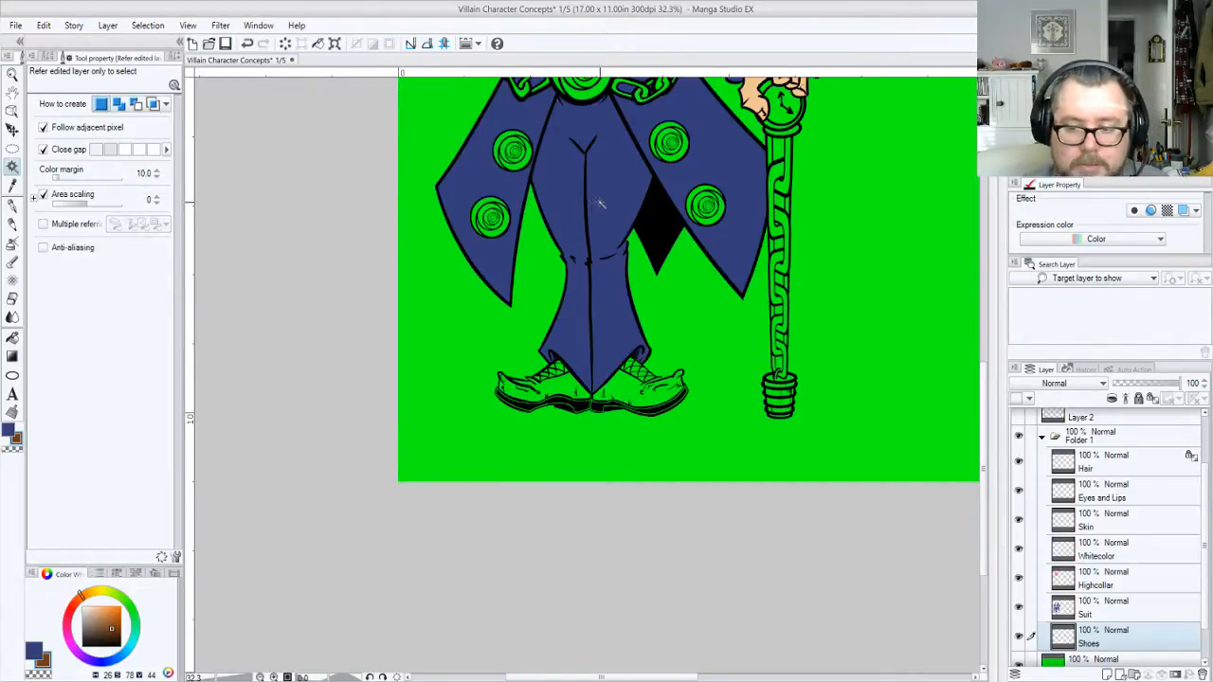
{"action": "left_click", "coordinate": [49, 57]}
{"action": "left_click", "coordinate": [123, 128]}
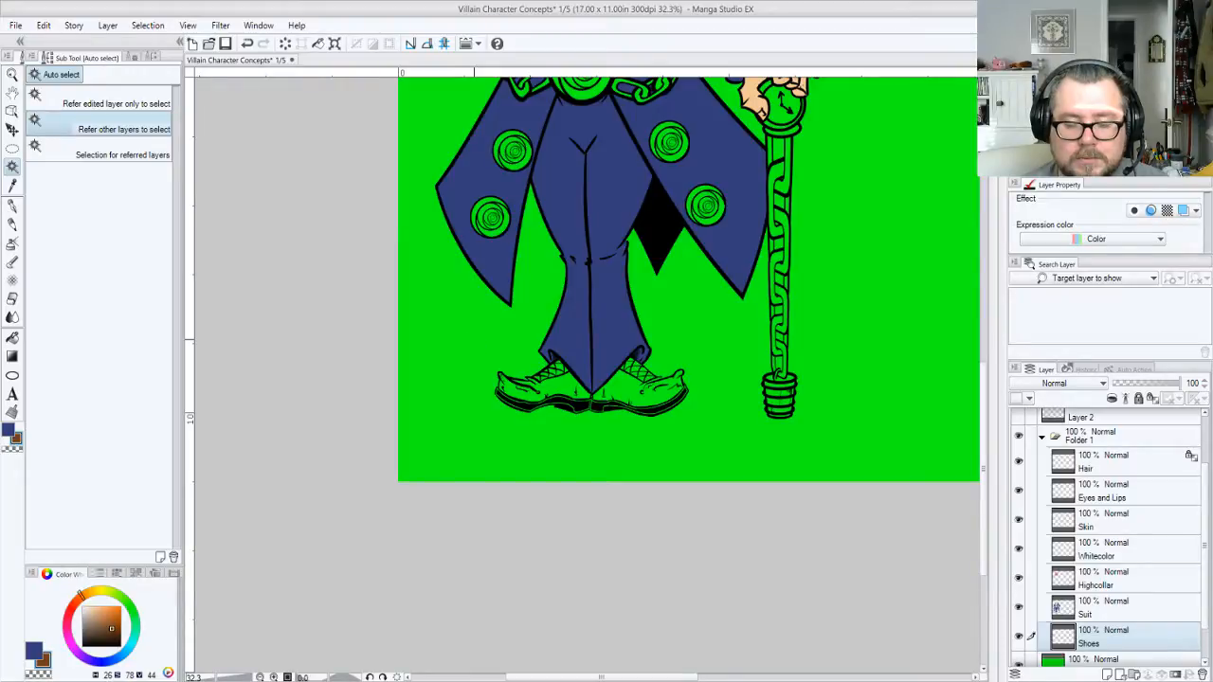
{"action": "left_click", "coordinate": [458, 335]}
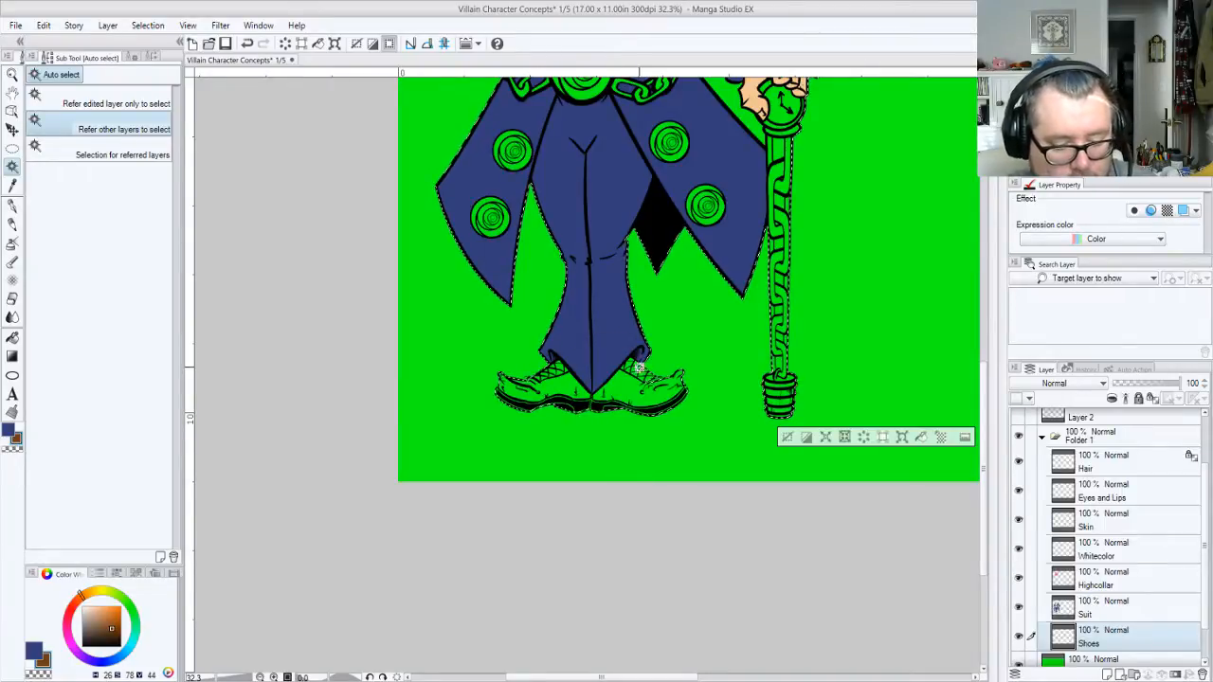
Paint both shoes brown on the Shoes layer with the Turnip pen inside the selection, and deselect
{"action": "key", "text": "slash"}
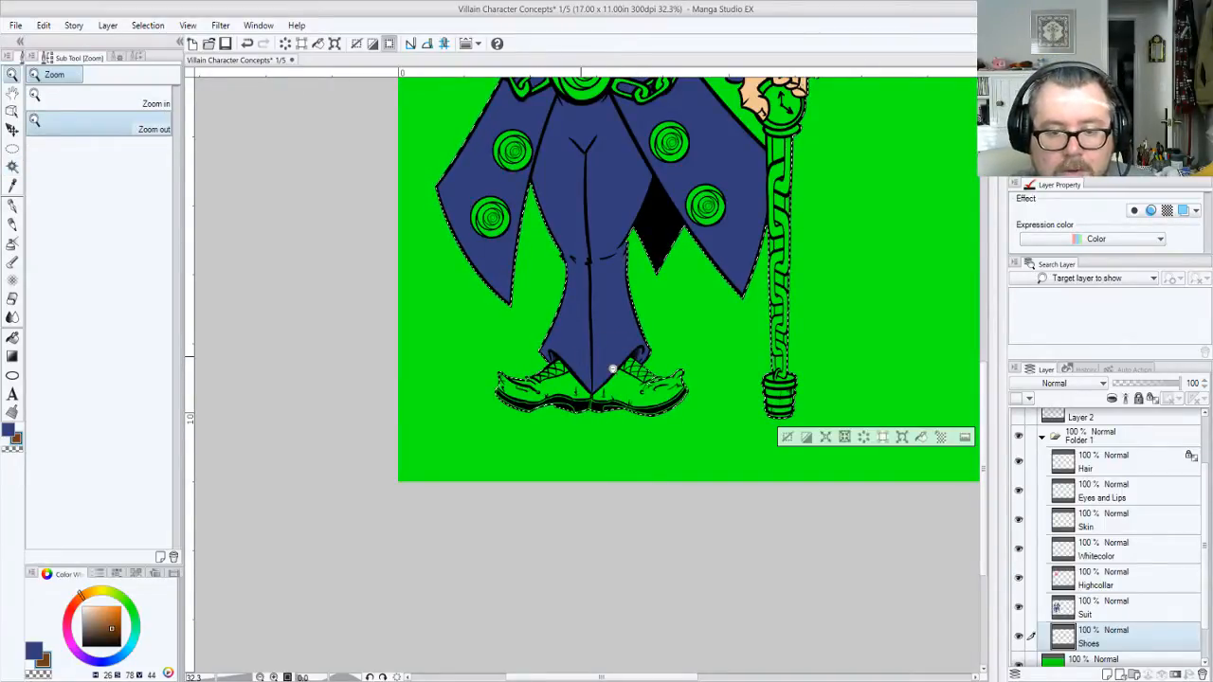
{"action": "left_click", "coordinate": [612, 369]}
{"action": "left_click", "coordinate": [613, 371]}
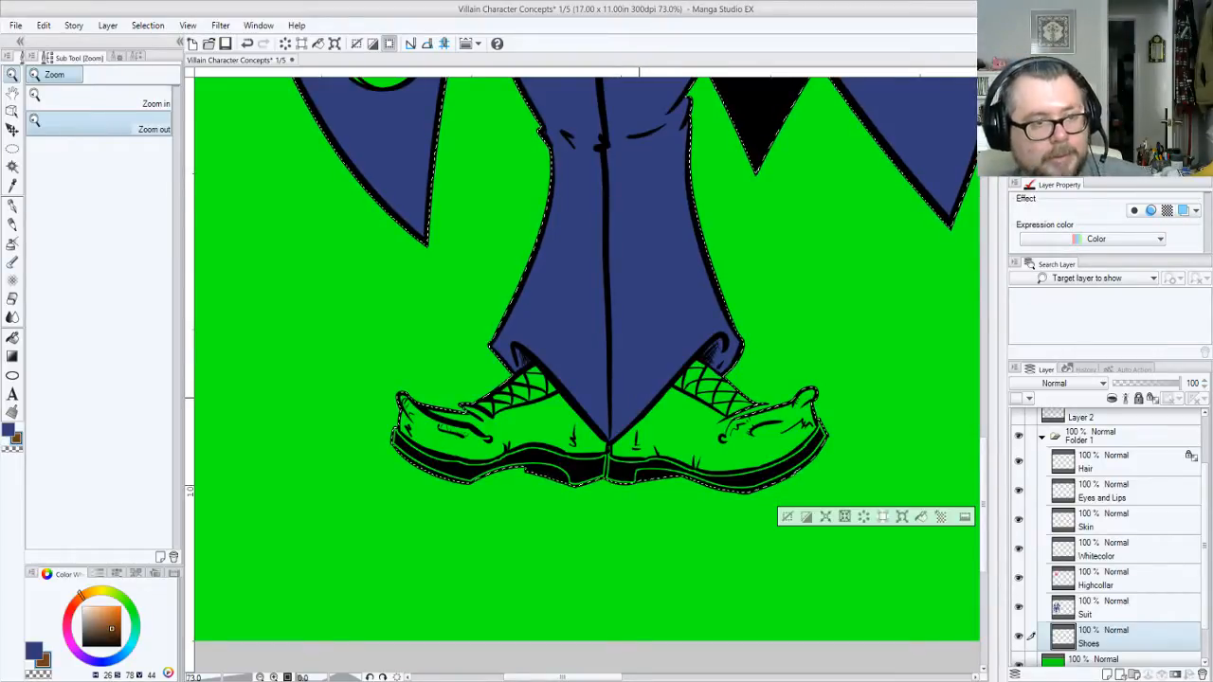
{"action": "key", "text": "p"}
{"action": "left_click", "coordinate": [95, 174]}
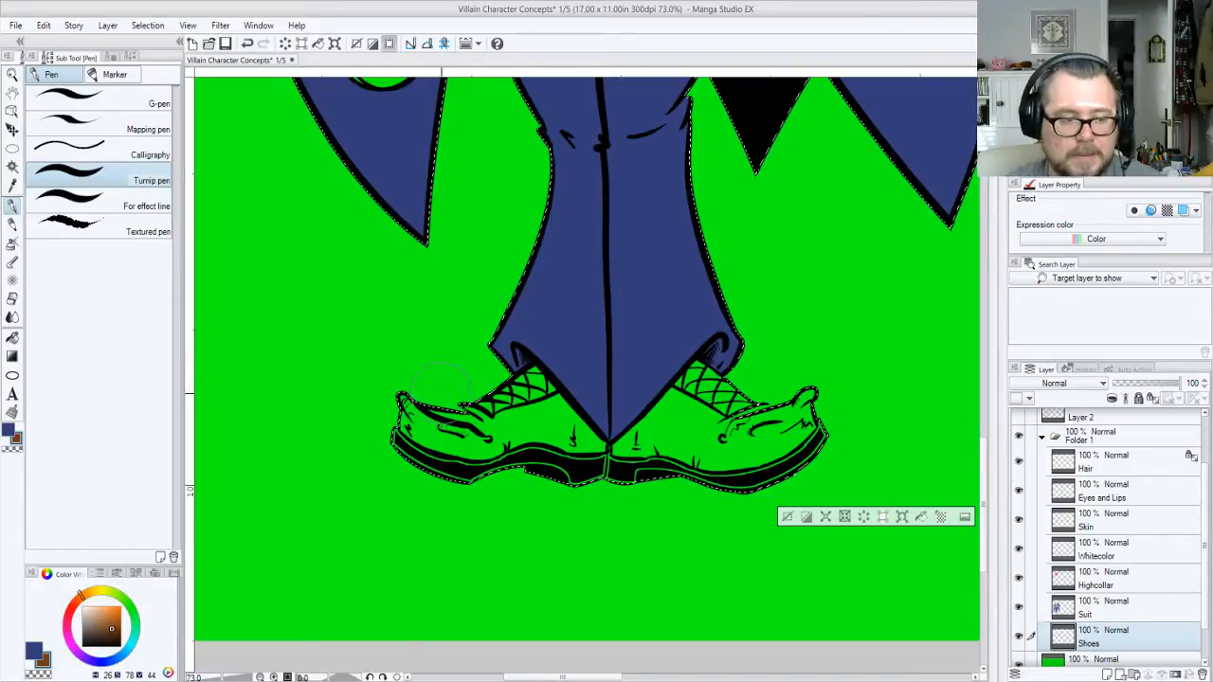
{"action": "mouse_move", "coordinate": [407, 389]}
{"action": "left_mouse_down"}
{"action": "mouse_move", "coordinate": [398, 457]}
{"action": "mouse_move", "coordinate": [436, 445]}
{"action": "mouse_move", "coordinate": [542, 339]}
{"action": "mouse_move", "coordinate": [529, 415]}
{"action": "mouse_move", "coordinate": [604, 374]}
{"action": "mouse_move", "coordinate": [591, 476]}
{"action": "mouse_move", "coordinate": [670, 387]}
{"action": "mouse_move", "coordinate": [691, 410]}
{"action": "mouse_move", "coordinate": [675, 450]}
{"action": "mouse_move", "coordinate": [743, 403]}
{"action": "mouse_move", "coordinate": [783, 399]}
{"action": "mouse_move", "coordinate": [792, 439]}
{"action": "mouse_move", "coordinate": [832, 444]}
{"action": "mouse_move", "coordinate": [739, 434]}
{"action": "mouse_move", "coordinate": [787, 387]}
{"action": "mouse_move", "coordinate": [785, 415]}
{"action": "mouse_move", "coordinate": [737, 415]}
{"action": "left_mouse_up"}
{"action": "key", "text": "ctrl+d"}
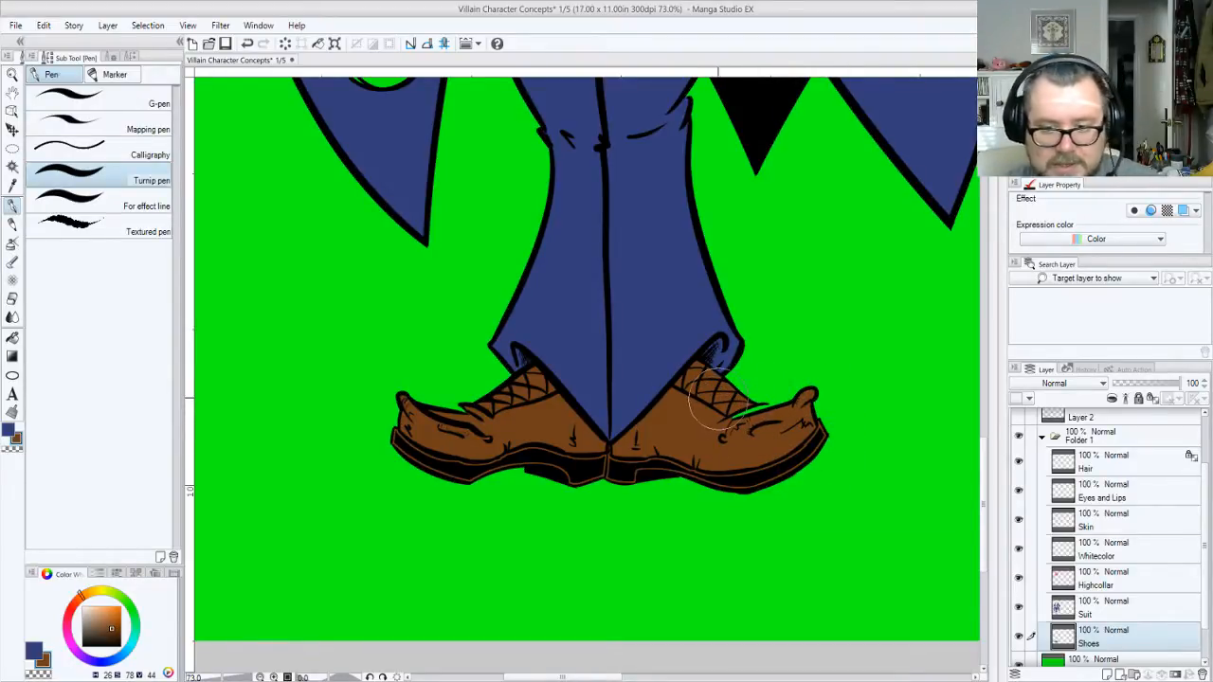
Shrink the Turnip pen's brush and paint the remaining green gap on the upper of the right-hand shoe brown
{"action": "key", "text": "["}
{"action": "key", "text": "["}
{"action": "key", "text": "["}
{"action": "key", "text": "["}
{"action": "key", "text": "["}
{"action": "key", "text": "["}
{"action": "key", "text": "["}
{"action": "key", "text": "["}
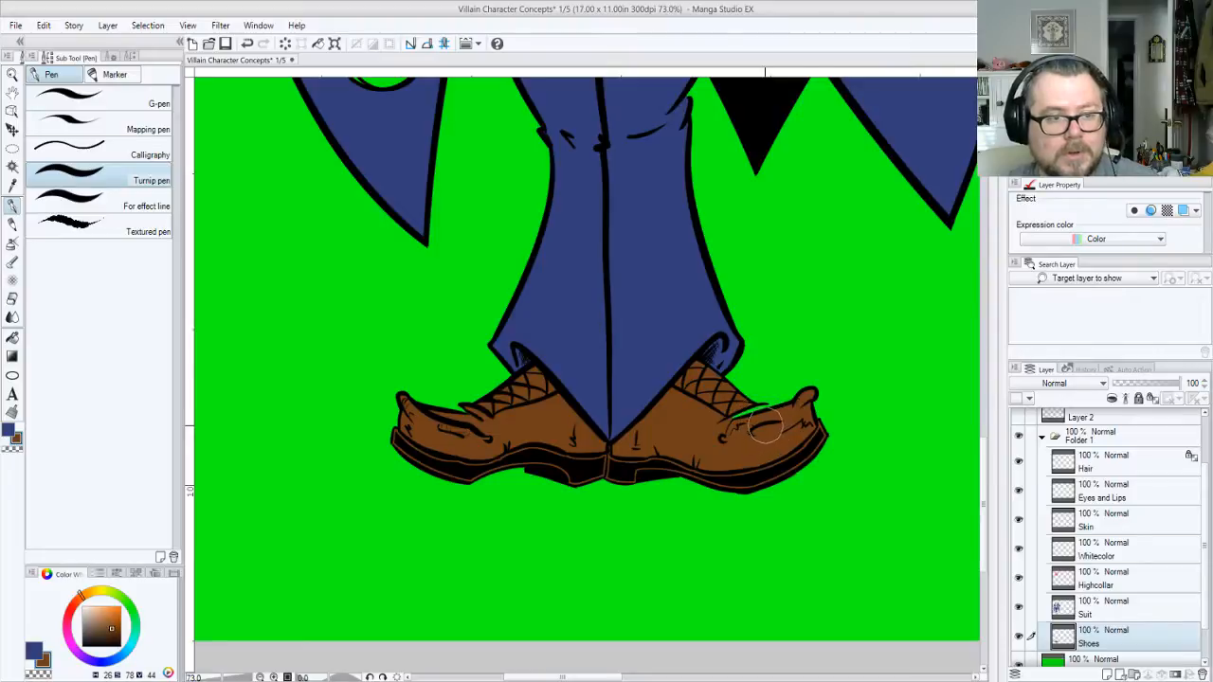
{"action": "left_click_drag", "start_coordinate": [763, 409], "coordinate": [735, 419]}
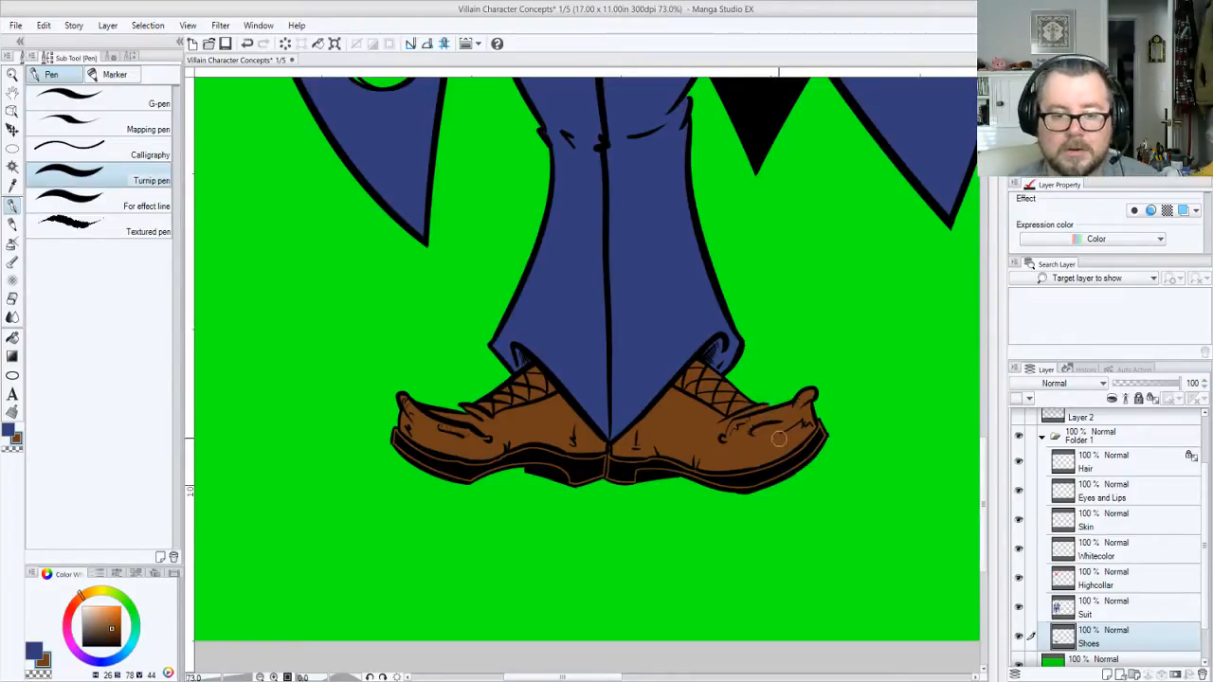
Sample the black of the shoe soles as the drawing color and make Layer 8 Copy 3 active with the G-pen
{"action": "left_click", "coordinate": [588, 482], "text": "alt"}
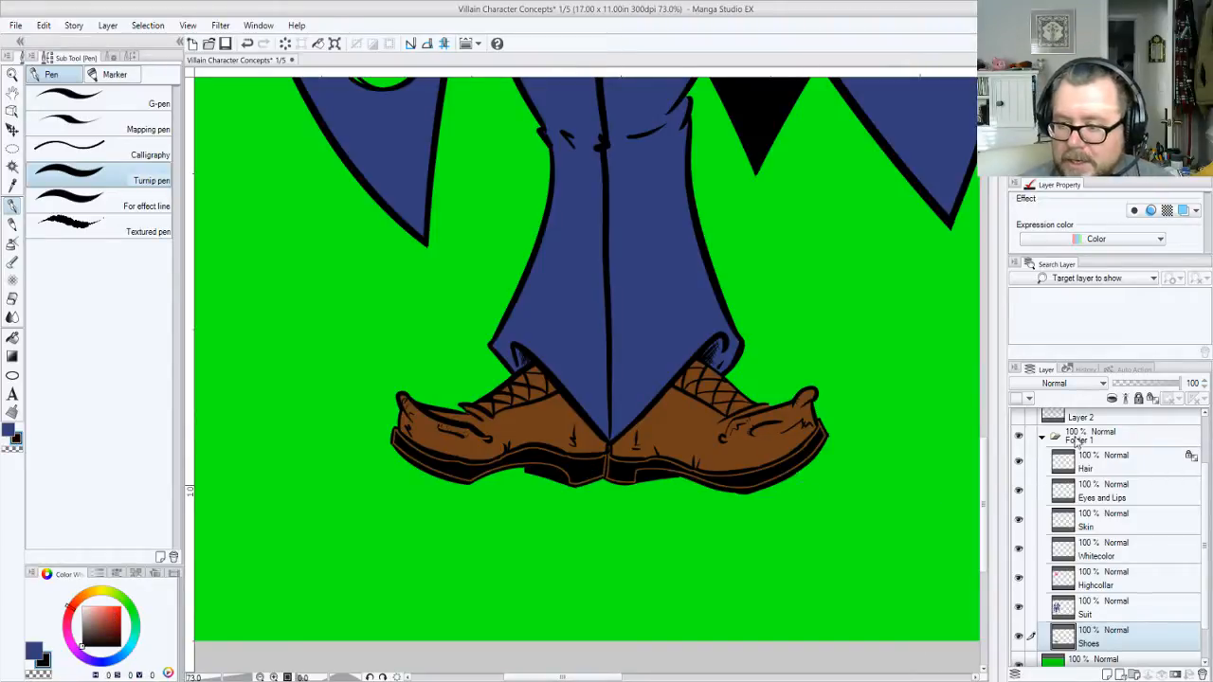
{"action": "scroll", "coordinate": [1154, 431], "scroll_direction": "up", "scroll_amount": 1}
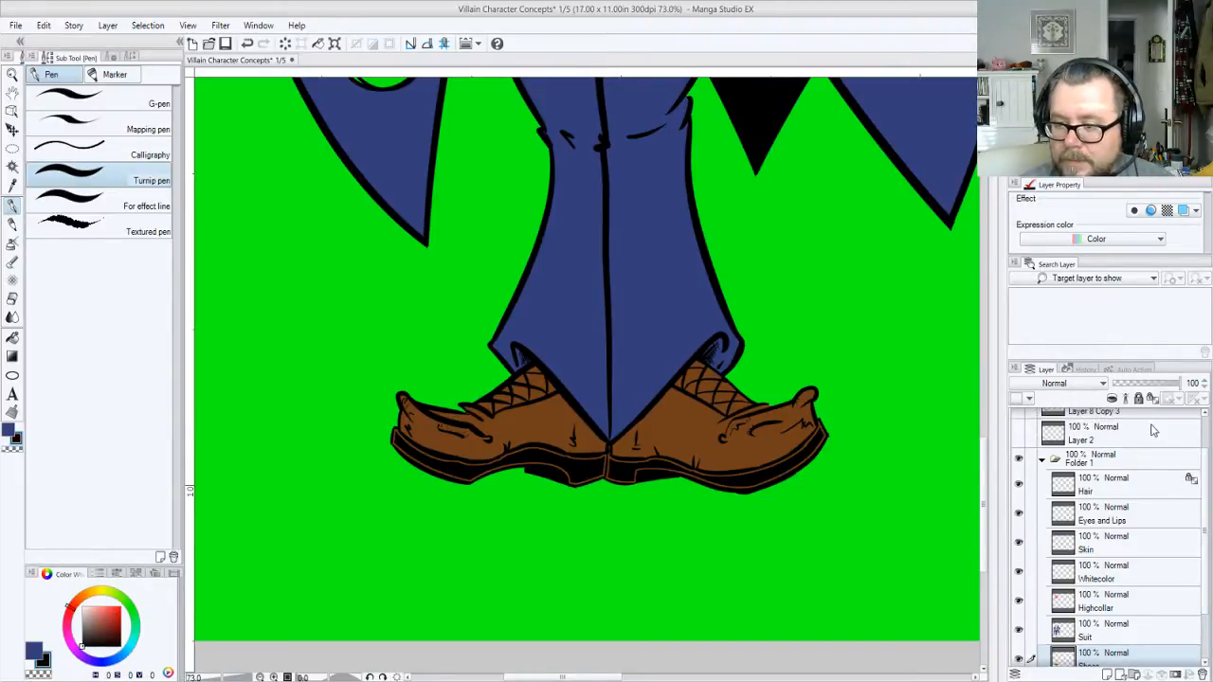
{"action": "left_click", "coordinate": [1156, 415]}
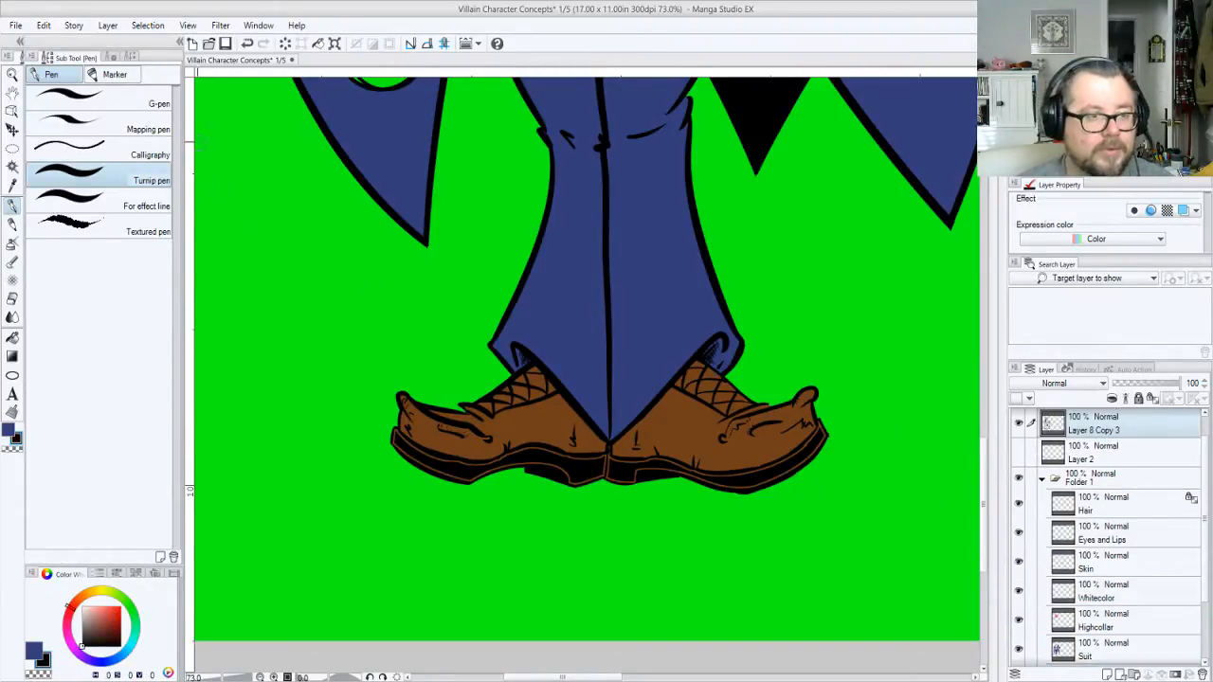
{"action": "left_click", "coordinate": [176, 98]}
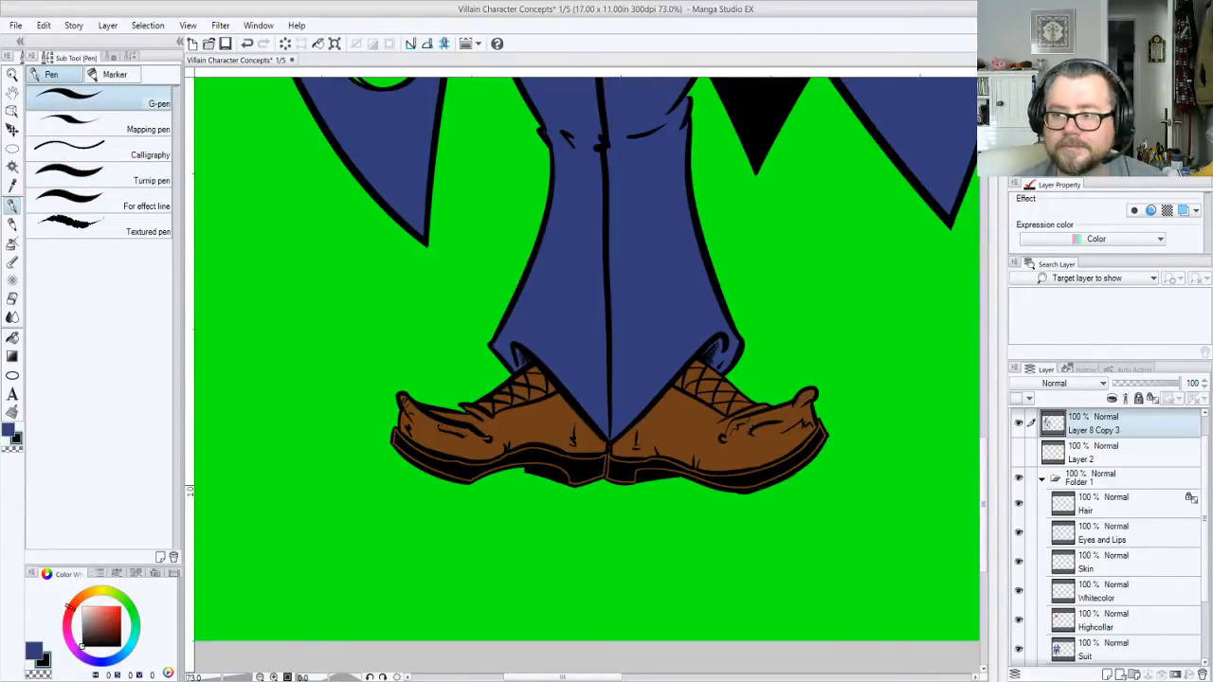
Add a new layer above Hair in Folder 1 and name it accoutrement
{"action": "scroll", "coordinate": [587, 370], "scroll_direction": "up", "scroll_amount": 3}
{"action": "scroll", "coordinate": [630, 369], "scroll_direction": "up", "scroll_amount": 10}
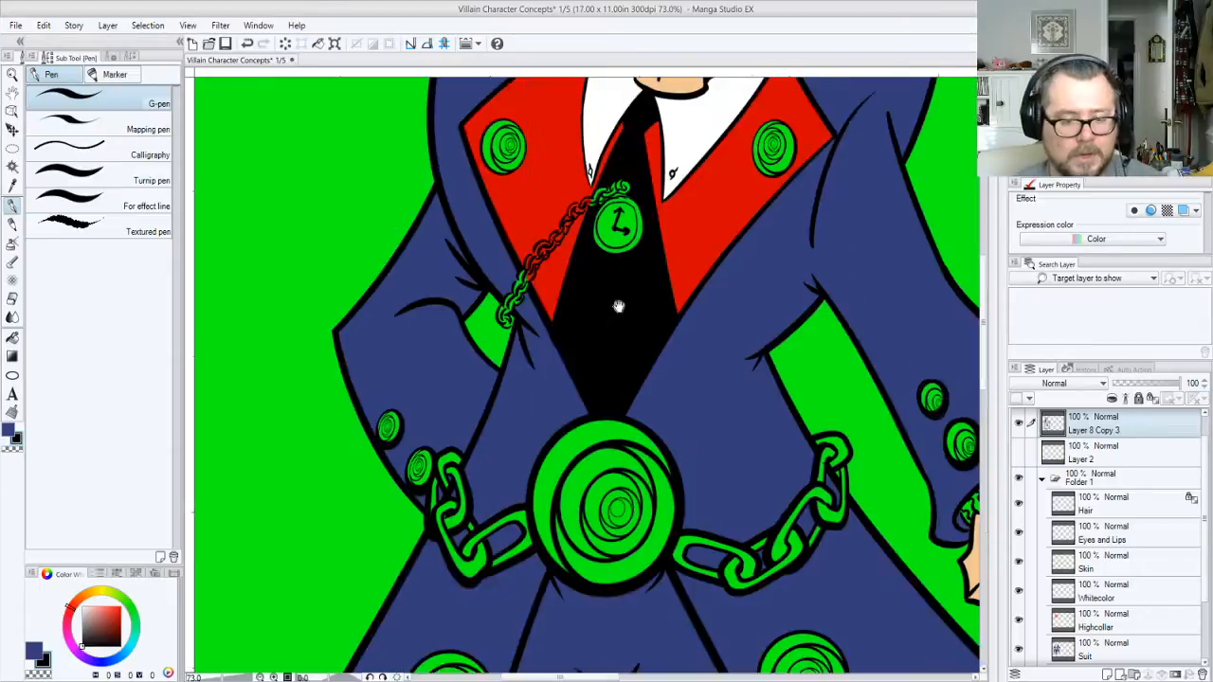
{"action": "key", "text": "/"}
{"action": "left_click", "coordinate": [629, 368], "text": "alt"}
{"action": "left_click", "coordinate": [626, 365], "text": "alt"}
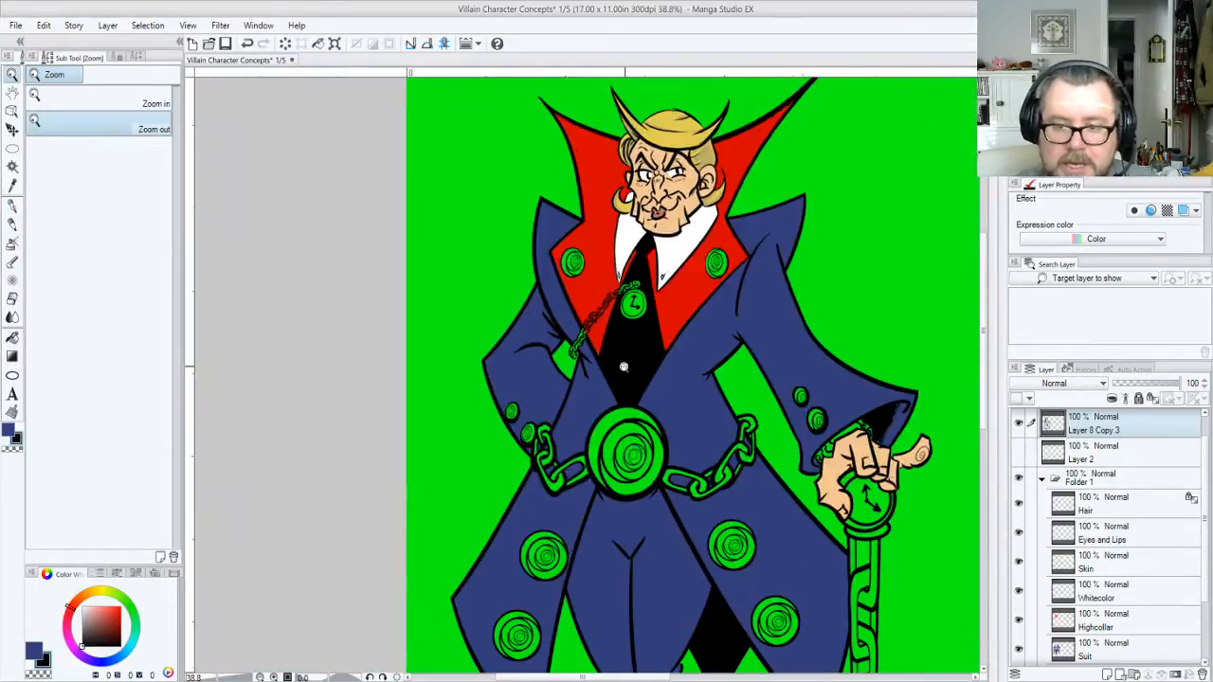
{"action": "left_click", "coordinate": [616, 371], "text": "alt"}
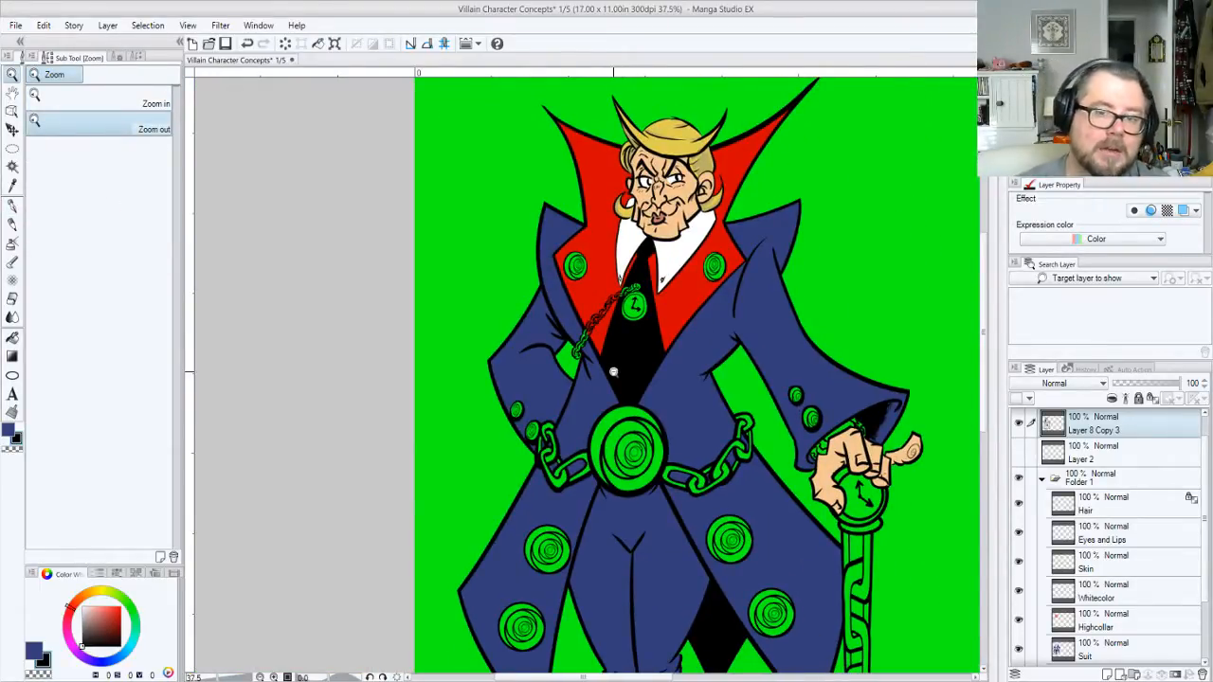
{"action": "scroll", "coordinate": [834, 399], "scroll_direction": "down", "scroll_amount": 4}
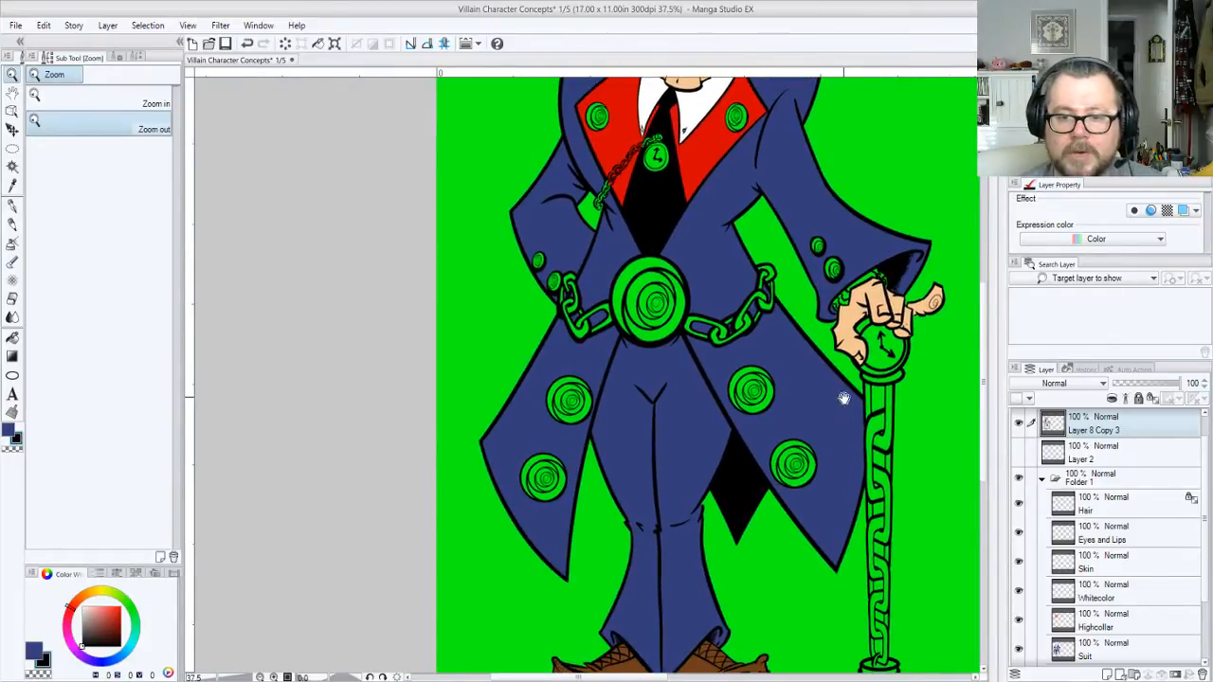
{"action": "left_click_drag", "start_coordinate": [808, 362], "coordinate": [804, 360]}
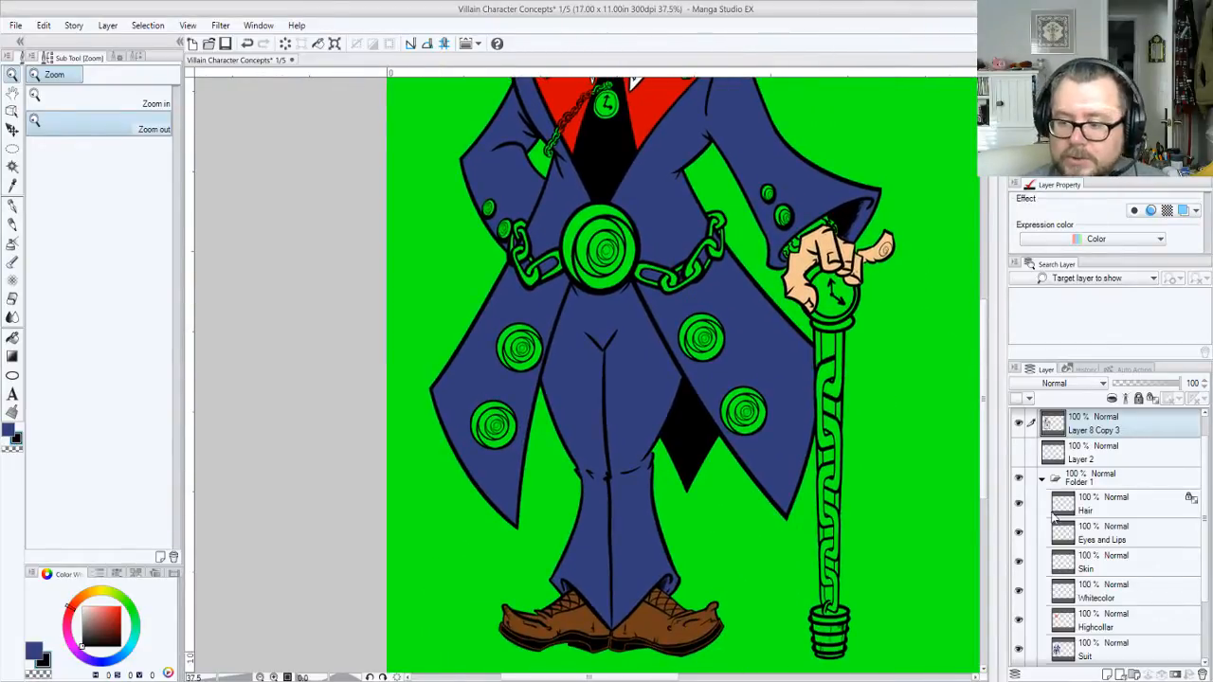
{"action": "left_click", "coordinate": [1115, 508]}
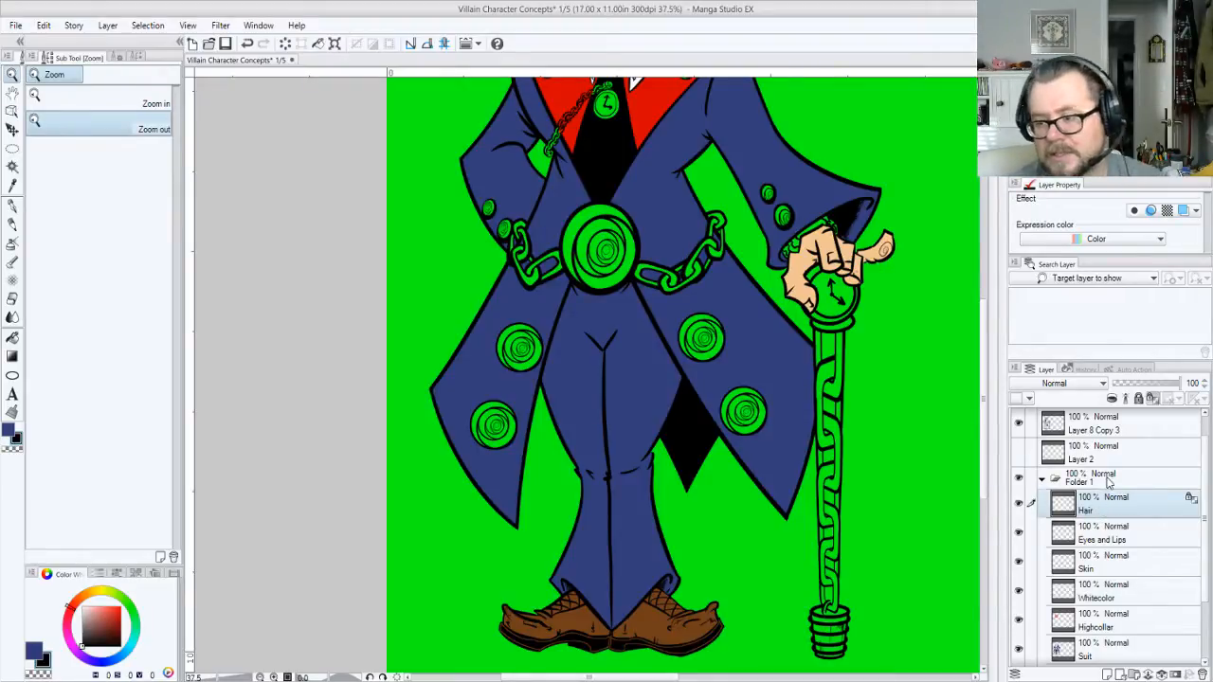
{"action": "key", "text": "ctrl+shift+n"}
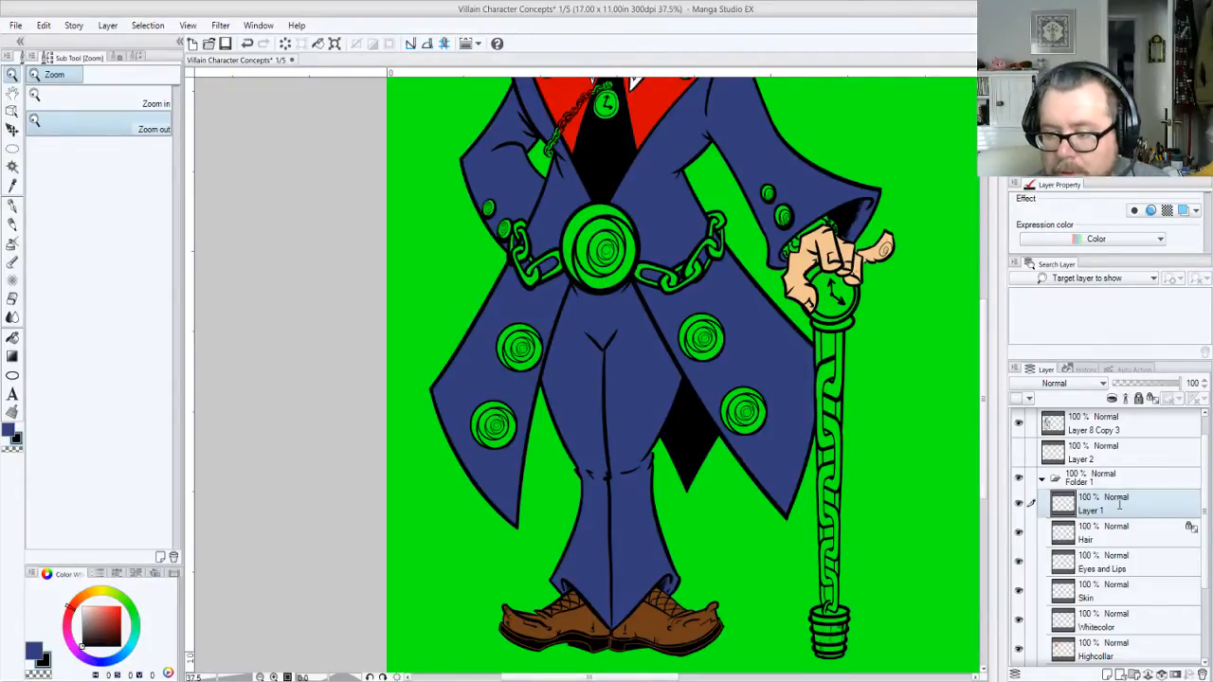
{"action": "key", "text": "Return"}
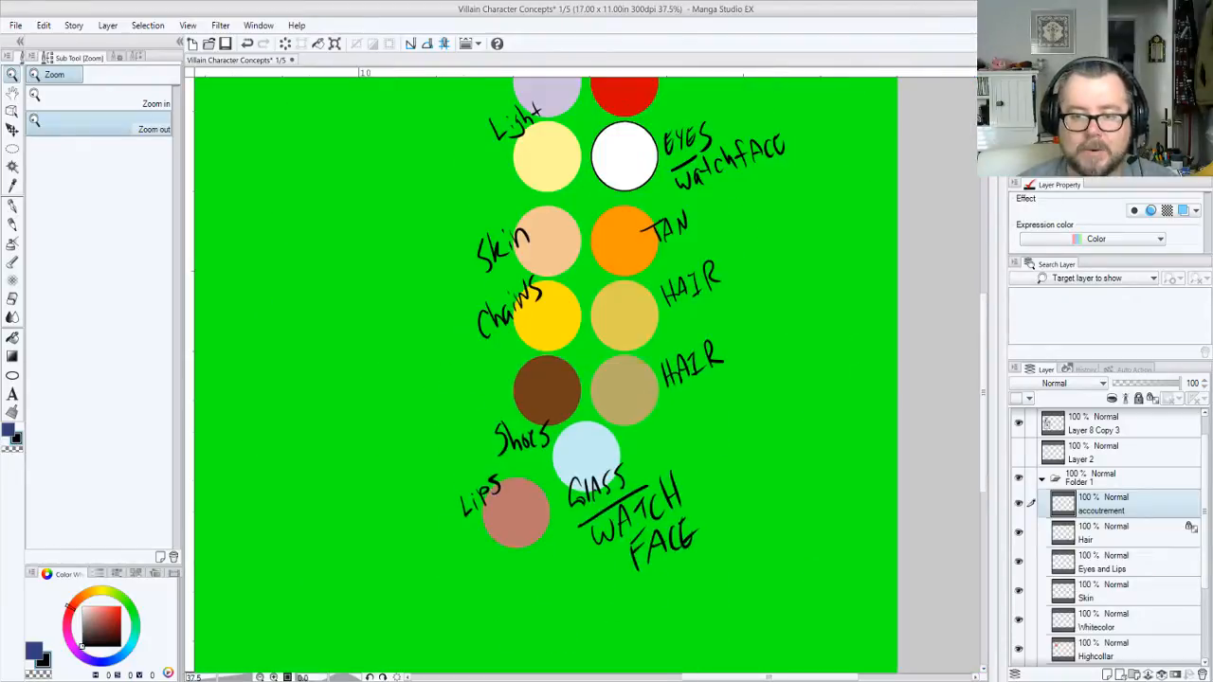
Take the Chains yellow from the color swatches and set the area scaling of the Refer other layers fill to 6
{"action": "left_click", "coordinate": [564, 321], "text": "alt"}
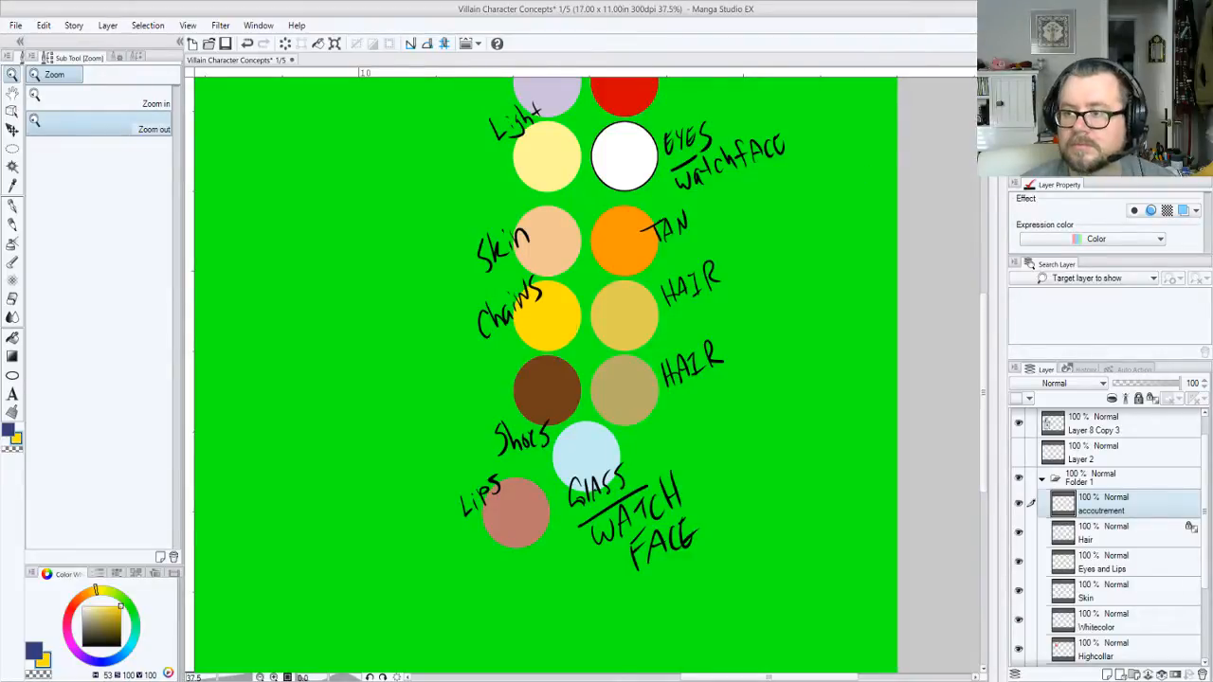
{"action": "left_click_drag", "start_coordinate": [228, 407], "coordinate": [966, 362]}
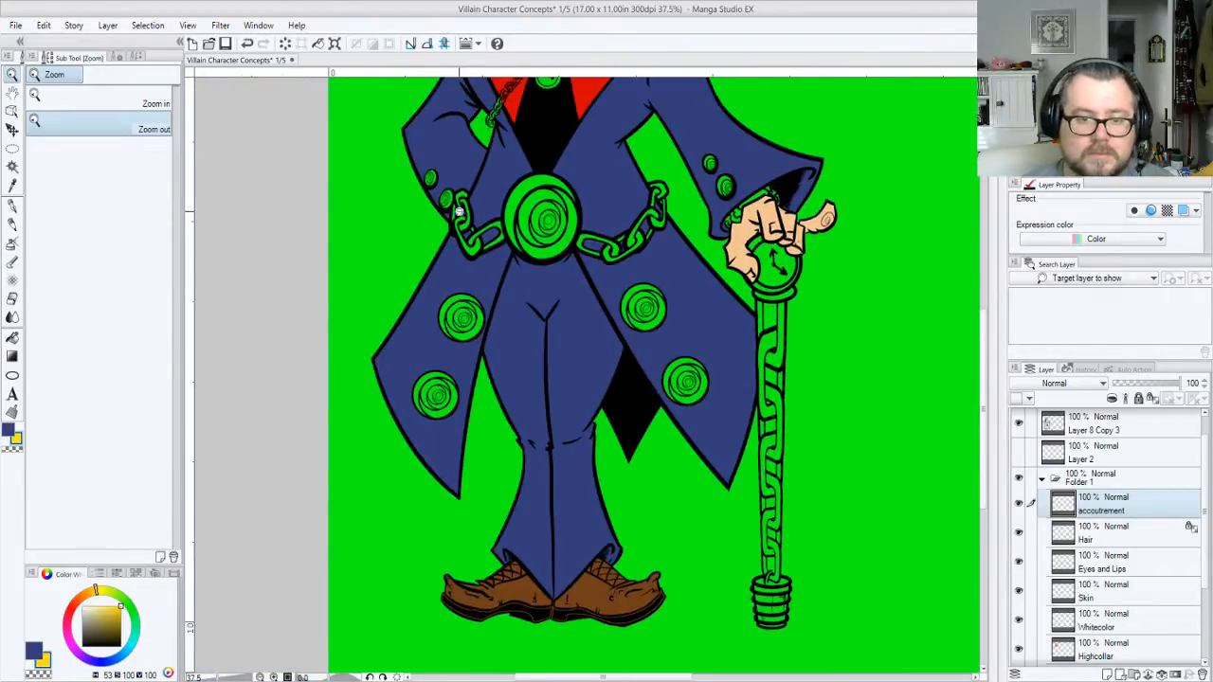
{"action": "key", "text": "g"}
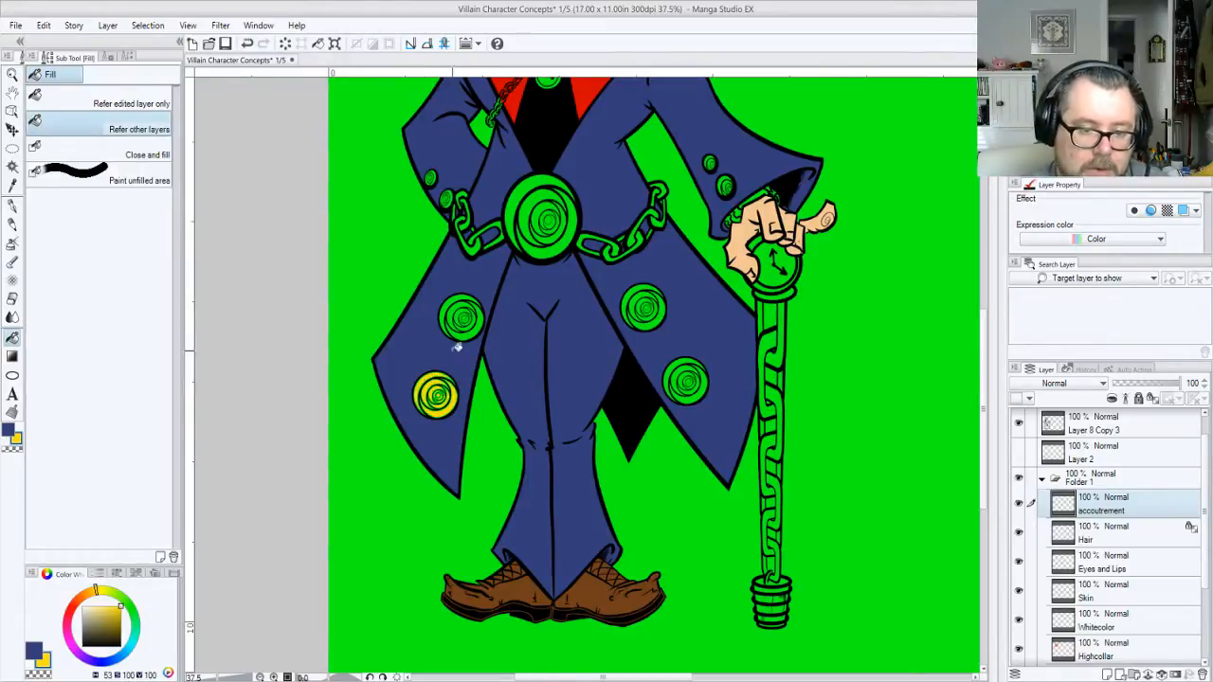
{"action": "key", "text": "ctrl+z"}
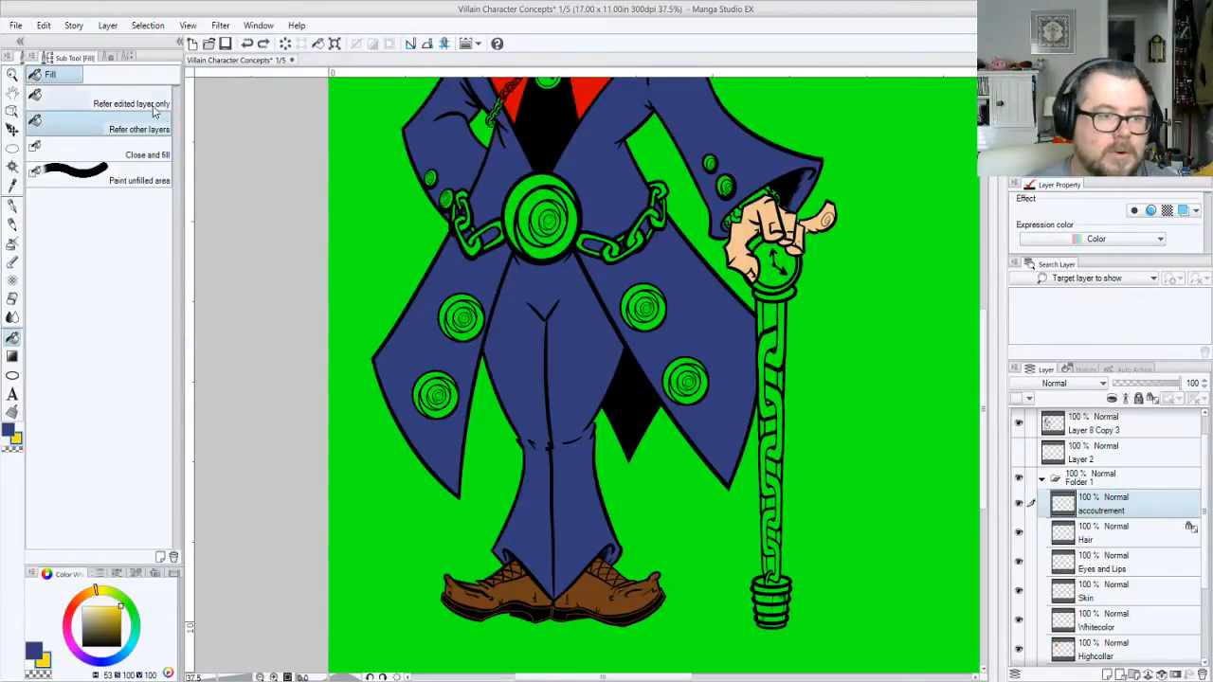
{"action": "left_click", "coordinate": [112, 57]}
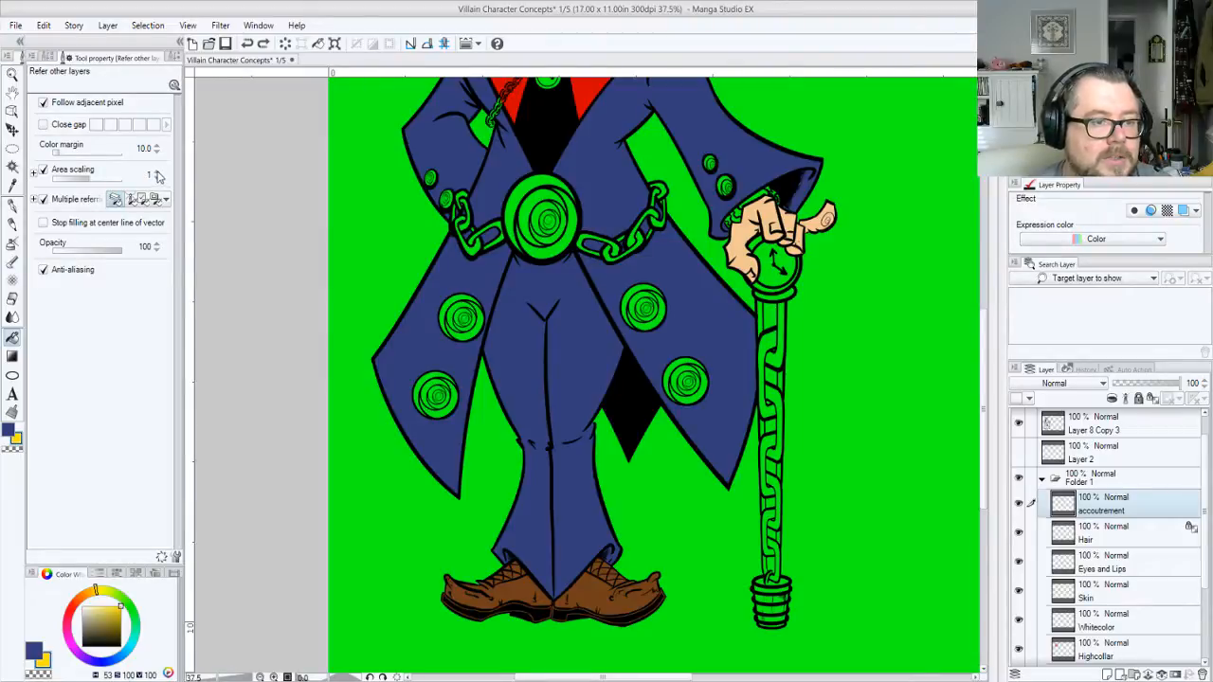
Fill the four coat-tail buttons and the round belt buckle with yellow on the accoutrement layer
{"action": "left_click", "coordinate": [449, 403]}
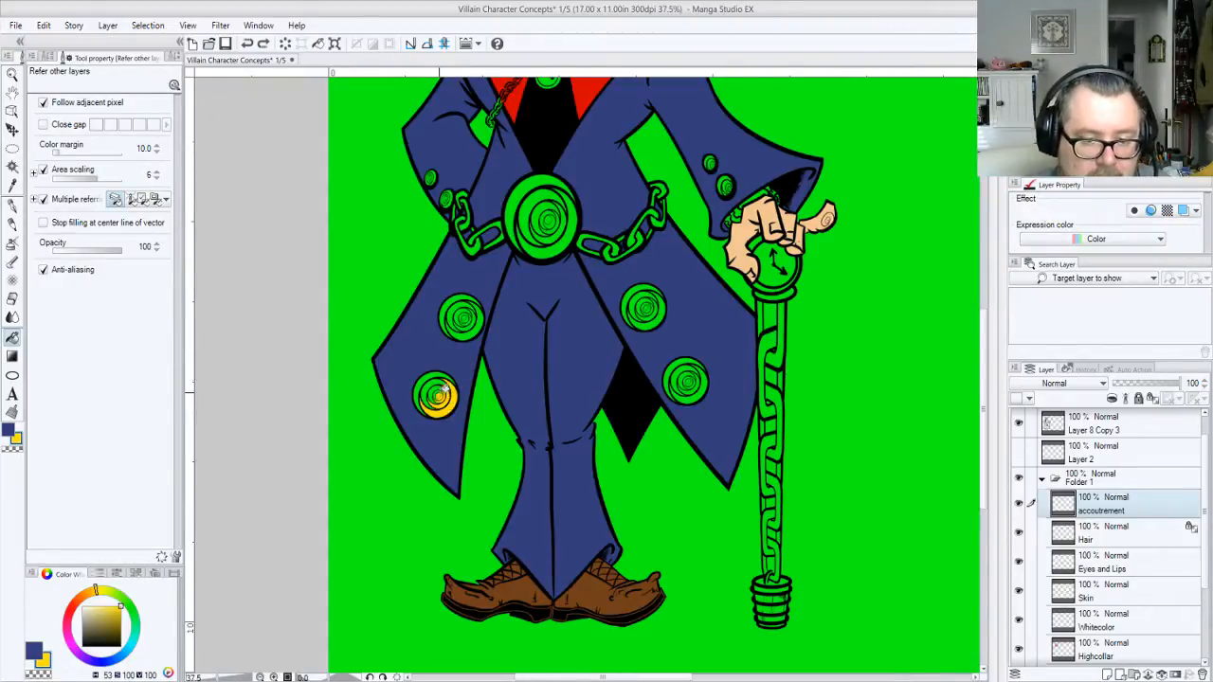
{"action": "left_click", "coordinate": [472, 324]}
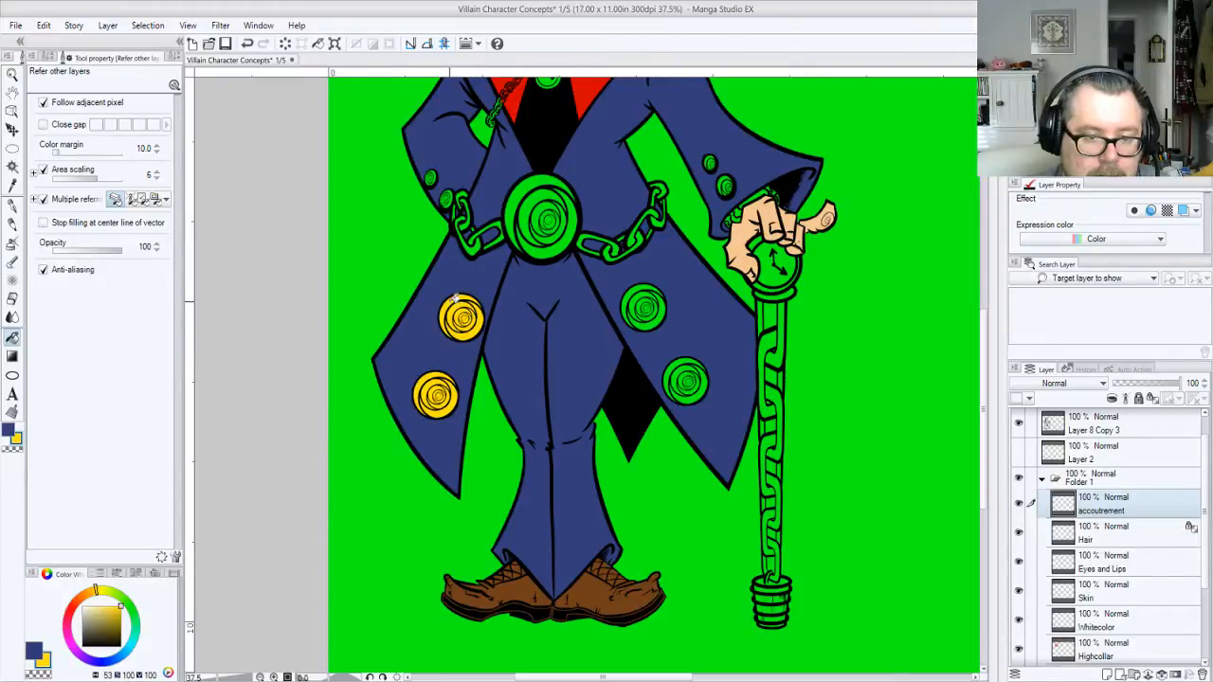
{"action": "left_click", "coordinate": [533, 195]}
{"action": "left_click", "coordinate": [648, 307]}
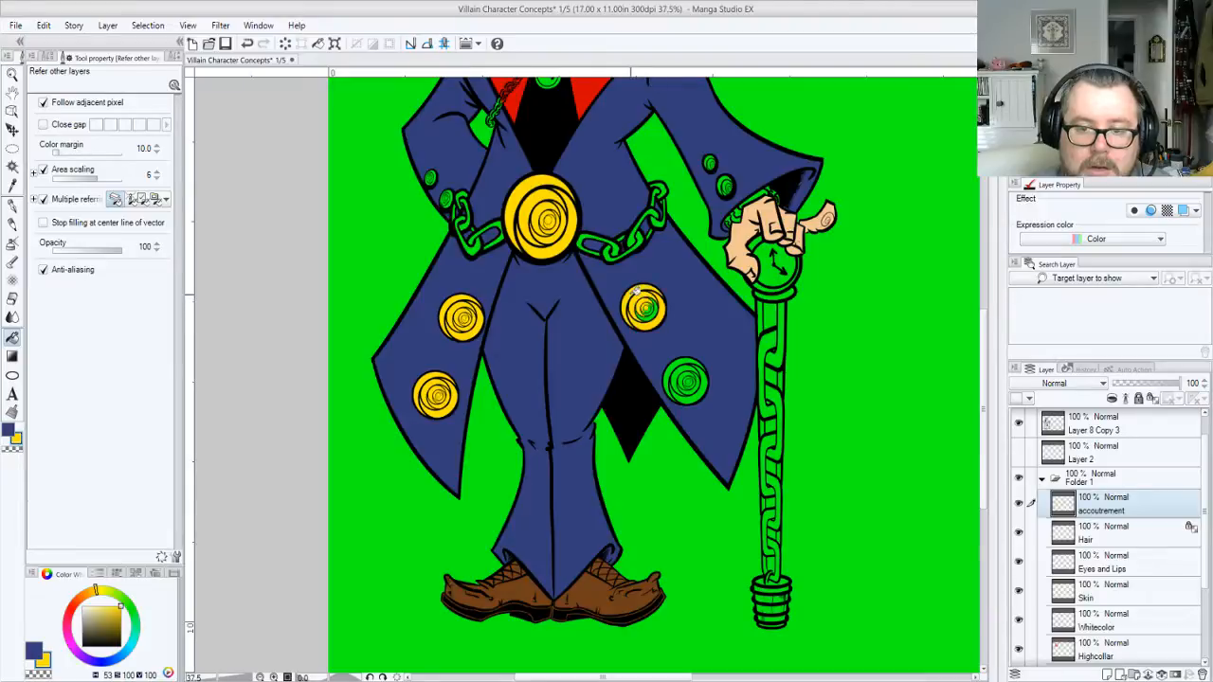
{"action": "left_click", "coordinate": [698, 381]}
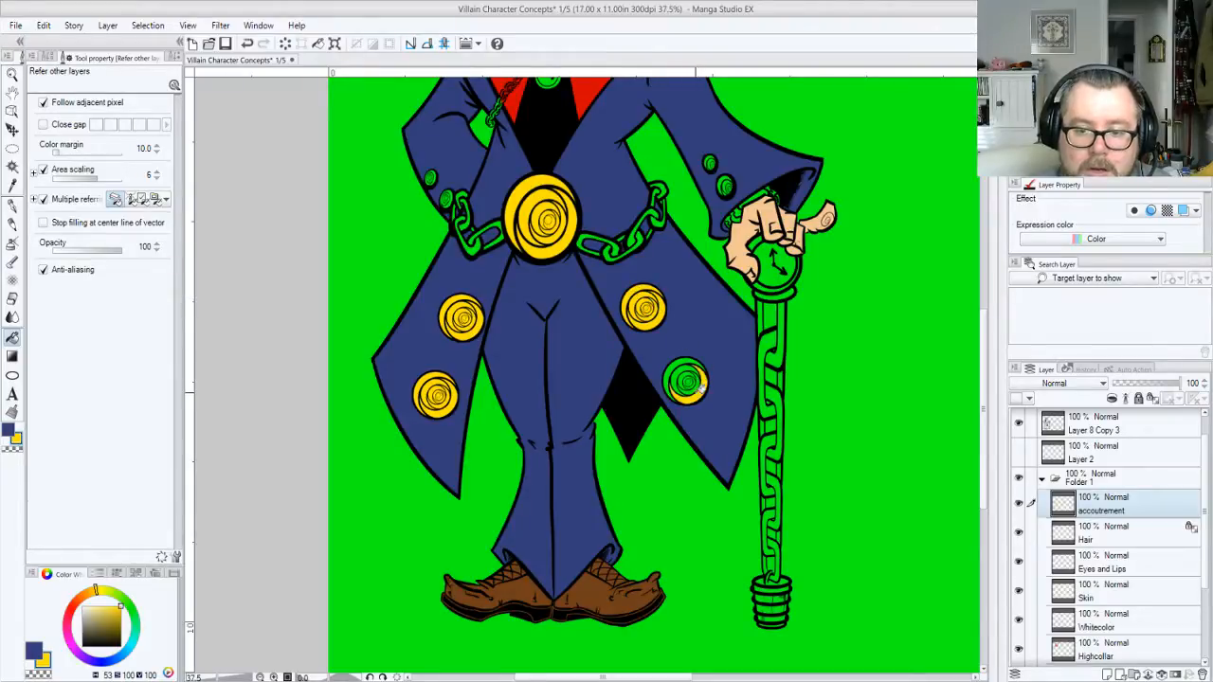
{"action": "left_click", "coordinate": [683, 363]}
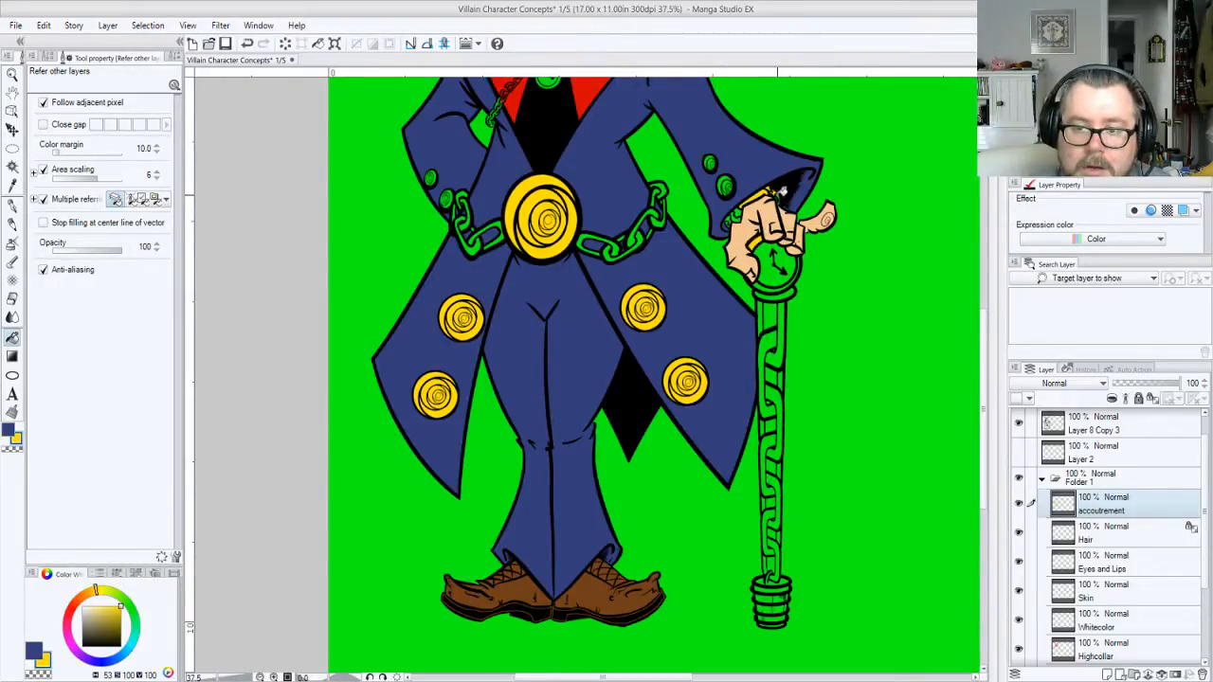
Color the buttons on both sleeve cuffs yellow, using the fill and the G-pen at brush size 50
{"action": "left_click", "coordinate": [726, 184]}
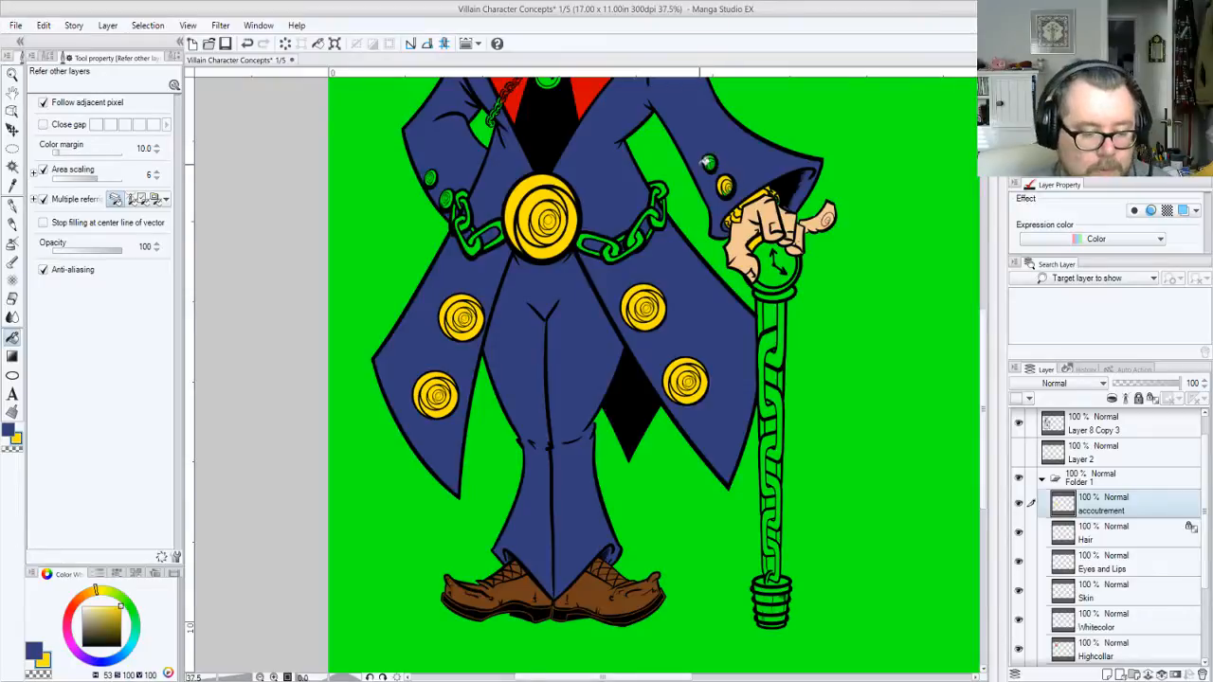
{"action": "key", "text": "p"}
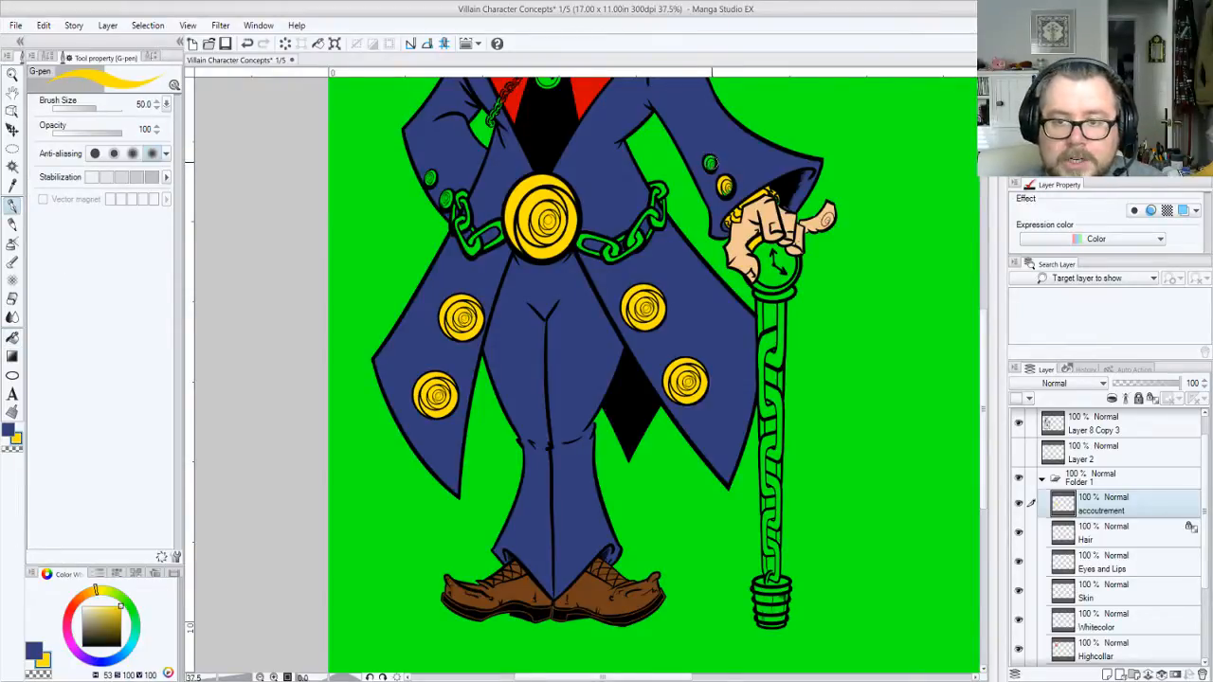
{"action": "left_click_drag", "start_coordinate": [710, 163], "coordinate": [712, 165]}
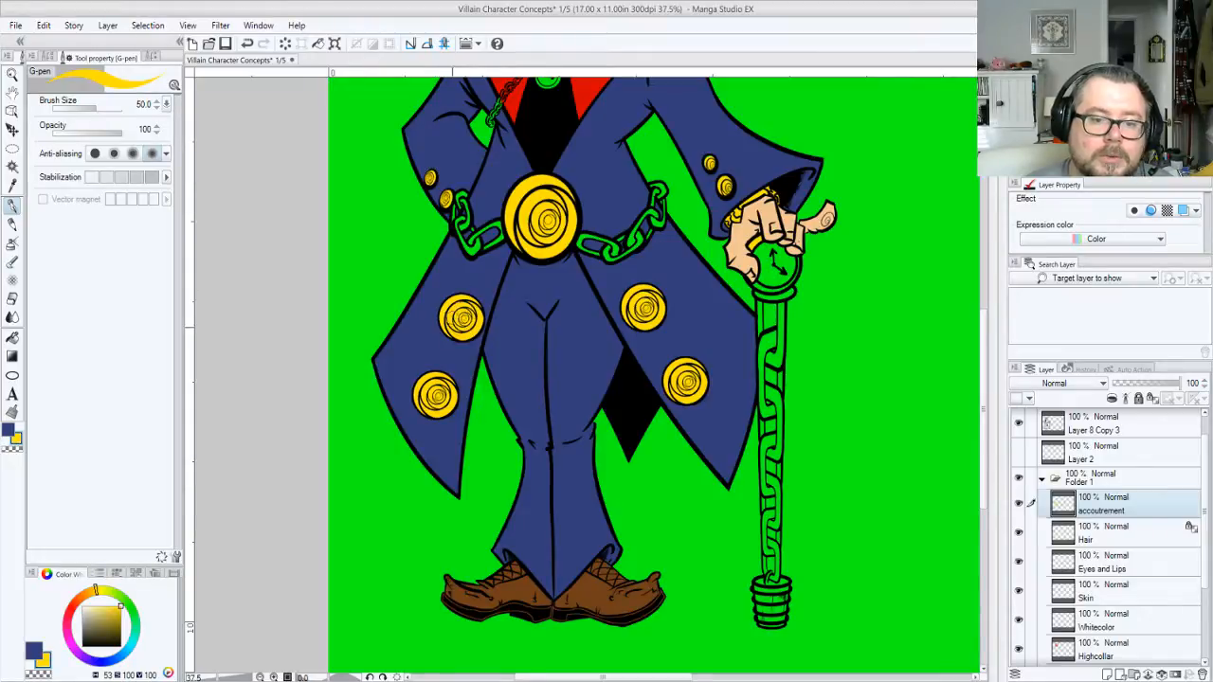
{"action": "scroll", "coordinate": [595, 182], "scroll_direction": "up", "scroll_amount": 5}
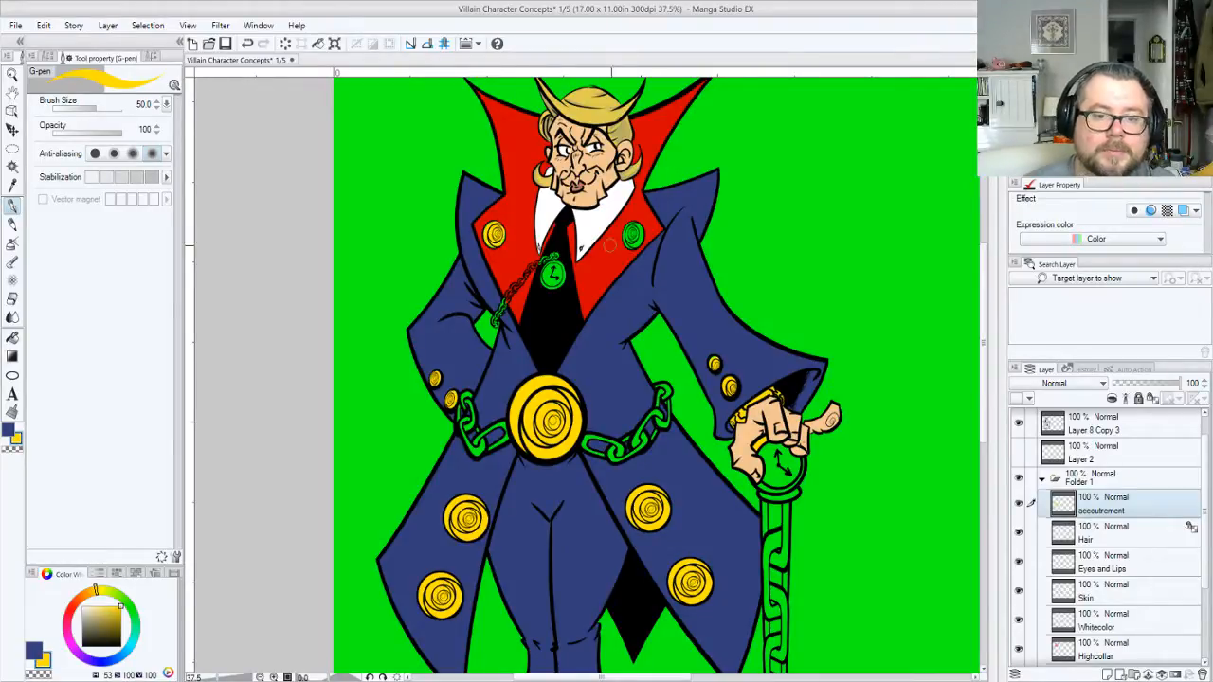
{"action": "left_click_drag", "start_coordinate": [636, 227], "coordinate": [637, 240]}
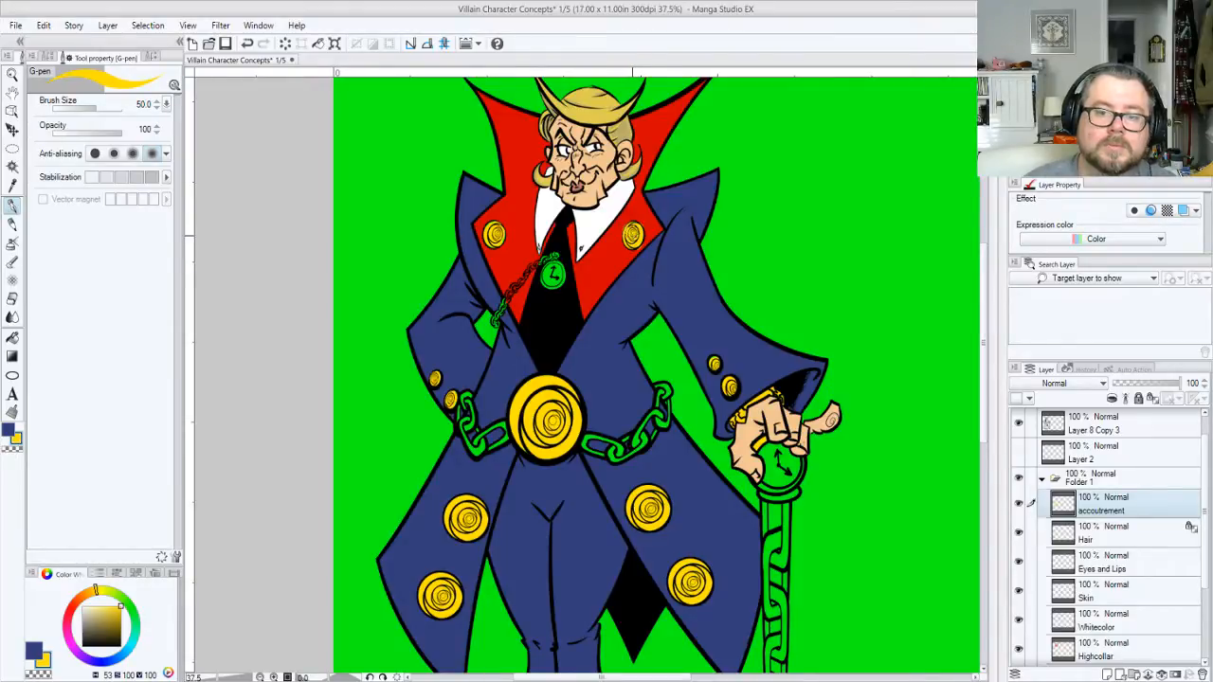
{"action": "key", "text": "ctrl+z"}
{"action": "key", "text": "ctrl+z"}
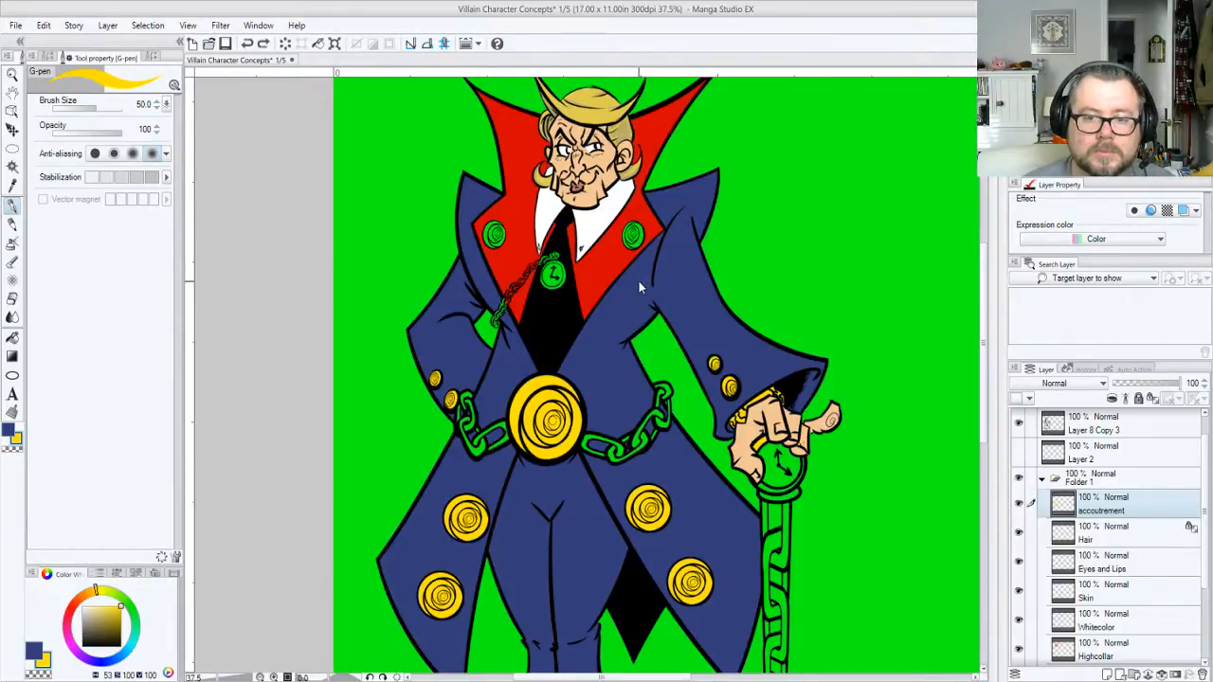
Auto-select both red collar areas with Refer other layers to select, and invert the selection to protect the red
{"action": "key", "text": "g"}
{"action": "left_click", "coordinate": [516, 270]}
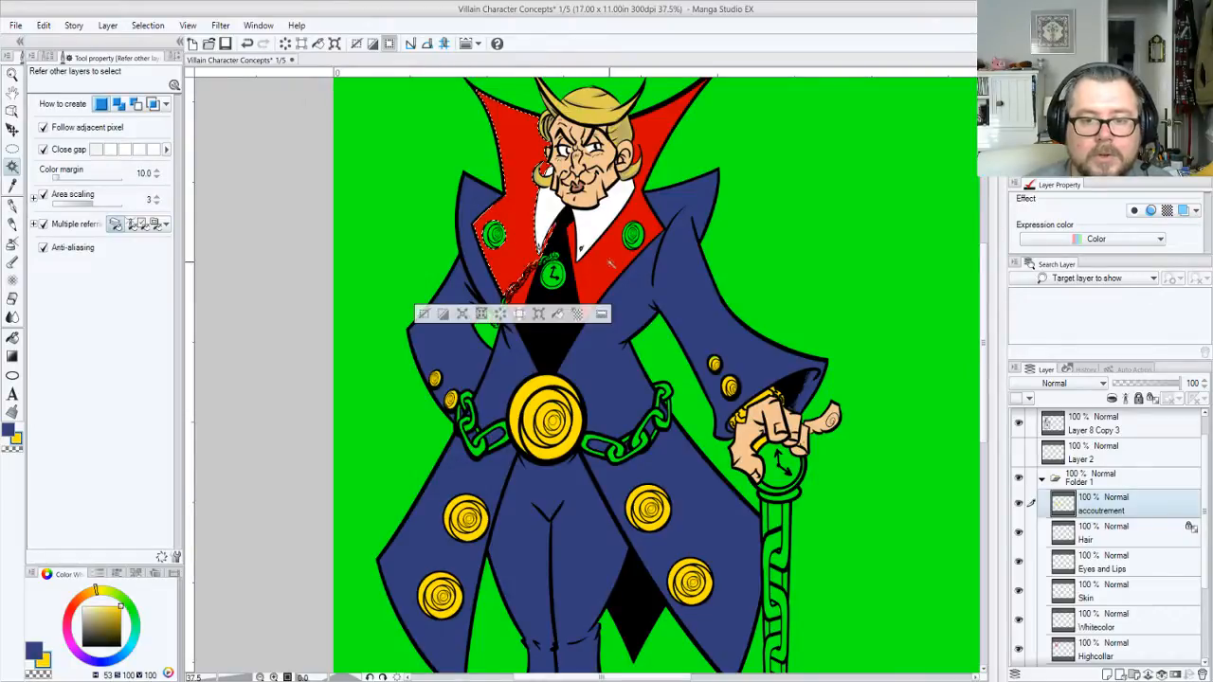
{"action": "left_click", "coordinate": [608, 266], "text": "shift"}
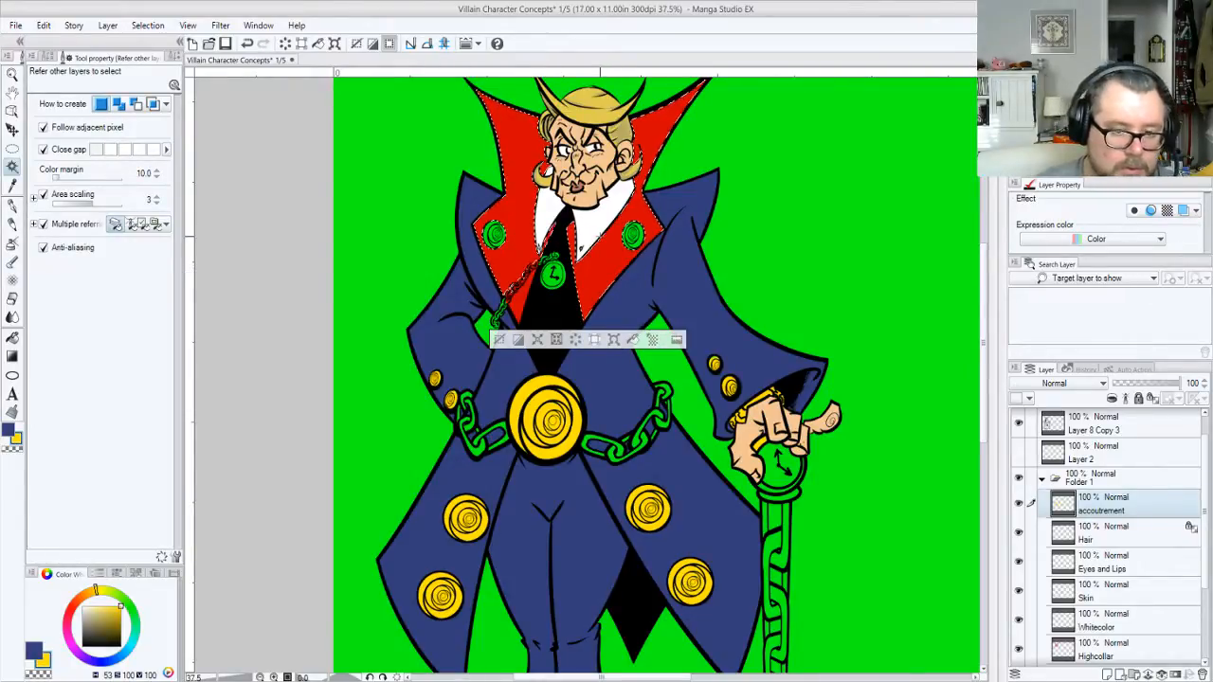
{"action": "key", "text": "ctrl+shift+i"}
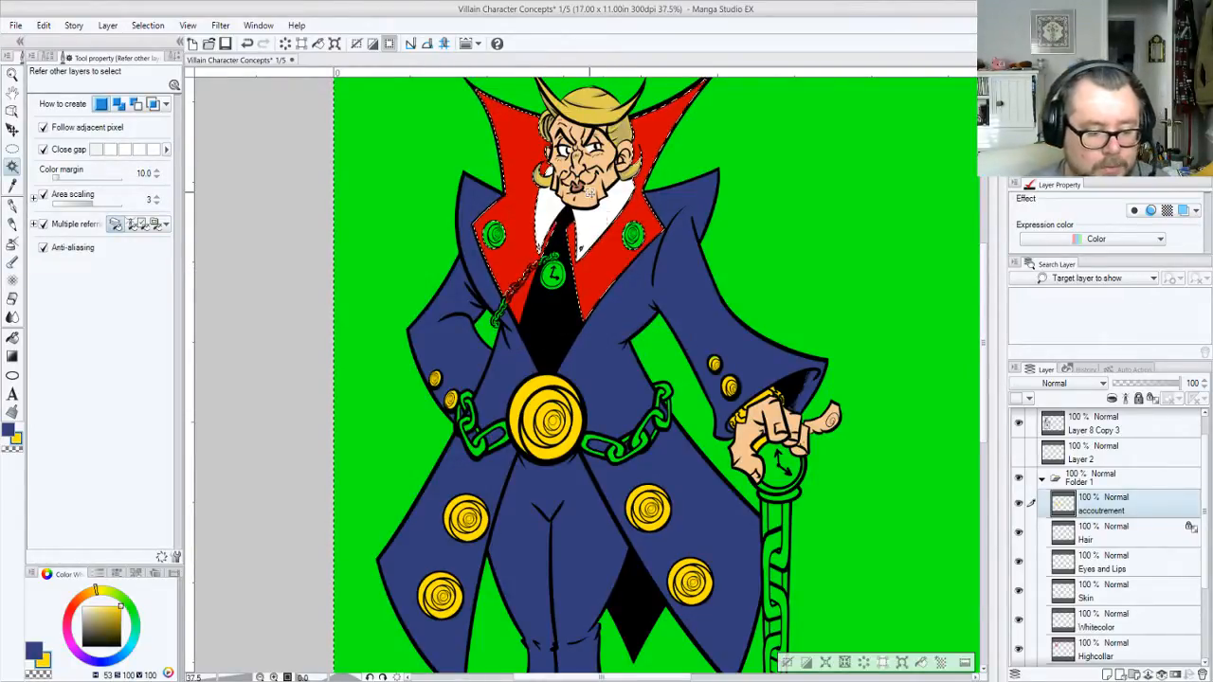
Paint both lapel buttons yellow with the G-pen inside the inverted selection
{"action": "key", "text": "p"}
{"action": "mouse_move", "coordinate": [632, 219]}
{"action": "left_mouse_down"}
{"action": "mouse_move", "coordinate": [622, 226]}
{"action": "mouse_move", "coordinate": [642, 241]}
{"action": "left_mouse_up"}
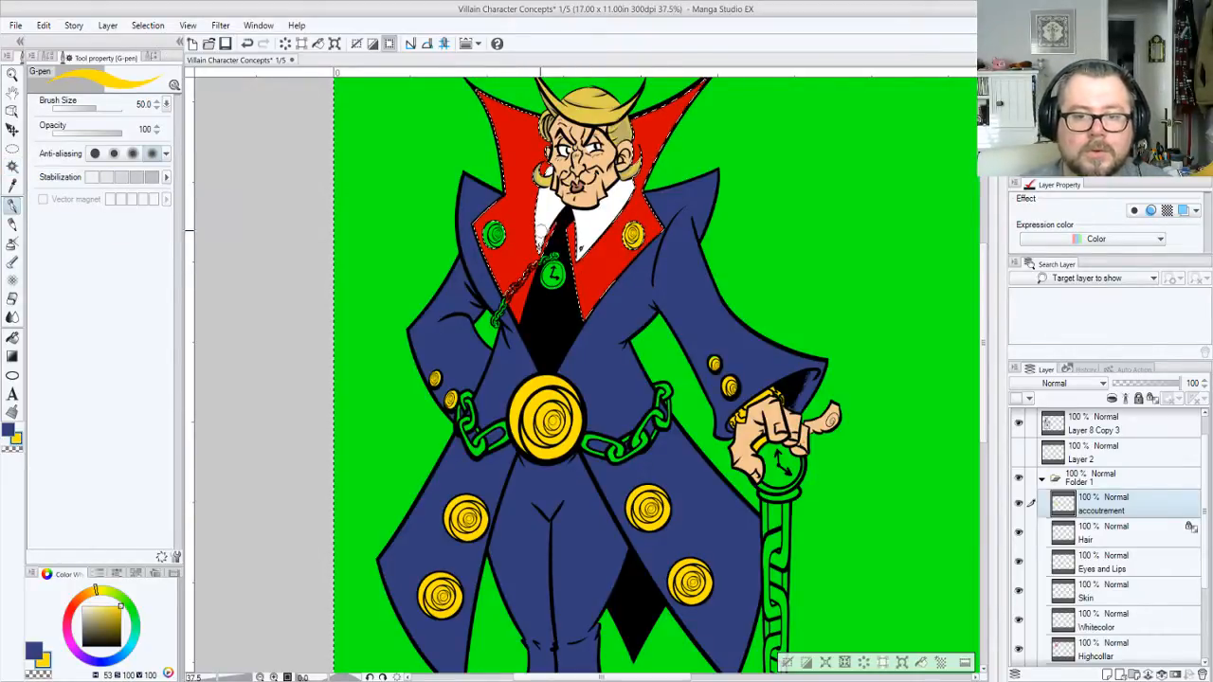
{"action": "mouse_move", "coordinate": [485, 225]}
{"action": "left_mouse_down"}
{"action": "mouse_move", "coordinate": [500, 237]}
{"action": "mouse_move", "coordinate": [487, 227]}
{"action": "left_mouse_up"}
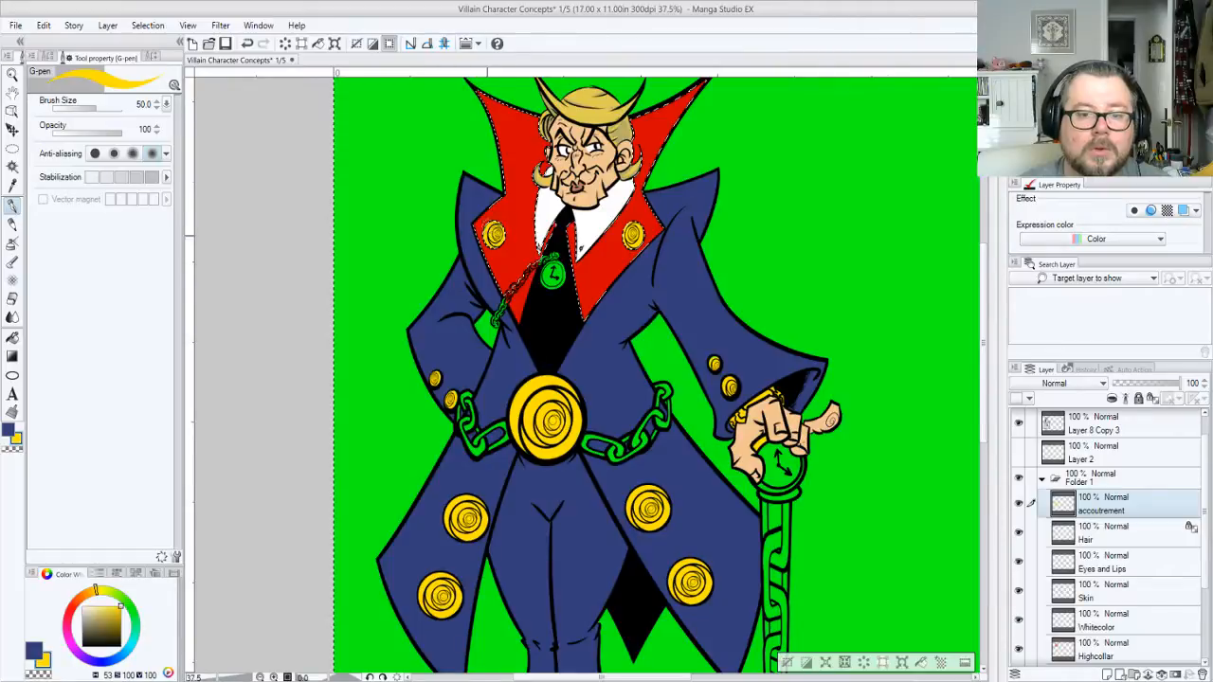
Clear the selection and paint the pocket watch and its whole chain yellow with the G-pen at brush size 50
{"action": "key", "text": "ctrl+d"}
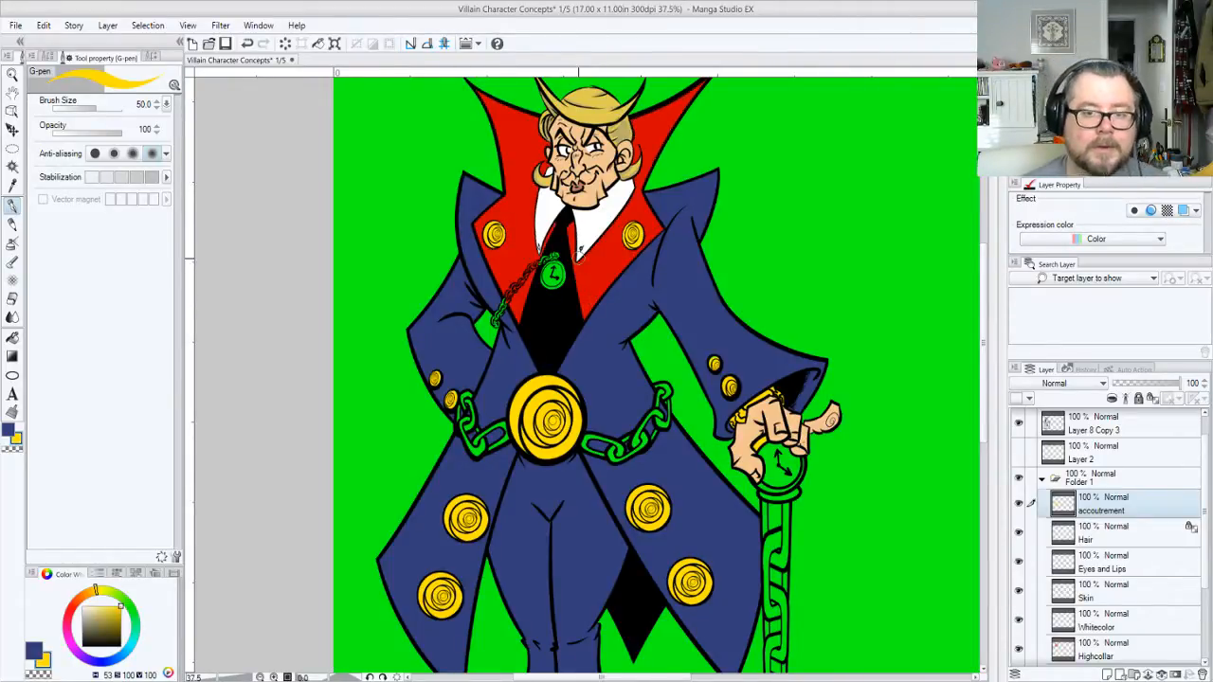
{"action": "key", "text": "alt+space"}
{"action": "left_click", "coordinate": [565, 293]}
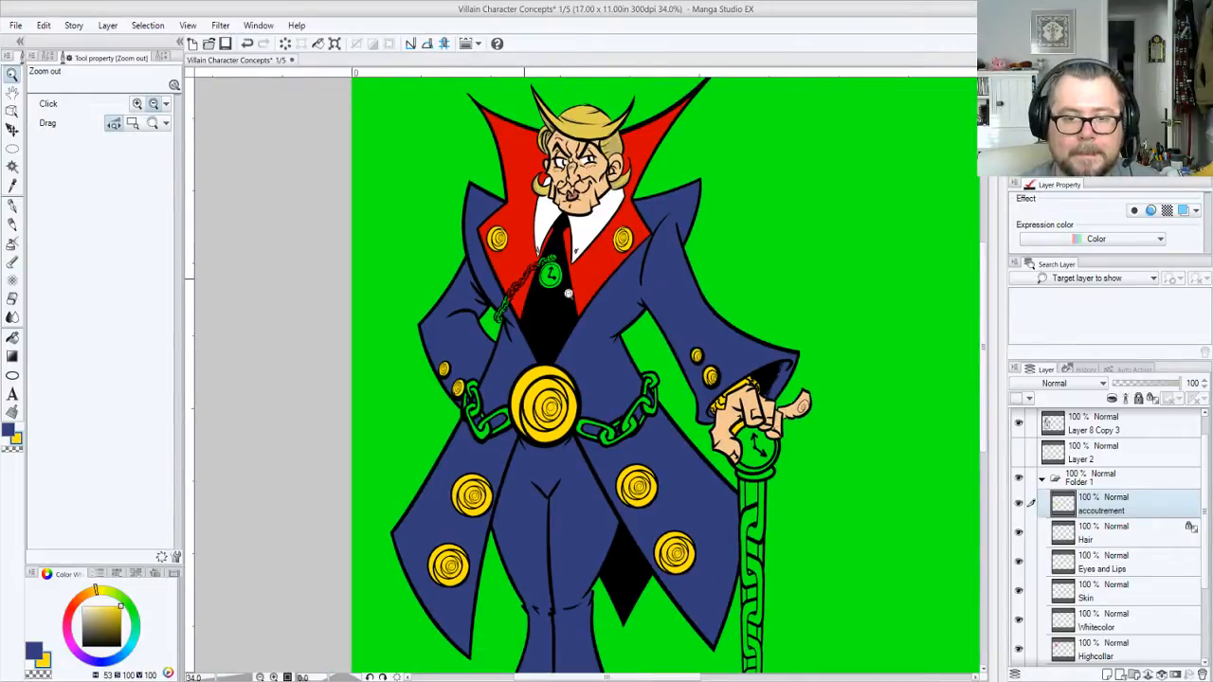
{"action": "scroll", "coordinate": [567, 294], "scroll_direction": "up", "scroll_amount": 5}
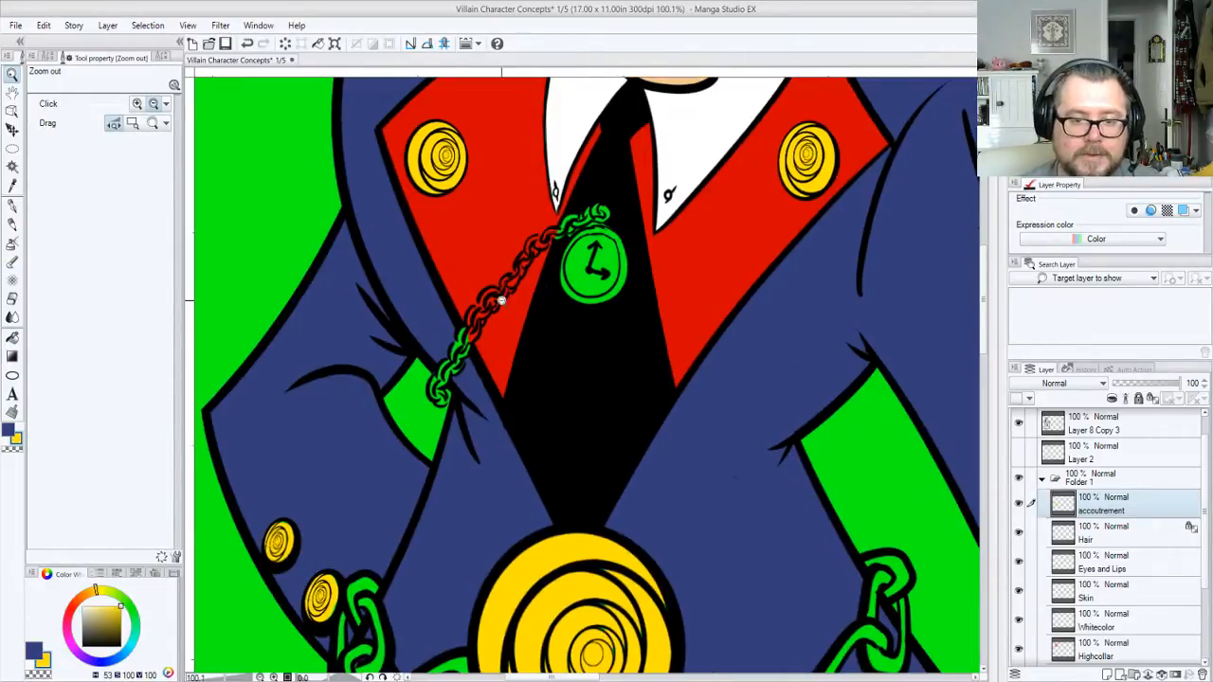
{"action": "scroll", "coordinate": [517, 309], "scroll_direction": "up", "scroll_amount": 2}
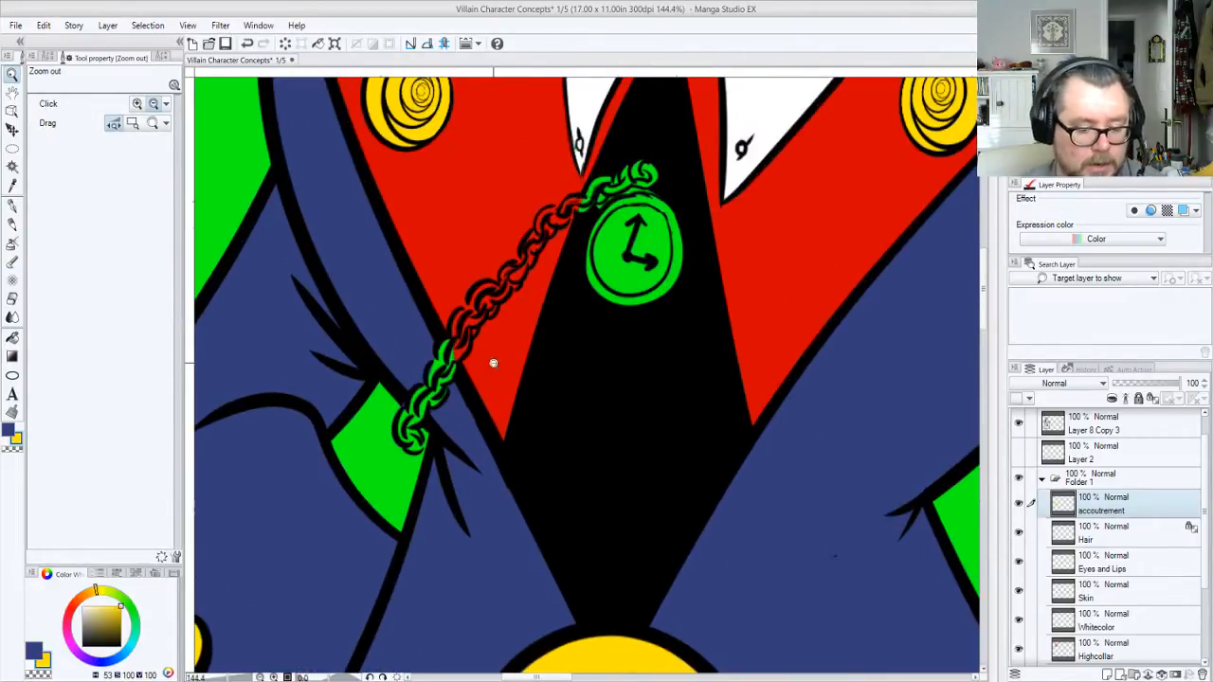
{"action": "key", "text": "p"}
{"action": "mouse_move", "coordinate": [414, 426]}
{"action": "left_mouse_down"}
{"action": "mouse_move", "coordinate": [430, 388]}
{"action": "mouse_move", "coordinate": [421, 407]}
{"action": "mouse_move", "coordinate": [440, 387]}
{"action": "mouse_move", "coordinate": [439, 401]}
{"action": "mouse_move", "coordinate": [458, 322]}
{"action": "mouse_move", "coordinate": [456, 354]}
{"action": "mouse_move", "coordinate": [486, 290]}
{"action": "mouse_move", "coordinate": [522, 271]}
{"action": "mouse_move", "coordinate": [535, 243]}
{"action": "mouse_move", "coordinate": [517, 270]}
{"action": "left_mouse_up"}
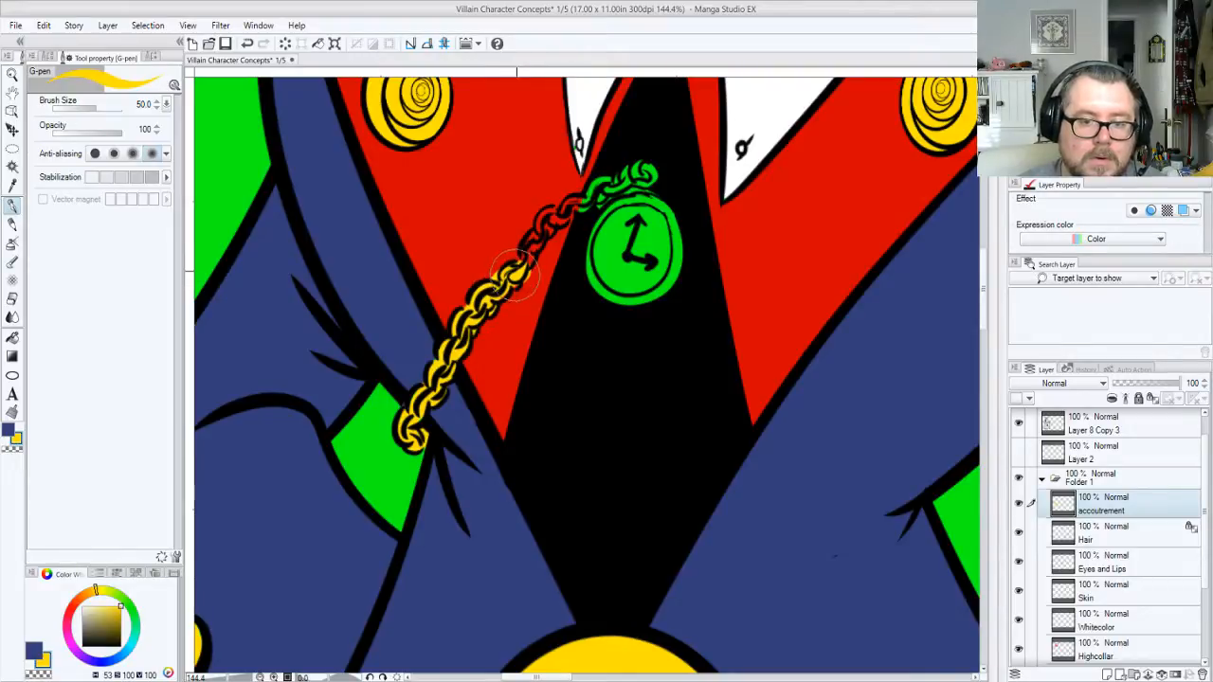
{"action": "key", "text": "c"}
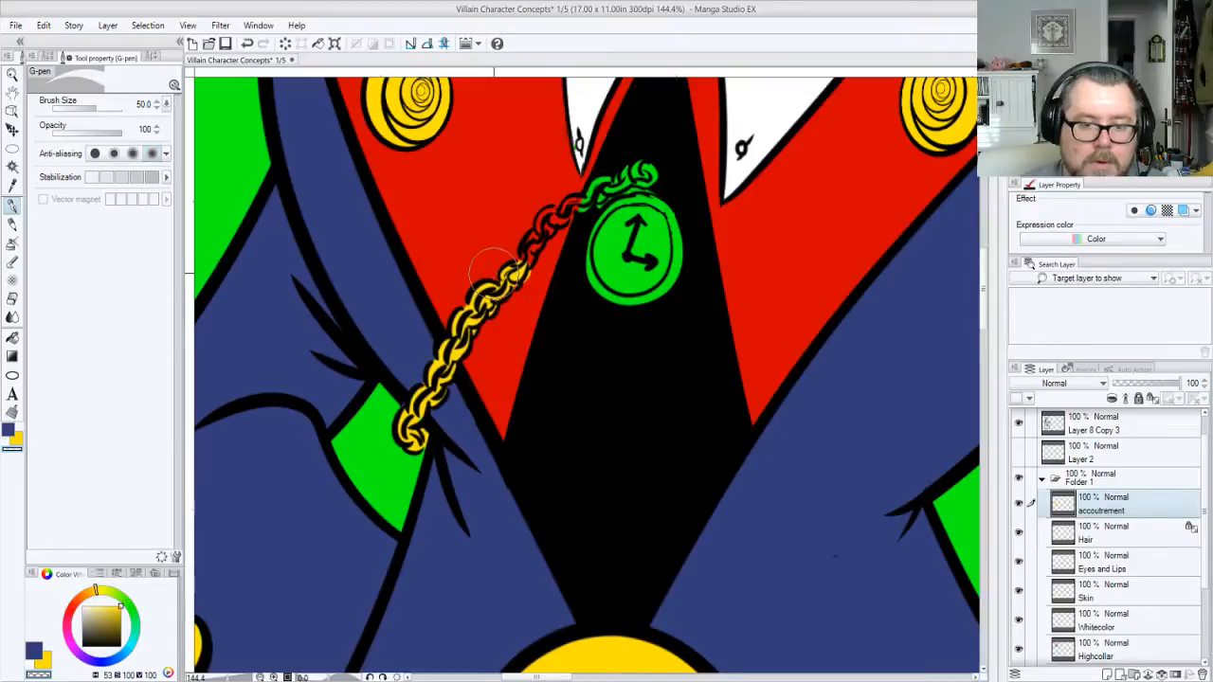
{"action": "key", "text": "c"}
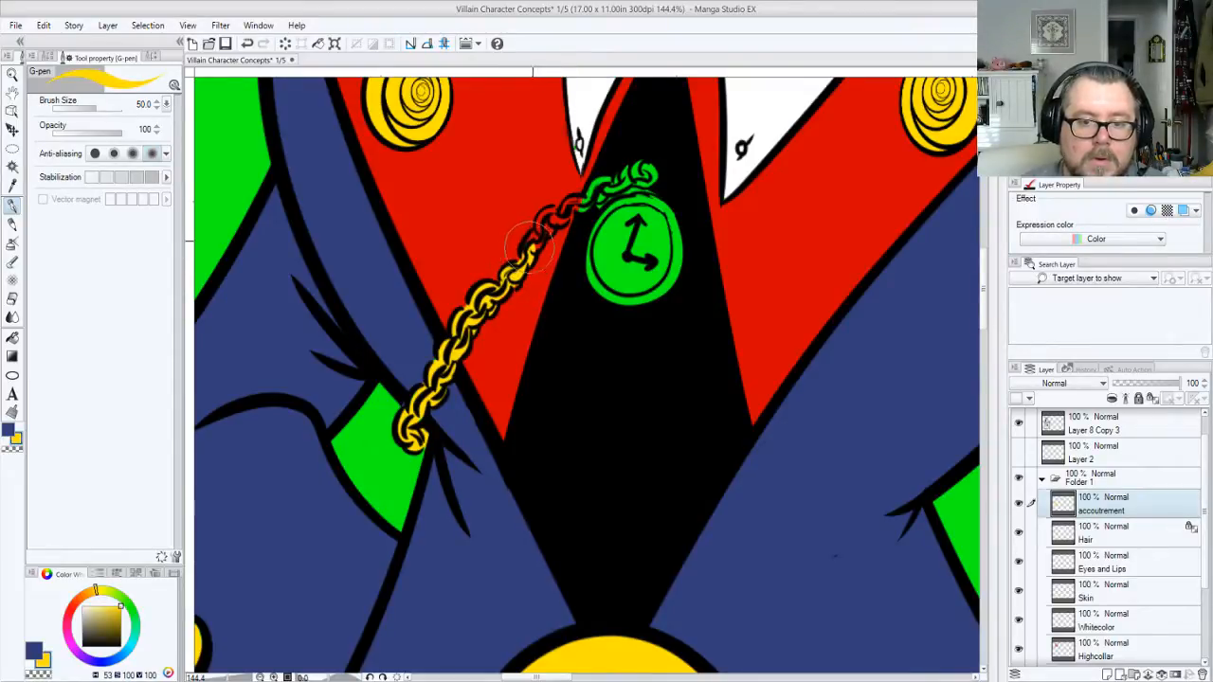
{"action": "mouse_move", "coordinate": [531, 245]}
{"action": "left_mouse_down"}
{"action": "mouse_move", "coordinate": [545, 216]}
{"action": "mouse_move", "coordinate": [643, 168]}
{"action": "mouse_move", "coordinate": [614, 181]}
{"action": "mouse_move", "coordinate": [592, 280]}
{"action": "mouse_move", "coordinate": [627, 222]}
{"action": "mouse_move", "coordinate": [650, 287]}
{"action": "mouse_move", "coordinate": [670, 277]}
{"action": "mouse_move", "coordinate": [649, 188]}
{"action": "mouse_move", "coordinate": [632, 190]}
{"action": "mouse_move", "coordinate": [654, 289]}
{"action": "left_mouse_up"}
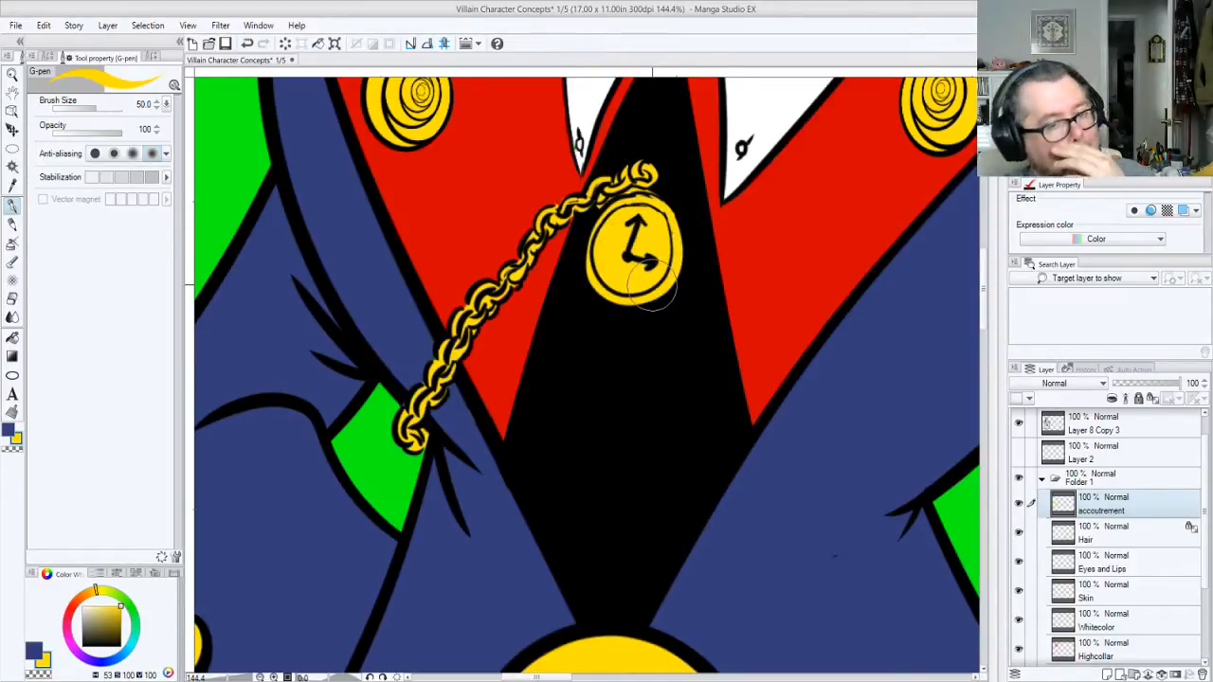
Paint the small buttons on both white shirt-collar points yellow with the G-pen
{"action": "key", "text": "ctrl+alt+space"}
{"action": "left_click", "coordinate": [653, 324]}
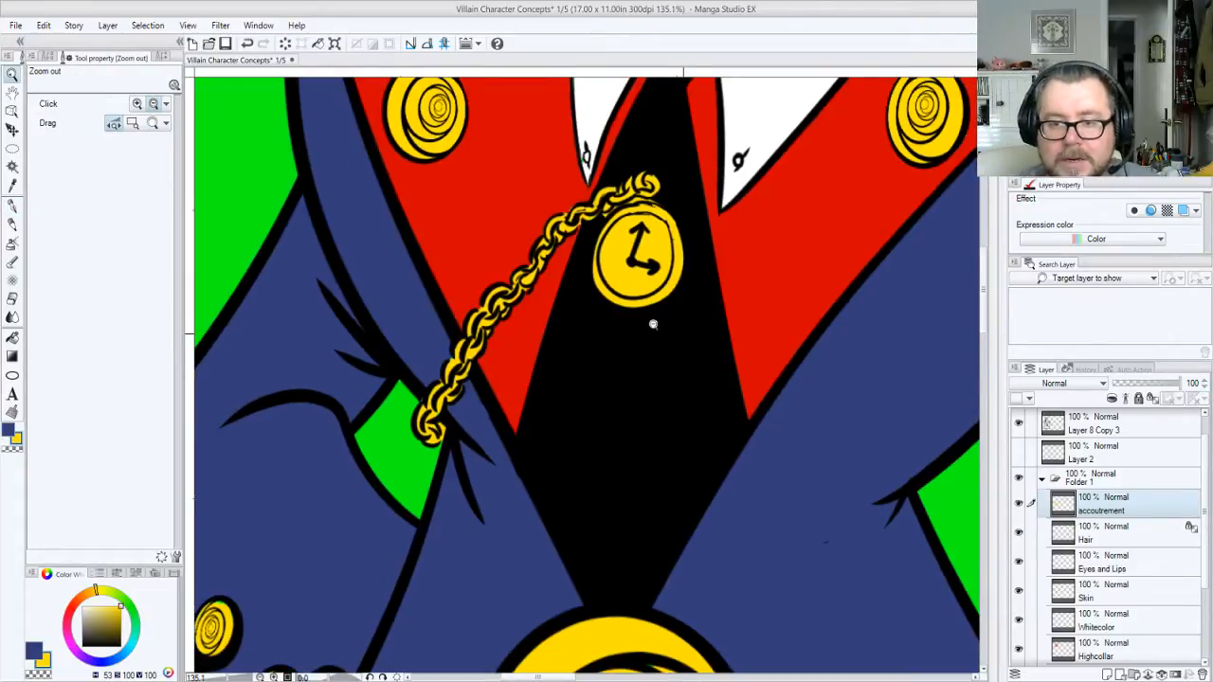
{"action": "left_click", "coordinate": [653, 324]}
{"action": "left_click", "coordinate": [653, 324]}
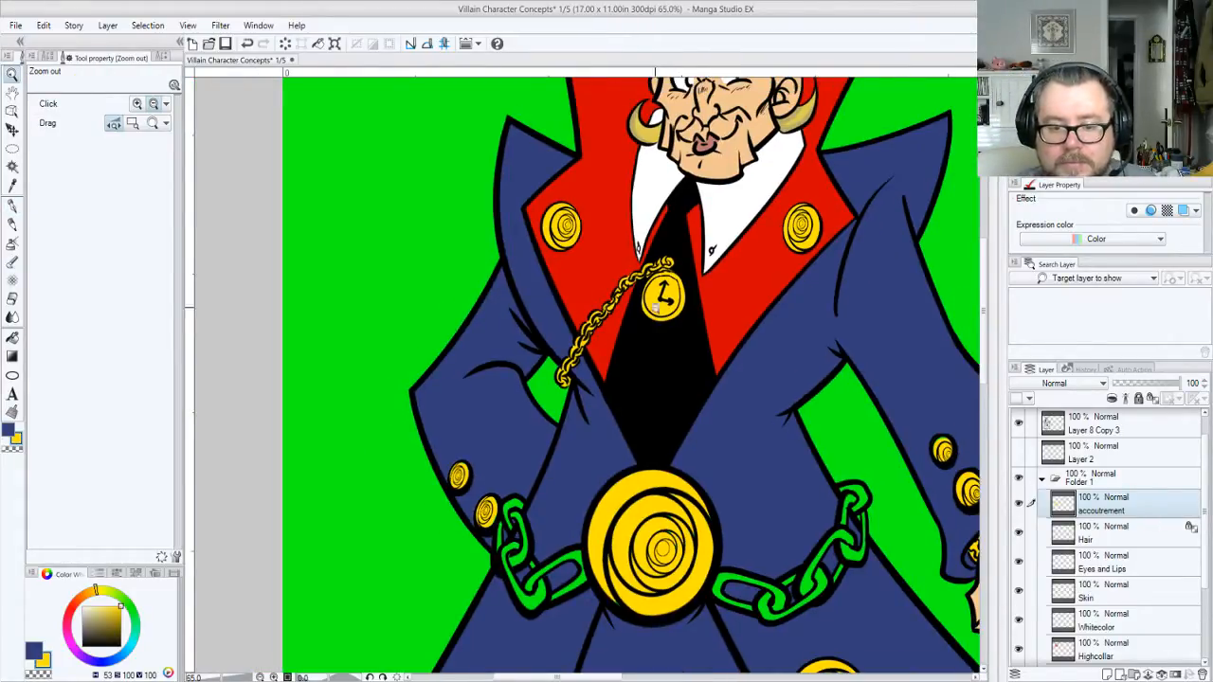
{"action": "scroll", "coordinate": [654, 255], "scroll_direction": "up", "scroll_amount": 2}
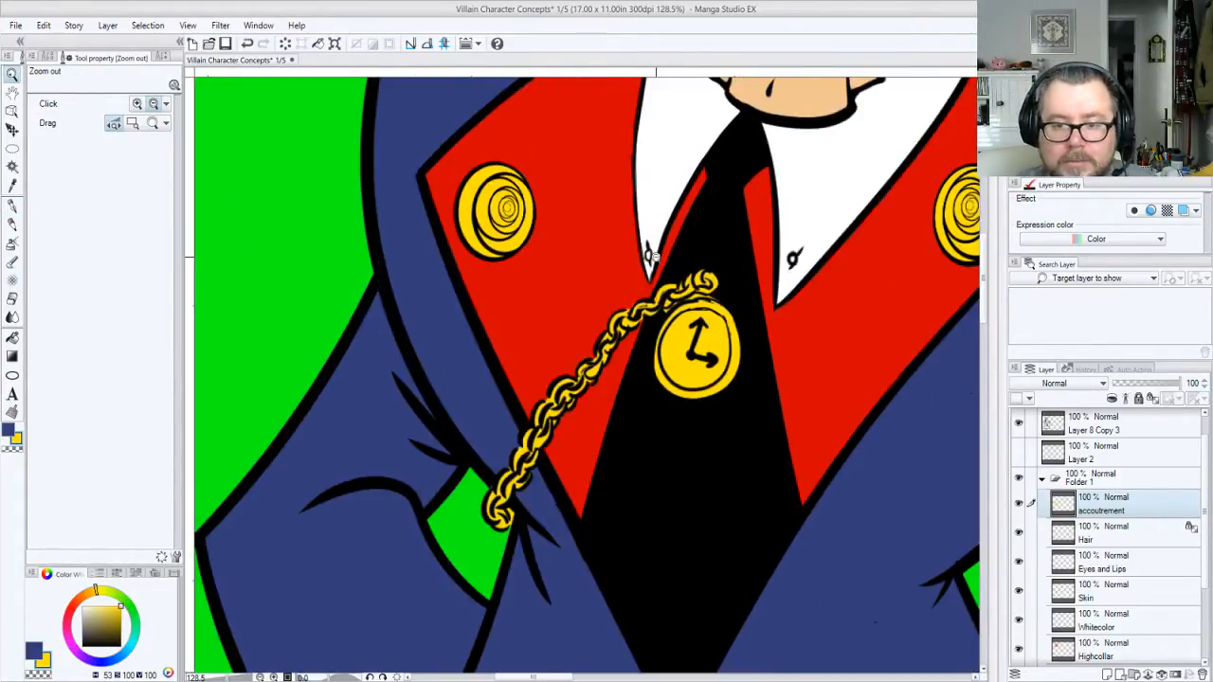
{"action": "scroll", "coordinate": [654, 255], "scroll_direction": "up", "scroll_amount": 1}
{"action": "left_click_drag", "start_coordinate": [669, 262], "coordinate": [668, 257]}
{"action": "key", "text": "p"}
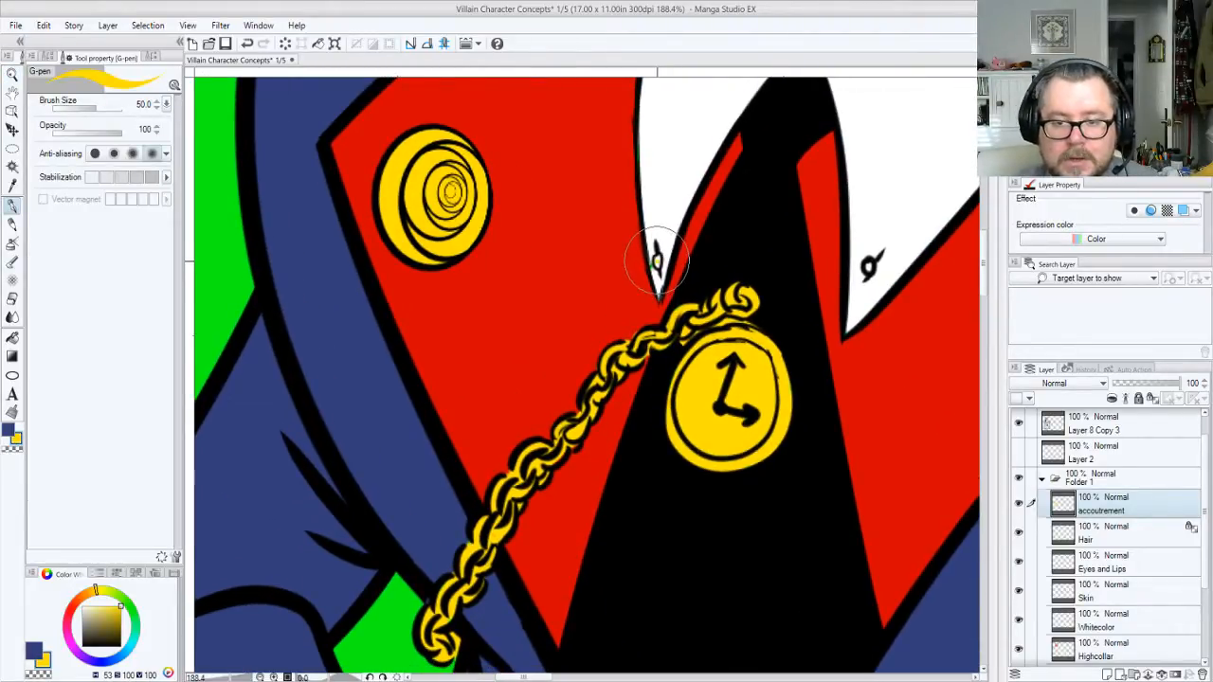
{"action": "left_click_drag", "start_coordinate": [871, 269], "coordinate": [869, 266]}
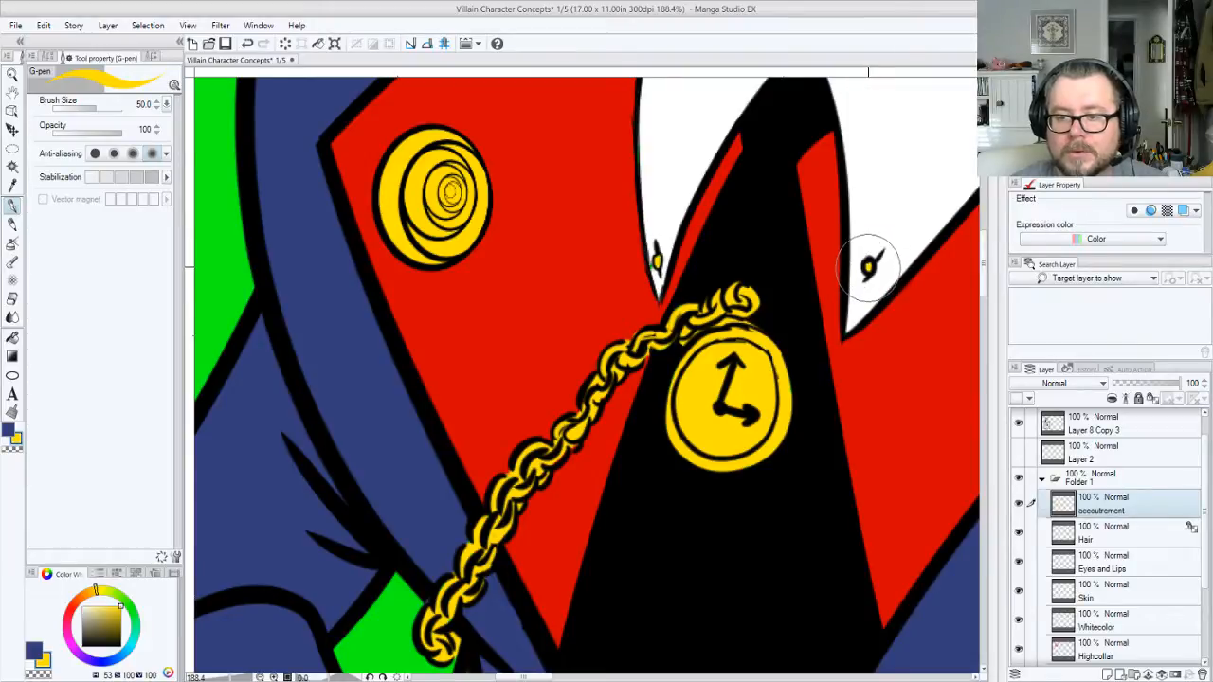
Sample the shirt collar's white and touch up the collar around its buttons on the Whitecolor layer
{"action": "right_click", "coordinate": [898, 201]}
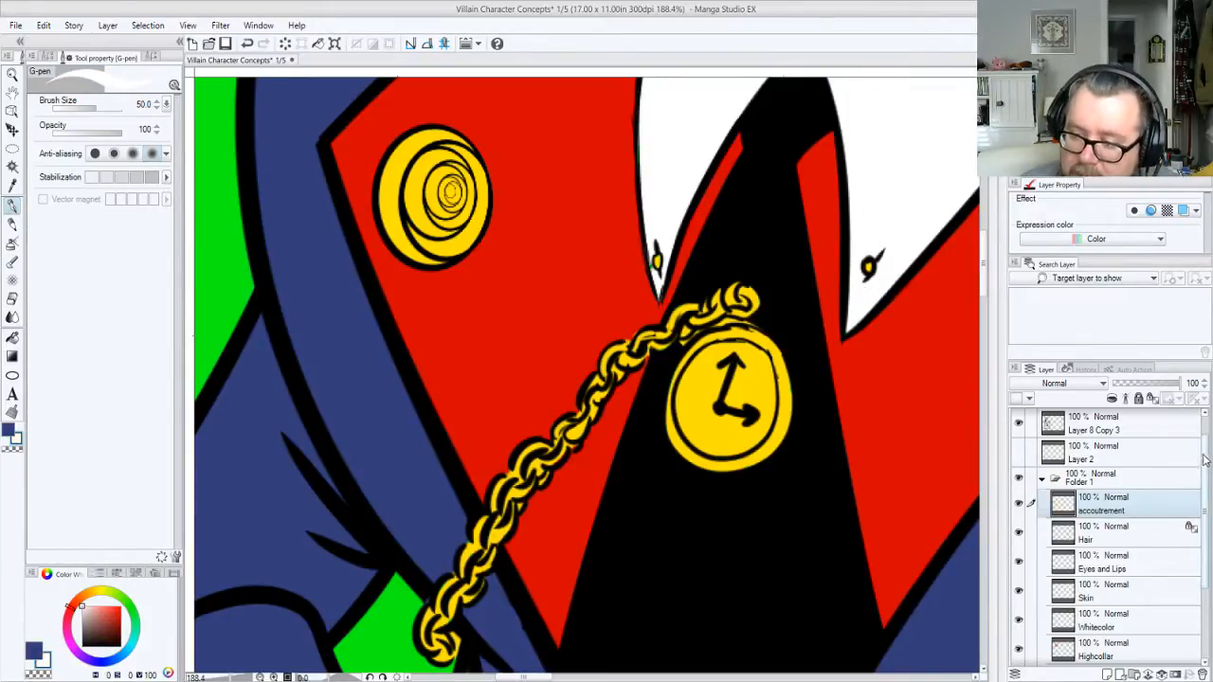
{"action": "scroll", "coordinate": [1173, 473], "scroll_direction": "down", "scroll_amount": 3}
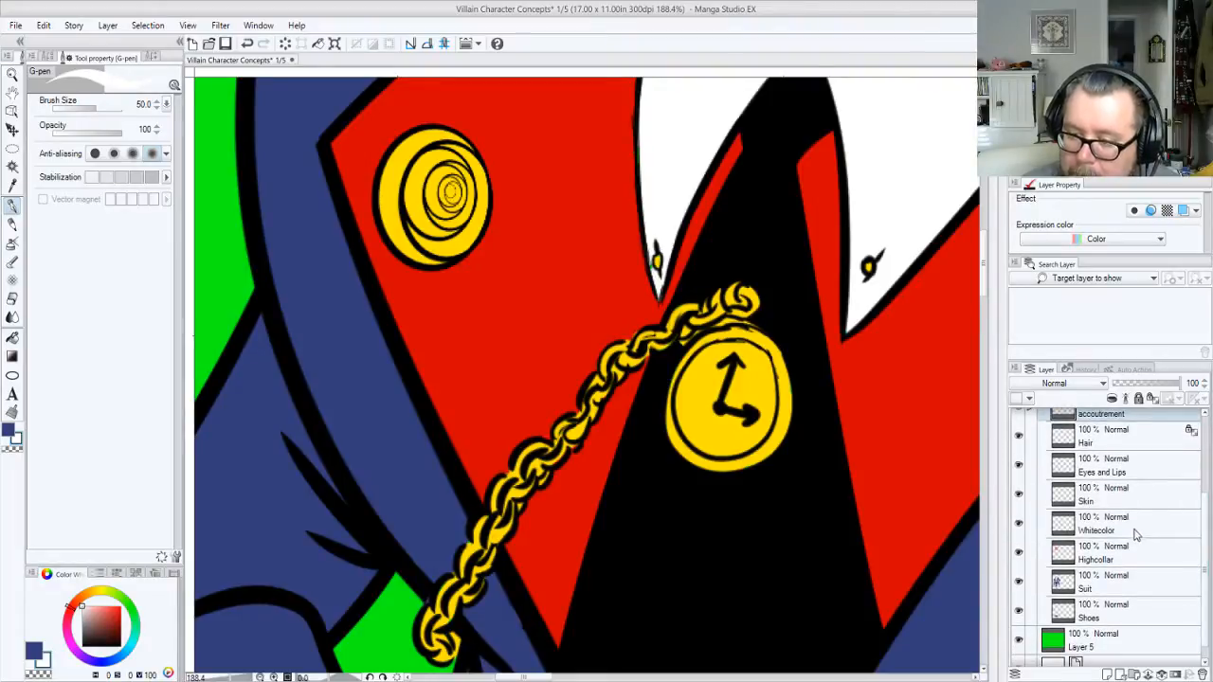
{"action": "left_click", "coordinate": [1137, 536]}
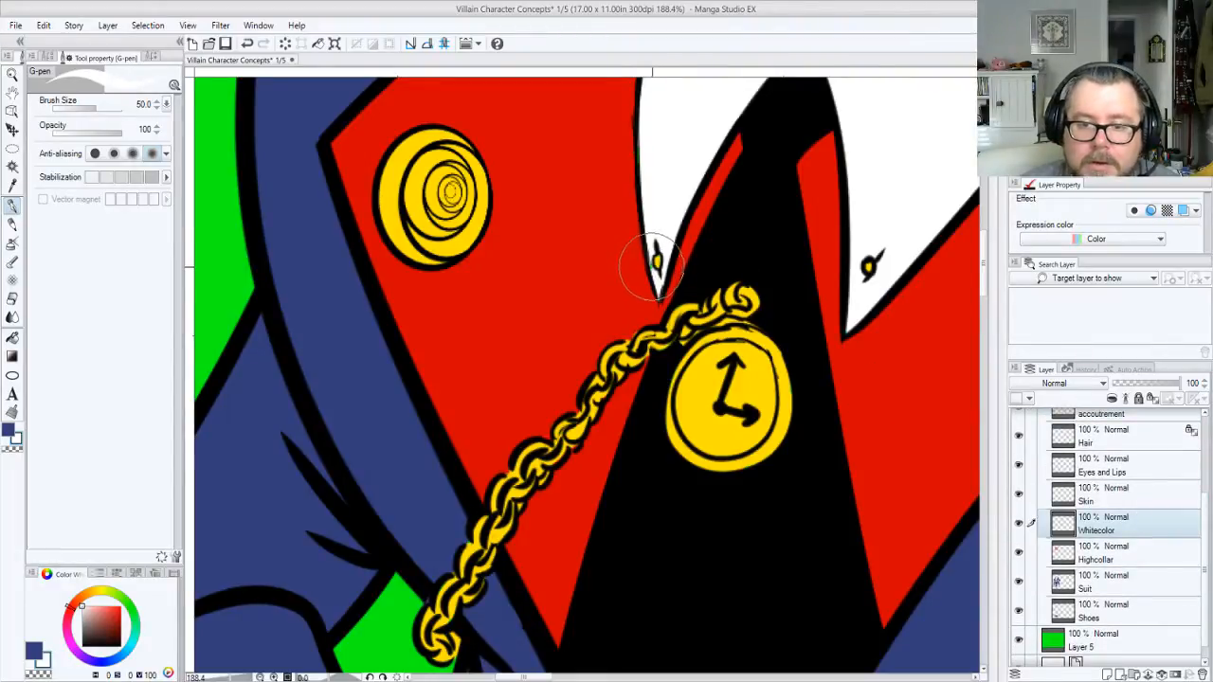
{"action": "left_click_drag", "start_coordinate": [924, 256], "coordinate": [703, 365]}
Return to the accoutrement layer, sample the buckle's yellow, and fill the belt-chain links beside the hand-on-hip sleeve using Refer other layers
{"action": "key", "text": "alt+space"}
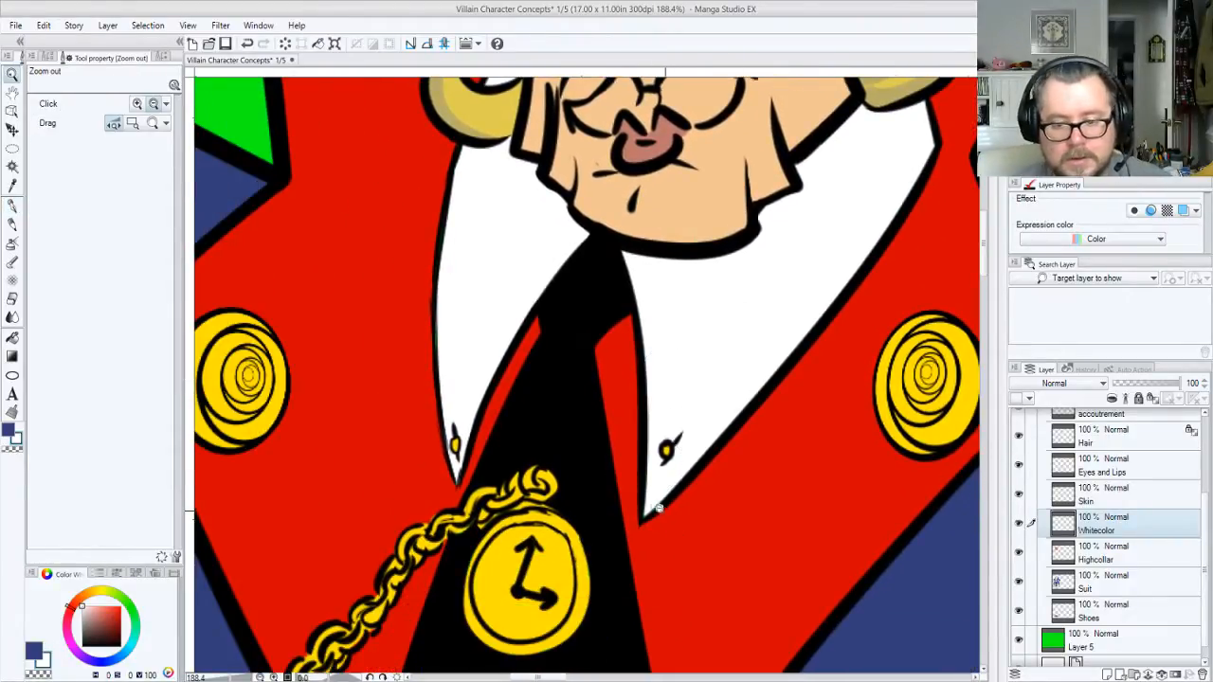
{"action": "left_click_drag", "start_coordinate": [659, 509], "coordinate": [621, 364]}
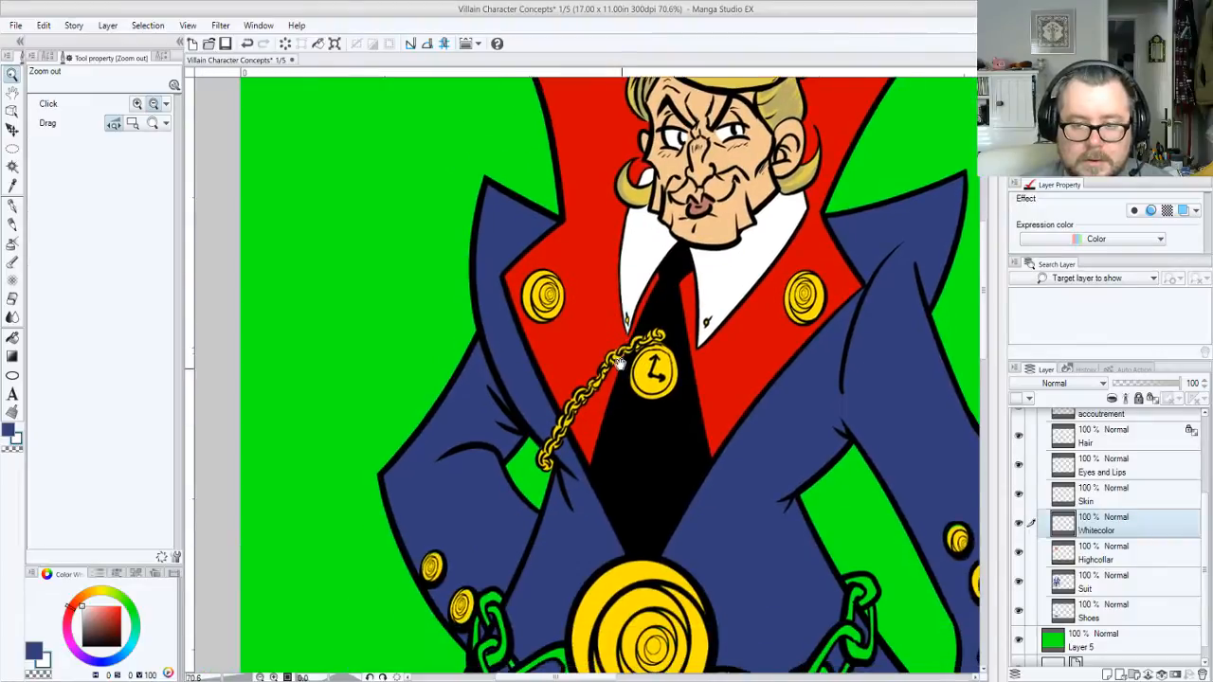
{"action": "left_click", "coordinate": [641, 441]}
{"action": "left_click", "coordinate": [643, 444]}
{"action": "left_click", "coordinate": [634, 508]}
{"action": "left_click", "coordinate": [648, 453]}
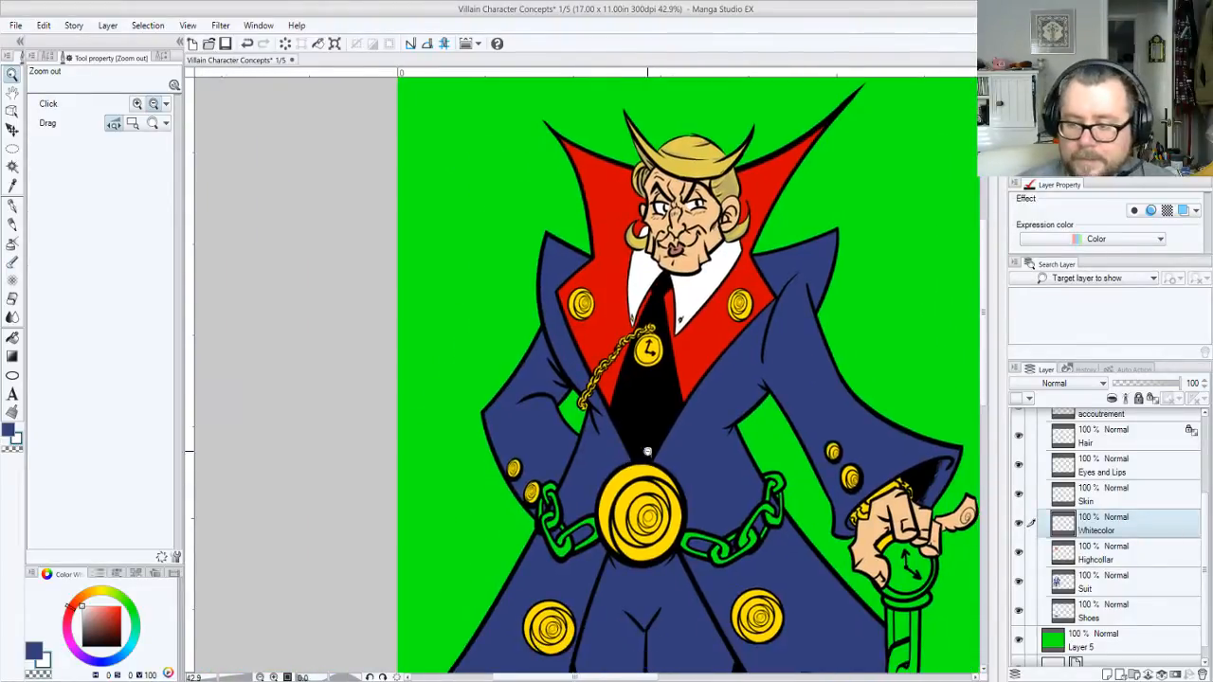
{"action": "left_click", "coordinate": [1137, 417]}
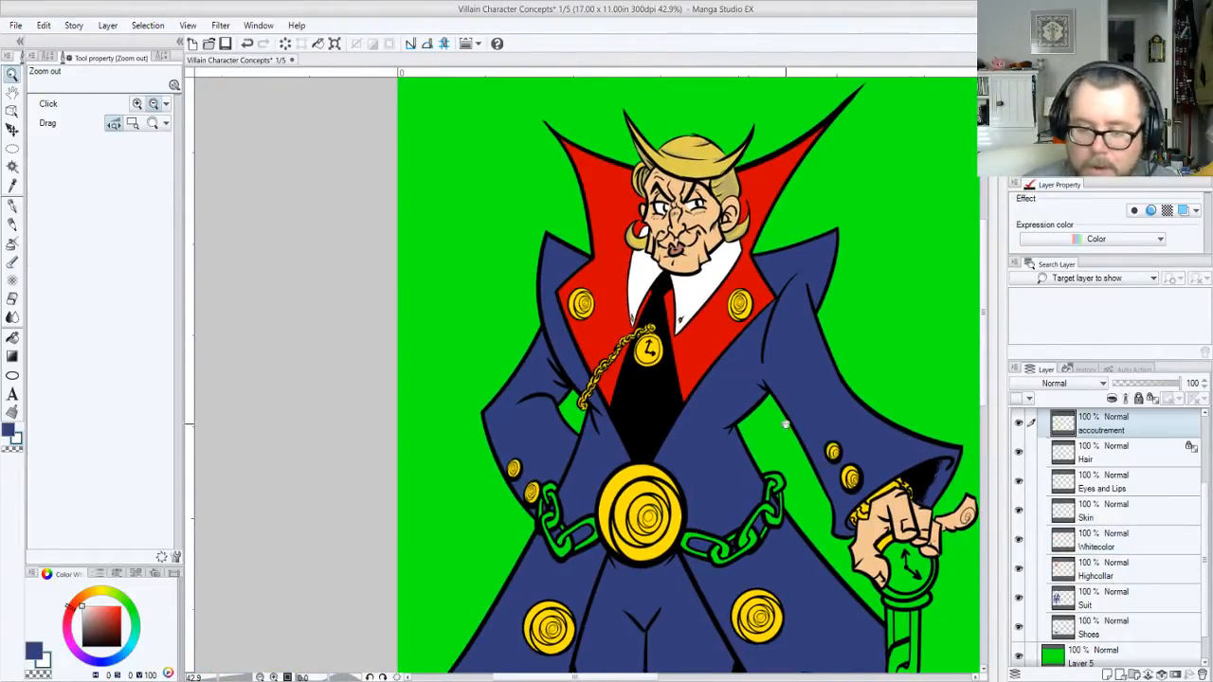
{"action": "left_click", "coordinate": [641, 477], "text": "alt"}
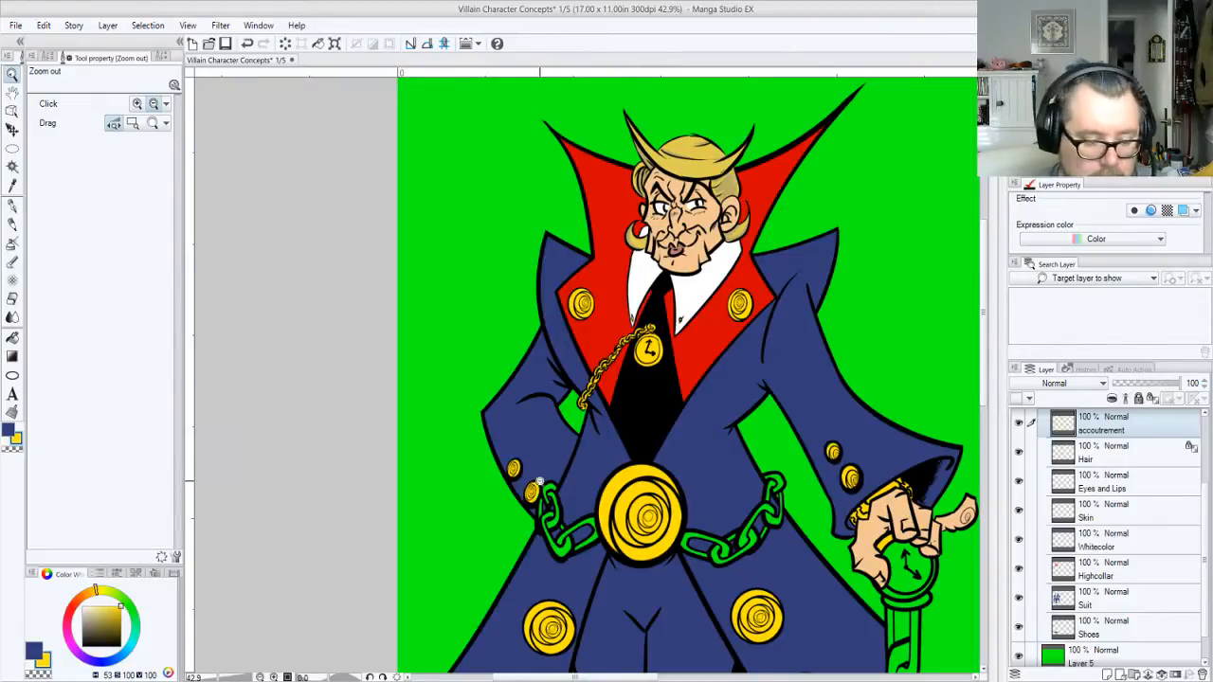
{"action": "key", "text": "g"}
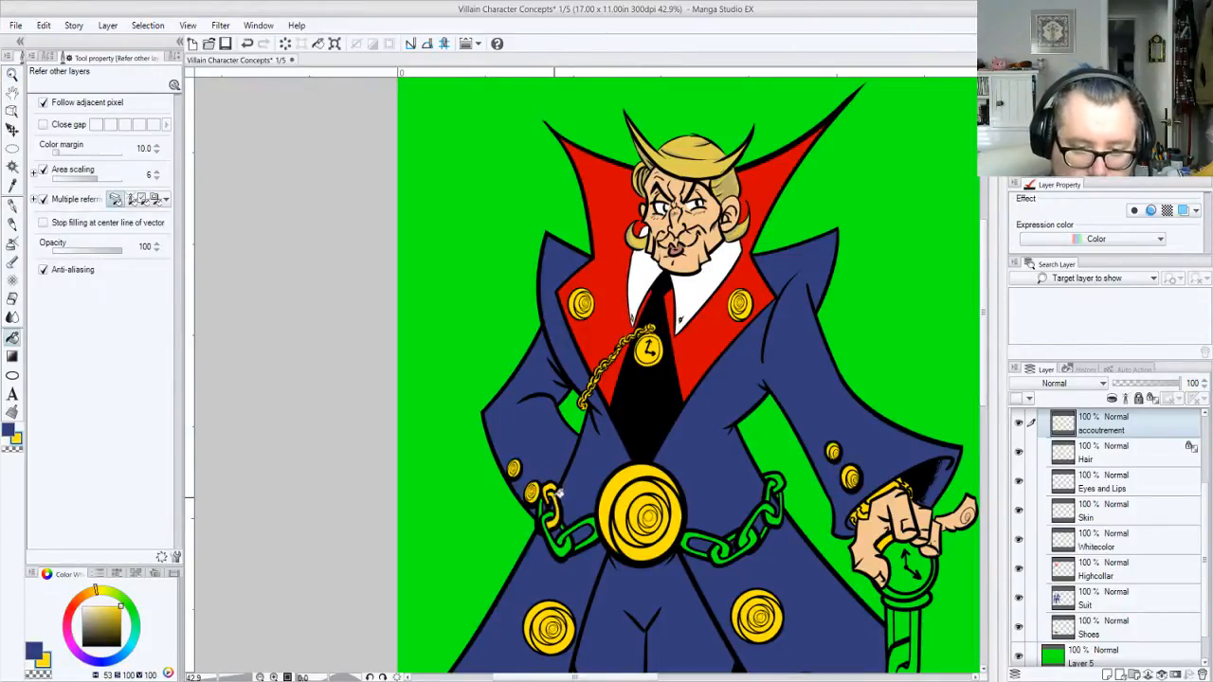
{"action": "left_click", "coordinate": [548, 519]}
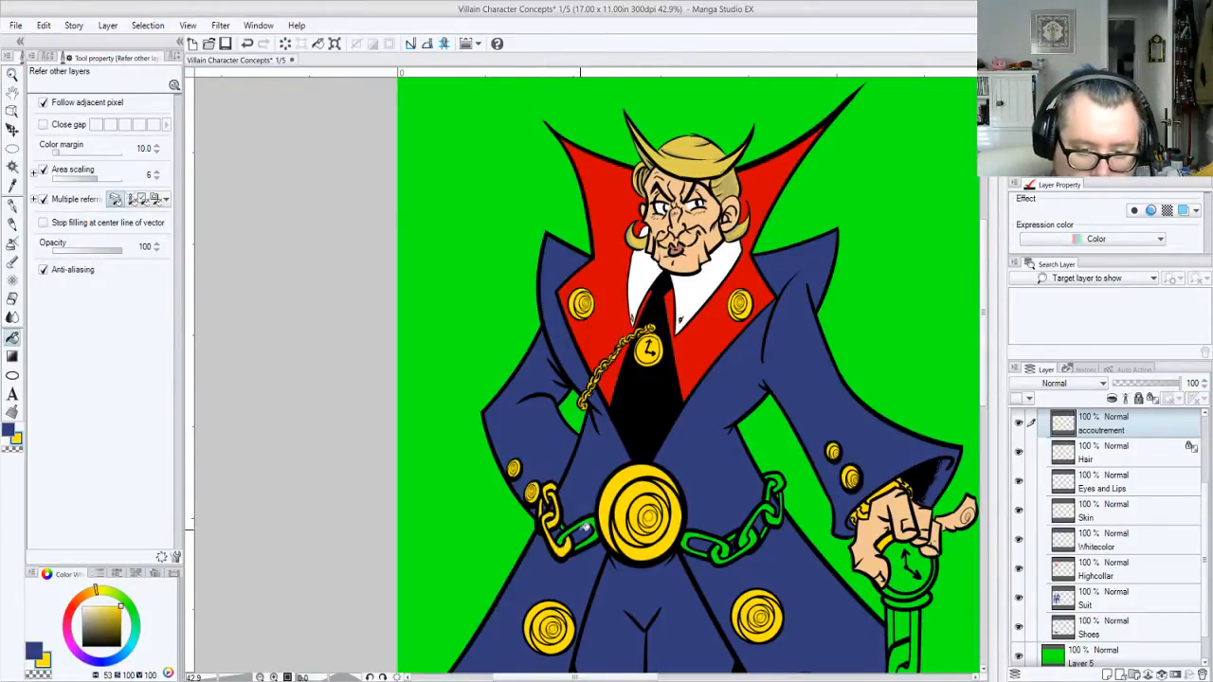
Fill the remaining links of the belt chain on both sides of the buckle with the yellow chain colour
{"action": "left_click", "coordinate": [570, 532]}
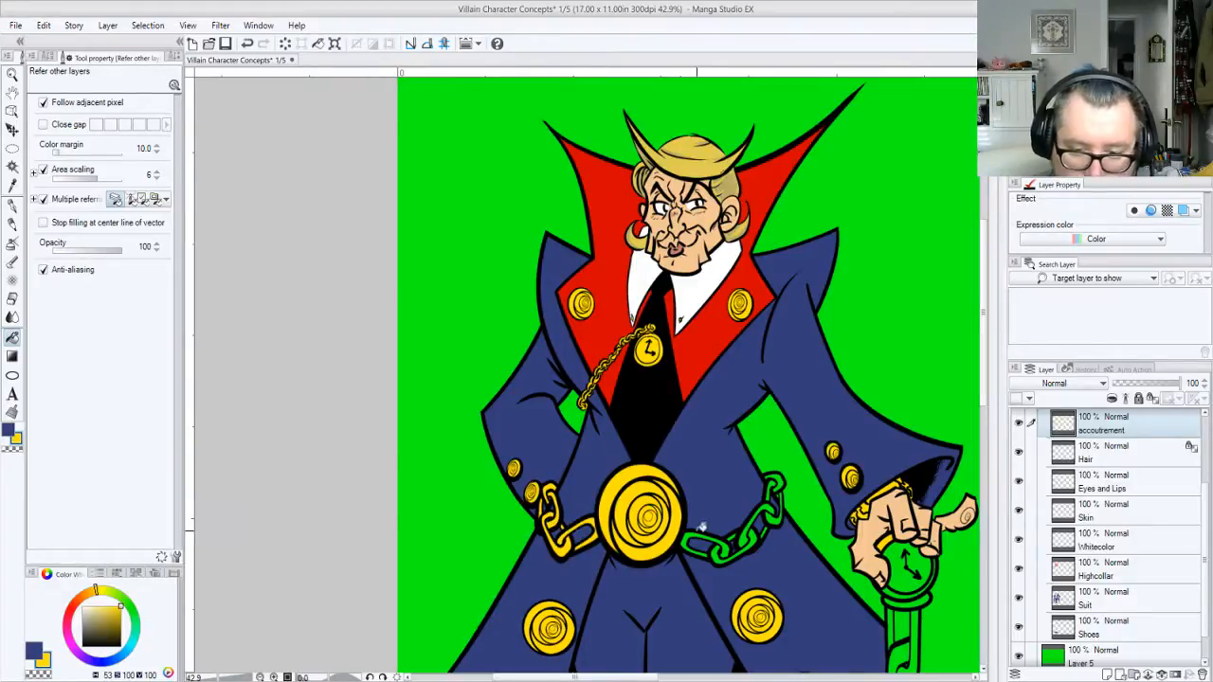
{"action": "left_click", "coordinate": [723, 549]}
{"action": "left_click", "coordinate": [728, 544]}
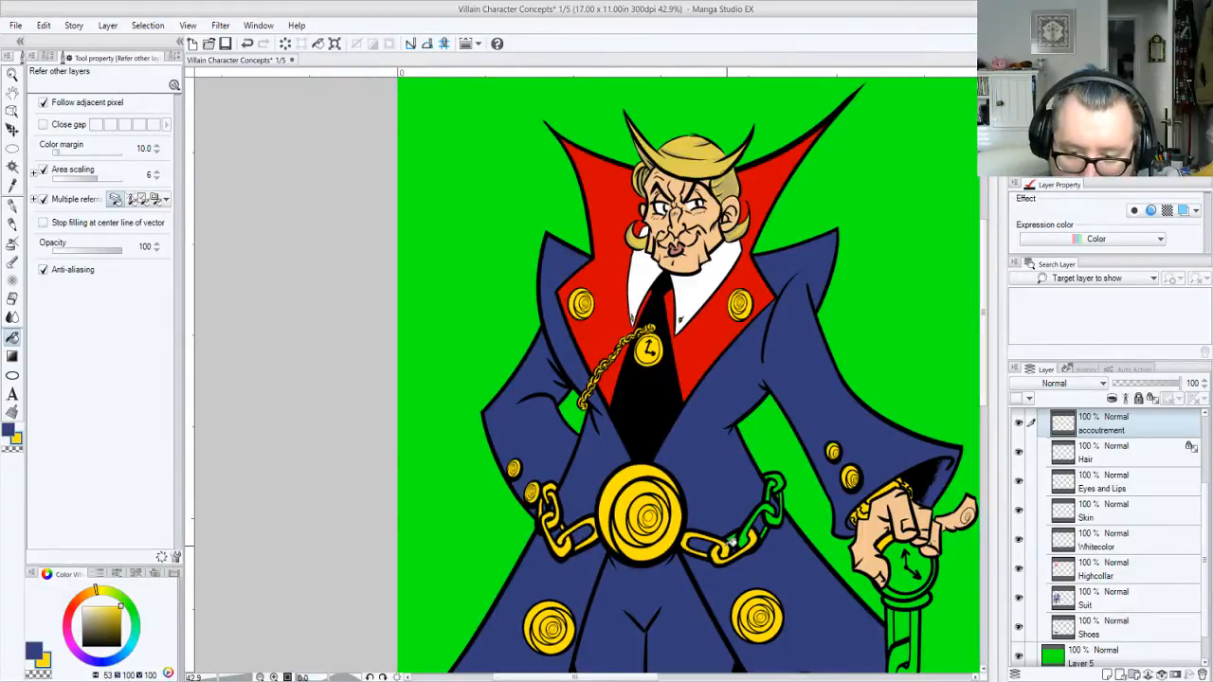
{"action": "left_click", "coordinate": [743, 533]}
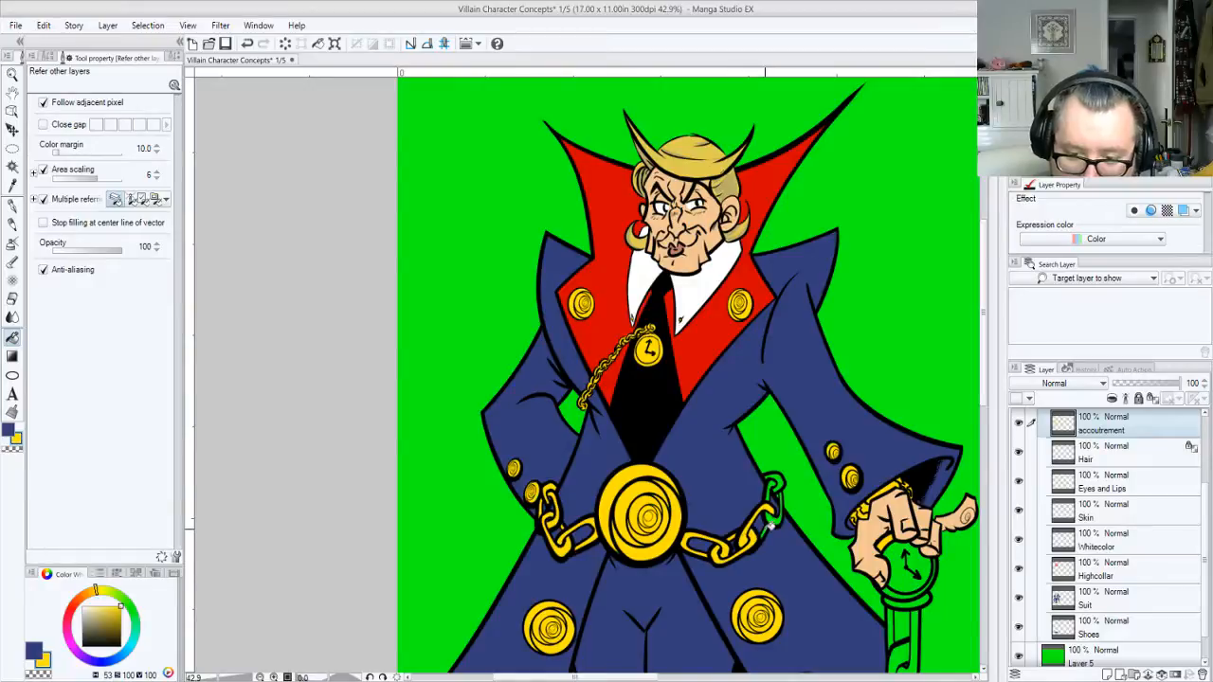
{"action": "left_click", "coordinate": [777, 481]}
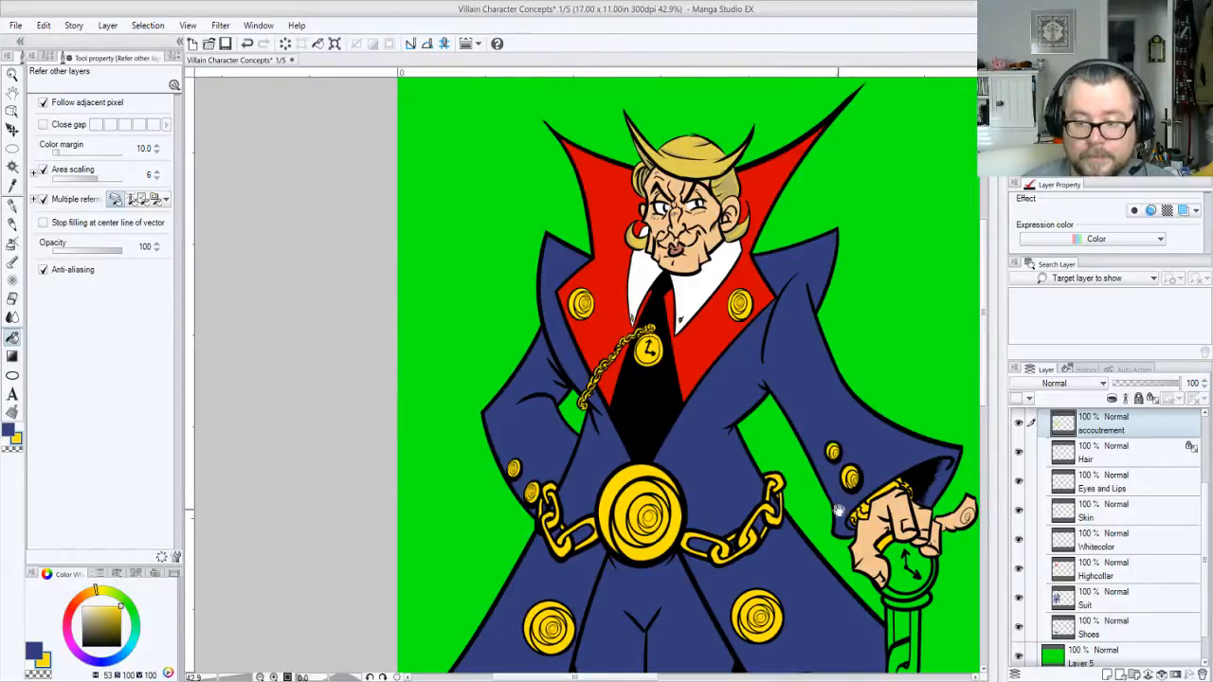
Fill the cane's clock rim, collar and the chain links running down its shaft with yellow
{"action": "left_click_drag", "start_coordinate": [839, 512], "coordinate": [718, 244]}
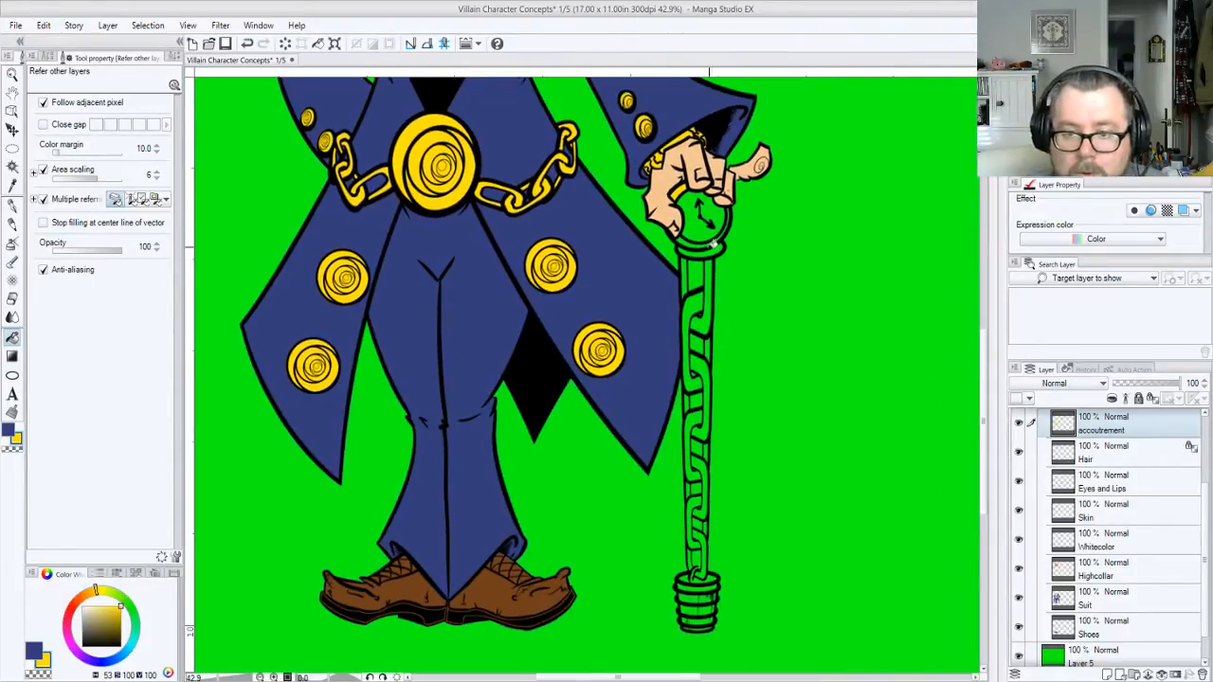
{"action": "left_click", "coordinate": [719, 251]}
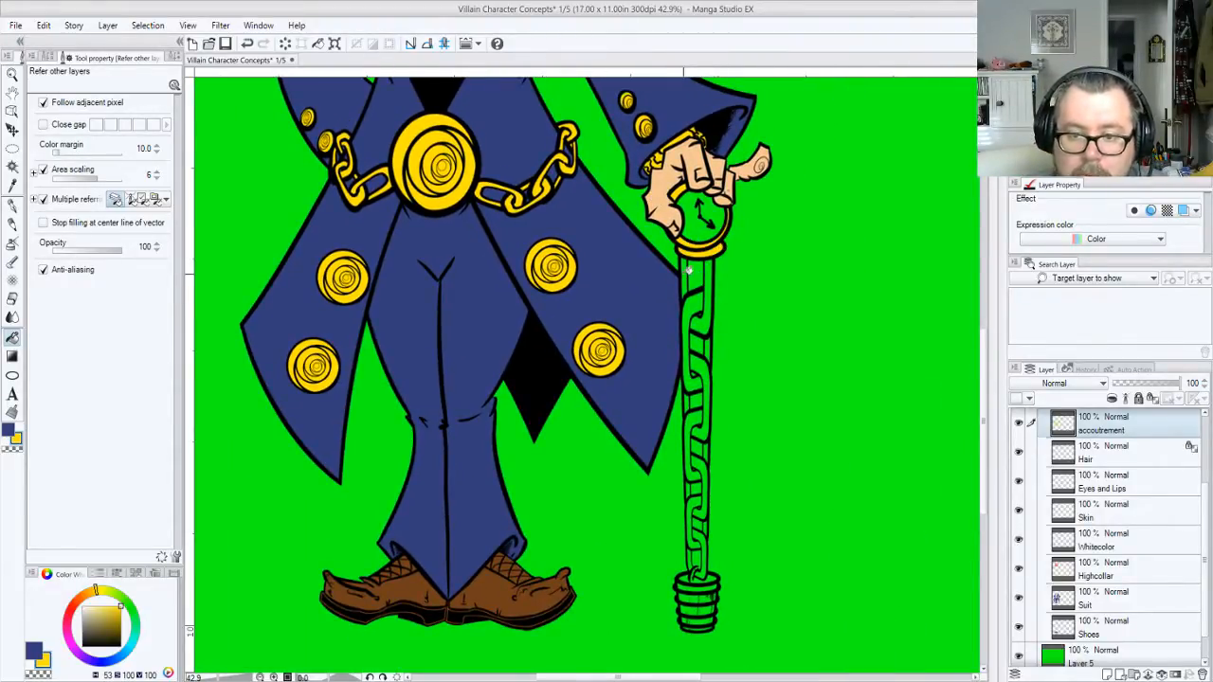
{"action": "left_click", "coordinate": [687, 272]}
{"action": "left_click", "coordinate": [707, 284]}
{"action": "left_click", "coordinate": [700, 332]}
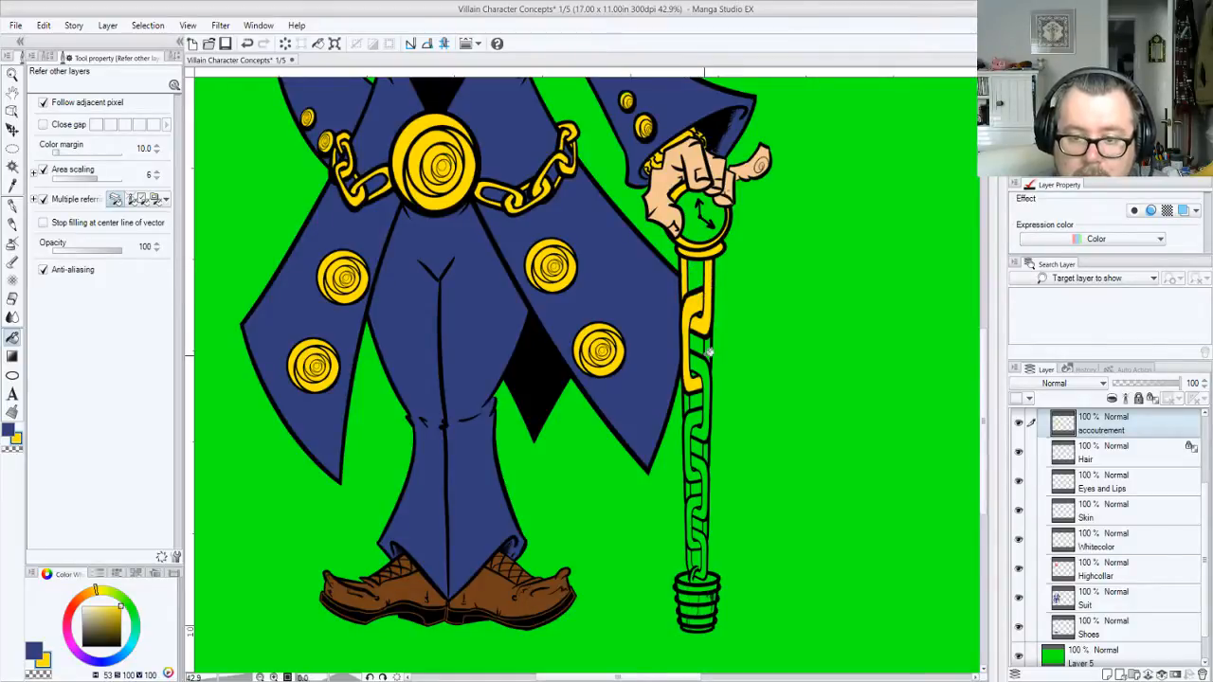
{"action": "left_click", "coordinate": [708, 363]}
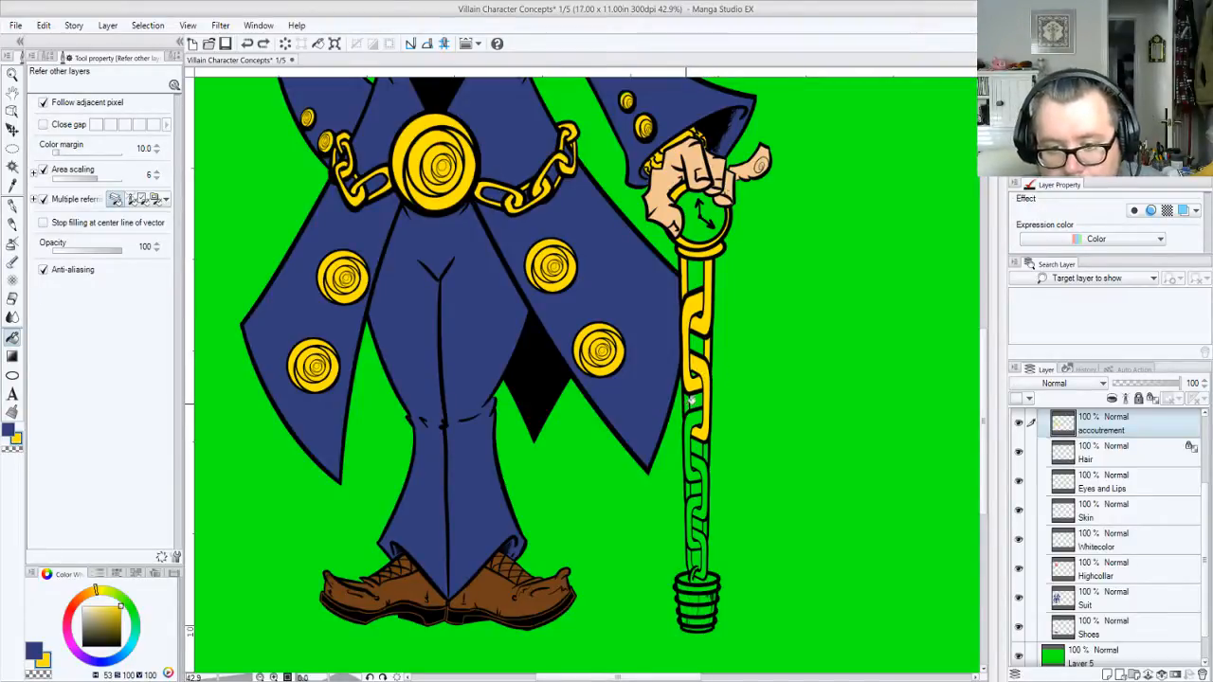
{"action": "left_click", "coordinate": [694, 409]}
{"action": "left_click", "coordinate": [707, 463]}
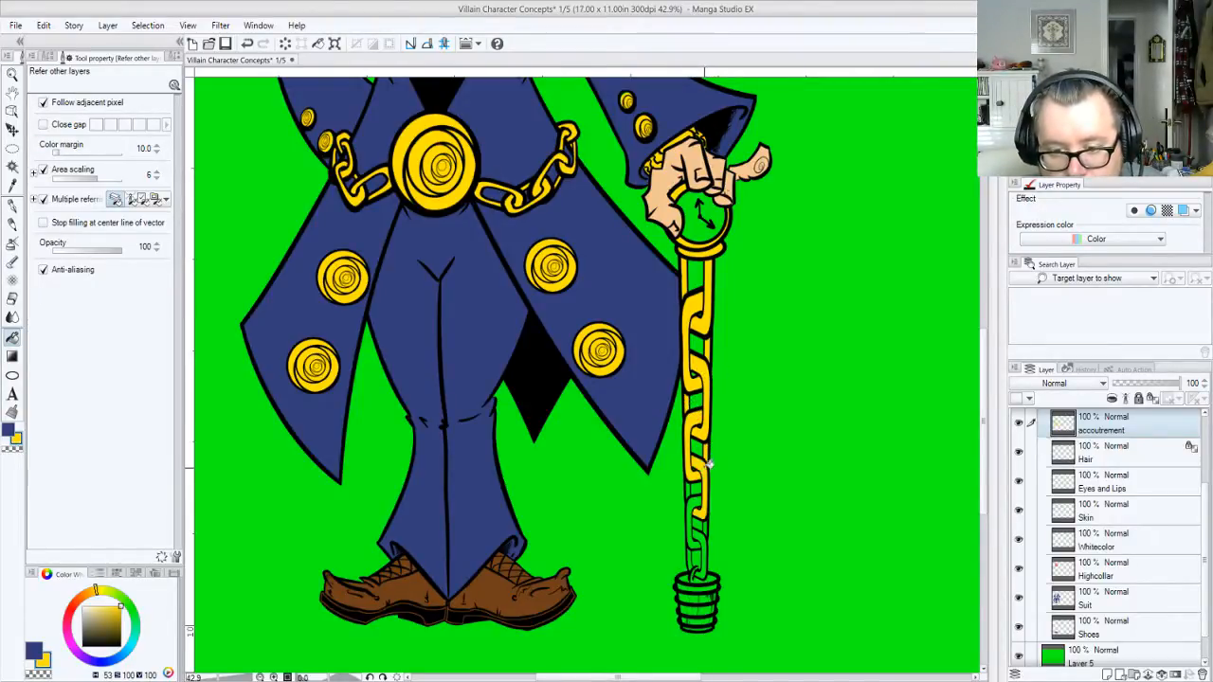
{"action": "left_click", "coordinate": [694, 491]}
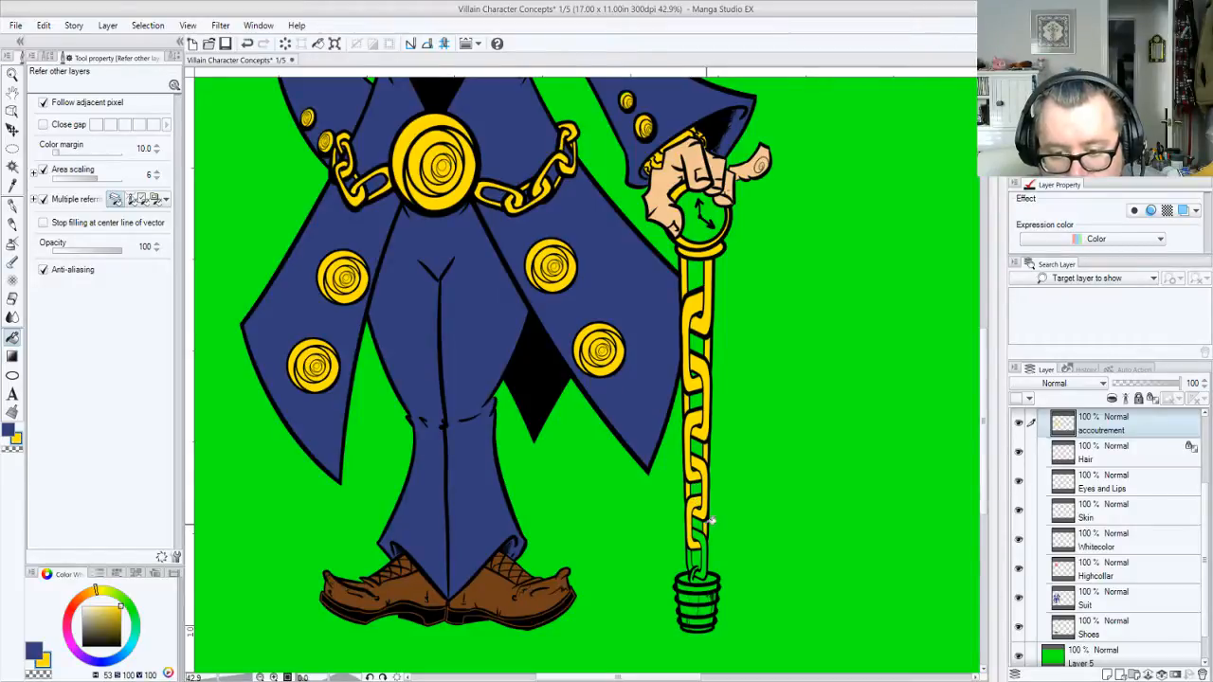
{"action": "left_click", "coordinate": [709, 523]}
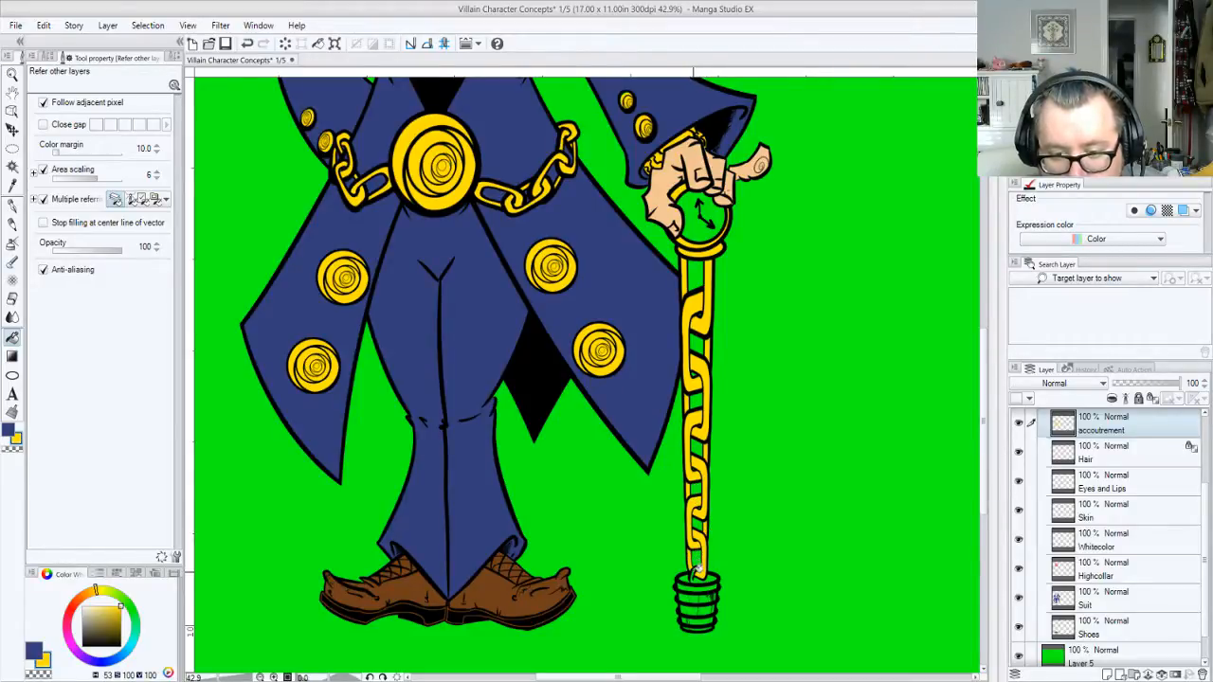
Fill the barrel-shaped tip at the foot of the cane with yellow, band by band
{"action": "left_click", "coordinate": [701, 569]}
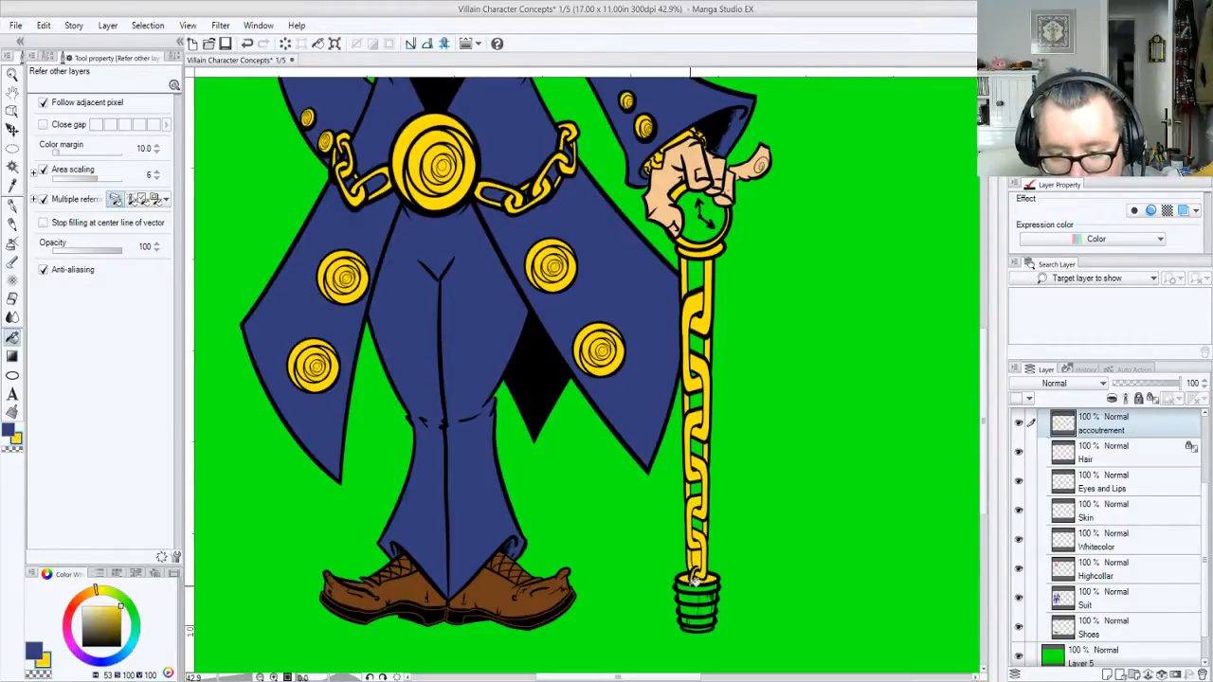
{"action": "left_click", "coordinate": [697, 585]}
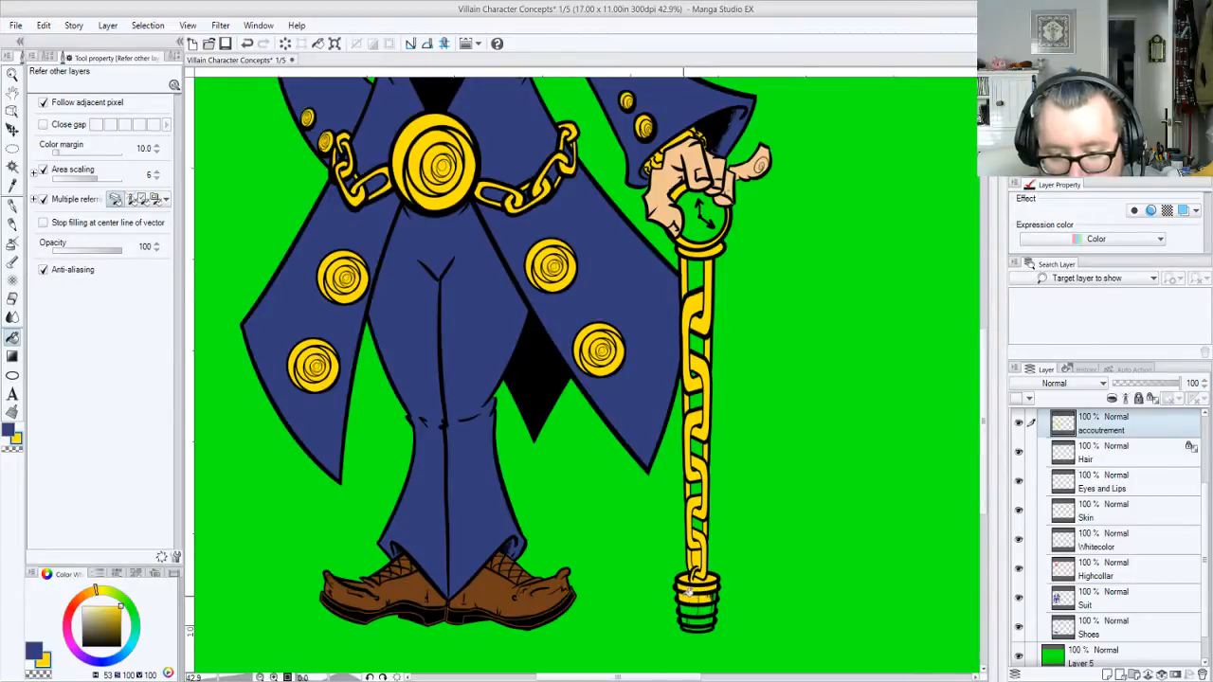
{"action": "left_click", "coordinate": [692, 607]}
{"action": "left_click", "coordinate": [700, 613]}
{"action": "left_click", "coordinate": [700, 620]}
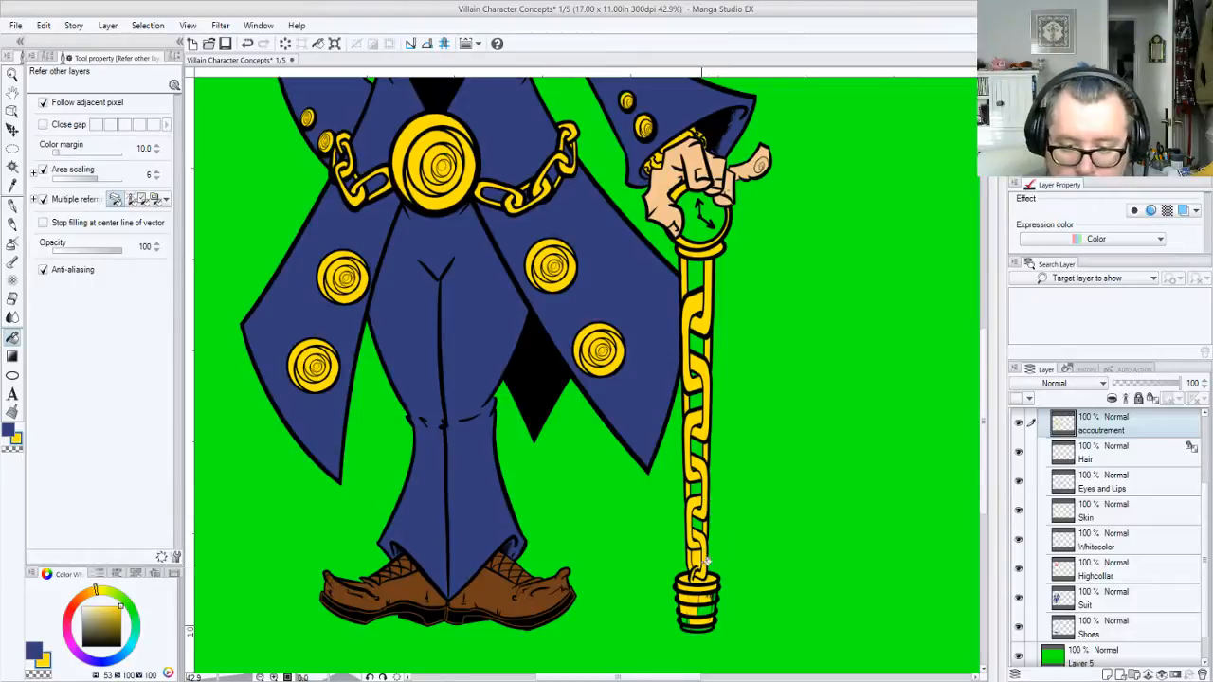
Paint over the leftover green gaps in the cane's barrel-shaped tip with yellow using the G-pen
{"action": "key", "text": "e"}
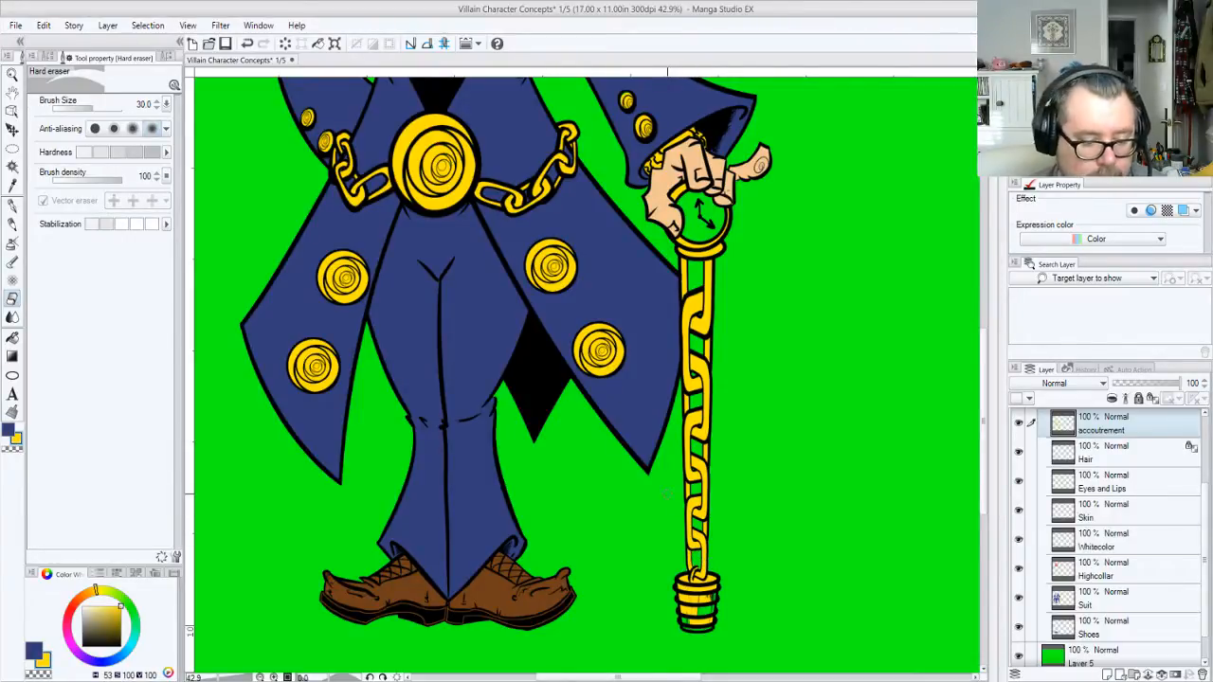
{"action": "key", "text": "p"}
{"action": "mouse_move", "coordinate": [729, 565]}
{"action": "left_mouse_down"}
{"action": "mouse_move", "coordinate": [715, 466]}
{"action": "mouse_move", "coordinate": [768, 571]}
{"action": "mouse_move", "coordinate": [726, 352]}
{"action": "mouse_move", "coordinate": [731, 465]}
{"action": "mouse_move", "coordinate": [718, 470]}
{"action": "left_mouse_up"}
{"action": "key", "text": "alt+space"}
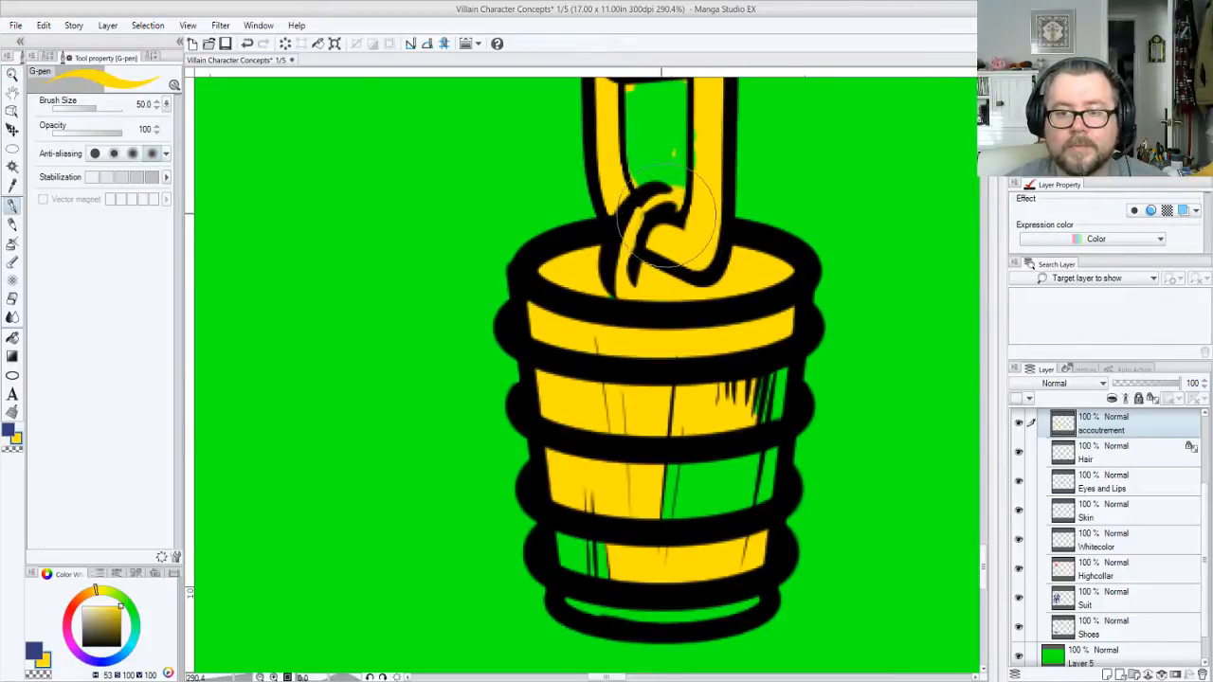
{"action": "mouse_move", "coordinate": [702, 337]}
{"action": "left_mouse_down"}
{"action": "mouse_move", "coordinate": [732, 378]}
{"action": "mouse_move", "coordinate": [755, 381]}
{"action": "mouse_move", "coordinate": [763, 417]}
{"action": "mouse_move", "coordinate": [772, 373]}
{"action": "mouse_move", "coordinate": [722, 559]}
{"action": "mouse_move", "coordinate": [732, 580]}
{"action": "mouse_move", "coordinate": [657, 595]}
{"action": "mouse_move", "coordinate": [592, 583]}
{"action": "mouse_move", "coordinate": [586, 517]}
{"action": "mouse_move", "coordinate": [711, 417]}
{"action": "left_mouse_up"}
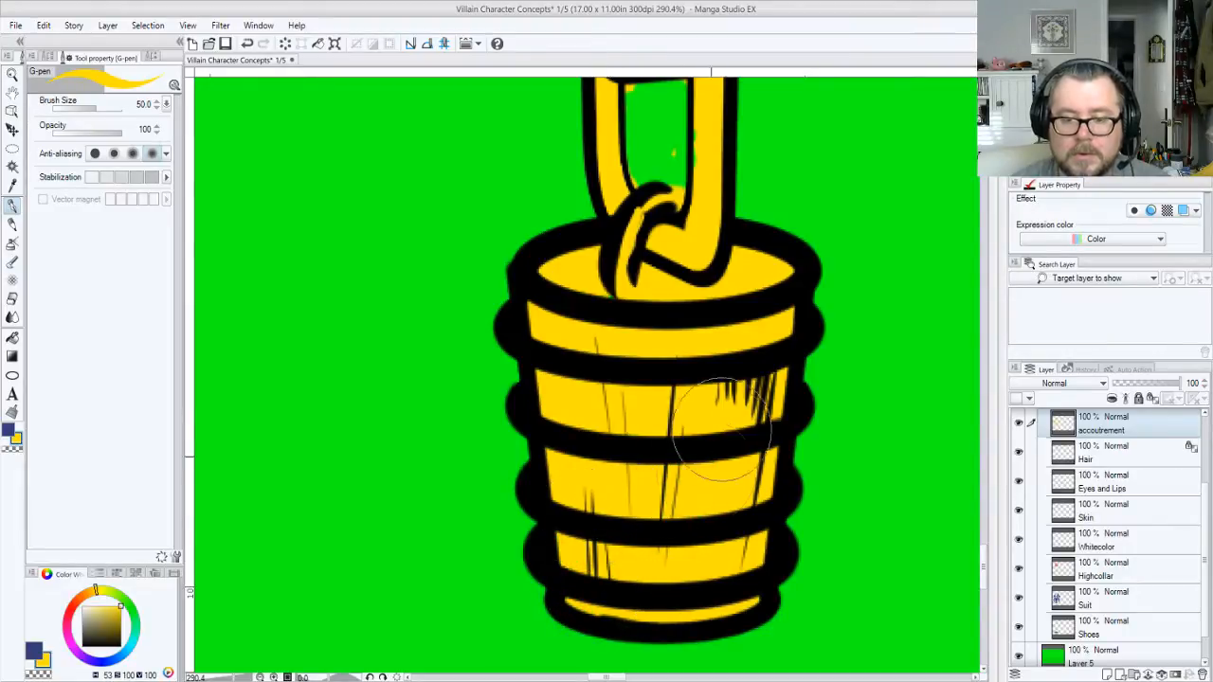
Erase the stray yellow inside the cane's lowest chain link and touch up the link's edges in yellow with the G-pen
{"action": "left_click_drag", "start_coordinate": [673, 360], "coordinate": [673, 531]}
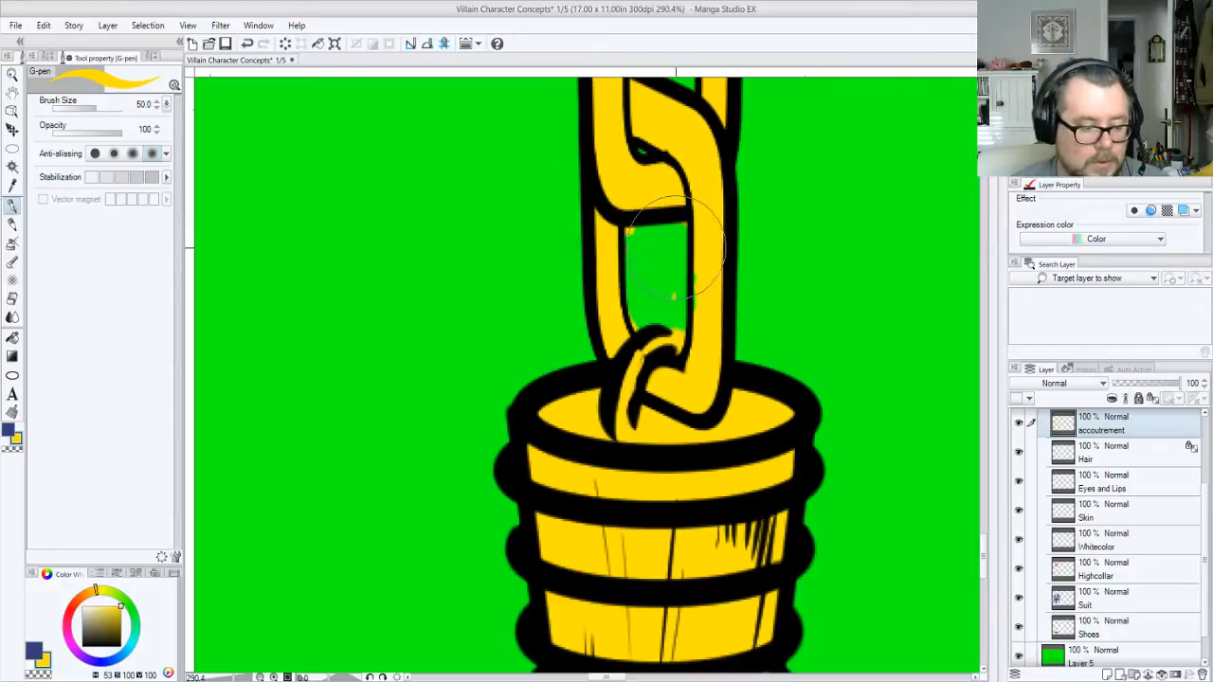
{"action": "key", "text": "c"}
{"action": "mouse_move", "coordinate": [639, 239]}
{"action": "left_mouse_down"}
{"action": "mouse_move", "coordinate": [673, 227]}
{"action": "mouse_move", "coordinate": [668, 298]}
{"action": "mouse_move", "coordinate": [642, 305]}
{"action": "mouse_move", "coordinate": [675, 305]}
{"action": "left_mouse_up"}
{"action": "key", "text": "e"}
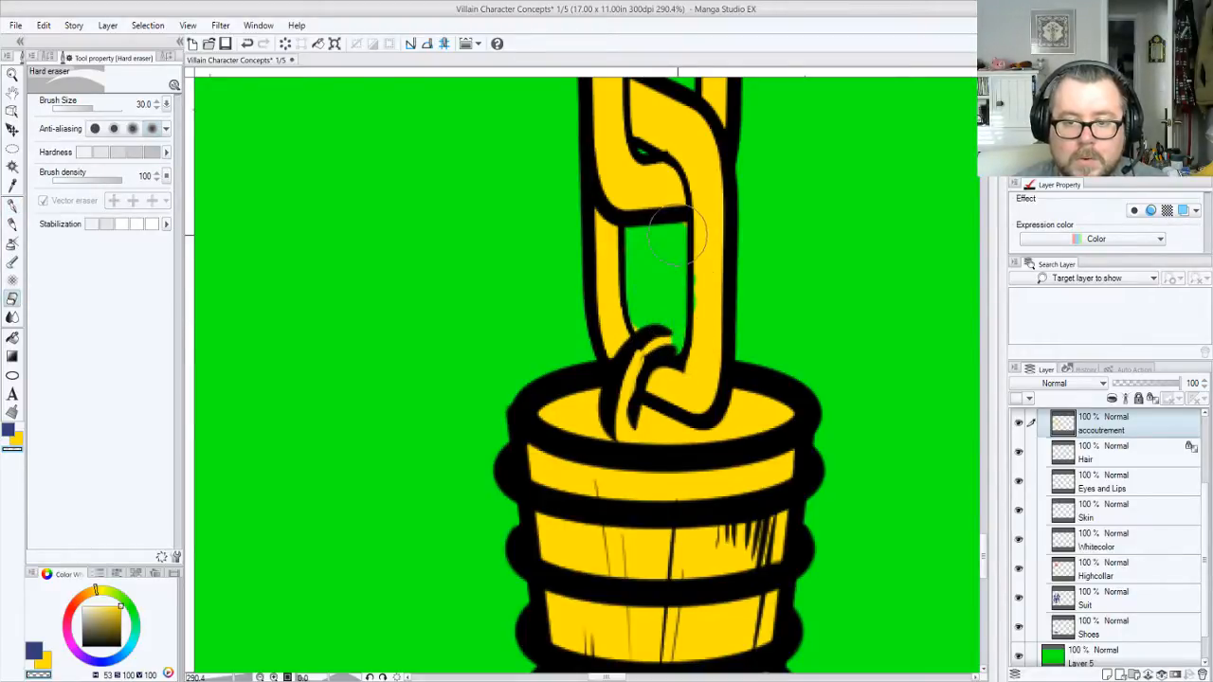
{"action": "key", "text": "p"}
{"action": "mouse_move", "coordinate": [702, 270]}
{"action": "left_mouse_down"}
{"action": "mouse_move", "coordinate": [701, 305]}
{"action": "mouse_move", "coordinate": [703, 265]}
{"action": "left_mouse_up"}
{"action": "key", "text": "x"}
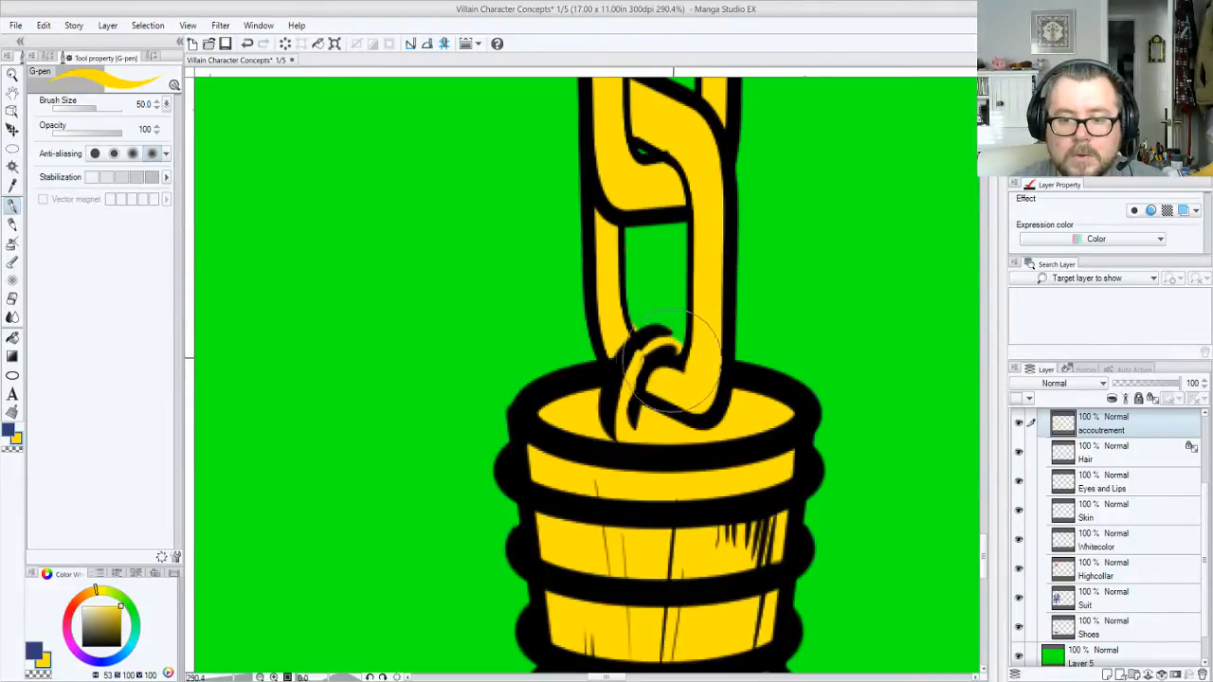
{"action": "key", "text": "c"}
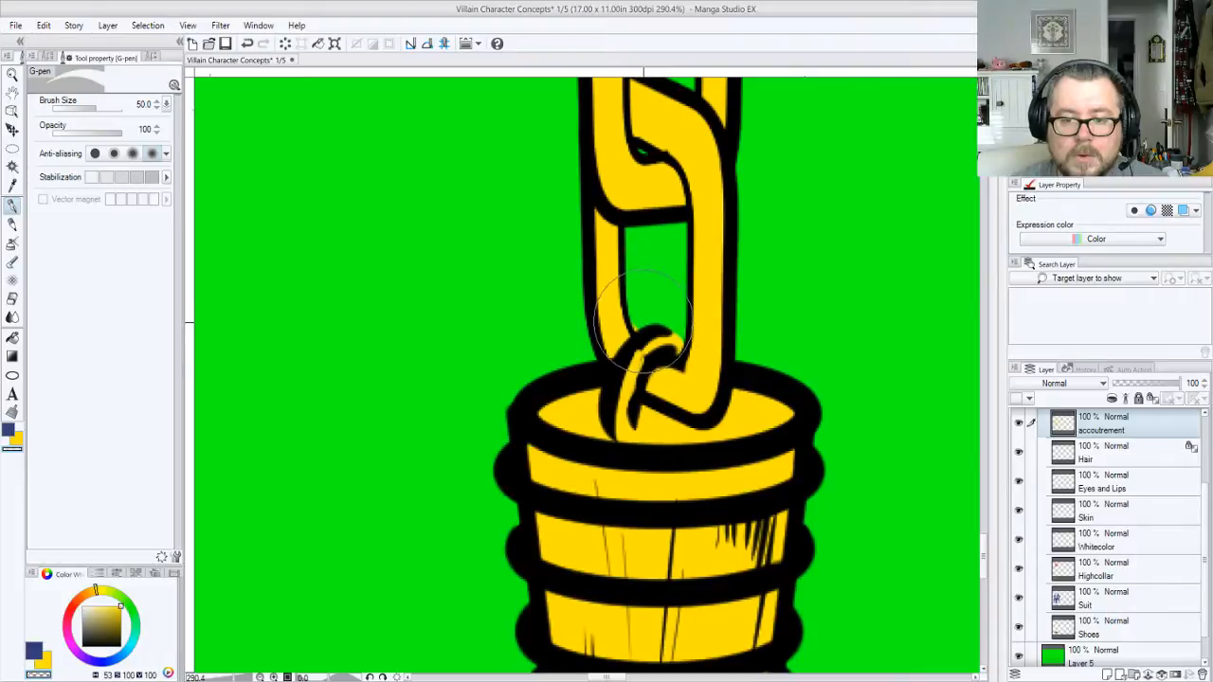
{"action": "left_click_drag", "start_coordinate": [648, 312], "coordinate": [666, 408]}
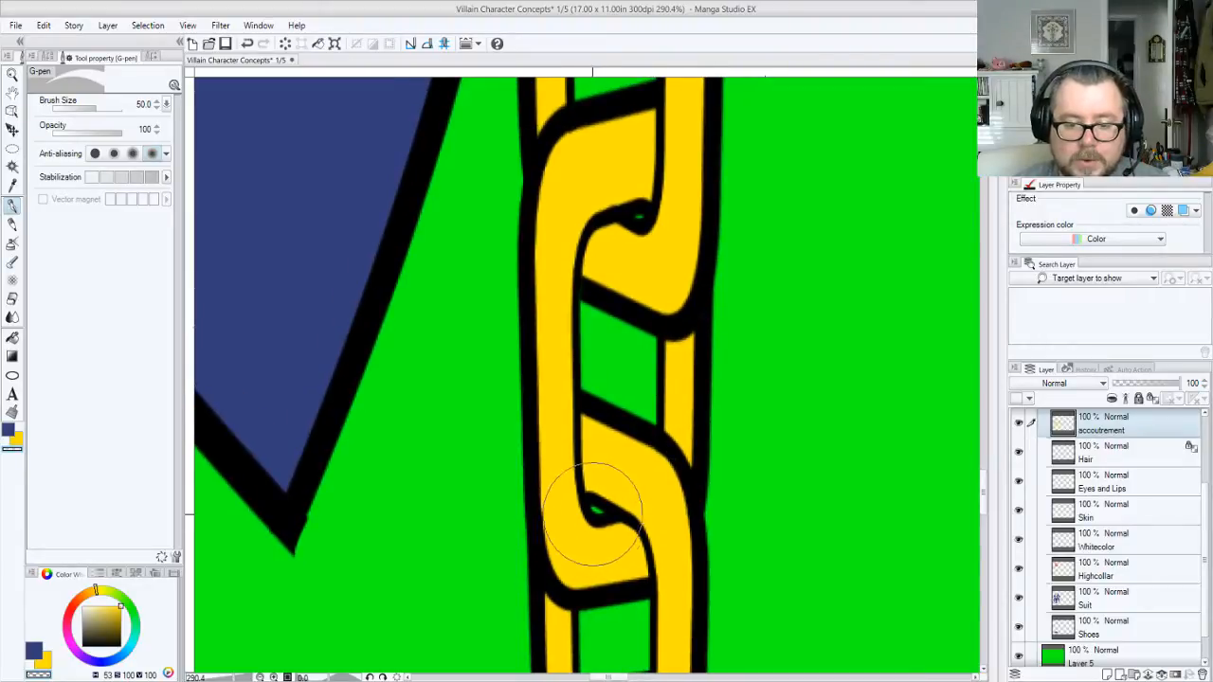
Sample white from the "Eyes / Watchface" swatch of the colour palette beside the character
{"action": "left_click_drag", "start_coordinate": [679, 176], "coordinate": [693, 357]}
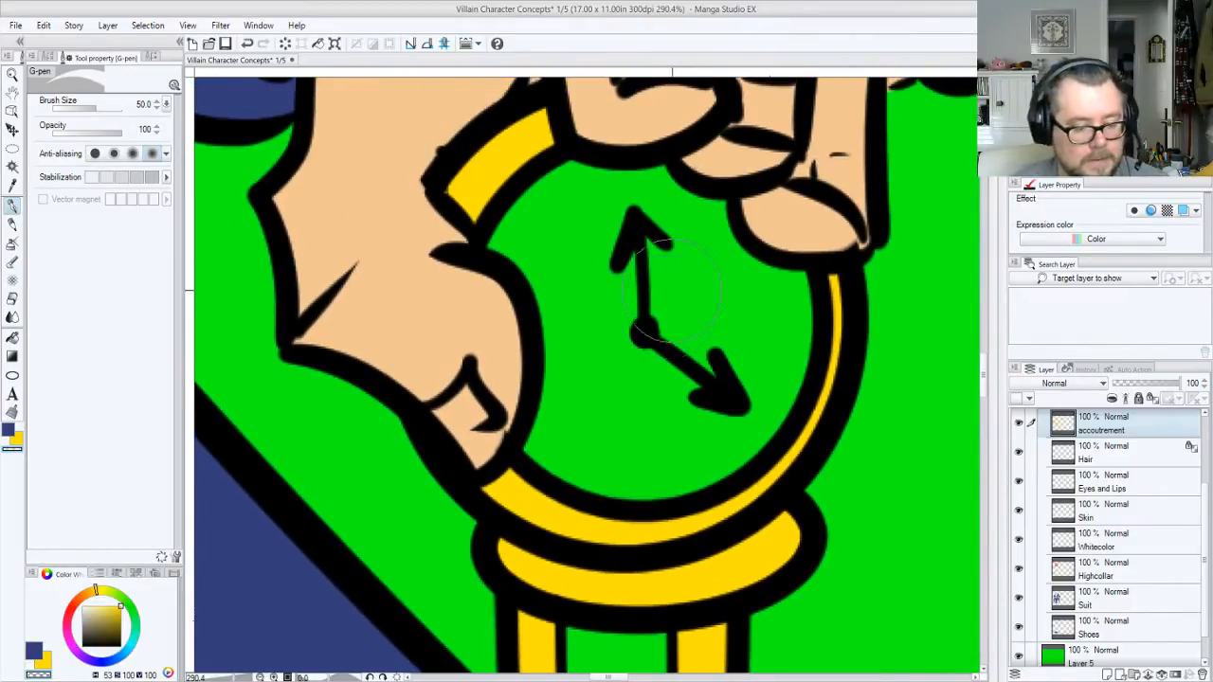
{"action": "key", "text": "/"}
{"action": "left_click", "coordinate": [689, 337]}
{"action": "left_click", "coordinate": [680, 330]}
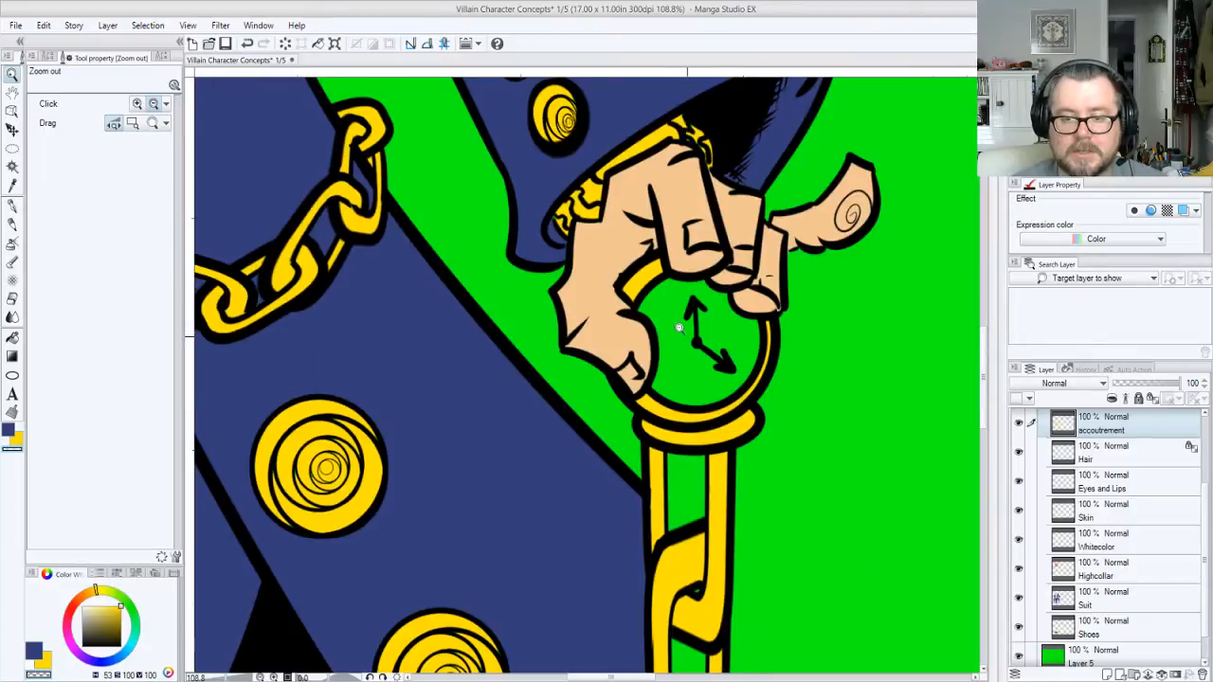
{"action": "left_click", "coordinate": [673, 327]}
{"action": "left_click", "coordinate": [664, 301]}
{"action": "left_click", "coordinate": [677, 286]}
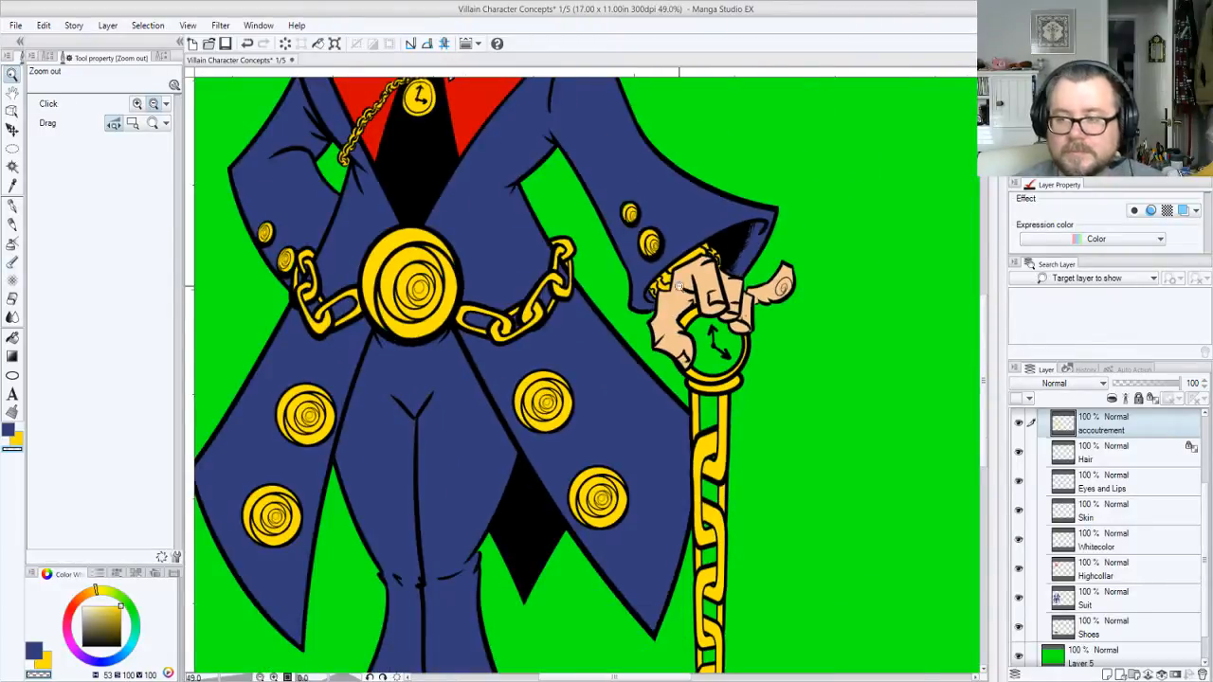
{"action": "left_click", "coordinate": [1148, 94]}
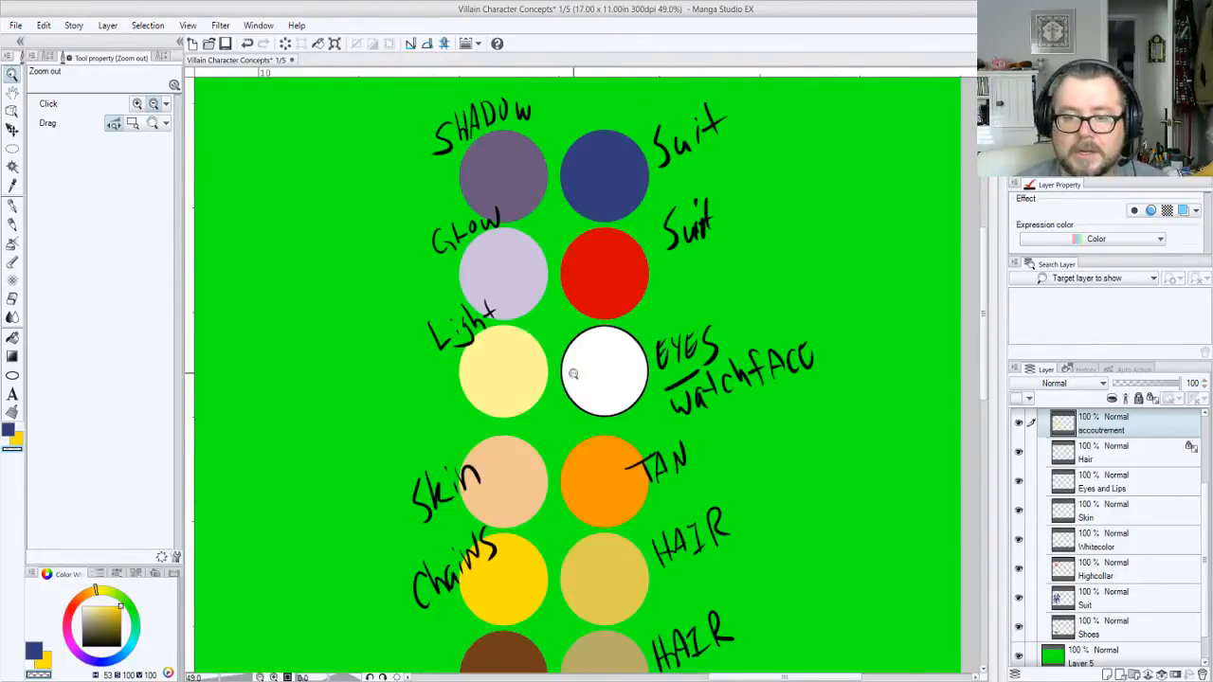
{"action": "right_click", "coordinate": [601, 362]}
{"action": "left_click_drag", "start_coordinate": [1148, 93], "coordinate": [1068, 106]}
Fill the clock face on the cane and the pocket watch face on the tie with white
{"action": "key", "text": "g"}
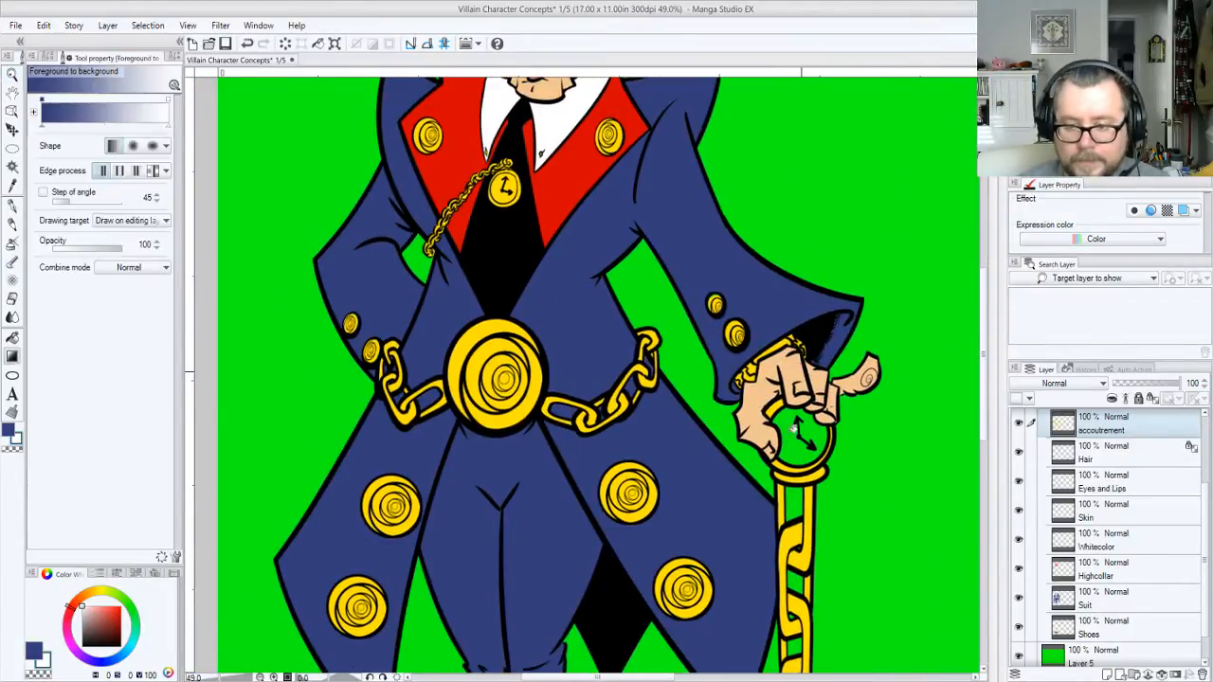
{"action": "key", "text": "g"}
{"action": "left_click", "coordinate": [798, 438]}
{"action": "left_click", "coordinate": [512, 186]}
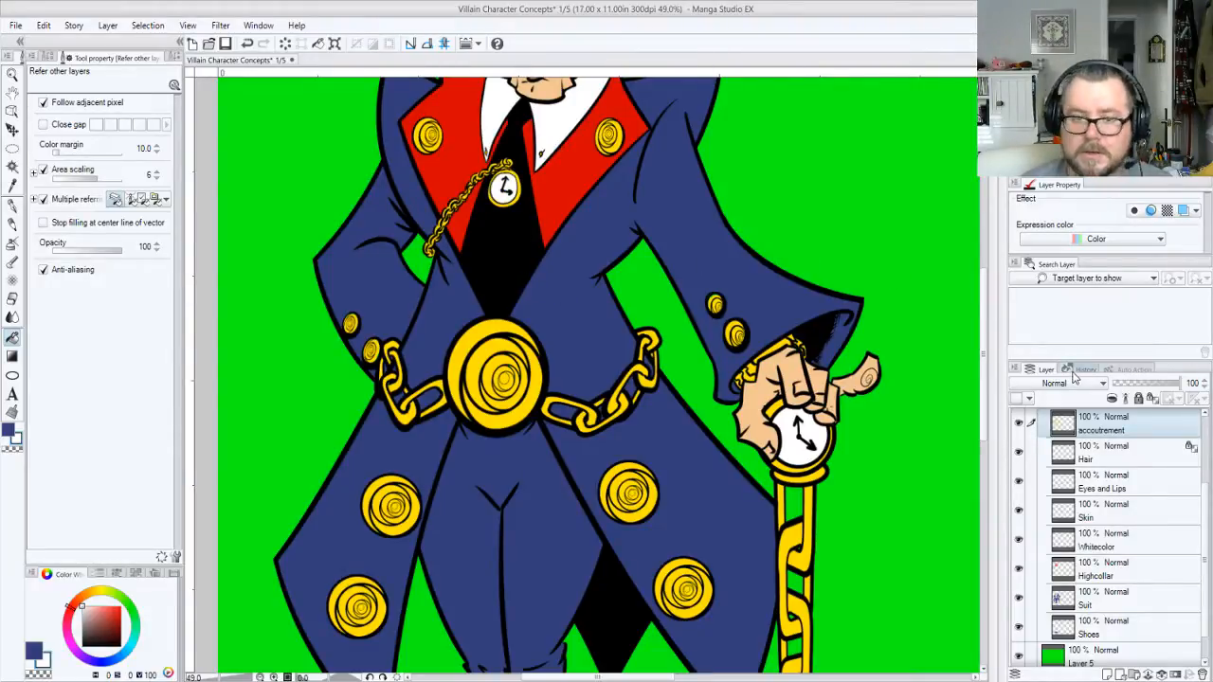
Select the white areas of the pocket watch face and the cane's clock face together
{"action": "key", "text": "w"}
{"action": "left_click", "coordinate": [506, 186]}
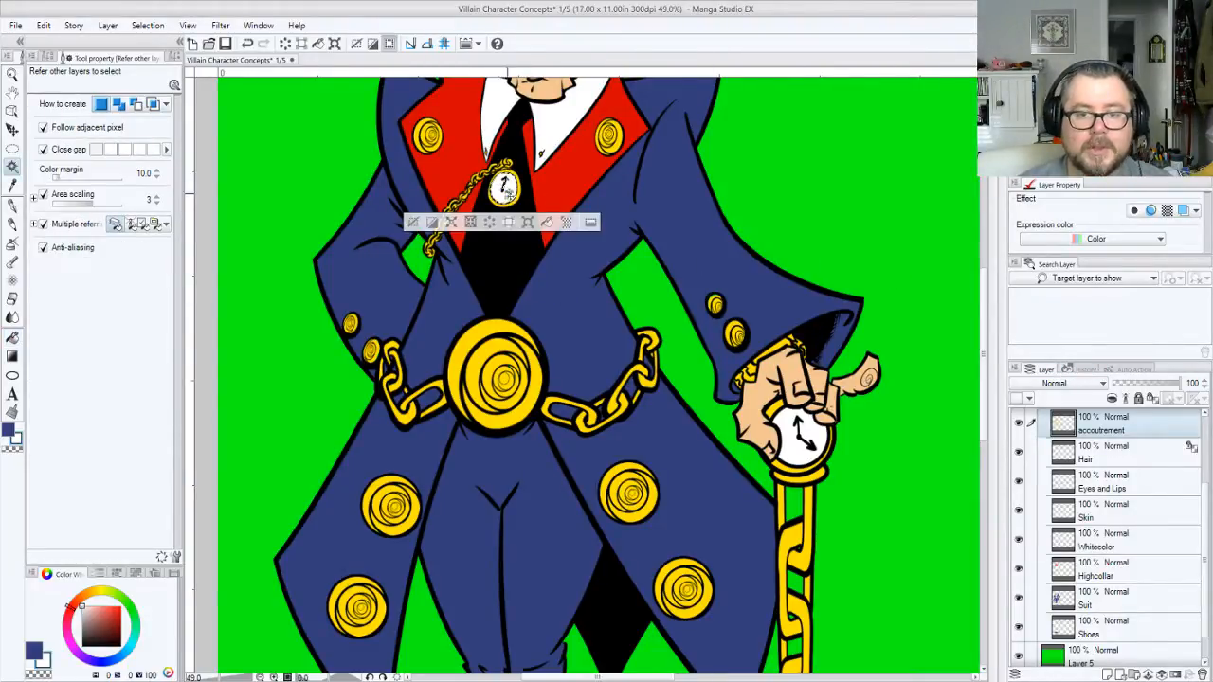
{"action": "left_click", "coordinate": [796, 442], "text": "shift"}
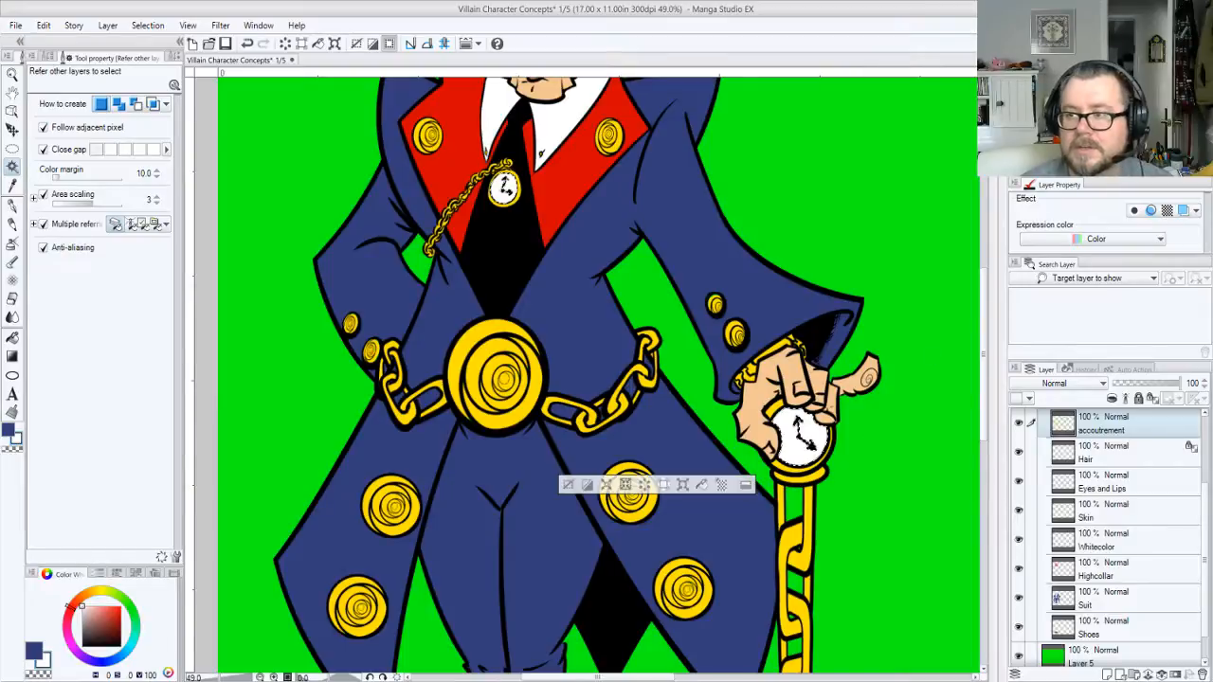
Sample pale blue from the "Glass / Watch Face" swatch and paint glass reflections on both selected watch faces with the G-pen
{"action": "left_click", "coordinate": [1149, 104]}
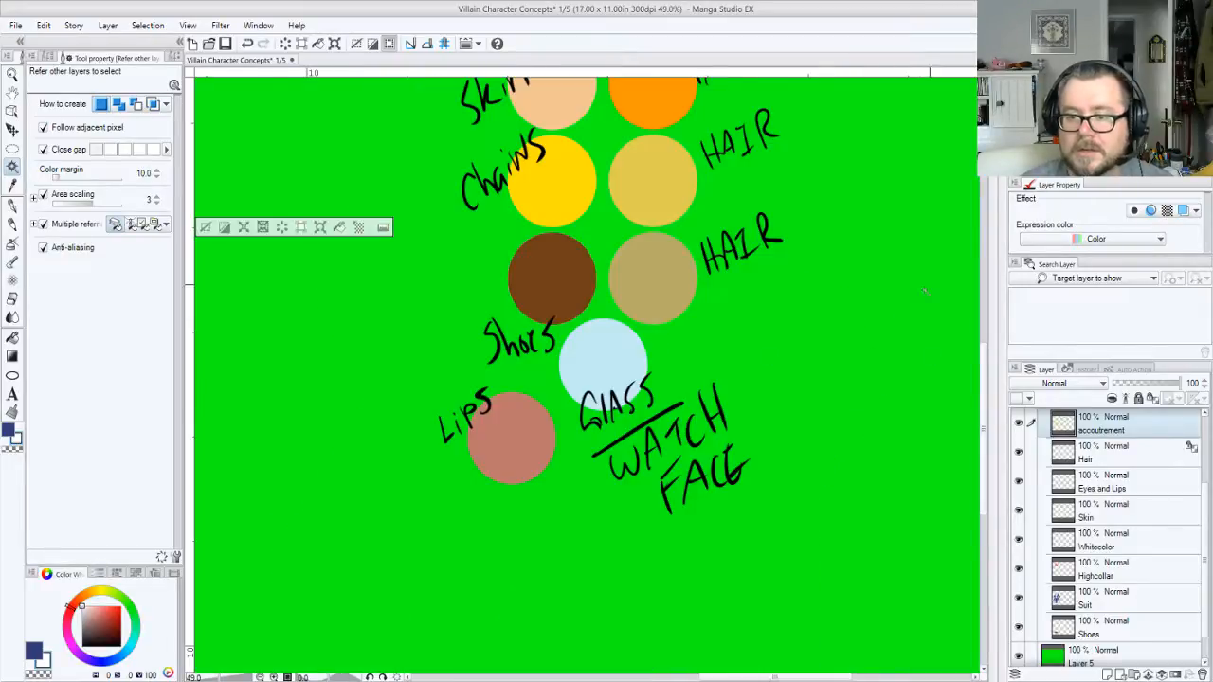
{"action": "left_click", "coordinate": [622, 365], "text": "alt"}
{"action": "left_click_drag", "start_coordinate": [1153, 110], "coordinate": [1055, 86]}
{"action": "key", "text": "p"}
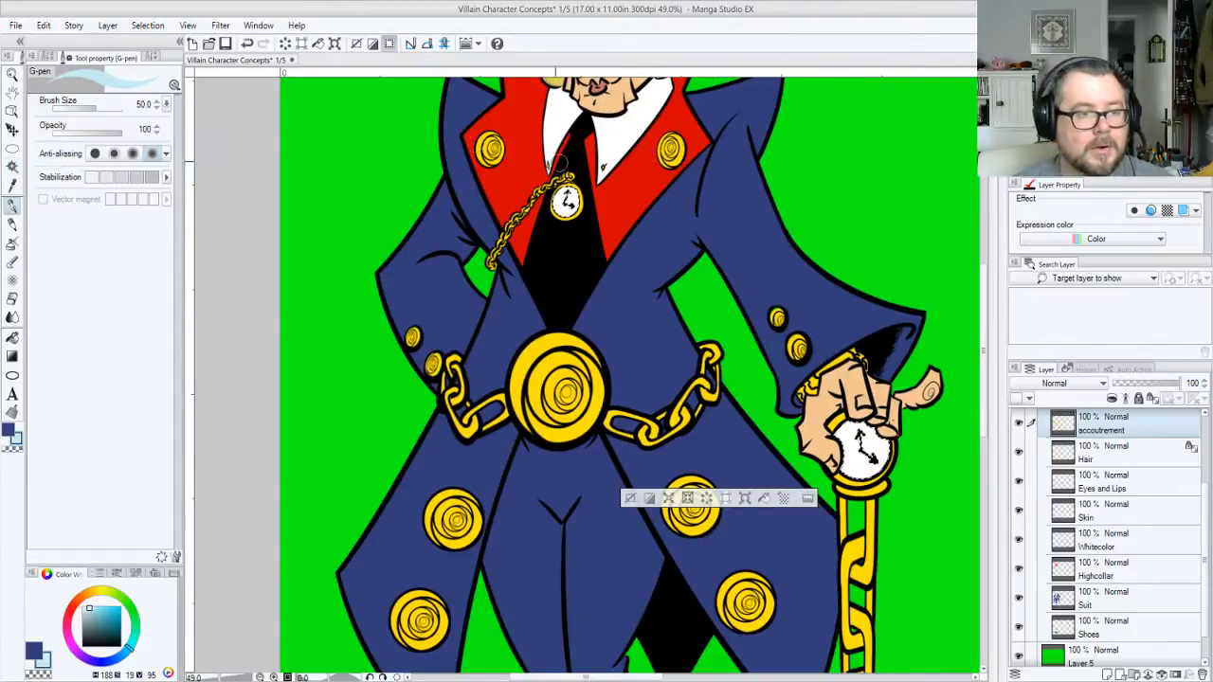
{"action": "left_click", "coordinate": [57, 57]}
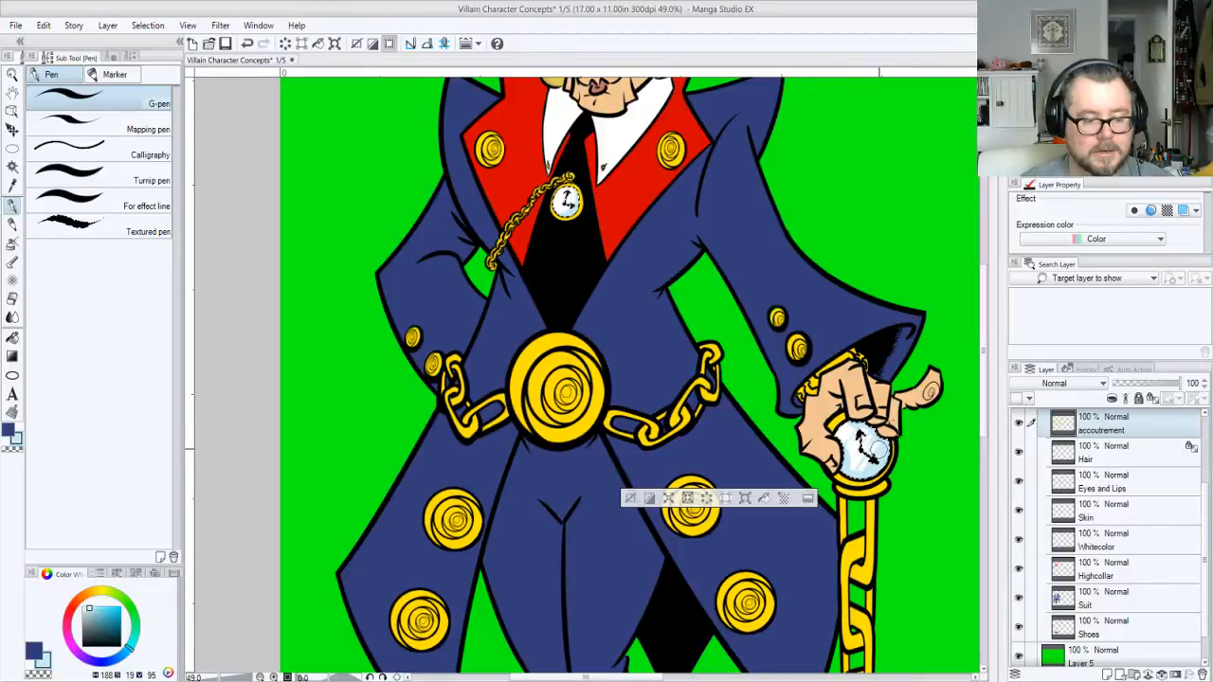
Sample white from the shirt collar as the main colour and clear the selection around the watch faces
{"action": "key", "text": "x"}
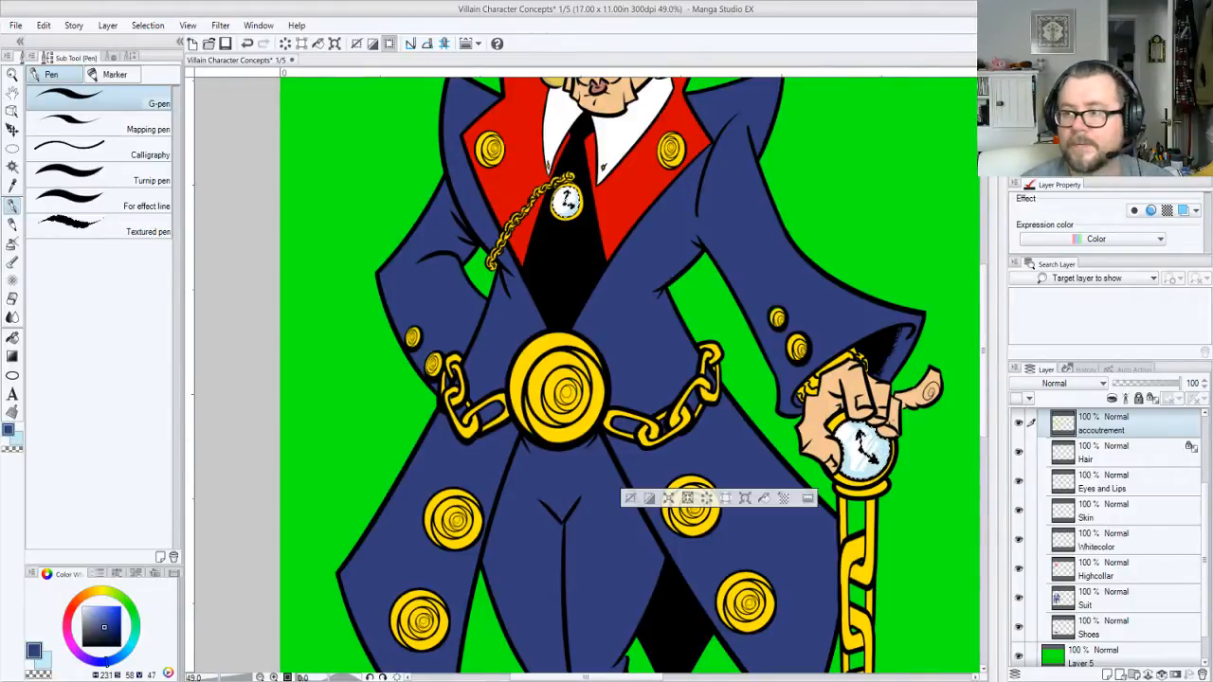
{"action": "left_click", "coordinate": [626, 120], "text": "alt"}
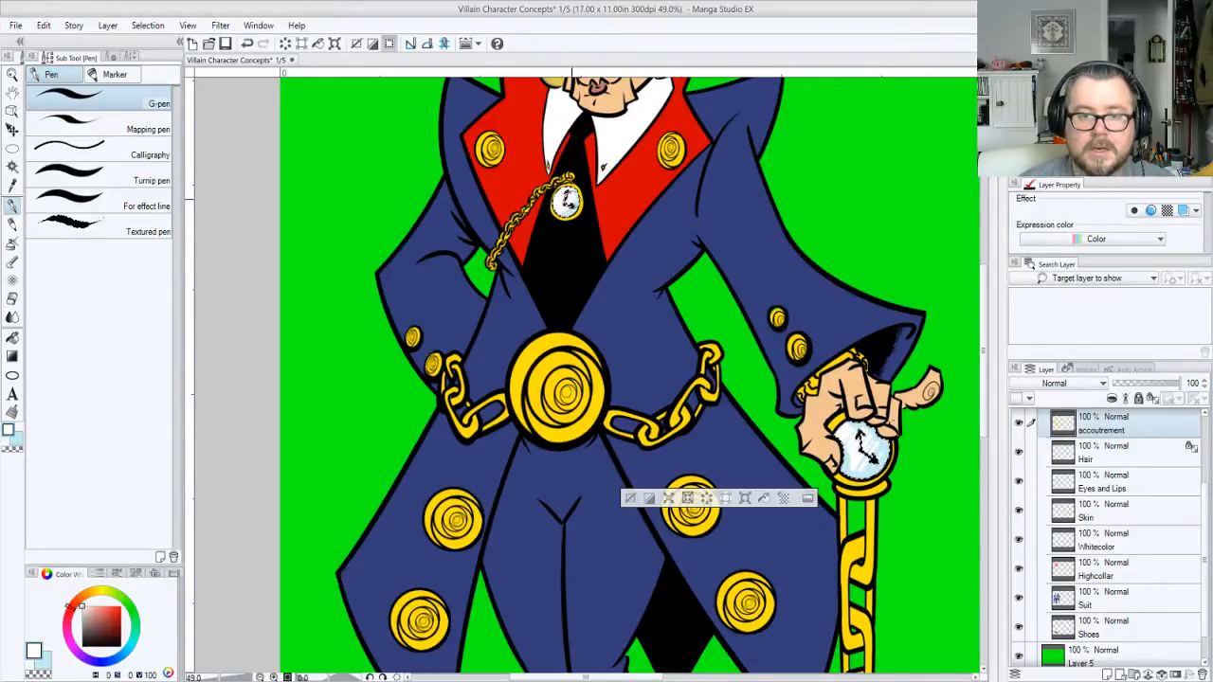
{"action": "key", "text": "x"}
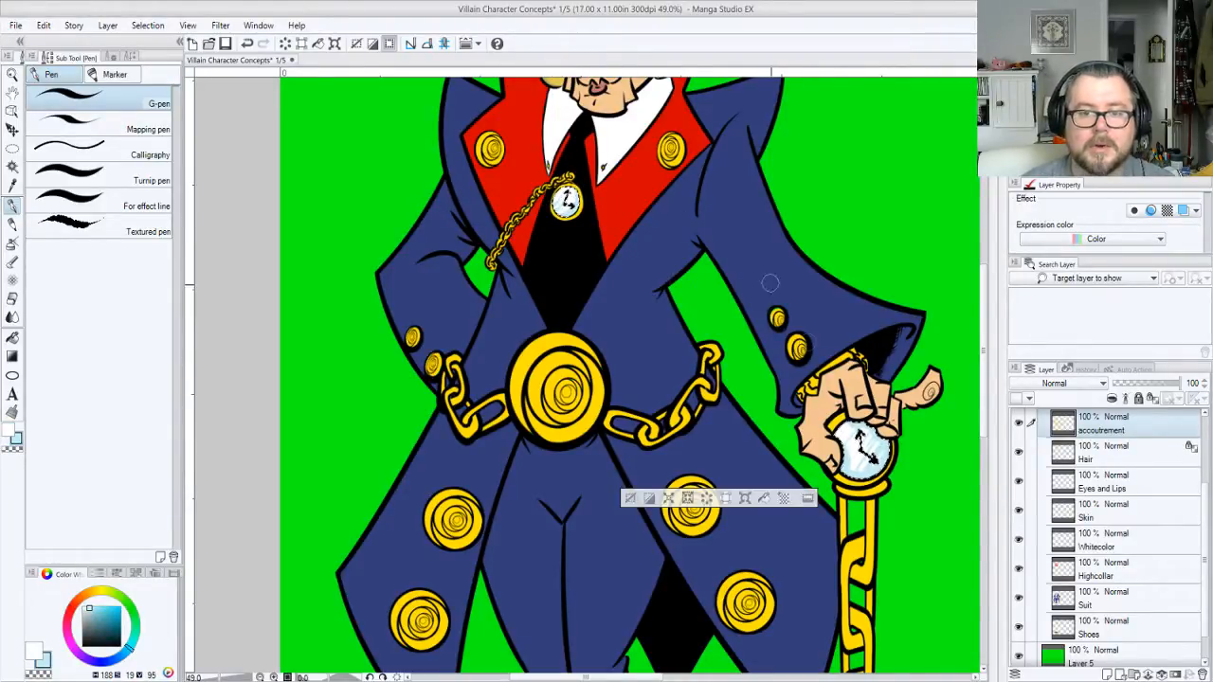
Sample orange from the "Tan" swatch of the colour palette beside the character
{"action": "scroll", "coordinate": [770, 284], "scroll_direction": "down", "scroll_amount": 5}
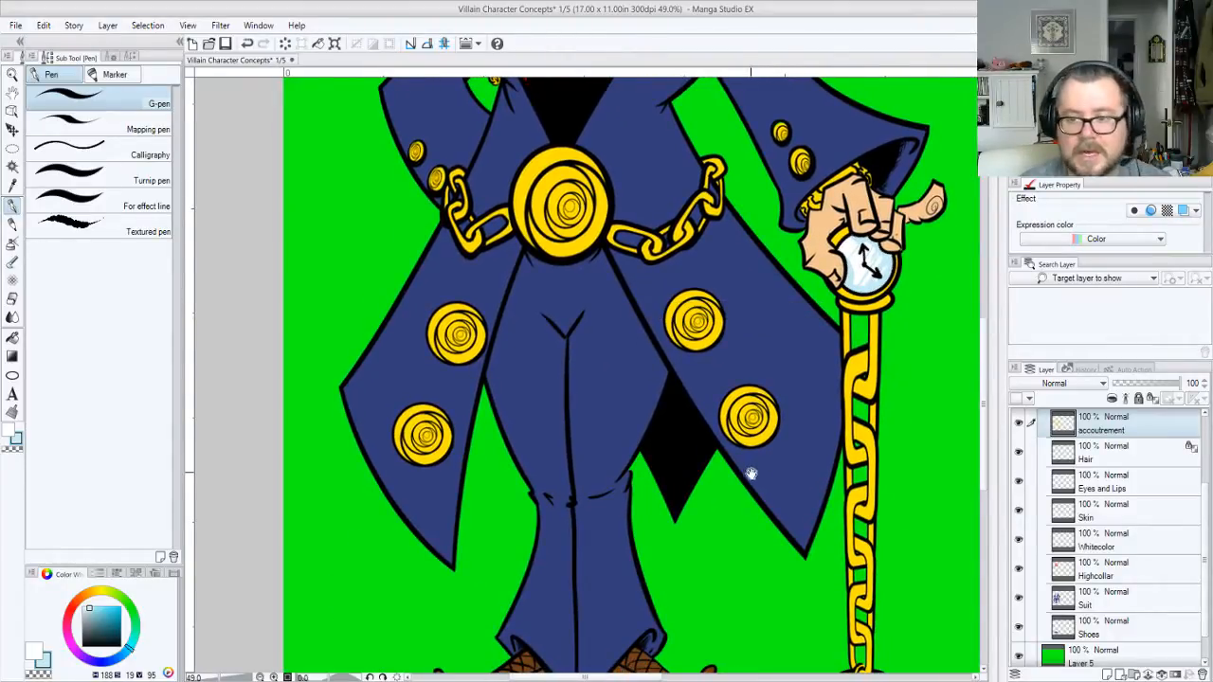
{"action": "left_click_drag", "start_coordinate": [750, 474], "coordinate": [777, 455]}
{"action": "scroll", "coordinate": [777, 455], "scroll_direction": "up", "scroll_amount": 10}
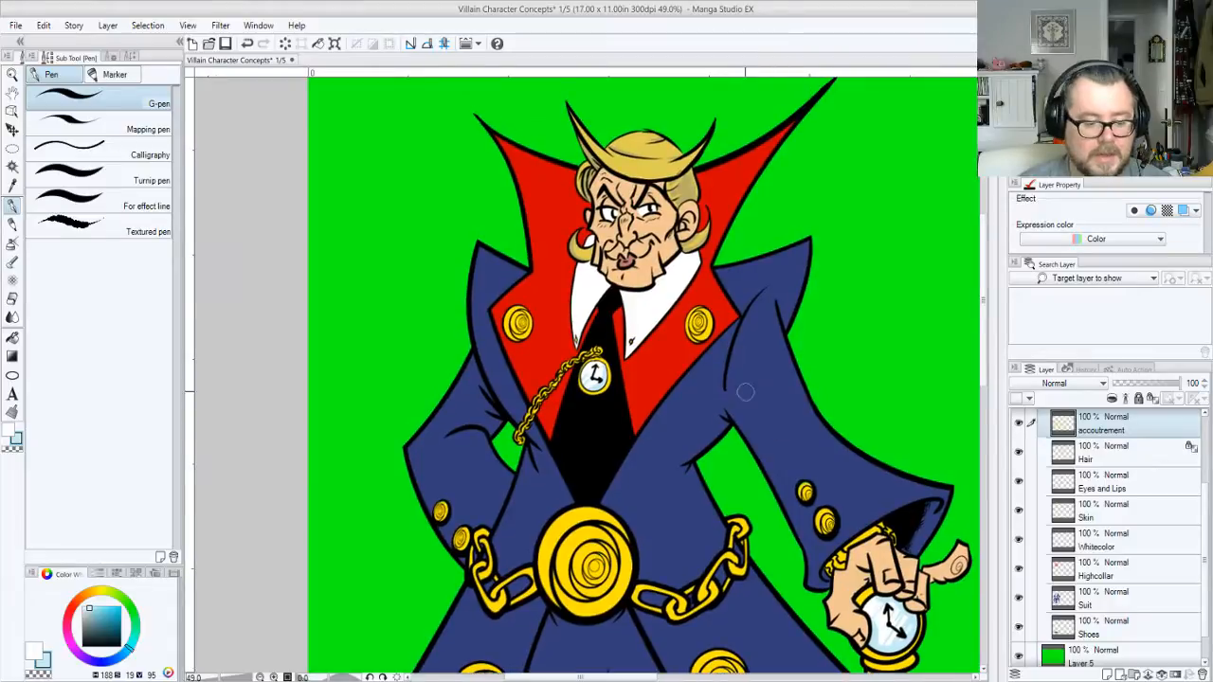
{"action": "key", "text": "alt+space"}
{"action": "left_click_drag", "start_coordinate": [751, 425], "coordinate": [773, 358]}
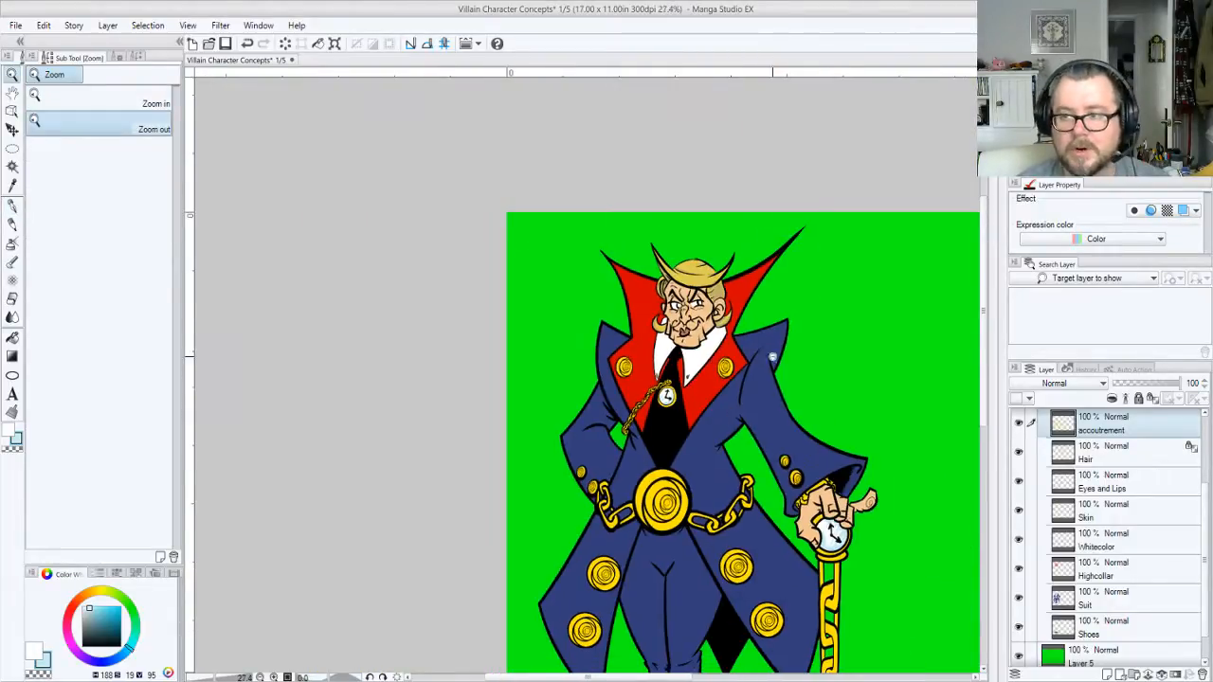
{"action": "left_click_drag", "start_coordinate": [890, 434], "coordinate": [402, 401]}
{"action": "left_click", "coordinate": [743, 427], "text": "alt"}
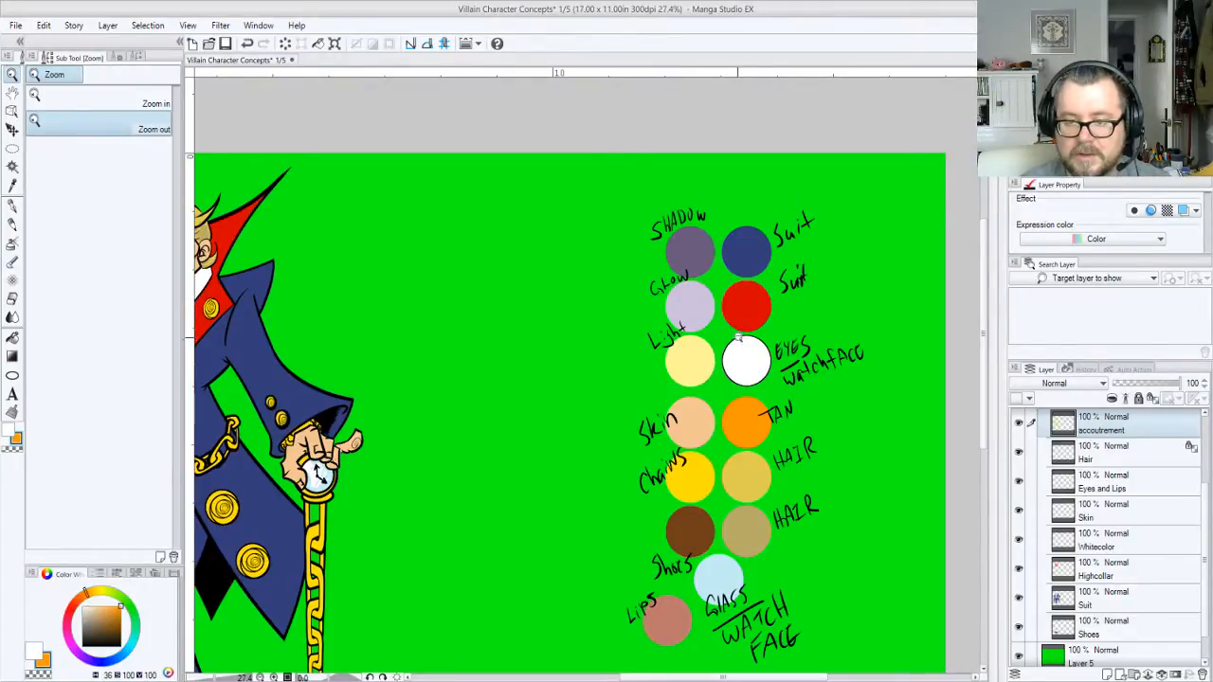
Add a new layer named "Tan" directly above the Skin layer and clip it to the Skin layer
{"action": "left_click_drag", "start_coordinate": [447, 414], "coordinate": [825, 385]}
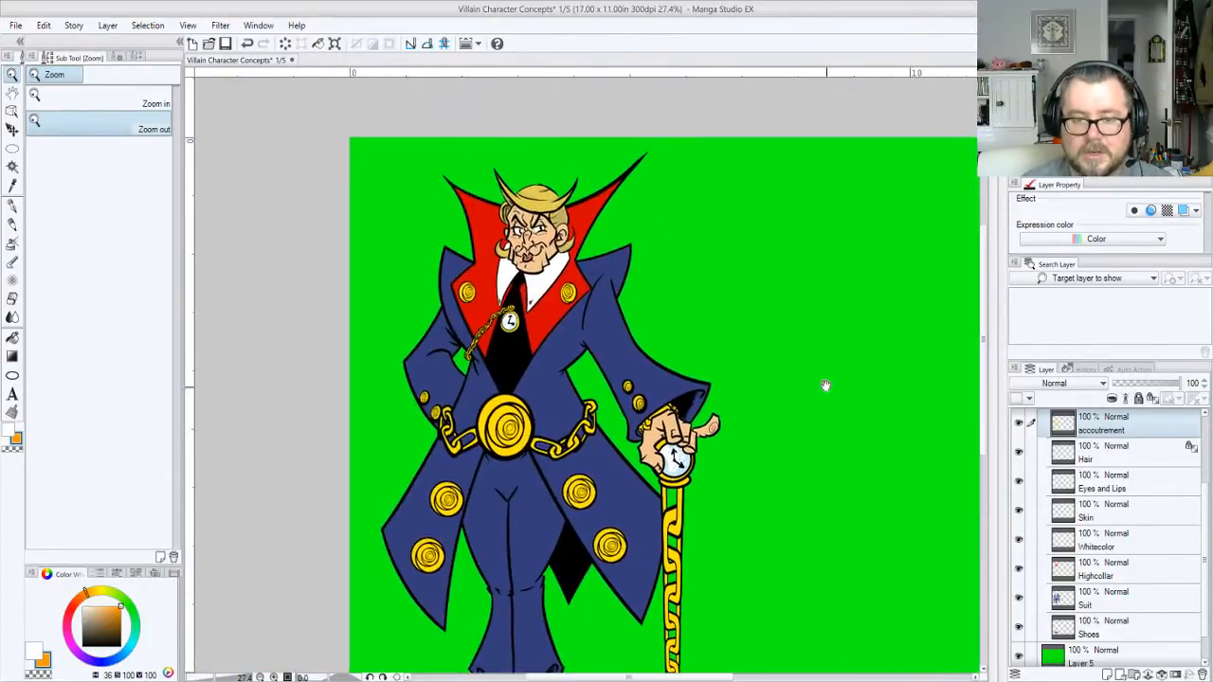
{"action": "left_click", "coordinate": [600, 294]}
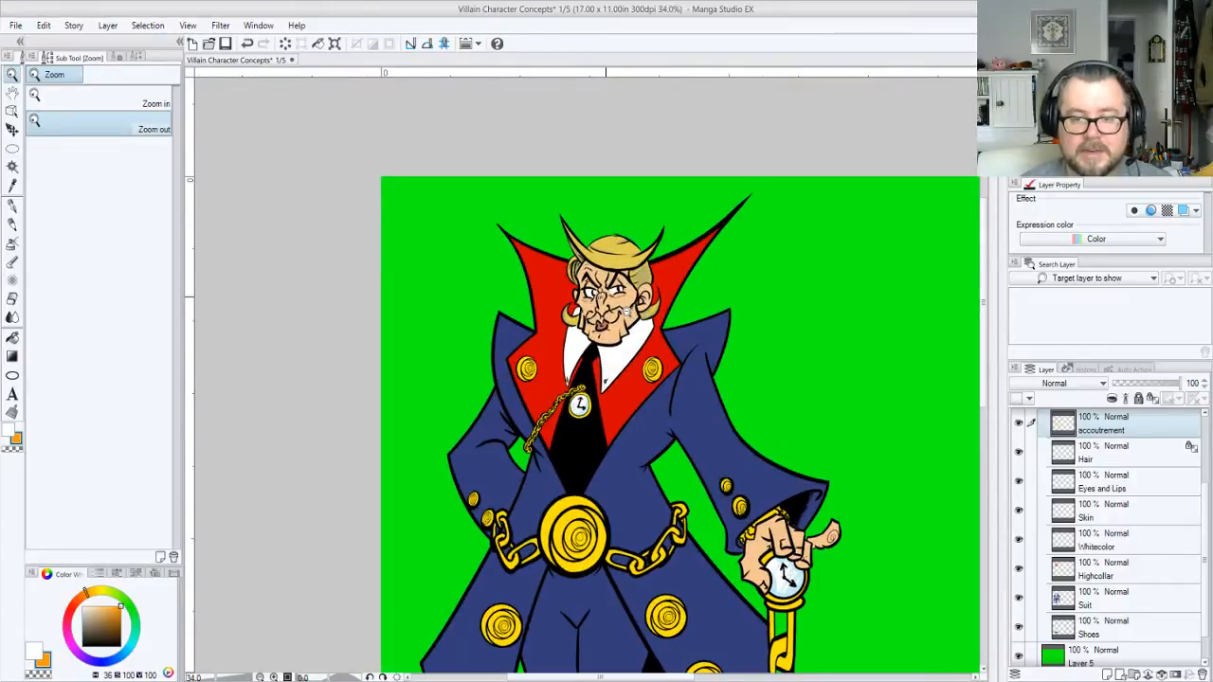
{"action": "left_click", "coordinate": [644, 324]}
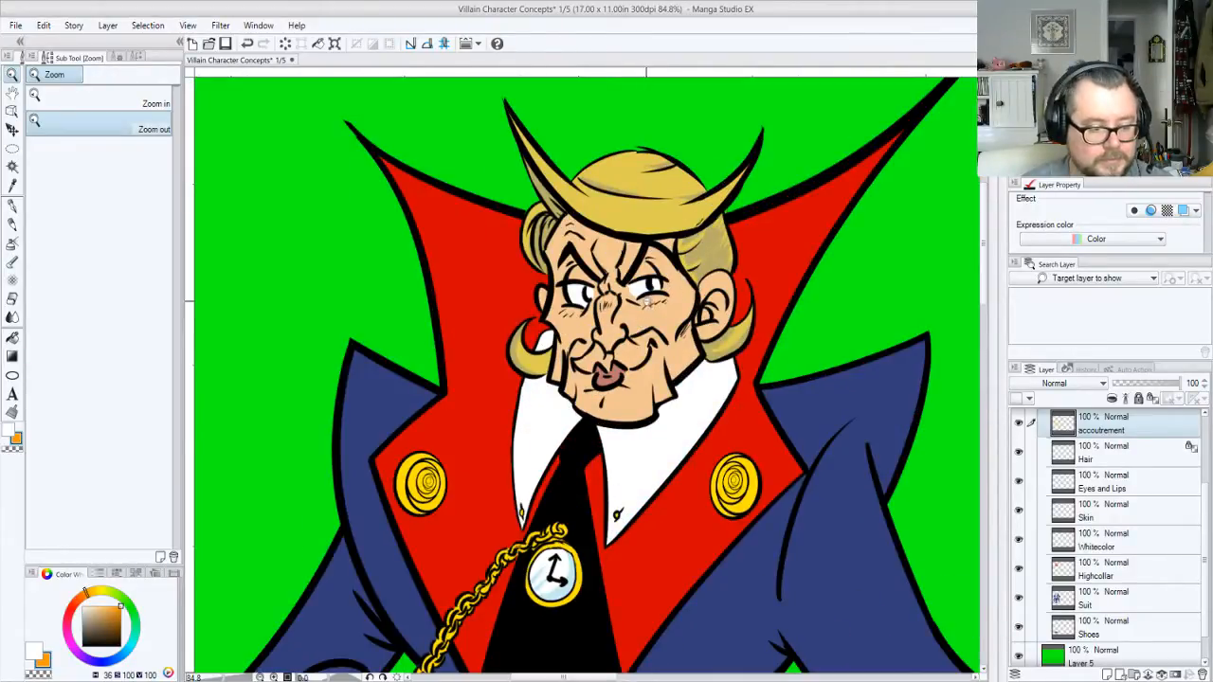
{"action": "key", "text": "w"}
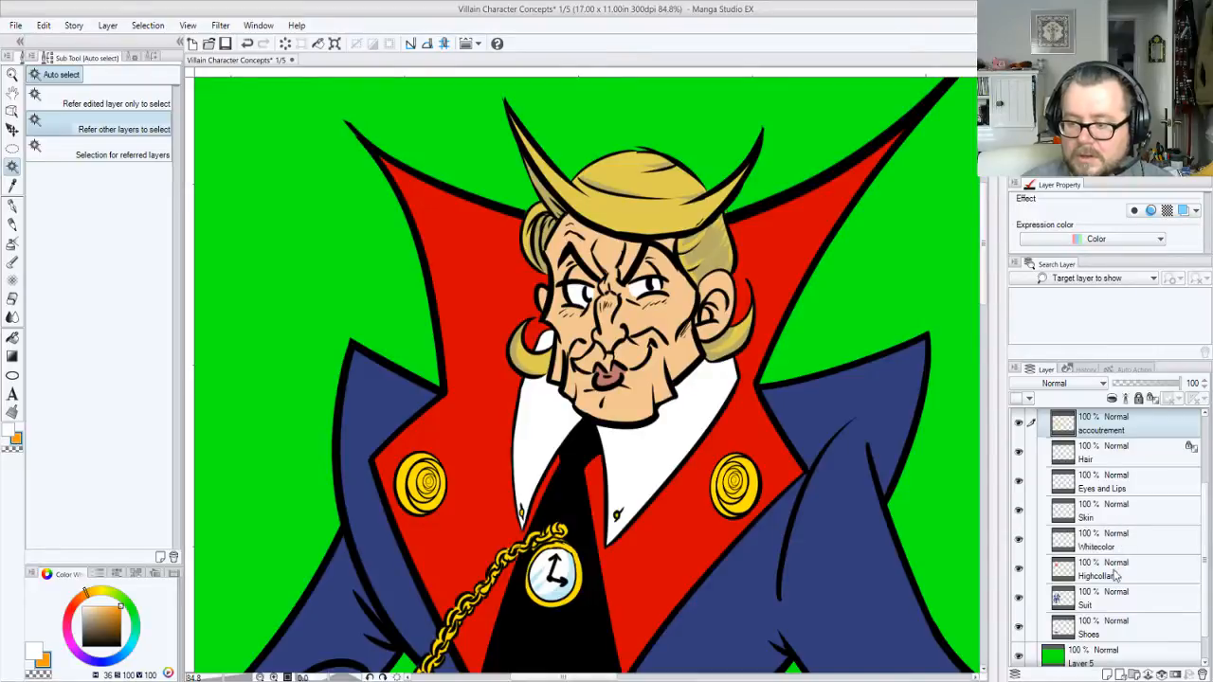
{"action": "left_click", "coordinate": [1115, 526]}
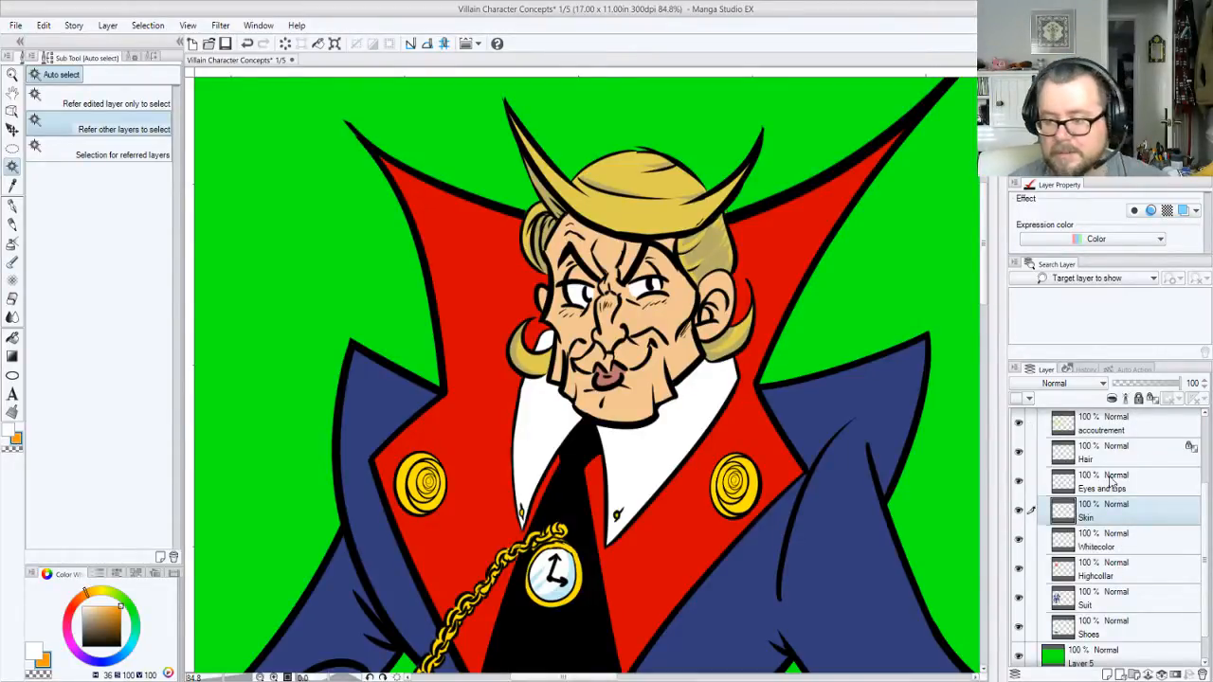
{"action": "key", "text": "ctrl+shift+n"}
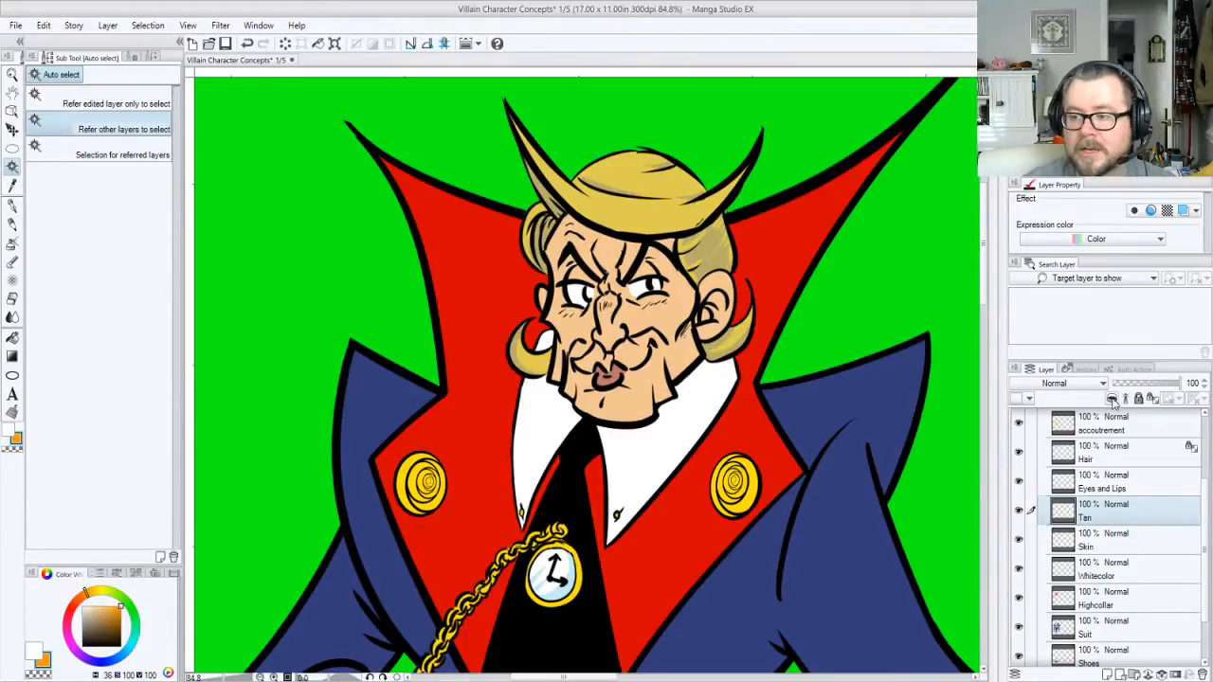
{"action": "key", "text": "ctrl+alt+g"}
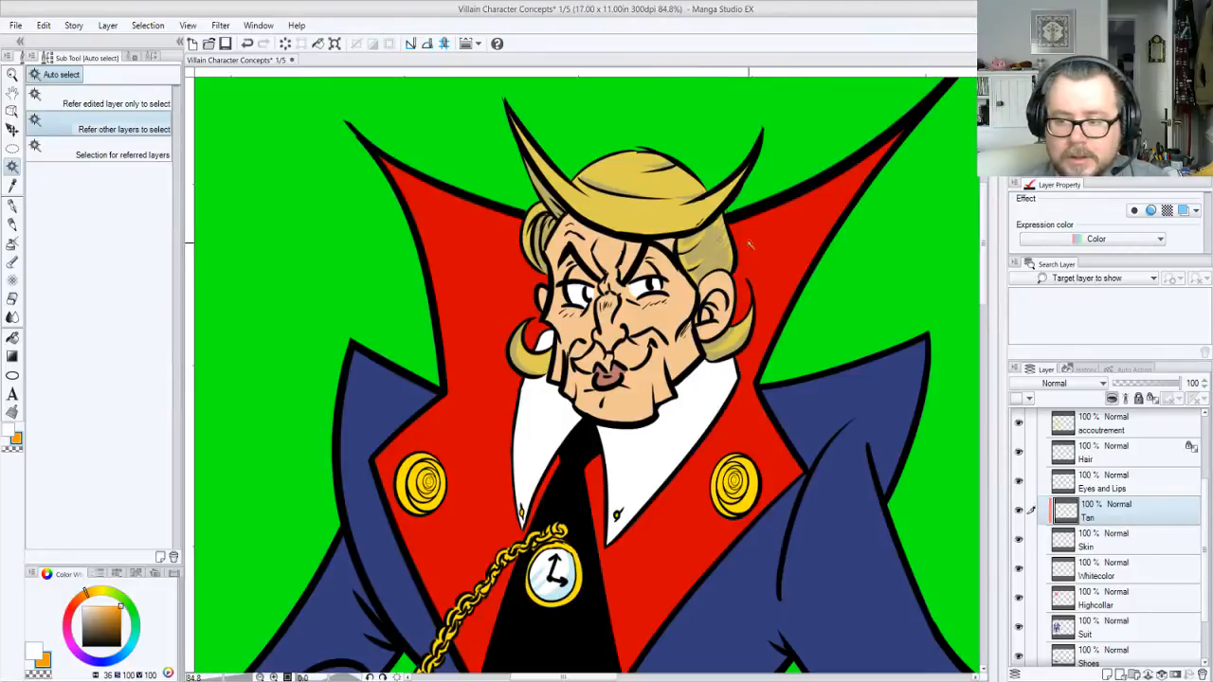
Trim the overlong pointed tips of the high collar's line art on Layer 8 Copy 3 with the Hard eraser
{"action": "scroll", "coordinate": [1175, 455], "scroll_direction": "up", "scroll_amount": 4}
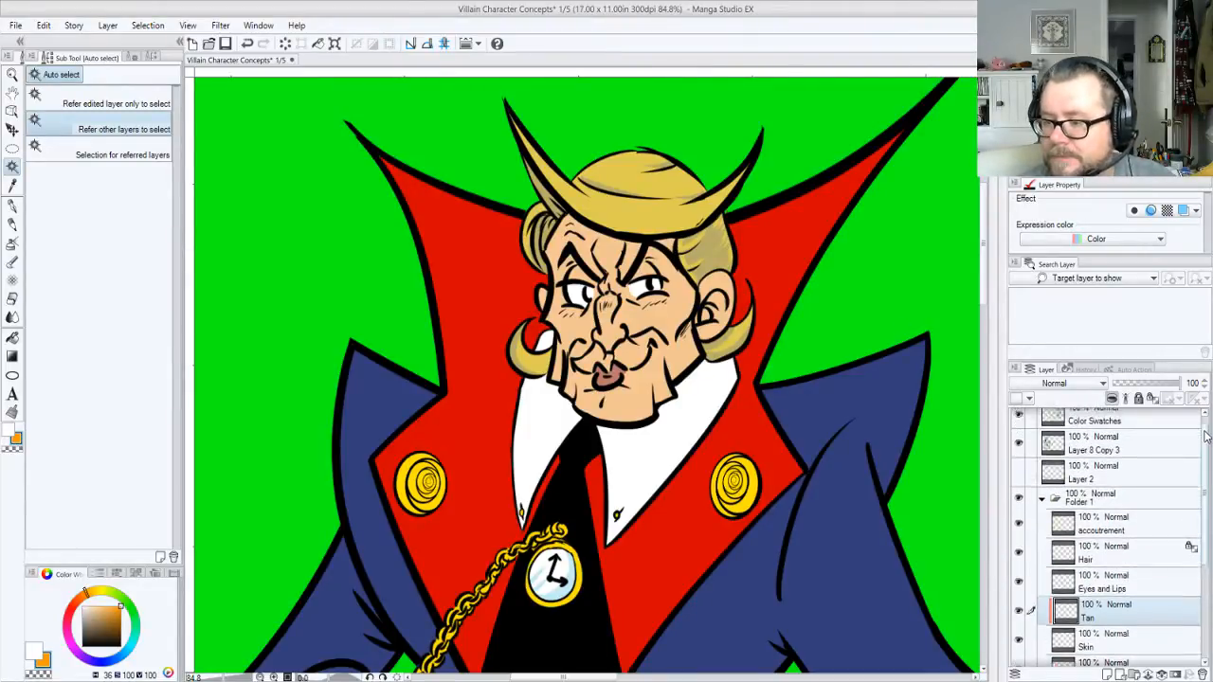
{"action": "left_click", "coordinate": [1180, 446]}
{"action": "key", "text": "e"}
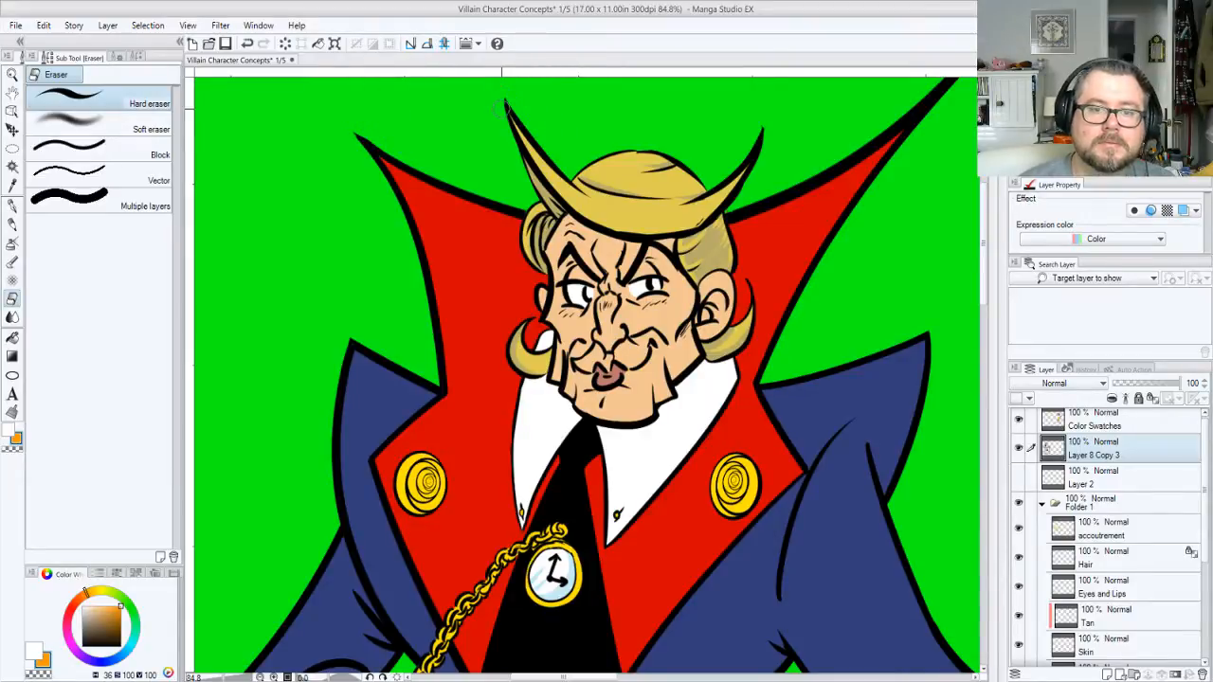
{"action": "left_click_drag", "start_coordinate": [754, 191], "coordinate": [648, 295]}
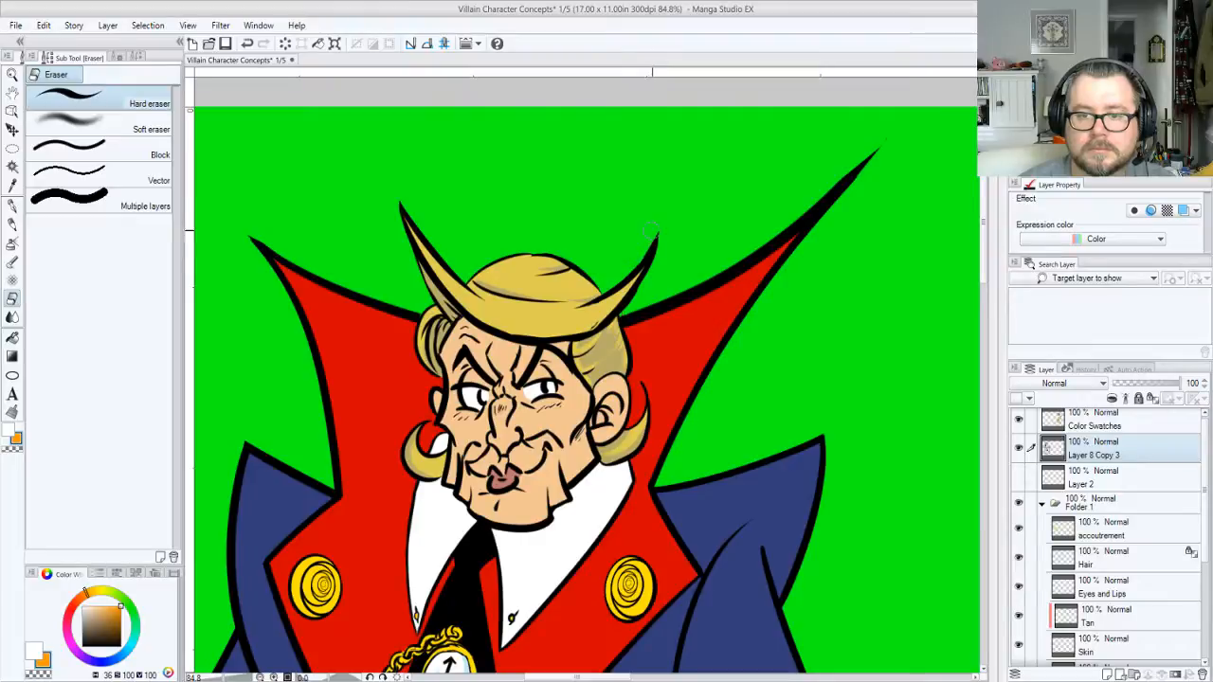
{"action": "left_click_drag", "start_coordinate": [660, 245], "coordinate": [650, 260]}
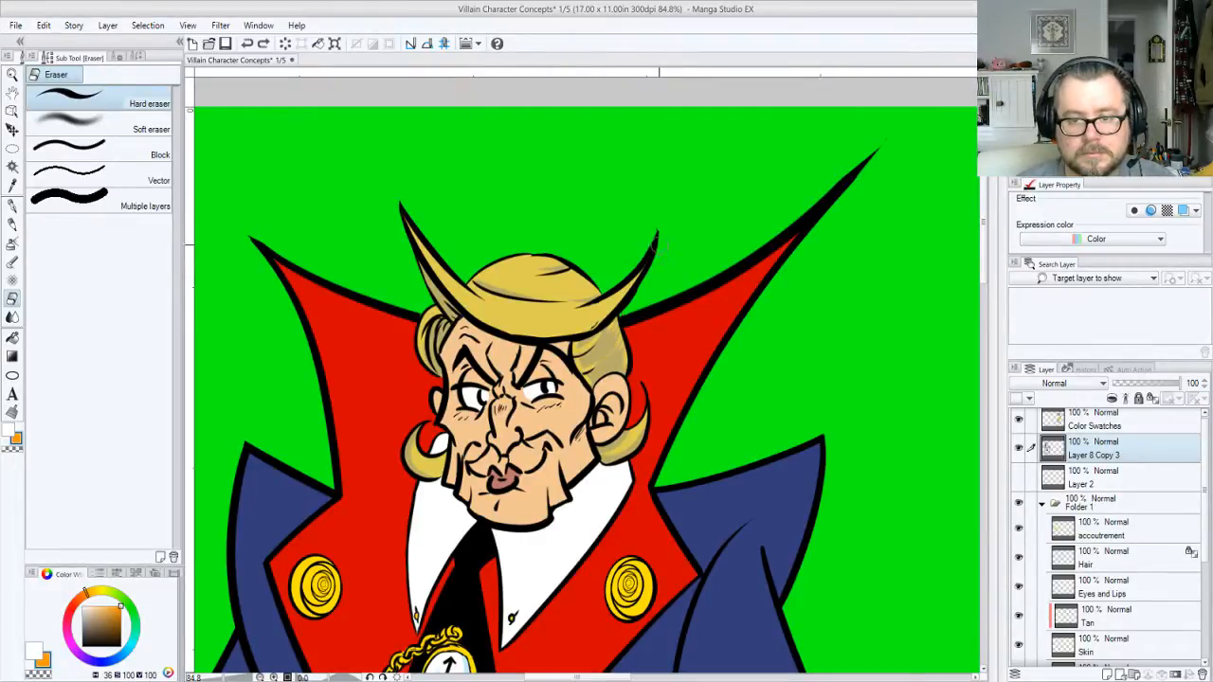
{"action": "key", "text": "ctrl+z"}
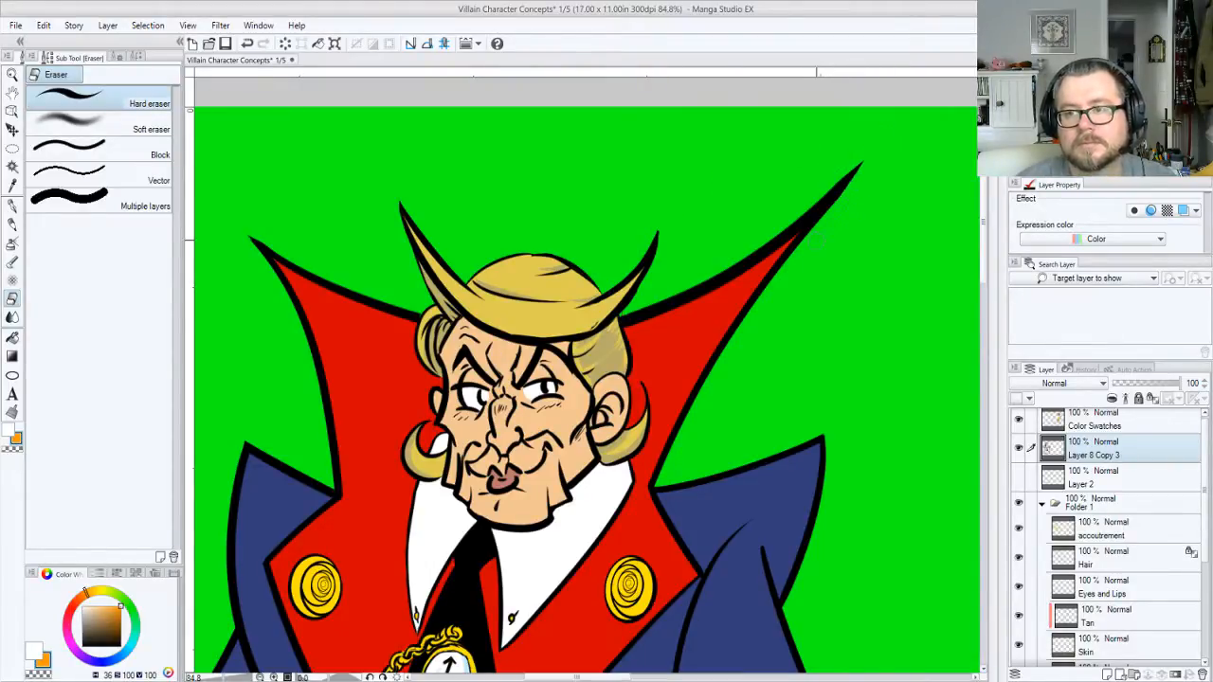
{"action": "left_click_drag", "start_coordinate": [819, 240], "coordinate": [869, 167]}
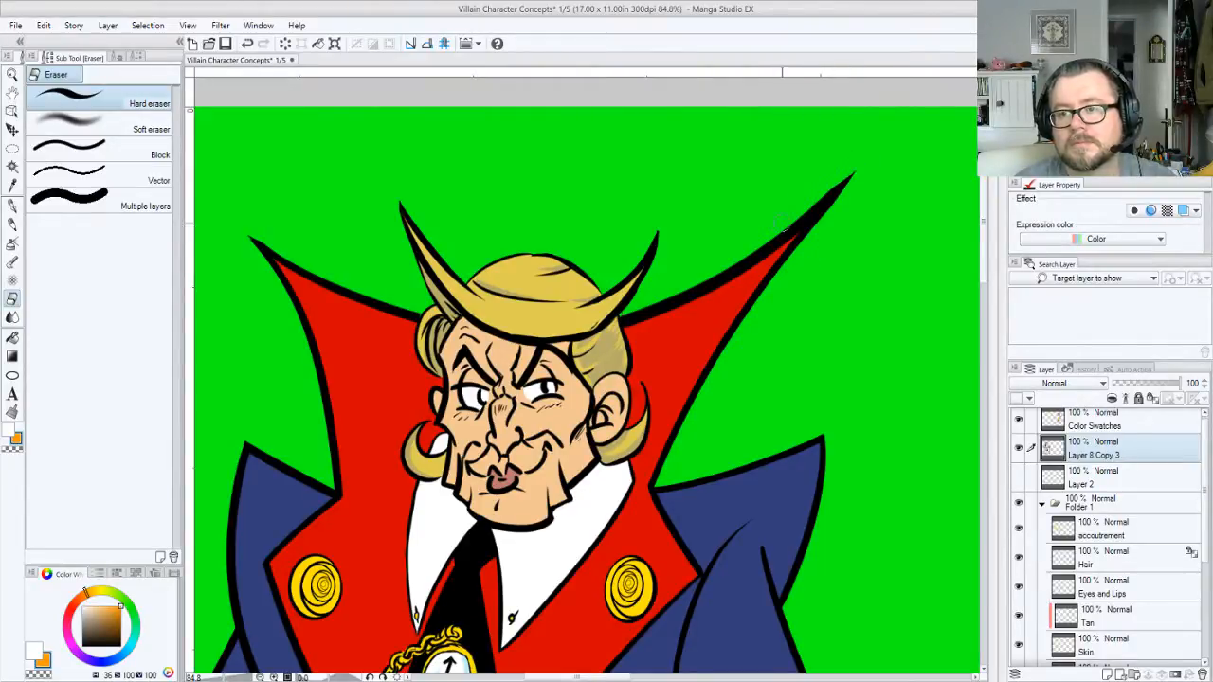
{"action": "left_click_drag", "start_coordinate": [811, 186], "coordinate": [894, 119]}
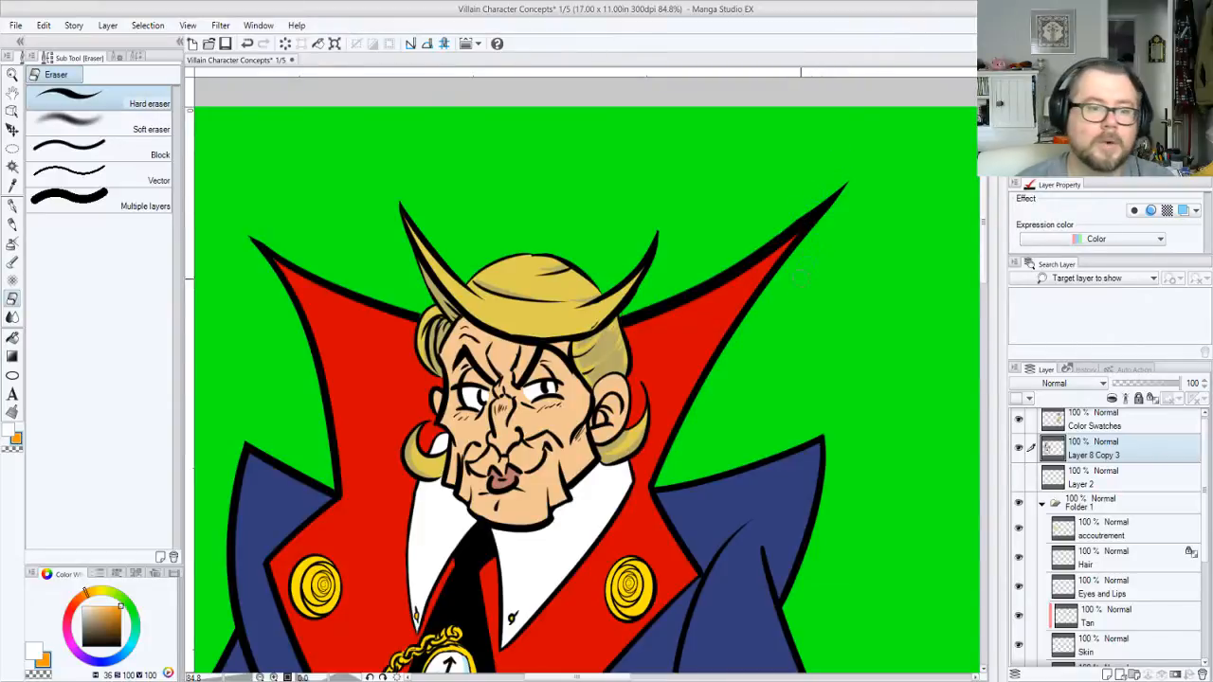
Airbrush orange tan over the villain's face on the Tan layer with the Soft airbrush
{"action": "left_click_drag", "start_coordinate": [506, 430], "coordinate": [584, 313]}
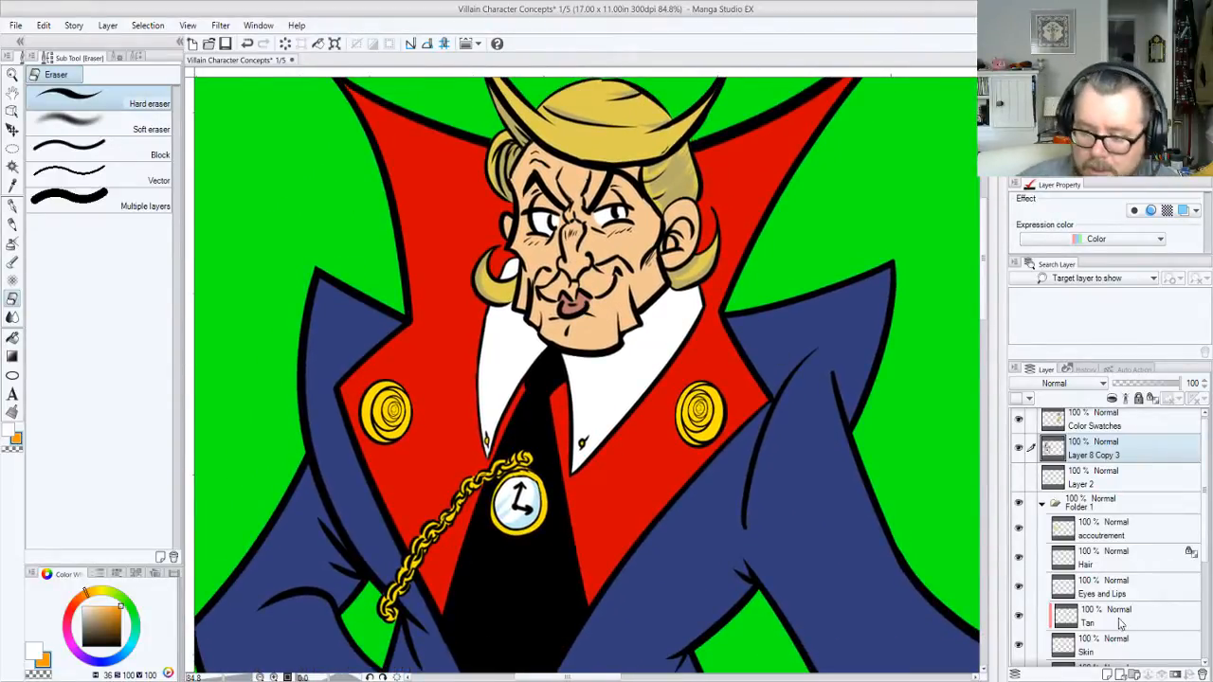
{"action": "left_click", "coordinate": [1121, 623]}
{"action": "key", "text": "b"}
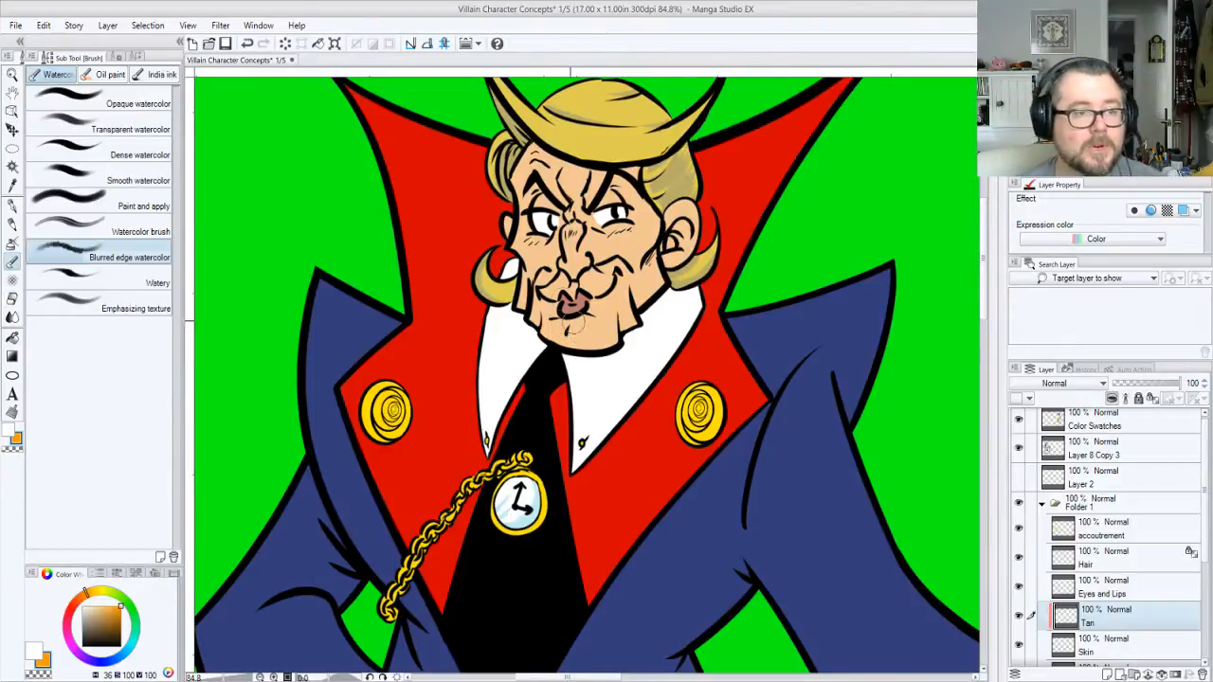
{"action": "key", "text": "b"}
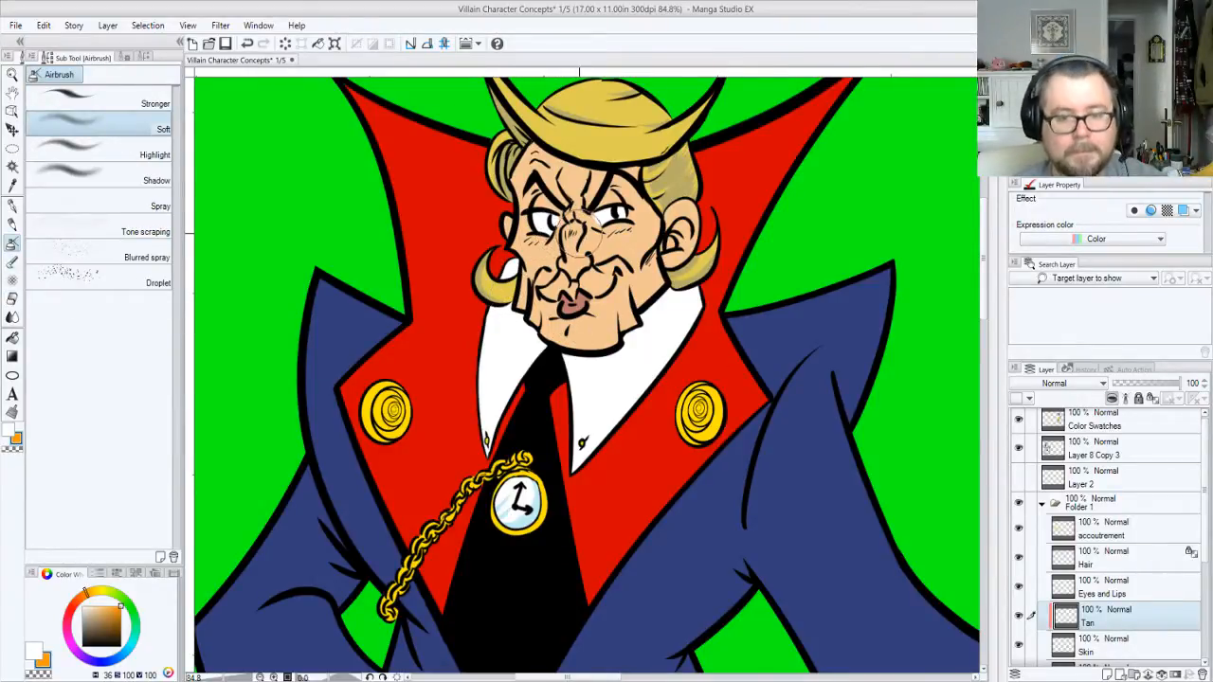
{"action": "mouse_move", "coordinate": [574, 232]}
{"action": "left_mouse_down"}
{"action": "mouse_move", "coordinate": [572, 189]}
{"action": "mouse_move", "coordinate": [564, 237]}
{"action": "mouse_move", "coordinate": [570, 203]}
{"action": "mouse_move", "coordinate": [568, 245]}
{"action": "mouse_move", "coordinate": [596, 261]}
{"action": "mouse_move", "coordinate": [592, 273]}
{"action": "mouse_move", "coordinate": [625, 223]}
{"action": "mouse_move", "coordinate": [605, 182]}
{"action": "mouse_move", "coordinate": [535, 166]}
{"action": "mouse_move", "coordinate": [602, 180]}
{"action": "mouse_move", "coordinate": [564, 185]}
{"action": "left_mouse_up"}
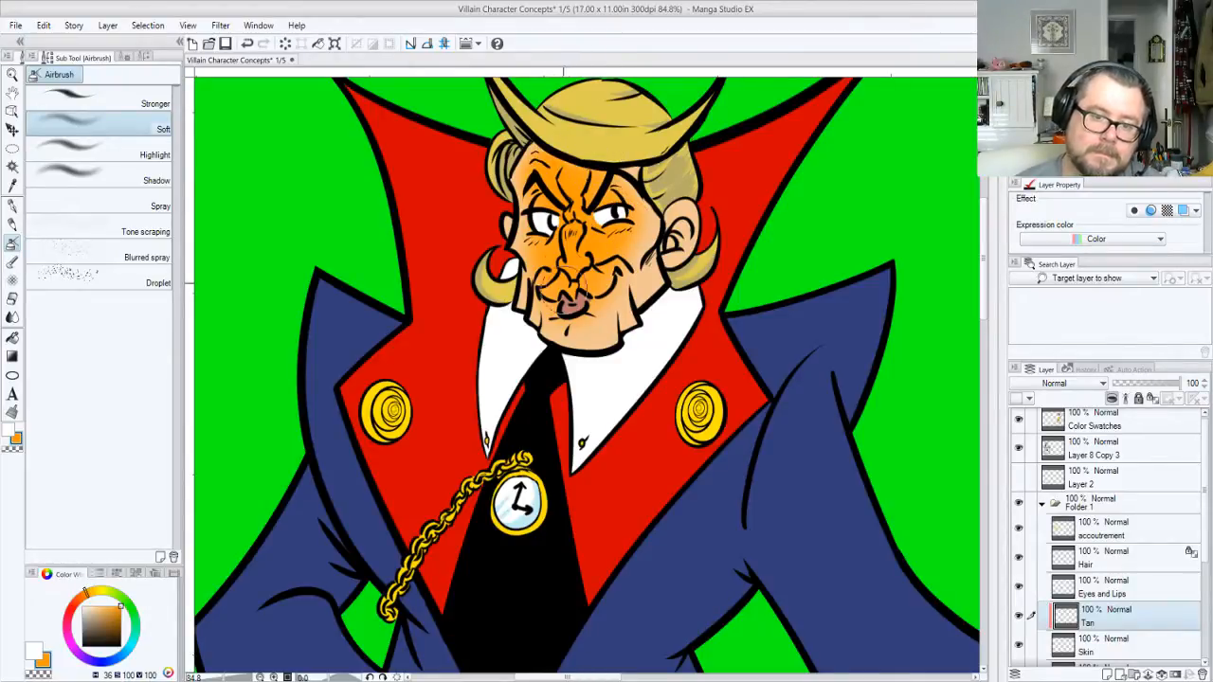
{"action": "mouse_move", "coordinate": [573, 304]}
{"action": "left_mouse_down"}
{"action": "mouse_move", "coordinate": [578, 317]}
{"action": "mouse_move", "coordinate": [625, 232]}
{"action": "mouse_move", "coordinate": [611, 275]}
{"action": "mouse_move", "coordinate": [564, 256]}
{"action": "mouse_move", "coordinate": [602, 195]}
{"action": "mouse_move", "coordinate": [578, 327]}
{"action": "mouse_move", "coordinate": [623, 246]}
{"action": "mouse_move", "coordinate": [634, 189]}
{"action": "mouse_move", "coordinate": [618, 190]}
{"action": "mouse_move", "coordinate": [664, 305]}
{"action": "left_mouse_up"}
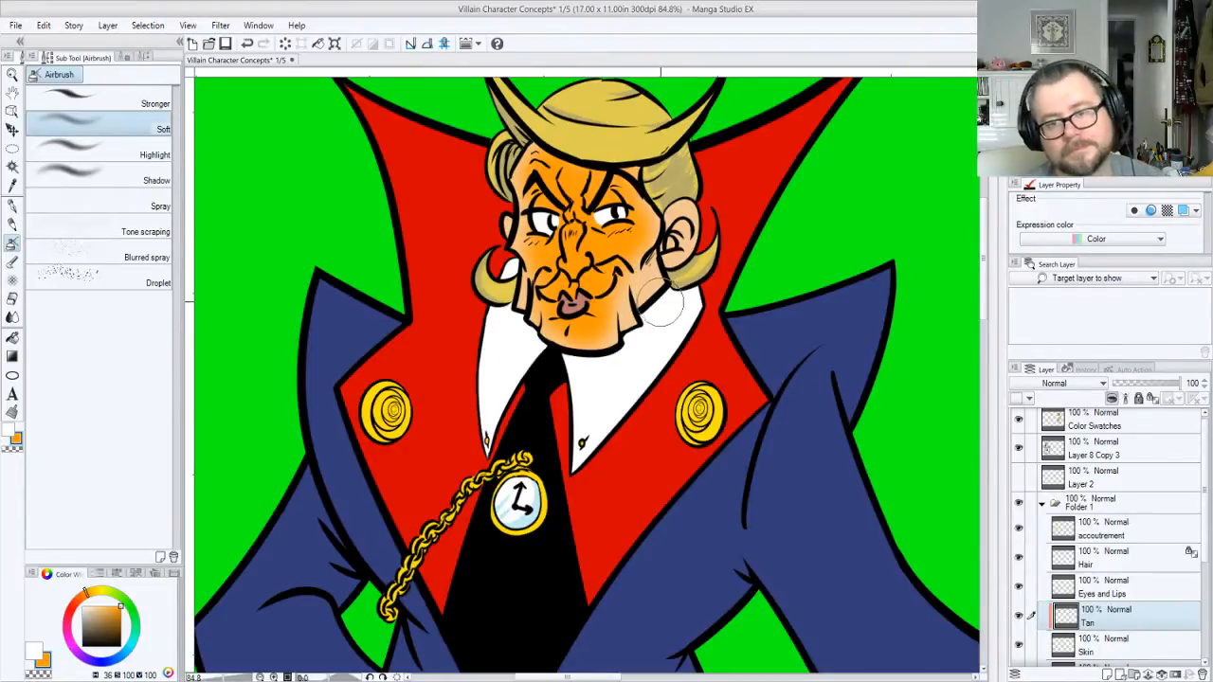
Refine the facial tan with the Soft airbrush, using transparent colour to lighten patches and orange to rebuild the tone
{"action": "key", "text": "c"}
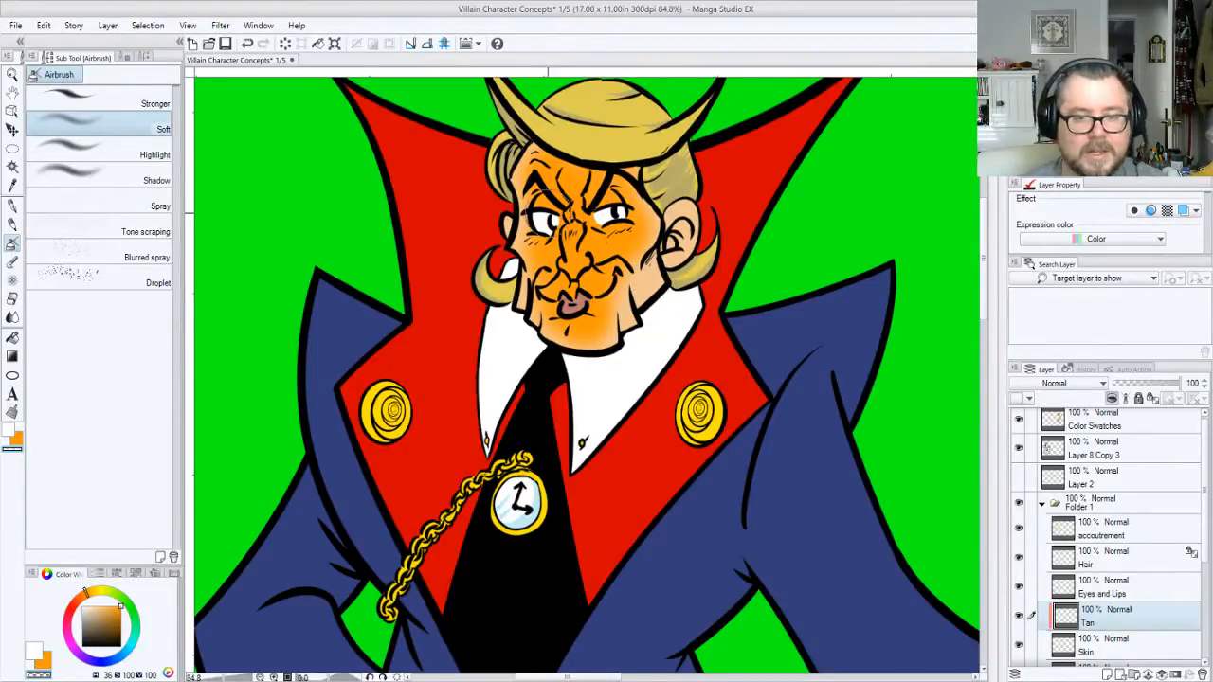
{"action": "mouse_move", "coordinate": [574, 166]}
{"action": "left_mouse_down"}
{"action": "mouse_move", "coordinate": [586, 208]}
{"action": "mouse_move", "coordinate": [561, 204]}
{"action": "mouse_move", "coordinate": [600, 232]}
{"action": "mouse_move", "coordinate": [544, 244]}
{"action": "mouse_move", "coordinate": [551, 256]}
{"action": "mouse_move", "coordinate": [605, 232]}
{"action": "mouse_move", "coordinate": [616, 244]}
{"action": "mouse_move", "coordinate": [608, 216]}
{"action": "mouse_move", "coordinate": [586, 320]}
{"action": "mouse_move", "coordinate": [574, 322]}
{"action": "mouse_move", "coordinate": [614, 331]}
{"action": "mouse_move", "coordinate": [531, 313]}
{"action": "mouse_move", "coordinate": [545, 322]}
{"action": "mouse_move", "coordinate": [607, 232]}
{"action": "mouse_move", "coordinate": [554, 246]}
{"action": "mouse_move", "coordinate": [551, 166]}
{"action": "mouse_move", "coordinate": [569, 180]}
{"action": "mouse_move", "coordinate": [630, 176]}
{"action": "mouse_move", "coordinate": [652, 194]}
{"action": "mouse_move", "coordinate": [659, 237]}
{"action": "mouse_move", "coordinate": [606, 237]}
{"action": "mouse_move", "coordinate": [598, 248]}
{"action": "mouse_move", "coordinate": [609, 251]}
{"action": "mouse_move", "coordinate": [581, 242]}
{"action": "mouse_move", "coordinate": [562, 256]}
{"action": "mouse_move", "coordinate": [654, 189]}
{"action": "mouse_move", "coordinate": [652, 246]}
{"action": "mouse_move", "coordinate": [581, 168]}
{"action": "mouse_move", "coordinate": [585, 258]}
{"action": "mouse_move", "coordinate": [607, 280]}
{"action": "mouse_move", "coordinate": [611, 232]}
{"action": "mouse_move", "coordinate": [607, 274]}
{"action": "mouse_move", "coordinate": [529, 277]}
{"action": "mouse_move", "coordinate": [561, 301]}
{"action": "mouse_move", "coordinate": [622, 289]}
{"action": "mouse_move", "coordinate": [608, 332]}
{"action": "mouse_move", "coordinate": [641, 225]}
{"action": "mouse_move", "coordinate": [642, 244]}
{"action": "mouse_move", "coordinate": [584, 166]}
{"action": "mouse_move", "coordinate": [539, 163]}
{"action": "mouse_move", "coordinate": [558, 197]}
{"action": "left_mouse_up"}
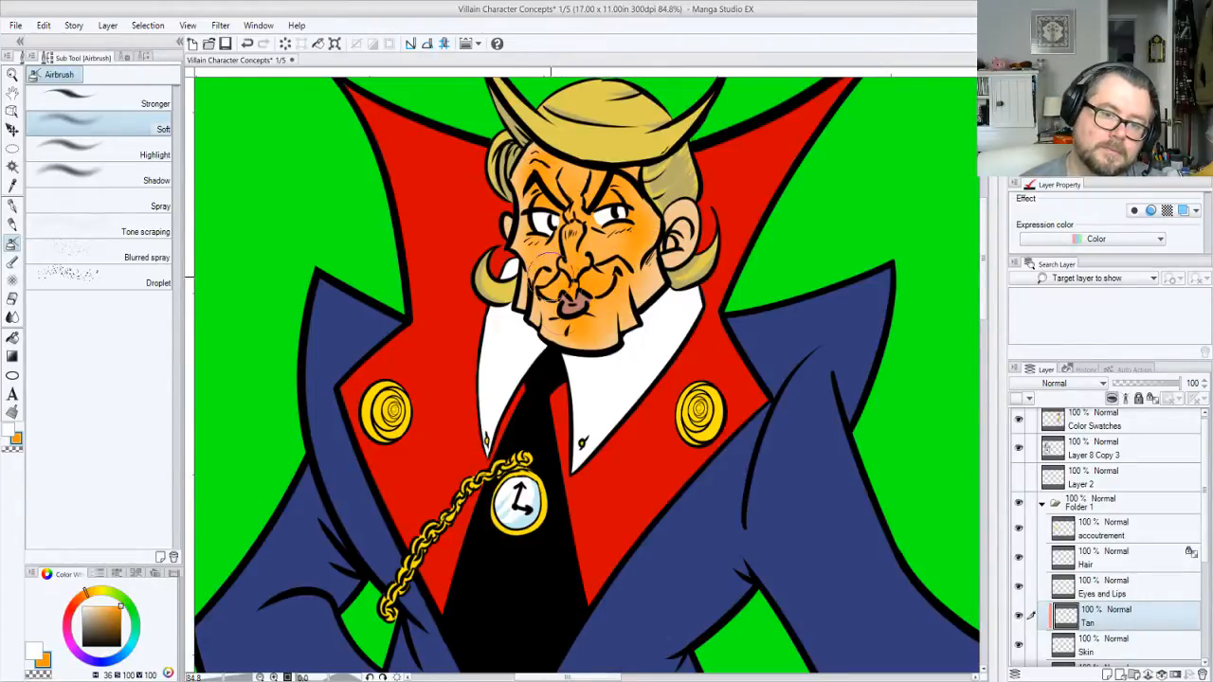
{"action": "mouse_move", "coordinate": [552, 270]}
{"action": "left_mouse_down"}
{"action": "mouse_move", "coordinate": [598, 313]}
{"action": "mouse_move", "coordinate": [641, 213]}
{"action": "mouse_move", "coordinate": [705, 237]}
{"action": "mouse_move", "coordinate": [671, 199]}
{"action": "mouse_move", "coordinate": [673, 218]}
{"action": "mouse_move", "coordinate": [677, 197]}
{"action": "mouse_move", "coordinate": [669, 262]}
{"action": "left_mouse_up"}
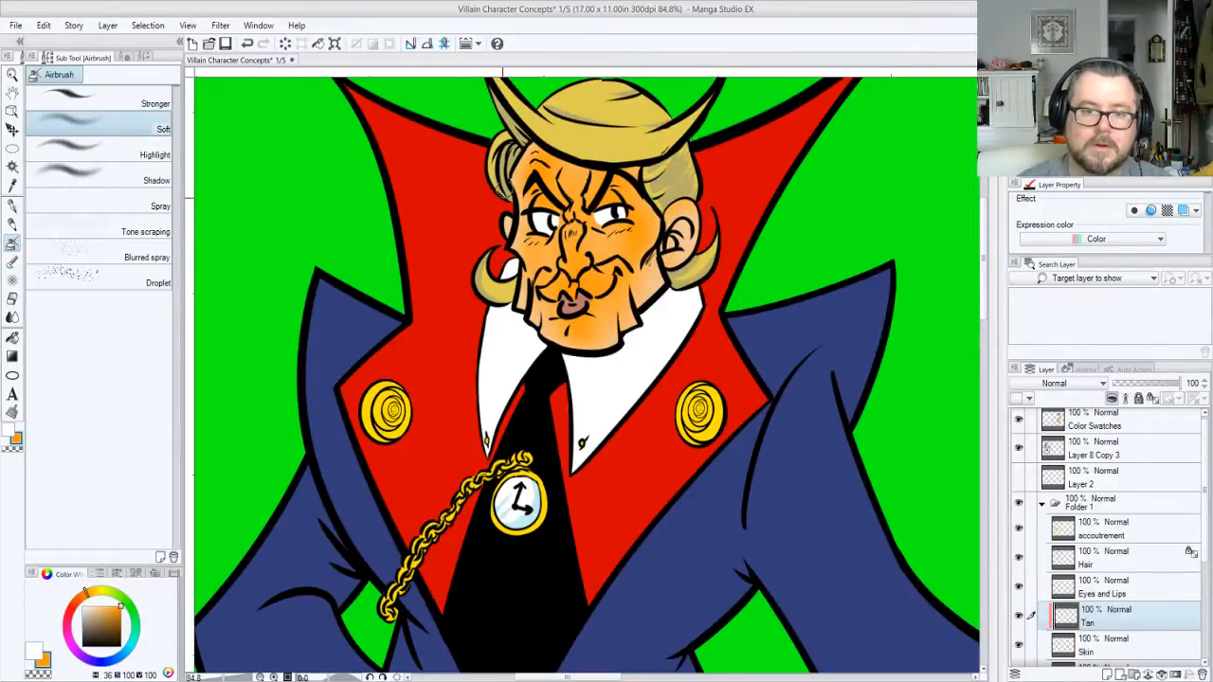
{"action": "left_click_drag", "start_coordinate": [503, 198], "coordinate": [513, 231]}
{"action": "mouse_move", "coordinate": [565, 168]}
{"action": "left_mouse_down"}
{"action": "mouse_move", "coordinate": [527, 178]}
{"action": "mouse_move", "coordinate": [549, 152]}
{"action": "mouse_move", "coordinate": [561, 170]}
{"action": "mouse_move", "coordinate": [535, 253]}
{"action": "mouse_move", "coordinate": [647, 223]}
{"action": "mouse_move", "coordinate": [526, 256]}
{"action": "mouse_move", "coordinate": [593, 246]}
{"action": "mouse_move", "coordinate": [595, 220]}
{"action": "mouse_move", "coordinate": [558, 171]}
{"action": "mouse_move", "coordinate": [591, 171]}
{"action": "mouse_move", "coordinate": [570, 232]}
{"action": "mouse_move", "coordinate": [643, 199]}
{"action": "mouse_move", "coordinate": [654, 218]}
{"action": "mouse_move", "coordinate": [648, 248]}
{"action": "mouse_move", "coordinate": [651, 231]}
{"action": "mouse_move", "coordinate": [631, 250]}
{"action": "mouse_move", "coordinate": [614, 244]}
{"action": "mouse_move", "coordinate": [628, 250]}
{"action": "mouse_move", "coordinate": [612, 275]}
{"action": "mouse_move", "coordinate": [541, 302]}
{"action": "mouse_move", "coordinate": [572, 287]}
{"action": "mouse_move", "coordinate": [605, 306]}
{"action": "mouse_move", "coordinate": [621, 284]}
{"action": "mouse_move", "coordinate": [603, 323]}
{"action": "mouse_move", "coordinate": [540, 313]}
{"action": "mouse_move", "coordinate": [600, 338]}
{"action": "mouse_move", "coordinate": [586, 318]}
{"action": "mouse_move", "coordinate": [598, 317]}
{"action": "mouse_move", "coordinate": [582, 333]}
{"action": "mouse_move", "coordinate": [541, 332]}
{"action": "mouse_move", "coordinate": [553, 322]}
{"action": "mouse_move", "coordinate": [604, 343]}
{"action": "left_mouse_up"}
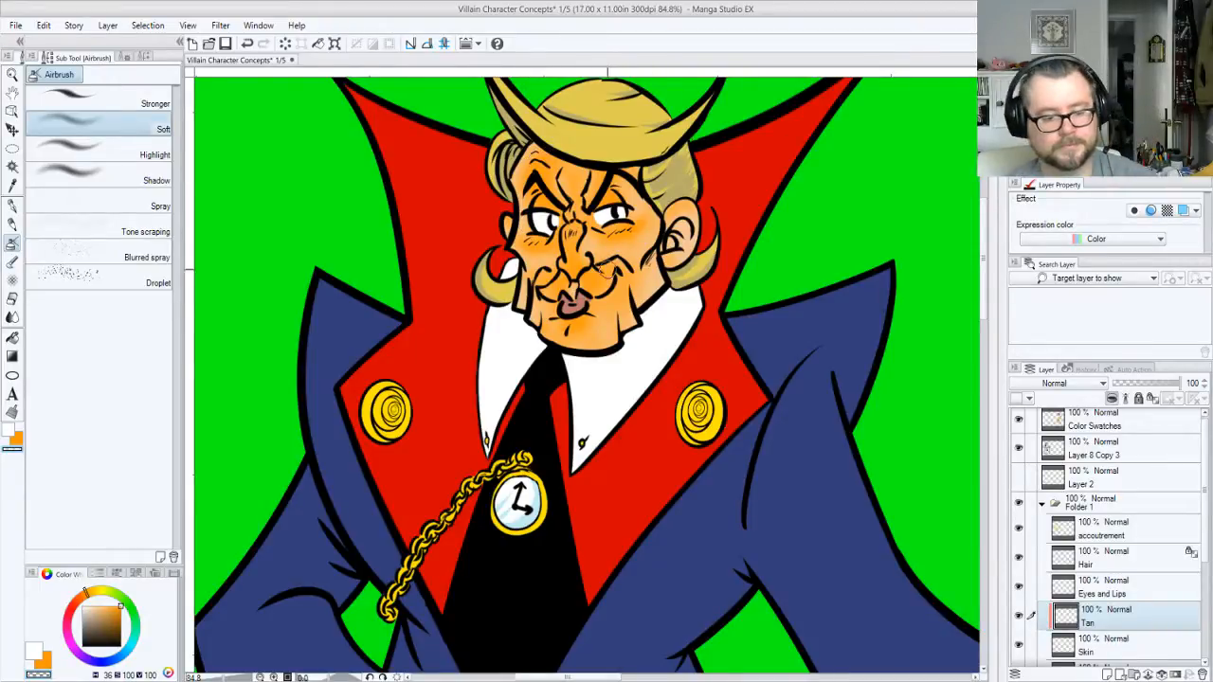
Review the whole coloured character from head to shoes at a reduced view
{"action": "key", "text": "ctrl+alt+space"}
{"action": "left_click", "coordinate": [626, 273]}
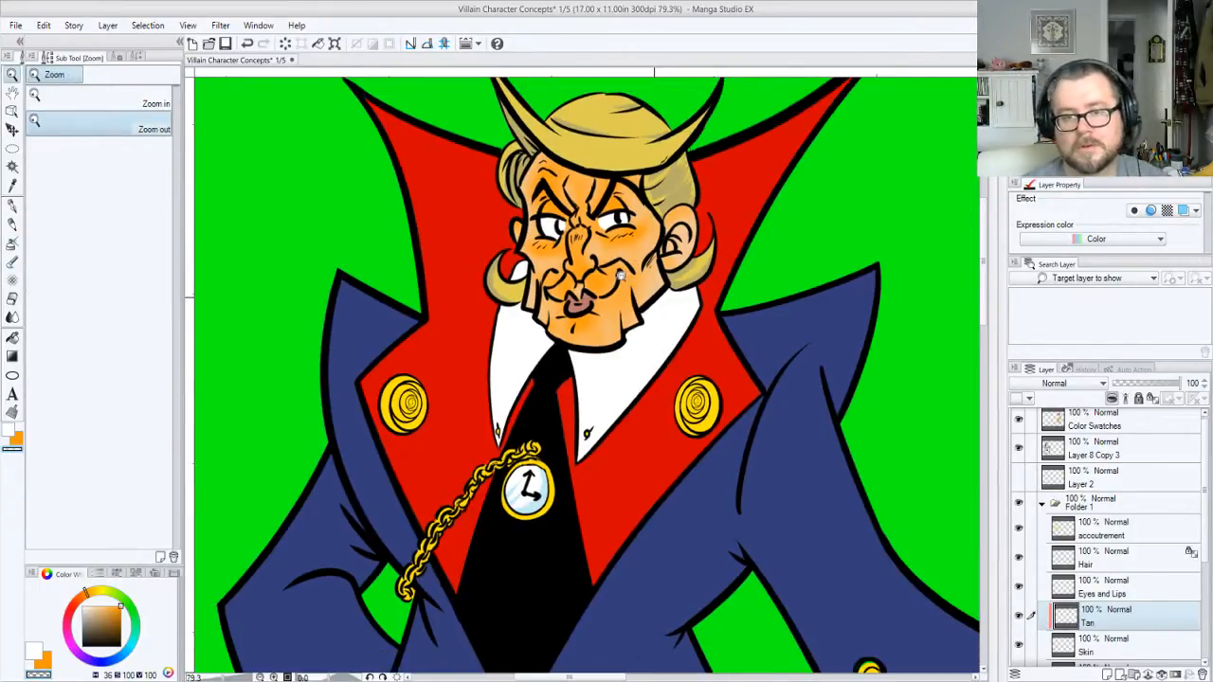
{"action": "left_click", "coordinate": [618, 273]}
{"action": "left_click", "coordinate": [641, 321]}
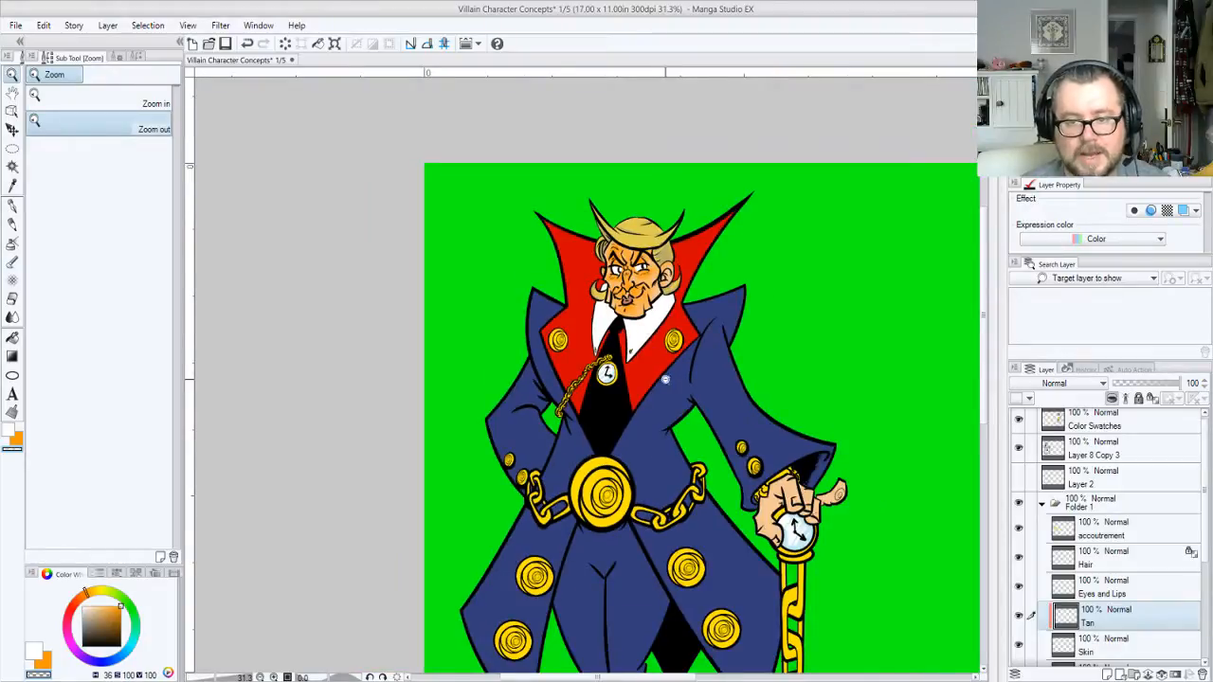
{"action": "left_click", "coordinate": [633, 358]}
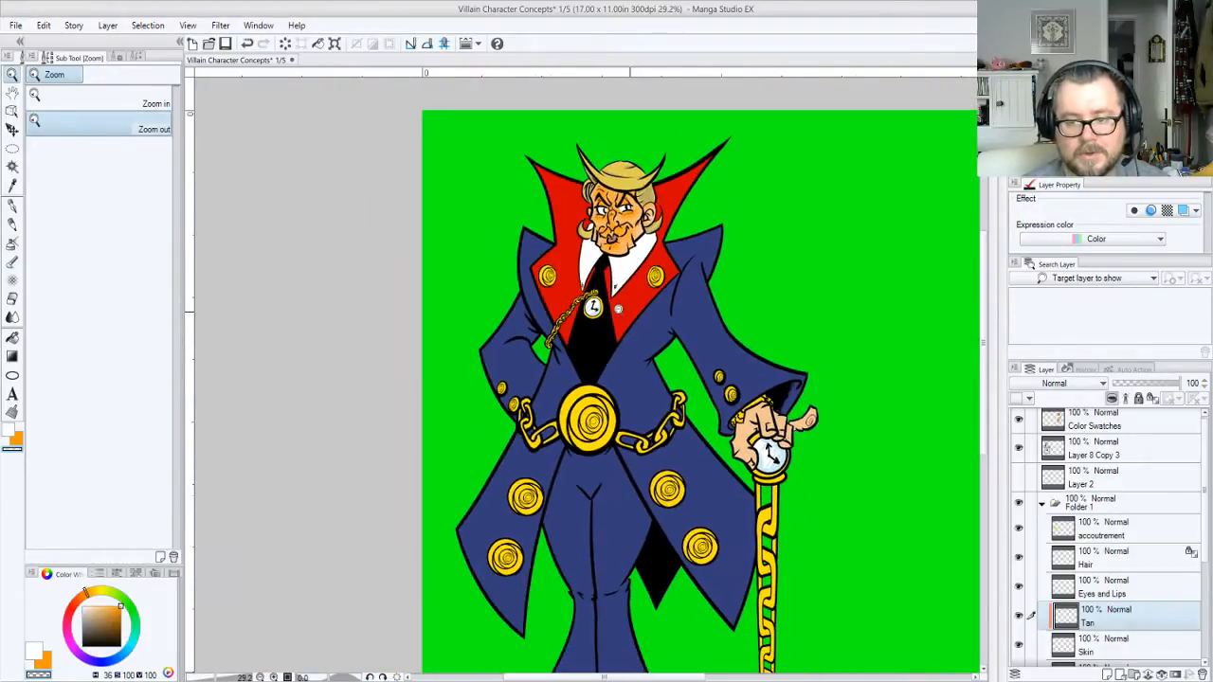
{"action": "left_click", "coordinate": [617, 309]}
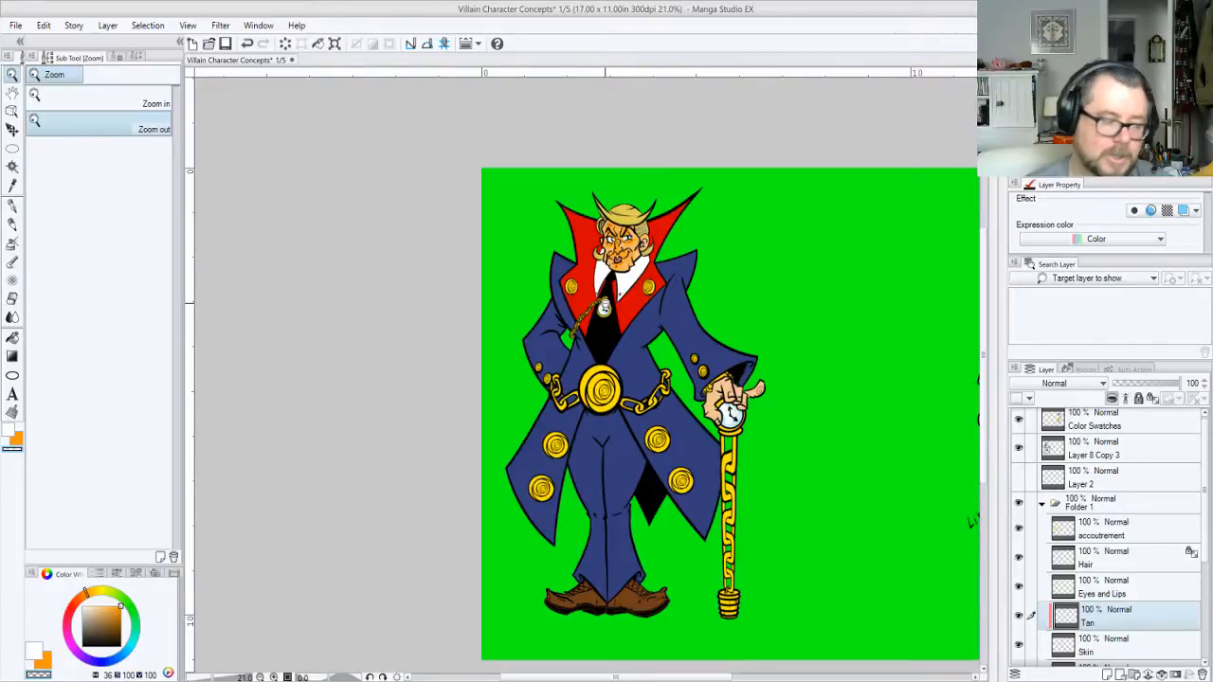
{"action": "left_click_drag", "start_coordinate": [777, 435], "coordinate": [747, 434]}
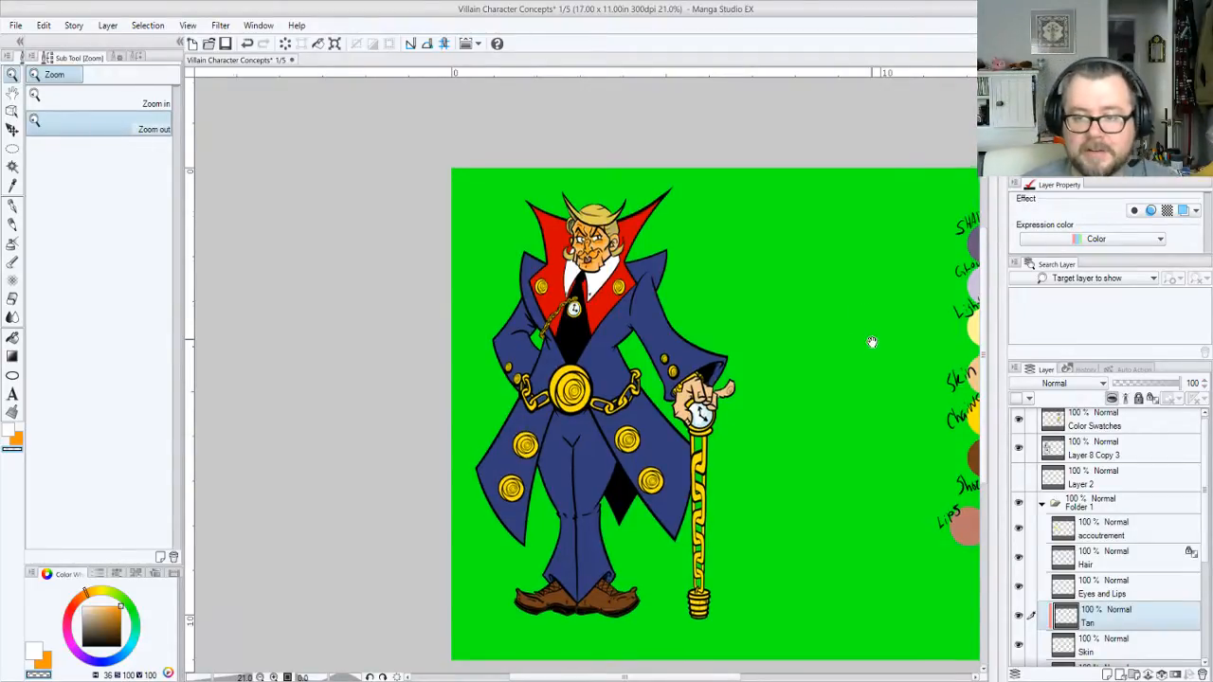
Sample the purple Shadow swatch as the background colour and the pale lavender Glow swatch as the foreground colour
{"action": "left_click_drag", "start_coordinate": [872, 341], "coordinate": [721, 351]}
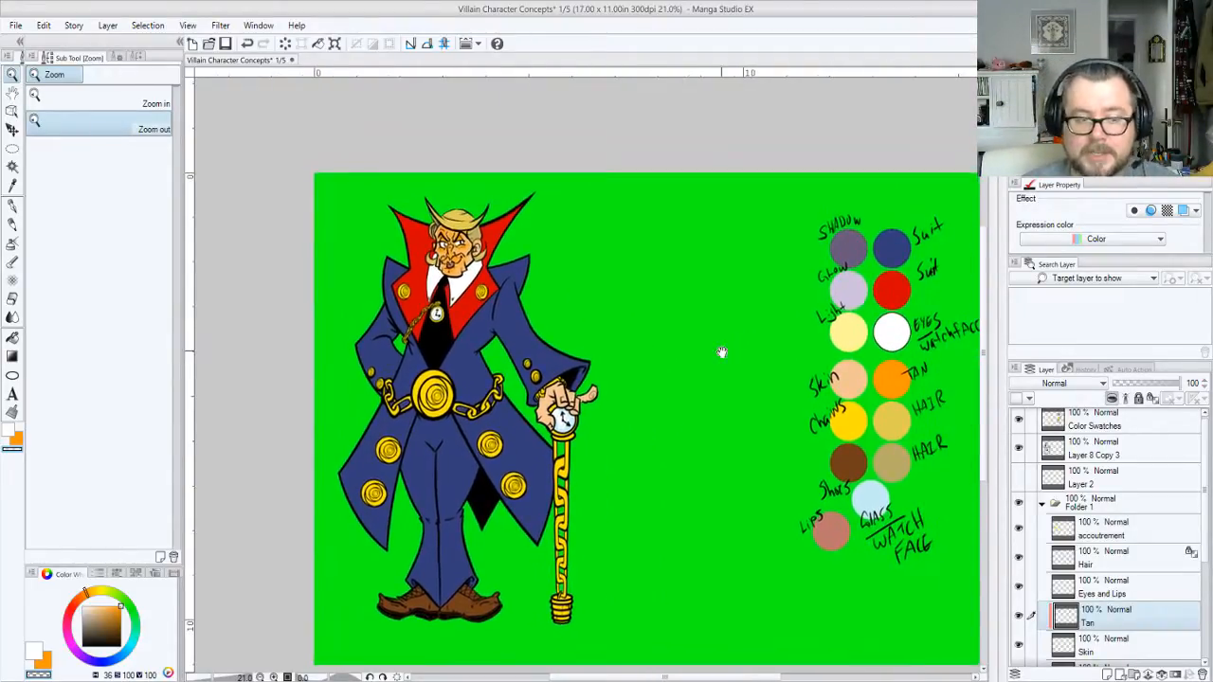
{"action": "left_click", "coordinate": [848, 254], "text": "alt"}
{"action": "key", "text": "x"}
{"action": "left_click", "coordinate": [848, 290], "text": "alt"}
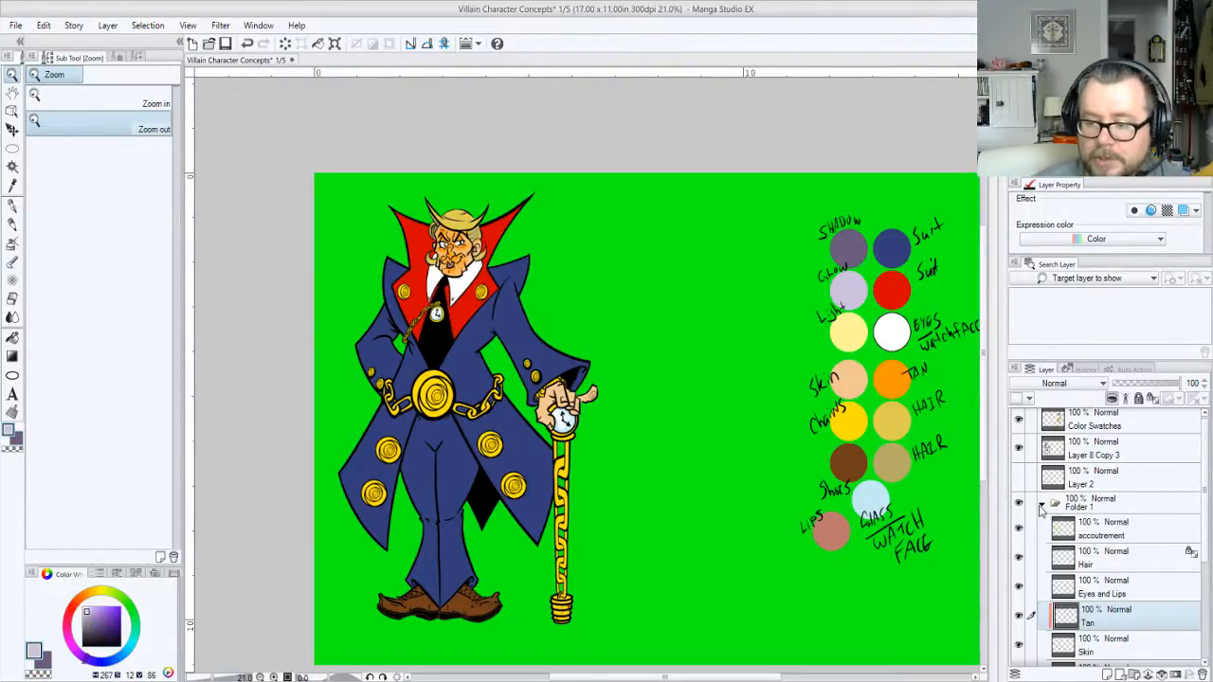
Collapse Folder 1, rename it Colors, and add three new layers above it clipped to the folder
{"action": "left_click", "coordinate": [1043, 507]}
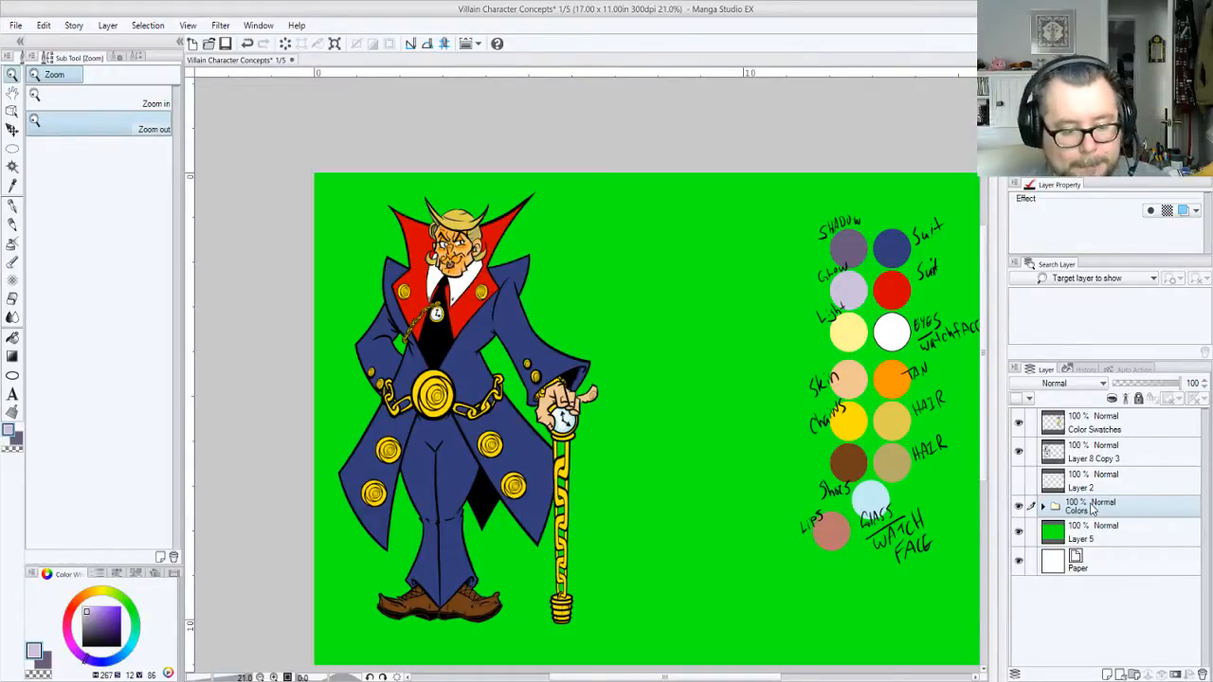
{"action": "key", "text": "ctrl+shift+n"}
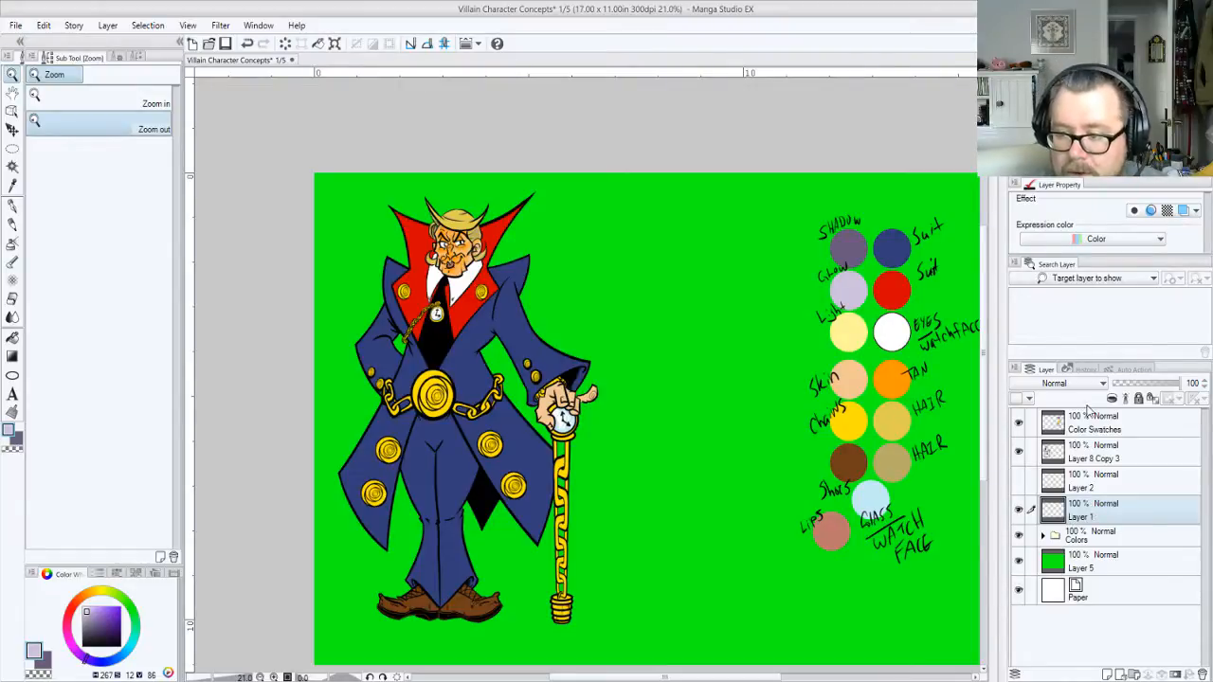
{"action": "key", "text": "ctrl+shift+n"}
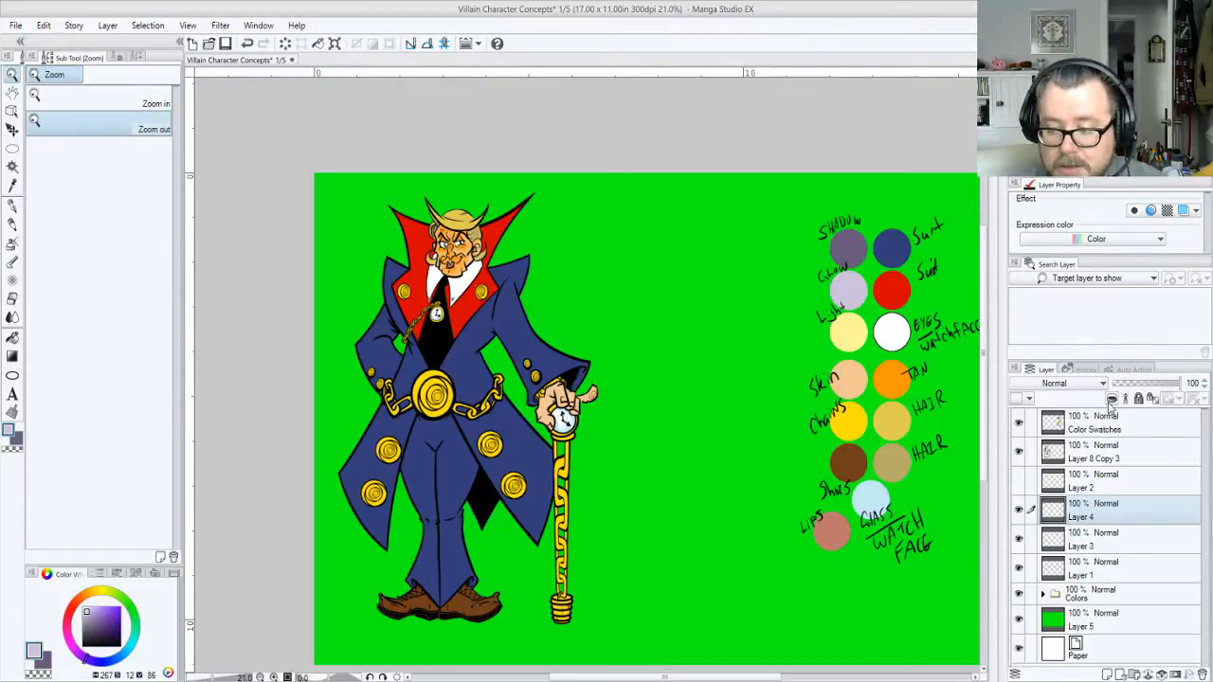
{"action": "left_click", "coordinate": [1105, 563], "text": "shift"}
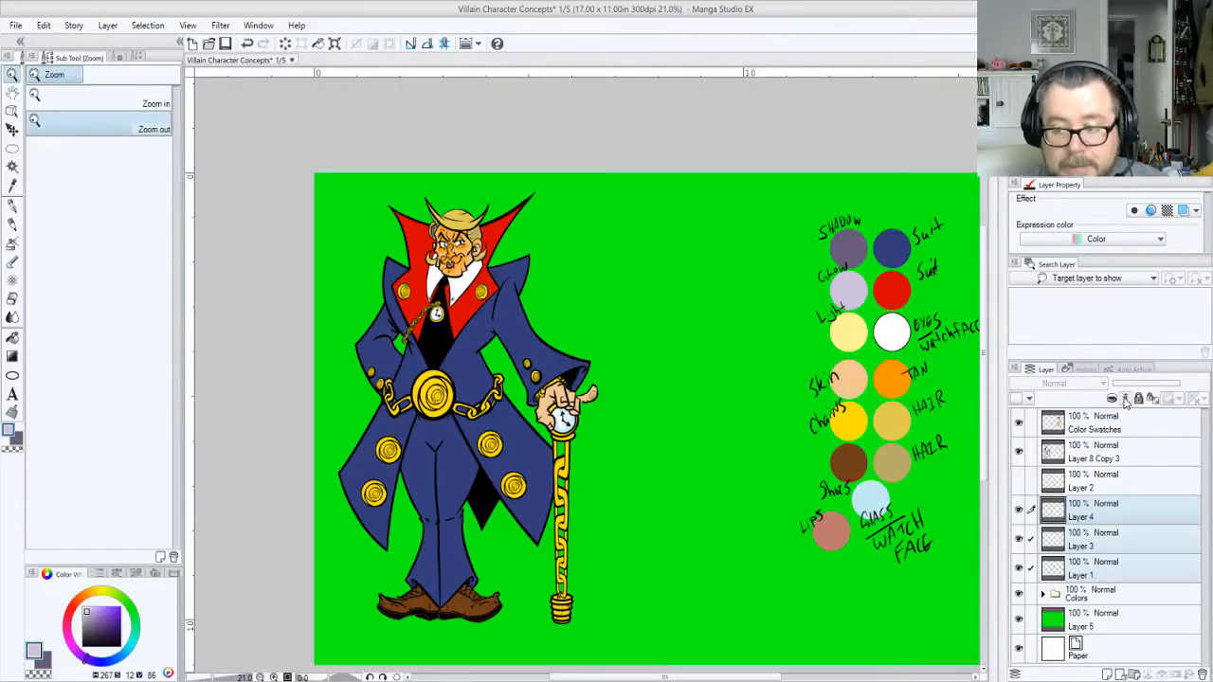
{"action": "left_click", "coordinate": [1113, 400]}
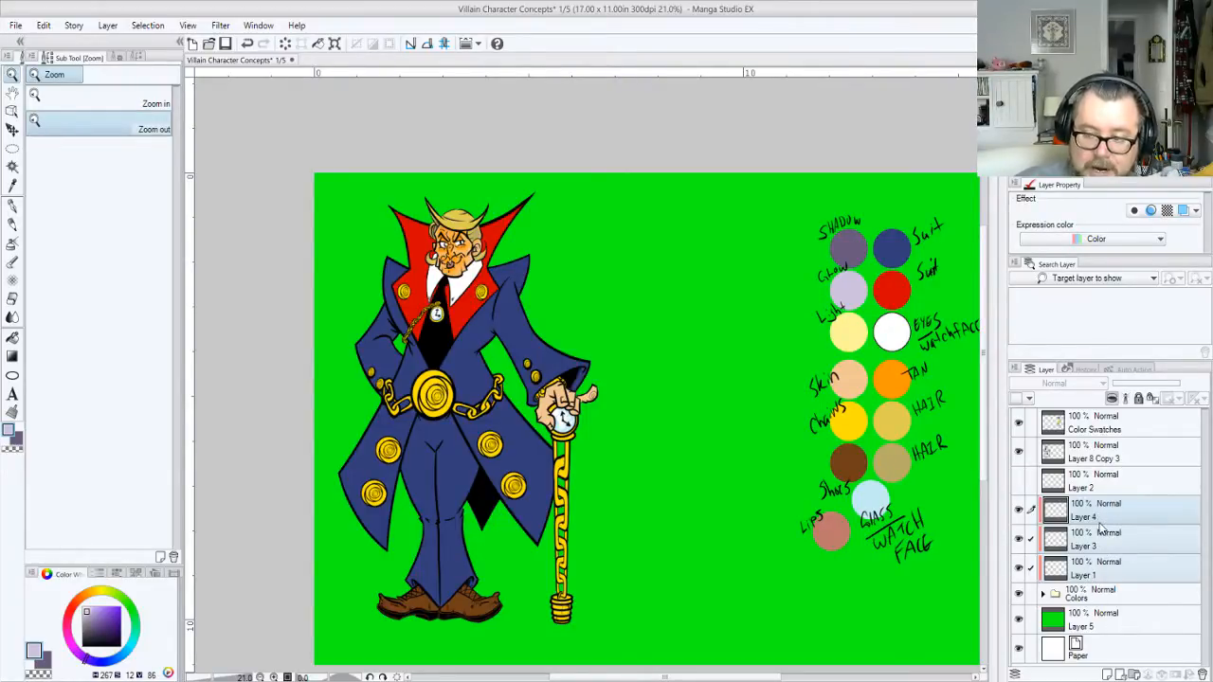
{"action": "left_click", "coordinate": [1086, 597]}
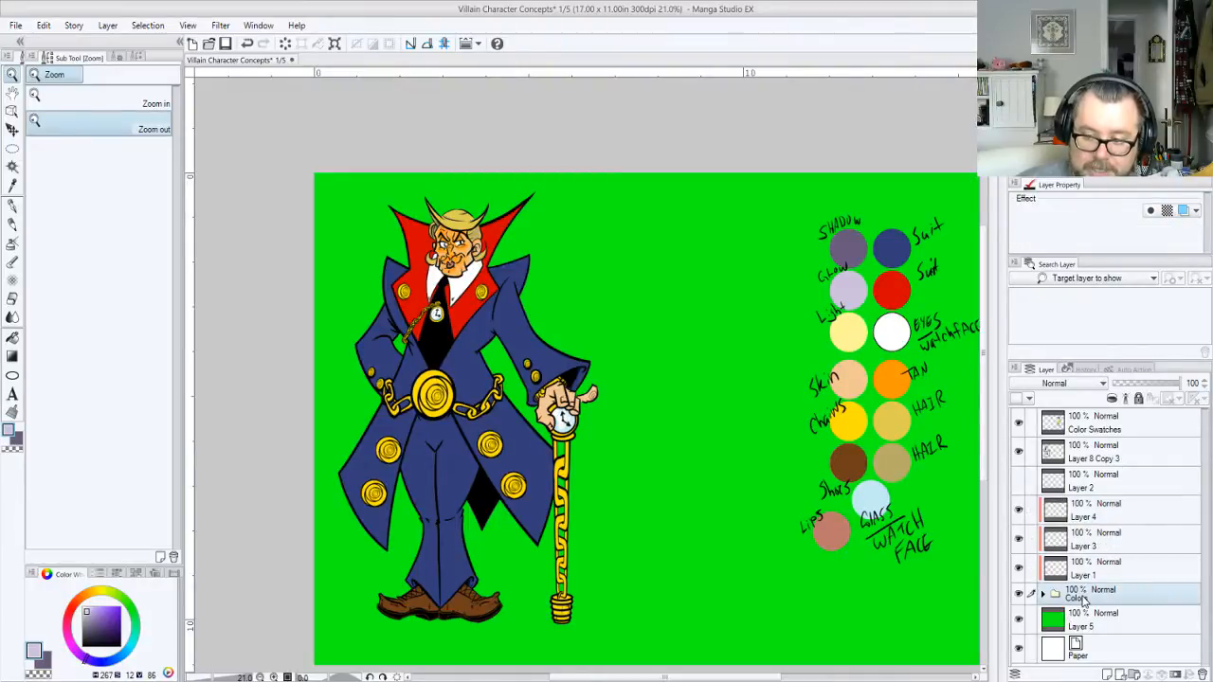
{"action": "left_click", "coordinate": [1100, 519]}
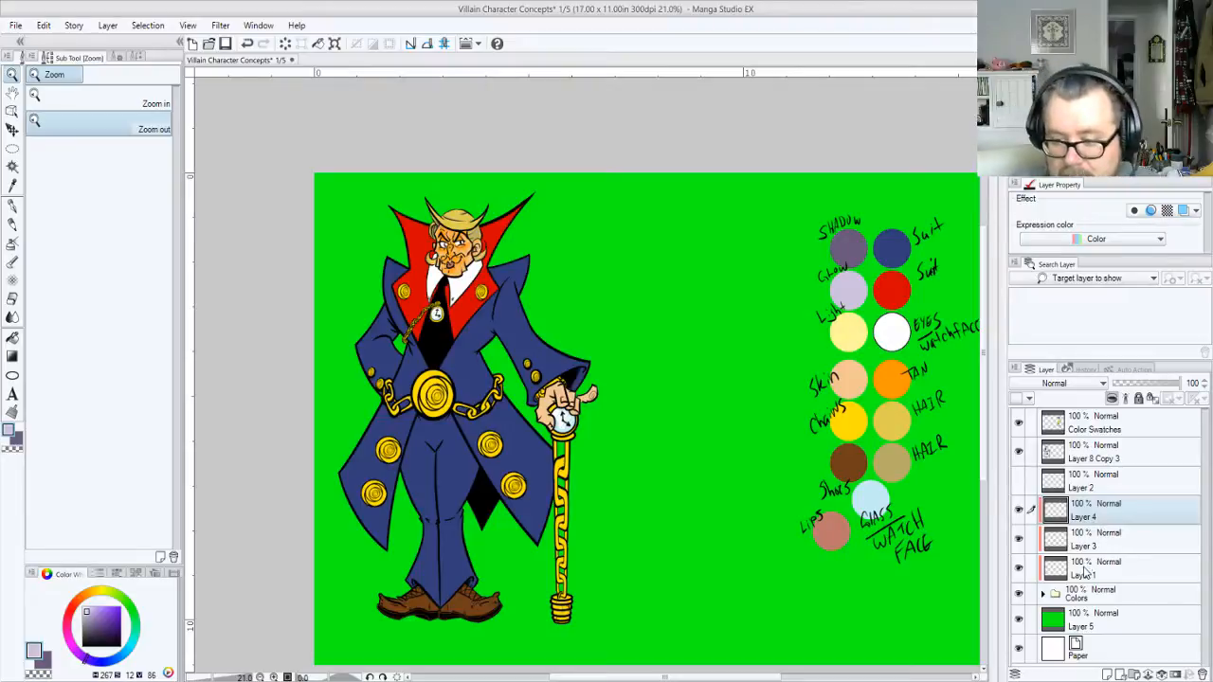
Name the three clipped layers Shadows, Light and Glow, stacked in that order from bottom to top
{"action": "left_click", "coordinate": [1081, 574]}
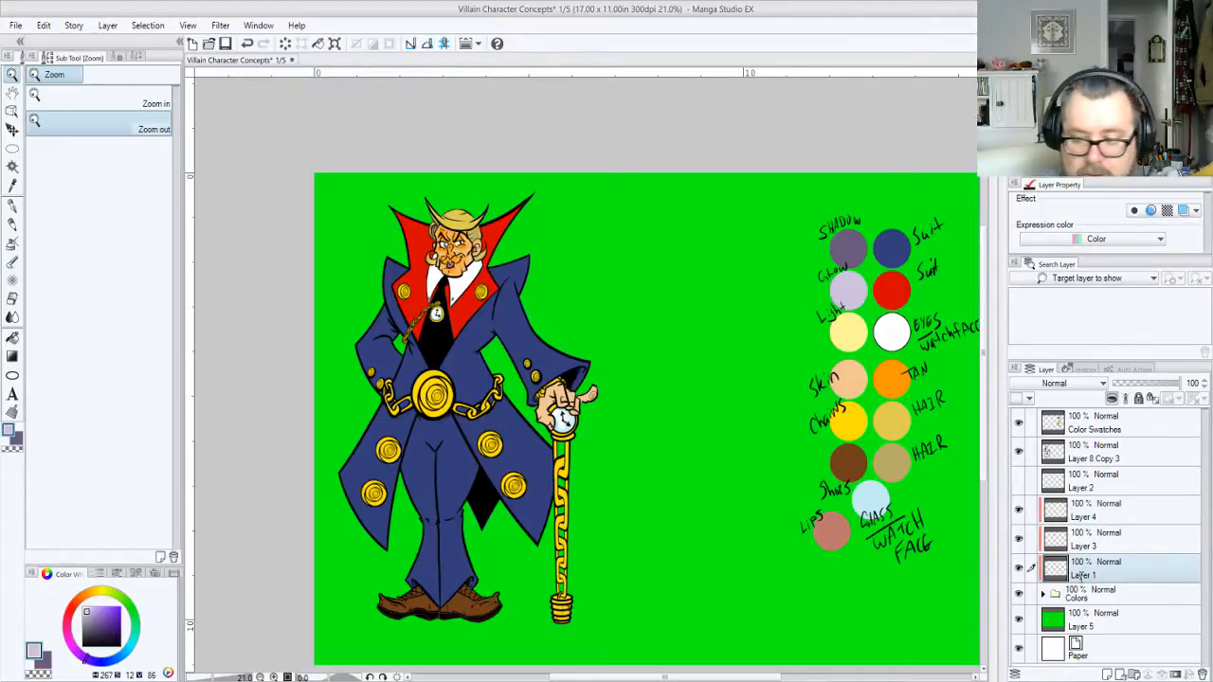
{"action": "type", "text": "Shadows"}
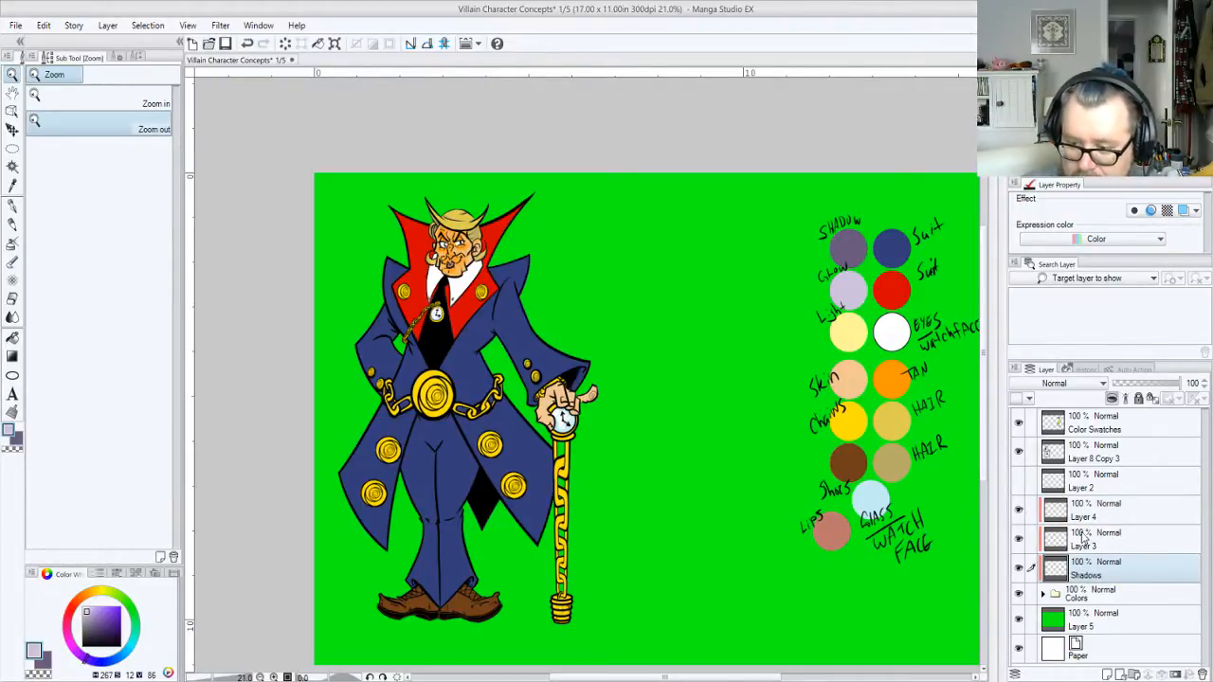
{"action": "left_click", "coordinate": [1084, 545]}
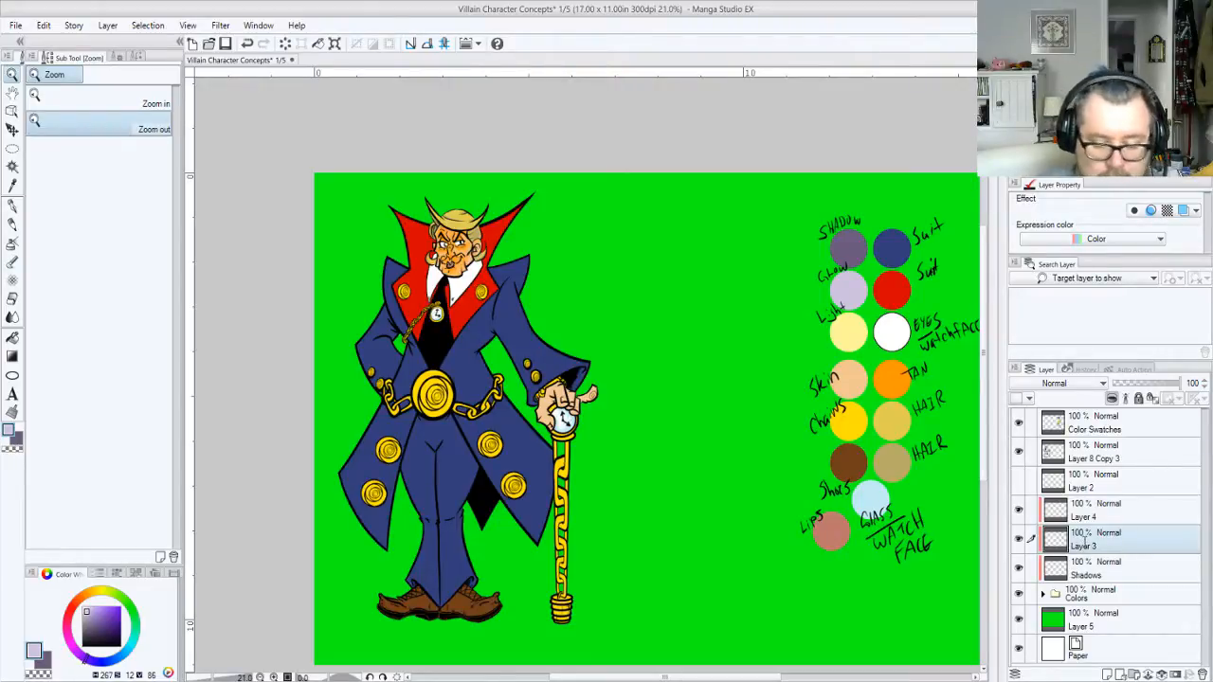
{"action": "type", "text": "Glow"}
{"action": "key", "text": "Return"}
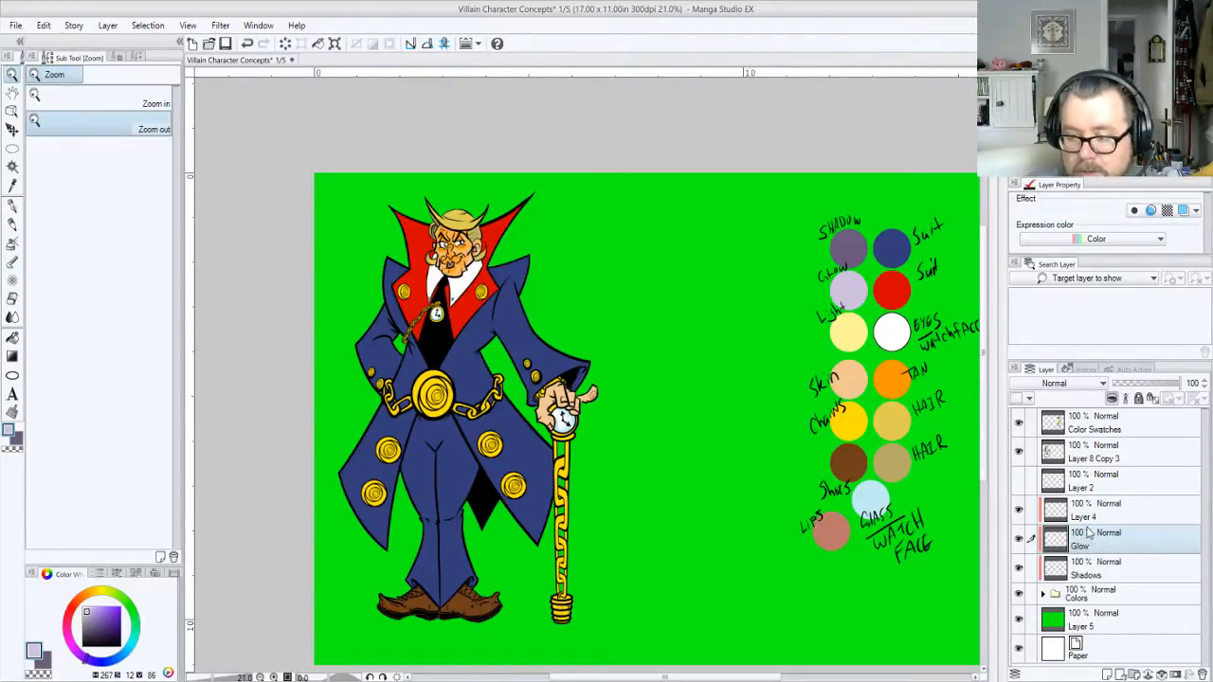
{"action": "left_click_drag", "start_coordinate": [1093, 546], "coordinate": [1095, 517]}
{"action": "left_click", "coordinate": [1090, 544]}
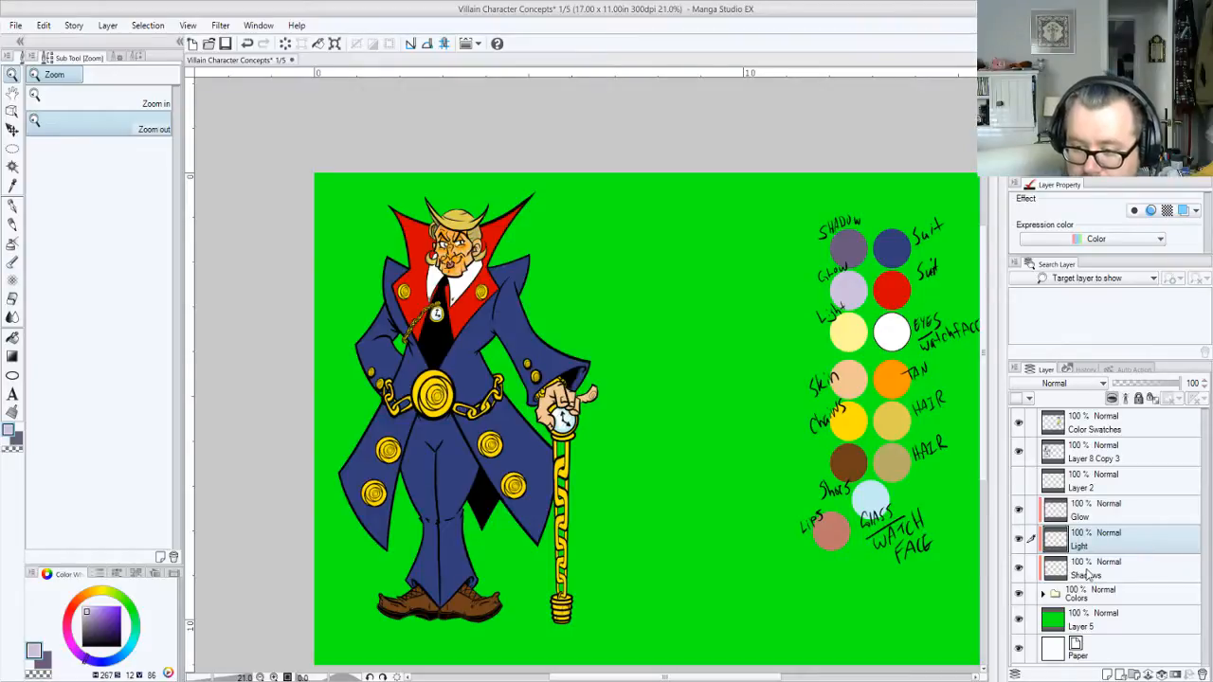
Set the blending modes to Multiply for Shadows, Soft light for Light and Add (Glow) for Glow
{"action": "left_click", "coordinate": [1087, 573]}
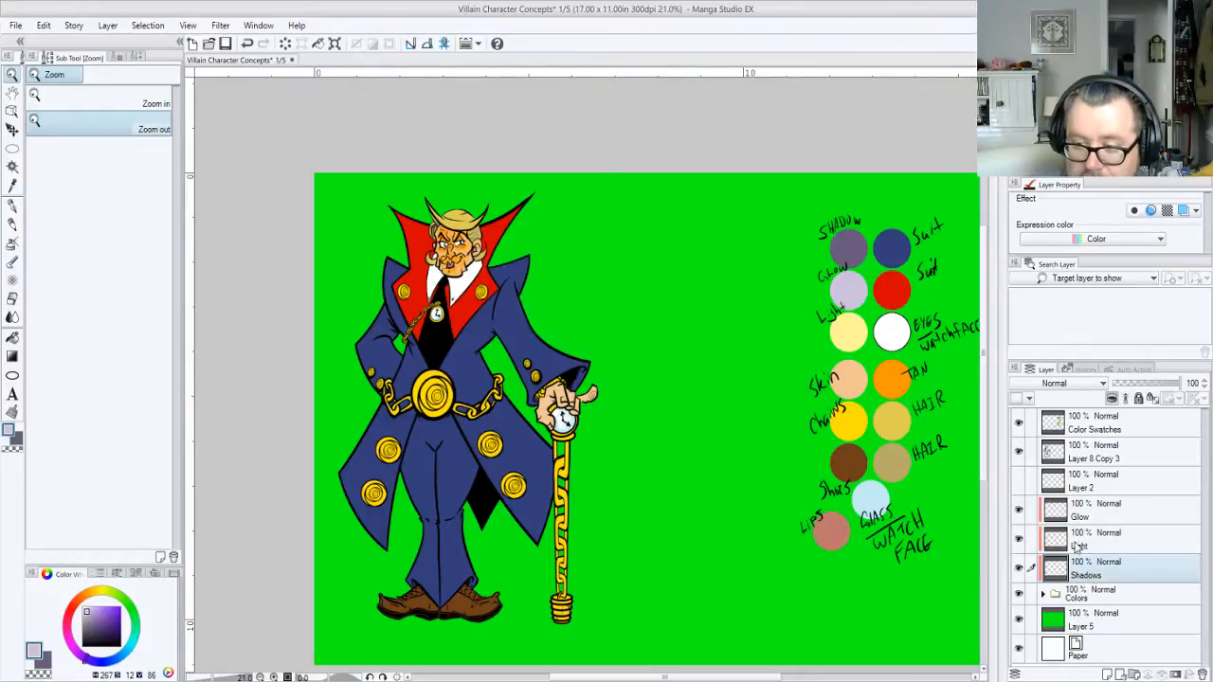
{"action": "left_click", "coordinate": [1023, 431]}
{"action": "left_click", "coordinate": [1086, 538]}
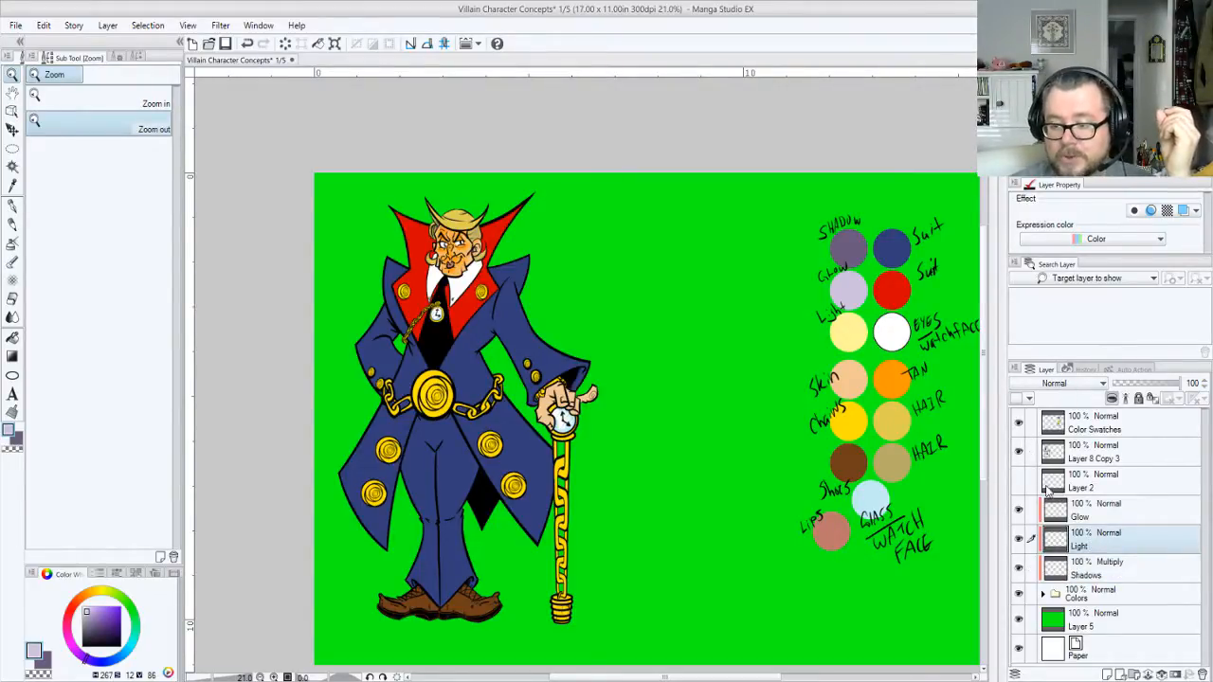
{"action": "left_click", "coordinate": [1046, 582]}
{"action": "left_click", "coordinate": [1095, 516]}
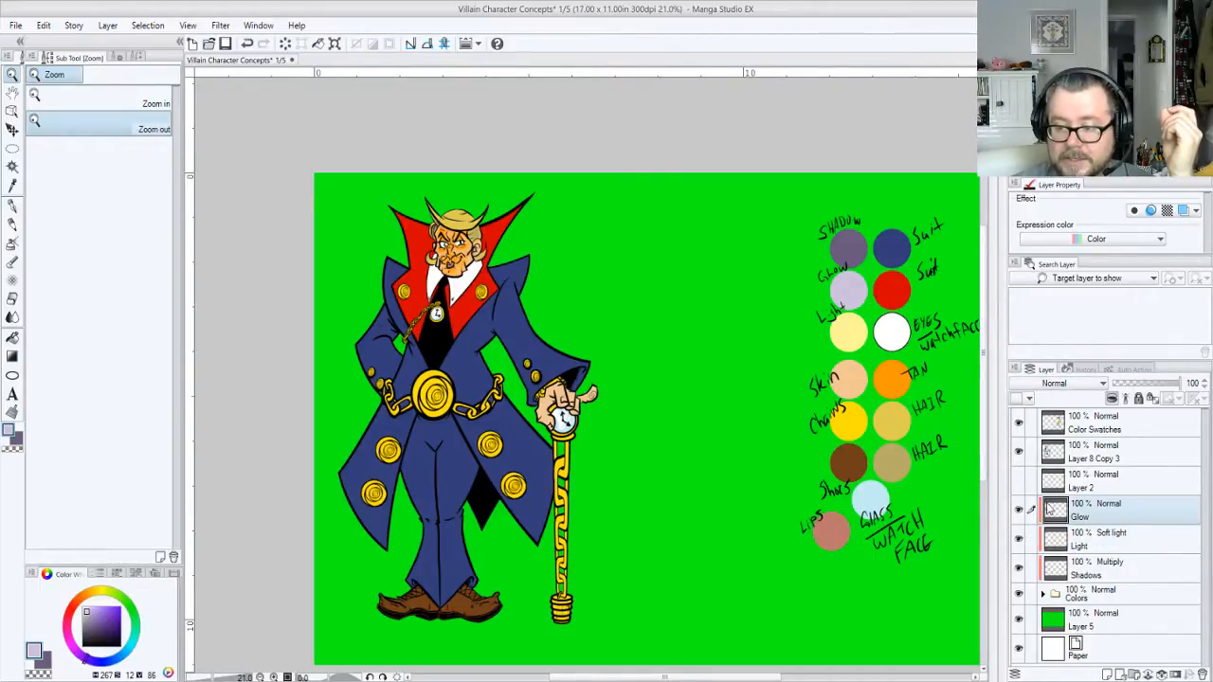
{"action": "left_click", "coordinate": [1040, 557]}
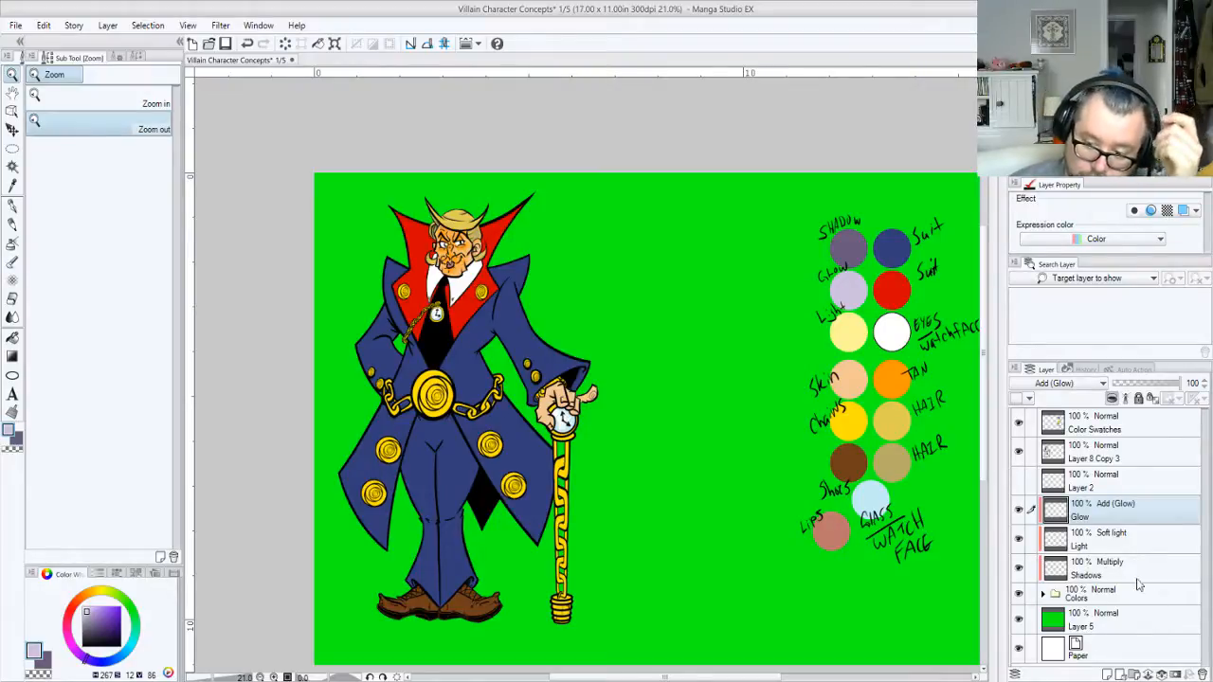
Paint shadows in the Shadow purple with the G-pen on the Shadows layer over the hand, cane, belt, coat, trousers and shoes
{"action": "left_click", "coordinate": [1102, 574]}
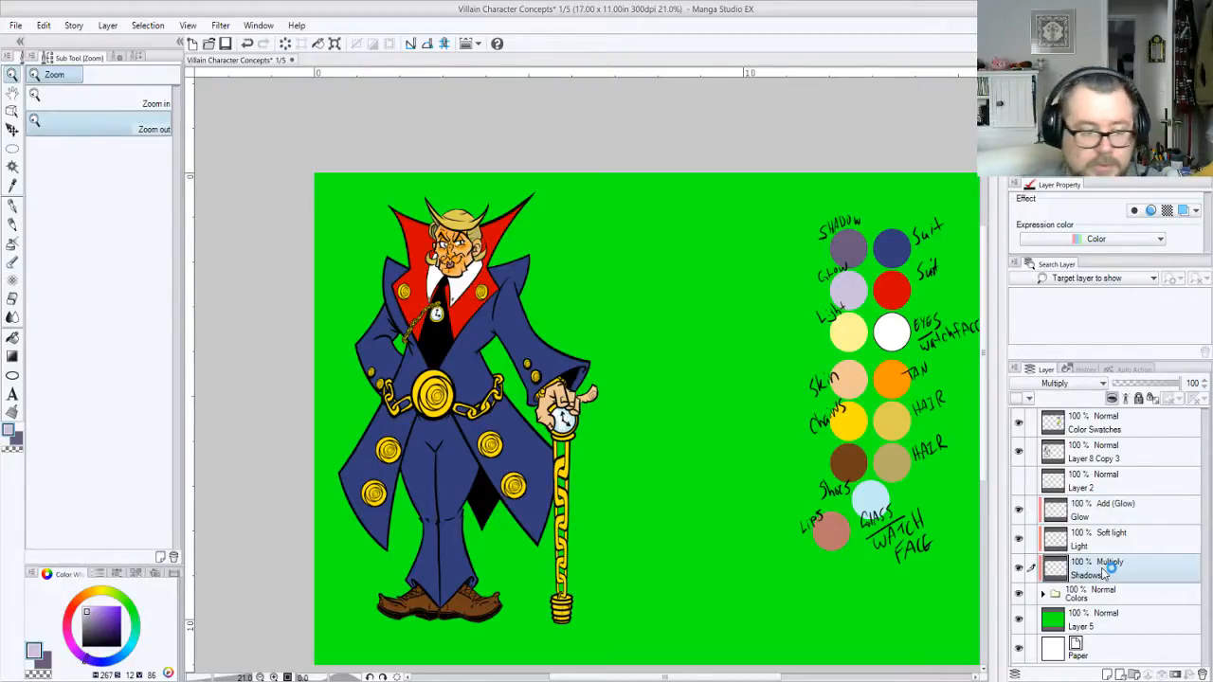
{"action": "key", "text": "x"}
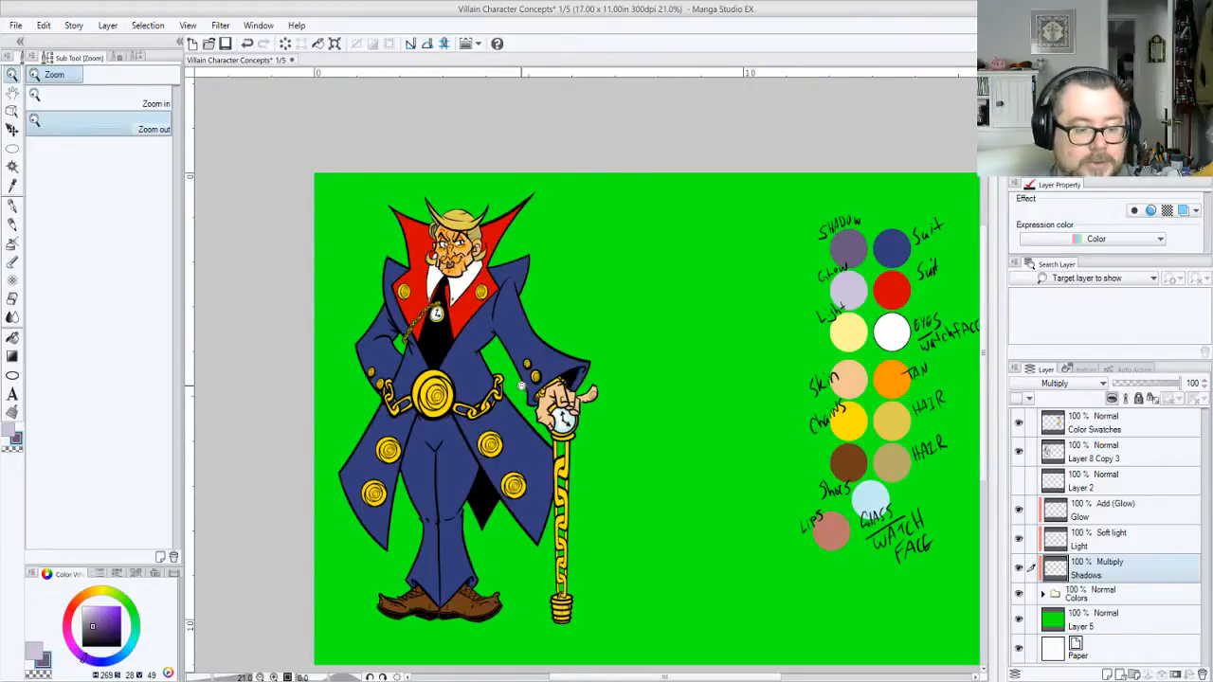
{"action": "key", "text": "p"}
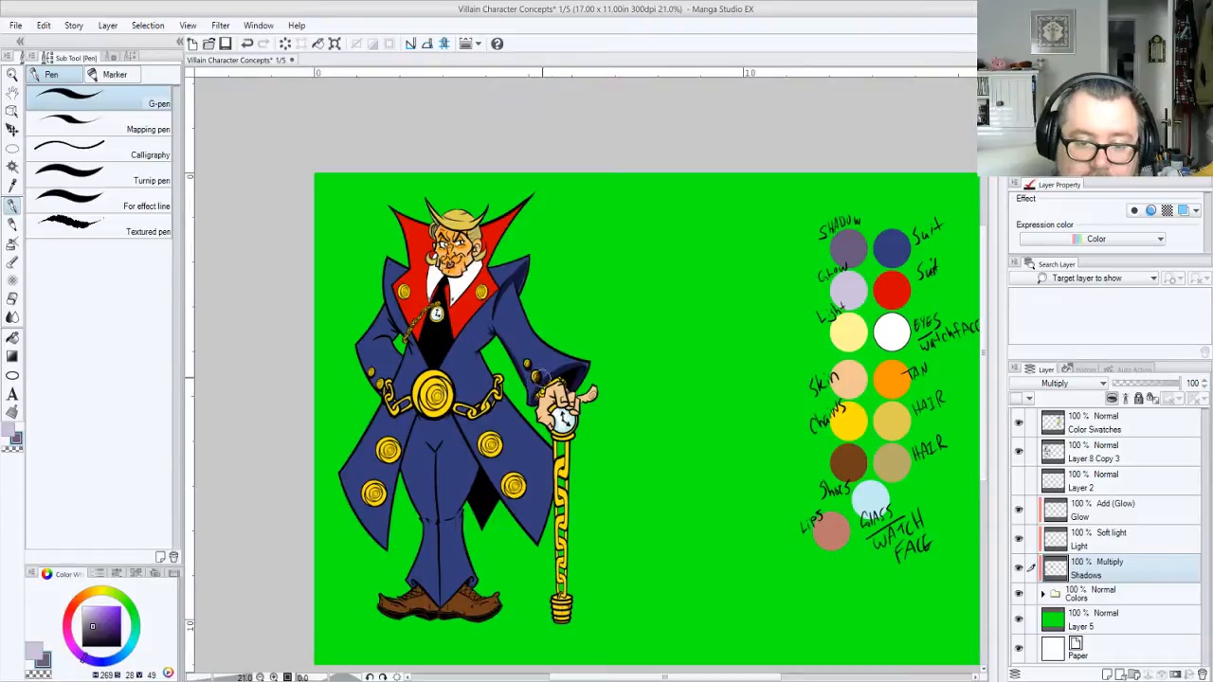
{"action": "key", "text": "c"}
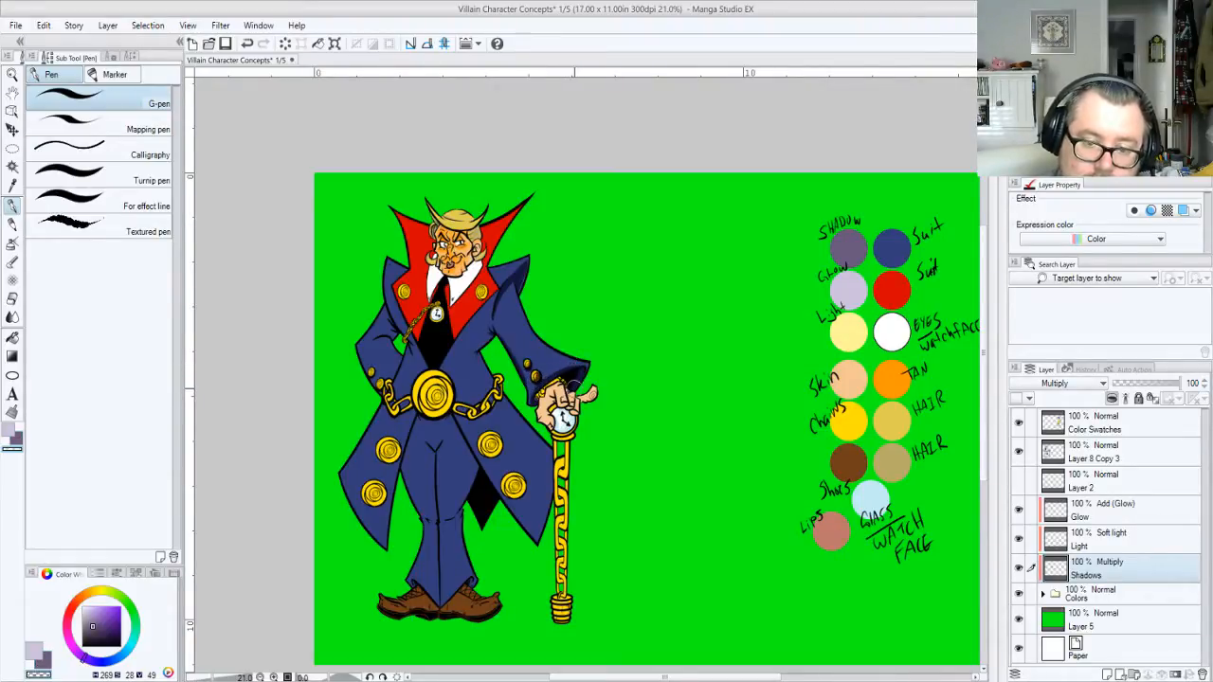
{"action": "key", "text": "c"}
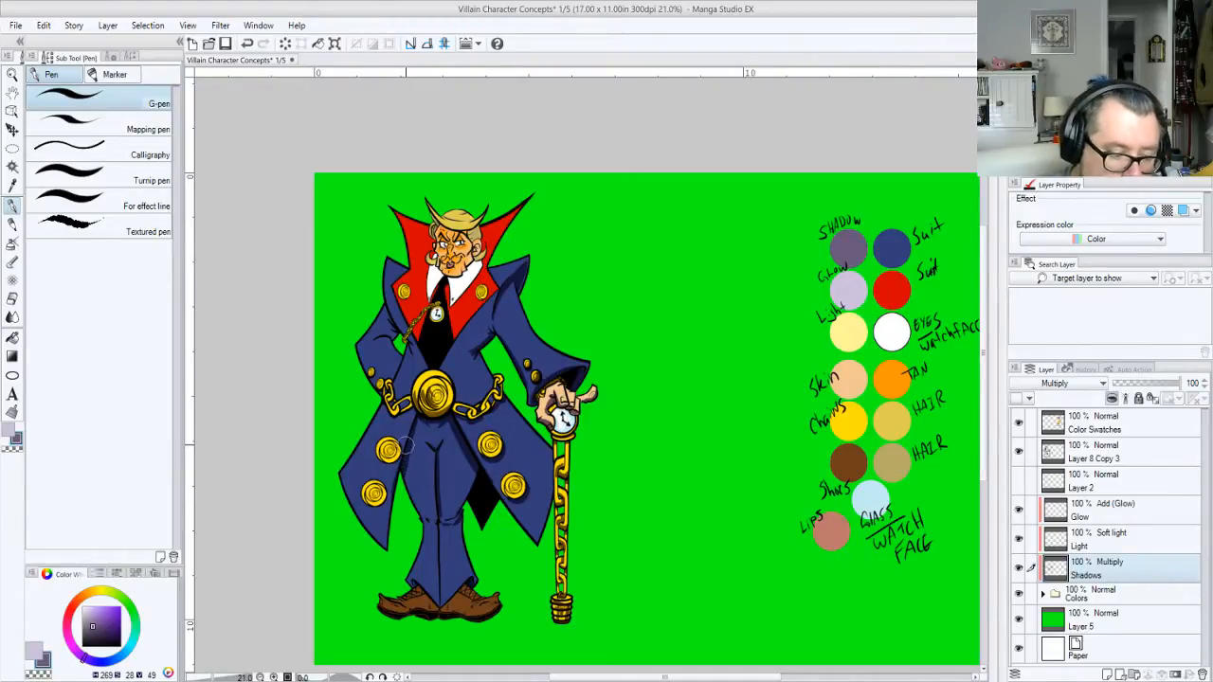
{"action": "key", "text": "c"}
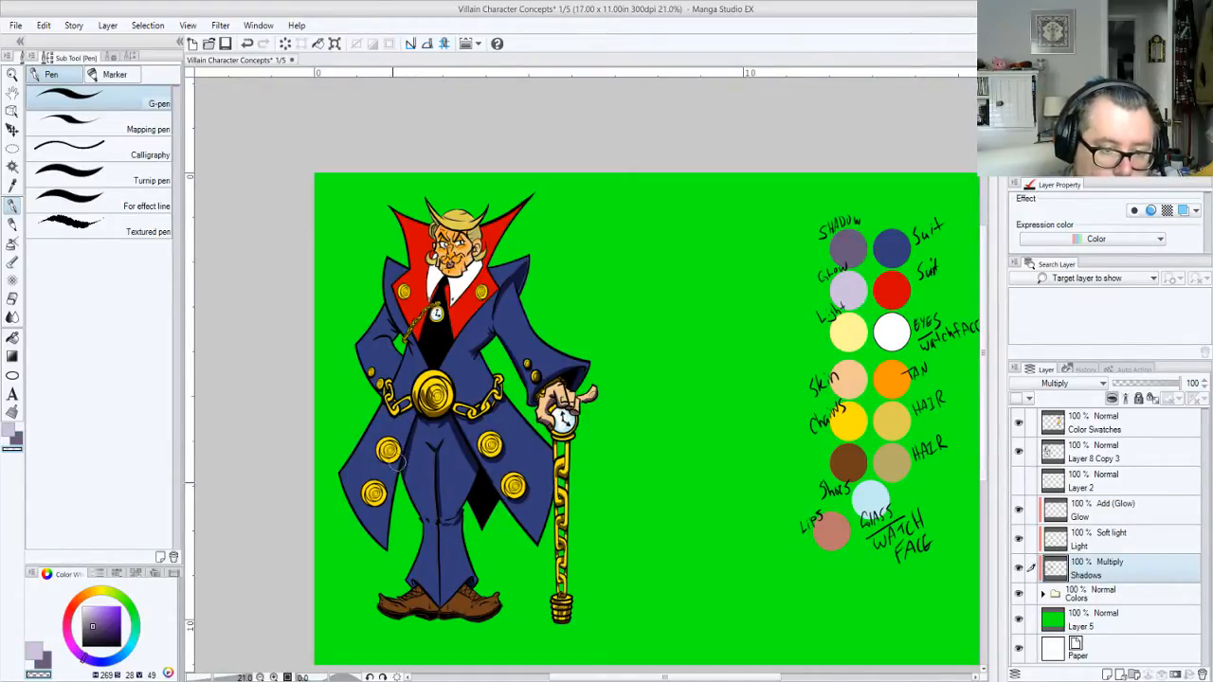
{"action": "key", "text": "c"}
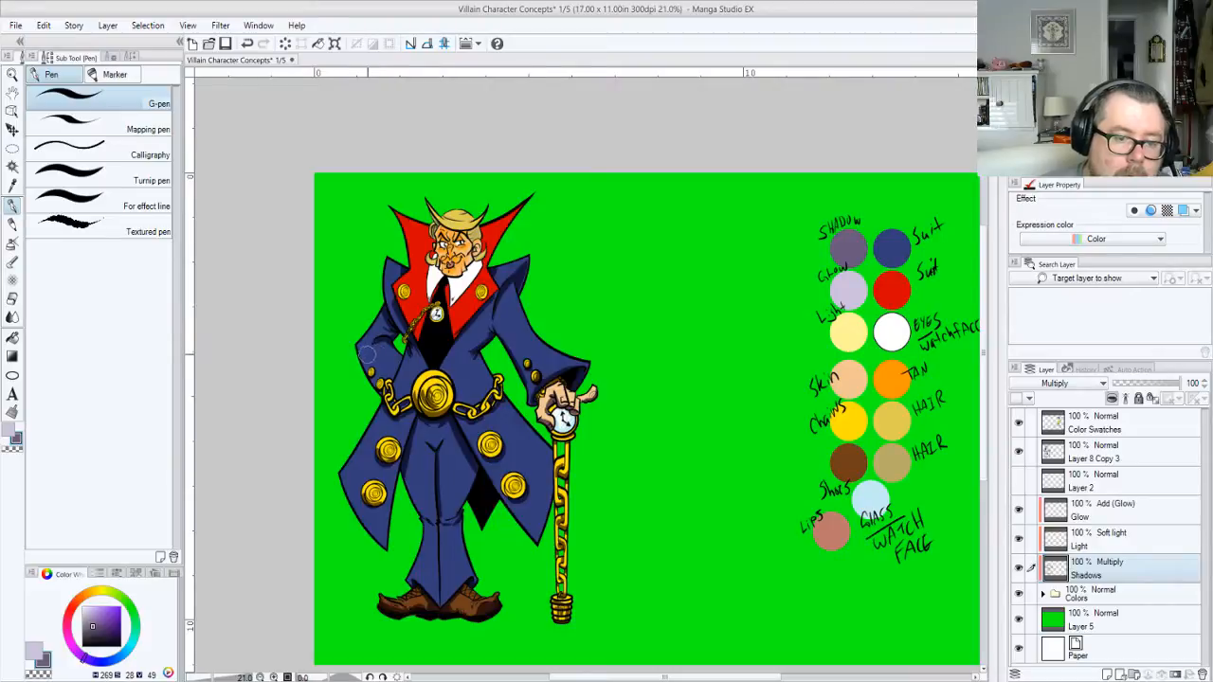
Shade the bent arm's sleeve, the gold coat and lapel buttons, and the shirt collar beneath the chin
{"action": "left_click_drag", "start_coordinate": [358, 343], "coordinate": [376, 385]}
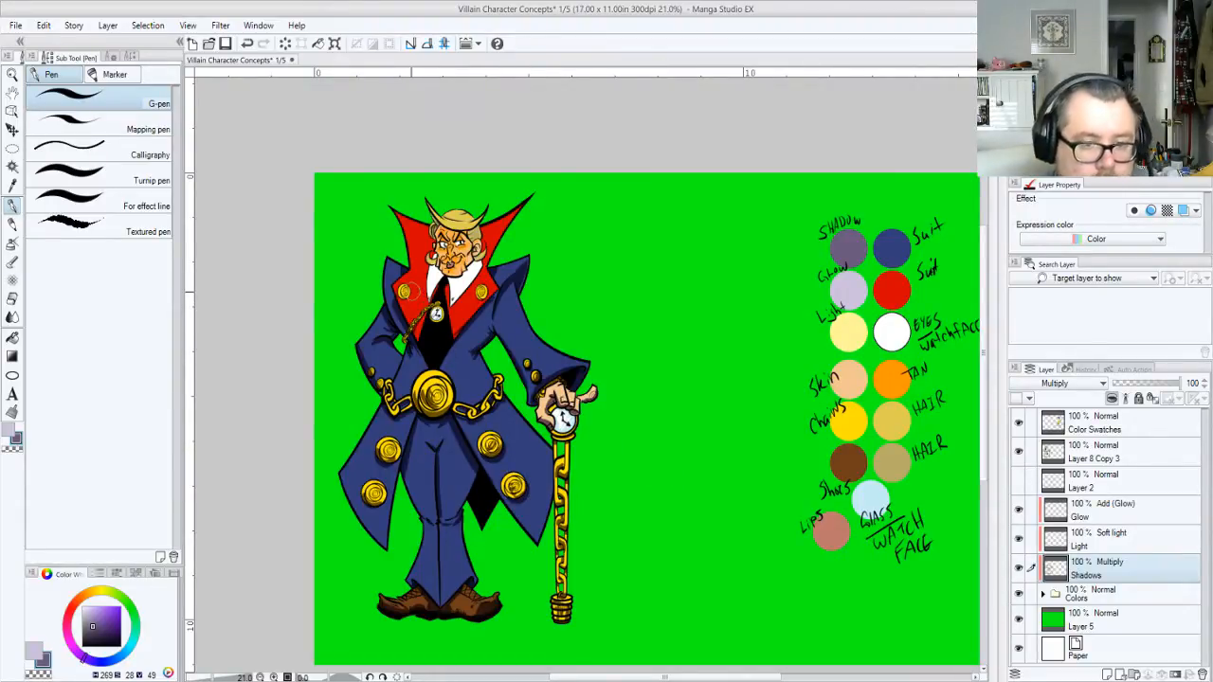
{"action": "left_click", "coordinate": [408, 299], "text": "alt"}
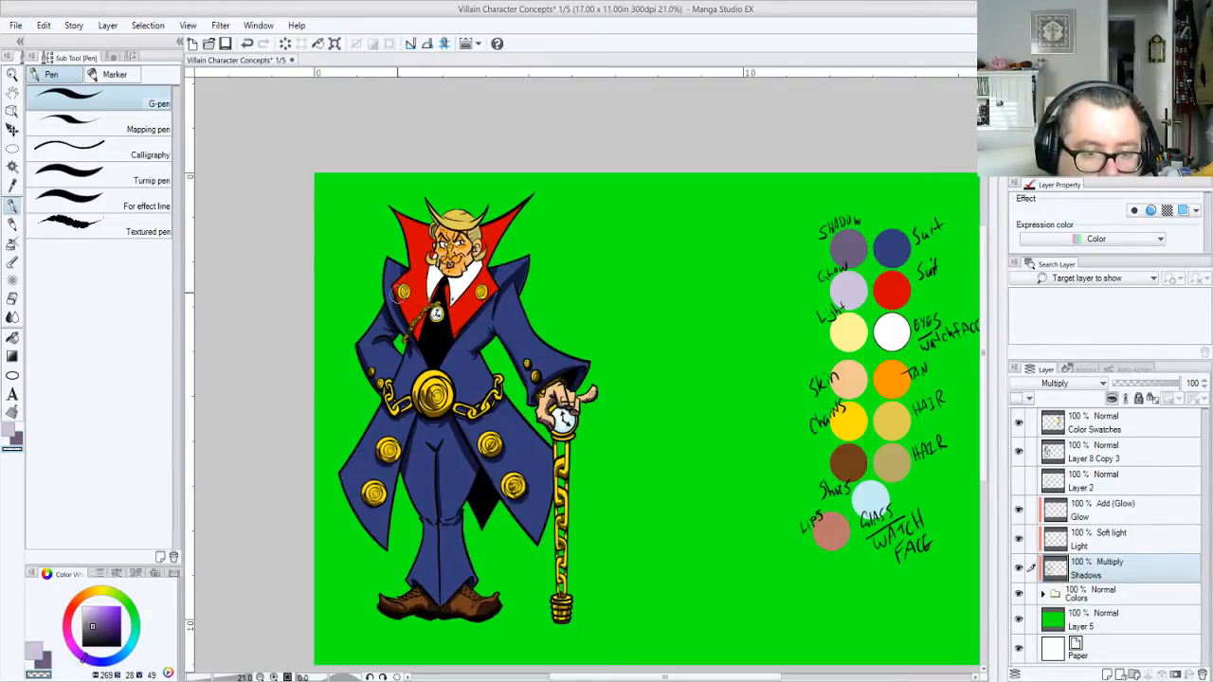
{"action": "key", "text": "c"}
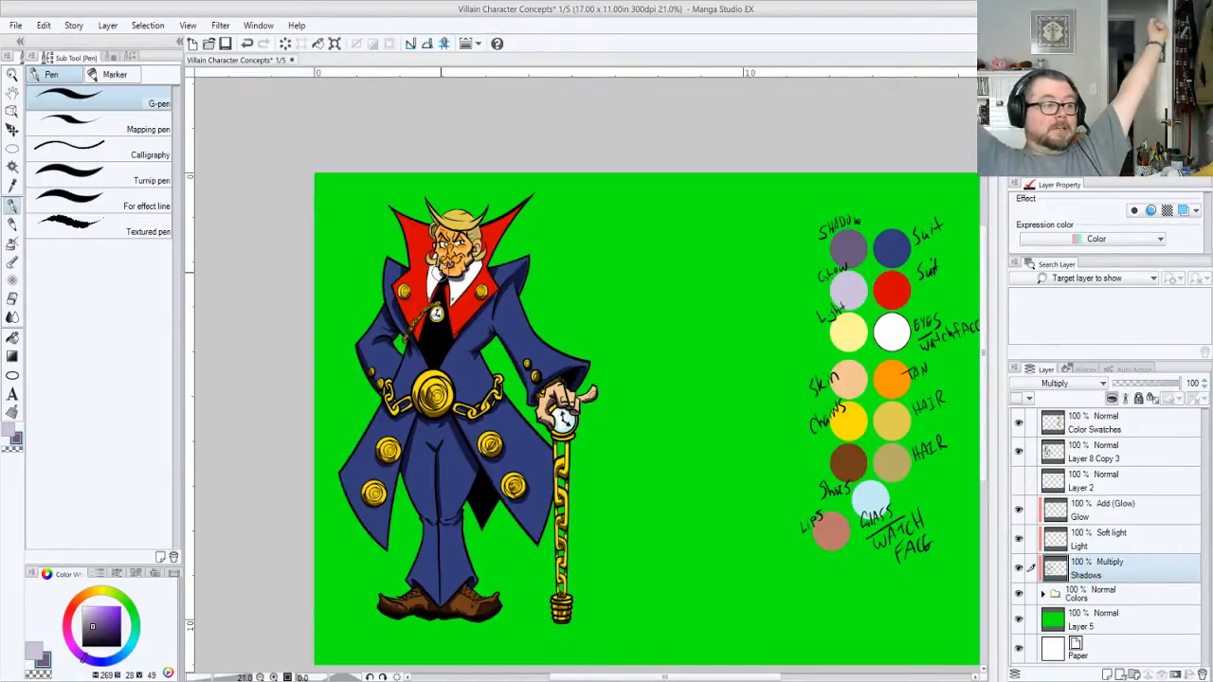
Shade beneath the curled lock beside the villain's jaw and its cast shadow on the white and red collars
{"action": "key", "text": "alt+space"}
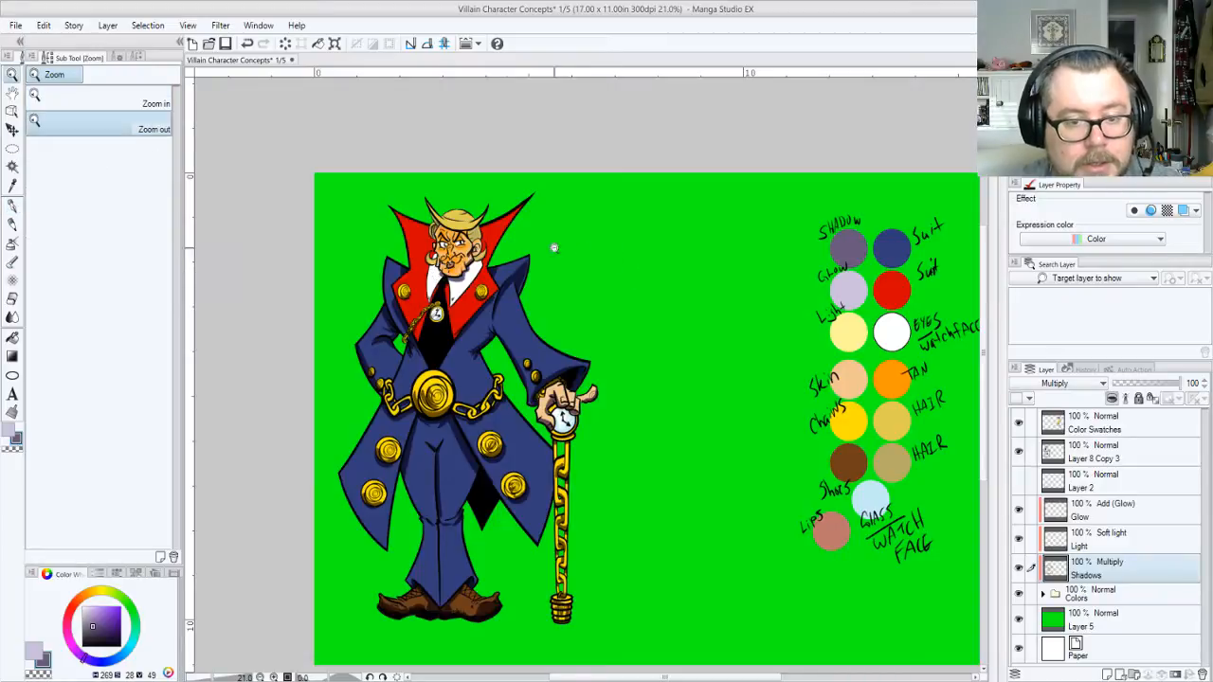
{"action": "left_click", "coordinate": [431, 239]}
{"action": "left_click_drag", "start_coordinate": [465, 252], "coordinate": [507, 309]}
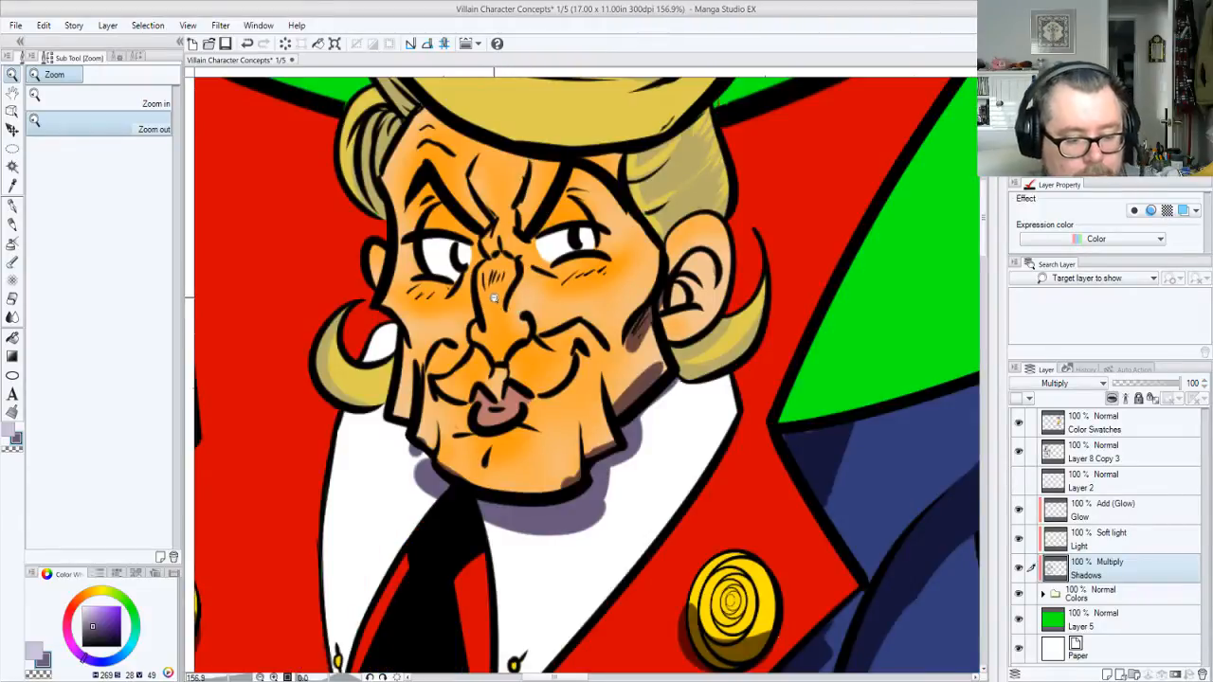
{"action": "key", "text": "p"}
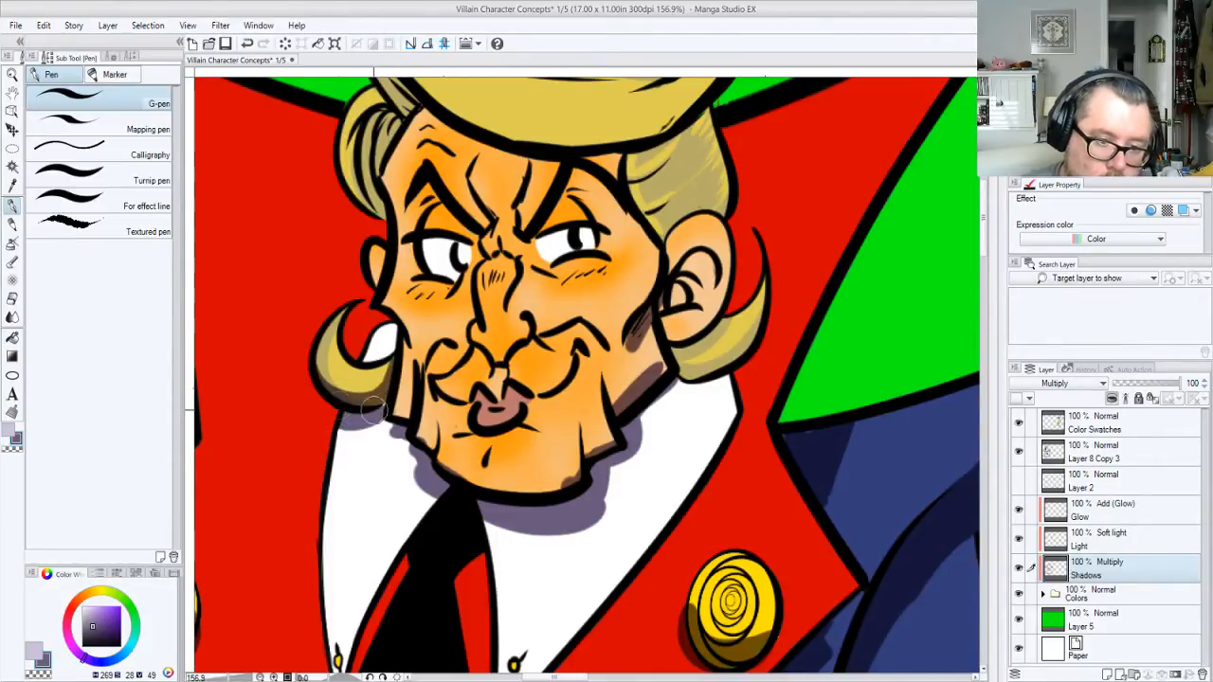
{"action": "mouse_move", "coordinate": [372, 408]}
{"action": "left_mouse_down"}
{"action": "mouse_move", "coordinate": [325, 414]}
{"action": "mouse_move", "coordinate": [328, 438]}
{"action": "mouse_move", "coordinate": [317, 405]}
{"action": "mouse_move", "coordinate": [327, 442]}
{"action": "left_mouse_up"}
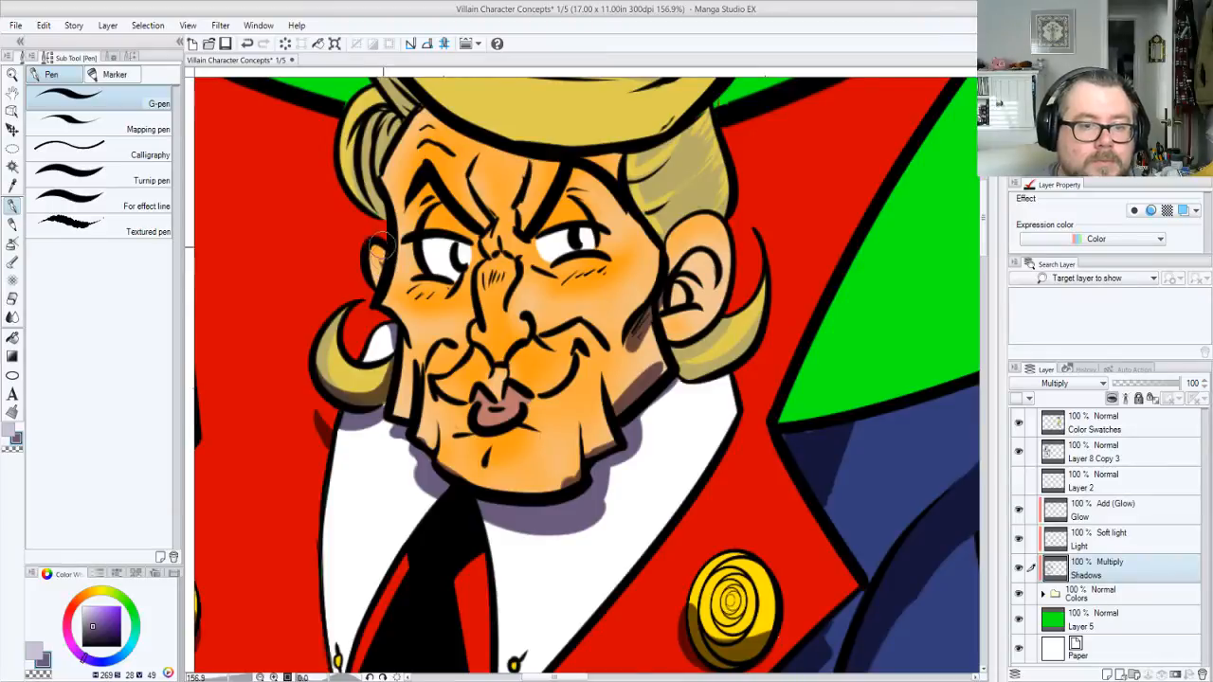
Shade the side hair, the underside of the horn-like fringe and the forehead around the raised eyebrow
{"action": "left_click_drag", "start_coordinate": [393, 128], "coordinate": [383, 218]}
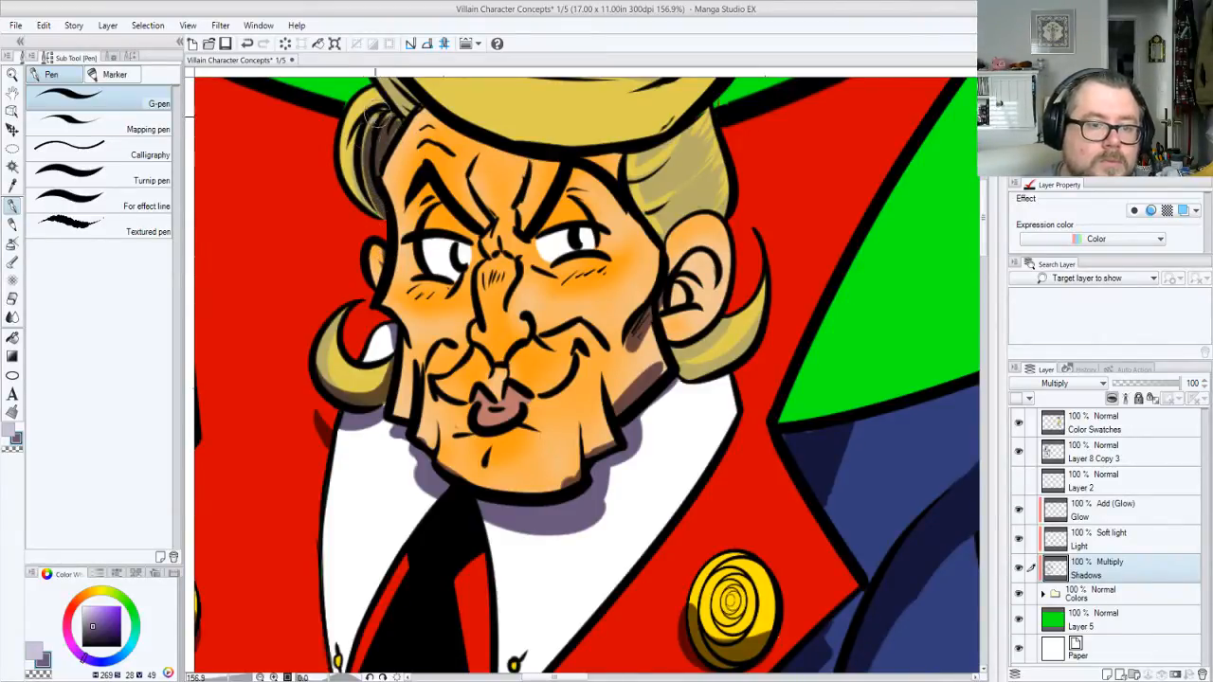
{"action": "mouse_move", "coordinate": [378, 125]}
{"action": "left_mouse_down"}
{"action": "mouse_move", "coordinate": [434, 291]}
{"action": "mouse_move", "coordinate": [395, 244]}
{"action": "mouse_move", "coordinate": [402, 267]}
{"action": "mouse_move", "coordinate": [374, 203]}
{"action": "mouse_move", "coordinate": [433, 304]}
{"action": "mouse_move", "coordinate": [365, 203]}
{"action": "mouse_move", "coordinate": [416, 296]}
{"action": "mouse_move", "coordinate": [430, 313]}
{"action": "mouse_move", "coordinate": [416, 253]}
{"action": "mouse_move", "coordinate": [359, 163]}
{"action": "mouse_move", "coordinate": [432, 270]}
{"action": "mouse_move", "coordinate": [423, 266]}
{"action": "mouse_move", "coordinate": [518, 323]}
{"action": "mouse_move", "coordinate": [441, 282]}
{"action": "mouse_move", "coordinate": [582, 336]}
{"action": "mouse_move", "coordinate": [538, 317]}
{"action": "mouse_move", "coordinate": [575, 341]}
{"action": "mouse_move", "coordinate": [542, 336]}
{"action": "mouse_move", "coordinate": [616, 334]}
{"action": "mouse_move", "coordinate": [539, 334]}
{"action": "mouse_move", "coordinate": [599, 338]}
{"action": "mouse_move", "coordinate": [722, 292]}
{"action": "mouse_move", "coordinate": [643, 329]}
{"action": "mouse_move", "coordinate": [741, 269]}
{"action": "mouse_move", "coordinate": [663, 329]}
{"action": "mouse_move", "coordinate": [757, 255]}
{"action": "mouse_move", "coordinate": [663, 334]}
{"action": "mouse_move", "coordinate": [782, 201]}
{"action": "left_mouse_up"}
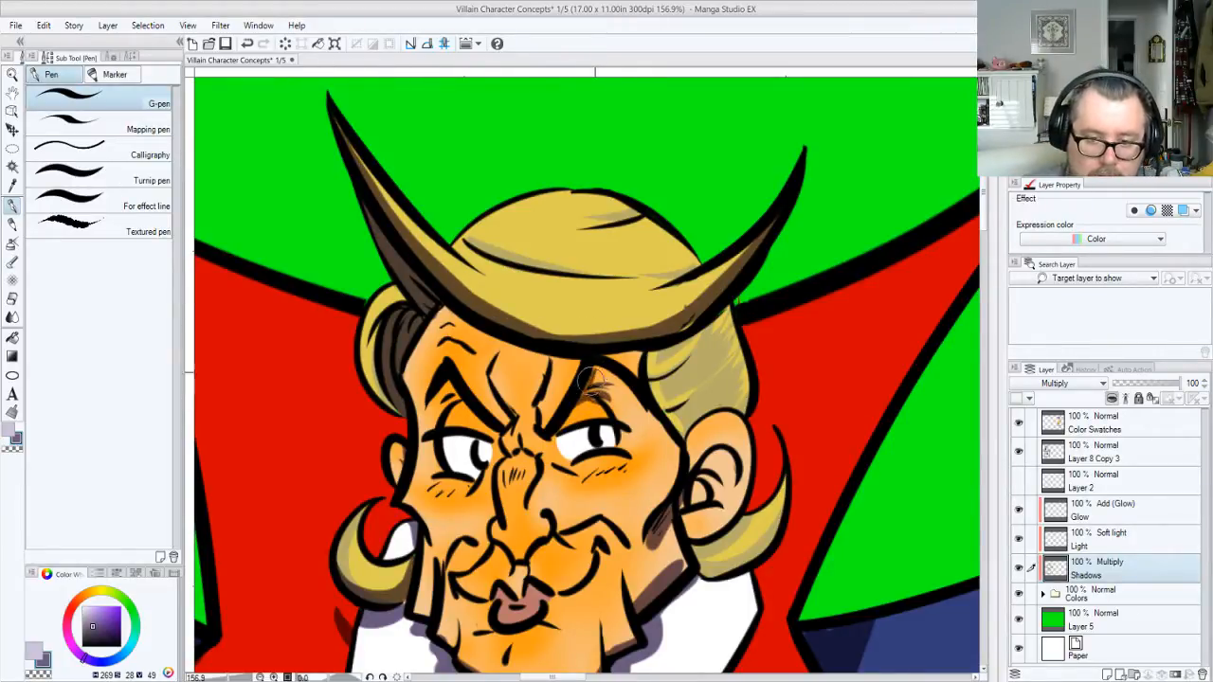
{"action": "left_click_drag", "start_coordinate": [606, 377], "coordinate": [631, 403]}
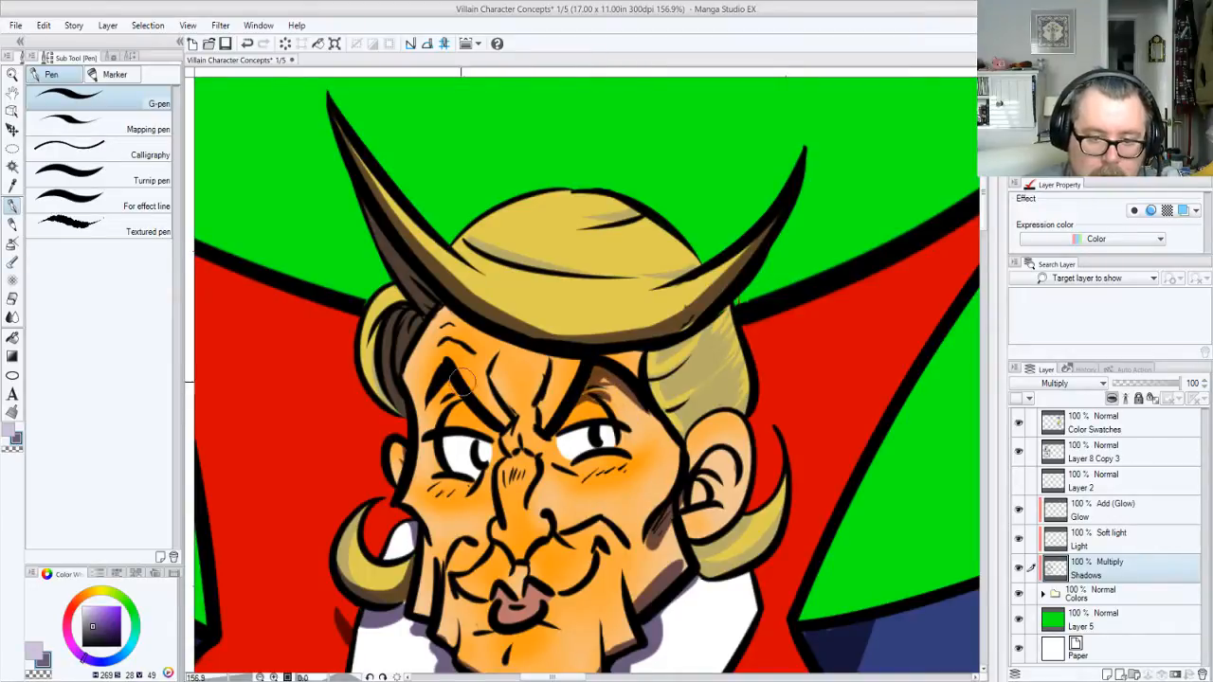
Shade around the eyebrows and eyes, down both sides of the nose, and beneath the nose and cheek crease
{"action": "mouse_move", "coordinate": [447, 381]}
{"action": "left_mouse_down"}
{"action": "mouse_move", "coordinate": [505, 455]}
{"action": "mouse_move", "coordinate": [521, 422]}
{"action": "mouse_move", "coordinate": [525, 496]}
{"action": "mouse_move", "coordinate": [540, 472]}
{"action": "mouse_move", "coordinate": [538, 453]}
{"action": "mouse_move", "coordinate": [528, 518]}
{"action": "mouse_move", "coordinate": [534, 493]}
{"action": "mouse_move", "coordinate": [506, 480]}
{"action": "mouse_move", "coordinate": [528, 467]}
{"action": "mouse_move", "coordinate": [469, 453]}
{"action": "mouse_move", "coordinate": [437, 464]}
{"action": "mouse_move", "coordinate": [433, 441]}
{"action": "mouse_move", "coordinate": [471, 486]}
{"action": "mouse_move", "coordinate": [436, 482]}
{"action": "mouse_move", "coordinate": [488, 474]}
{"action": "mouse_move", "coordinate": [467, 501]}
{"action": "mouse_move", "coordinate": [542, 480]}
{"action": "mouse_move", "coordinate": [558, 463]}
{"action": "mouse_move", "coordinate": [551, 441]}
{"action": "mouse_move", "coordinate": [557, 465]}
{"action": "mouse_move", "coordinate": [592, 480]}
{"action": "mouse_move", "coordinate": [552, 427]}
{"action": "mouse_move", "coordinate": [554, 437]}
{"action": "mouse_move", "coordinate": [587, 393]}
{"action": "left_mouse_up"}
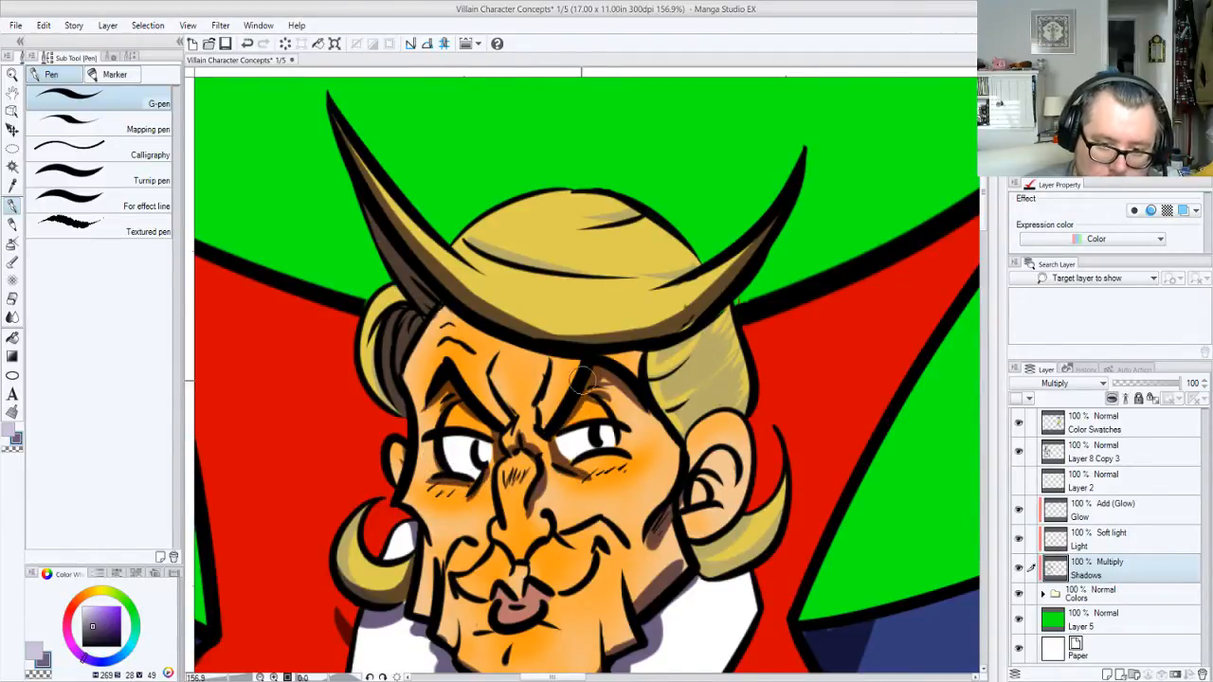
{"action": "mouse_move", "coordinate": [507, 430]}
{"action": "left_mouse_down"}
{"action": "mouse_move", "coordinate": [496, 386]}
{"action": "mouse_move", "coordinate": [548, 406]}
{"action": "mouse_move", "coordinate": [528, 393]}
{"action": "mouse_move", "coordinate": [549, 414]}
{"action": "mouse_move", "coordinate": [545, 430]}
{"action": "mouse_move", "coordinate": [566, 384]}
{"action": "left_mouse_up"}
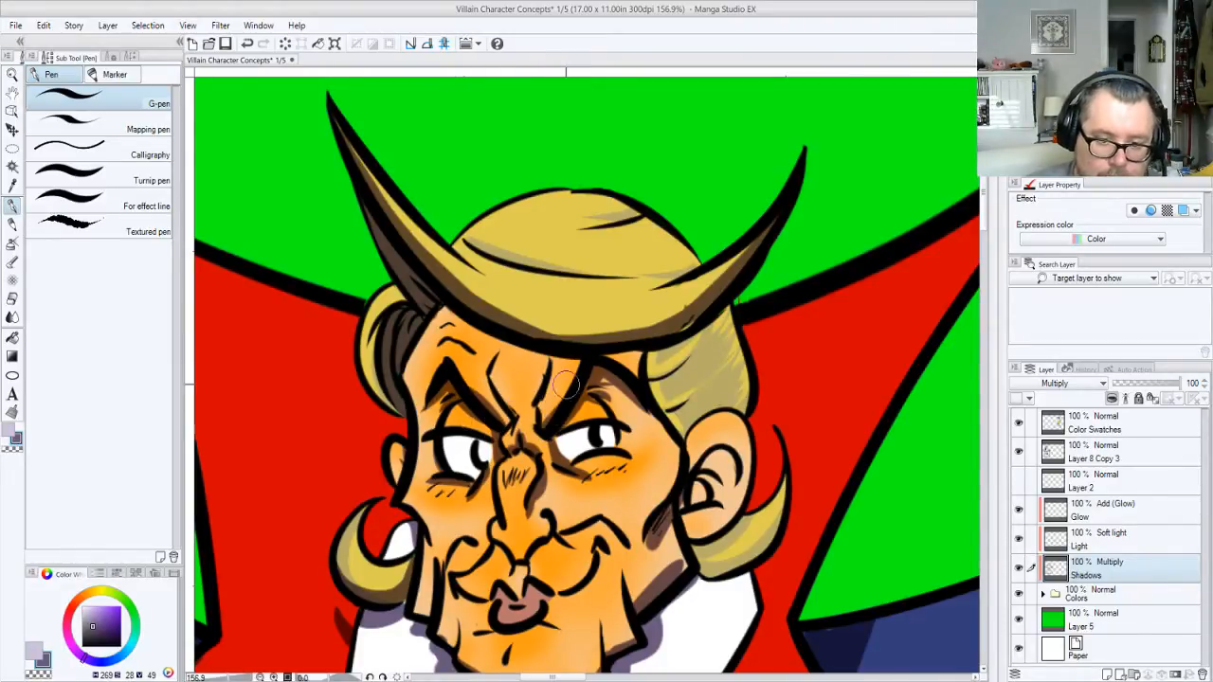
{"action": "mouse_move", "coordinate": [514, 552]}
{"action": "left_mouse_down"}
{"action": "mouse_move", "coordinate": [559, 410]}
{"action": "mouse_move", "coordinate": [593, 391]}
{"action": "mouse_move", "coordinate": [559, 412]}
{"action": "left_mouse_up"}
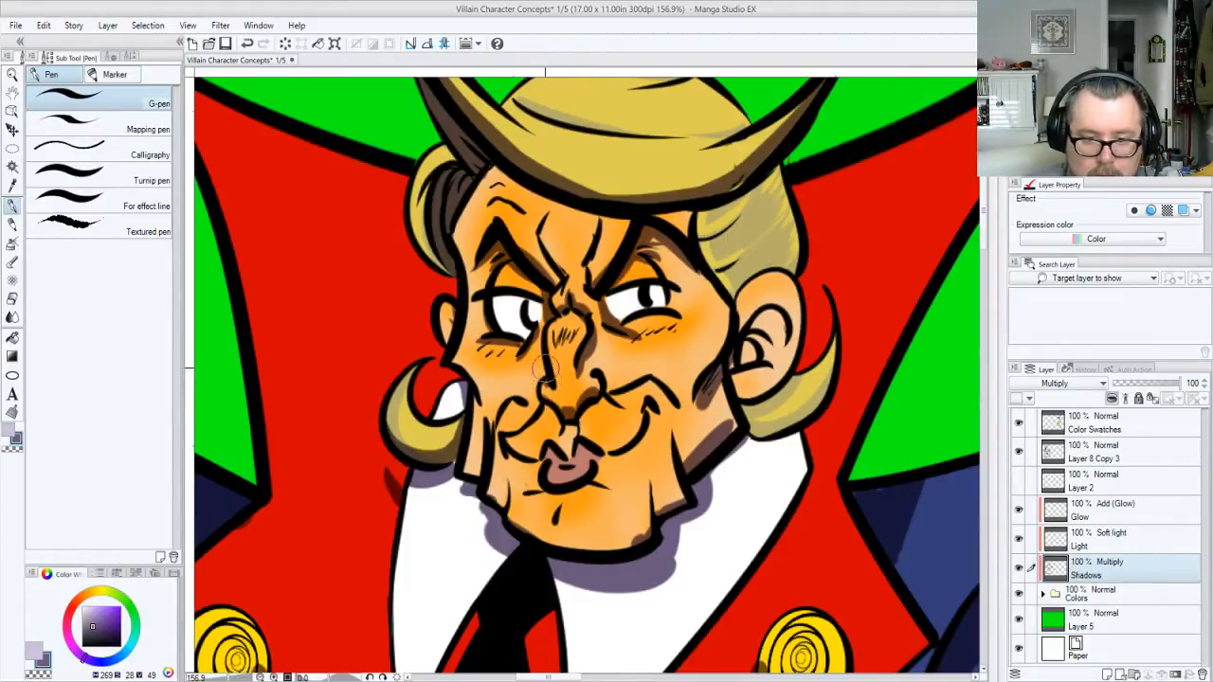
{"action": "mouse_move", "coordinate": [546, 370]}
{"action": "left_mouse_down"}
{"action": "mouse_move", "coordinate": [545, 335]}
{"action": "mouse_move", "coordinate": [540, 346]}
{"action": "mouse_move", "coordinate": [545, 355]}
{"action": "mouse_move", "coordinate": [549, 329]}
{"action": "mouse_move", "coordinate": [555, 379]}
{"action": "left_mouse_up"}
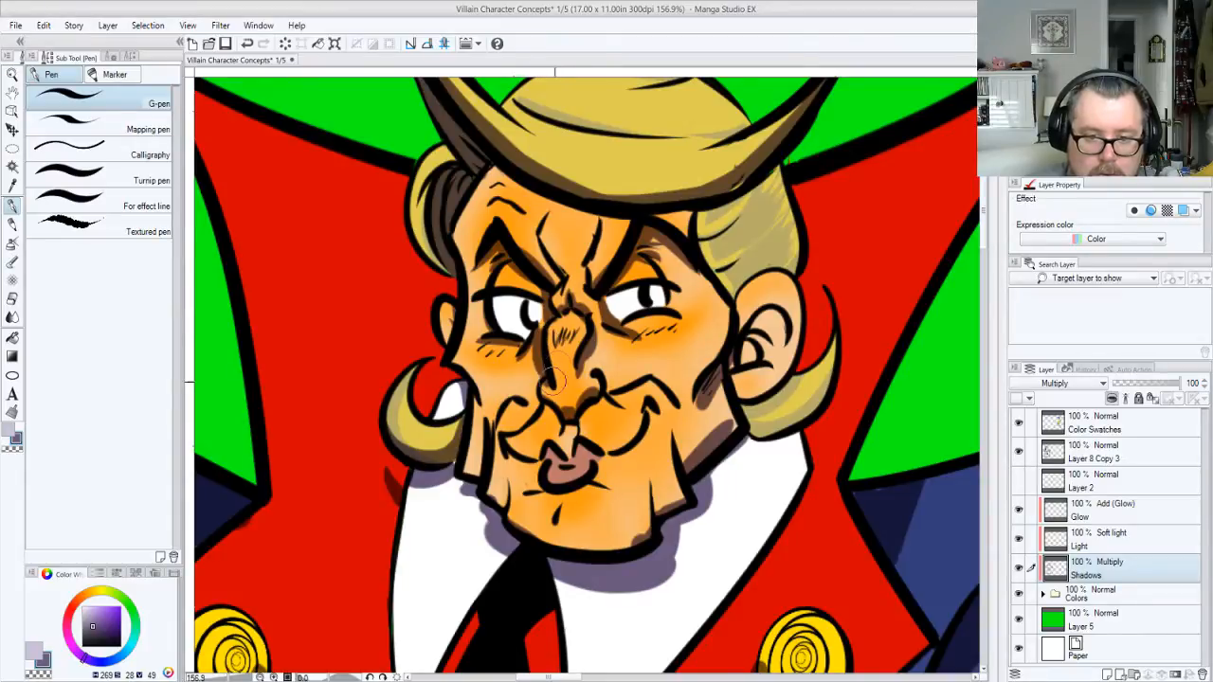
{"action": "mouse_move", "coordinate": [553, 328]}
{"action": "left_mouse_down"}
{"action": "mouse_move", "coordinate": [541, 365]}
{"action": "mouse_move", "coordinate": [582, 379]}
{"action": "mouse_move", "coordinate": [573, 344]}
{"action": "left_mouse_up"}
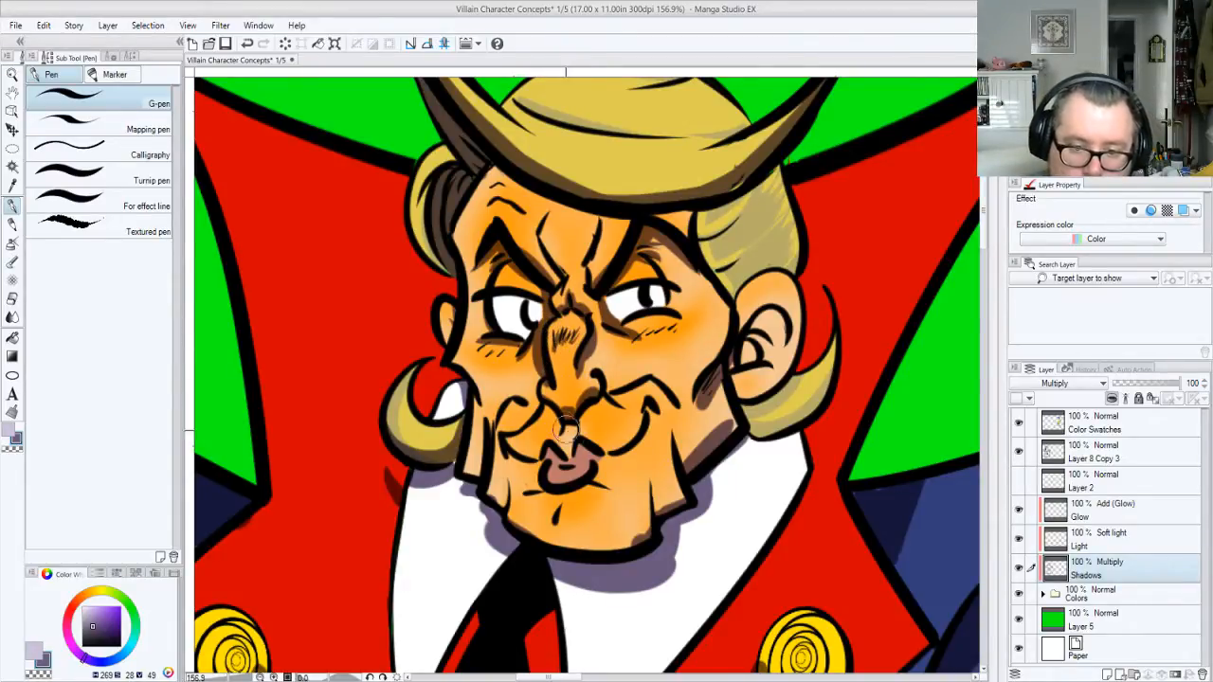
{"action": "mouse_move", "coordinate": [566, 430]}
{"action": "left_mouse_down"}
{"action": "mouse_move", "coordinate": [607, 403]}
{"action": "mouse_move", "coordinate": [600, 375]}
{"action": "mouse_move", "coordinate": [593, 407]}
{"action": "mouse_move", "coordinate": [583, 396]}
{"action": "mouse_move", "coordinate": [542, 409]}
{"action": "mouse_move", "coordinate": [652, 404]}
{"action": "mouse_move", "coordinate": [645, 386]}
{"action": "mouse_move", "coordinate": [616, 391]}
{"action": "mouse_move", "coordinate": [654, 383]}
{"action": "mouse_move", "coordinate": [616, 394]}
{"action": "mouse_move", "coordinate": [543, 383]}
{"action": "mouse_move", "coordinate": [513, 411]}
{"action": "mouse_move", "coordinate": [515, 394]}
{"action": "mouse_move", "coordinate": [493, 446]}
{"action": "left_mouse_up"}
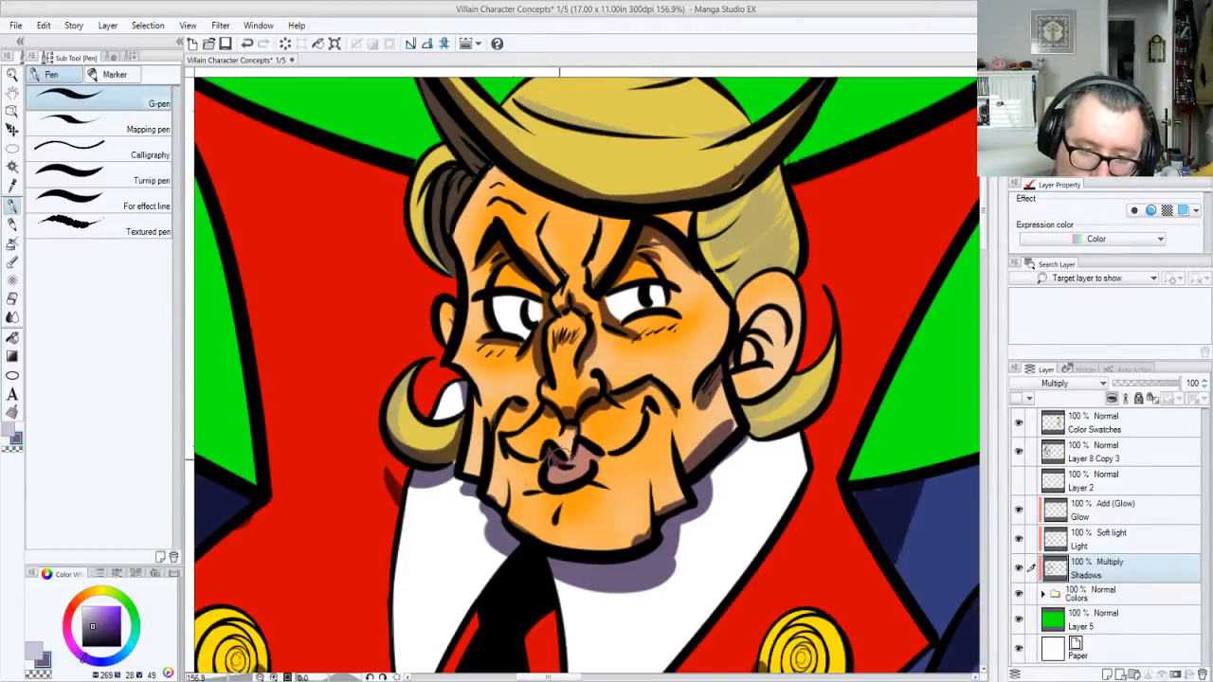
Shade the upper lip, the chin and jaw underside, and the inside and edges of both ears
{"action": "mouse_move", "coordinate": [559, 459]}
{"action": "left_mouse_down"}
{"action": "mouse_move", "coordinate": [594, 452]}
{"action": "mouse_move", "coordinate": [558, 488]}
{"action": "mouse_move", "coordinate": [546, 483]}
{"action": "mouse_move", "coordinate": [586, 485]}
{"action": "left_mouse_up"}
{"action": "mouse_move", "coordinate": [513, 515]}
{"action": "left_mouse_down"}
{"action": "mouse_move", "coordinate": [603, 523]}
{"action": "mouse_move", "coordinate": [509, 517]}
{"action": "mouse_move", "coordinate": [547, 538]}
{"action": "mouse_move", "coordinate": [620, 537]}
{"action": "mouse_move", "coordinate": [602, 545]}
{"action": "mouse_move", "coordinate": [642, 523]}
{"action": "mouse_move", "coordinate": [648, 541]}
{"action": "mouse_move", "coordinate": [636, 543]}
{"action": "mouse_move", "coordinate": [655, 503]}
{"action": "mouse_move", "coordinate": [635, 538]}
{"action": "mouse_move", "coordinate": [655, 474]}
{"action": "mouse_move", "coordinate": [653, 516]}
{"action": "mouse_move", "coordinate": [655, 473]}
{"action": "mouse_move", "coordinate": [651, 503]}
{"action": "mouse_move", "coordinate": [658, 510]}
{"action": "mouse_move", "coordinate": [653, 480]}
{"action": "mouse_move", "coordinate": [655, 505]}
{"action": "mouse_move", "coordinate": [660, 477]}
{"action": "mouse_move", "coordinate": [665, 494]}
{"action": "mouse_move", "coordinate": [653, 451]}
{"action": "mouse_move", "coordinate": [665, 505]}
{"action": "mouse_move", "coordinate": [677, 500]}
{"action": "mouse_move", "coordinate": [669, 474]}
{"action": "mouse_move", "coordinate": [714, 430]}
{"action": "mouse_move", "coordinate": [719, 377]}
{"action": "mouse_move", "coordinate": [734, 424]}
{"action": "mouse_move", "coordinate": [726, 360]}
{"action": "mouse_move", "coordinate": [762, 325]}
{"action": "mouse_move", "coordinate": [745, 347]}
{"action": "mouse_move", "coordinate": [778, 330]}
{"action": "mouse_move", "coordinate": [750, 338]}
{"action": "mouse_move", "coordinate": [769, 315]}
{"action": "mouse_move", "coordinate": [777, 327]}
{"action": "mouse_move", "coordinate": [746, 337]}
{"action": "mouse_move", "coordinate": [764, 354]}
{"action": "mouse_move", "coordinate": [736, 392]}
{"action": "mouse_move", "coordinate": [786, 361]}
{"action": "mouse_move", "coordinate": [766, 373]}
{"action": "mouse_move", "coordinate": [788, 352]}
{"action": "mouse_move", "coordinate": [793, 318]}
{"action": "mouse_move", "coordinate": [775, 326]}
{"action": "mouse_move", "coordinate": [742, 300]}
{"action": "mouse_move", "coordinate": [778, 332]}
{"action": "mouse_move", "coordinate": [740, 313]}
{"action": "mouse_move", "coordinate": [764, 304]}
{"action": "mouse_move", "coordinate": [744, 328]}
{"action": "mouse_move", "coordinate": [738, 308]}
{"action": "mouse_move", "coordinate": [754, 299]}
{"action": "mouse_move", "coordinate": [747, 314]}
{"action": "mouse_move", "coordinate": [780, 308]}
{"action": "mouse_move", "coordinate": [781, 337]}
{"action": "left_mouse_up"}
{"action": "key", "text": "ctrl+z"}
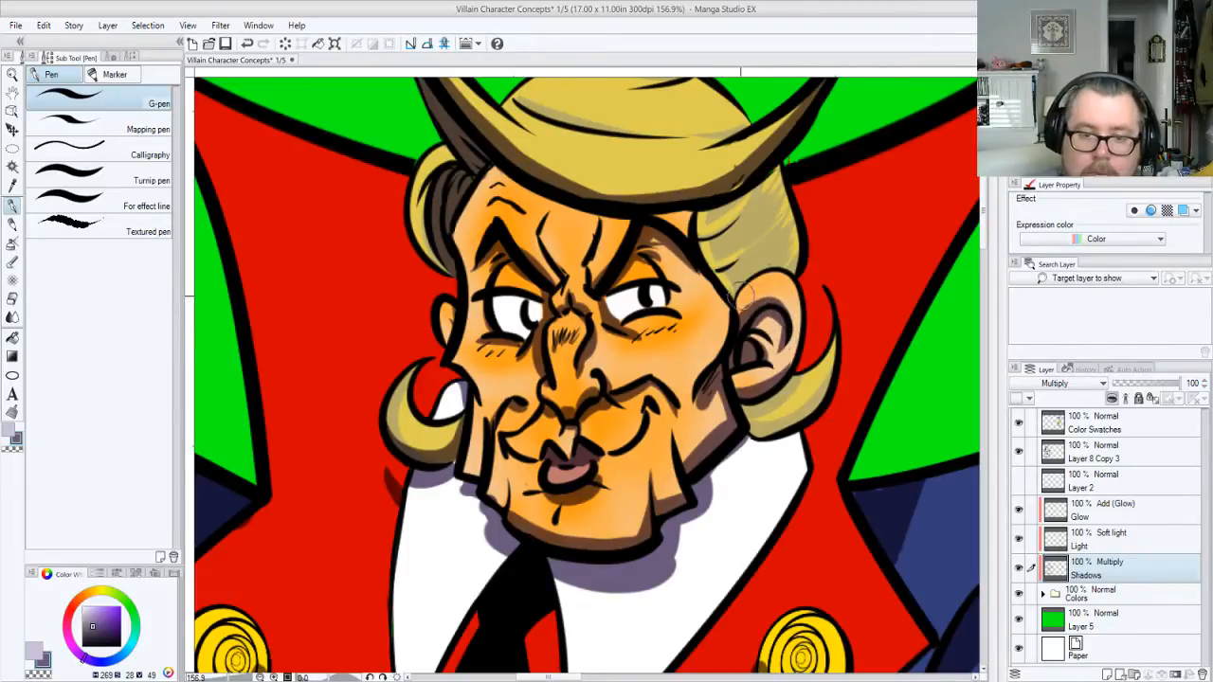
{"action": "left_click_drag", "start_coordinate": [453, 327], "coordinate": [448, 340]}
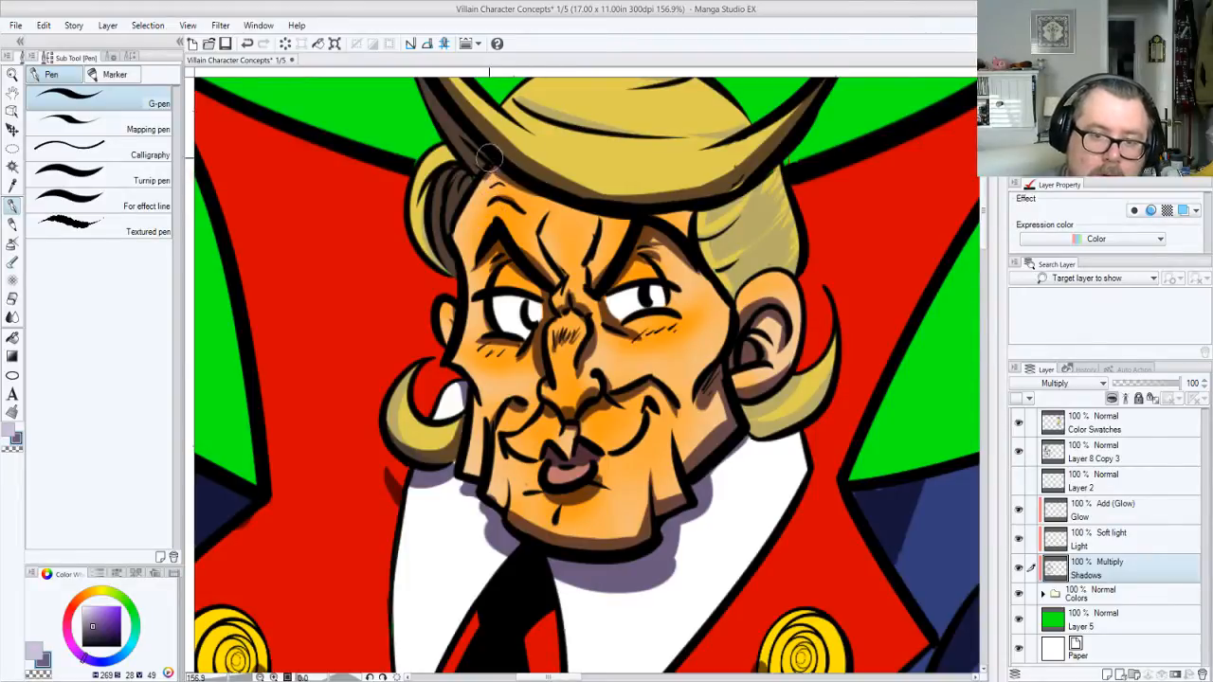
Deepen the shadow beneath the horn-like fringe and shade the slicked side hair and lower lock around the ear
{"action": "mouse_move", "coordinate": [489, 156]}
{"action": "left_mouse_down"}
{"action": "mouse_move", "coordinate": [546, 197]}
{"action": "mouse_move", "coordinate": [557, 173]}
{"action": "mouse_move", "coordinate": [524, 188]}
{"action": "mouse_move", "coordinate": [490, 162]}
{"action": "mouse_move", "coordinate": [461, 203]}
{"action": "mouse_move", "coordinate": [489, 169]}
{"action": "mouse_move", "coordinate": [466, 199]}
{"action": "mouse_move", "coordinate": [493, 169]}
{"action": "mouse_move", "coordinate": [465, 195]}
{"action": "mouse_move", "coordinate": [499, 170]}
{"action": "mouse_move", "coordinate": [619, 207]}
{"action": "mouse_move", "coordinate": [681, 196]}
{"action": "mouse_move", "coordinate": [659, 214]}
{"action": "mouse_move", "coordinate": [625, 204]}
{"action": "mouse_move", "coordinate": [736, 183]}
{"action": "left_mouse_up"}
{"action": "mouse_move", "coordinate": [641, 210]}
{"action": "left_mouse_down"}
{"action": "mouse_move", "coordinate": [751, 190]}
{"action": "mouse_move", "coordinate": [768, 146]}
{"action": "left_mouse_up"}
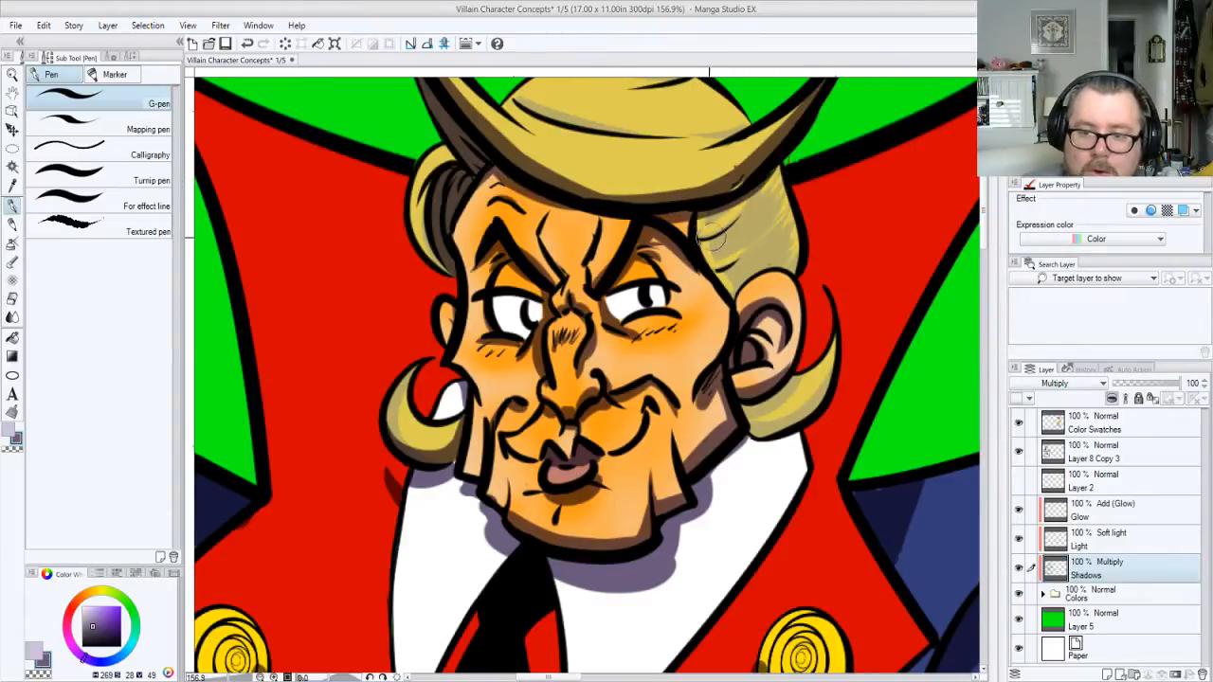
{"action": "mouse_move", "coordinate": [691, 239]}
{"action": "left_mouse_down"}
{"action": "mouse_move", "coordinate": [749, 203]}
{"action": "mouse_move", "coordinate": [719, 261]}
{"action": "mouse_move", "coordinate": [764, 262]}
{"action": "left_mouse_up"}
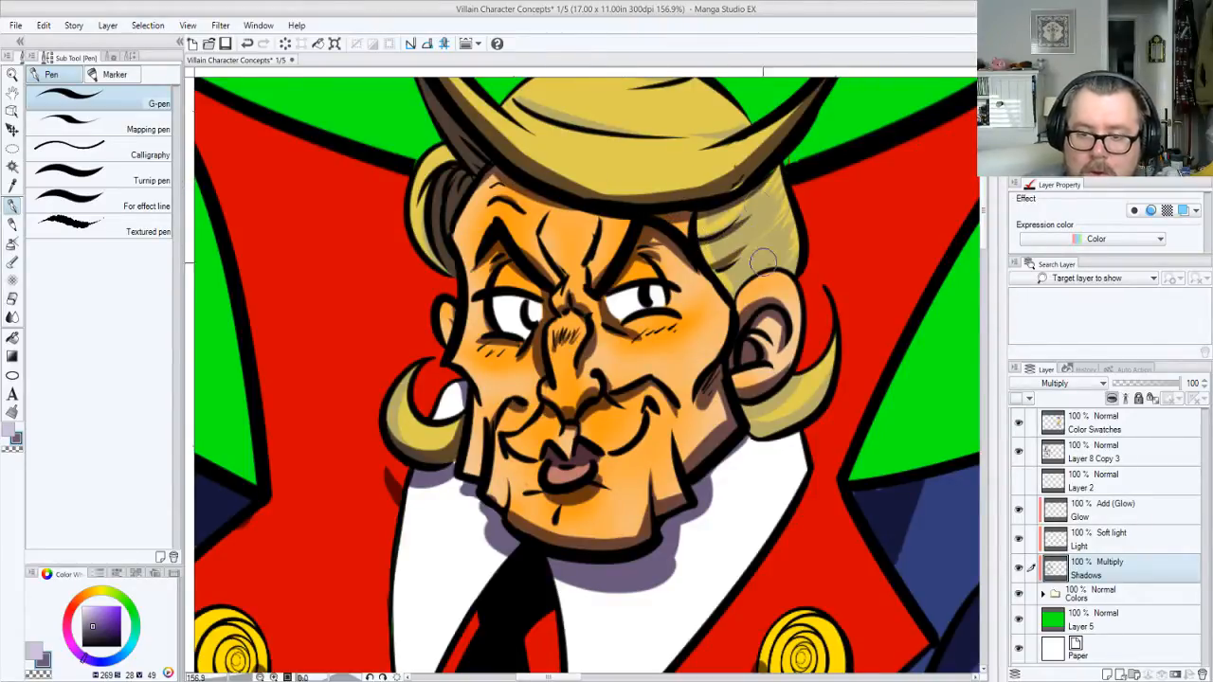
{"action": "mouse_move", "coordinate": [744, 308]}
{"action": "left_mouse_down"}
{"action": "mouse_move", "coordinate": [742, 284]}
{"action": "mouse_move", "coordinate": [795, 249]}
{"action": "mouse_move", "coordinate": [793, 267]}
{"action": "left_mouse_up"}
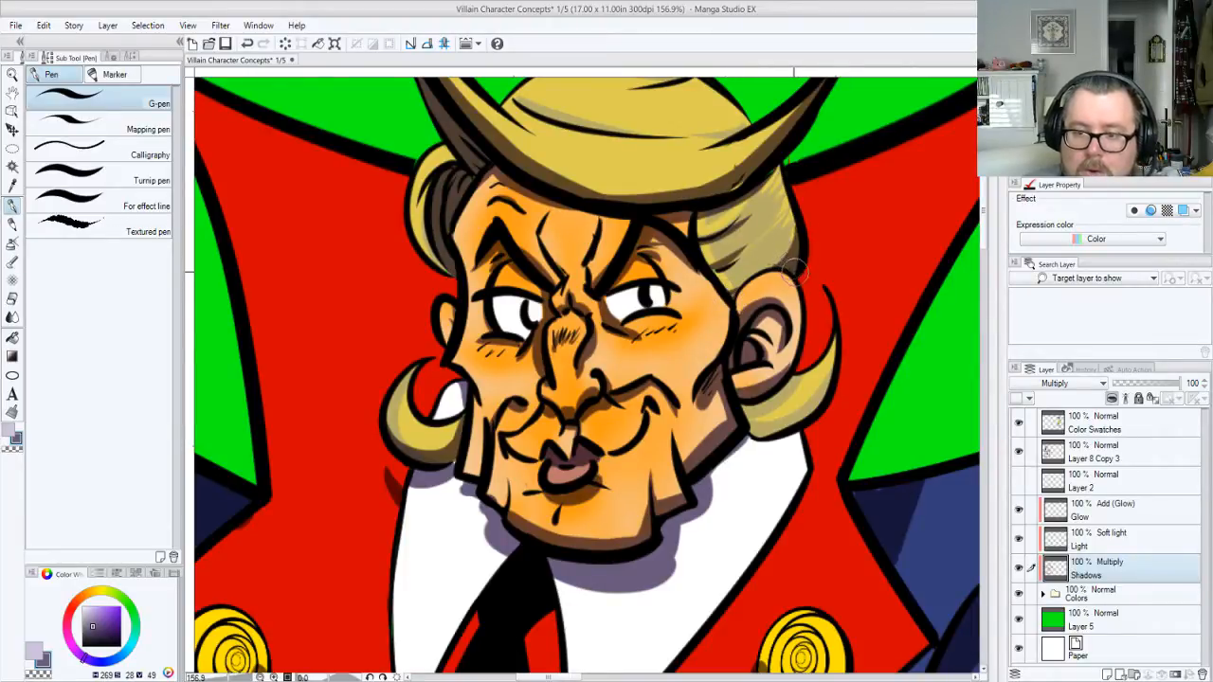
{"action": "left_click_drag", "start_coordinate": [753, 403], "coordinate": [802, 365]}
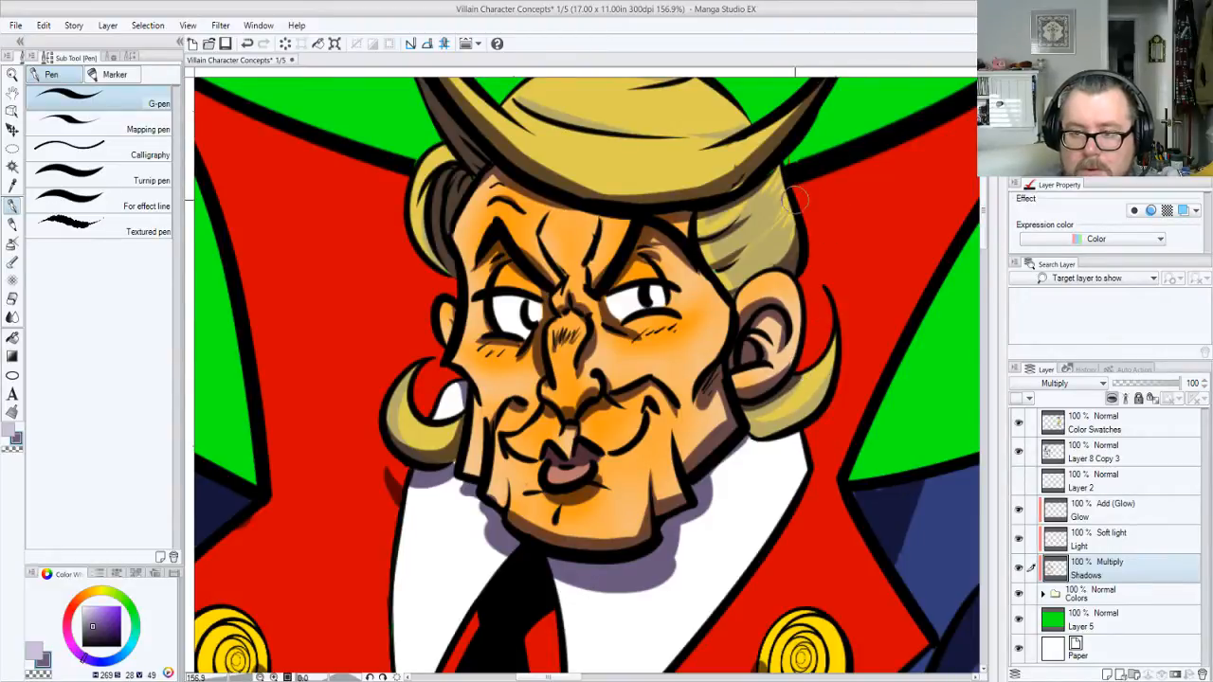
Paint the cast shadows behind the ear and curled lock on the red and white collars, redoing the lock's outer shadow until it fits closely
{"action": "left_click_drag", "start_coordinate": [808, 280], "coordinate": [801, 365]}
{"action": "mouse_move", "coordinate": [738, 436]}
{"action": "left_mouse_down"}
{"action": "mouse_move", "coordinate": [749, 441]}
{"action": "mouse_move", "coordinate": [836, 374]}
{"action": "left_mouse_up"}
{"action": "left_click_drag", "start_coordinate": [797, 435], "coordinate": [872, 339]}
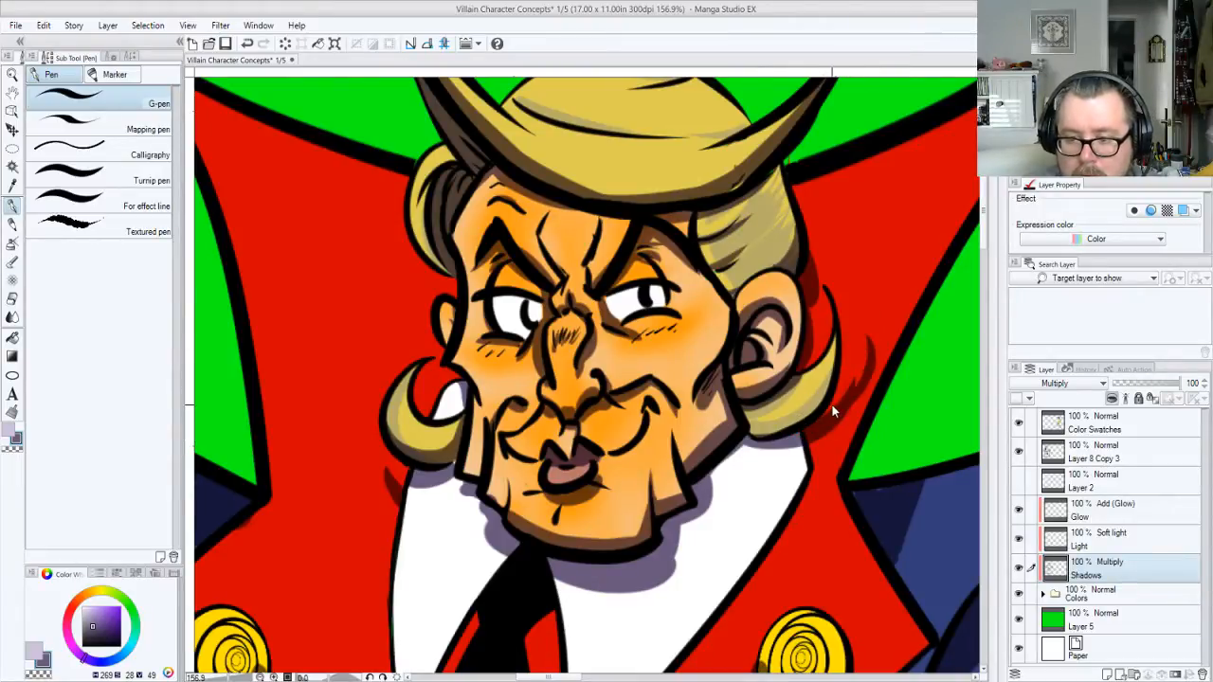
{"action": "key", "text": "ctrl+z"}
{"action": "left_click_drag", "start_coordinate": [806, 431], "coordinate": [871, 333]}
{"action": "key", "text": "ctrl+z"}
{"action": "left_click_drag", "start_coordinate": [807, 431], "coordinate": [864, 329]}
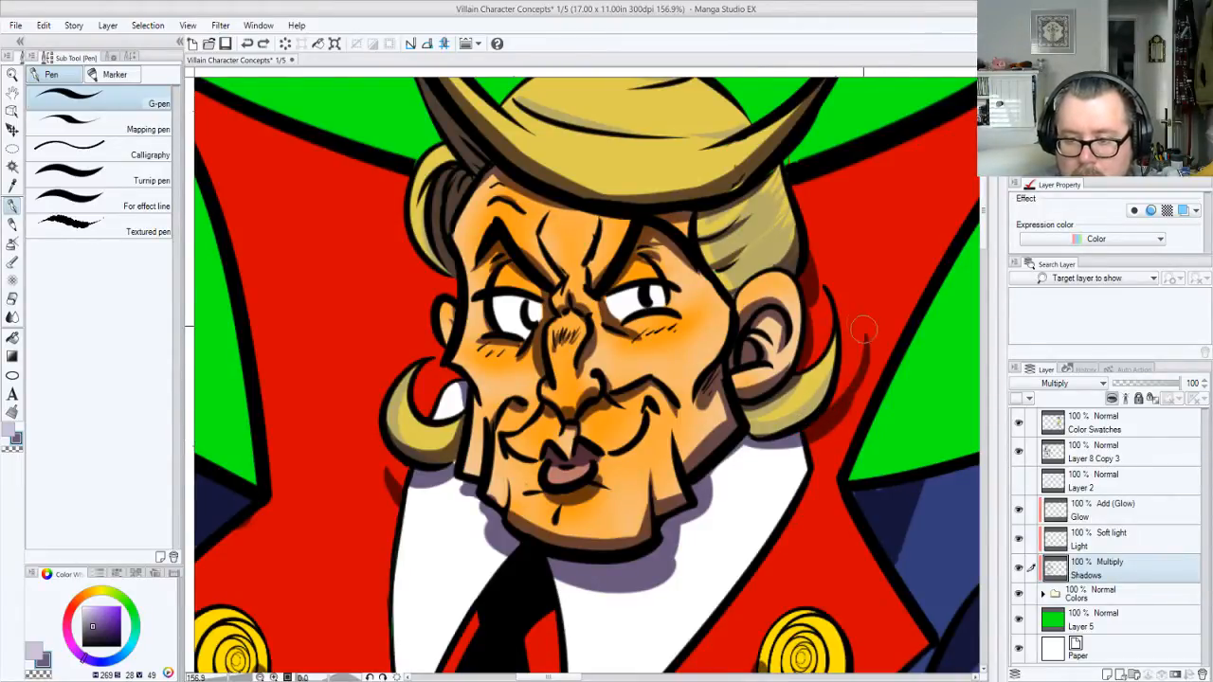
{"action": "key", "text": "ctrl+z"}
{"action": "left_click_drag", "start_coordinate": [804, 433], "coordinate": [859, 330]}
{"action": "key", "text": "ctrl+z"}
{"action": "mouse_move", "coordinate": [808, 428]}
{"action": "left_mouse_down"}
{"action": "mouse_move", "coordinate": [847, 383]}
{"action": "mouse_move", "coordinate": [840, 337]}
{"action": "left_mouse_up"}
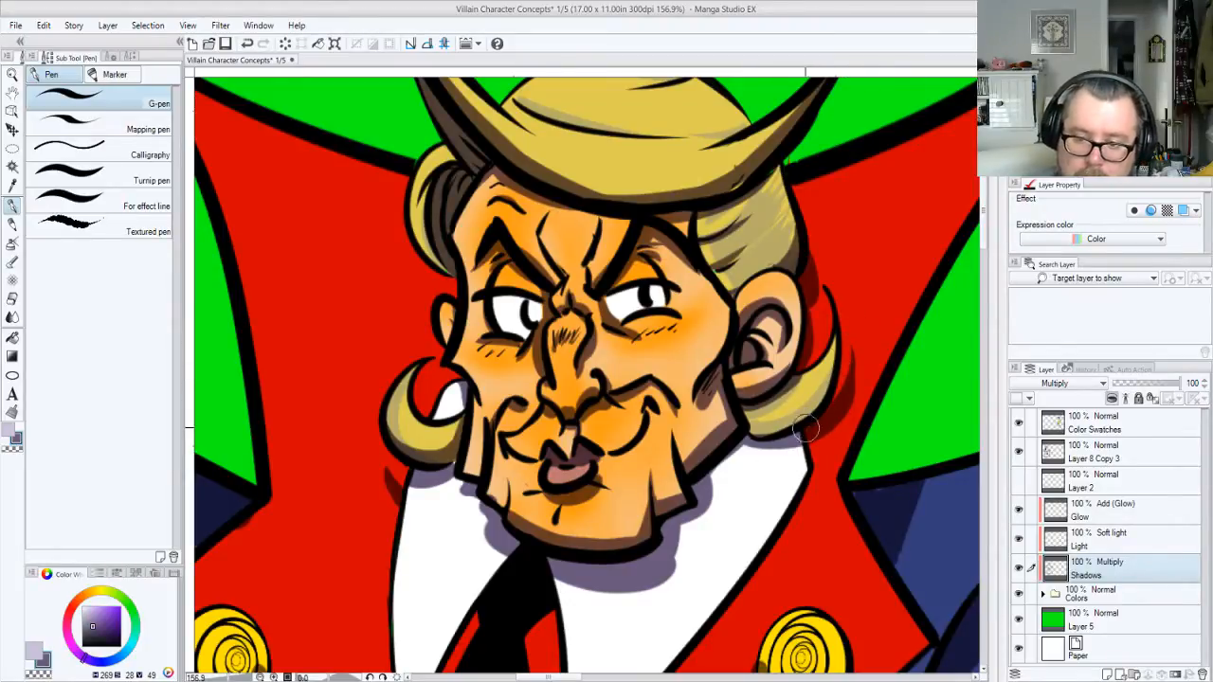
Paint a narrow cast shadow on the red lapels along the edges of the white shirt collar
{"action": "left_click_drag", "start_coordinate": [803, 468], "coordinate": [817, 363]}
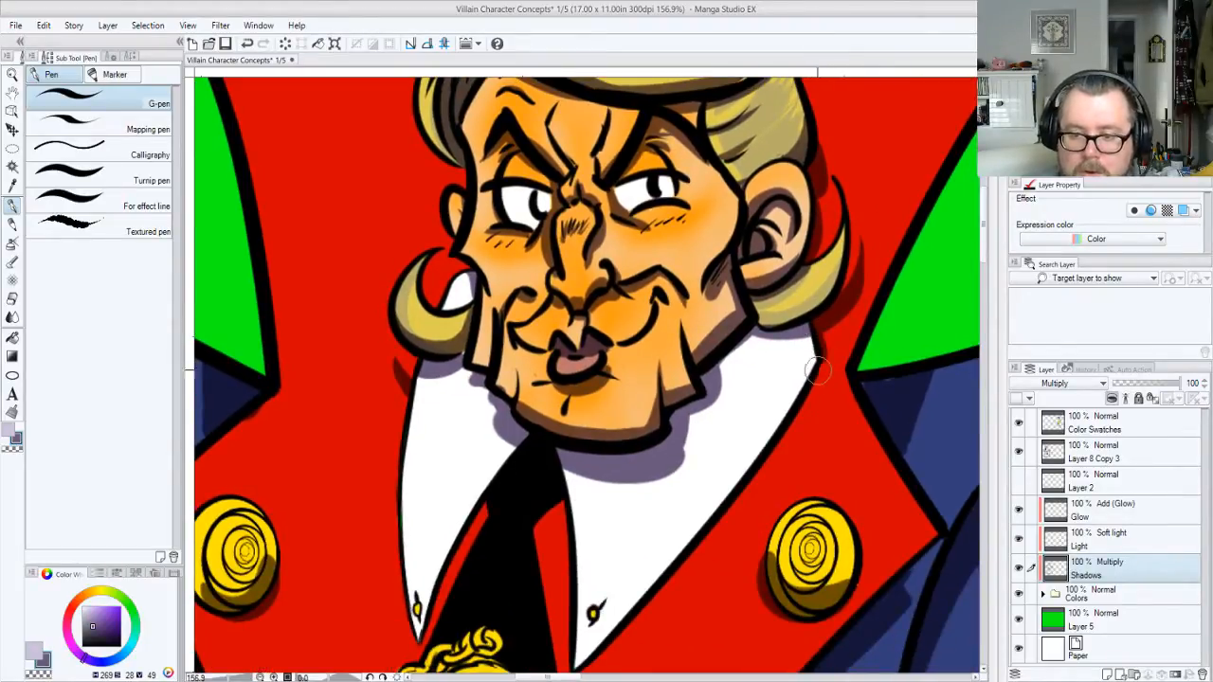
{"action": "mouse_move", "coordinate": [707, 531]}
{"action": "left_mouse_down"}
{"action": "mouse_move", "coordinate": [831, 360]}
{"action": "mouse_move", "coordinate": [821, 349]}
{"action": "mouse_move", "coordinate": [787, 414]}
{"action": "left_mouse_up"}
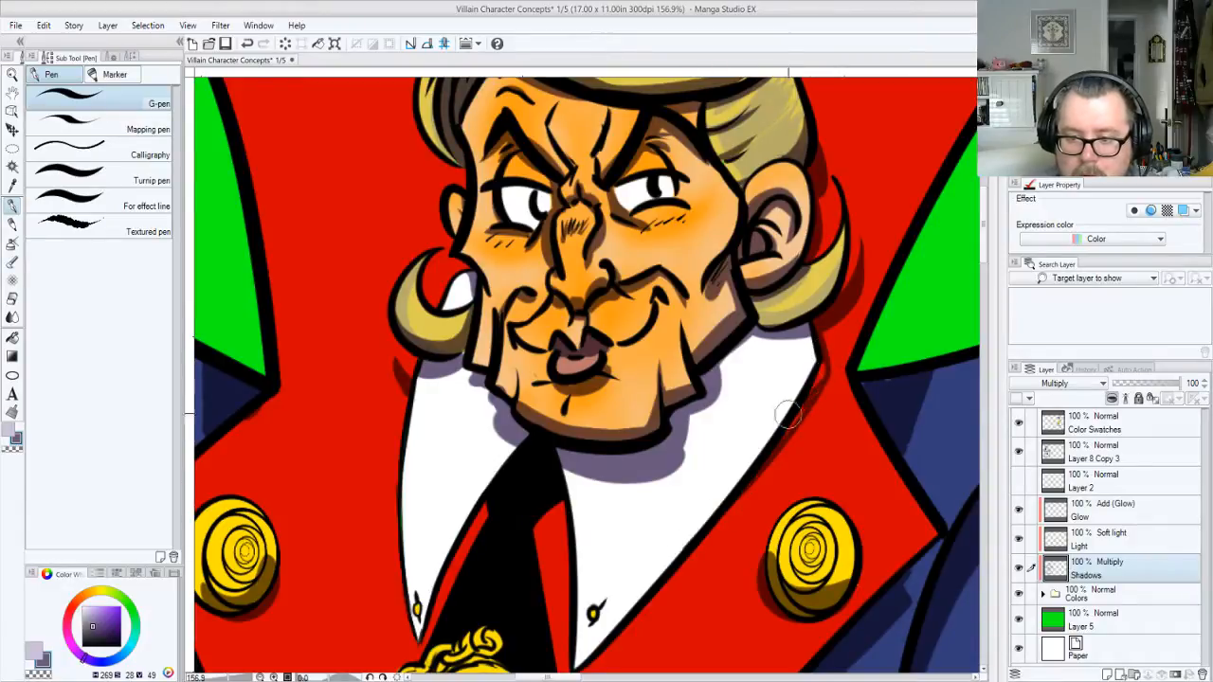
{"action": "key", "text": "ctrl+z"}
{"action": "key", "text": "ctrl+z"}
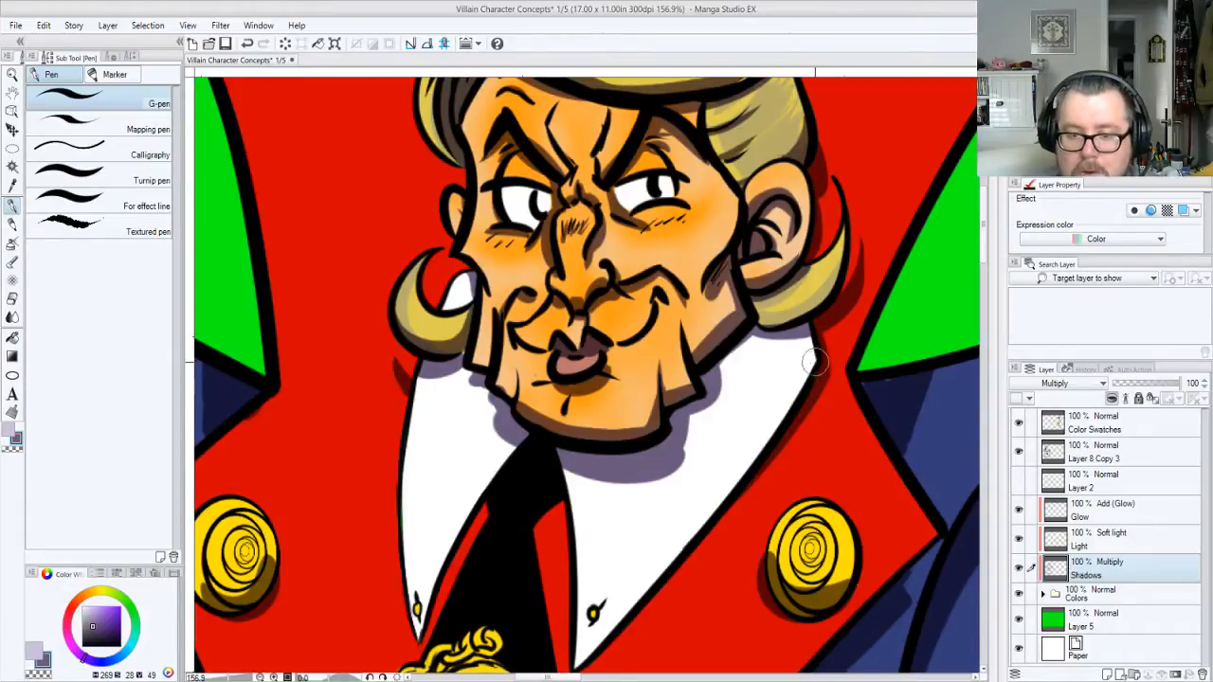
{"action": "mouse_move", "coordinate": [451, 434]}
{"action": "left_mouse_down"}
{"action": "mouse_move", "coordinate": [464, 372]}
{"action": "mouse_move", "coordinate": [532, 249]}
{"action": "left_mouse_up"}
{"action": "left_click_drag", "start_coordinate": [504, 443], "coordinate": [547, 341]}
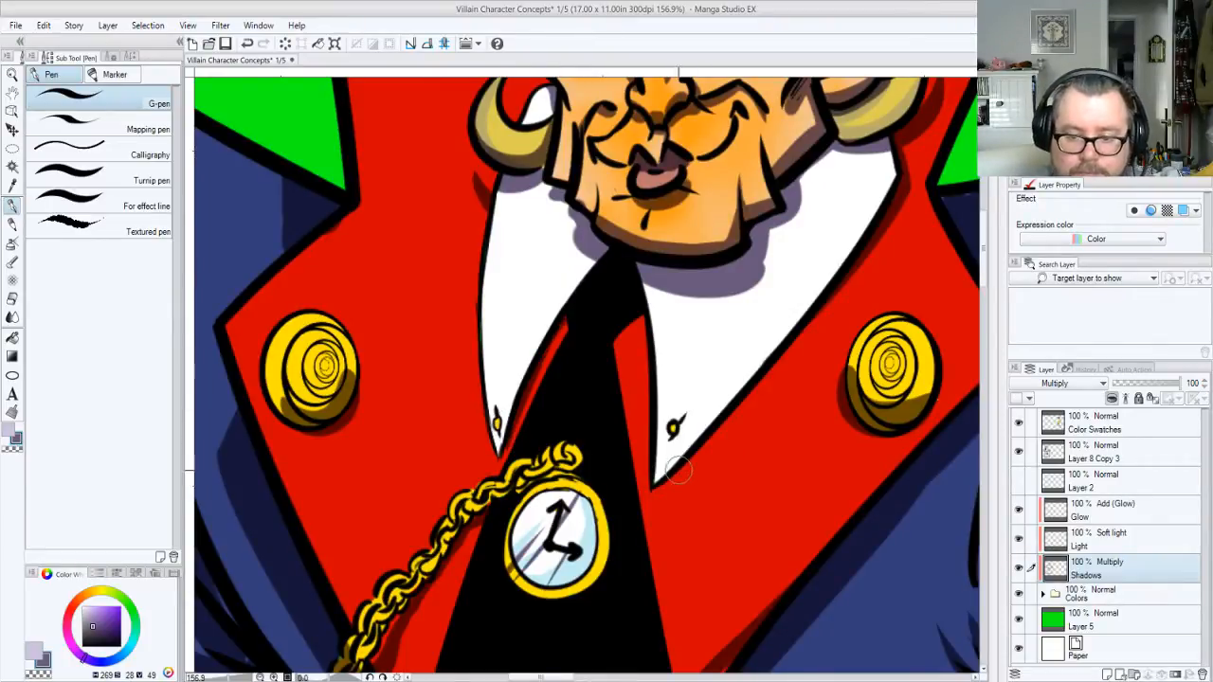
{"action": "left_click_drag", "start_coordinate": [679, 471], "coordinate": [791, 332]}
{"action": "mouse_move", "coordinate": [712, 412]}
{"action": "left_mouse_down"}
{"action": "mouse_move", "coordinate": [823, 275]}
{"action": "mouse_move", "coordinate": [724, 417]}
{"action": "mouse_move", "coordinate": [766, 360]}
{"action": "left_mouse_up"}
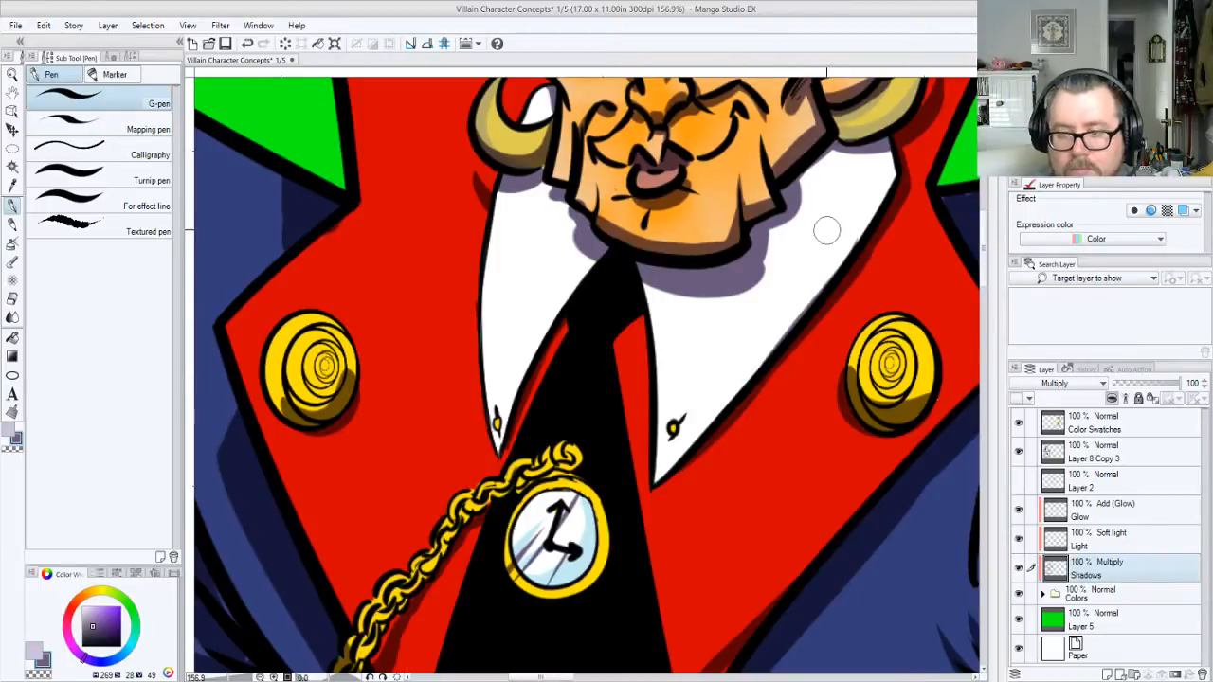
Refine the ring shadows on the gold lapel button with transparent and shadow strokes, and shade the pocket watch and its chain
{"action": "mouse_move", "coordinate": [791, 244]}
{"action": "left_mouse_down"}
{"action": "mouse_move", "coordinate": [806, 325]}
{"action": "mouse_move", "coordinate": [863, 200]}
{"action": "left_mouse_up"}
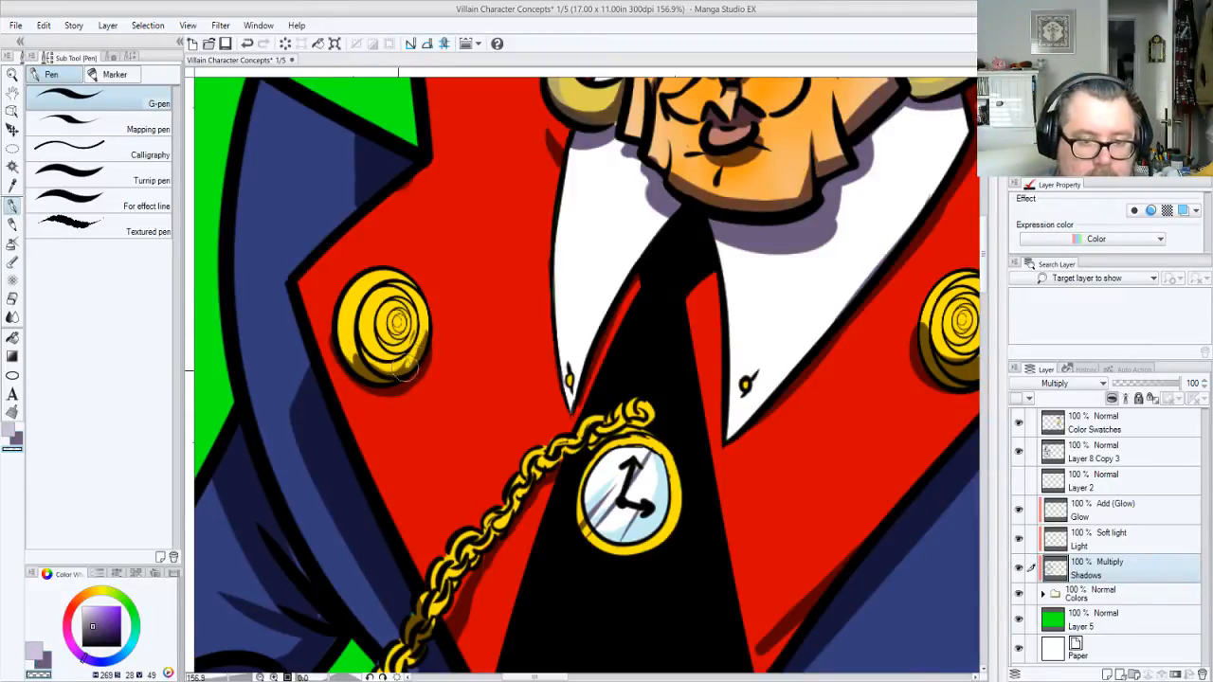
{"action": "mouse_move", "coordinate": [352, 355]}
{"action": "left_mouse_down"}
{"action": "mouse_move", "coordinate": [382, 361]}
{"action": "mouse_move", "coordinate": [383, 344]}
{"action": "mouse_move", "coordinate": [419, 338]}
{"action": "mouse_move", "coordinate": [389, 334]}
{"action": "left_mouse_up"}
{"action": "key", "text": "c"}
{"action": "left_click_drag", "start_coordinate": [406, 292], "coordinate": [414, 338]}
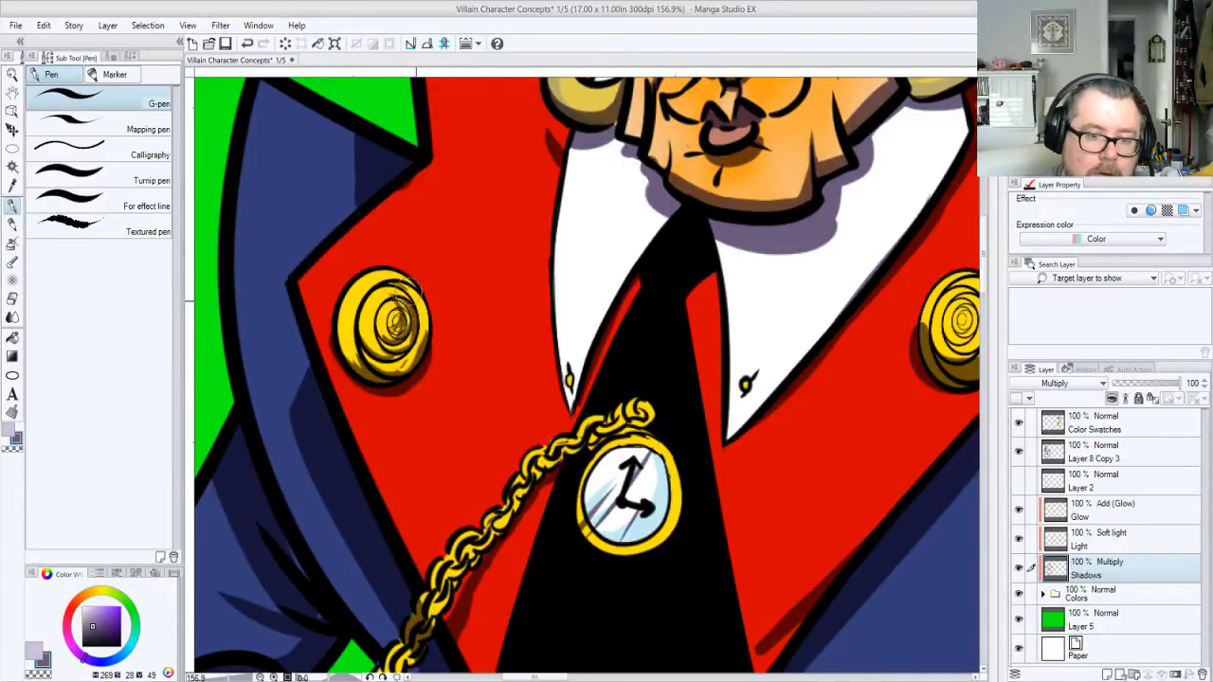
{"action": "mouse_move", "coordinate": [852, 424]}
{"action": "left_mouse_down"}
{"action": "mouse_move", "coordinate": [611, 377]}
{"action": "mouse_move", "coordinate": [474, 436]}
{"action": "left_mouse_up"}
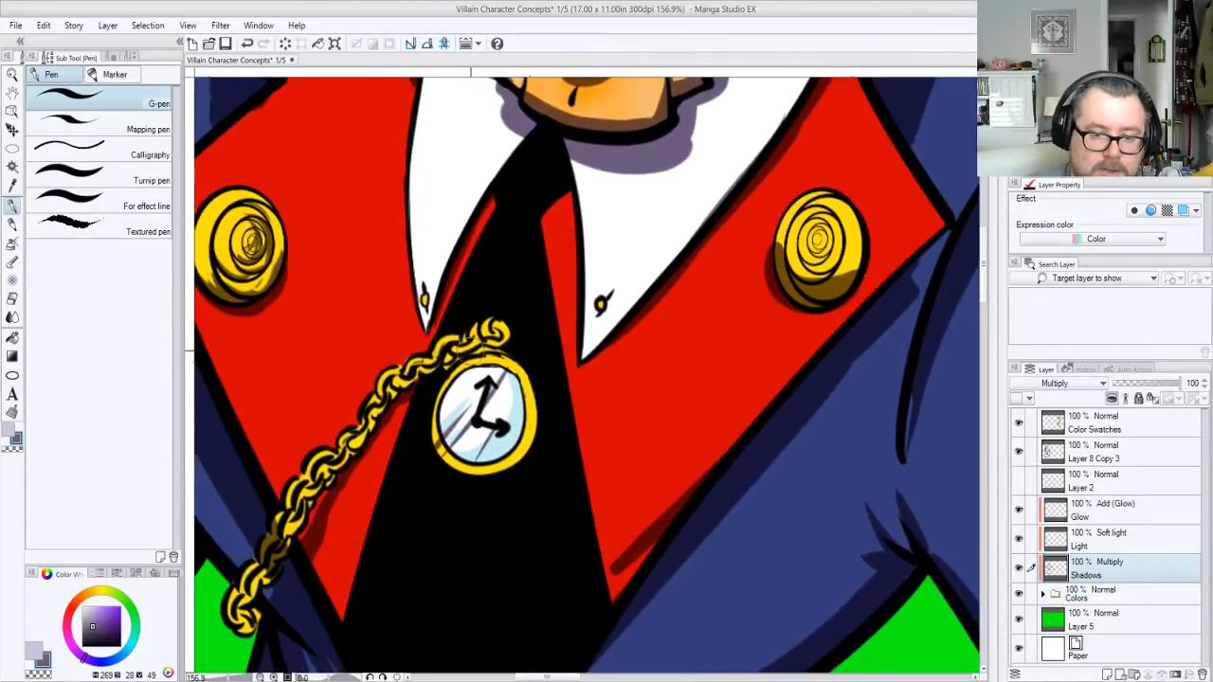
{"action": "mouse_move", "coordinate": [488, 334]}
{"action": "left_mouse_down"}
{"action": "mouse_move", "coordinate": [390, 398]}
{"action": "mouse_move", "coordinate": [266, 545]}
{"action": "mouse_move", "coordinate": [434, 380]}
{"action": "mouse_move", "coordinate": [466, 411]}
{"action": "mouse_move", "coordinate": [464, 434]}
{"action": "left_mouse_up"}
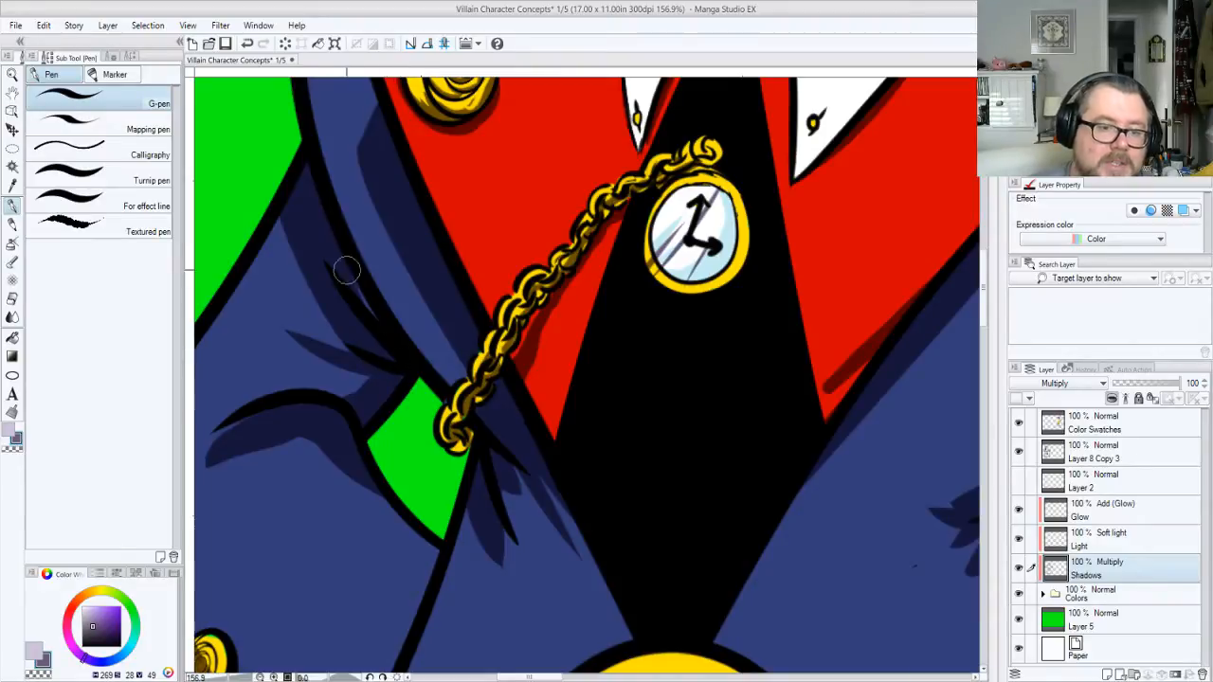
Refine the fold shadows on the bent blue sleeve with transparent and shadow strokes, and add a crease beside the inner elbow
{"action": "left_click_drag", "start_coordinate": [371, 323], "coordinate": [406, 355]}
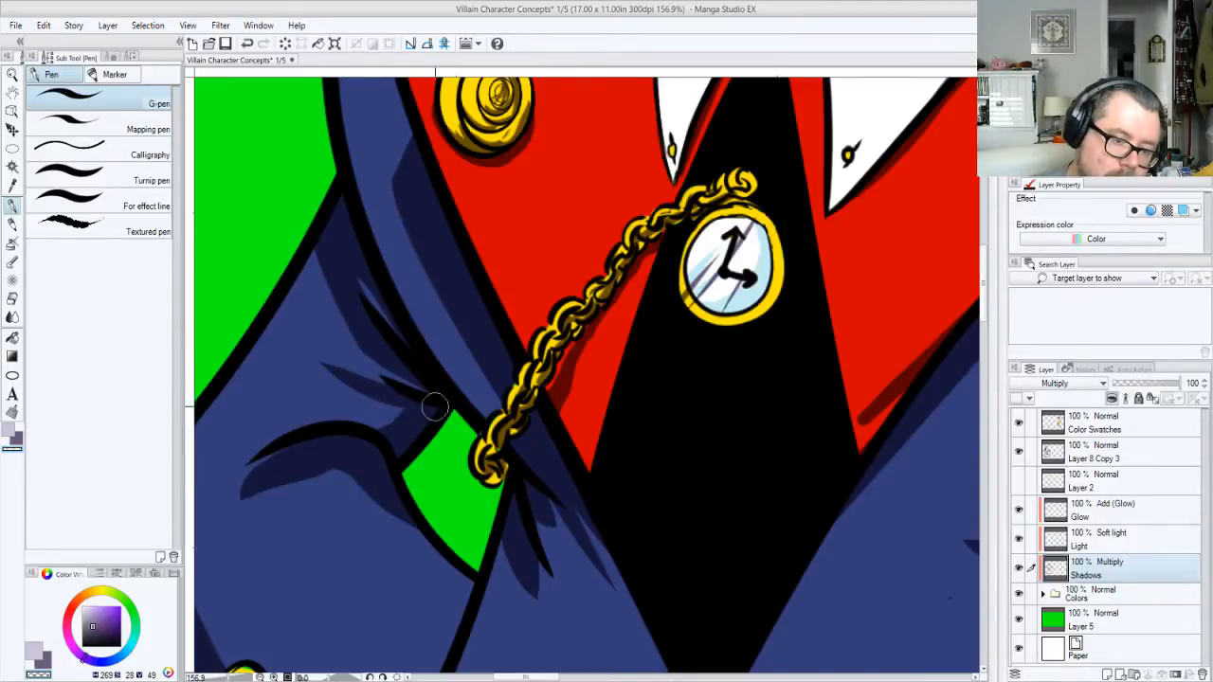
{"action": "left_click_drag", "start_coordinate": [323, 365], "coordinate": [392, 391]}
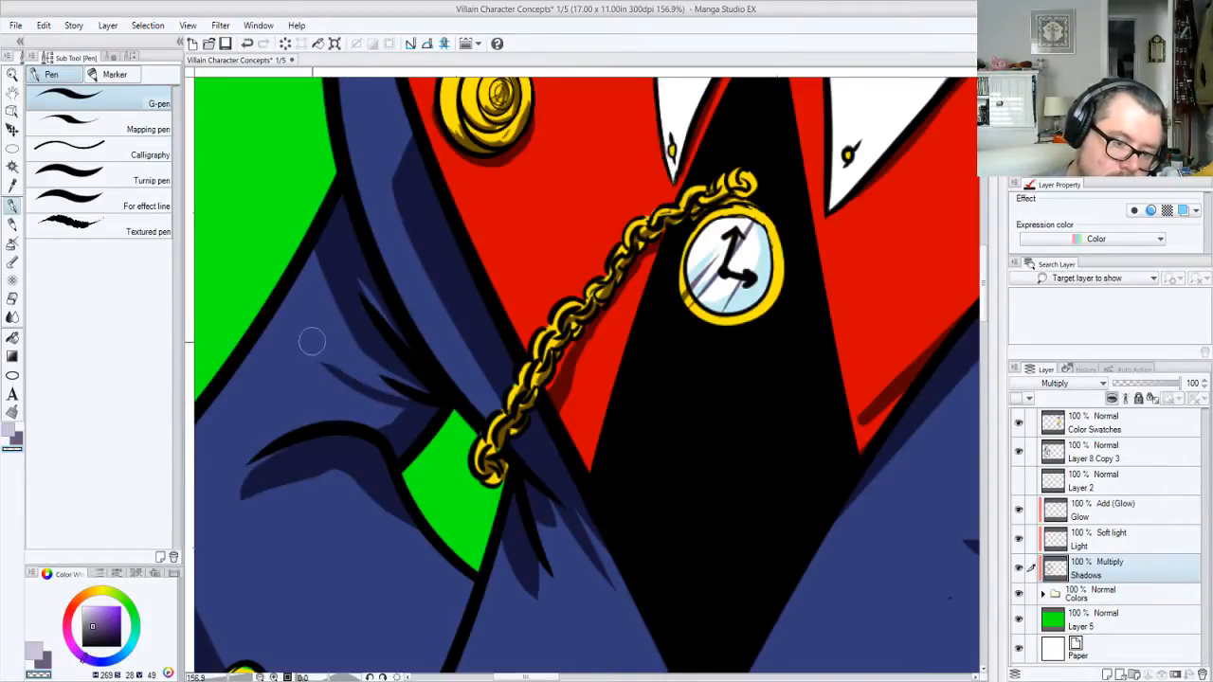
{"action": "mouse_move", "coordinate": [354, 445]}
{"action": "left_mouse_down"}
{"action": "mouse_move", "coordinate": [486, 294]}
{"action": "mouse_move", "coordinate": [429, 333]}
{"action": "mouse_move", "coordinate": [423, 325]}
{"action": "mouse_move", "coordinate": [448, 324]}
{"action": "left_mouse_up"}
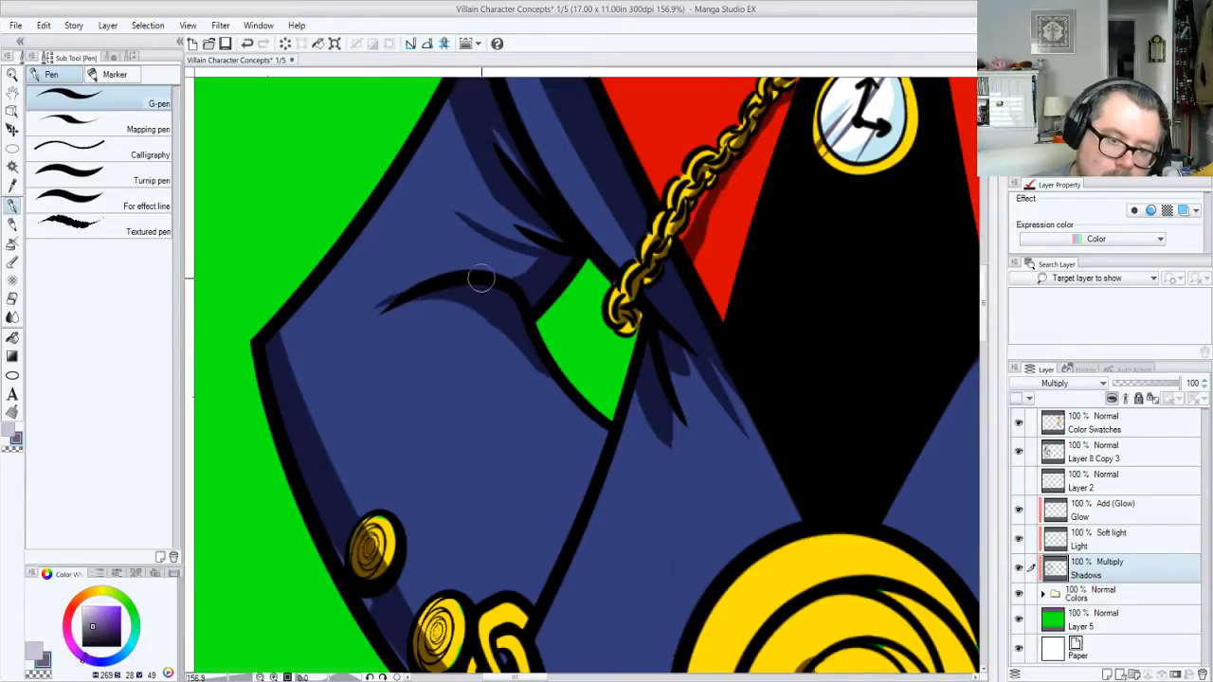
{"action": "left_click_drag", "start_coordinate": [481, 277], "coordinate": [393, 294]}
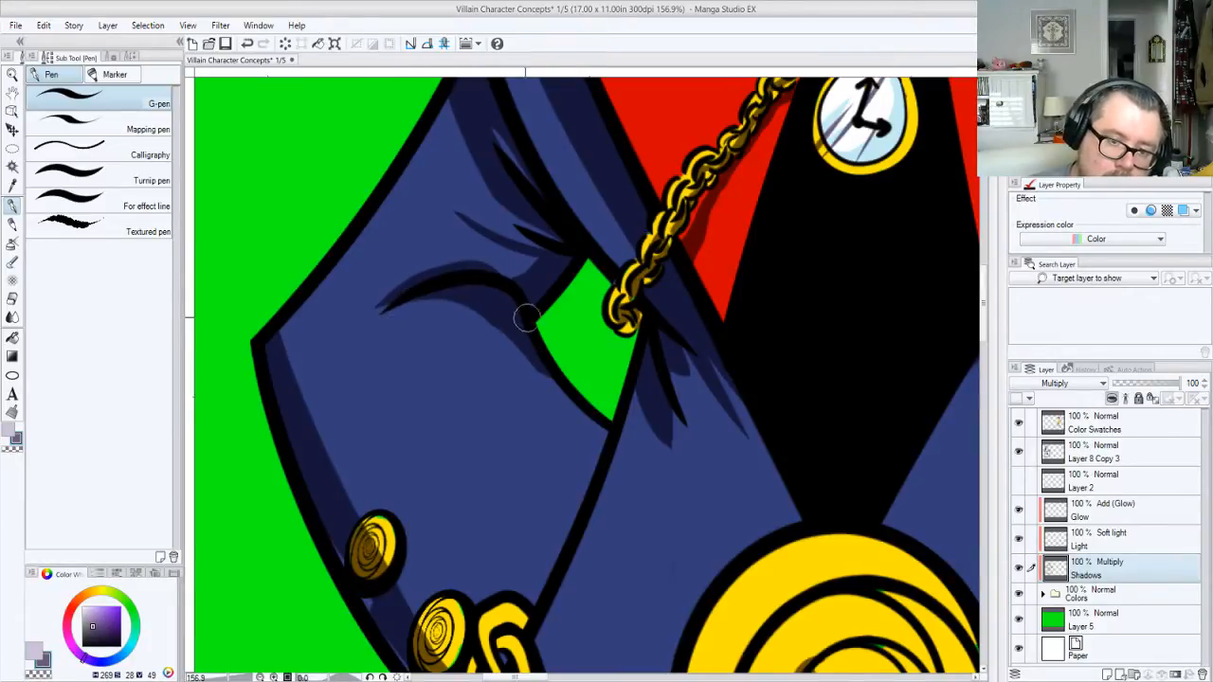
{"action": "key", "text": "c"}
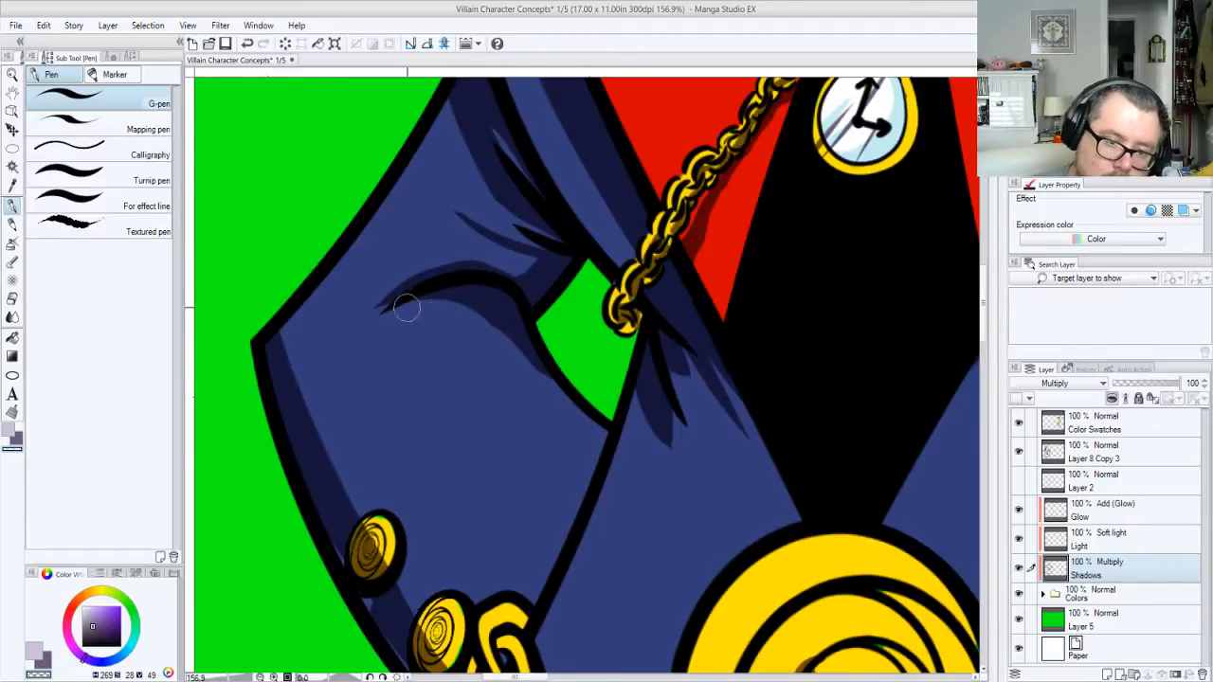
{"action": "left_click_drag", "start_coordinate": [407, 304], "coordinate": [442, 302]}
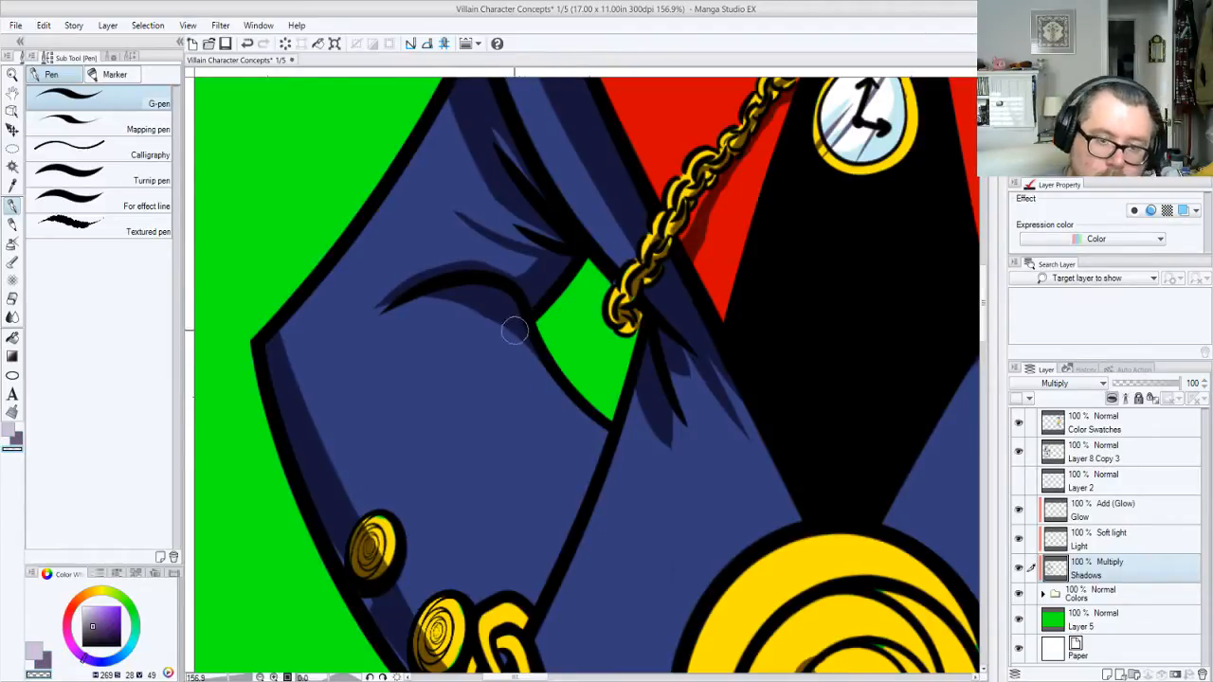
{"action": "key", "text": "c"}
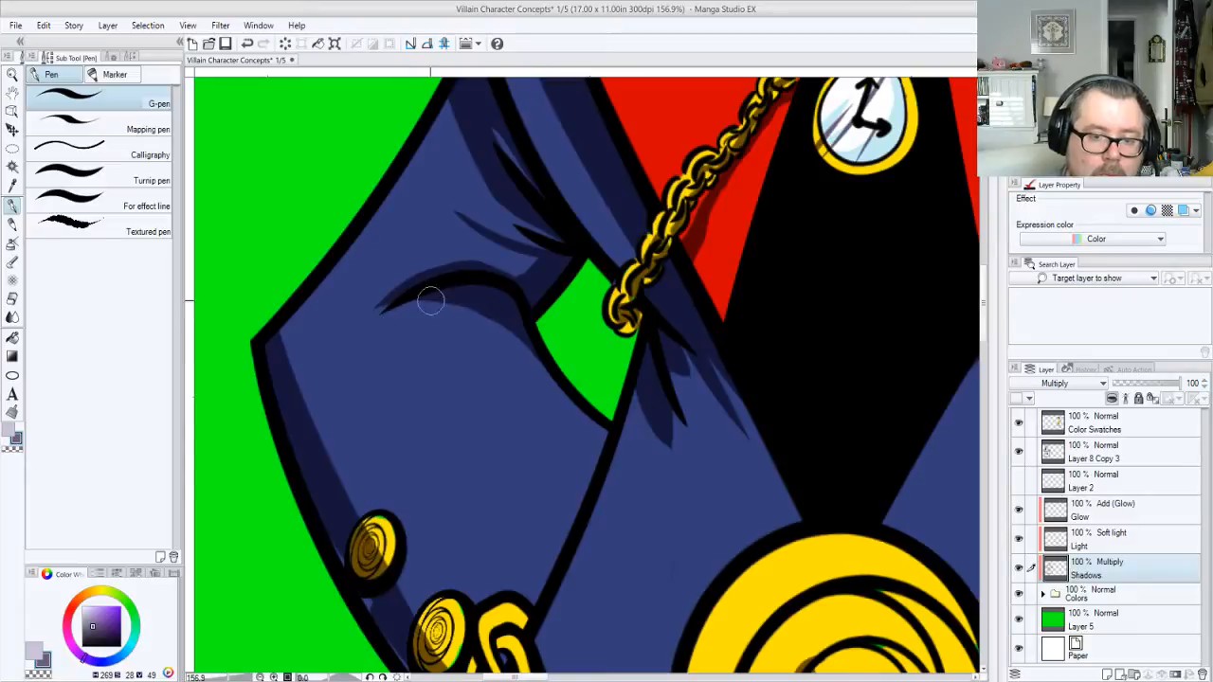
{"action": "left_click_drag", "start_coordinate": [605, 429], "coordinate": [548, 443]}
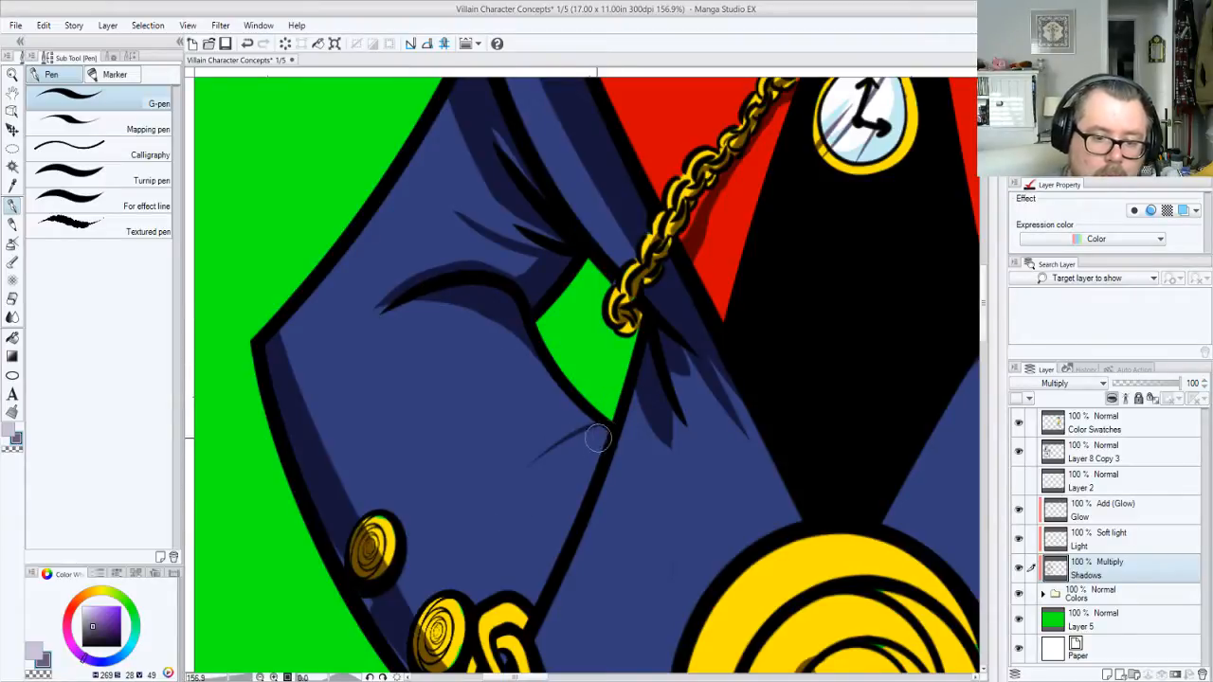
Clean up the shadows on the gold cuff buttons and reshape the cast shadow beneath the belt chain beside the buckle
{"action": "scroll", "coordinate": [528, 365], "scroll_direction": "down", "scroll_amount": 5}
{"action": "scroll", "coordinate": [528, 366], "scroll_direction": "left", "scroll_amount": 3}
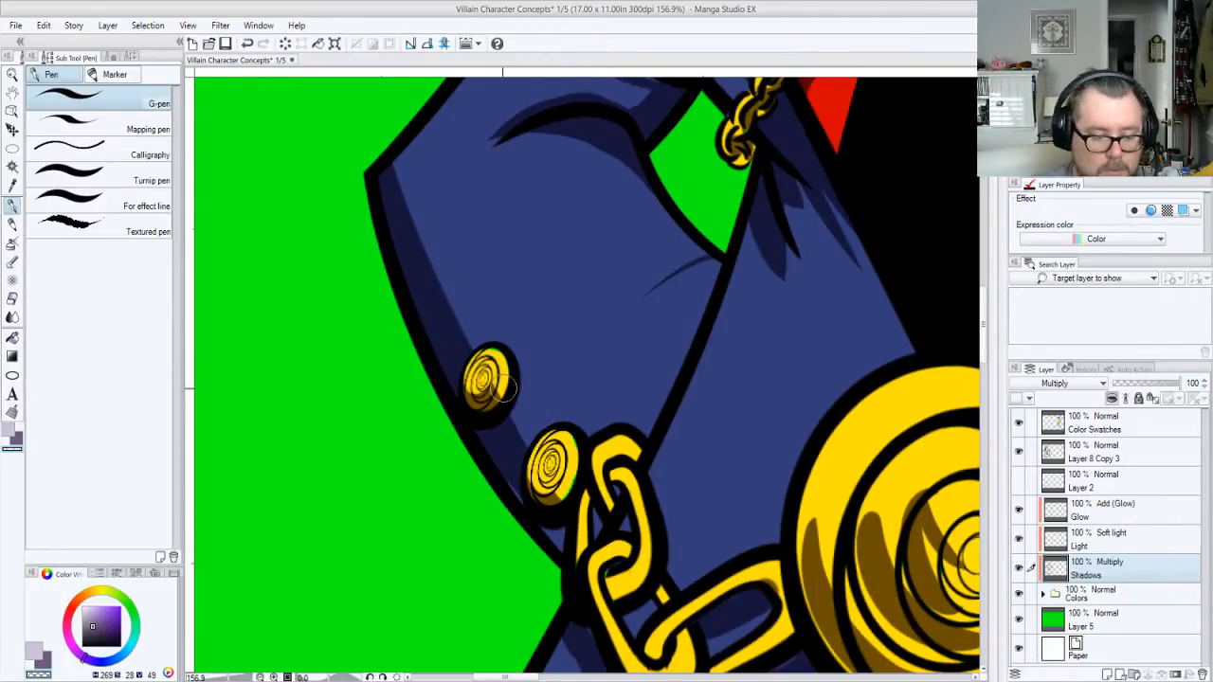
{"action": "left_click_drag", "start_coordinate": [838, 541], "coordinate": [524, 296]}
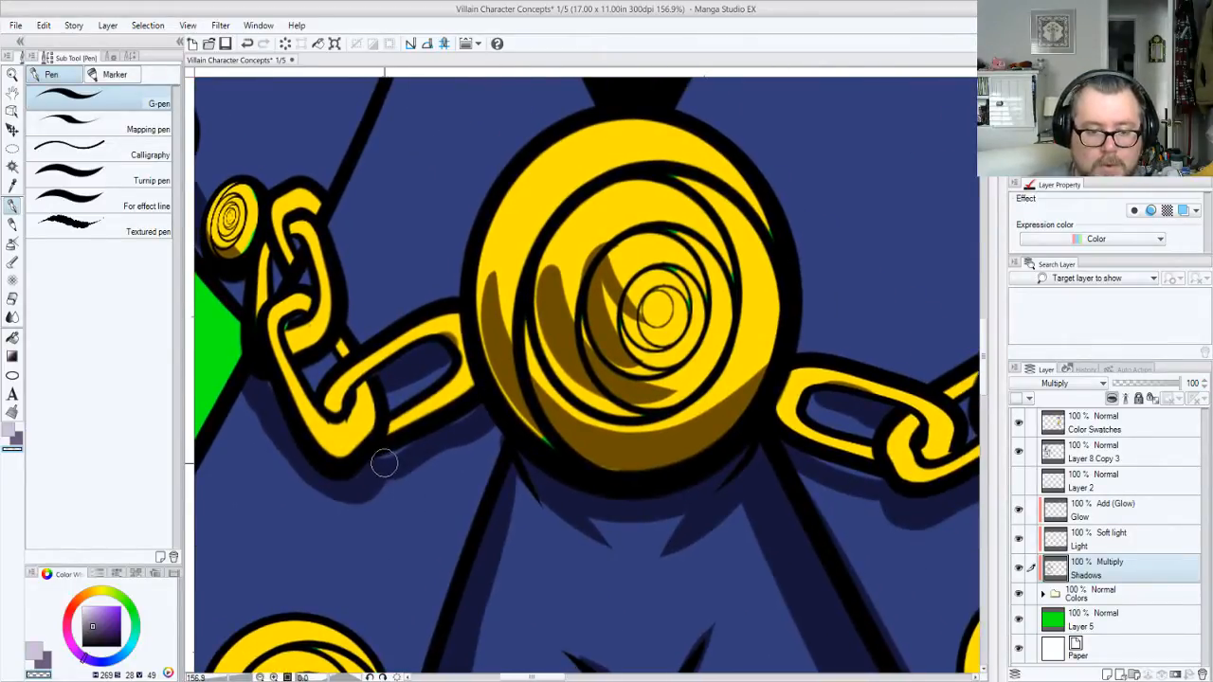
{"action": "mouse_move", "coordinate": [429, 434]}
{"action": "left_mouse_down"}
{"action": "mouse_move", "coordinate": [365, 459]}
{"action": "mouse_move", "coordinate": [419, 435]}
{"action": "left_mouse_up"}
{"action": "key", "text": "c"}
{"action": "mouse_move", "coordinate": [360, 470]}
{"action": "left_mouse_down"}
{"action": "mouse_move", "coordinate": [389, 463]}
{"action": "mouse_move", "coordinate": [448, 425]}
{"action": "mouse_move", "coordinate": [394, 469]}
{"action": "mouse_move", "coordinate": [407, 469]}
{"action": "mouse_move", "coordinate": [477, 417]}
{"action": "mouse_move", "coordinate": [435, 445]}
{"action": "mouse_move", "coordinate": [475, 434]}
{"action": "left_mouse_up"}
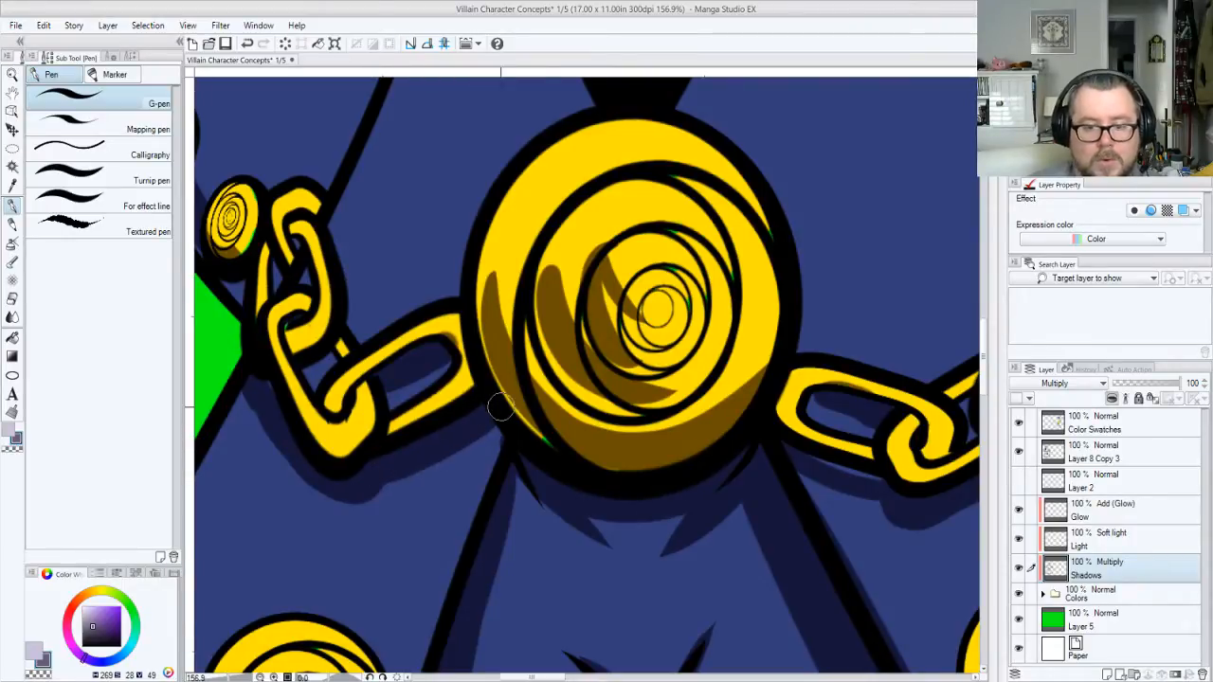
Break up the ring shadows on the large round gold buckle into tapered streaks, and shade its inner rings using transparent and shadow strokes
{"action": "left_click_drag", "start_coordinate": [483, 307], "coordinate": [505, 381]}
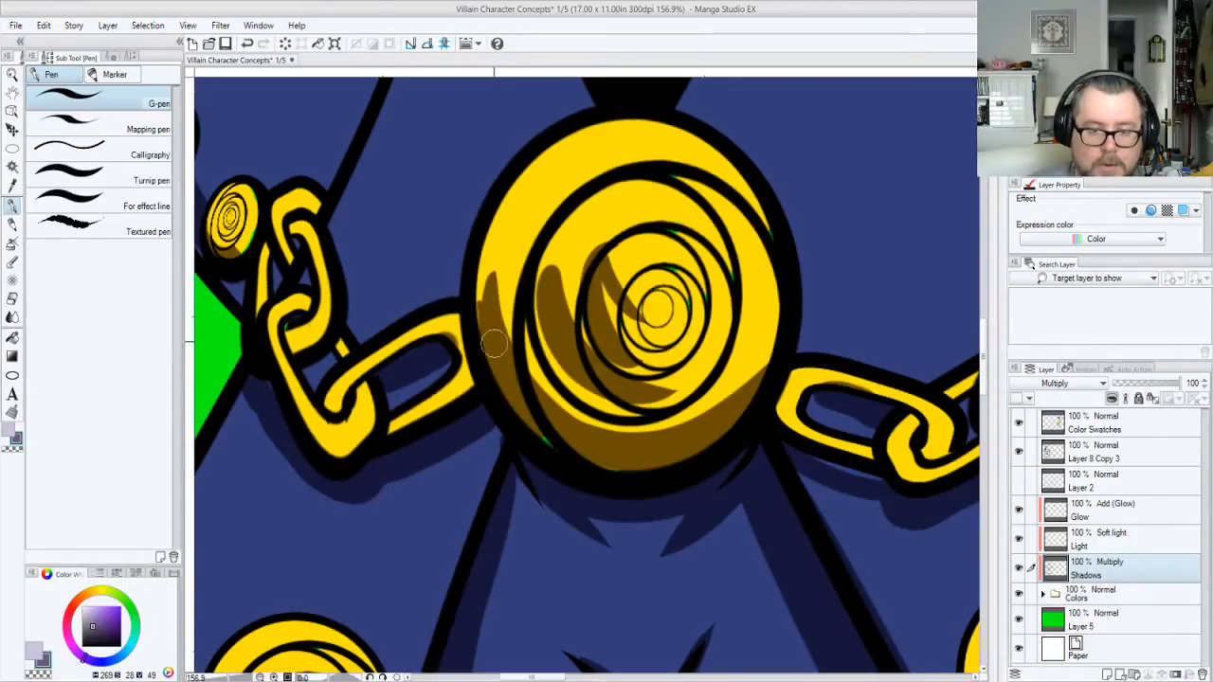
{"action": "key", "text": "c"}
{"action": "mouse_move", "coordinate": [502, 228]}
{"action": "left_mouse_down"}
{"action": "mouse_move", "coordinate": [499, 365]}
{"action": "mouse_move", "coordinate": [521, 342]}
{"action": "mouse_move", "coordinate": [540, 411]}
{"action": "left_mouse_up"}
{"action": "left_click_drag", "start_coordinate": [547, 246], "coordinate": [547, 301]}
{"action": "mouse_move", "coordinate": [546, 245]}
{"action": "left_mouse_down"}
{"action": "mouse_move", "coordinate": [543, 284]}
{"action": "mouse_move", "coordinate": [536, 238]}
{"action": "mouse_move", "coordinate": [554, 356]}
{"action": "left_mouse_up"}
{"action": "left_click_drag", "start_coordinate": [547, 252], "coordinate": [571, 371]}
{"action": "mouse_move", "coordinate": [591, 223]}
{"action": "left_mouse_down"}
{"action": "mouse_move", "coordinate": [611, 253]}
{"action": "mouse_move", "coordinate": [700, 324]}
{"action": "mouse_move", "coordinate": [674, 332]}
{"action": "mouse_move", "coordinate": [654, 321]}
{"action": "mouse_move", "coordinate": [669, 292]}
{"action": "left_mouse_up"}
{"action": "key", "text": "c"}
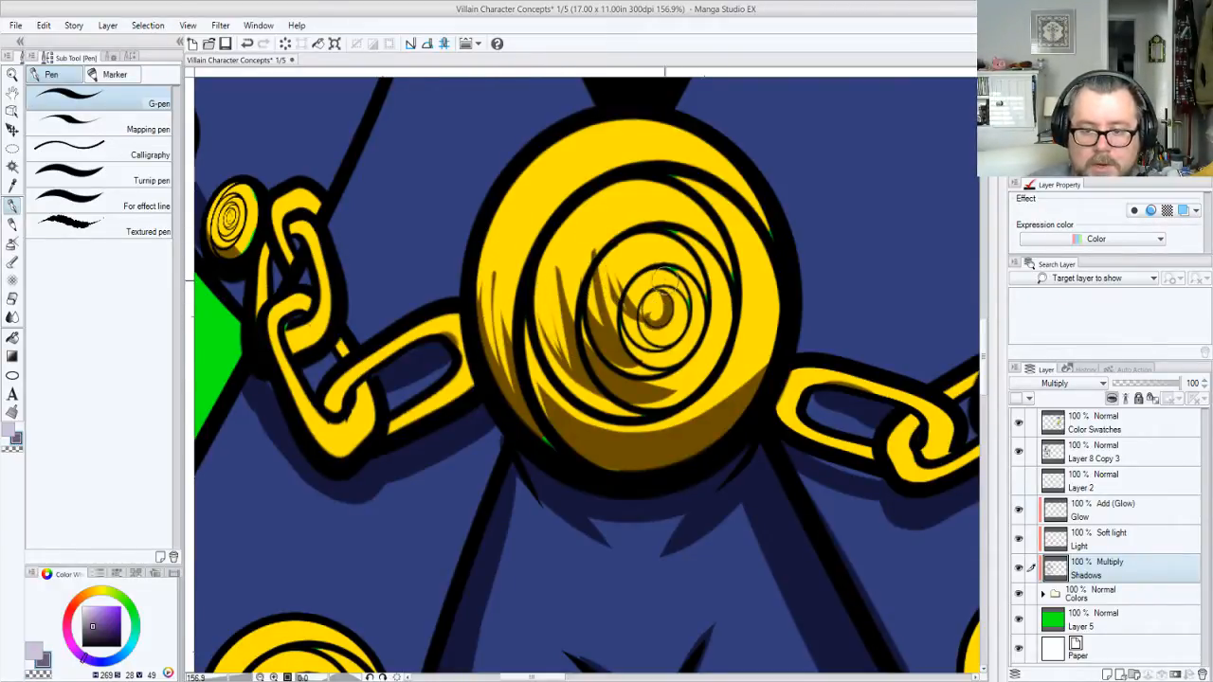
{"action": "mouse_move", "coordinate": [656, 343]}
{"action": "left_mouse_down"}
{"action": "mouse_move", "coordinate": [688, 299]}
{"action": "mouse_move", "coordinate": [683, 275]}
{"action": "left_mouse_up"}
{"action": "left_click_drag", "start_coordinate": [697, 289], "coordinate": [675, 352]}
{"action": "left_click_drag", "start_coordinate": [703, 224], "coordinate": [684, 356]}
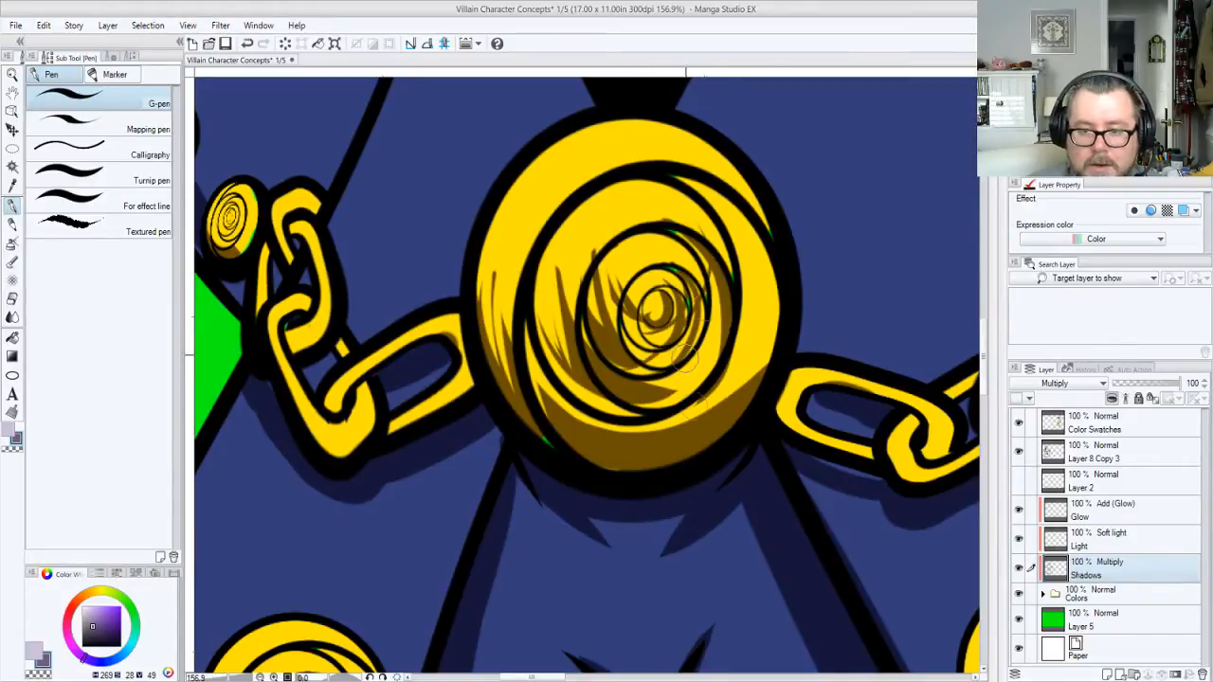
{"action": "mouse_move", "coordinate": [707, 194]}
{"action": "left_mouse_down"}
{"action": "mouse_move", "coordinate": [590, 357]}
{"action": "mouse_move", "coordinate": [615, 335]}
{"action": "mouse_move", "coordinate": [600, 272]}
{"action": "mouse_move", "coordinate": [549, 262]}
{"action": "mouse_move", "coordinate": [658, 303]}
{"action": "mouse_move", "coordinate": [590, 268]}
{"action": "mouse_move", "coordinate": [715, 274]}
{"action": "mouse_move", "coordinate": [679, 274]}
{"action": "mouse_move", "coordinate": [698, 272]}
{"action": "mouse_move", "coordinate": [656, 311]}
{"action": "mouse_move", "coordinate": [660, 294]}
{"action": "mouse_move", "coordinate": [653, 325]}
{"action": "mouse_move", "coordinate": [657, 295]}
{"action": "mouse_move", "coordinate": [663, 321]}
{"action": "mouse_move", "coordinate": [679, 322]}
{"action": "mouse_move", "coordinate": [661, 325]}
{"action": "mouse_move", "coordinate": [720, 264]}
{"action": "mouse_move", "coordinate": [660, 322]}
{"action": "mouse_move", "coordinate": [675, 342]}
{"action": "mouse_move", "coordinate": [639, 363]}
{"action": "mouse_move", "coordinate": [780, 285]}
{"action": "left_mouse_up"}
Shade the undersides and overlaps of the belt chain links beside the green gap, trimming the link shadows with transparent strokes
{"action": "mouse_move", "coordinate": [716, 326]}
{"action": "left_mouse_down"}
{"action": "mouse_move", "coordinate": [783, 268]}
{"action": "mouse_move", "coordinate": [772, 239]}
{"action": "mouse_move", "coordinate": [774, 279]}
{"action": "mouse_move", "coordinate": [758, 237]}
{"action": "mouse_move", "coordinate": [752, 249]}
{"action": "mouse_move", "coordinate": [768, 237]}
{"action": "mouse_move", "coordinate": [782, 254]}
{"action": "mouse_move", "coordinate": [803, 228]}
{"action": "mouse_move", "coordinate": [822, 232]}
{"action": "mouse_move", "coordinate": [841, 169]}
{"action": "mouse_move", "coordinate": [815, 174]}
{"action": "mouse_move", "coordinate": [833, 174]}
{"action": "mouse_move", "coordinate": [845, 154]}
{"action": "mouse_move", "coordinate": [856, 193]}
{"action": "left_mouse_up"}
{"action": "mouse_move", "coordinate": [873, 128]}
{"action": "left_mouse_down"}
{"action": "mouse_move", "coordinate": [803, 283]}
{"action": "mouse_move", "coordinate": [800, 338]}
{"action": "left_mouse_up"}
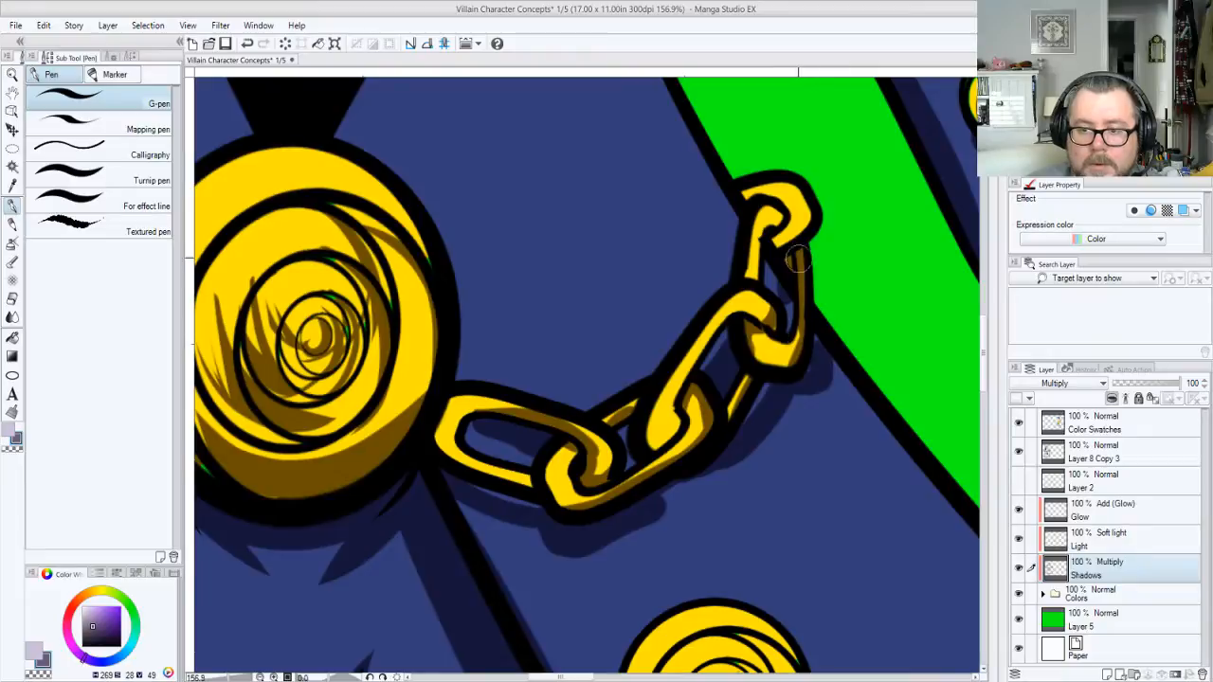
{"action": "key", "text": "c"}
{"action": "left_click_drag", "start_coordinate": [798, 252], "coordinate": [792, 322]}
{"action": "key", "text": "c"}
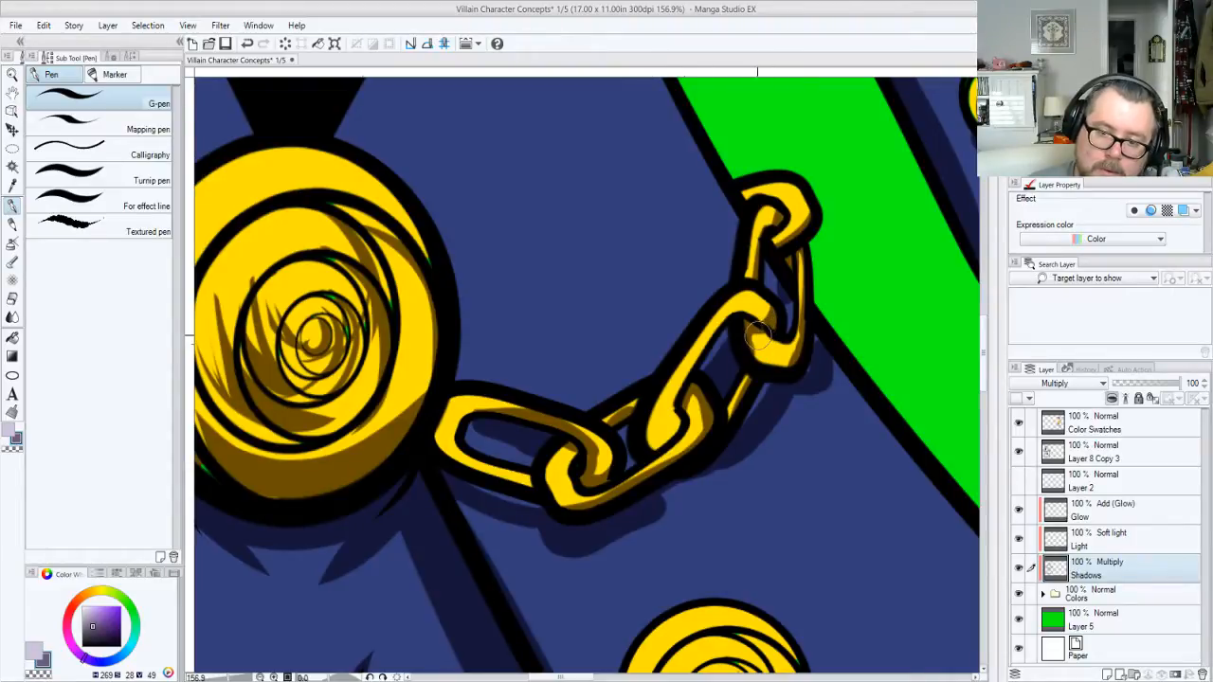
{"action": "key", "text": "c"}
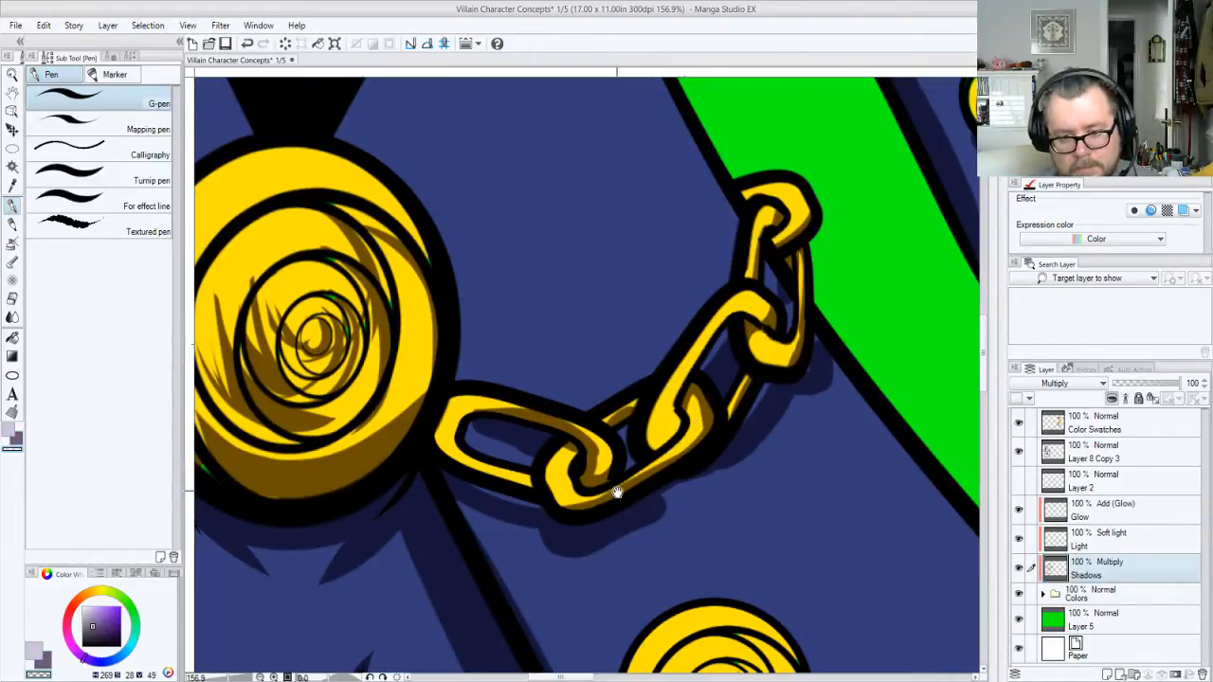
Clear the rough shadow from the centre of the gold coat button below the chain and repaint curved shadows on its rings
{"action": "left_click_drag", "start_coordinate": [618, 493], "coordinate": [671, 317]}
{"action": "left_click_drag", "start_coordinate": [733, 440], "coordinate": [643, 331]}
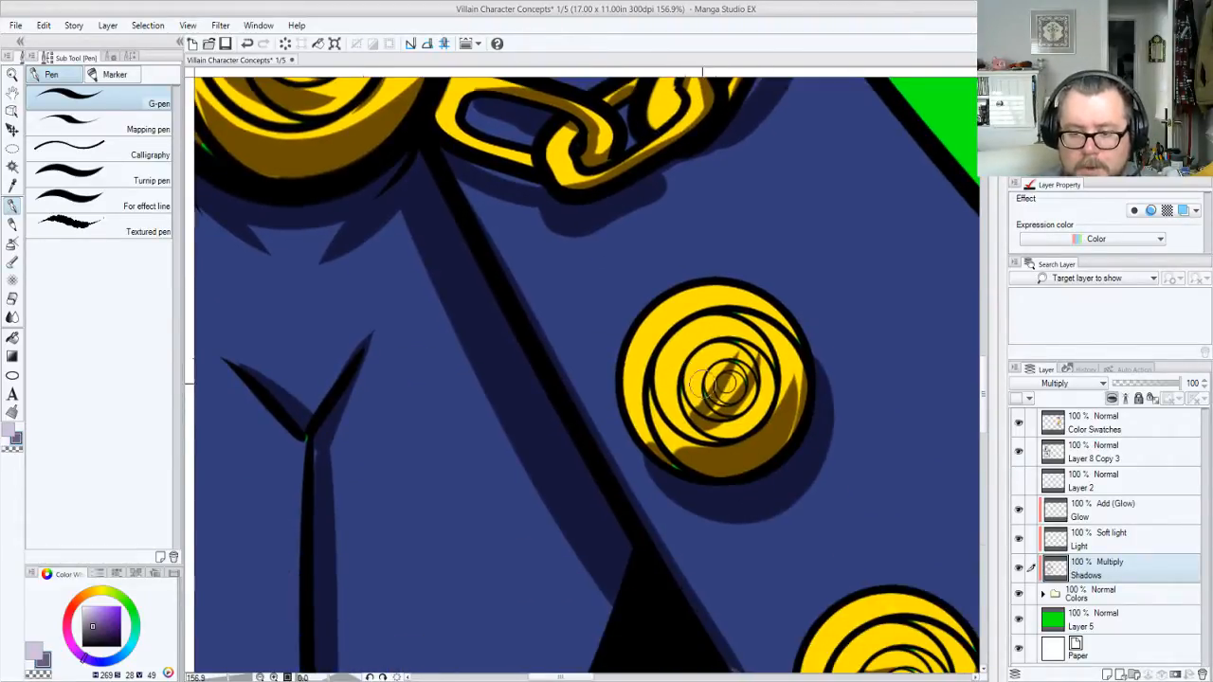
{"action": "left_click_drag", "start_coordinate": [704, 388], "coordinate": [720, 420]}
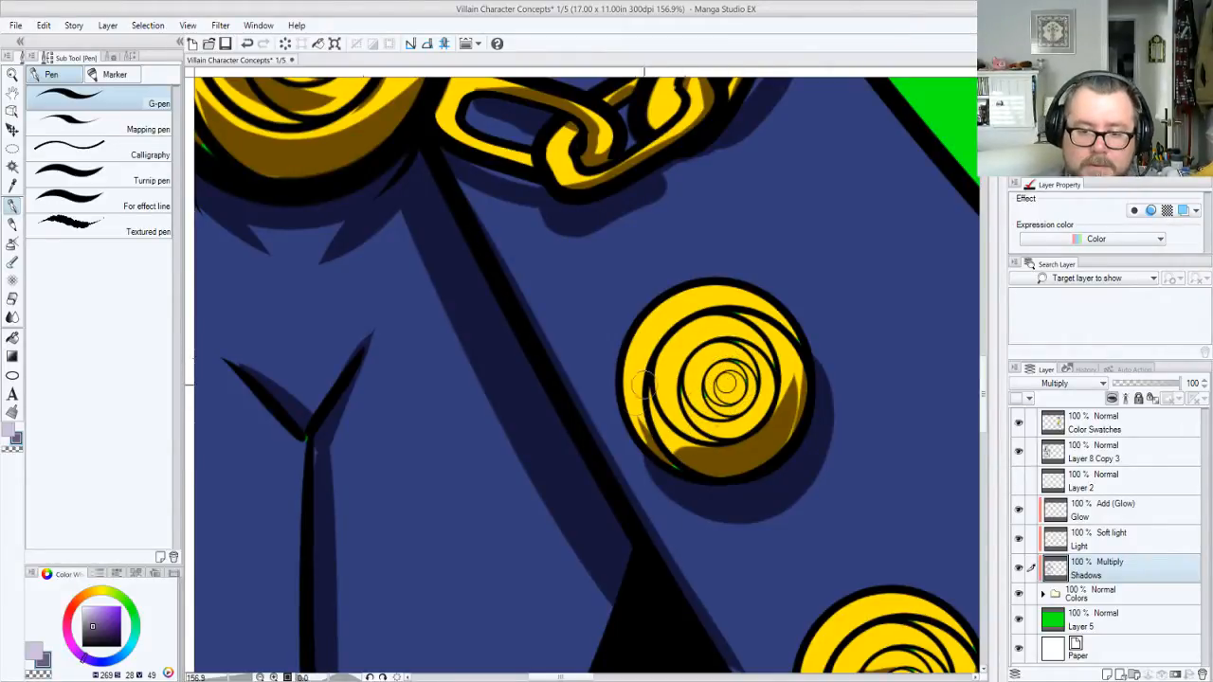
{"action": "key", "text": "c"}
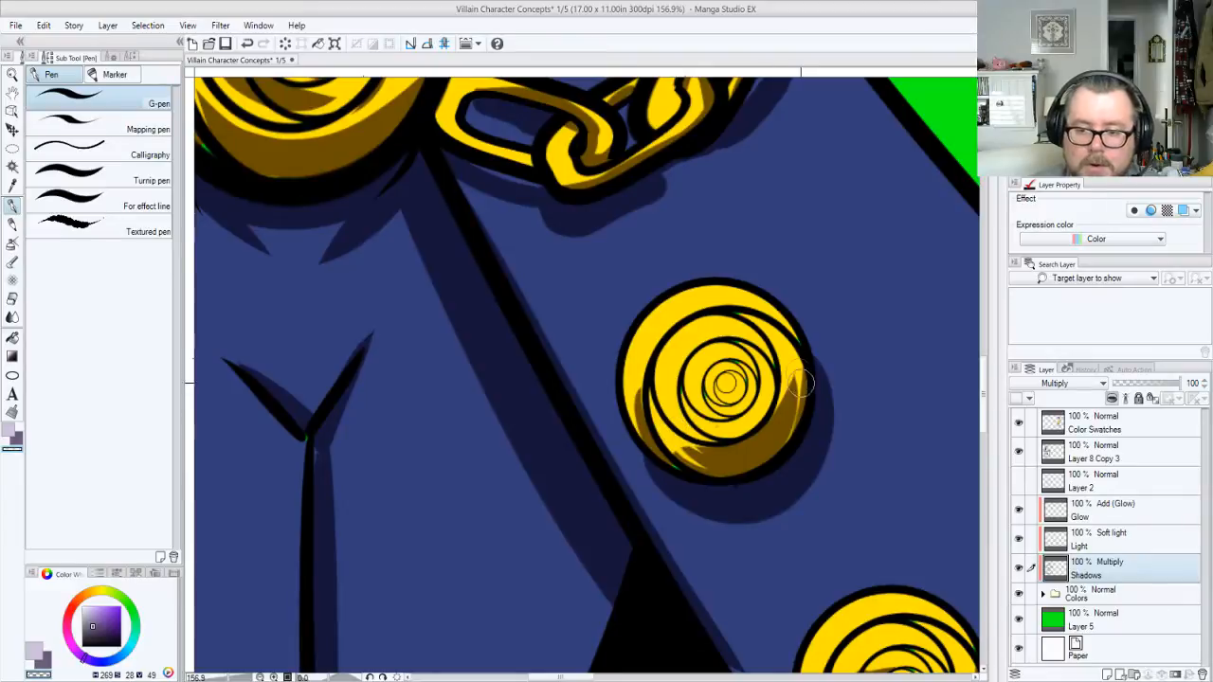
{"action": "mouse_move", "coordinate": [793, 356]}
{"action": "left_mouse_down"}
{"action": "mouse_move", "coordinate": [741, 427]}
{"action": "mouse_move", "coordinate": [692, 422]}
{"action": "mouse_move", "coordinate": [770, 389]}
{"action": "mouse_move", "coordinate": [720, 392]}
{"action": "mouse_move", "coordinate": [747, 388]}
{"action": "mouse_move", "coordinate": [750, 355]}
{"action": "mouse_move", "coordinate": [754, 425]}
{"action": "mouse_move", "coordinate": [712, 427]}
{"action": "mouse_move", "coordinate": [726, 383]}
{"action": "mouse_move", "coordinate": [662, 388]}
{"action": "mouse_move", "coordinate": [663, 352]}
{"action": "mouse_move", "coordinate": [707, 327]}
{"action": "mouse_move", "coordinate": [688, 385]}
{"action": "mouse_move", "coordinate": [698, 356]}
{"action": "mouse_move", "coordinate": [726, 386]}
{"action": "left_mouse_up"}
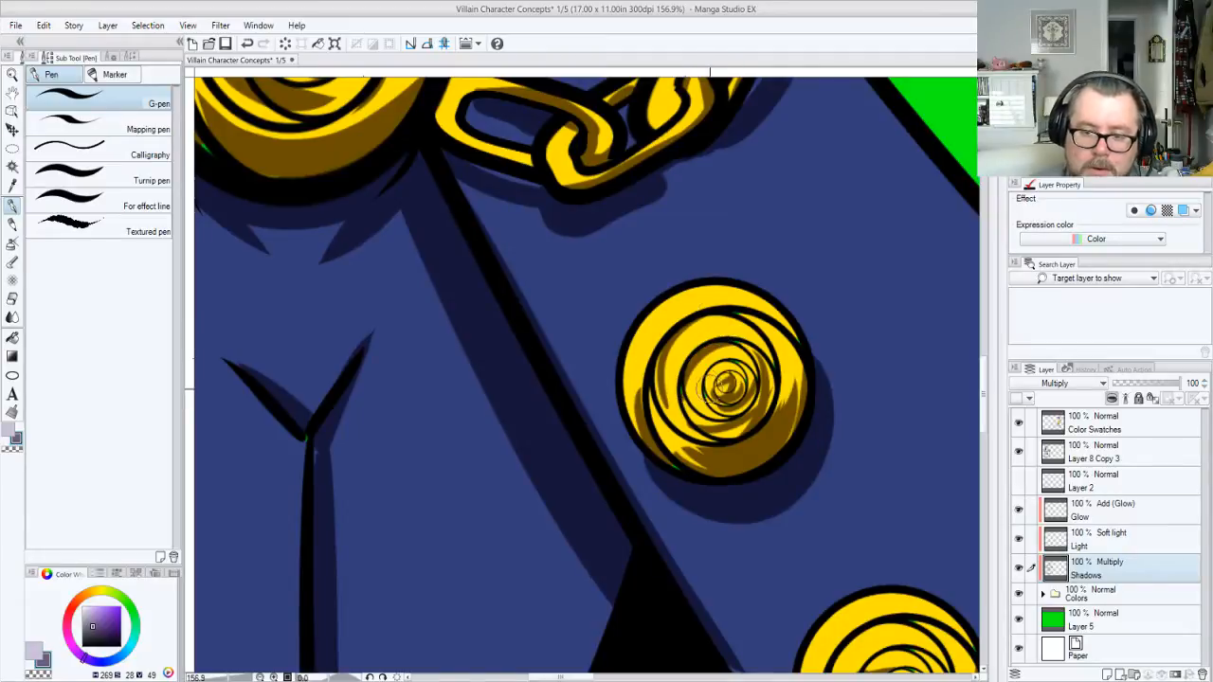
Rework the ring shadows on the lowest gold coat button with shadow strokes and transparent highlights
{"action": "left_click_drag", "start_coordinate": [886, 668], "coordinate": [742, 396]}
{"action": "mouse_move", "coordinate": [718, 333]}
{"action": "left_mouse_down"}
{"action": "mouse_move", "coordinate": [725, 285]}
{"action": "mouse_move", "coordinate": [715, 389]}
{"action": "mouse_move", "coordinate": [730, 317]}
{"action": "mouse_move", "coordinate": [743, 384]}
{"action": "mouse_move", "coordinate": [778, 266]}
{"action": "mouse_move", "coordinate": [772, 406]}
{"action": "left_mouse_up"}
{"action": "key", "text": "c"}
{"action": "mouse_move", "coordinate": [679, 310]}
{"action": "left_mouse_down"}
{"action": "mouse_move", "coordinate": [718, 418]}
{"action": "mouse_move", "coordinate": [698, 394]}
{"action": "mouse_move", "coordinate": [808, 370]}
{"action": "mouse_move", "coordinate": [805, 269]}
{"action": "mouse_move", "coordinate": [755, 264]}
{"action": "mouse_move", "coordinate": [738, 278]}
{"action": "mouse_move", "coordinate": [757, 279]}
{"action": "mouse_move", "coordinate": [753, 261]}
{"action": "mouse_move", "coordinate": [671, 364]}
{"action": "mouse_move", "coordinate": [741, 255]}
{"action": "mouse_move", "coordinate": [659, 311]}
{"action": "mouse_move", "coordinate": [785, 265]}
{"action": "mouse_move", "coordinate": [673, 306]}
{"action": "left_mouse_up"}
{"action": "mouse_move", "coordinate": [701, 453]}
{"action": "left_mouse_down"}
{"action": "mouse_move", "coordinate": [631, 314]}
{"action": "mouse_move", "coordinate": [824, 325]}
{"action": "mouse_move", "coordinate": [651, 537]}
{"action": "left_mouse_up"}
{"action": "key", "text": "c"}
Paint a narrow shadow along the diagonal coat edge beside the lowest button, down towards the coat's pointed tip
{"action": "left_click_drag", "start_coordinate": [688, 301], "coordinate": [789, 449]}
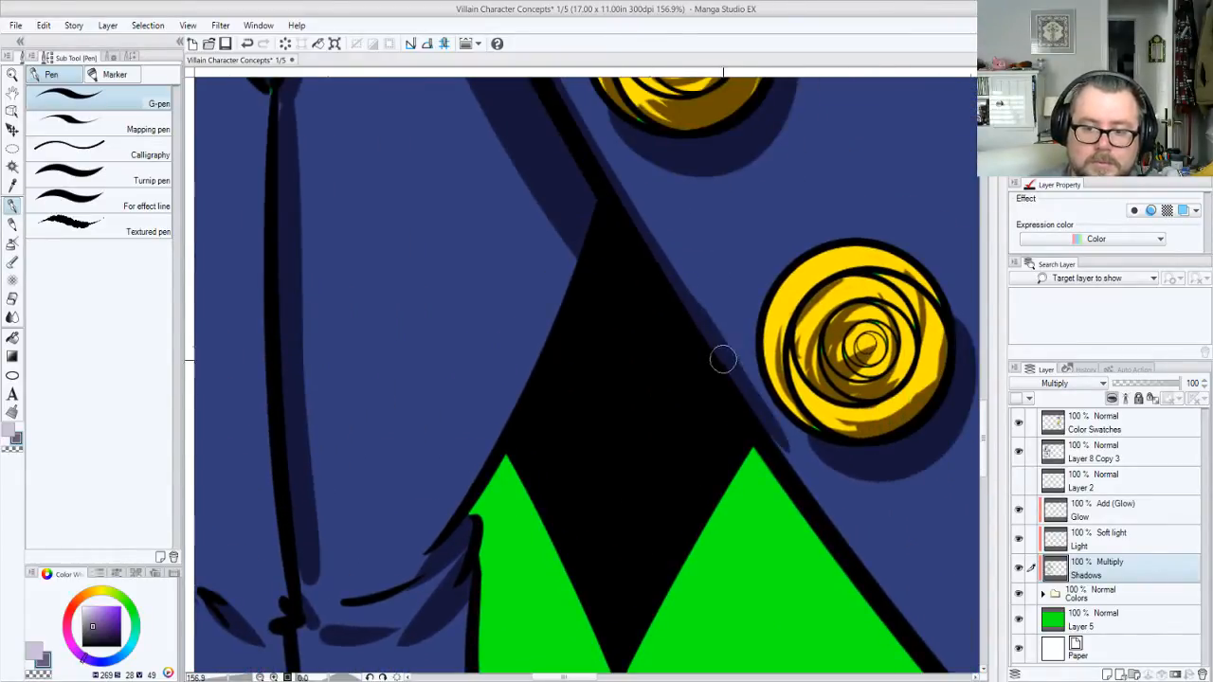
{"action": "left_click_drag", "start_coordinate": [755, 408], "coordinate": [588, 288]}
{"action": "mouse_move", "coordinate": [526, 220]}
{"action": "left_mouse_down"}
{"action": "mouse_move", "coordinate": [796, 557]}
{"action": "mouse_move", "coordinate": [814, 597]}
{"action": "mouse_move", "coordinate": [917, 268]}
{"action": "mouse_move", "coordinate": [905, 324]}
{"action": "left_mouse_up"}
{"action": "left_click_drag", "start_coordinate": [919, 387], "coordinate": [663, 520]}
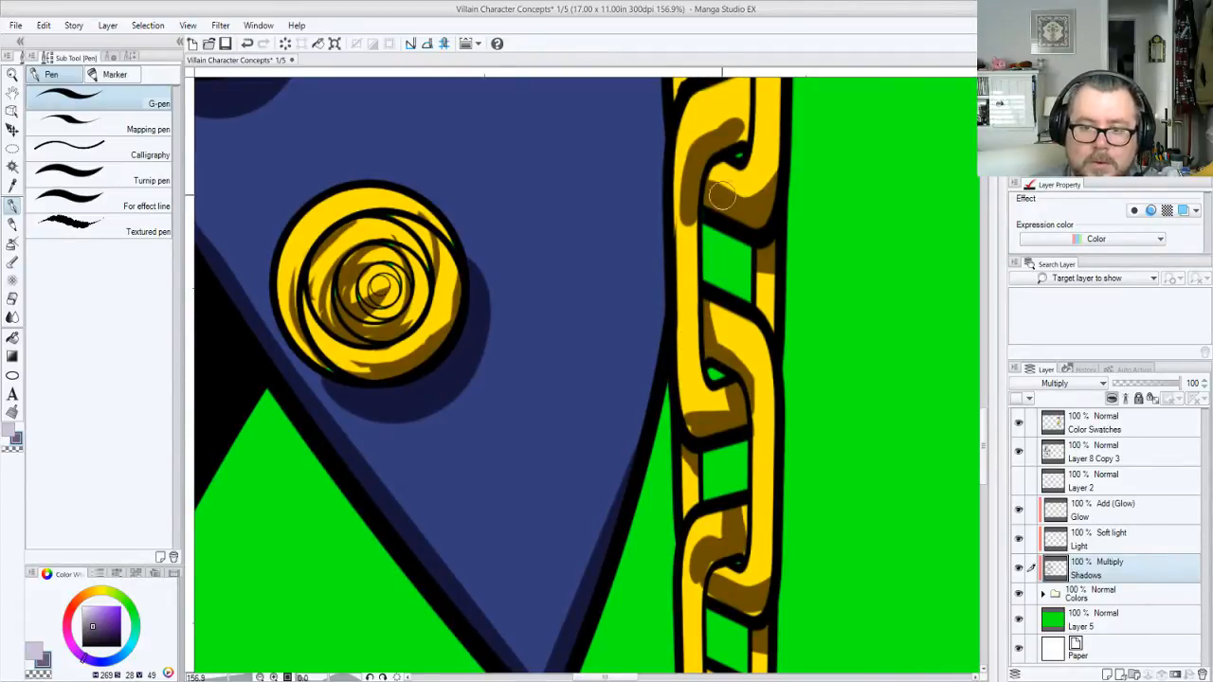
Reshape the shadows where the pocket watch chain links overlap beside the coat, alternating transparent and shadow strokes
{"action": "key", "text": "c"}
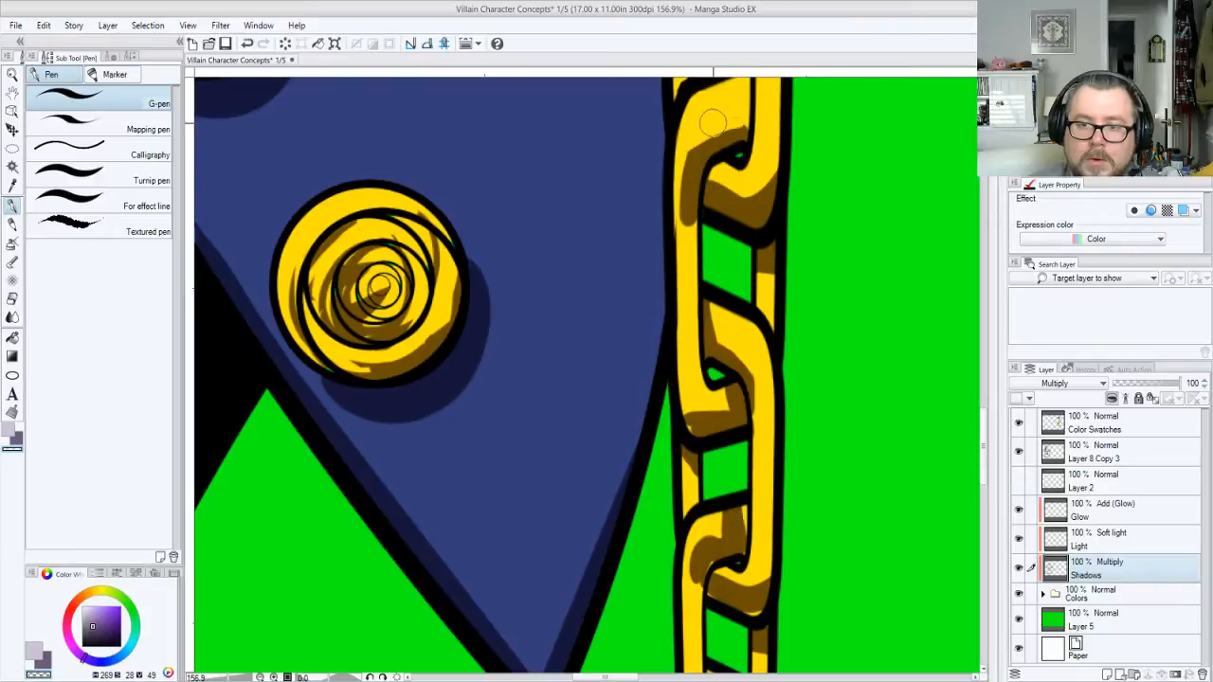
{"action": "mouse_move", "coordinate": [743, 116]}
{"action": "left_mouse_down"}
{"action": "mouse_move", "coordinate": [690, 148]}
{"action": "mouse_move", "coordinate": [685, 276]}
{"action": "left_mouse_up"}
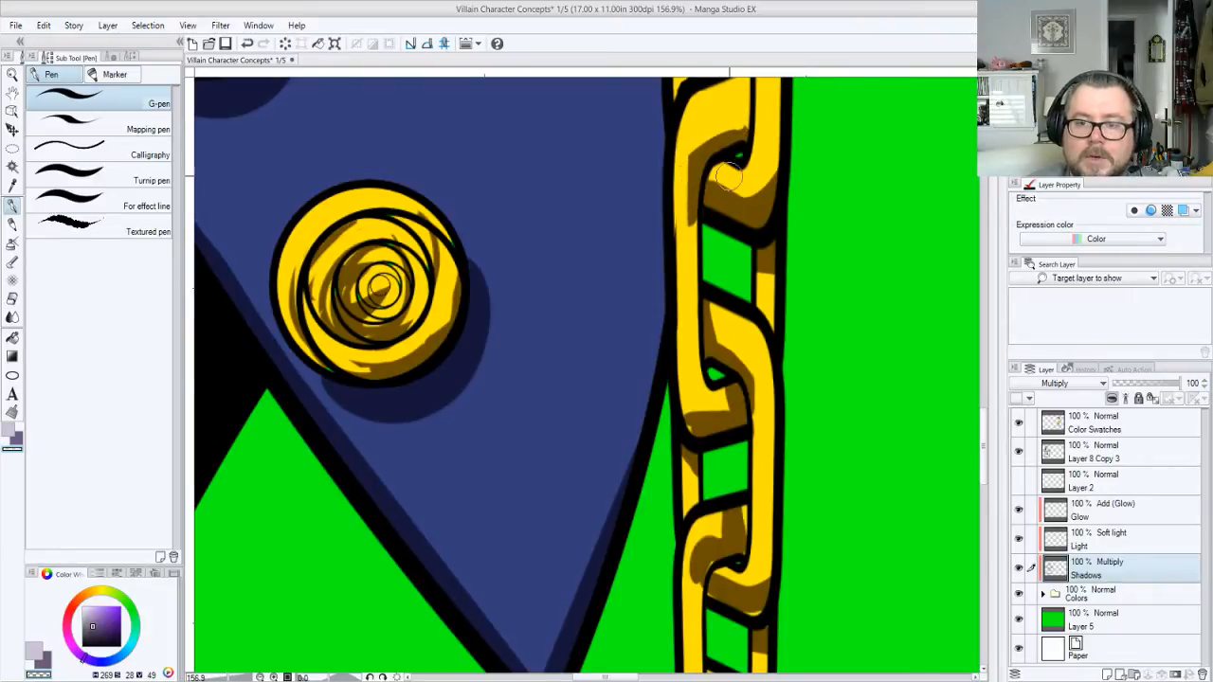
{"action": "key", "text": "c"}
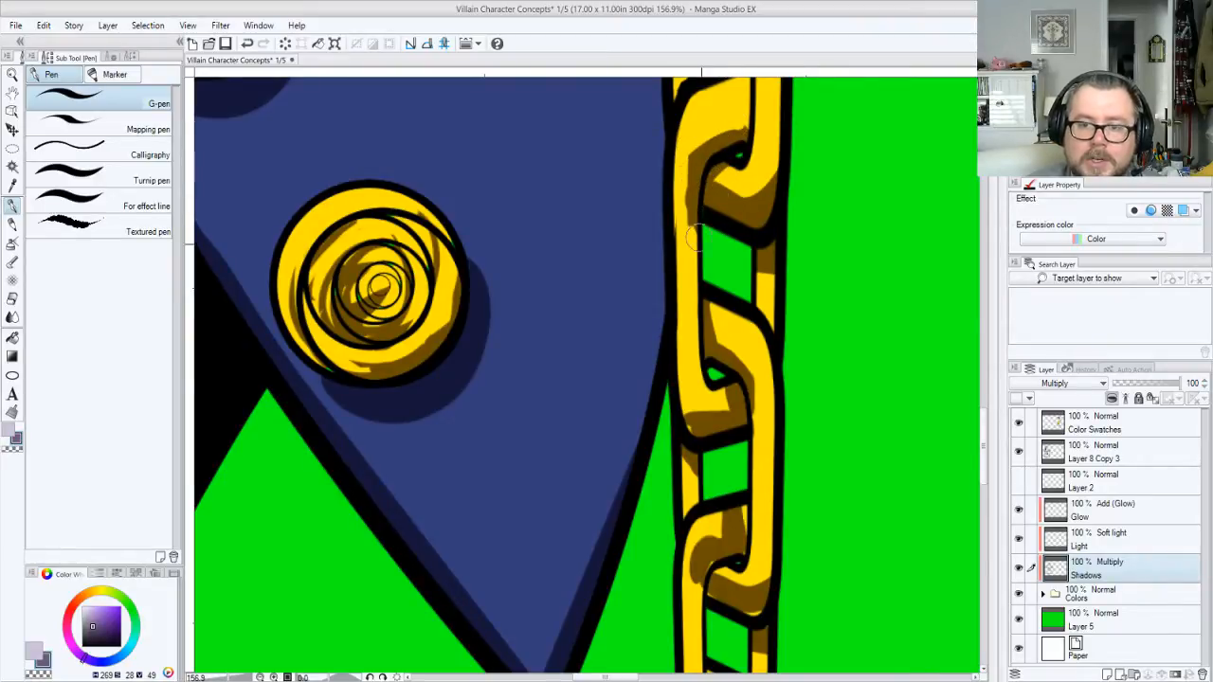
{"action": "key", "text": "c"}
{"action": "mouse_move", "coordinate": [690, 237]}
{"action": "left_mouse_down"}
{"action": "mouse_move", "coordinate": [686, 137]}
{"action": "mouse_move", "coordinate": [690, 272]}
{"action": "mouse_move", "coordinate": [692, 237]}
{"action": "left_mouse_up"}
{"action": "key", "text": "c"}
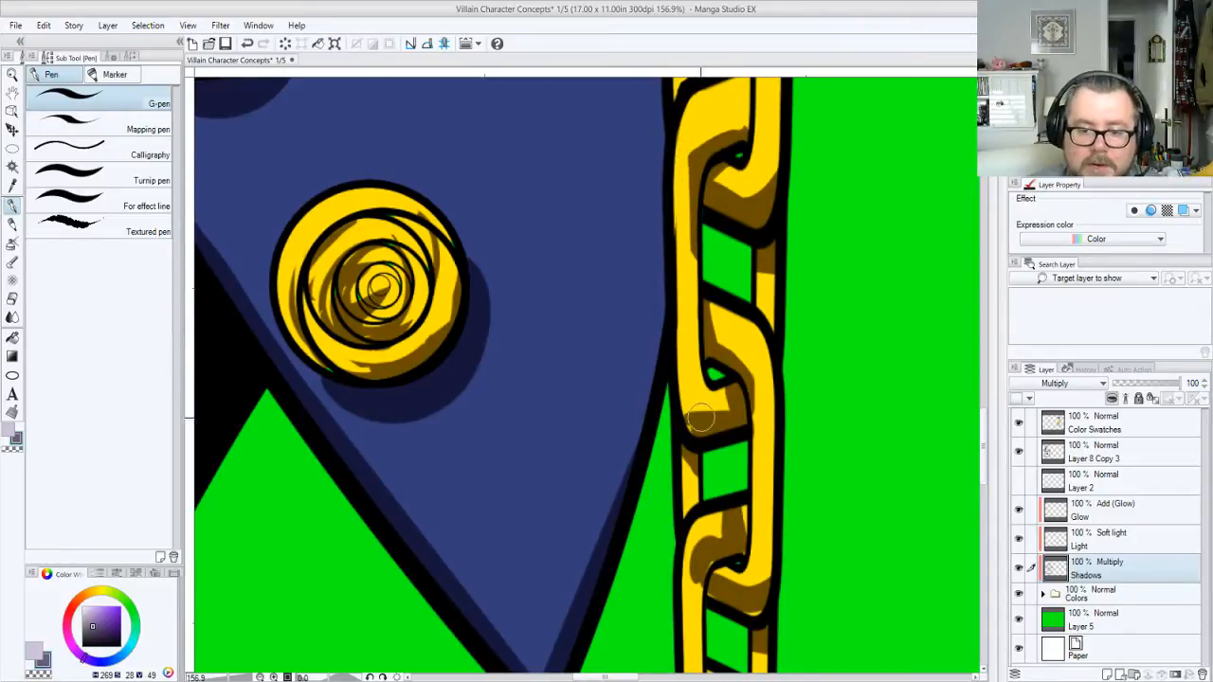
{"action": "left_click_drag", "start_coordinate": [682, 388], "coordinate": [706, 442]}
{"action": "mouse_move", "coordinate": [675, 359]}
{"action": "left_mouse_down"}
{"action": "mouse_move", "coordinate": [707, 422]}
{"action": "mouse_move", "coordinate": [711, 389]}
{"action": "left_mouse_up"}
{"action": "key", "text": "c"}
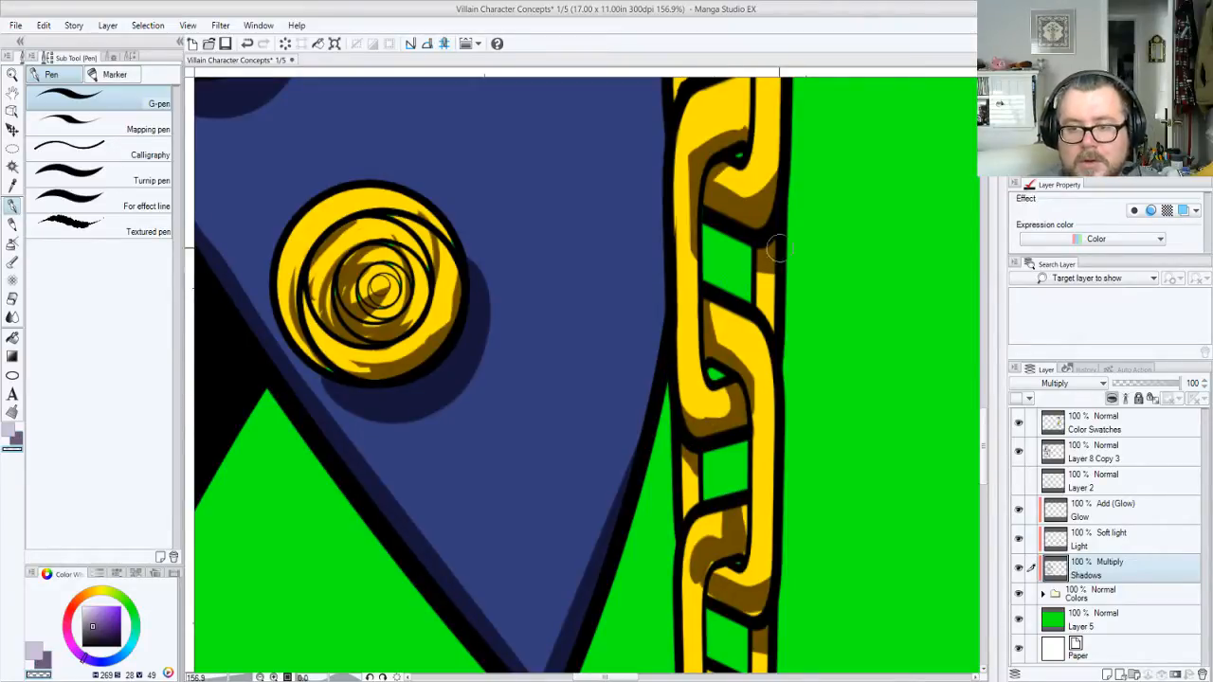
Add shadows between the fingers holding the pocket watch and along the underside of the extended little finger
{"action": "scroll", "coordinate": [748, 256], "scroll_direction": "up", "scroll_amount": 6}
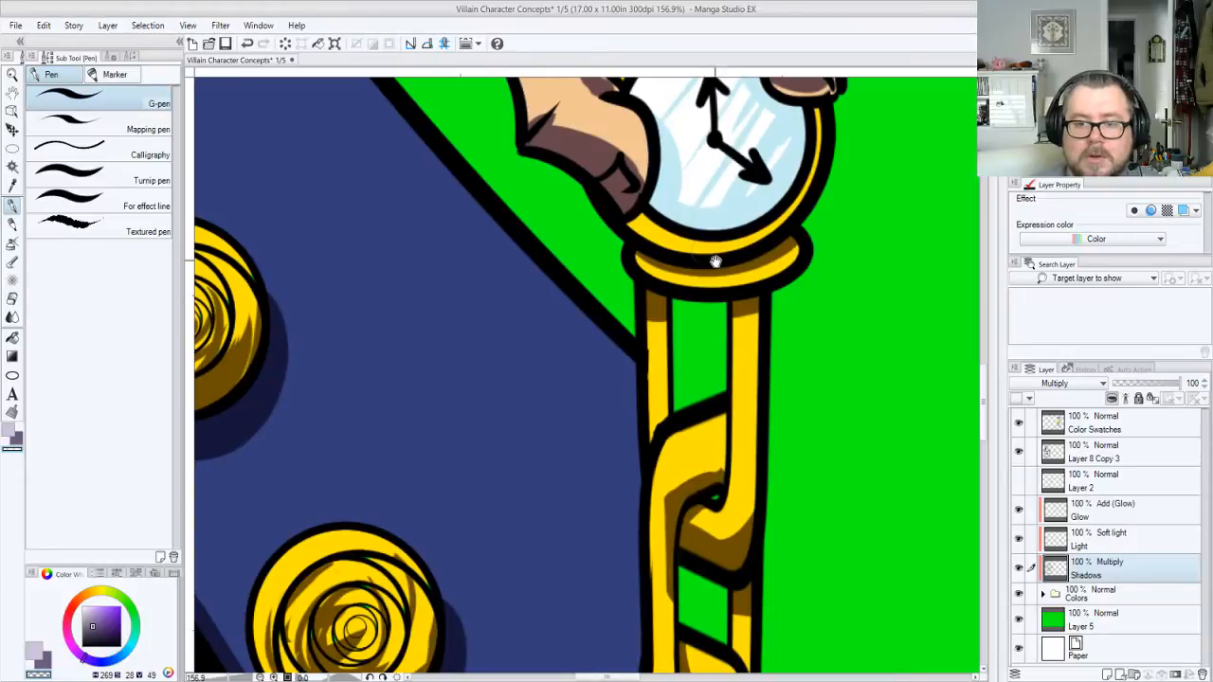
{"action": "scroll", "coordinate": [730, 209], "scroll_direction": "up", "scroll_amount": 4}
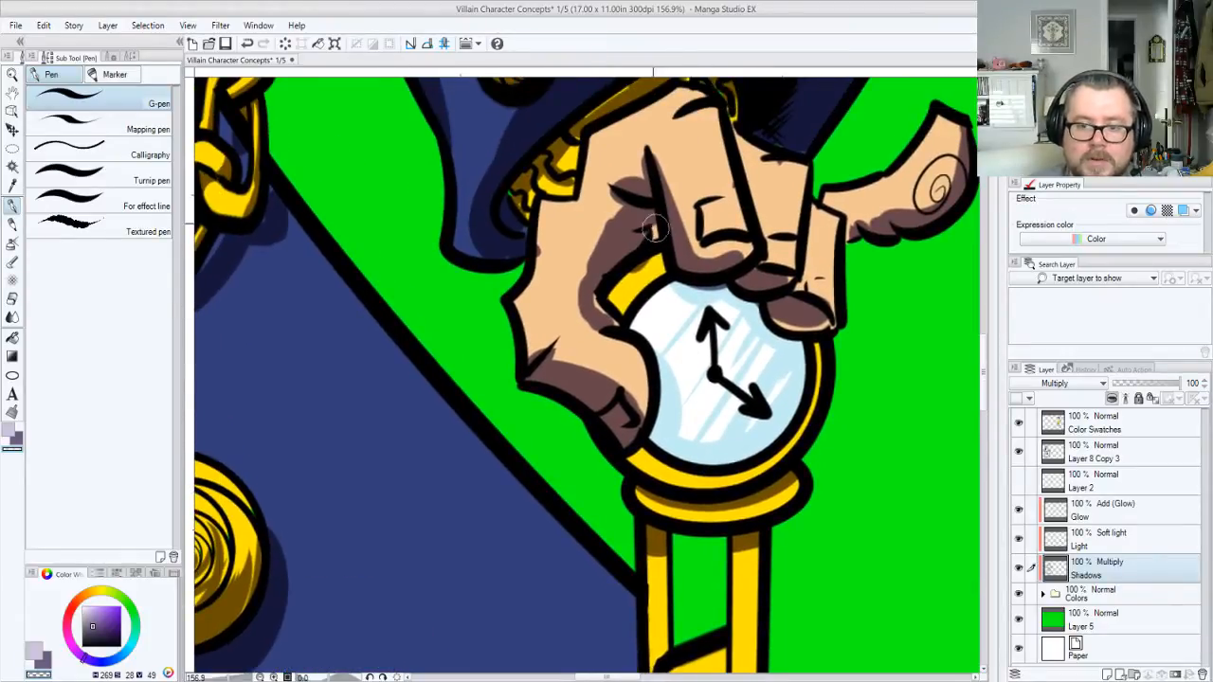
{"action": "mouse_move", "coordinate": [599, 302]}
{"action": "left_mouse_down"}
{"action": "mouse_move", "coordinate": [649, 239]}
{"action": "mouse_move", "coordinate": [623, 163]}
{"action": "left_mouse_up"}
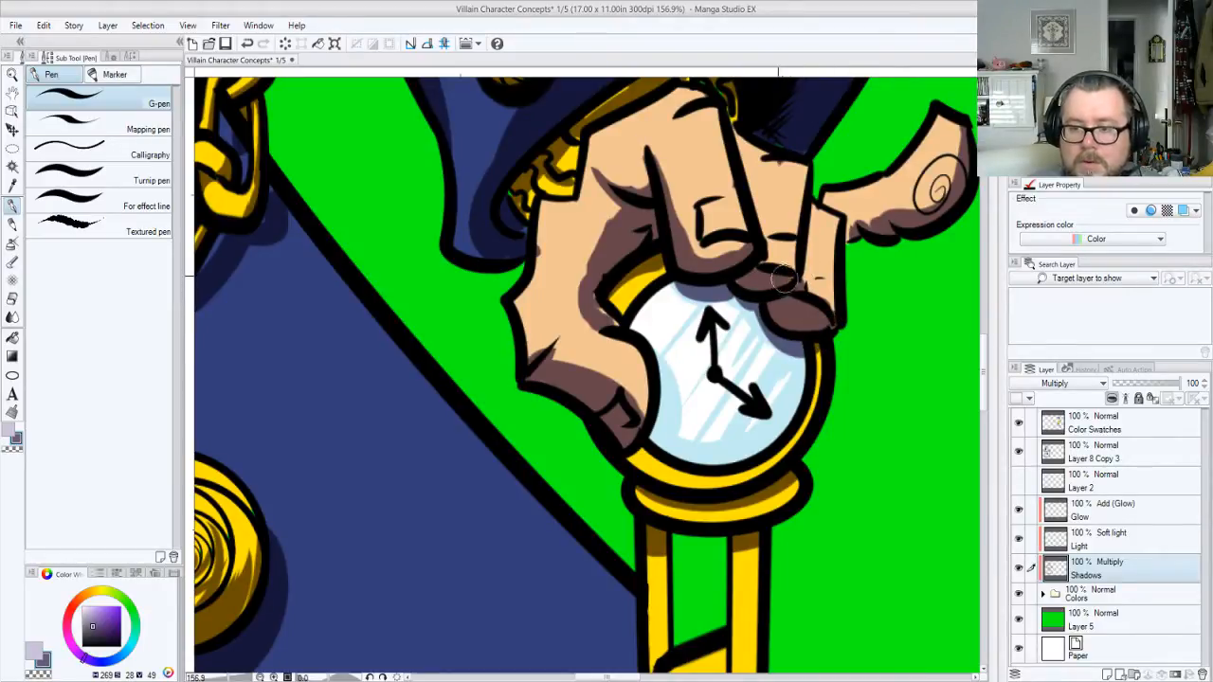
{"action": "mouse_move", "coordinate": [779, 172]}
{"action": "left_mouse_down"}
{"action": "mouse_move", "coordinate": [805, 189]}
{"action": "mouse_move", "coordinate": [801, 280]}
{"action": "left_mouse_up"}
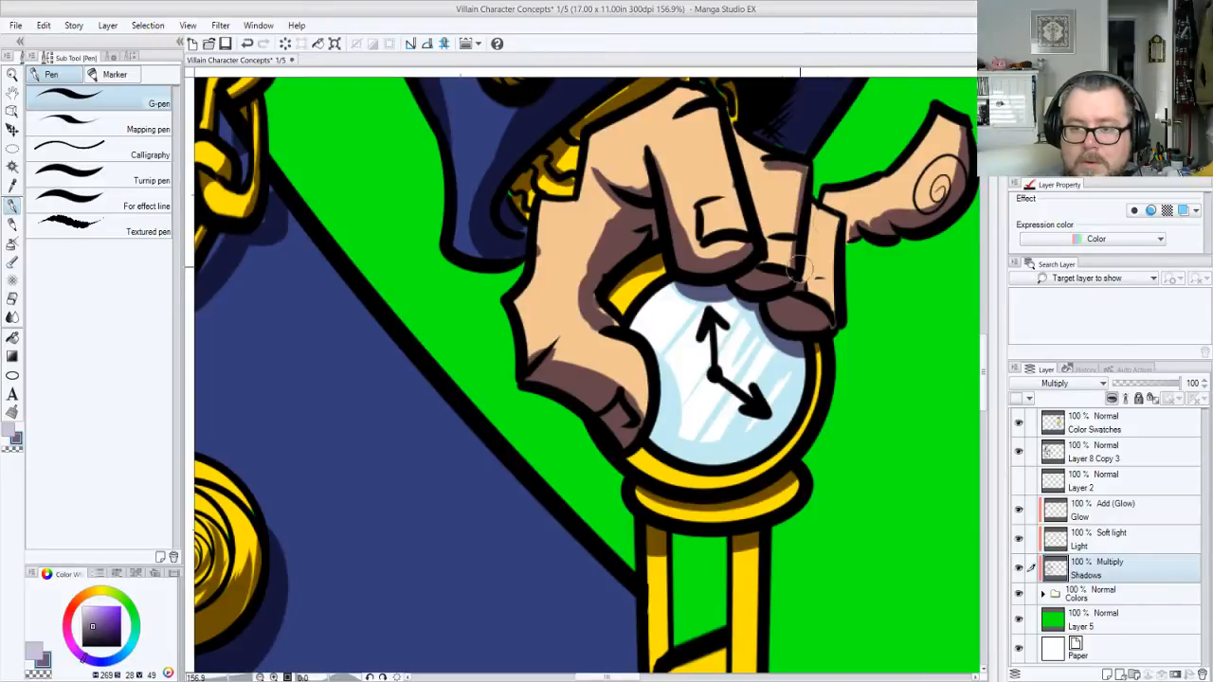
{"action": "left_click_drag", "start_coordinate": [834, 216], "coordinate": [830, 293]}
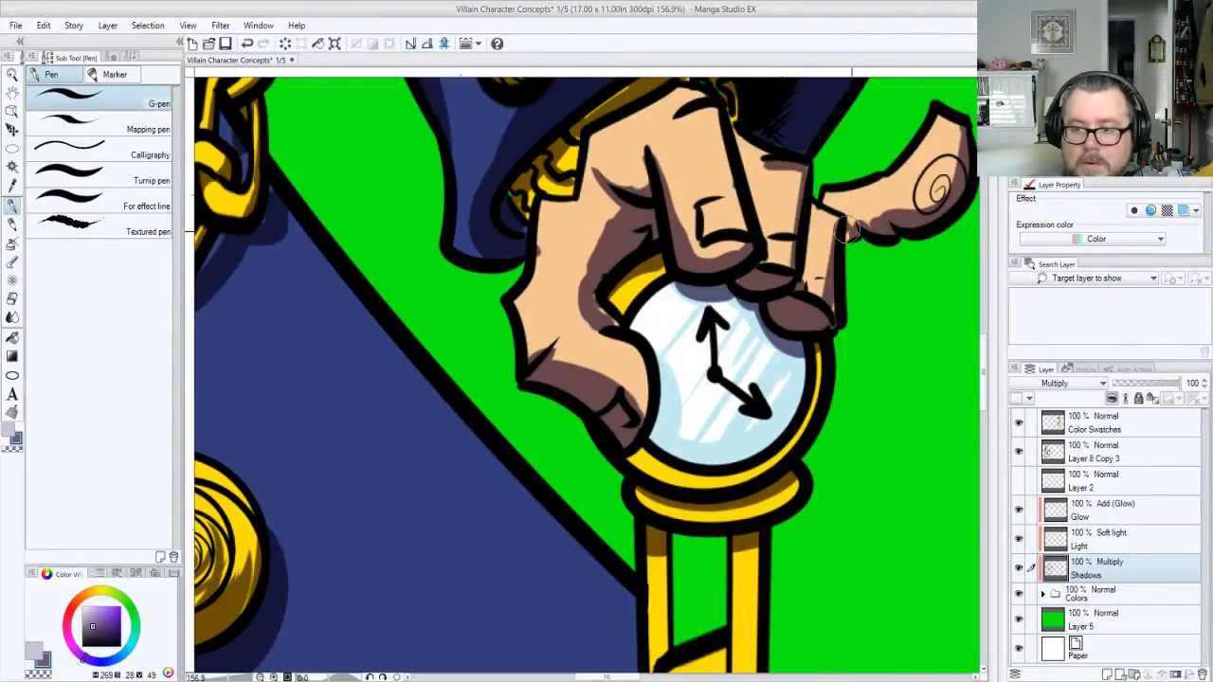
{"action": "mouse_move", "coordinate": [847, 230]}
{"action": "left_mouse_down"}
{"action": "mouse_move", "coordinate": [939, 188]}
{"action": "mouse_move", "coordinate": [958, 132]}
{"action": "left_mouse_up"}
Smooth the inner shadow between thumb and index finger, then clean up the outer edge of the hand and the thumb crease
{"action": "mouse_move", "coordinate": [593, 237]}
{"action": "left_mouse_down"}
{"action": "mouse_move", "coordinate": [580, 284]}
{"action": "mouse_move", "coordinate": [605, 231]}
{"action": "mouse_move", "coordinate": [594, 261]}
{"action": "left_mouse_up"}
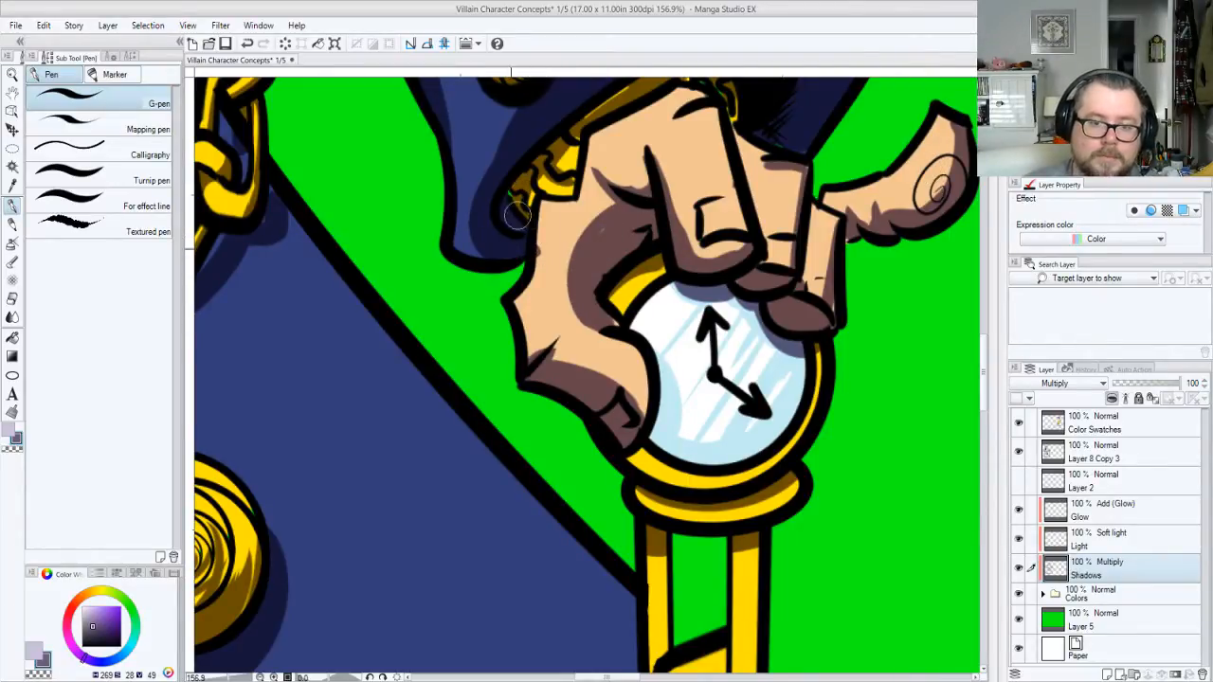
{"action": "key", "text": "c"}
{"action": "left_click_drag", "start_coordinate": [544, 259], "coordinate": [541, 246]}
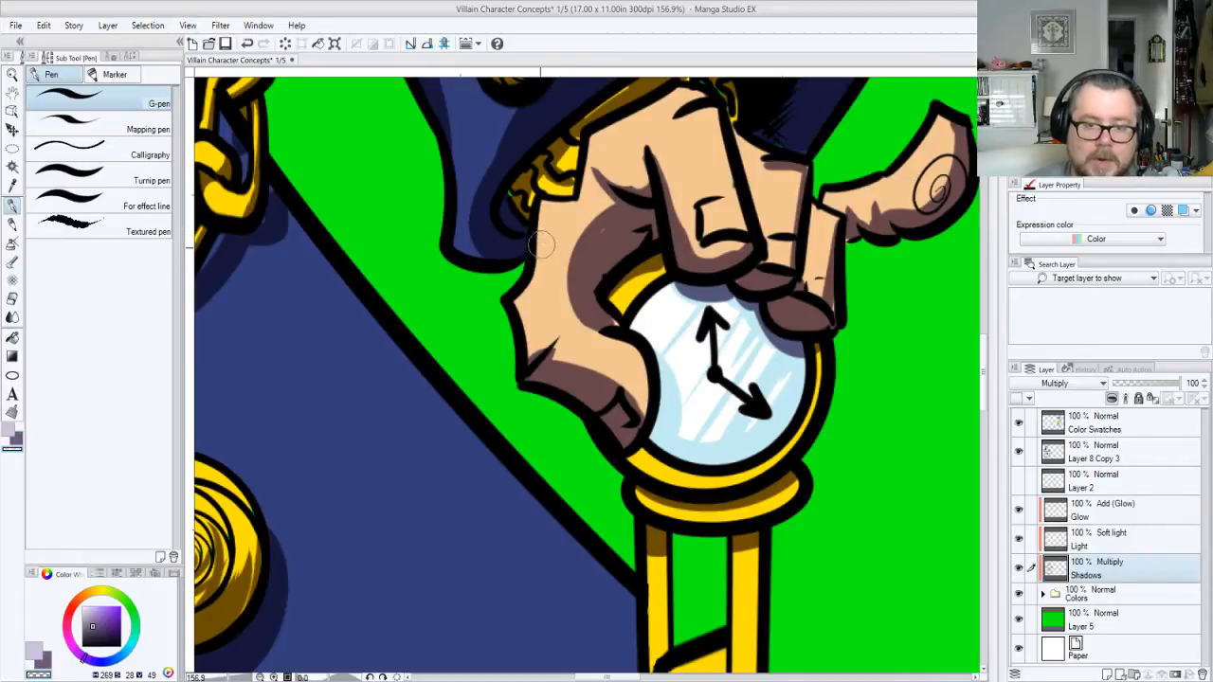
{"action": "mouse_move", "coordinate": [529, 351]}
{"action": "left_mouse_down"}
{"action": "mouse_move", "coordinate": [540, 361]}
{"action": "mouse_move", "coordinate": [560, 332]}
{"action": "left_mouse_up"}
{"action": "key", "text": "c"}
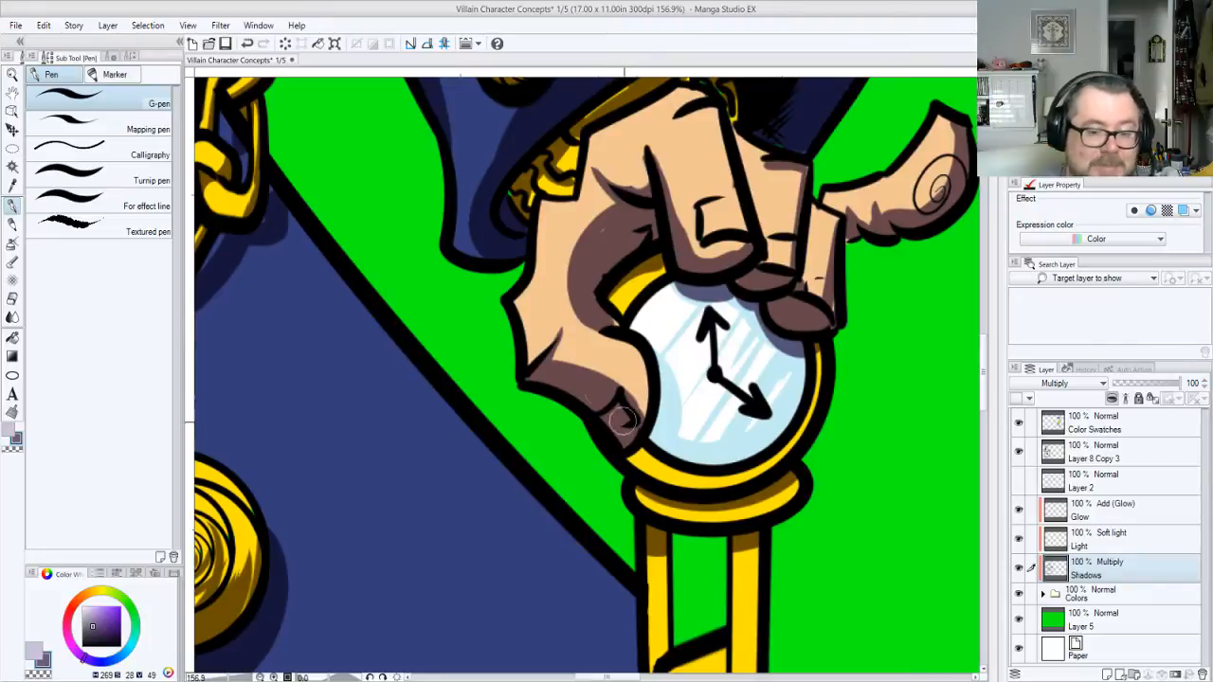
Trim and repaint the overlap shadow on the first curved chain link below the pocket watch
{"action": "mouse_move", "coordinate": [644, 481]}
{"action": "left_mouse_down"}
{"action": "mouse_move", "coordinate": [584, 285]}
{"action": "mouse_move", "coordinate": [590, 162]}
{"action": "mouse_move", "coordinate": [596, 228]}
{"action": "mouse_move", "coordinate": [588, 210]}
{"action": "left_mouse_up"}
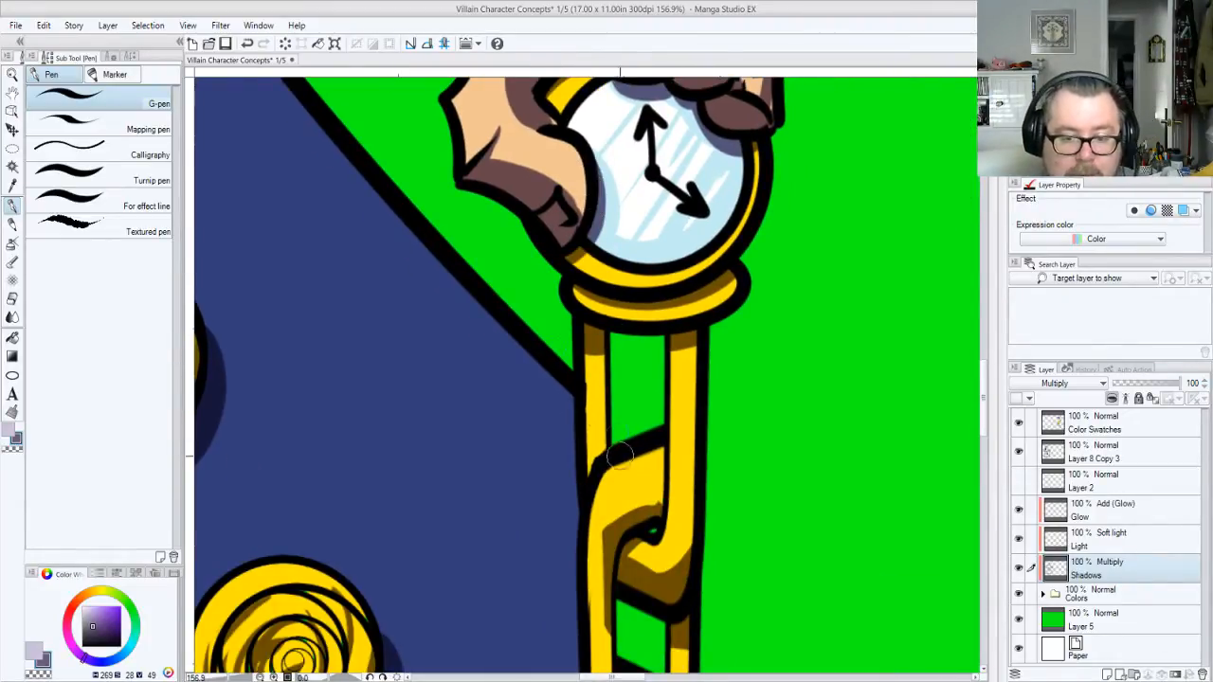
{"action": "mouse_move", "coordinate": [648, 503]}
{"action": "left_mouse_down"}
{"action": "mouse_move", "coordinate": [659, 501]}
{"action": "mouse_move", "coordinate": [636, 502]}
{"action": "left_mouse_up"}
{"action": "key", "text": "c"}
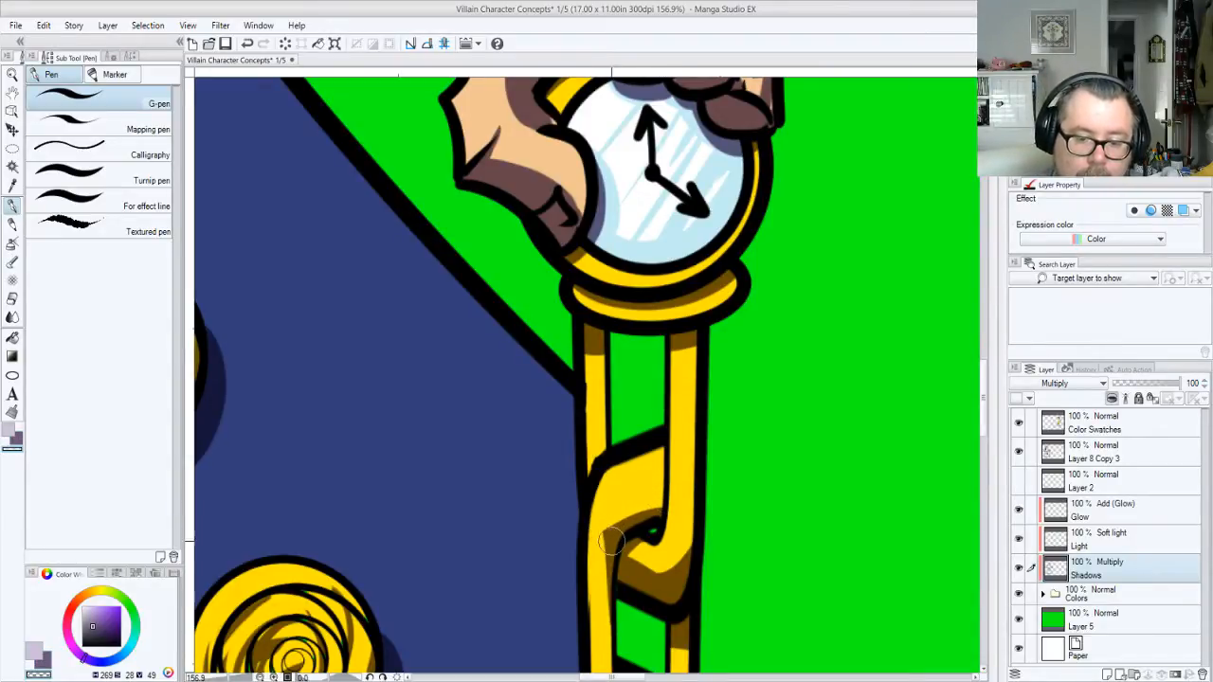
{"action": "key", "text": "c"}
{"action": "left_click_drag", "start_coordinate": [609, 532], "coordinate": [608, 633]}
Refine the curved overlap shadow on the watch chain link level with the lower part of the coat tip
{"action": "left_click_drag", "start_coordinate": [675, 498], "coordinate": [730, 112]}
{"action": "mouse_move", "coordinate": [721, 588]}
{"action": "left_mouse_down"}
{"action": "mouse_move", "coordinate": [709, 265]}
{"action": "mouse_move", "coordinate": [709, 420]}
{"action": "left_mouse_up"}
{"action": "mouse_move", "coordinate": [718, 256]}
{"action": "left_mouse_down"}
{"action": "mouse_move", "coordinate": [714, 276]}
{"action": "mouse_move", "coordinate": [660, 310]}
{"action": "mouse_move", "coordinate": [666, 422]}
{"action": "left_mouse_up"}
{"action": "key", "text": "c"}
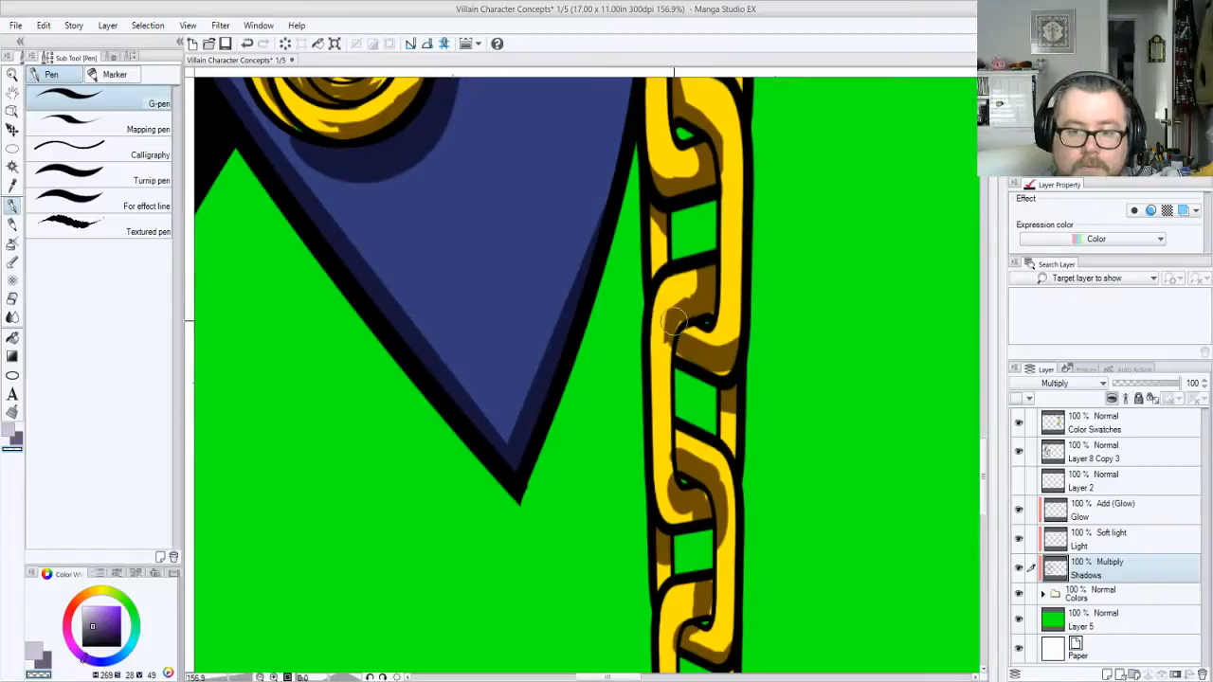
{"action": "mouse_move", "coordinate": [688, 272]}
{"action": "left_mouse_down"}
{"action": "mouse_move", "coordinate": [659, 329]}
{"action": "mouse_move", "coordinate": [681, 332]}
{"action": "mouse_move", "coordinate": [682, 354]}
{"action": "left_mouse_up"}
{"action": "key", "text": "c"}
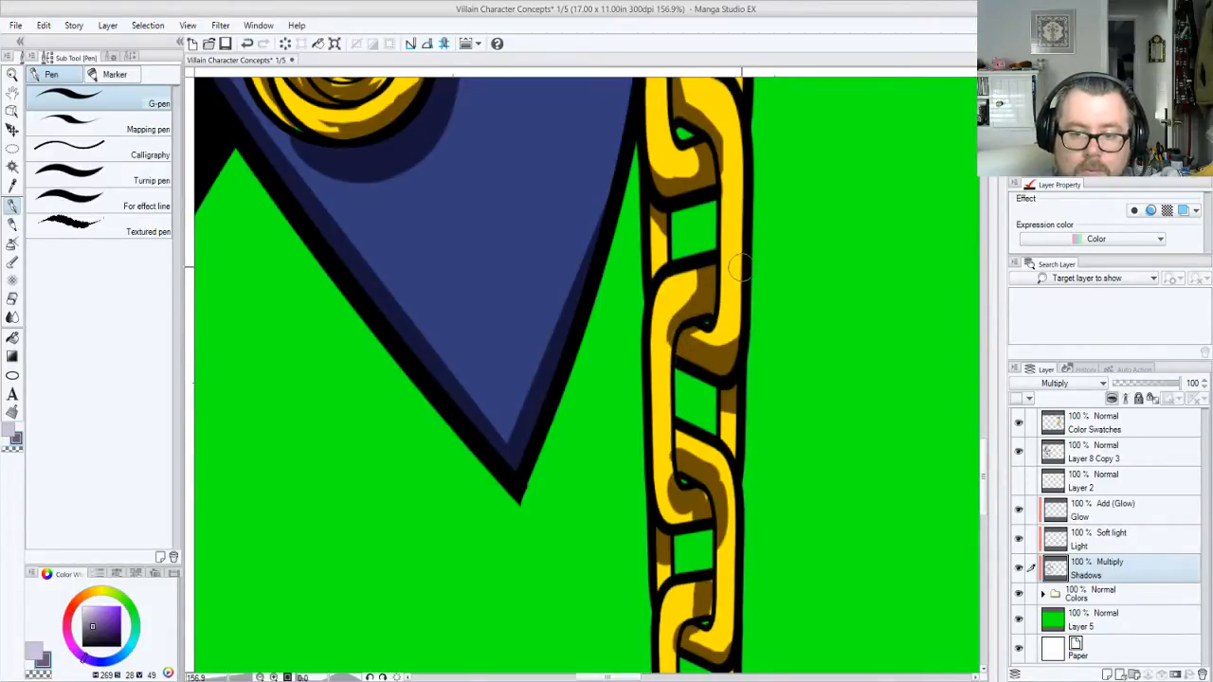
Clean up the shadows on the next watch chain links down and extend the shadow around the lower link's bend
{"action": "mouse_move", "coordinate": [664, 455]}
{"action": "left_mouse_down"}
{"action": "mouse_move", "coordinate": [676, 365]}
{"action": "mouse_move", "coordinate": [701, 432]}
{"action": "left_mouse_up"}
{"action": "key", "text": "c"}
{"action": "mouse_move", "coordinate": [682, 387]}
{"action": "left_mouse_down"}
{"action": "mouse_move", "coordinate": [695, 418]}
{"action": "mouse_move", "coordinate": [707, 413]}
{"action": "mouse_move", "coordinate": [684, 374]}
{"action": "mouse_move", "coordinate": [711, 379]}
{"action": "mouse_move", "coordinate": [721, 429]}
{"action": "left_mouse_up"}
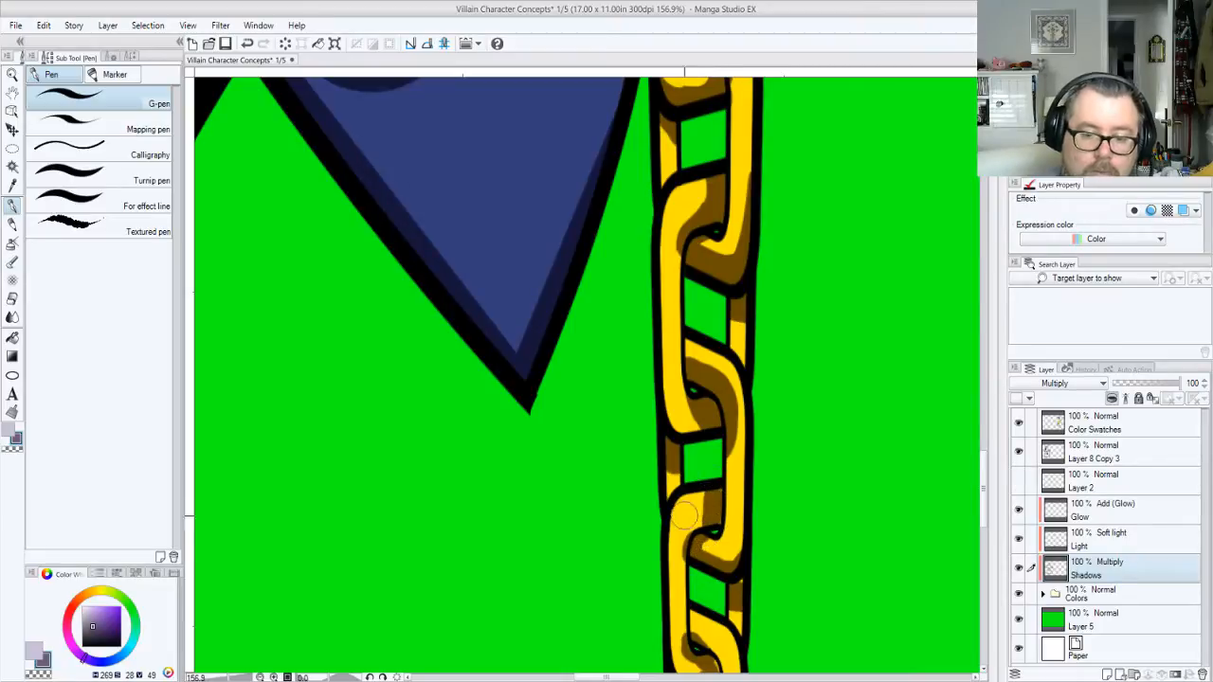
{"action": "mouse_move", "coordinate": [685, 515]}
{"action": "left_mouse_down"}
{"action": "mouse_move", "coordinate": [719, 521]}
{"action": "mouse_move", "coordinate": [686, 534]}
{"action": "mouse_move", "coordinate": [702, 547]}
{"action": "mouse_move", "coordinate": [671, 493]}
{"action": "left_mouse_up"}
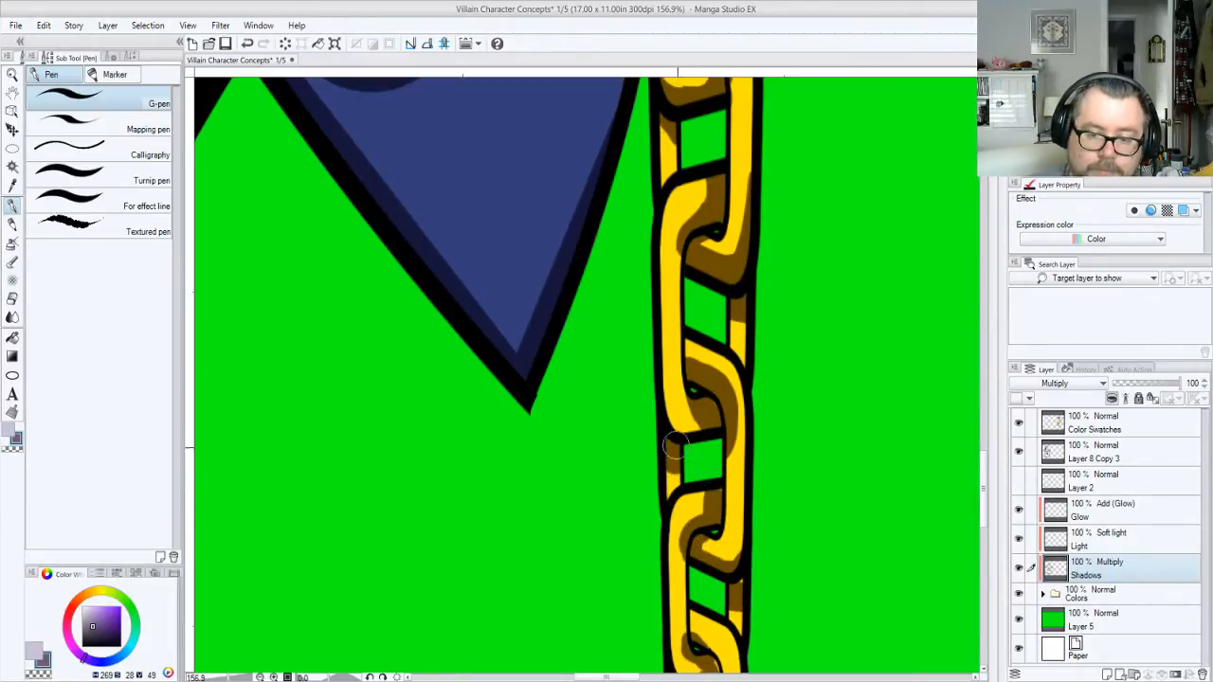
Clear the shadow from the lower link's inner bend and tidy the overlap shadow on the link beneath it
{"action": "scroll", "coordinate": [738, 322], "scroll_direction": "down", "scroll_amount": 5}
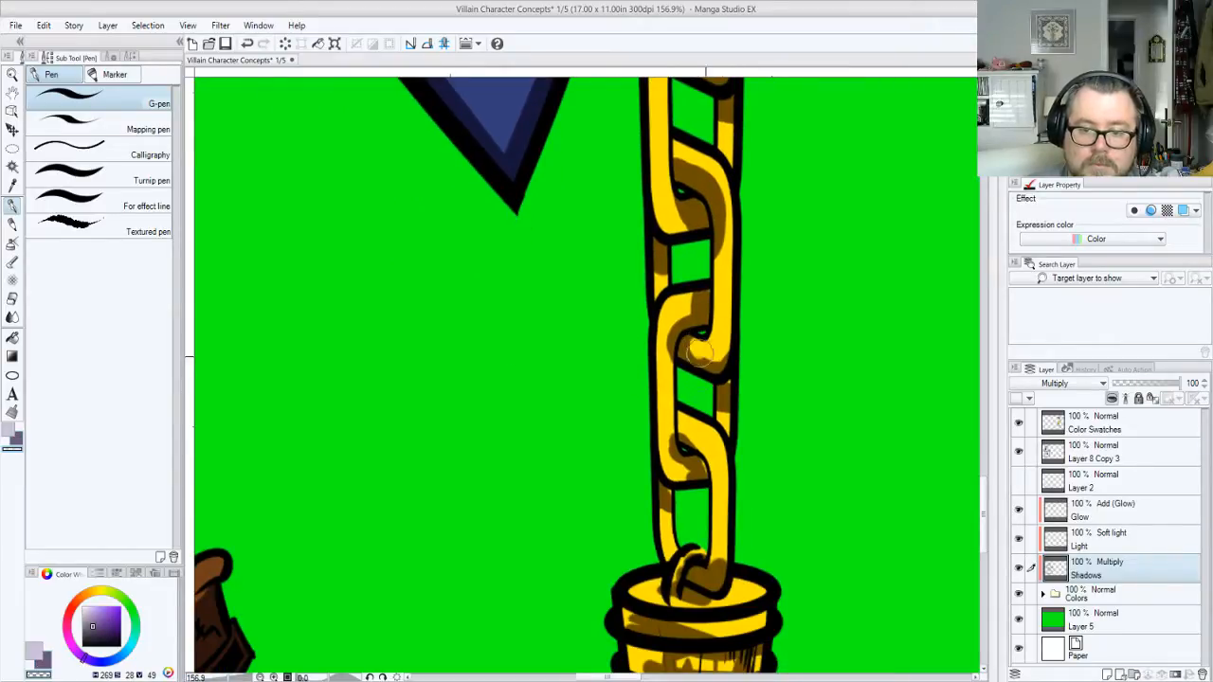
{"action": "left_click_drag", "start_coordinate": [701, 349], "coordinate": [726, 383]}
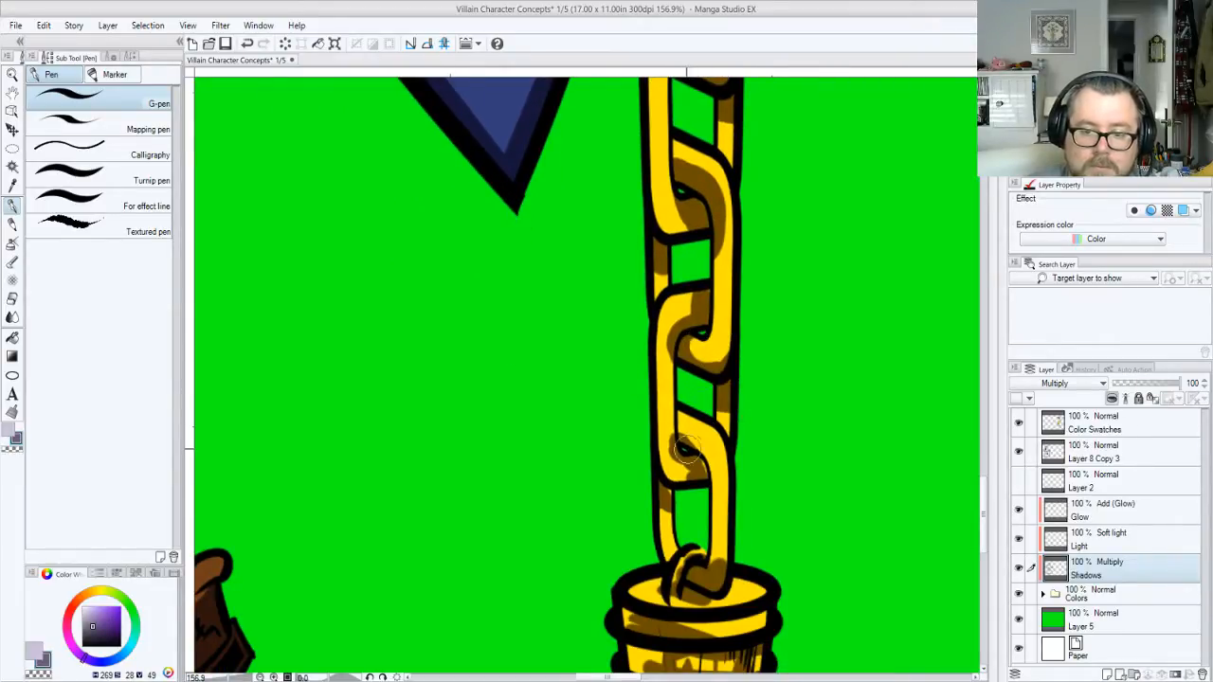
{"action": "mouse_move", "coordinate": [679, 439]}
{"action": "left_mouse_down"}
{"action": "mouse_move", "coordinate": [702, 474]}
{"action": "mouse_move", "coordinate": [679, 442]}
{"action": "mouse_move", "coordinate": [678, 480]}
{"action": "mouse_move", "coordinate": [671, 457]}
{"action": "left_mouse_up"}
{"action": "key", "text": "c"}
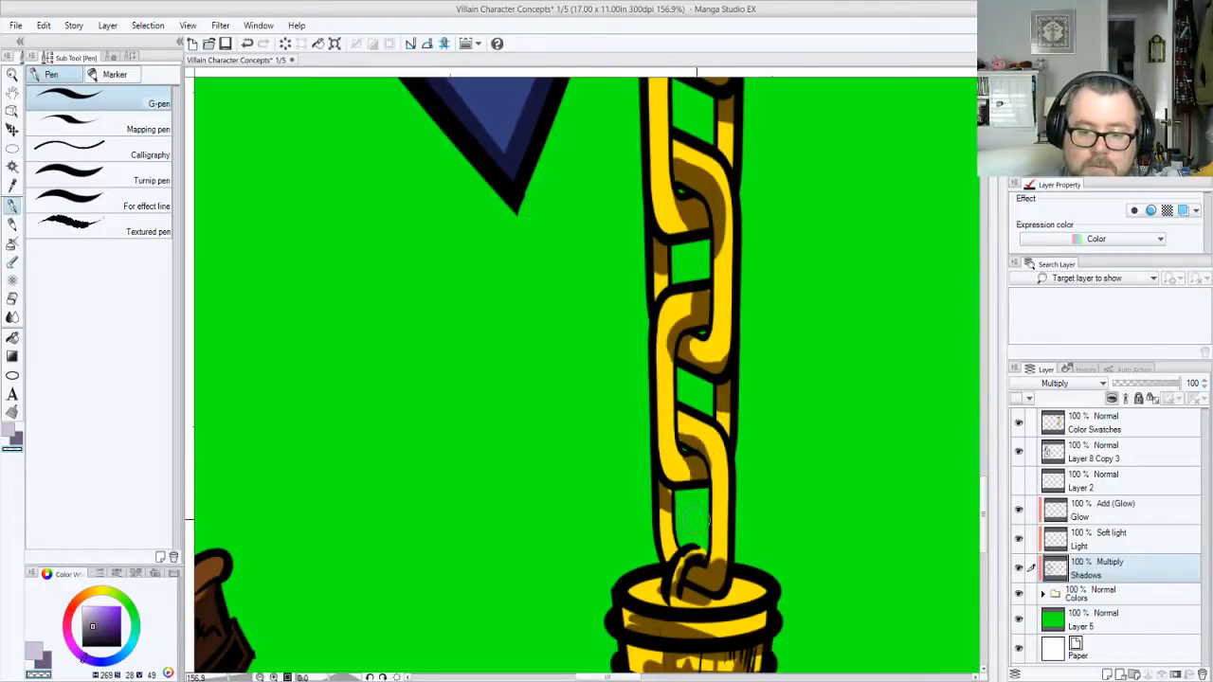
{"action": "key", "text": "c"}
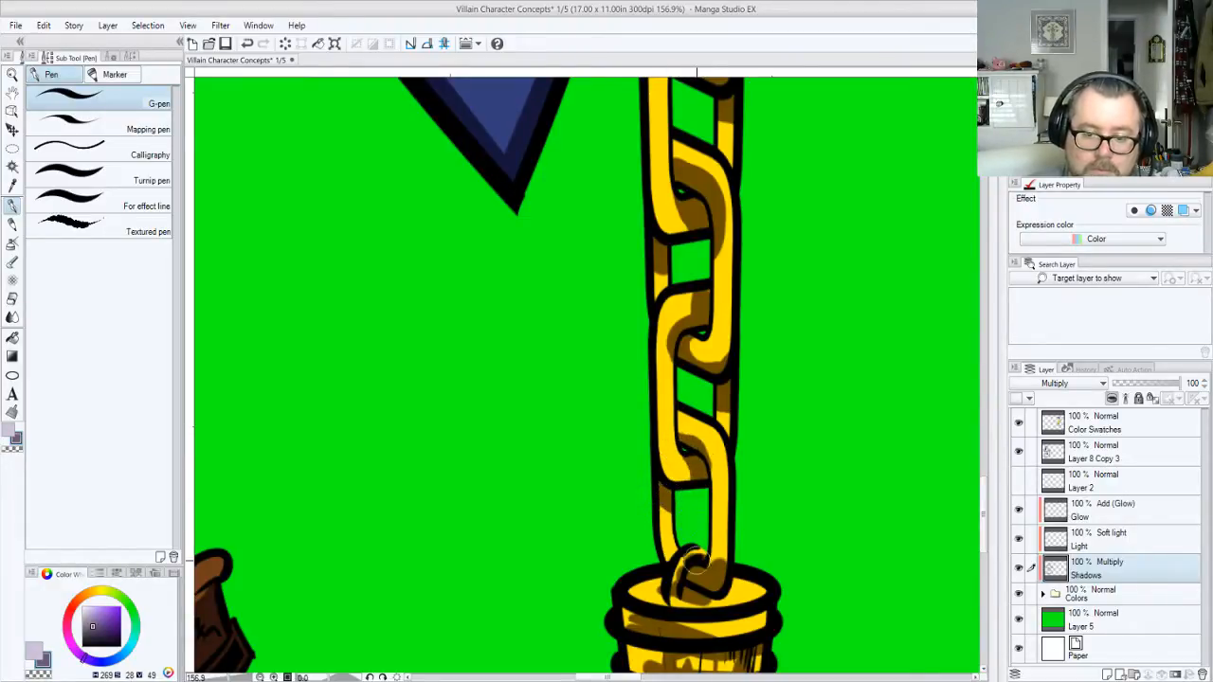
Trim and repaint the shadows where the last chain link hooks through the ring on the cane's barrel-shaped tip
{"action": "mouse_move", "coordinate": [694, 559]}
{"action": "left_mouse_down"}
{"action": "mouse_move", "coordinate": [672, 591]}
{"action": "mouse_move", "coordinate": [687, 558]}
{"action": "mouse_move", "coordinate": [724, 577]}
{"action": "mouse_move", "coordinate": [726, 533]}
{"action": "mouse_move", "coordinate": [695, 573]}
{"action": "mouse_move", "coordinate": [716, 568]}
{"action": "mouse_move", "coordinate": [721, 512]}
{"action": "left_mouse_up"}
{"action": "key", "text": "c"}
{"action": "key", "text": "c"}
{"action": "left_click_drag", "start_coordinate": [717, 581], "coordinate": [722, 539]}
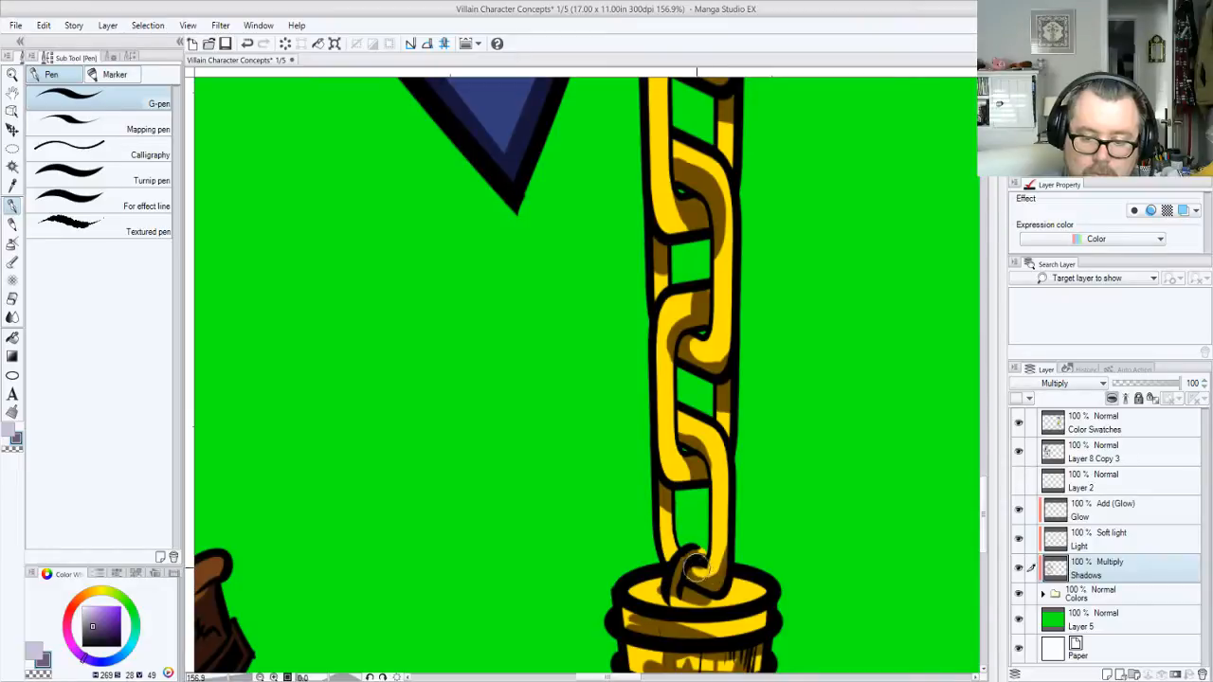
{"action": "key", "text": "c"}
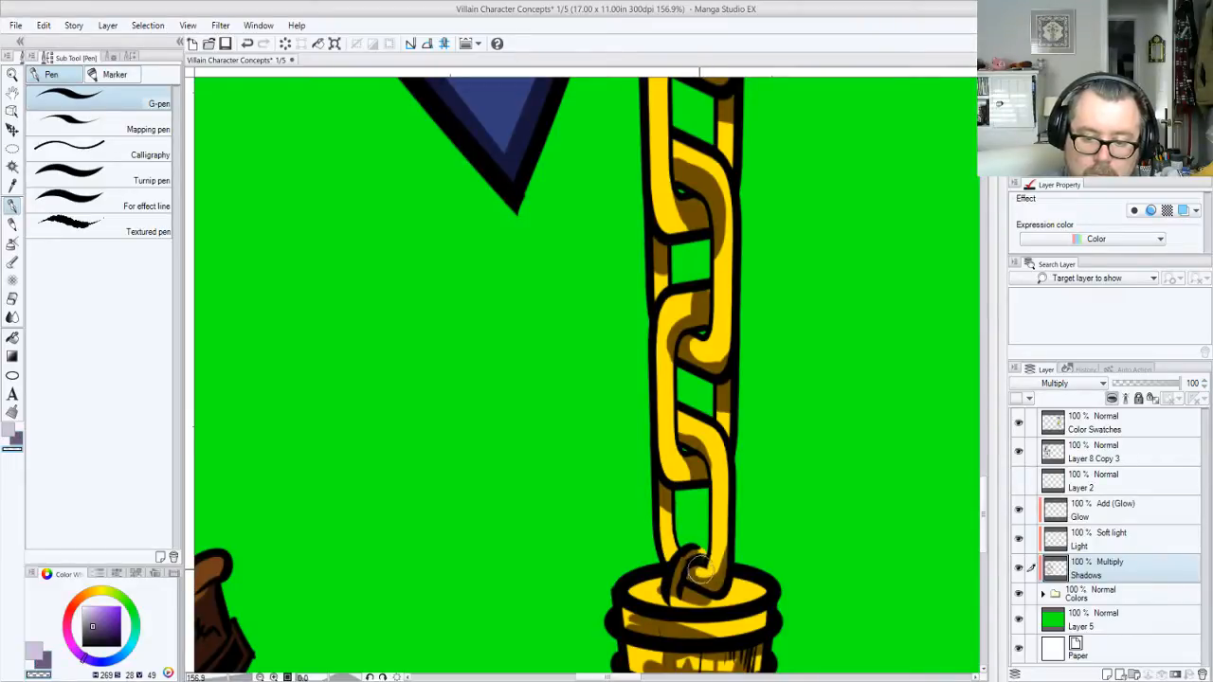
{"action": "mouse_move", "coordinate": [664, 596]}
{"action": "left_mouse_down"}
{"action": "mouse_move", "coordinate": [670, 508]}
{"action": "mouse_move", "coordinate": [695, 468]}
{"action": "mouse_move", "coordinate": [685, 514]}
{"action": "mouse_move", "coordinate": [709, 516]}
{"action": "mouse_move", "coordinate": [709, 529]}
{"action": "mouse_move", "coordinate": [643, 524]}
{"action": "mouse_move", "coordinate": [715, 537]}
{"action": "mouse_move", "coordinate": [773, 514]}
{"action": "mouse_move", "coordinate": [641, 537]}
{"action": "mouse_move", "coordinate": [742, 541]}
{"action": "left_mouse_up"}
{"action": "key", "text": "c"}
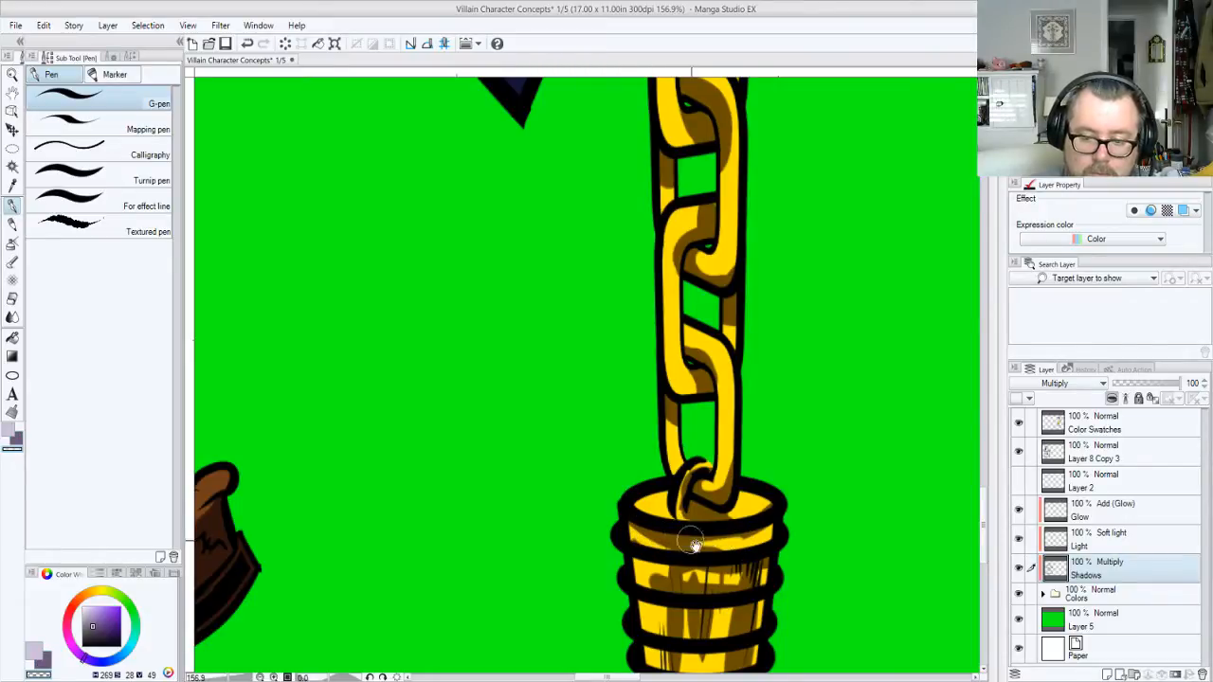
{"action": "scroll", "coordinate": [696, 541], "scroll_direction": "down", "scroll_amount": 3}
{"action": "mouse_move", "coordinate": [626, 448]}
{"action": "left_mouse_down"}
{"action": "mouse_move", "coordinate": [769, 430]}
{"action": "mouse_move", "coordinate": [644, 481]}
{"action": "mouse_move", "coordinate": [621, 471]}
{"action": "mouse_move", "coordinate": [704, 499]}
{"action": "mouse_move", "coordinate": [762, 477]}
{"action": "mouse_move", "coordinate": [657, 531]}
{"action": "mouse_move", "coordinate": [629, 514]}
{"action": "mouse_move", "coordinate": [708, 538]}
{"action": "mouse_move", "coordinate": [751, 488]}
{"action": "mouse_move", "coordinate": [712, 493]}
{"action": "mouse_move", "coordinate": [764, 471]}
{"action": "mouse_move", "coordinate": [766, 456]}
{"action": "mouse_move", "coordinate": [752, 547]}
{"action": "mouse_move", "coordinate": [750, 482]}
{"action": "mouse_move", "coordinate": [737, 528]}
{"action": "mouse_move", "coordinate": [713, 478]}
{"action": "mouse_move", "coordinate": [699, 530]}
{"action": "mouse_move", "coordinate": [692, 462]}
{"action": "mouse_move", "coordinate": [676, 468]}
{"action": "mouse_move", "coordinate": [662, 532]}
{"action": "mouse_move", "coordinate": [648, 503]}
{"action": "mouse_move", "coordinate": [733, 420]}
{"action": "mouse_move", "coordinate": [736, 444]}
{"action": "mouse_move", "coordinate": [758, 400]}
{"action": "mouse_move", "coordinate": [743, 454]}
{"action": "mouse_move", "coordinate": [764, 437]}
{"action": "mouse_move", "coordinate": [765, 411]}
{"action": "mouse_move", "coordinate": [733, 579]}
{"action": "mouse_move", "coordinate": [745, 473]}
{"action": "mouse_move", "coordinate": [718, 526]}
{"action": "mouse_move", "coordinate": [765, 421]}
{"action": "mouse_move", "coordinate": [724, 558]}
{"action": "mouse_move", "coordinate": [754, 454]}
{"action": "mouse_move", "coordinate": [720, 534]}
{"action": "mouse_move", "coordinate": [638, 565]}
{"action": "mouse_move", "coordinate": [667, 570]}
{"action": "mouse_move", "coordinate": [633, 540]}
{"action": "mouse_move", "coordinate": [622, 445]}
{"action": "mouse_move", "coordinate": [633, 420]}
{"action": "mouse_move", "coordinate": [618, 408]}
{"action": "mouse_move", "coordinate": [631, 447]}
{"action": "mouse_move", "coordinate": [672, 397]}
{"action": "mouse_move", "coordinate": [723, 393]}
{"action": "mouse_move", "coordinate": [710, 400]}
{"action": "mouse_move", "coordinate": [732, 386]}
{"action": "mouse_move", "coordinate": [713, 402]}
{"action": "mouse_move", "coordinate": [736, 378]}
{"action": "mouse_move", "coordinate": [732, 407]}
{"action": "mouse_move", "coordinate": [712, 375]}
{"action": "left_mouse_up"}
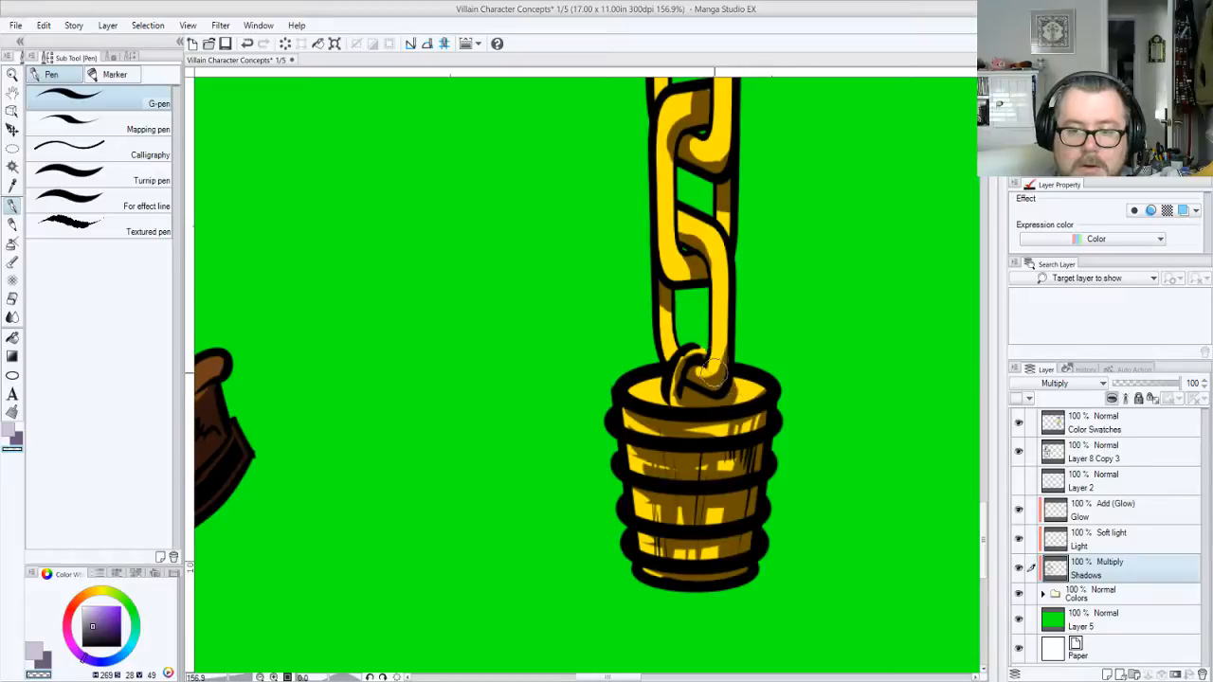
Paint the shadow inside the folded trouser cuff above the right-hand shoe
{"action": "scroll", "coordinate": [720, 398], "scroll_direction": "left", "scroll_amount": 10}
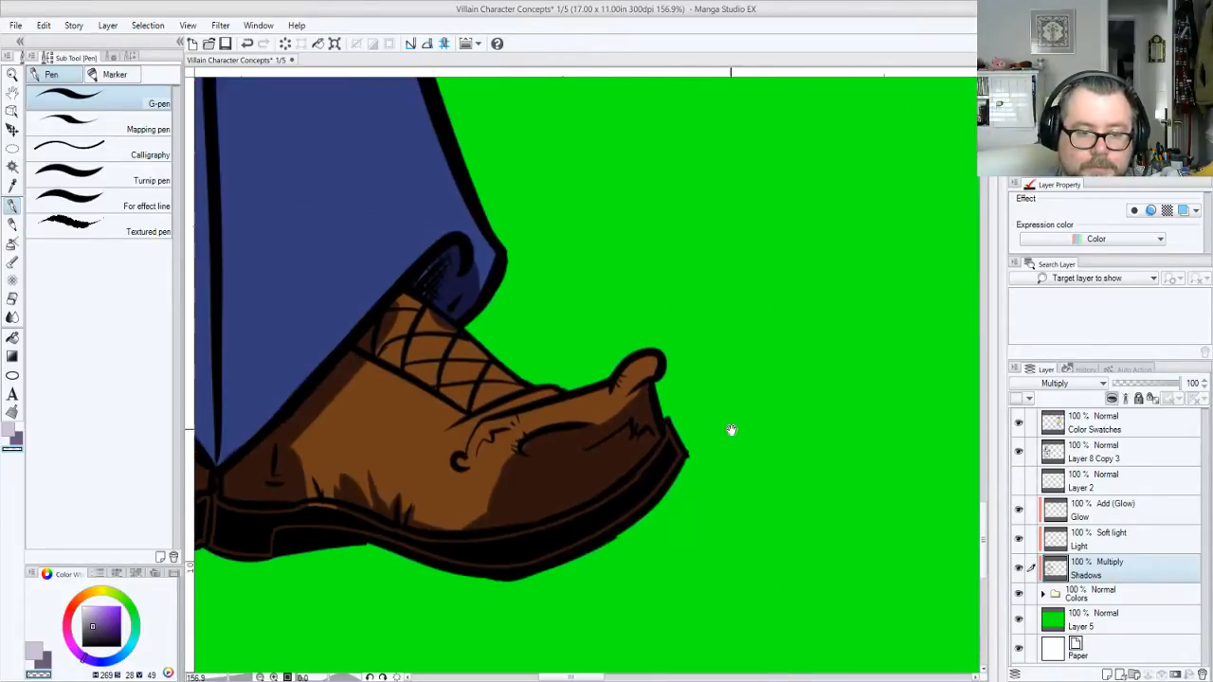
{"action": "left_click_drag", "start_coordinate": [731, 431], "coordinate": [844, 400]}
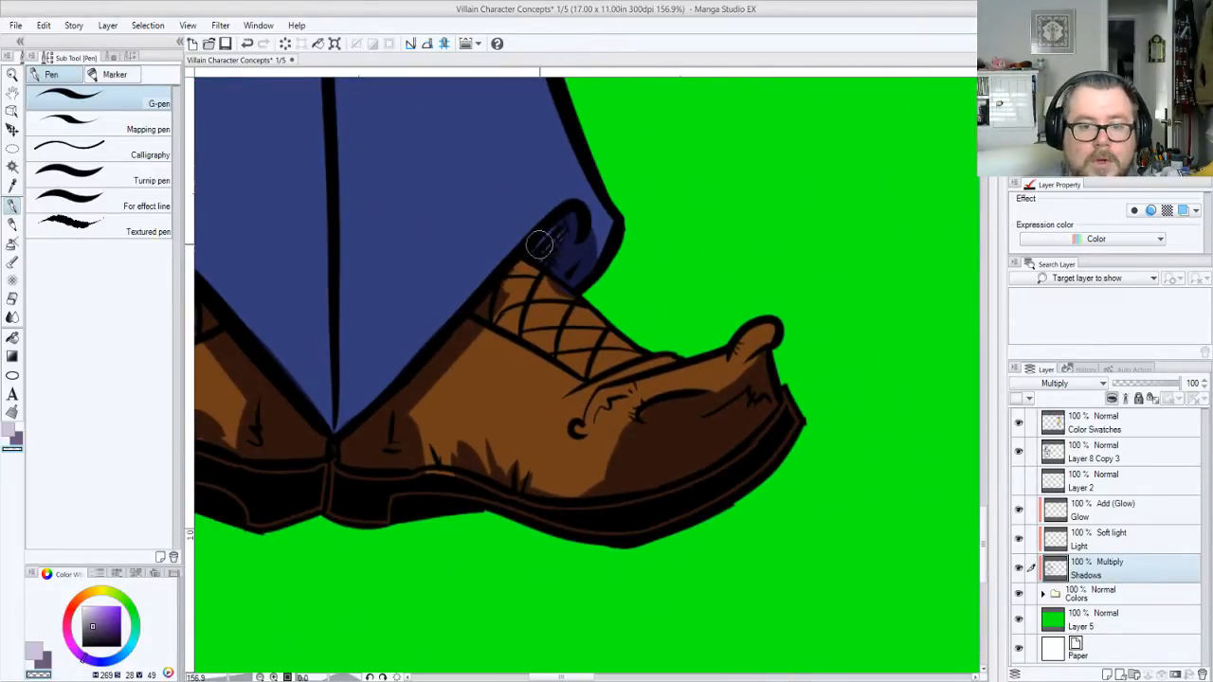
{"action": "mouse_move", "coordinate": [540, 246]}
{"action": "left_mouse_down"}
{"action": "mouse_move", "coordinate": [506, 285]}
{"action": "mouse_move", "coordinate": [561, 230]}
{"action": "mouse_move", "coordinate": [534, 264]}
{"action": "mouse_move", "coordinate": [588, 300]}
{"action": "left_mouse_up"}
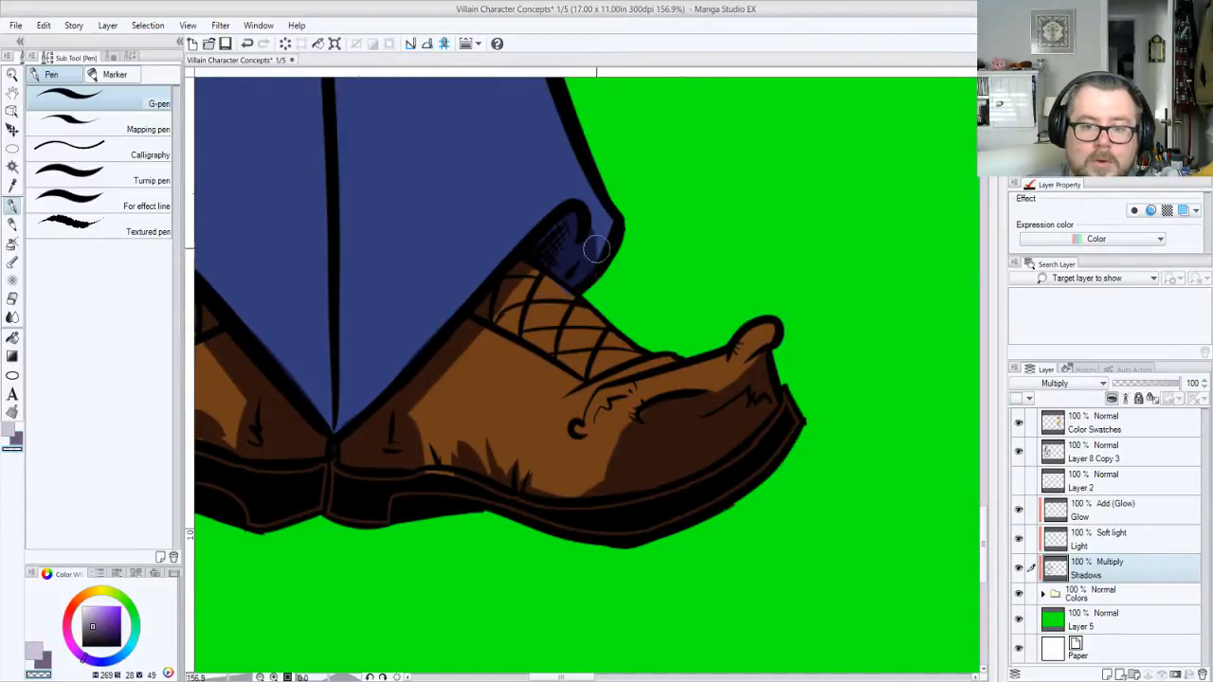
{"action": "left_click_drag", "start_coordinate": [596, 249], "coordinate": [569, 268]}
Erase the shadow along the thin upper rims of both shoe soles to leave a lighter brown edge
{"action": "mouse_move", "coordinate": [514, 354]}
{"action": "left_mouse_down"}
{"action": "mouse_move", "coordinate": [726, 295]}
{"action": "mouse_move", "coordinate": [884, 282]}
{"action": "left_mouse_up"}
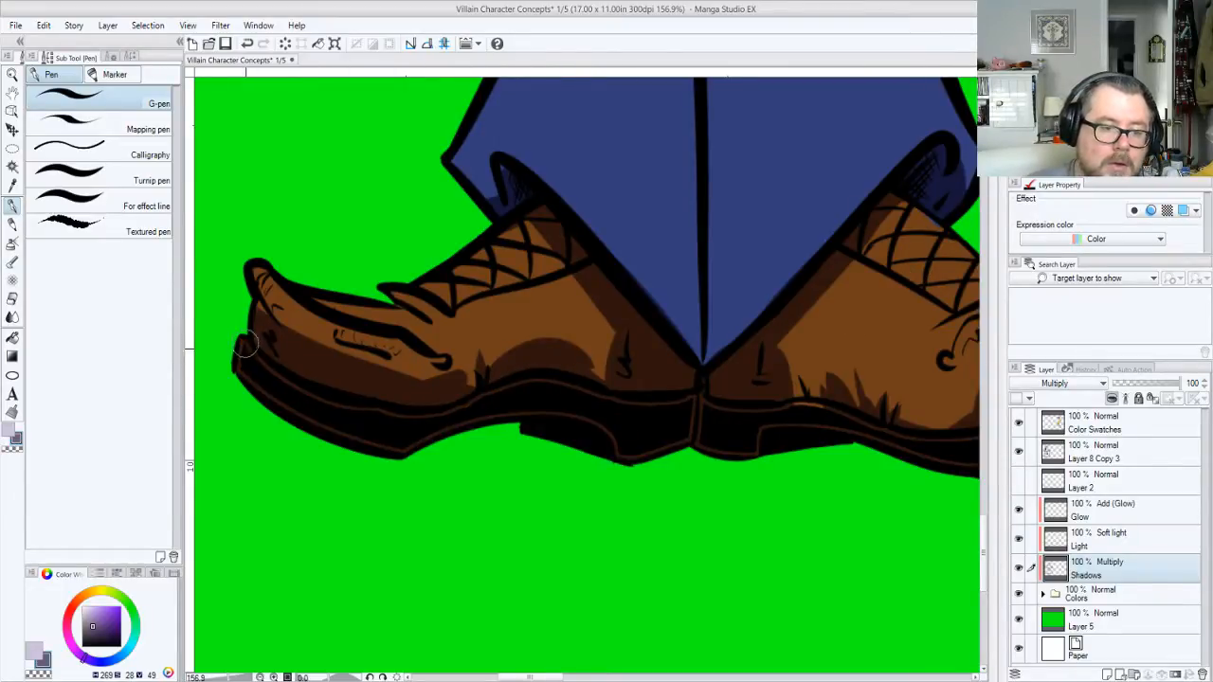
{"action": "left_click_drag", "start_coordinate": [249, 341], "coordinate": [266, 370]}
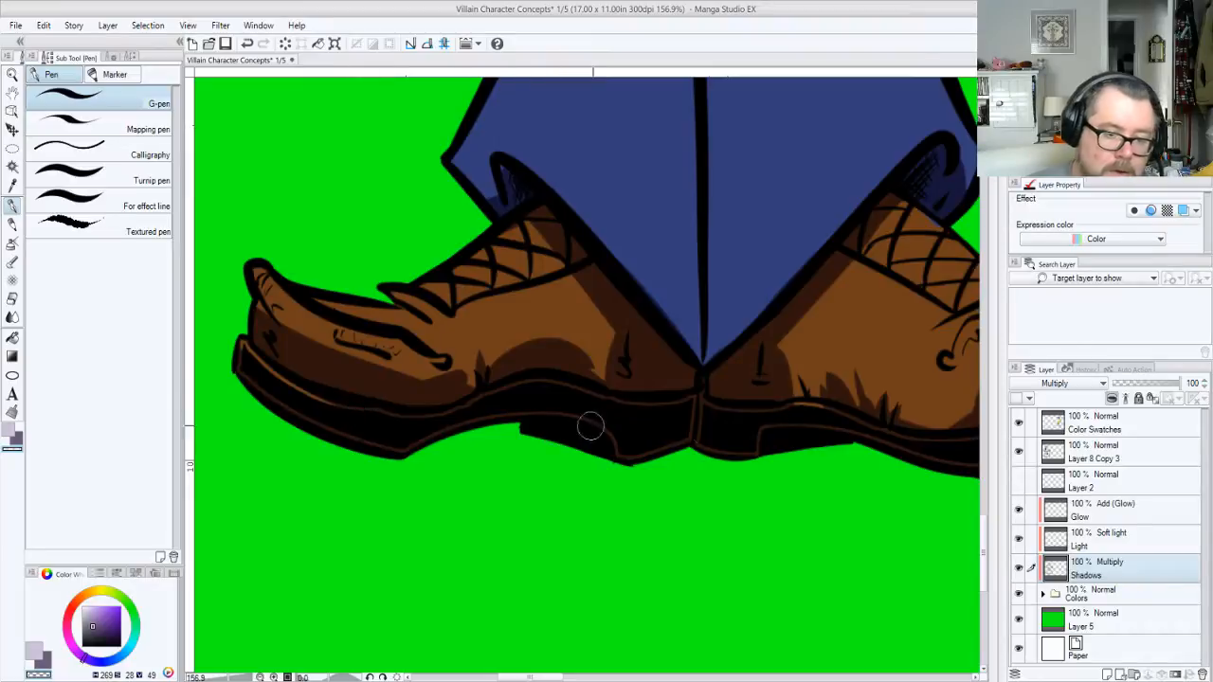
{"action": "mouse_move", "coordinate": [889, 444]}
{"action": "left_mouse_down"}
{"action": "mouse_move", "coordinate": [758, 463]}
{"action": "mouse_move", "coordinate": [474, 442]}
{"action": "left_mouse_up"}
{"action": "mouse_move", "coordinate": [383, 408]}
{"action": "left_mouse_down"}
{"action": "mouse_move", "coordinate": [474, 442]}
{"action": "mouse_move", "coordinate": [467, 420]}
{"action": "mouse_move", "coordinate": [428, 404]}
{"action": "mouse_move", "coordinate": [457, 419]}
{"action": "mouse_move", "coordinate": [458, 384]}
{"action": "mouse_move", "coordinate": [500, 442]}
{"action": "left_mouse_up"}
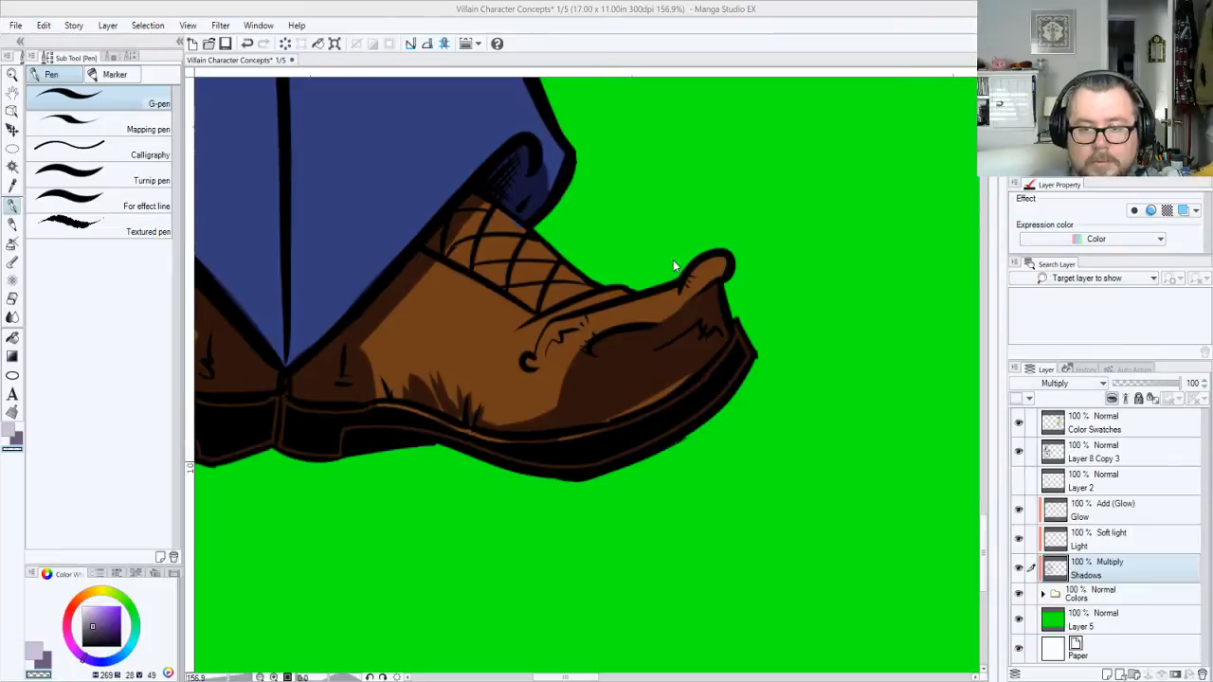
{"action": "mouse_move", "coordinate": [677, 403]}
{"action": "left_mouse_down"}
{"action": "mouse_move", "coordinate": [594, 395]}
{"action": "mouse_move", "coordinate": [541, 439]}
{"action": "mouse_move", "coordinate": [682, 346]}
{"action": "mouse_move", "coordinate": [534, 436]}
{"action": "mouse_move", "coordinate": [666, 387]}
{"action": "left_mouse_up"}
{"action": "left_click_drag", "start_coordinate": [385, 417], "coordinate": [677, 477]}
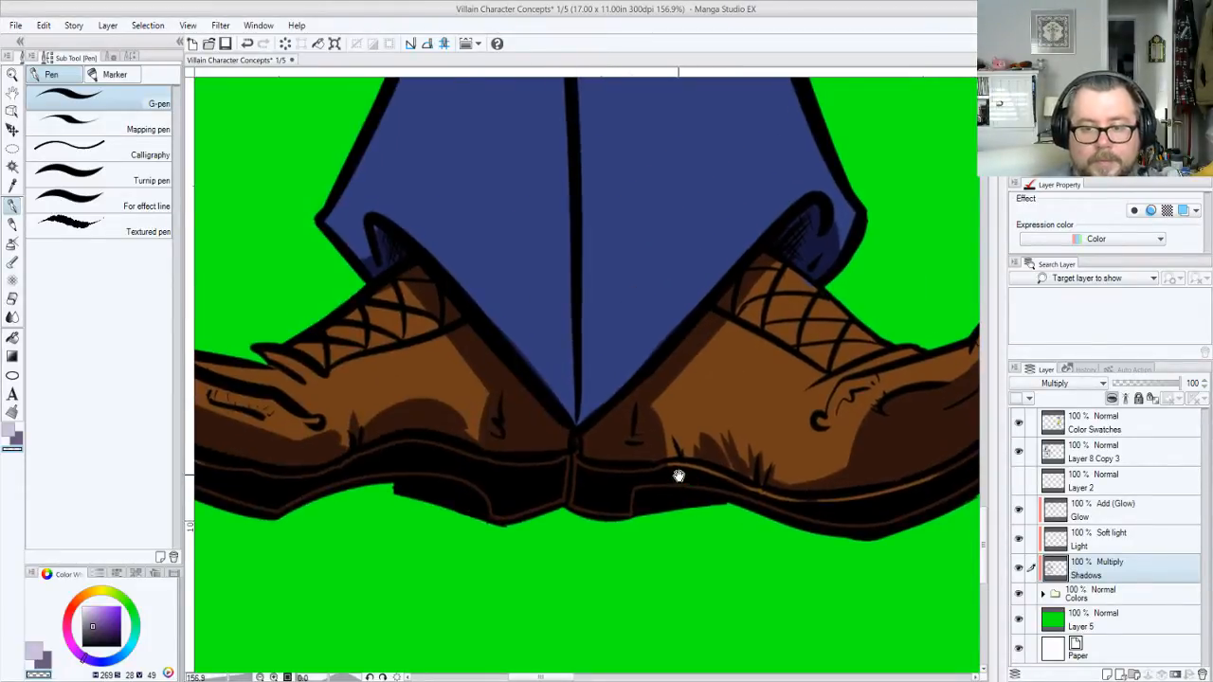
{"action": "left_click_drag", "start_coordinate": [601, 471], "coordinate": [753, 480]}
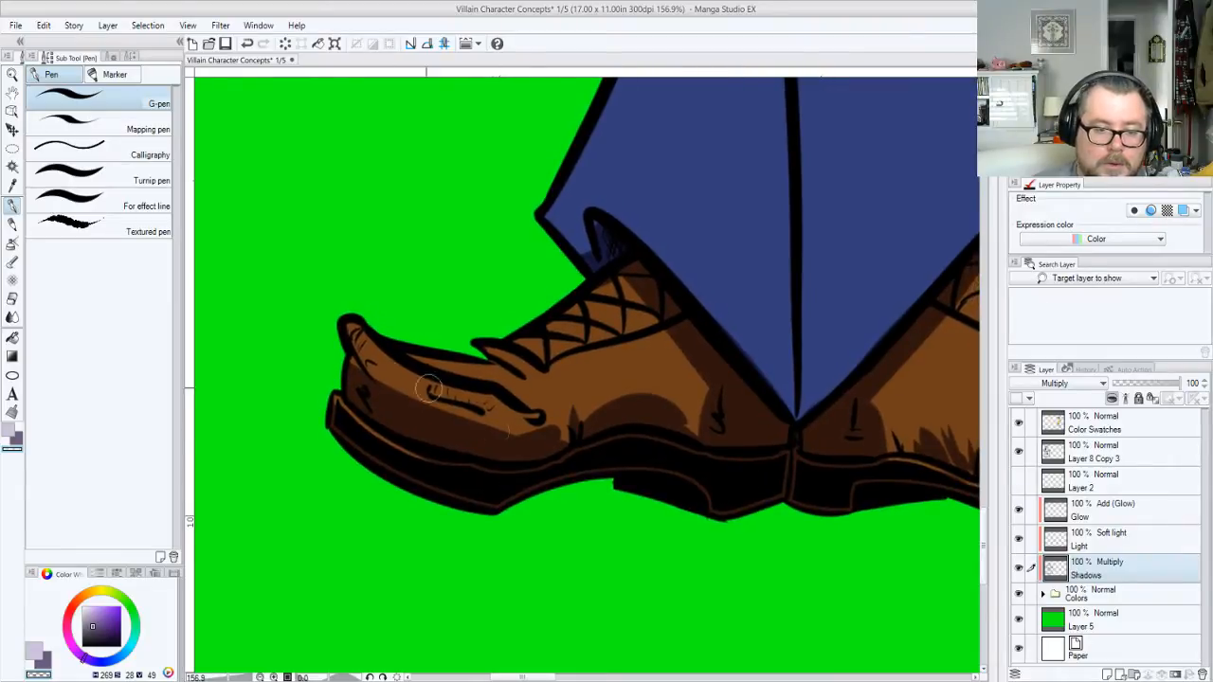
Refine the shadows on the left-hand shoe around the curled toe, side stitching and creases below the laces
{"action": "key", "text": "c"}
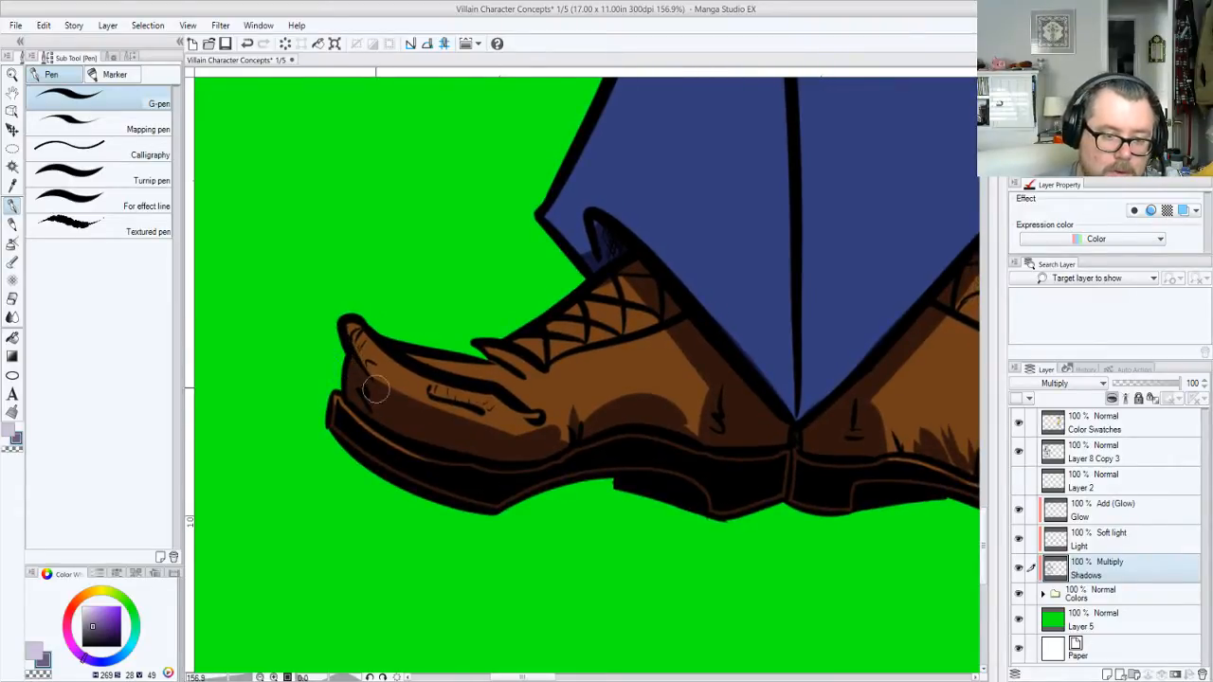
{"action": "left_click_drag", "start_coordinate": [375, 388], "coordinate": [347, 356]}
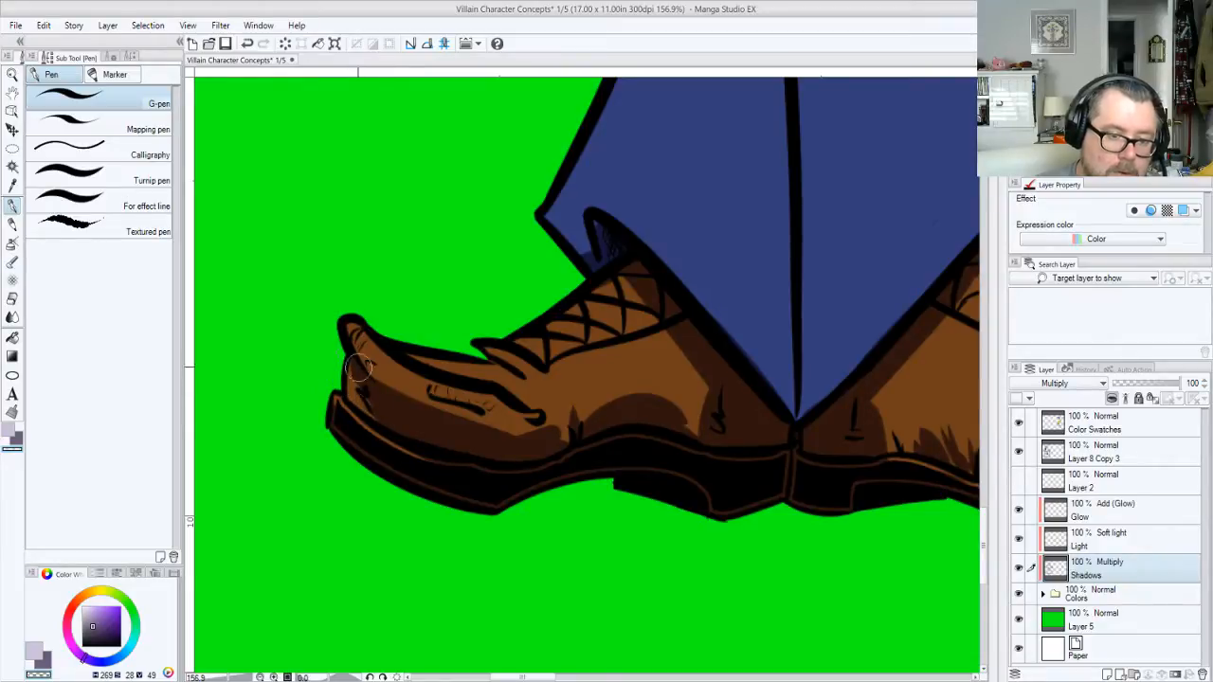
{"action": "key", "text": "c"}
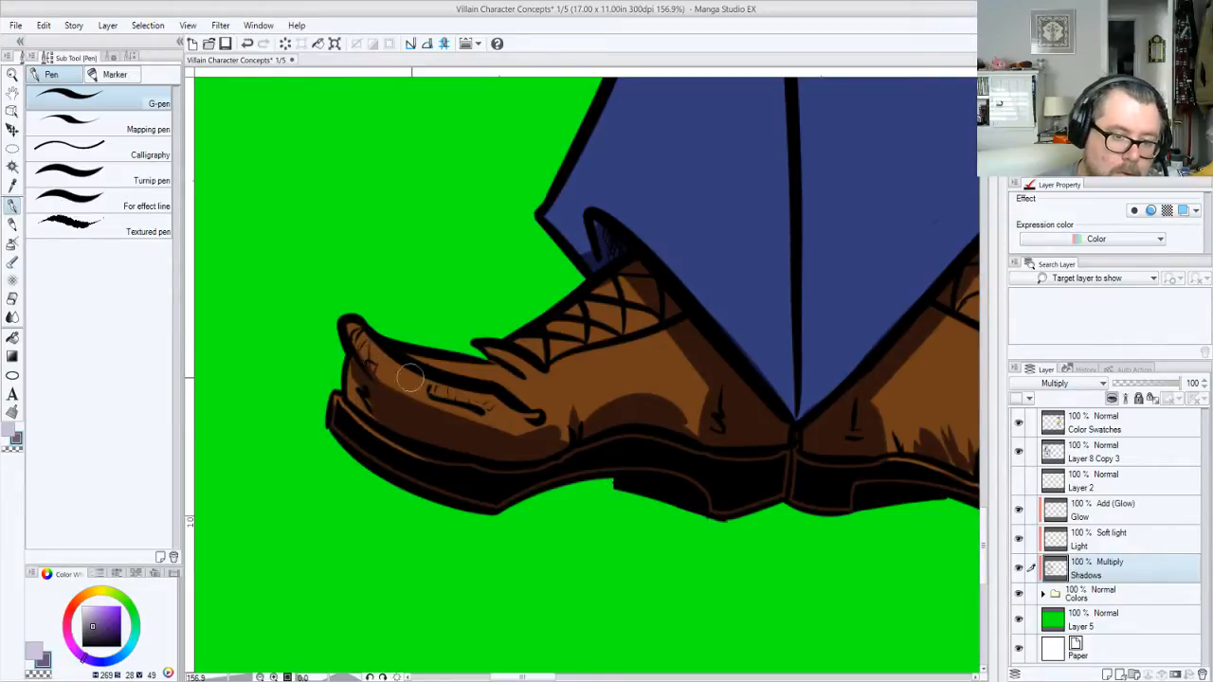
{"action": "left_click_drag", "start_coordinate": [426, 404], "coordinate": [493, 439]}
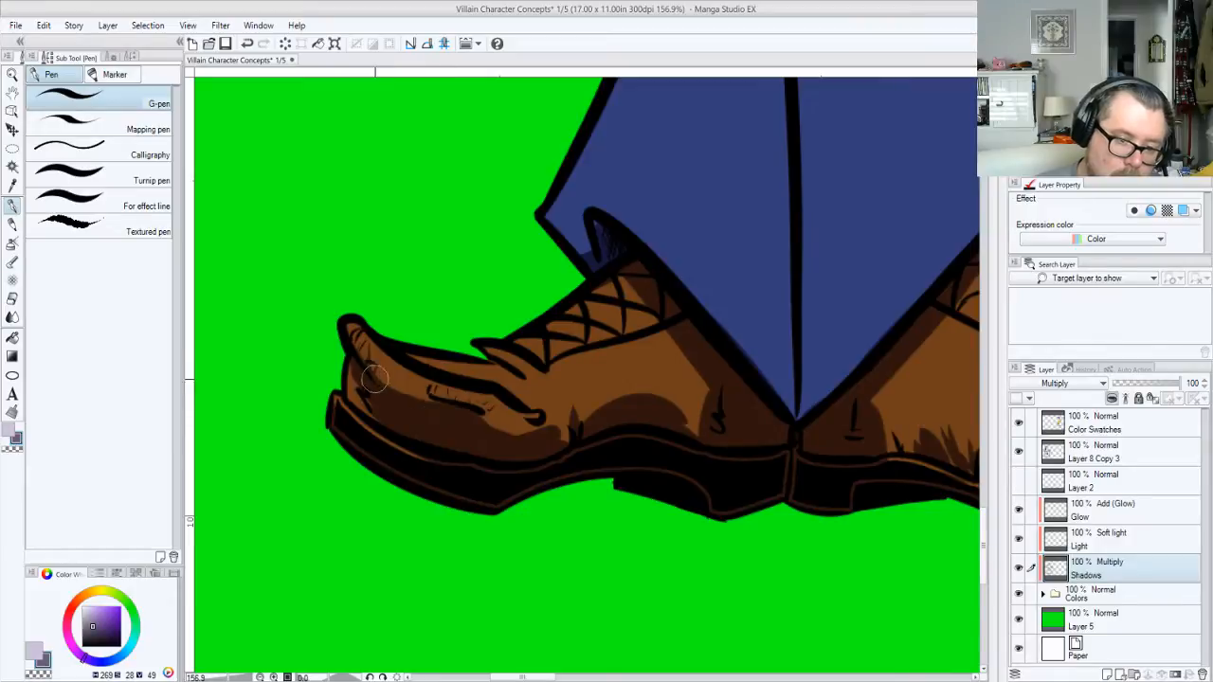
{"action": "mouse_move", "coordinate": [481, 423]}
{"action": "left_mouse_down"}
{"action": "mouse_move", "coordinate": [508, 435]}
{"action": "mouse_move", "coordinate": [556, 420]}
{"action": "left_mouse_up"}
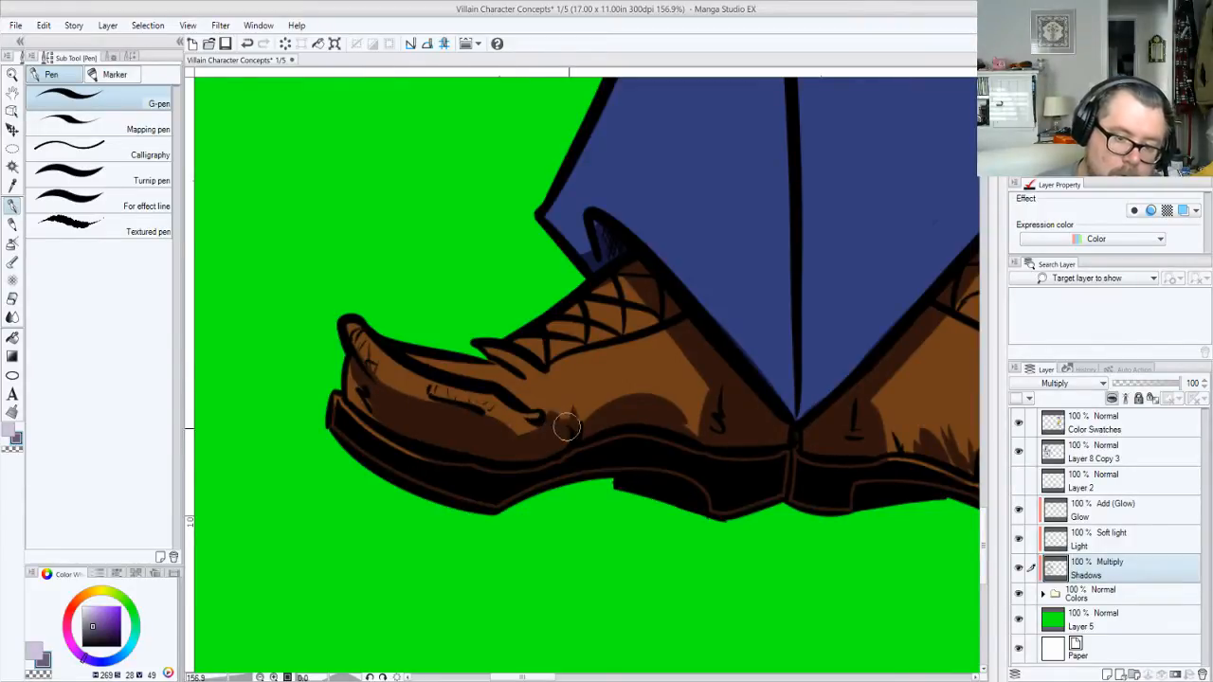
{"action": "key", "text": "c"}
{"action": "left_click_drag", "start_coordinate": [487, 355], "coordinate": [522, 379]}
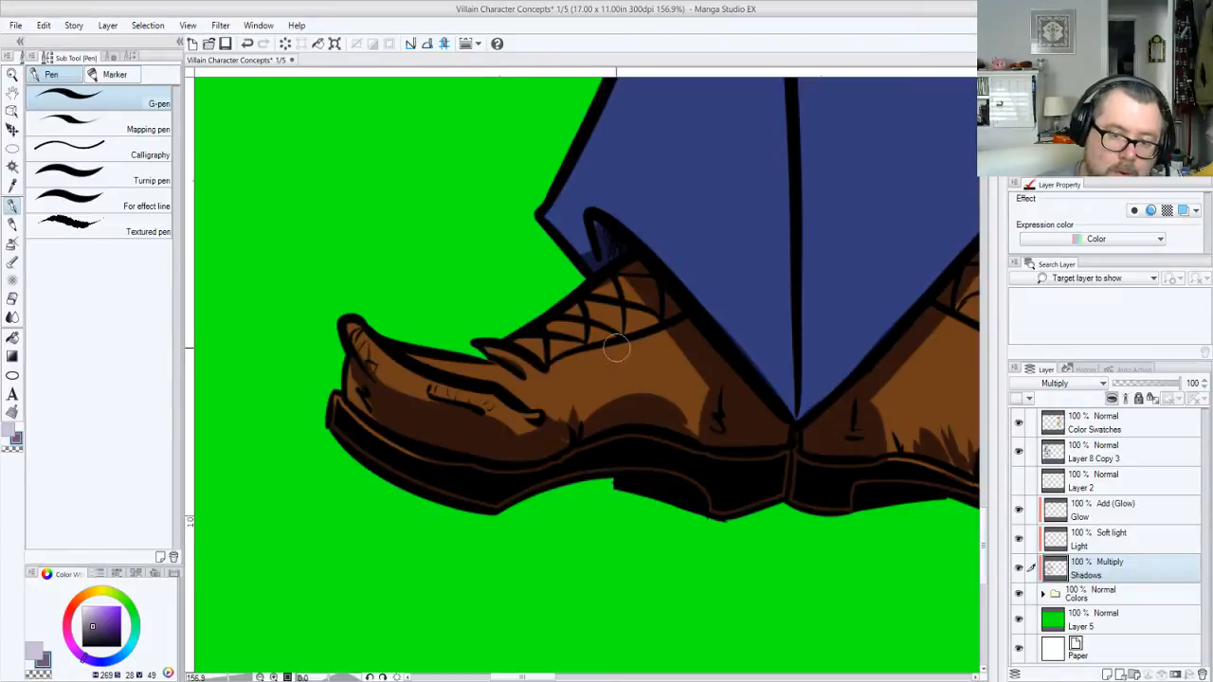
{"action": "key", "text": "c"}
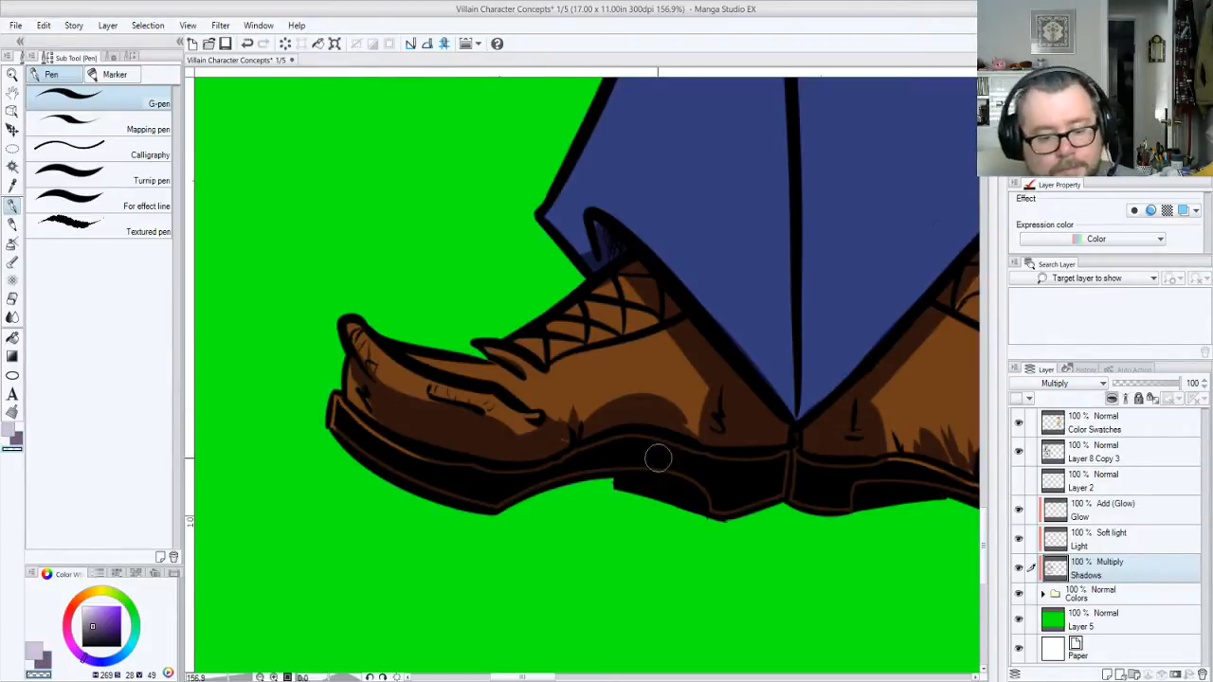
Examine the shadows across the whole character, from the shoes up to the collar and head
{"action": "key", "text": "alt+space"}
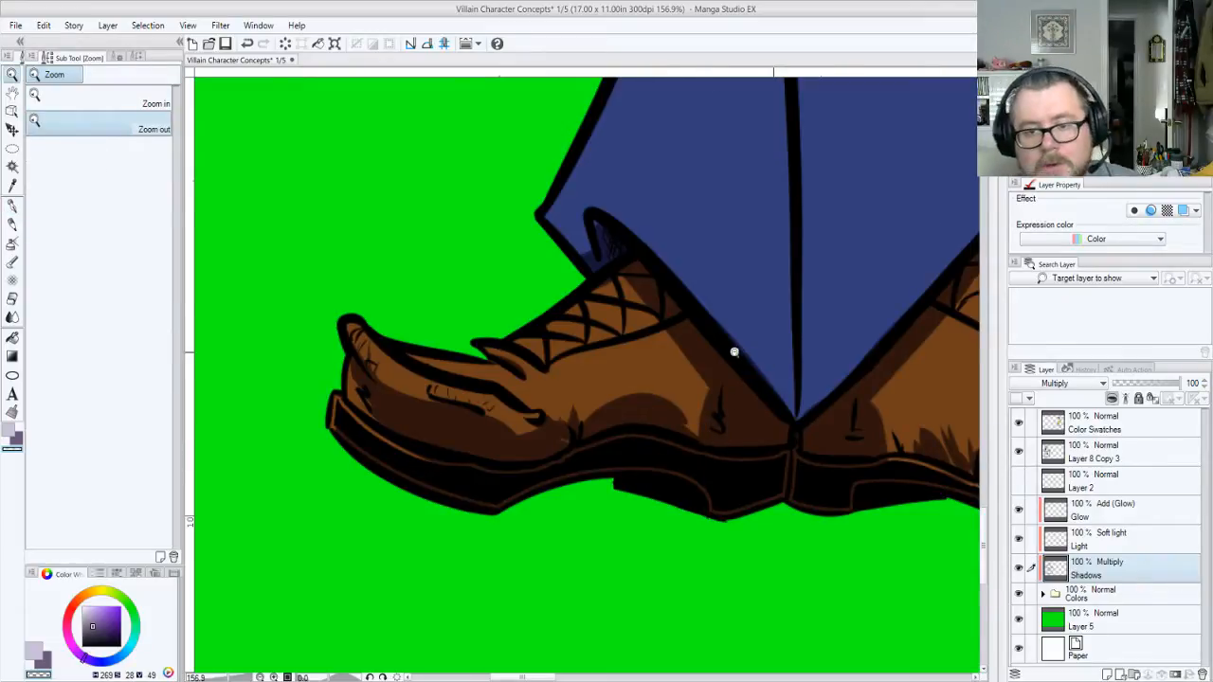
{"action": "left_click", "coordinate": [734, 351]}
{"action": "left_click", "coordinate": [731, 347]}
{"action": "left_click", "coordinate": [735, 256]}
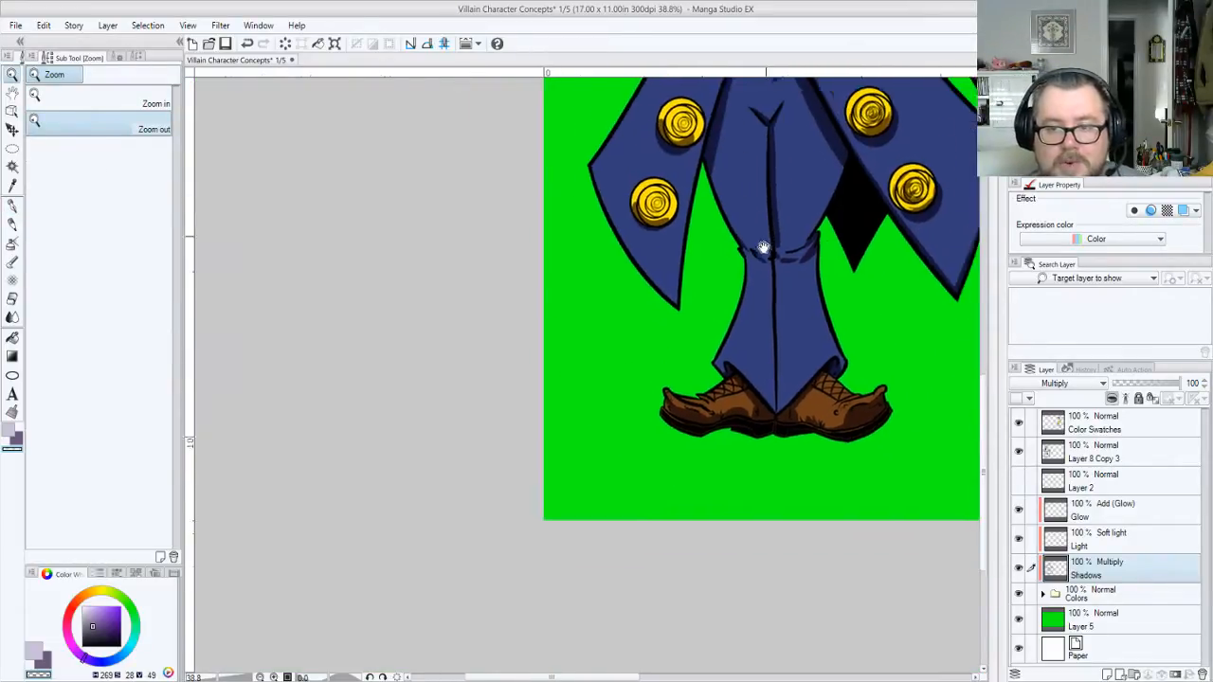
{"action": "left_click_drag", "start_coordinate": [764, 249], "coordinate": [677, 441]}
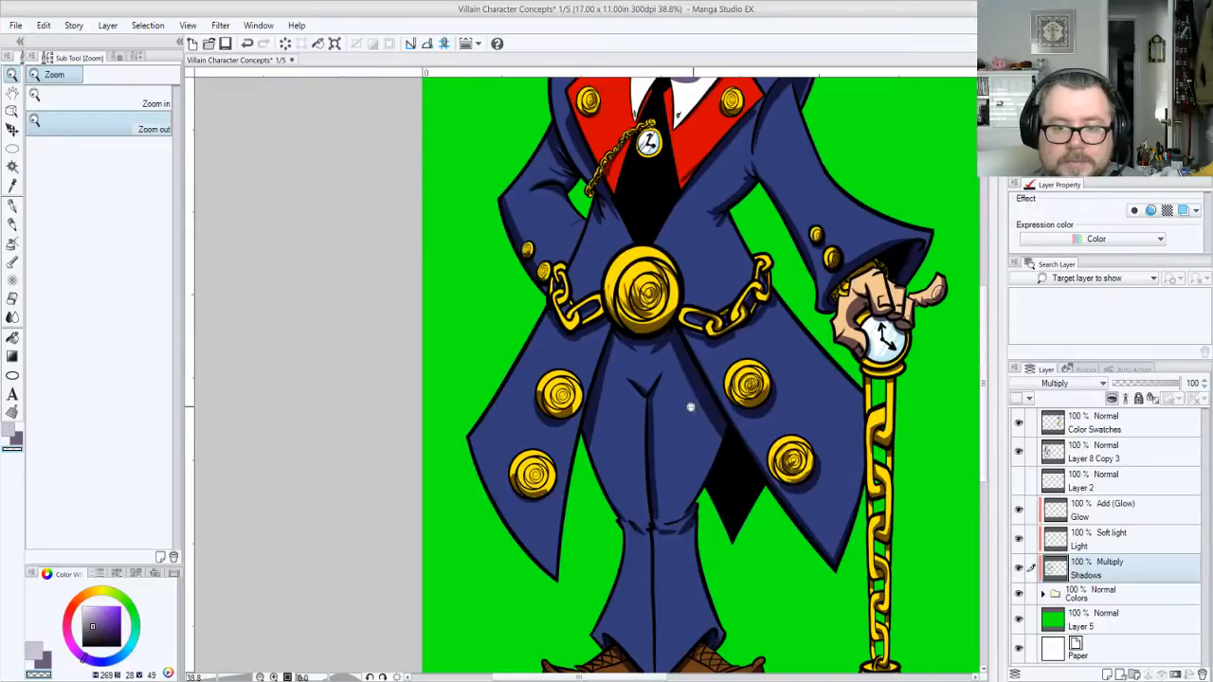
{"action": "left_click", "coordinate": [690, 408]}
{"action": "left_click", "coordinate": [686, 407]}
{"action": "left_click_drag", "start_coordinate": [679, 281], "coordinate": [681, 349]}
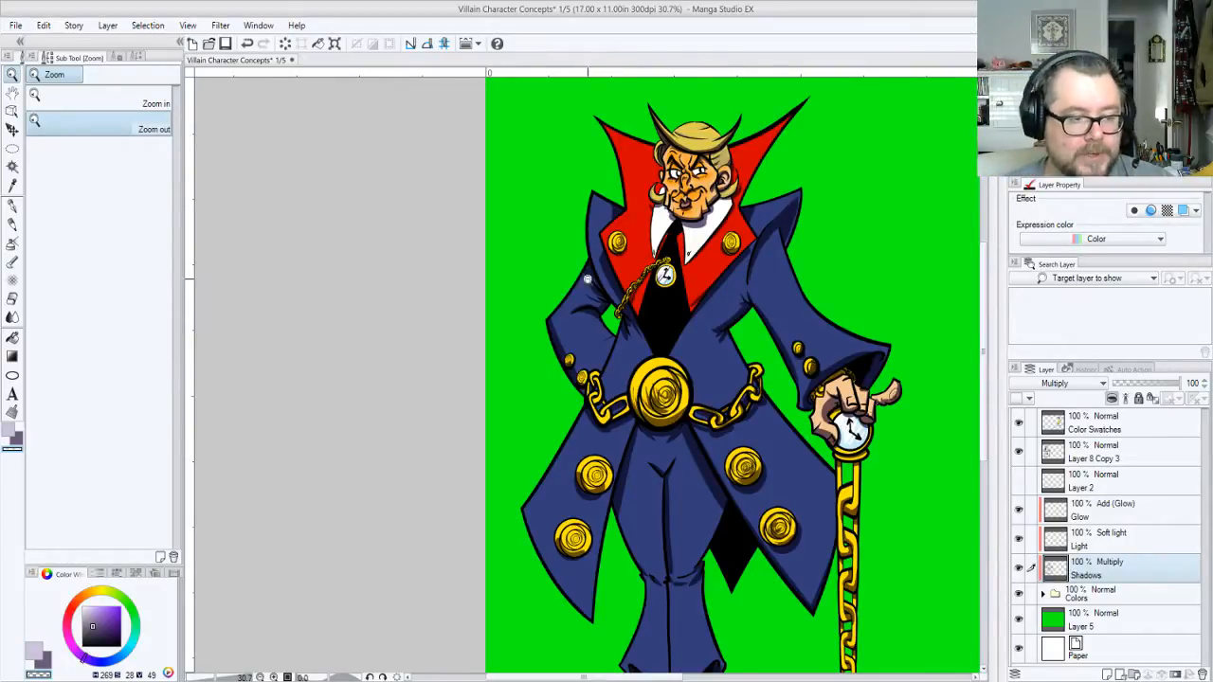
Make the Light layer active and sample the pale yellow Light swatch as the painting colour
{"action": "left_click", "coordinate": [14, 436]}
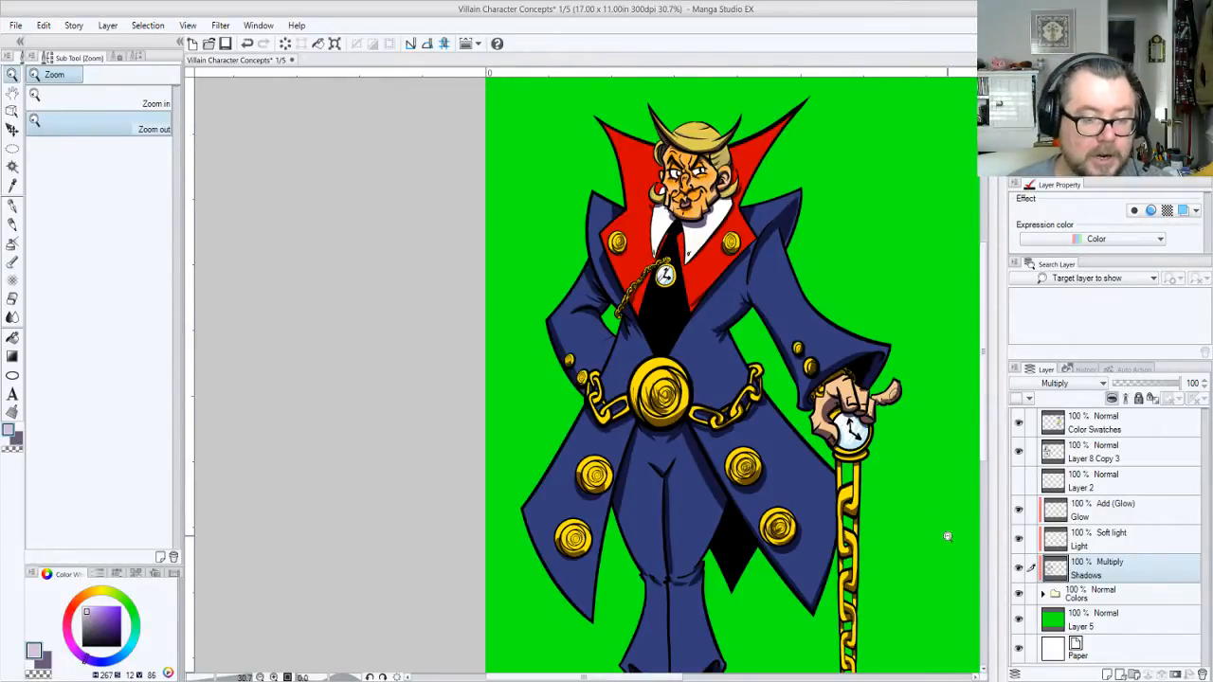
{"action": "left_click", "coordinate": [1121, 540]}
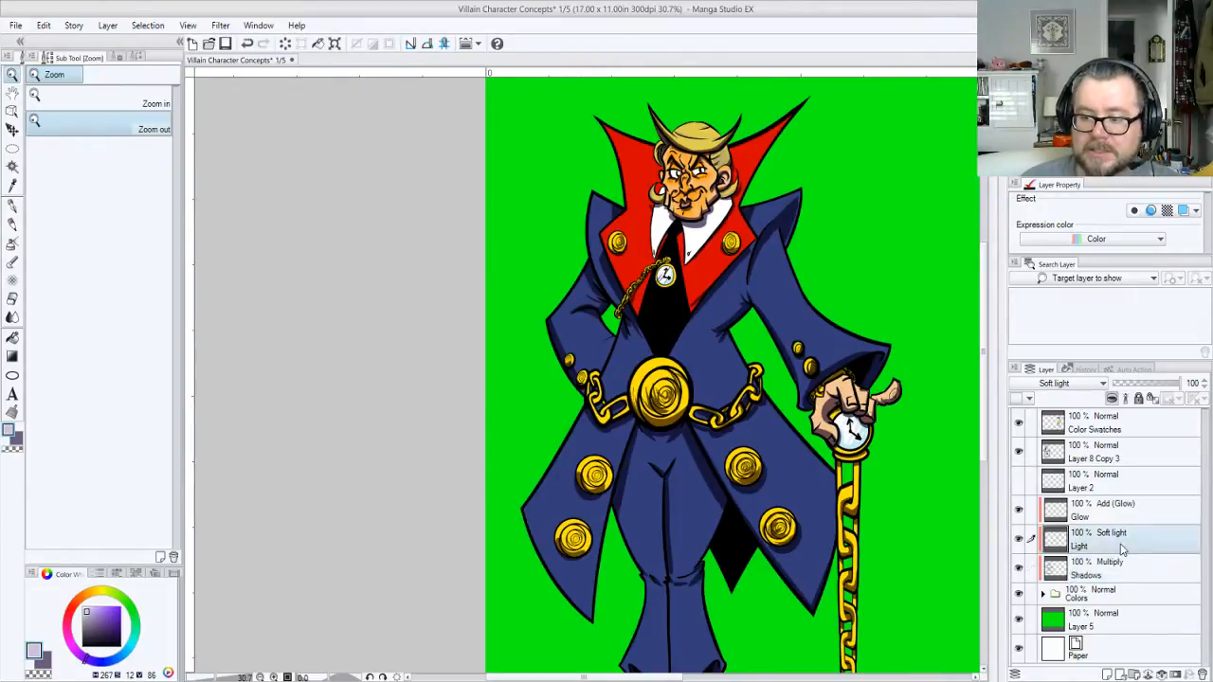
{"action": "key", "text": "x"}
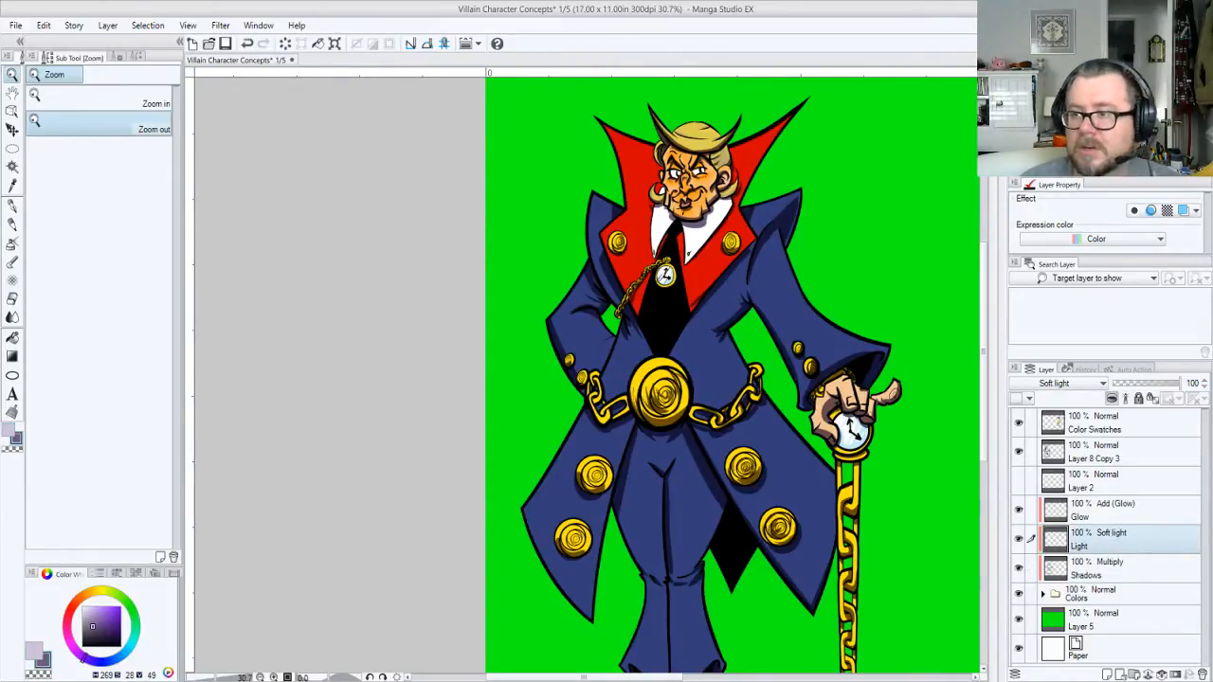
{"action": "scroll", "coordinate": [889, 208], "scroll_direction": "right", "scroll_amount": 5}
{"action": "left_click", "coordinate": [568, 264]}
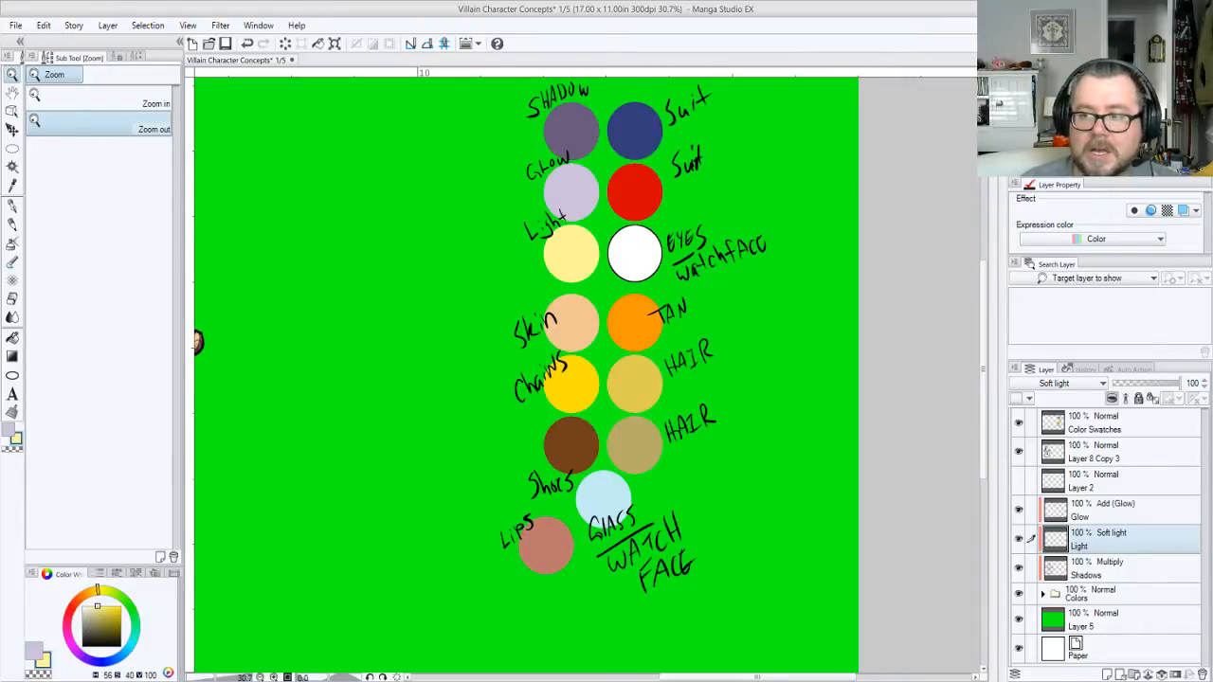
{"action": "scroll", "coordinate": [569, 265], "scroll_direction": "left", "scroll_amount": 5}
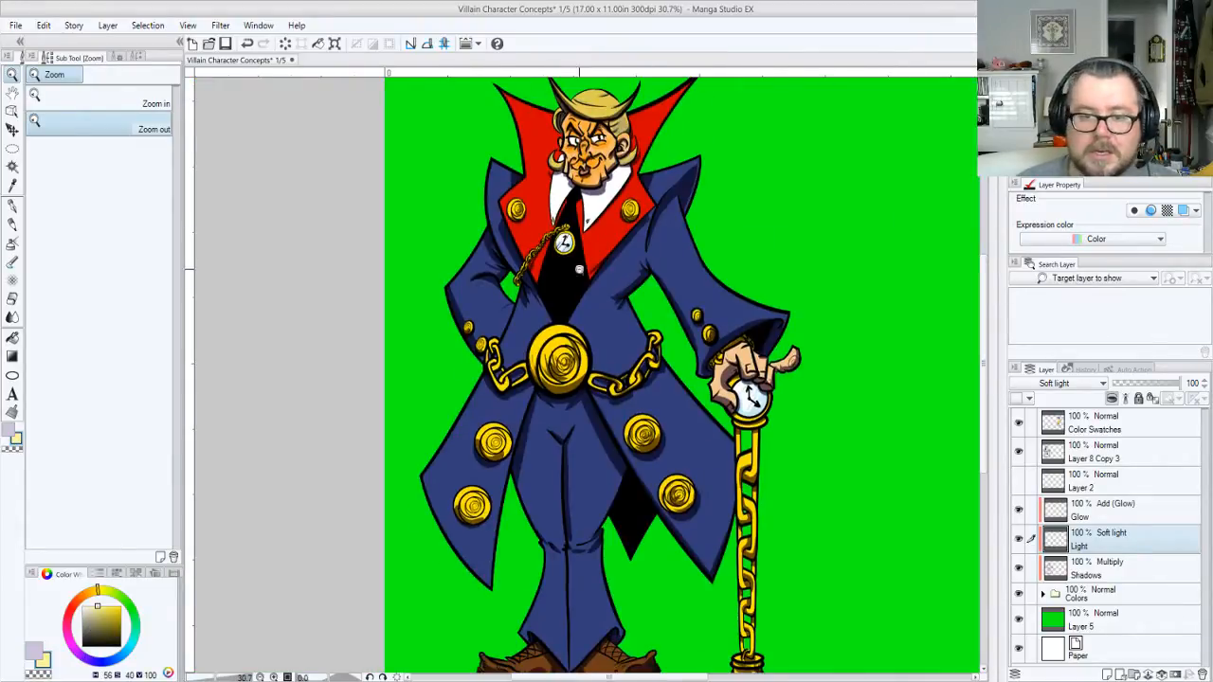
Brush soft light onto the elbow of the bent arm's blue sleeve with the Soft airbrush
{"action": "key", "text": "b"}
{"action": "key", "text": "b"}
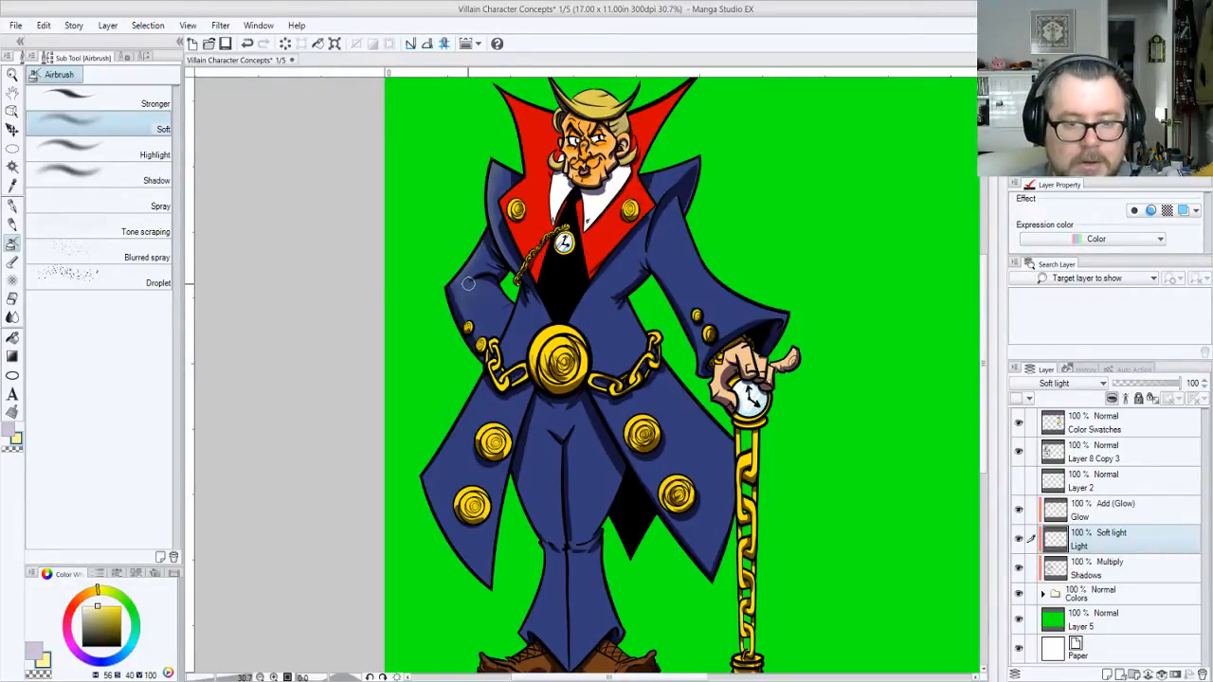
{"action": "left_click_drag", "start_coordinate": [469, 283], "coordinate": [471, 258]}
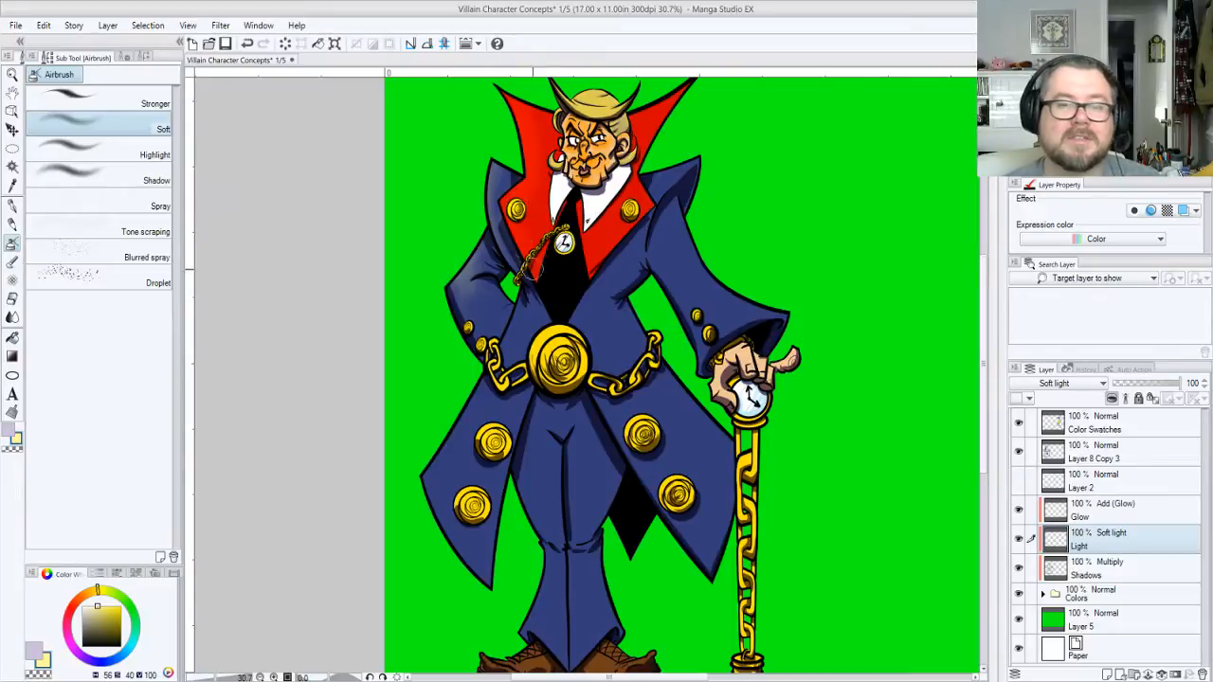
{"action": "scroll", "coordinate": [569, 180], "scroll_direction": "up", "scroll_amount": 2}
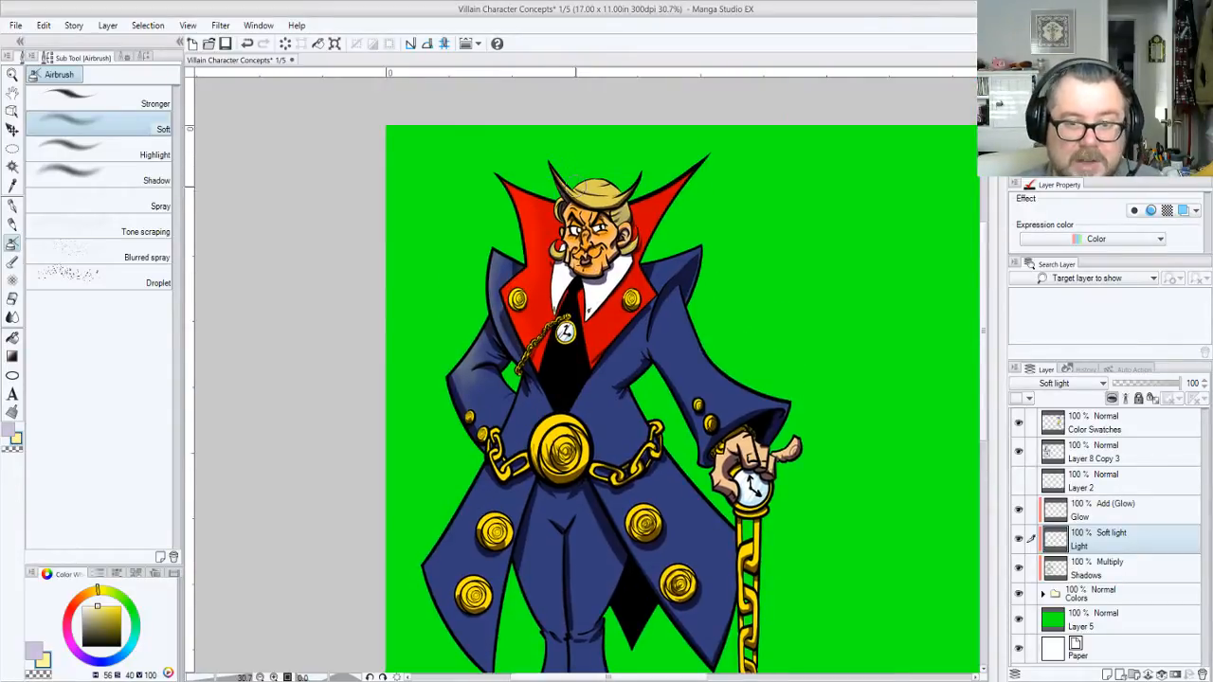
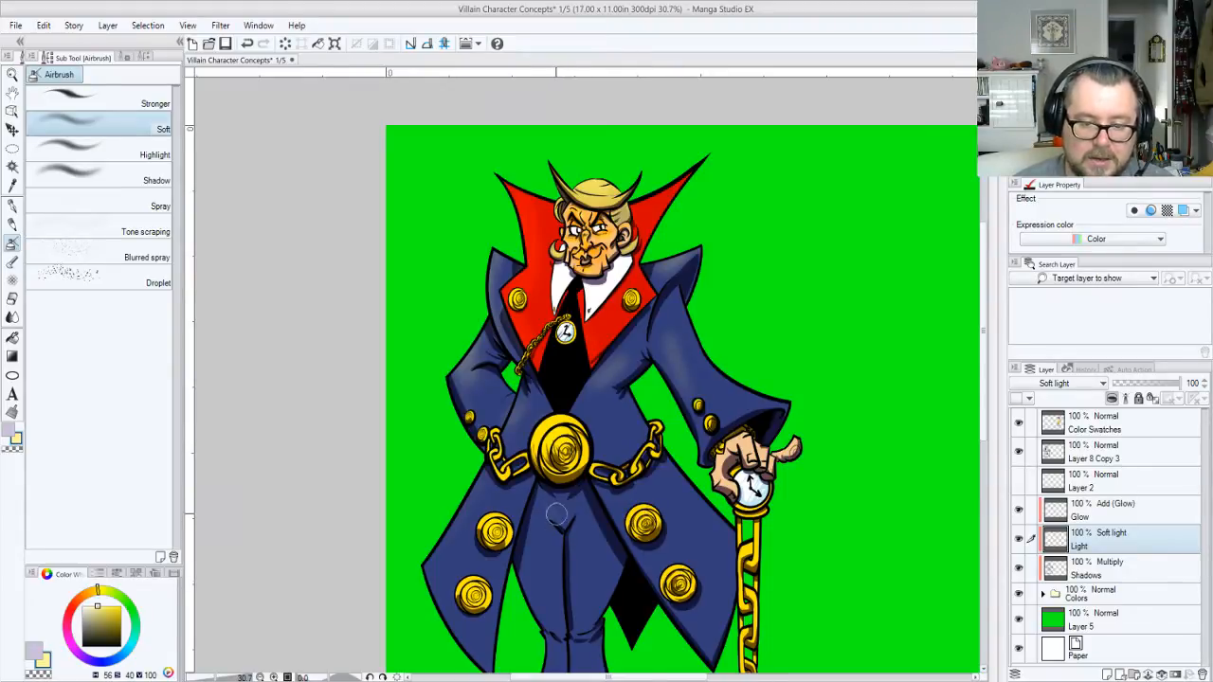
Brush soft light over the sleeves, coat, trousers and red collar on the Light layer with the Soft airbrush
{"action": "mouse_move", "coordinate": [585, 537]}
{"action": "left_mouse_down"}
{"action": "mouse_move", "coordinate": [578, 606]}
{"action": "mouse_move", "coordinate": [572, 456]}
{"action": "left_mouse_up"}
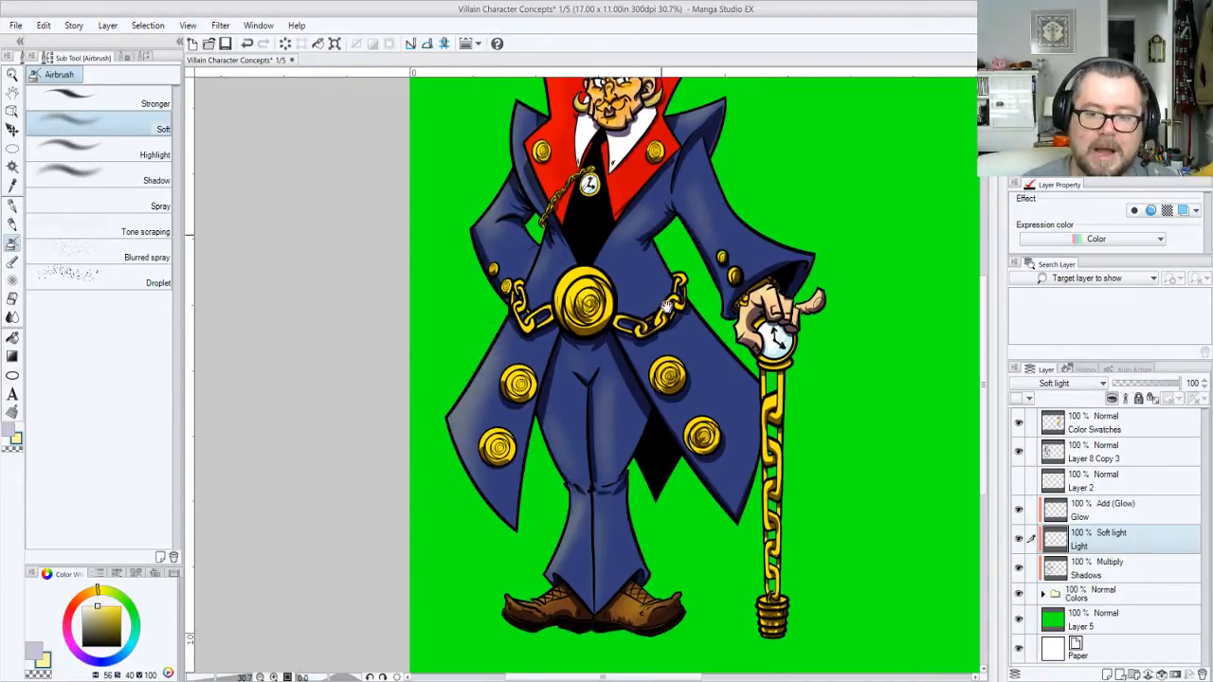
{"action": "scroll", "coordinate": [654, 358], "scroll_direction": "up", "scroll_amount": 3}
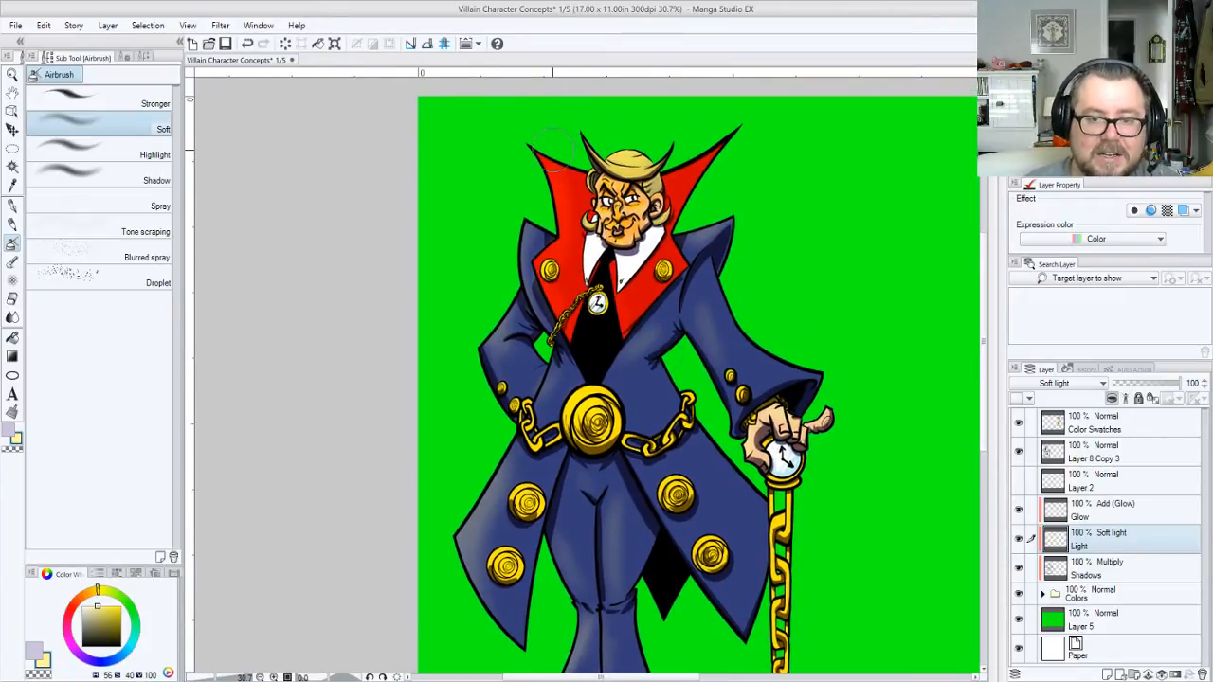
{"action": "scroll", "coordinate": [611, 469], "scroll_direction": "down", "scroll_amount": 2}
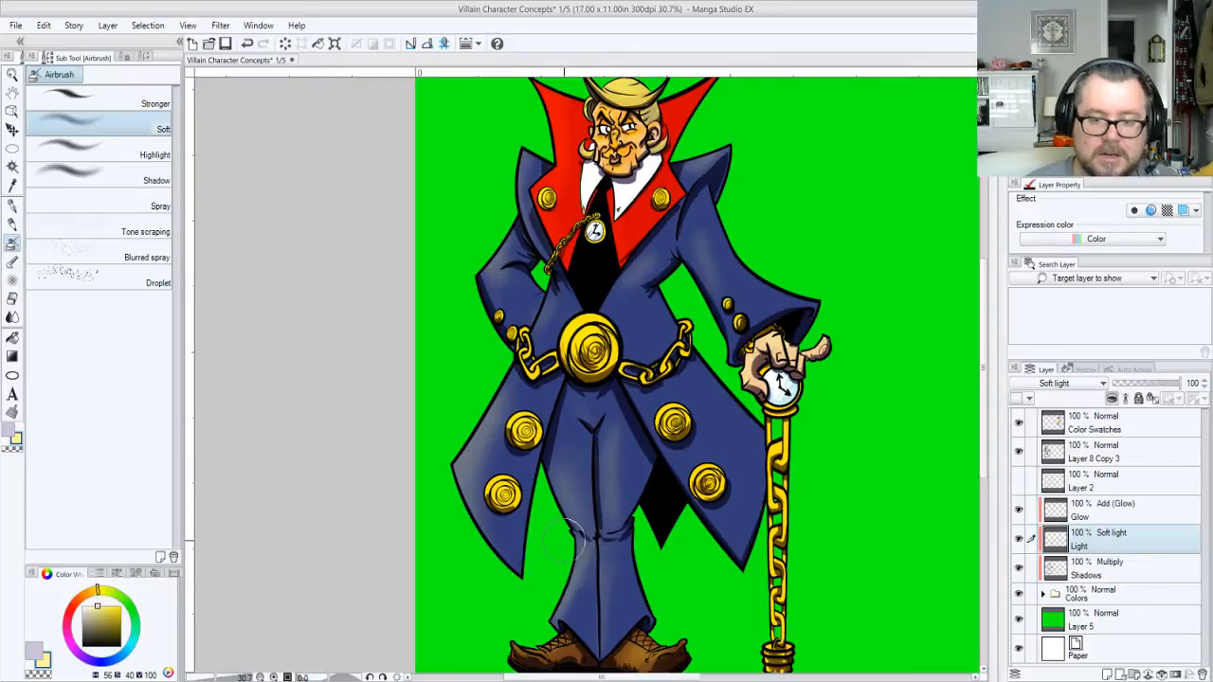
Make the Glow layer active, switch to the lavender glow colour and reduce the airbrush size
{"action": "left_click", "coordinate": [1102, 511]}
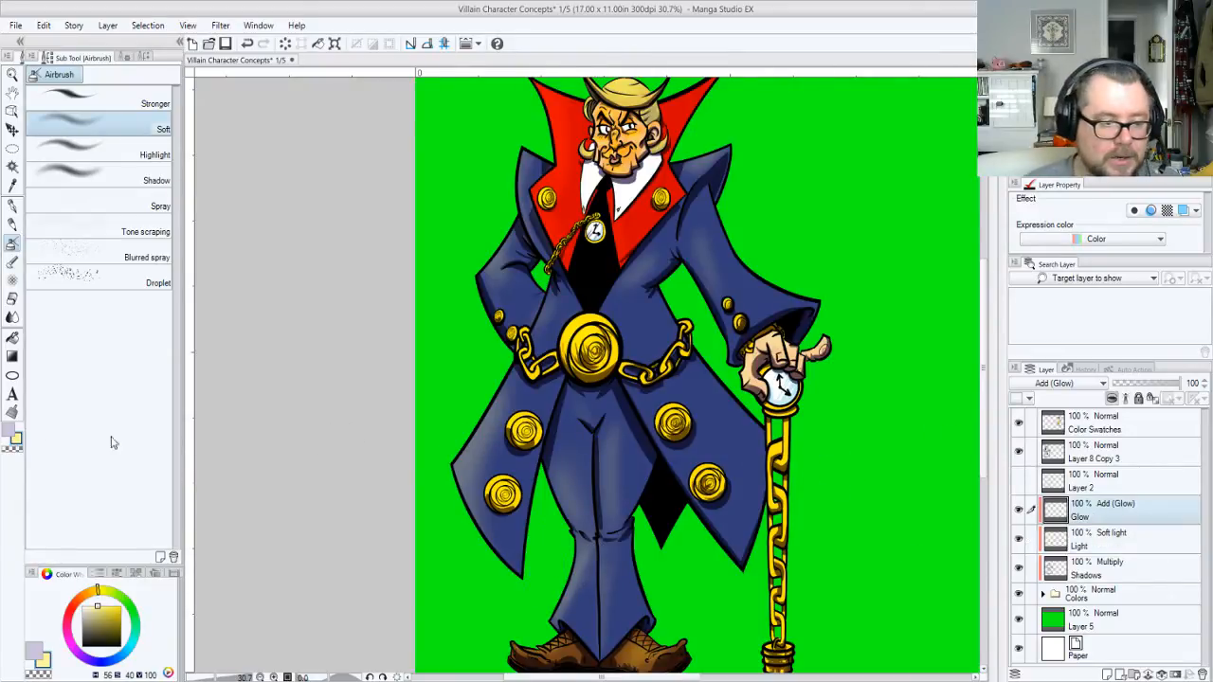
{"action": "left_click", "coordinate": [9, 434]}
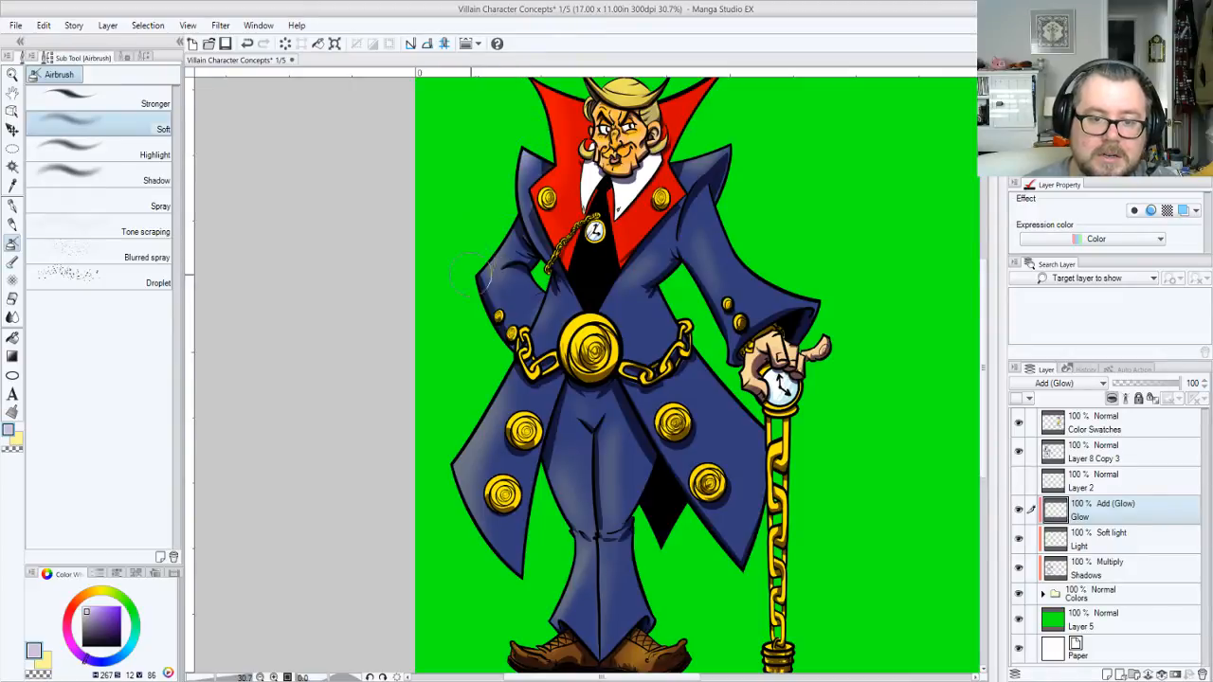
{"action": "key", "text": "["}
{"action": "key", "text": "["}
{"action": "key", "text": "["}
{"action": "key", "text": "["}
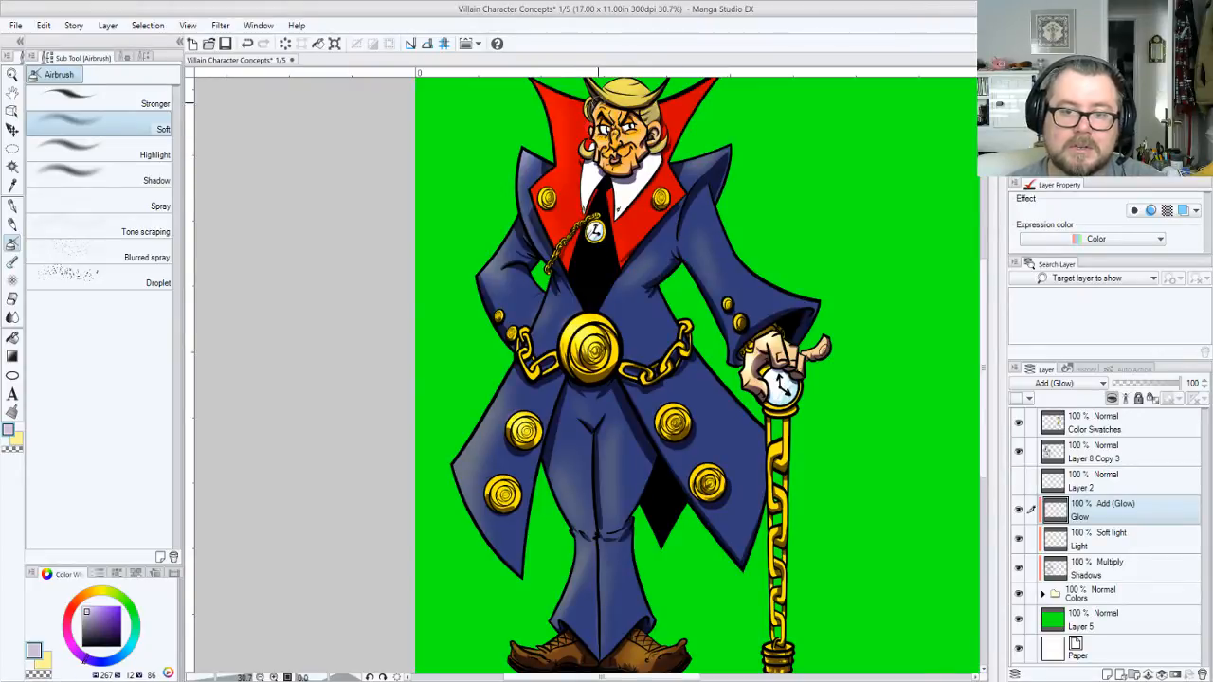
Airbrush small lavender glow highlights onto the collar, coat tail's outer corner, trouser knees and shoes
{"action": "left_click_drag", "start_coordinate": [563, 139], "coordinate": [583, 215]}
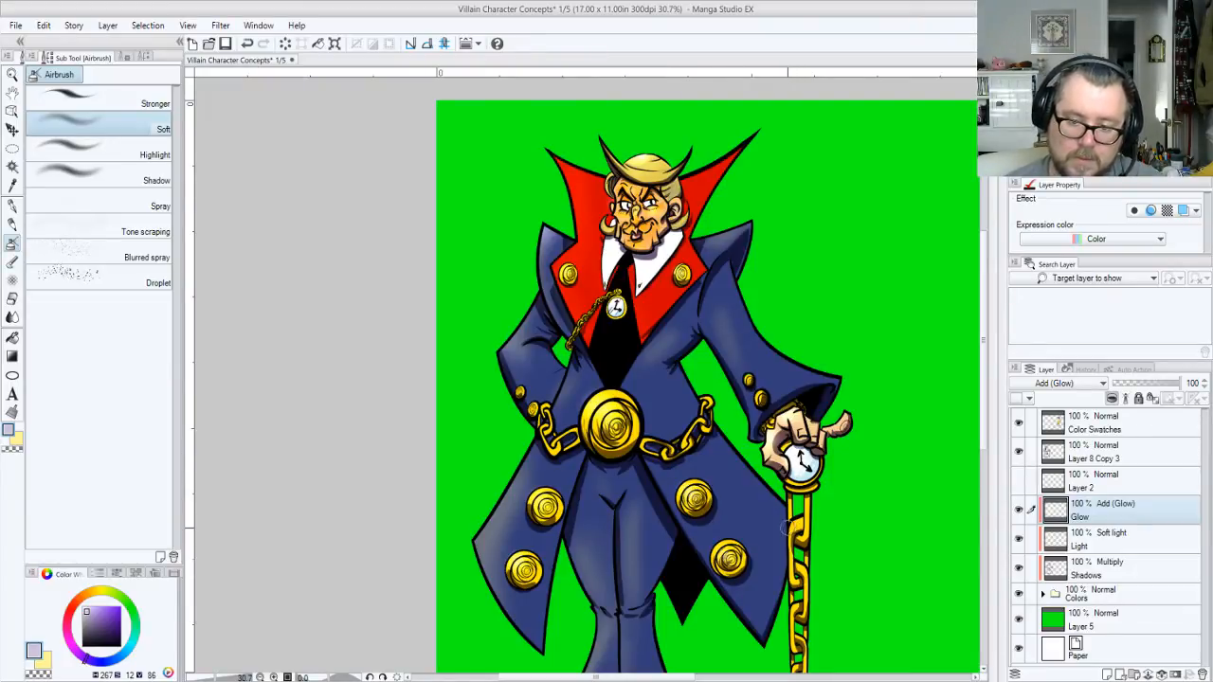
{"action": "left_click_drag", "start_coordinate": [771, 539], "coordinate": [767, 410]}
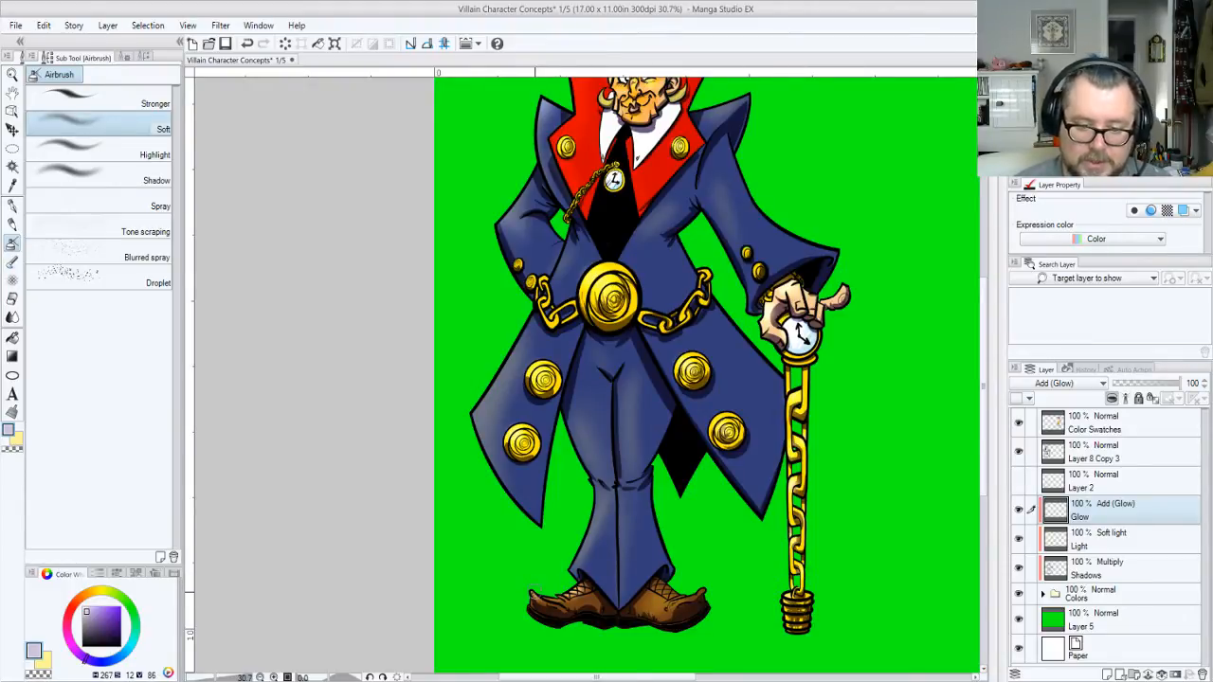
{"action": "mouse_move", "coordinate": [676, 603]}
{"action": "left_mouse_down"}
{"action": "mouse_move", "coordinate": [647, 594]}
{"action": "mouse_move", "coordinate": [660, 591]}
{"action": "left_mouse_up"}
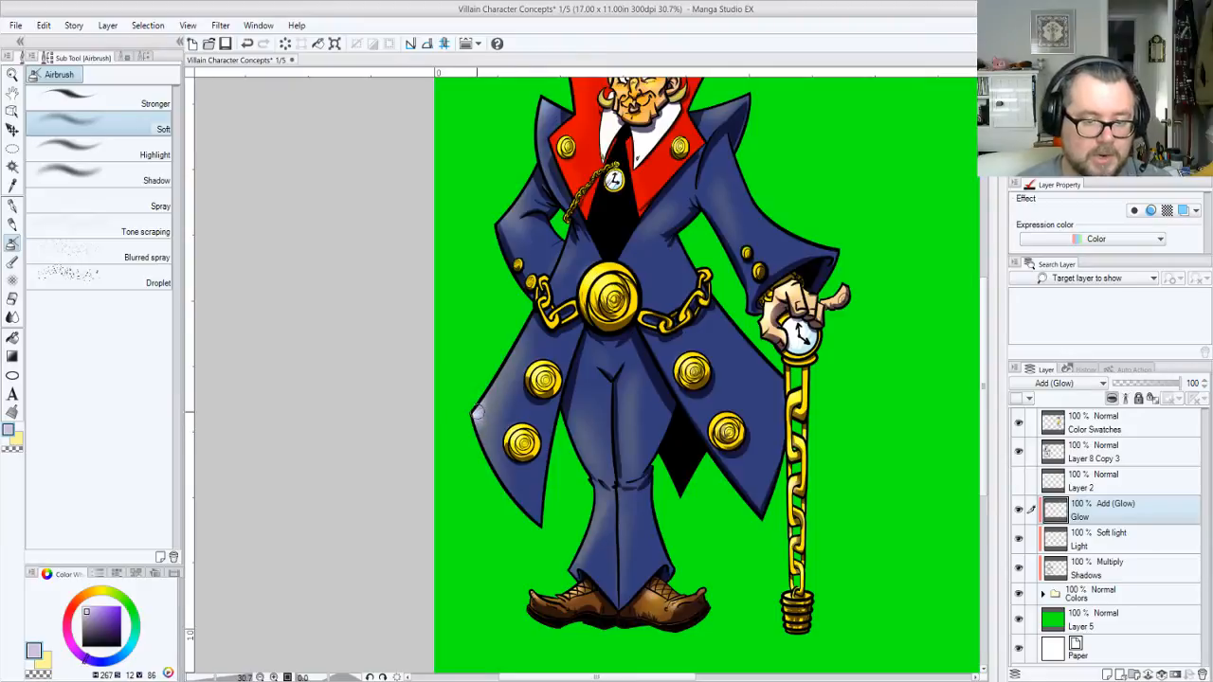
{"action": "key", "text": "c"}
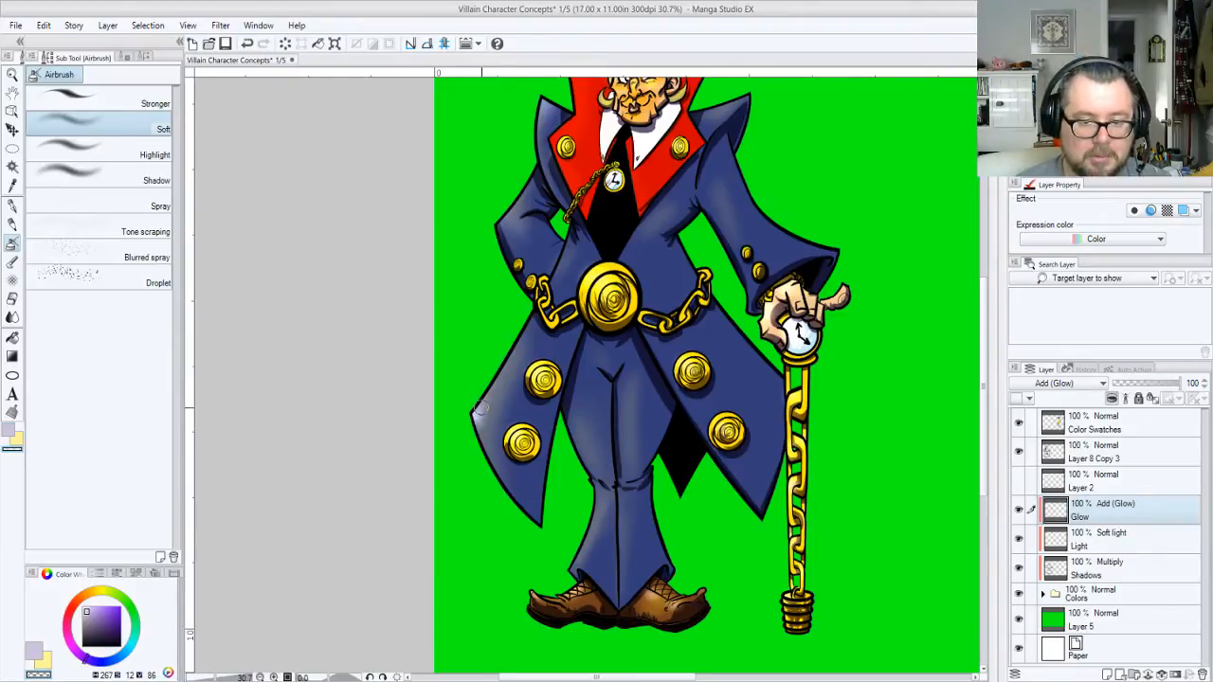
{"action": "key", "text": "c"}
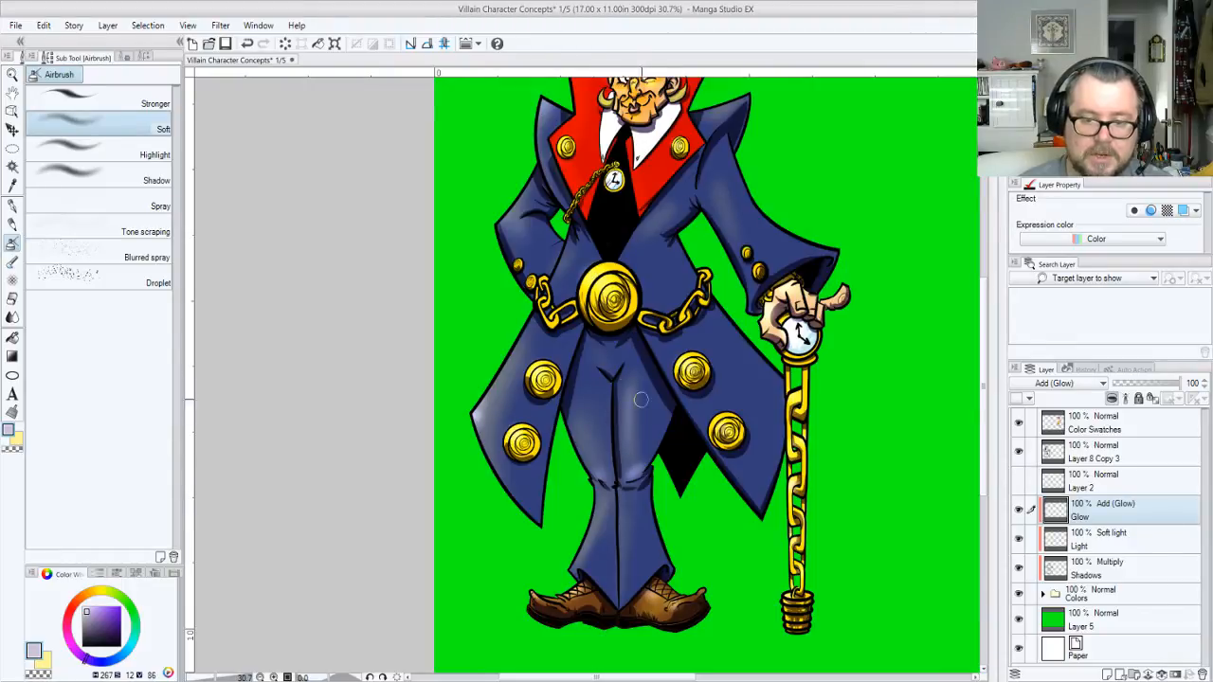
{"action": "left_click_drag", "start_coordinate": [583, 215], "coordinate": [612, 360]}
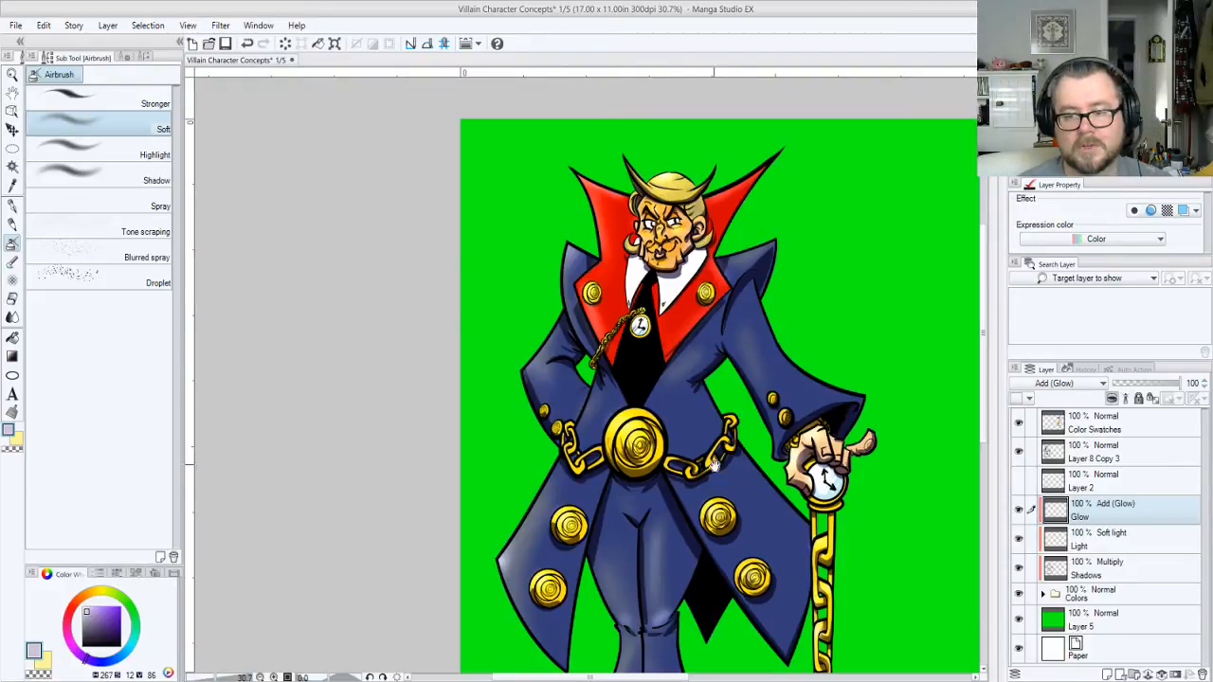
Lower the Light layer's opacity to 47% while judging the whole character
{"action": "mouse_move", "coordinate": [714, 466]}
{"action": "left_mouse_down"}
{"action": "mouse_move", "coordinate": [691, 401]}
{"action": "mouse_move", "coordinate": [710, 452]}
{"action": "mouse_move", "coordinate": [719, 434]}
{"action": "mouse_move", "coordinate": [700, 409]}
{"action": "left_mouse_up"}
{"action": "key", "text": "alt+space"}
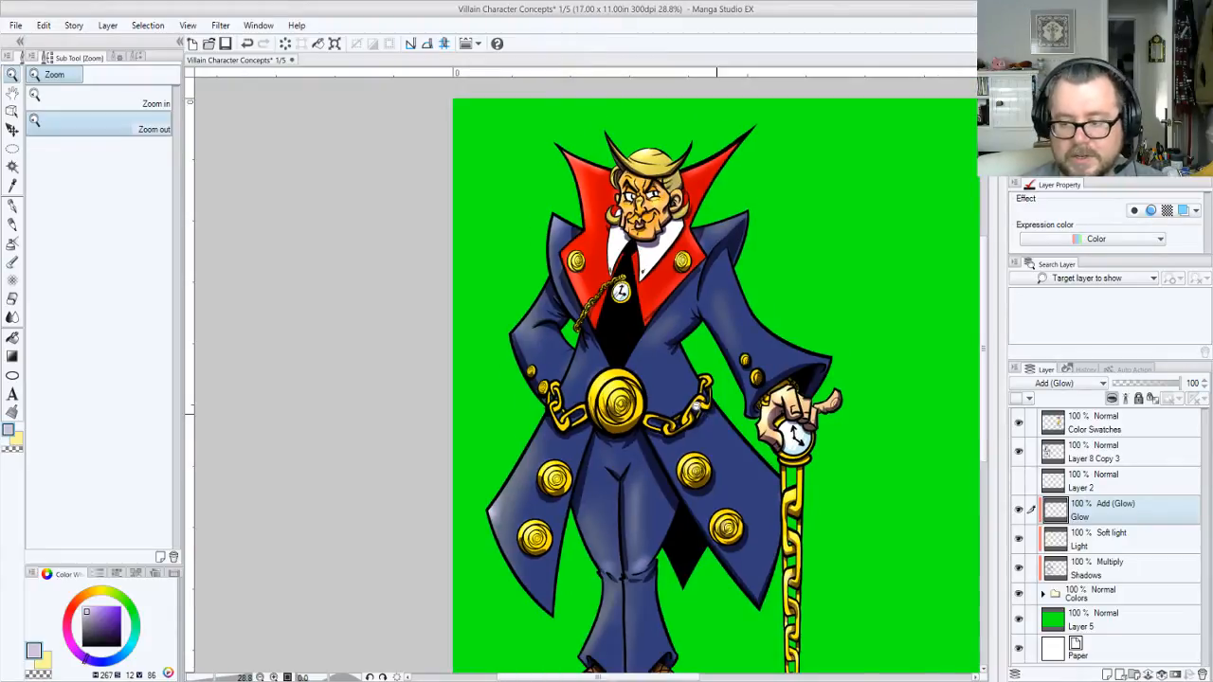
{"action": "left_click", "coordinate": [698, 407]}
{"action": "left_click", "coordinate": [697, 407]}
{"action": "left_click", "coordinate": [1088, 539]}
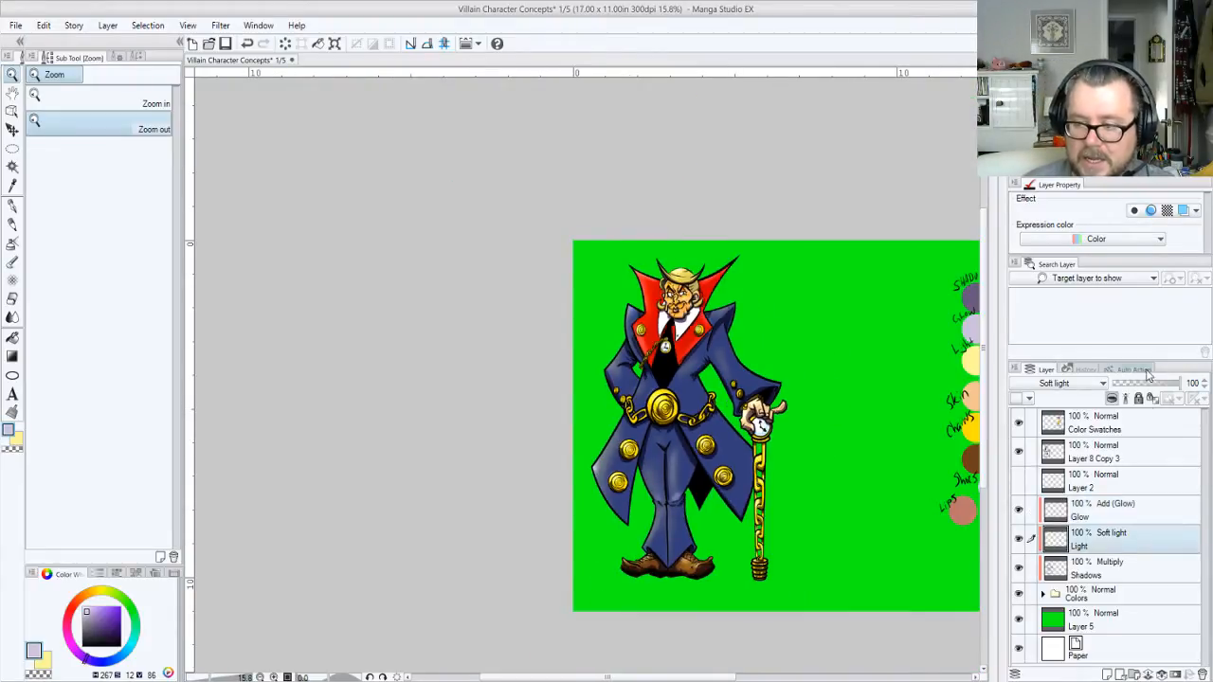
{"action": "left_click", "coordinate": [1167, 384]}
{"action": "left_click_drag", "start_coordinate": [1162, 383], "coordinate": [1145, 388]}
{"action": "left_click_drag", "start_coordinate": [698, 442], "coordinate": [658, 379]}
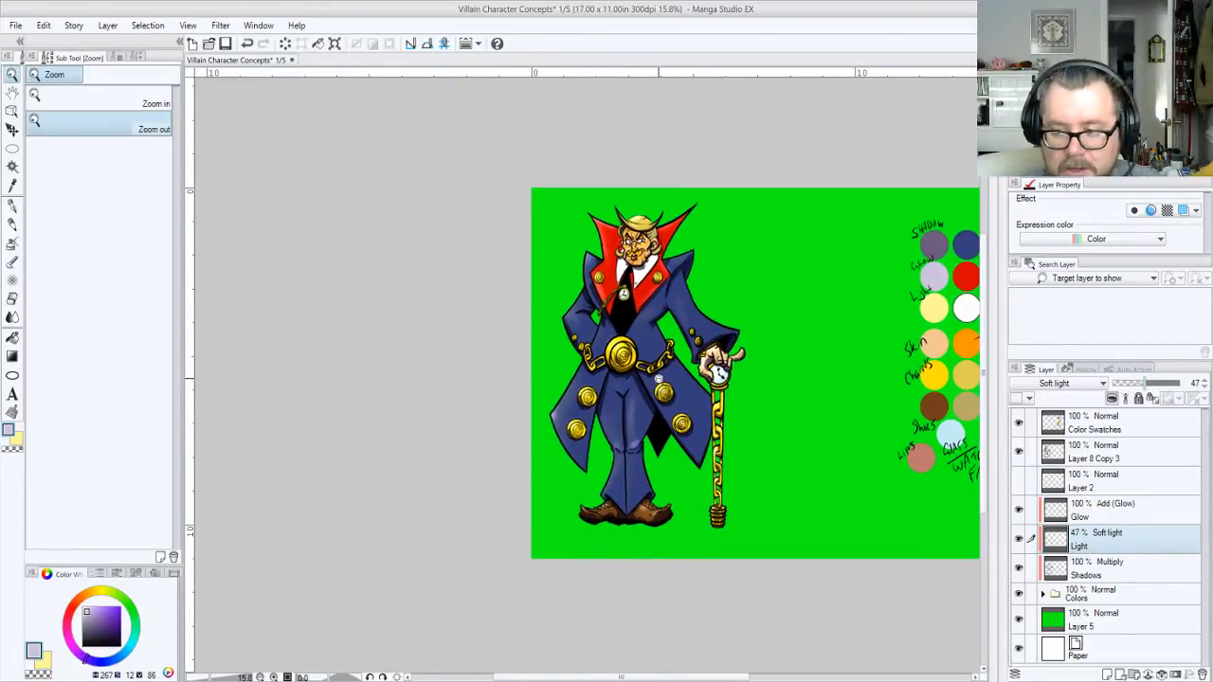
Create a new layer directly above the Glow layer with the Glow dodge blending mode
{"action": "left_click", "coordinate": [1104, 518]}
{"action": "key", "text": "ctrl+shift+n"}
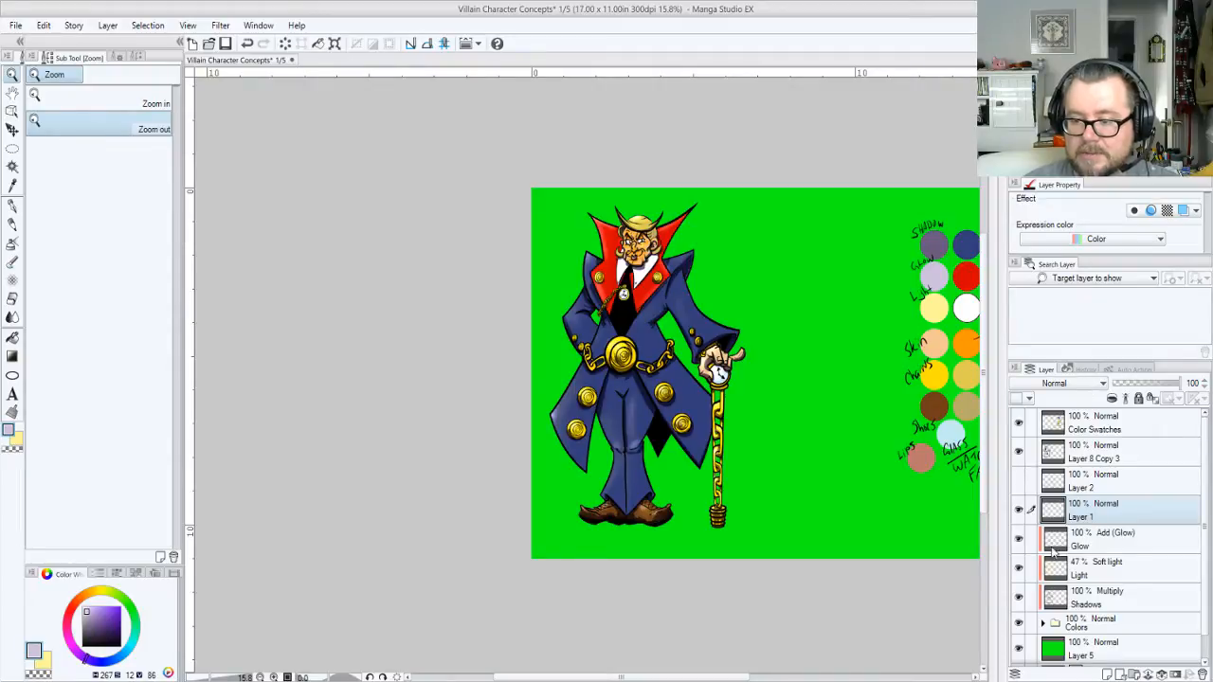
{"action": "left_click", "coordinate": [1054, 535]}
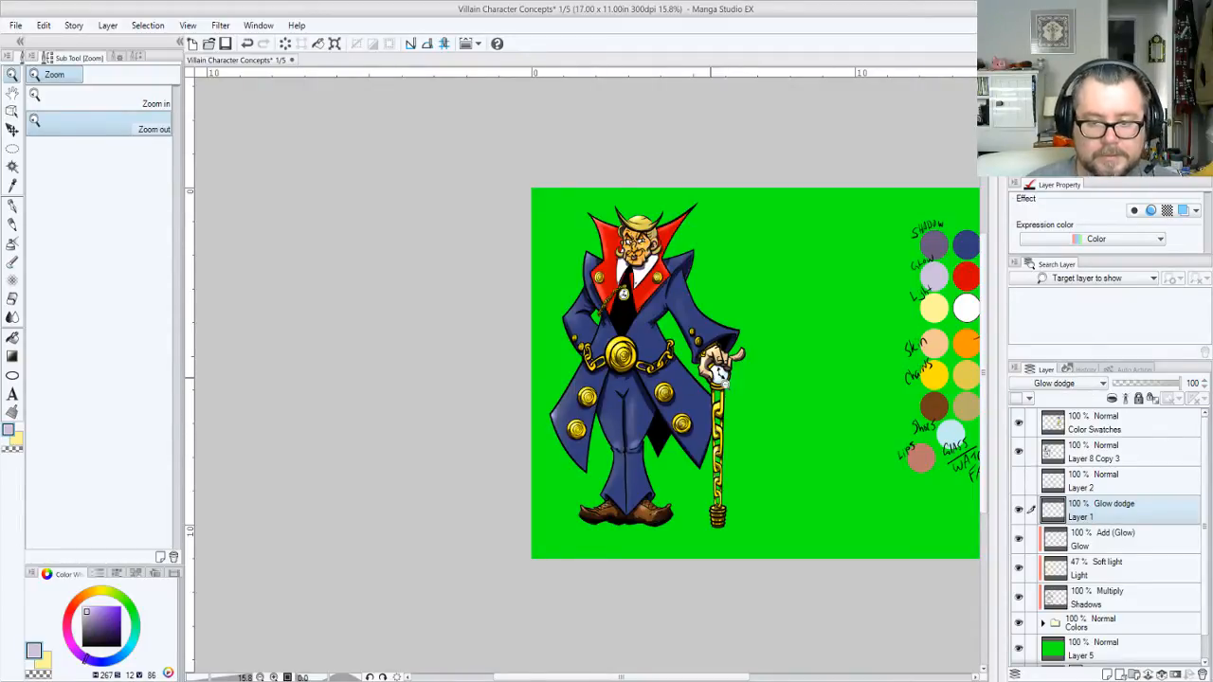
Choose the Highlight airbrush with the pale yellow colour and dab a highlight on the belt buckle's upper edge
{"action": "left_click_drag", "start_coordinate": [711, 377], "coordinate": [727, 384]}
{"action": "left_click_drag", "start_coordinate": [560, 332], "coordinate": [607, 351]}
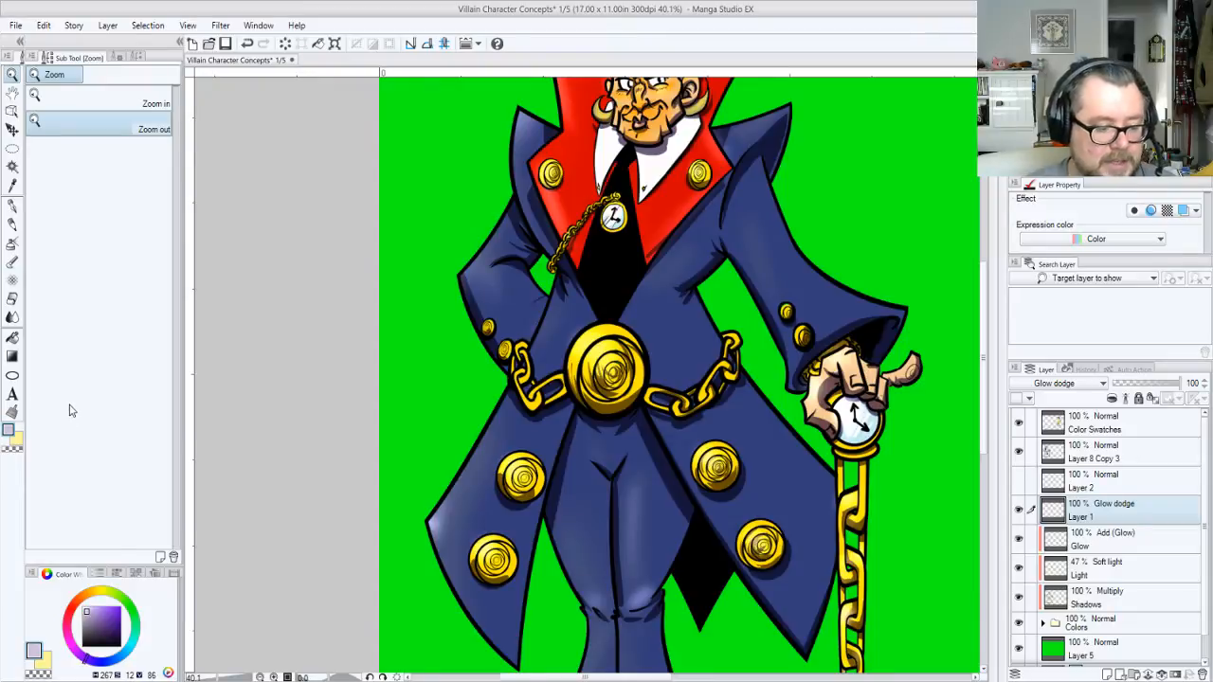
{"action": "key", "text": "b"}
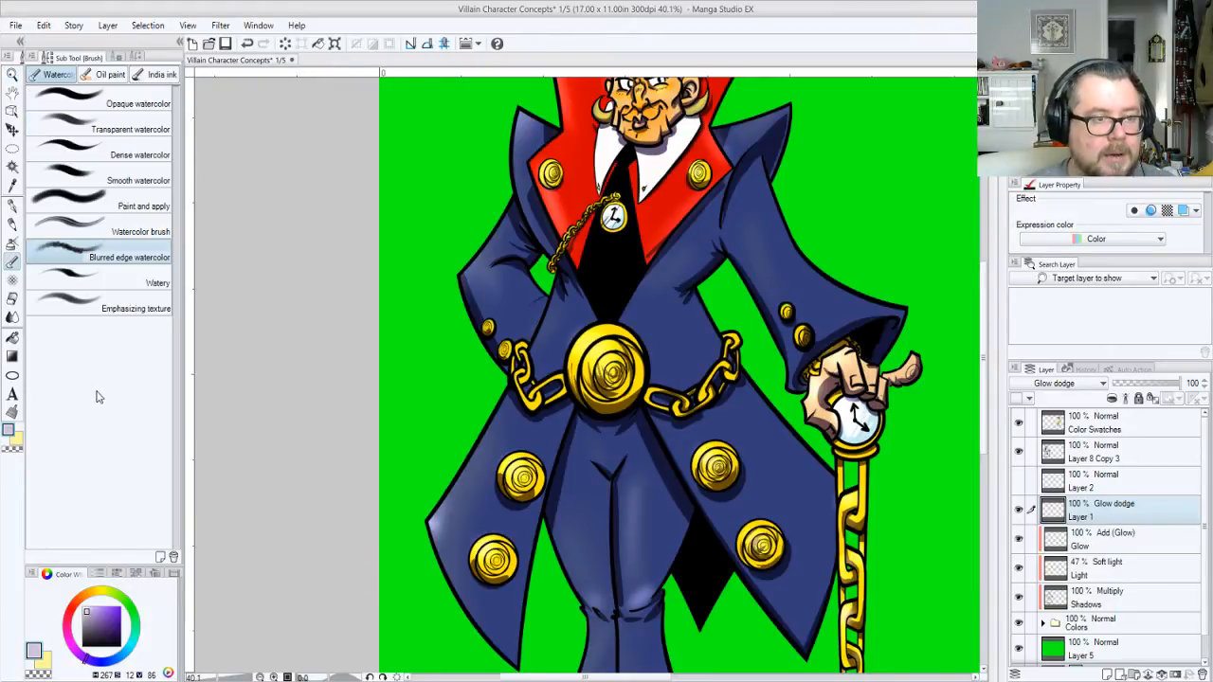
{"action": "key", "text": "b"}
{"action": "left_click", "coordinate": [134, 155]}
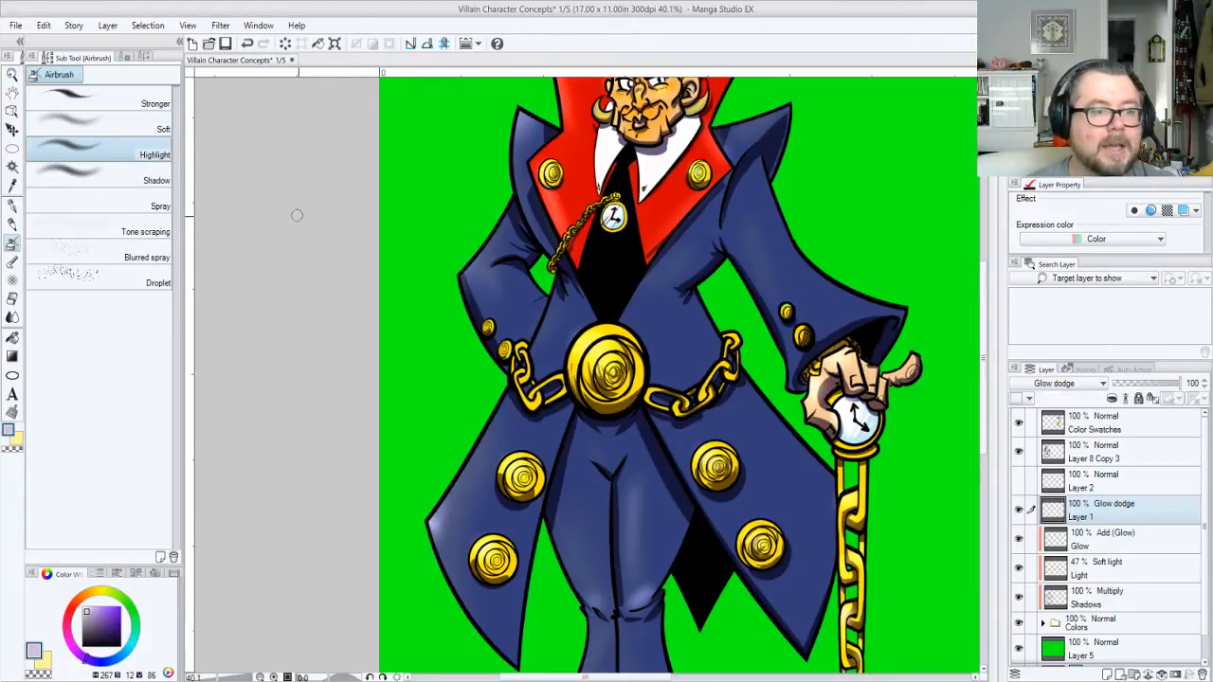
{"action": "left_click", "coordinate": [578, 349], "text": "alt"}
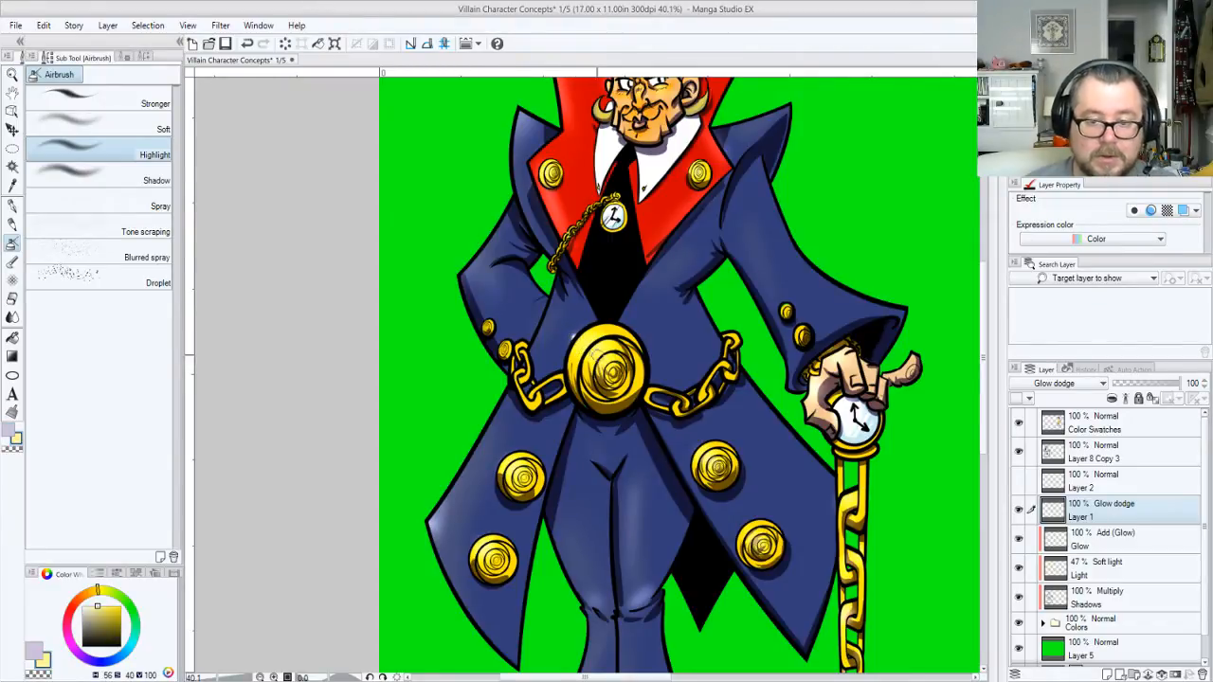
Move Layer 1 above the Layer 8 Copy 3 line art and toggle both layers' visibility to compare them
{"action": "left_click_drag", "start_coordinate": [1099, 516], "coordinate": [1101, 440]}
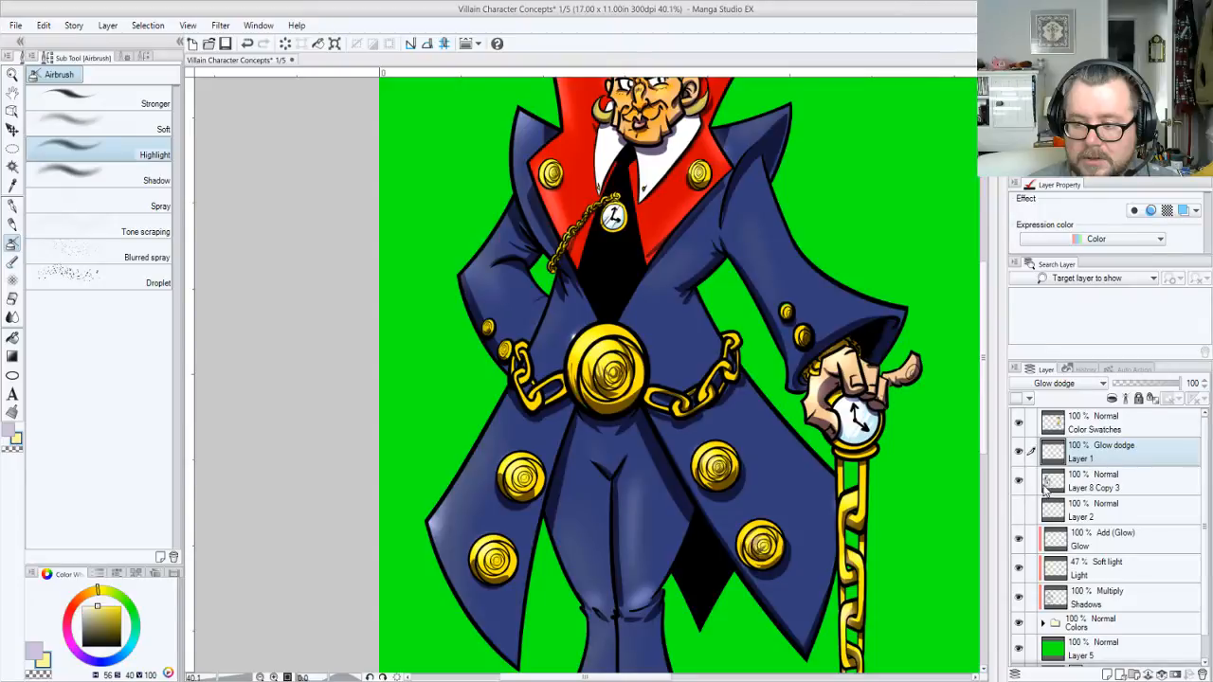
{"action": "left_click", "coordinate": [1021, 452]}
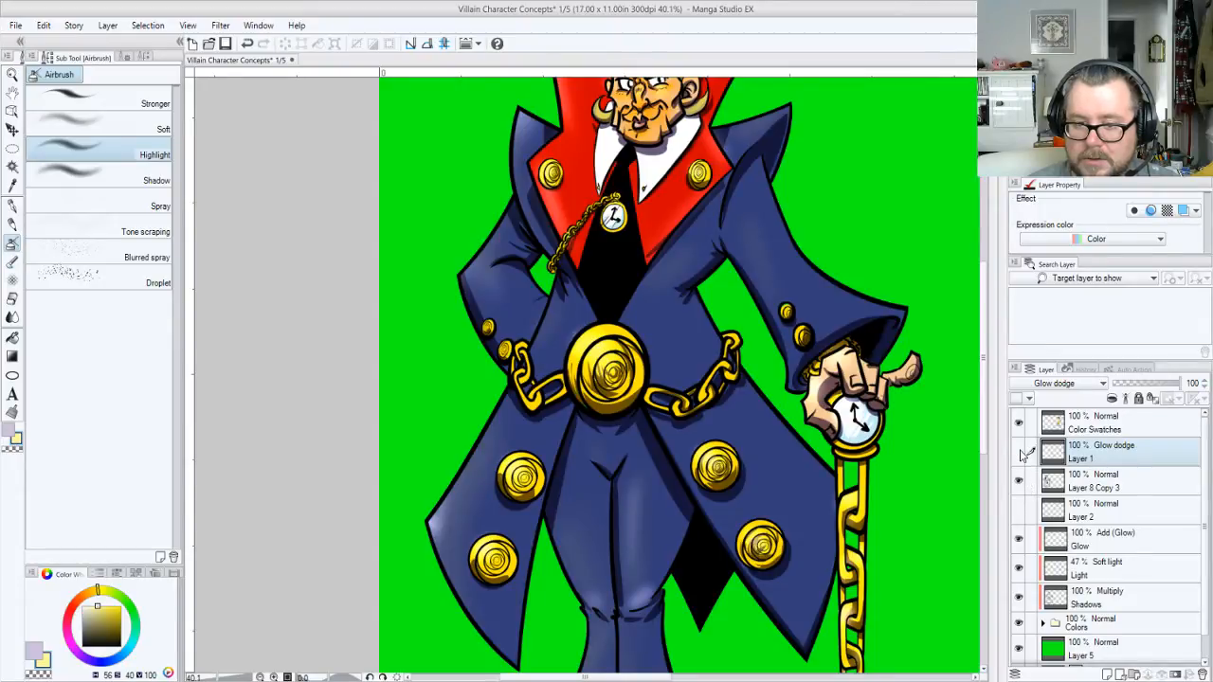
{"action": "left_click", "coordinate": [1020, 453]}
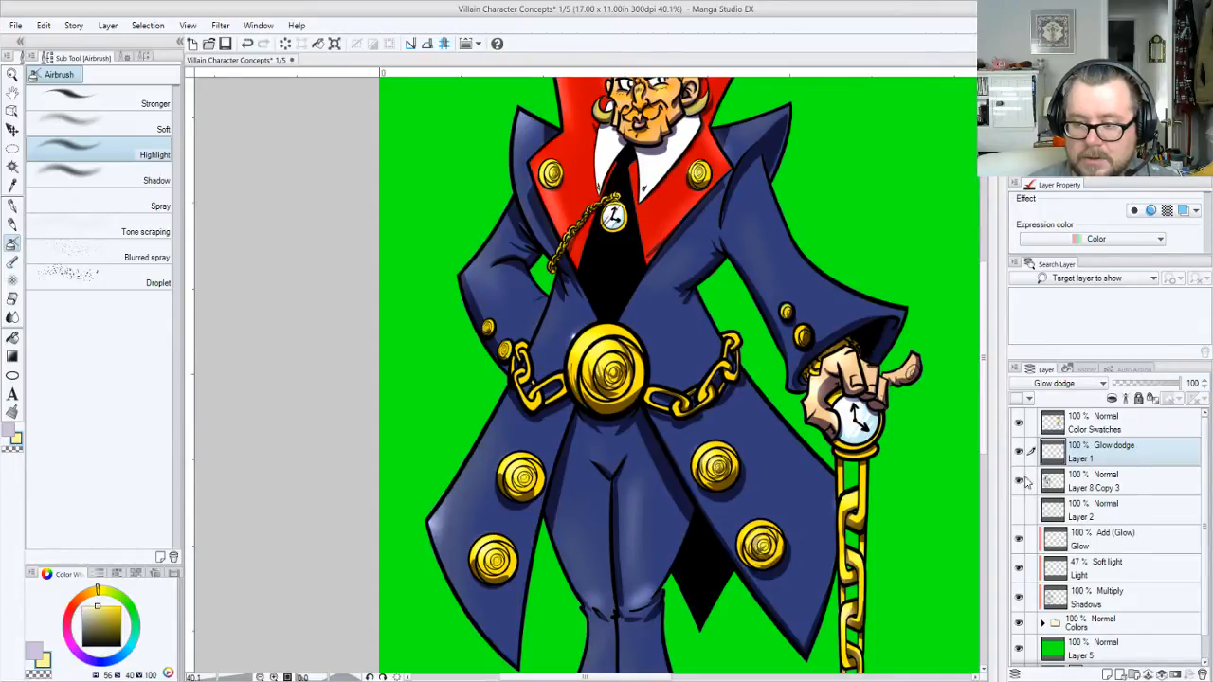
{"action": "left_click", "coordinate": [1021, 482]}
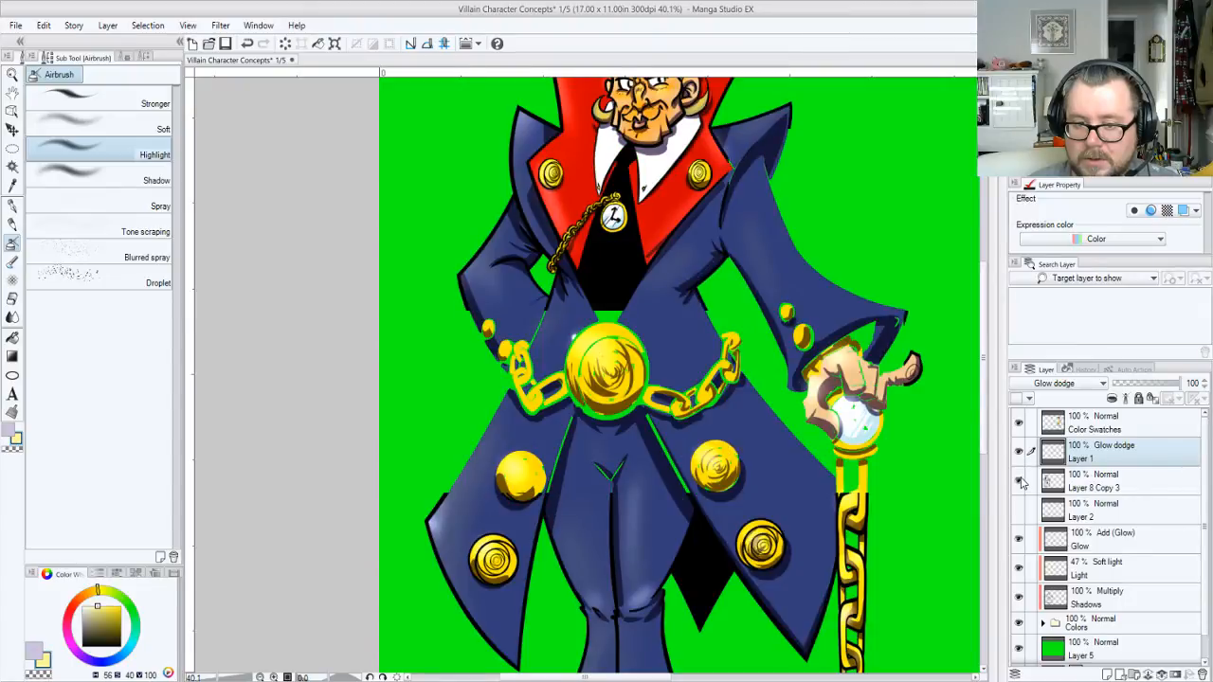
{"action": "left_click", "coordinate": [1021, 481]}
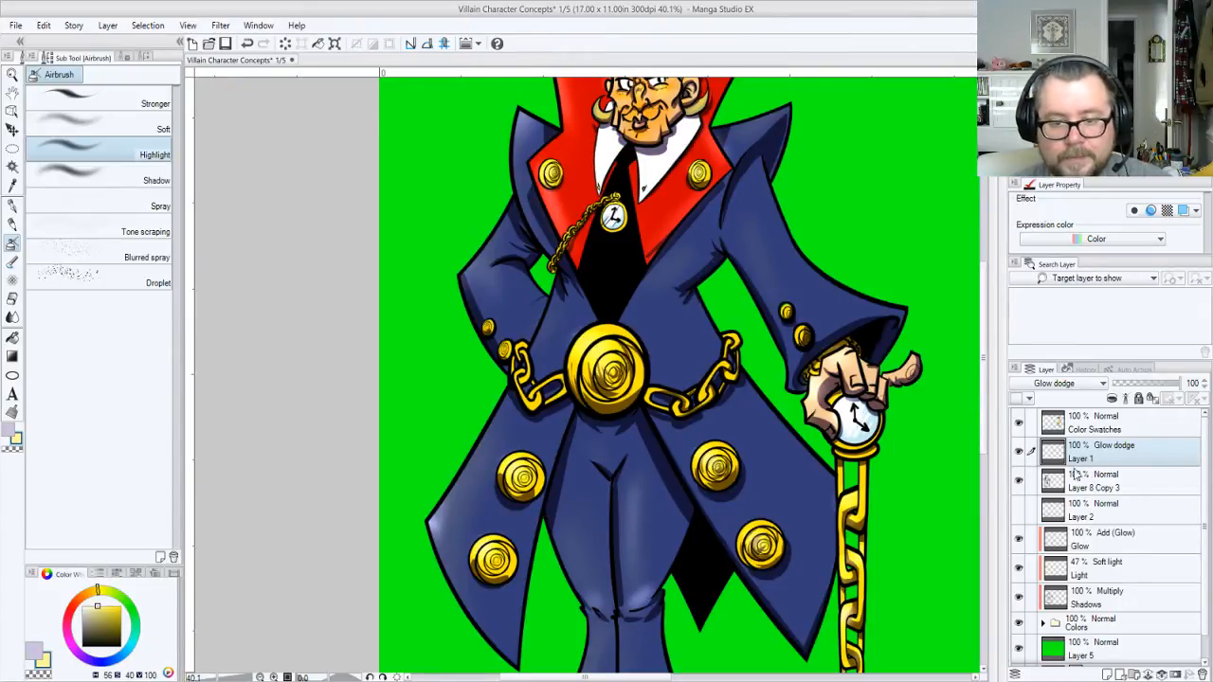
{"action": "left_click", "coordinate": [1020, 483]}
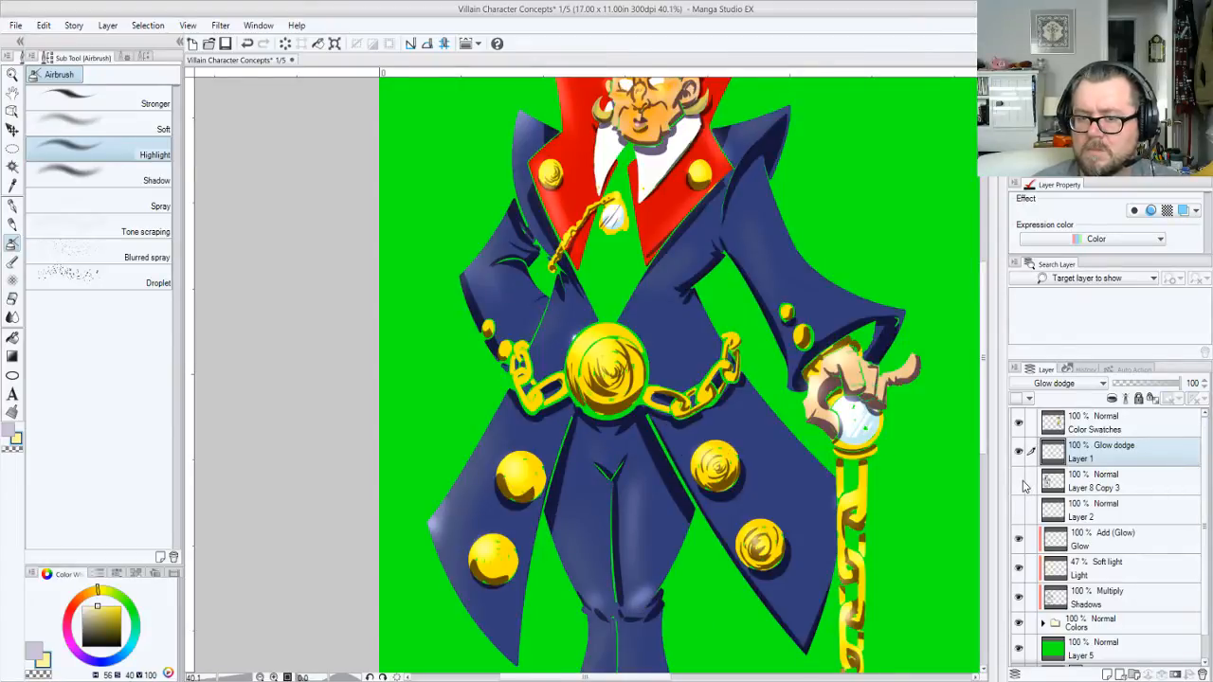
{"action": "left_click", "coordinate": [1020, 482]}
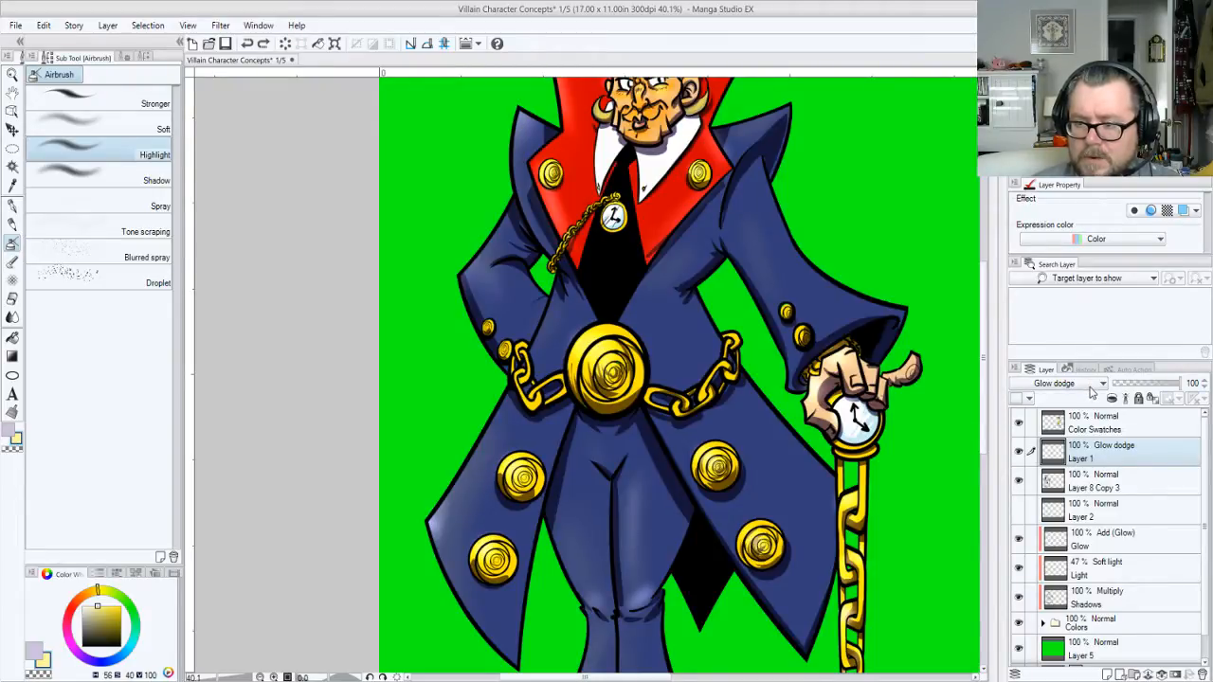
Set Layer 1's blending mode to Normal and airbrush pale yellow sparkles along the cane's chain and its base
{"action": "left_click", "coordinate": [1079, 402]}
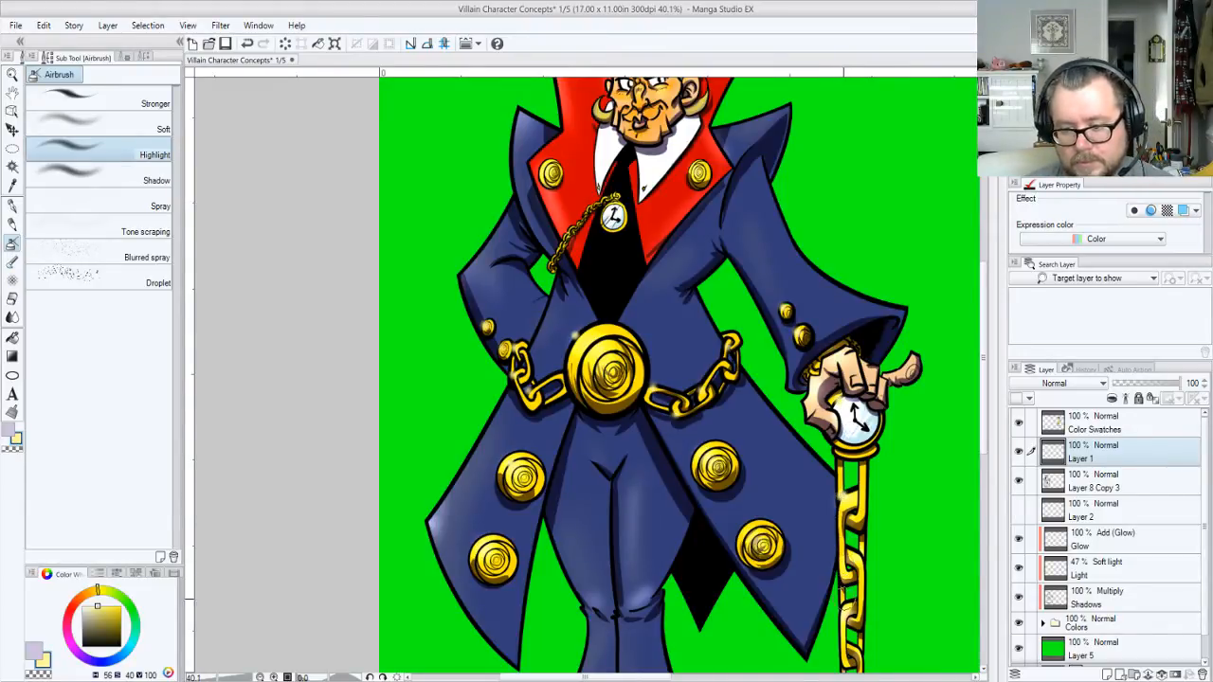
{"action": "left_click_drag", "start_coordinate": [841, 593], "coordinate": [857, 630]}
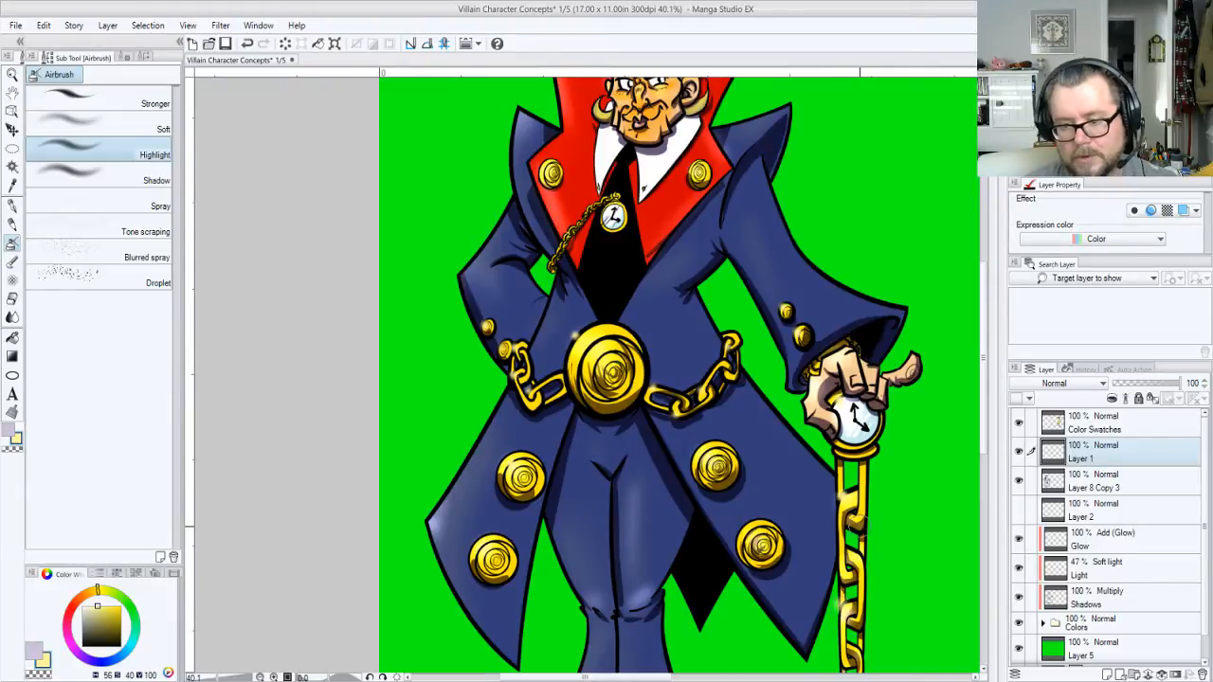
{"action": "mouse_move", "coordinate": [857, 550]}
{"action": "left_mouse_down"}
{"action": "mouse_move", "coordinate": [860, 559]}
{"action": "mouse_move", "coordinate": [806, 390]}
{"action": "left_mouse_up"}
{"action": "key", "text": "space"}
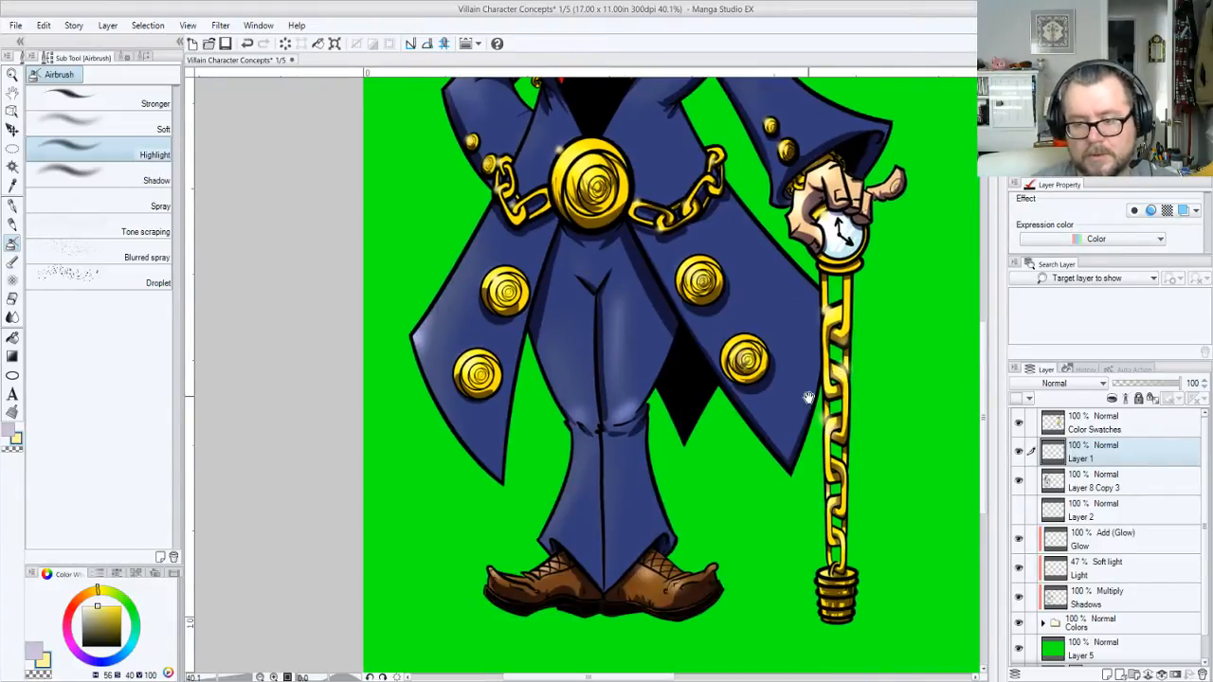
{"action": "mouse_move", "coordinate": [827, 499]}
{"action": "left_mouse_down"}
{"action": "mouse_move", "coordinate": [838, 534]}
{"action": "mouse_move", "coordinate": [817, 574]}
{"action": "left_mouse_up"}
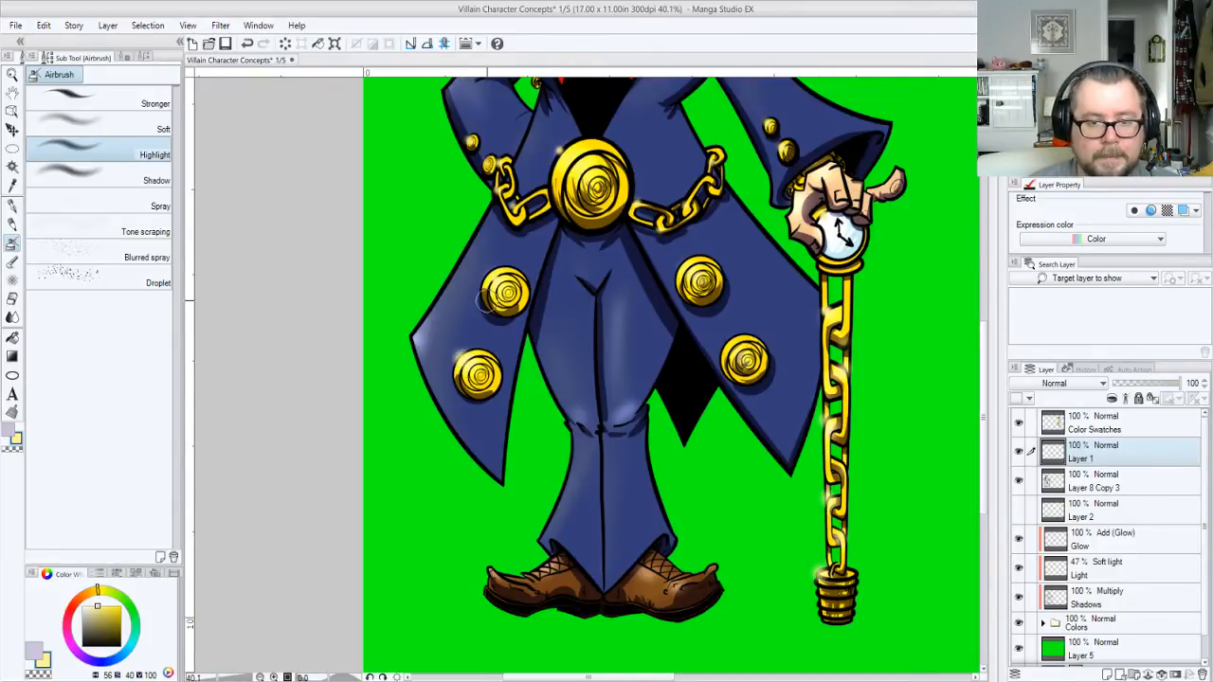
Dab pale yellow sparkles on the upper-left edges of the large gold coat-tail buttons
{"action": "left_click", "coordinate": [489, 276]}
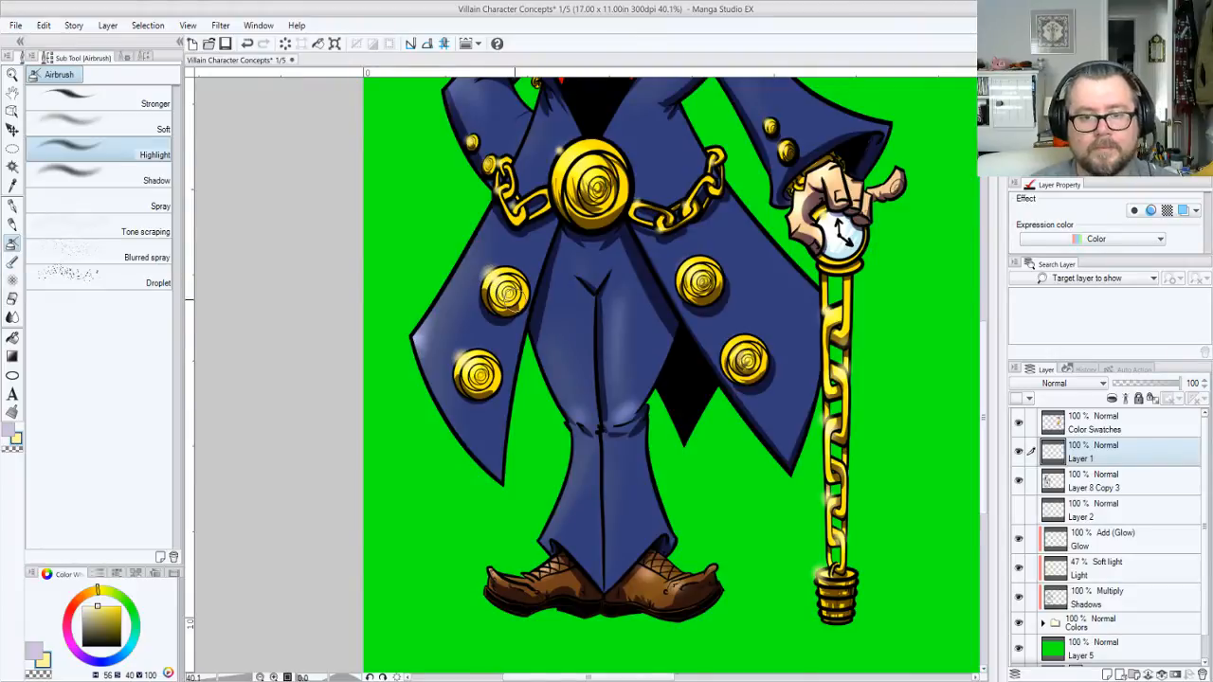
{"action": "left_click_drag", "start_coordinate": [589, 182], "coordinate": [583, 180]}
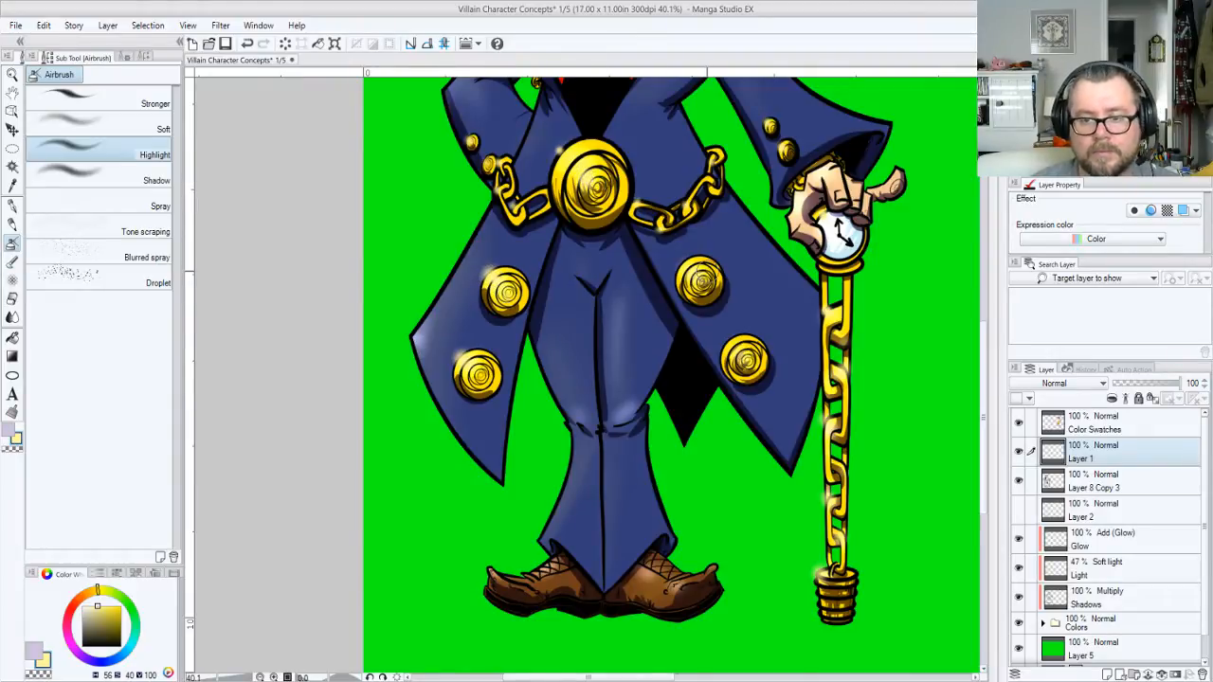
{"action": "left_click", "coordinate": [683, 263]}
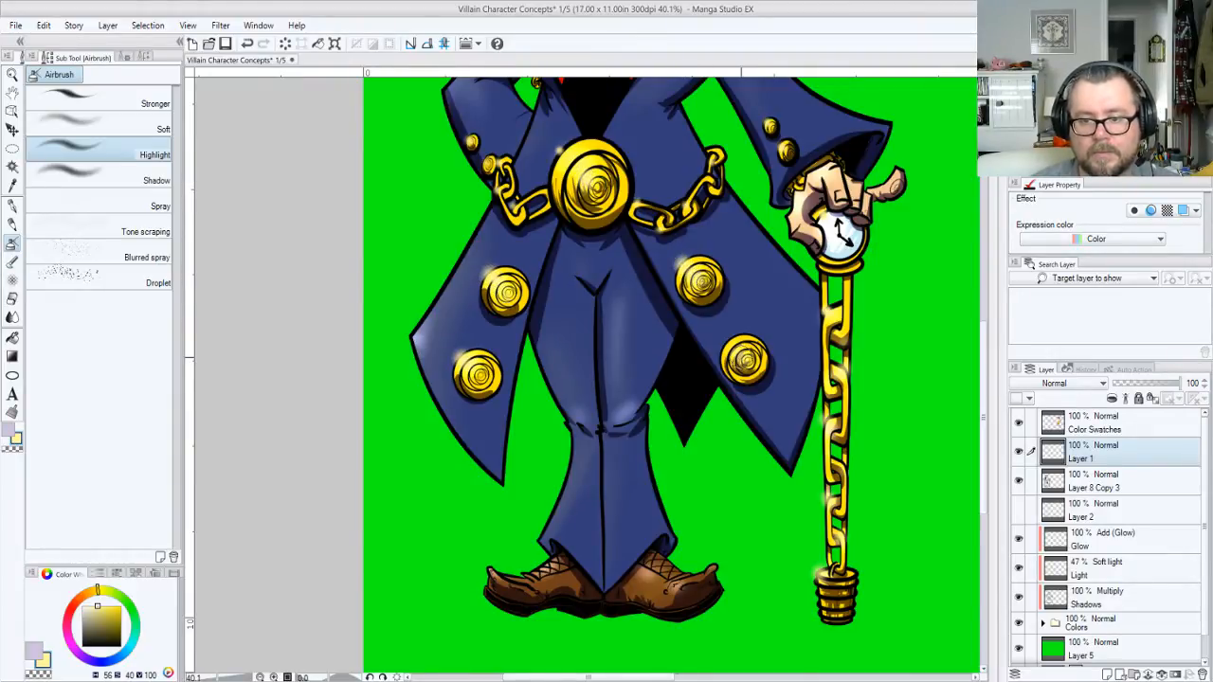
{"action": "left_click", "coordinate": [730, 343]}
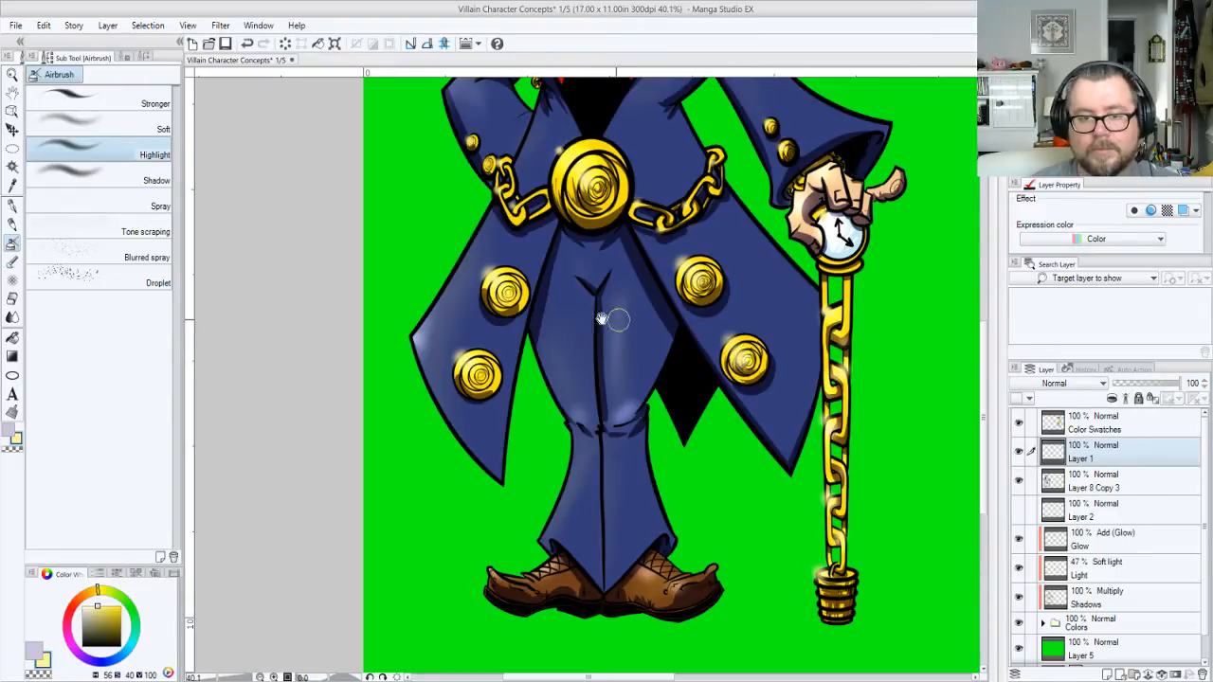
Add small sparkles to the gold lapel button and the top of the pocket watch, undoing an unwanted dab
{"action": "left_click_drag", "start_coordinate": [462, 225], "coordinate": [502, 504]}
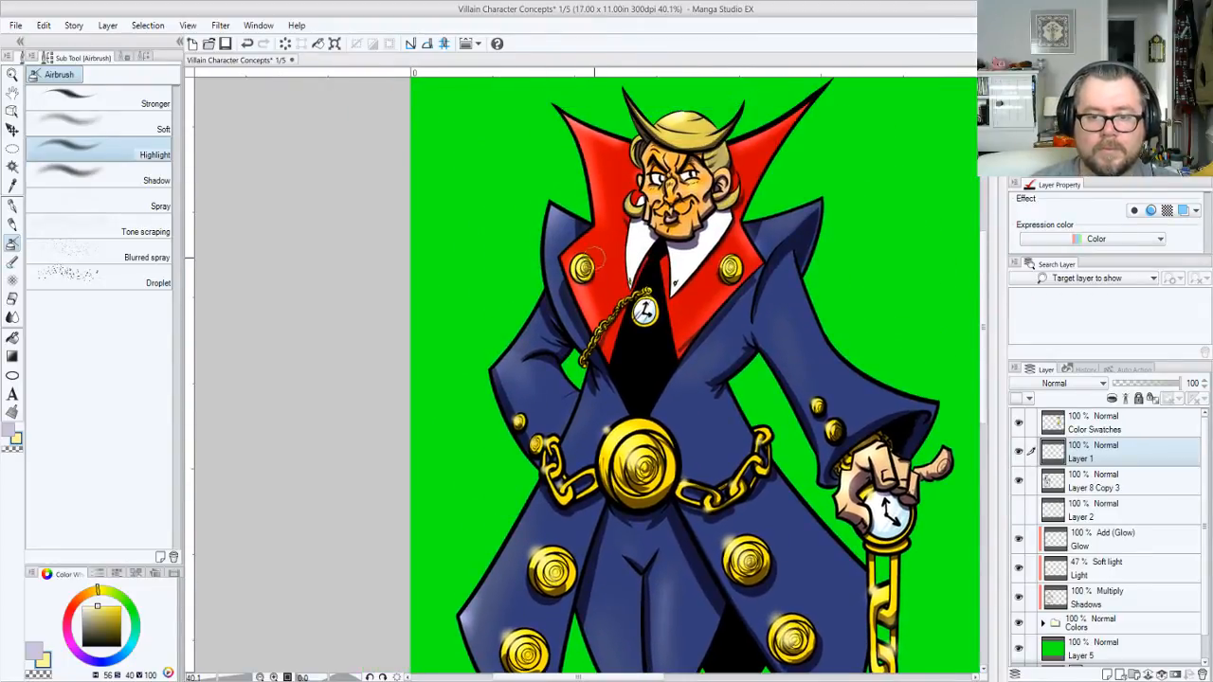
{"action": "left_click_drag", "start_coordinate": [581, 247], "coordinate": [577, 258]}
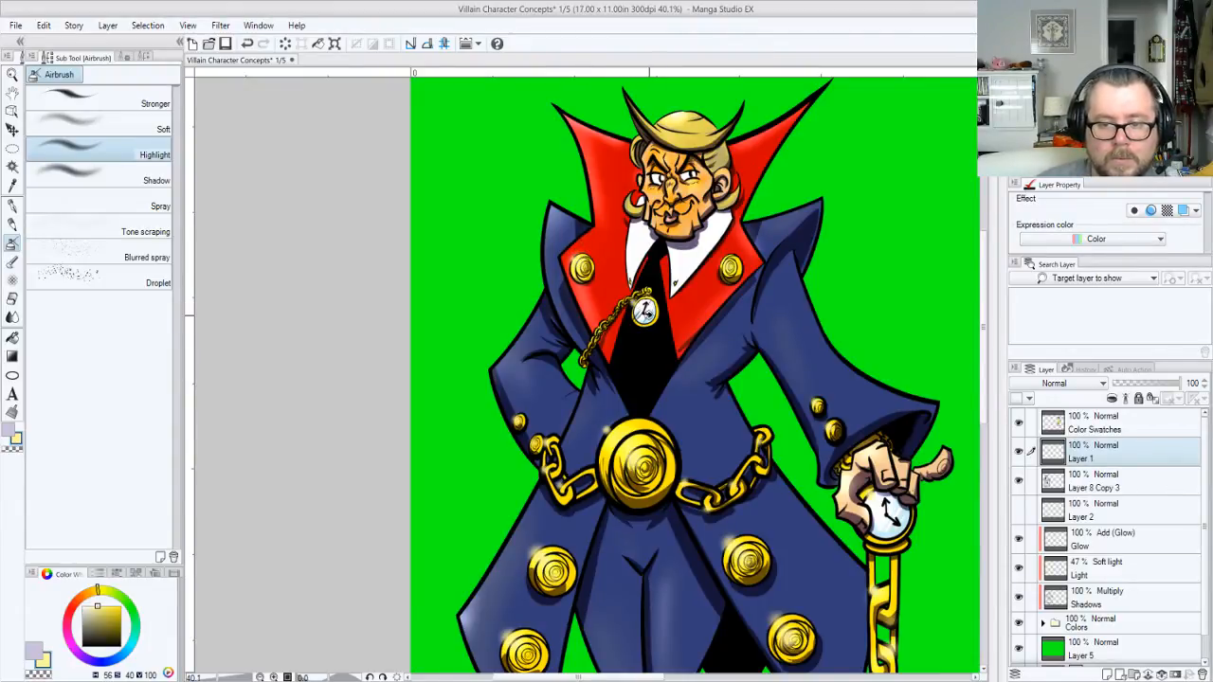
{"action": "key", "text": "ctrl+z"}
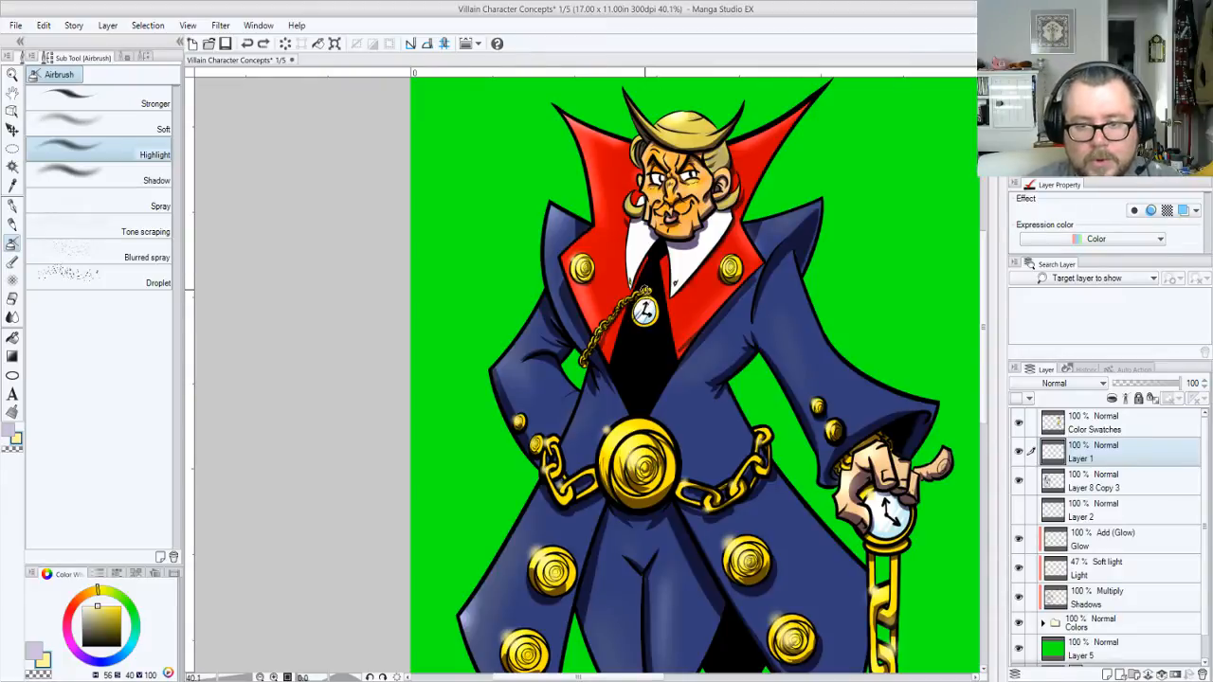
{"action": "left_click", "coordinate": [646, 287]}
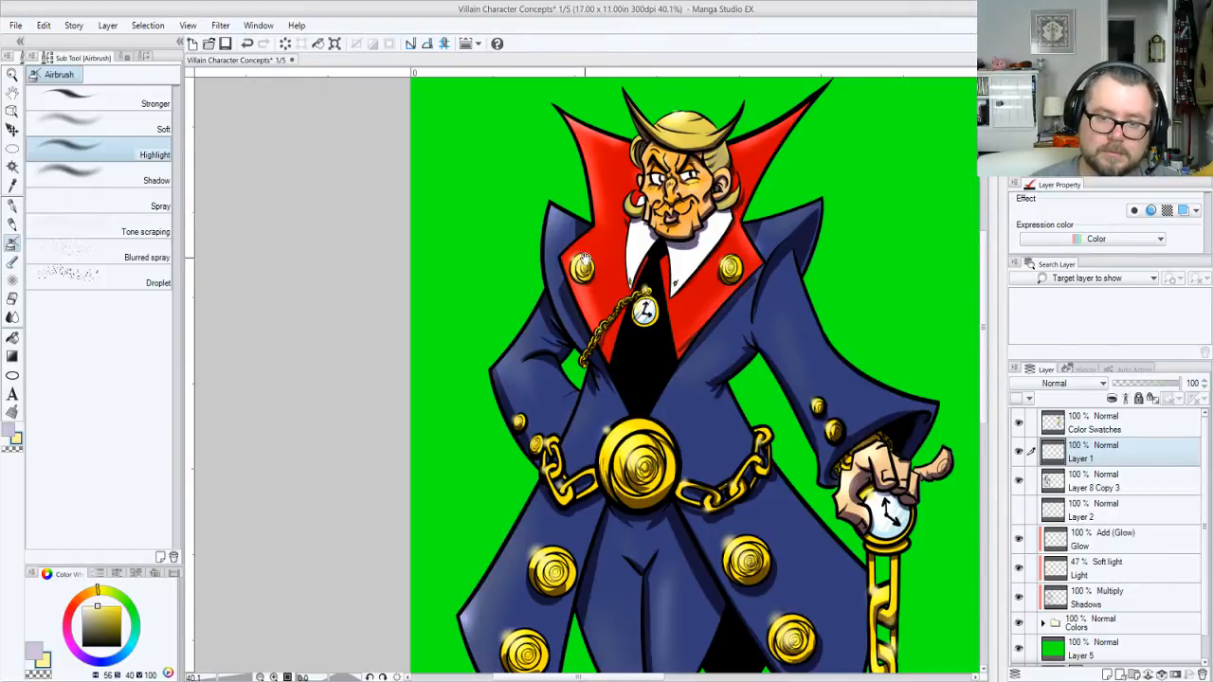
{"action": "mouse_move", "coordinate": [596, 204]}
{"action": "left_mouse_down"}
{"action": "mouse_move", "coordinate": [606, 273]}
{"action": "mouse_move", "coordinate": [595, 188]}
{"action": "left_mouse_up"}
{"action": "left_click_drag", "start_coordinate": [602, 267], "coordinate": [587, 214]}
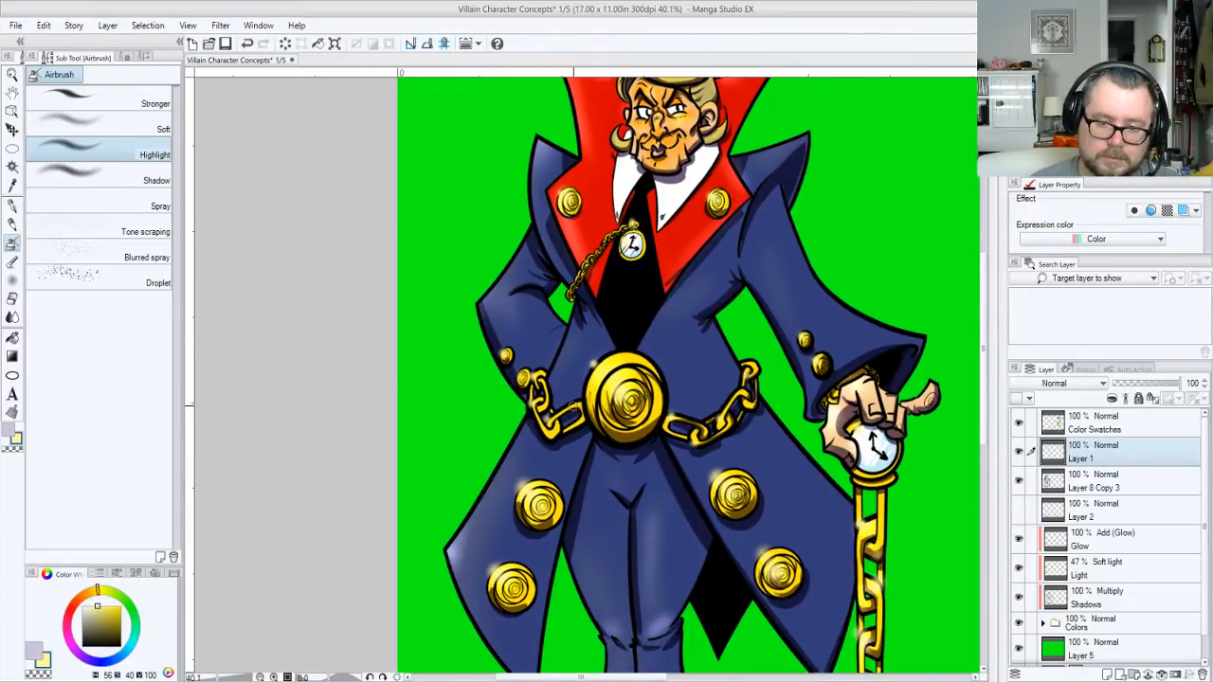
Select the Glow layer, switch to the pale lavender colour and dab light on the left belt chain and cuff button
{"action": "left_click", "coordinate": [1100, 544]}
{"action": "key", "text": "x"}
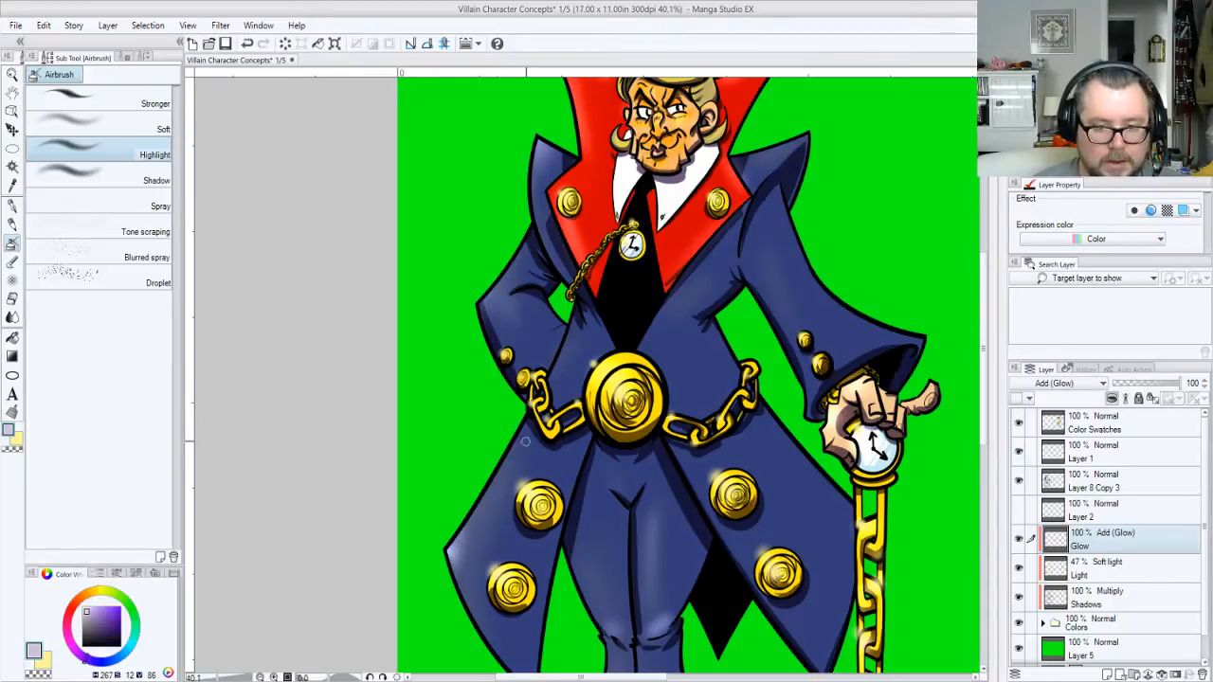
{"action": "left_click_drag", "start_coordinate": [547, 424], "coordinate": [552, 433]}
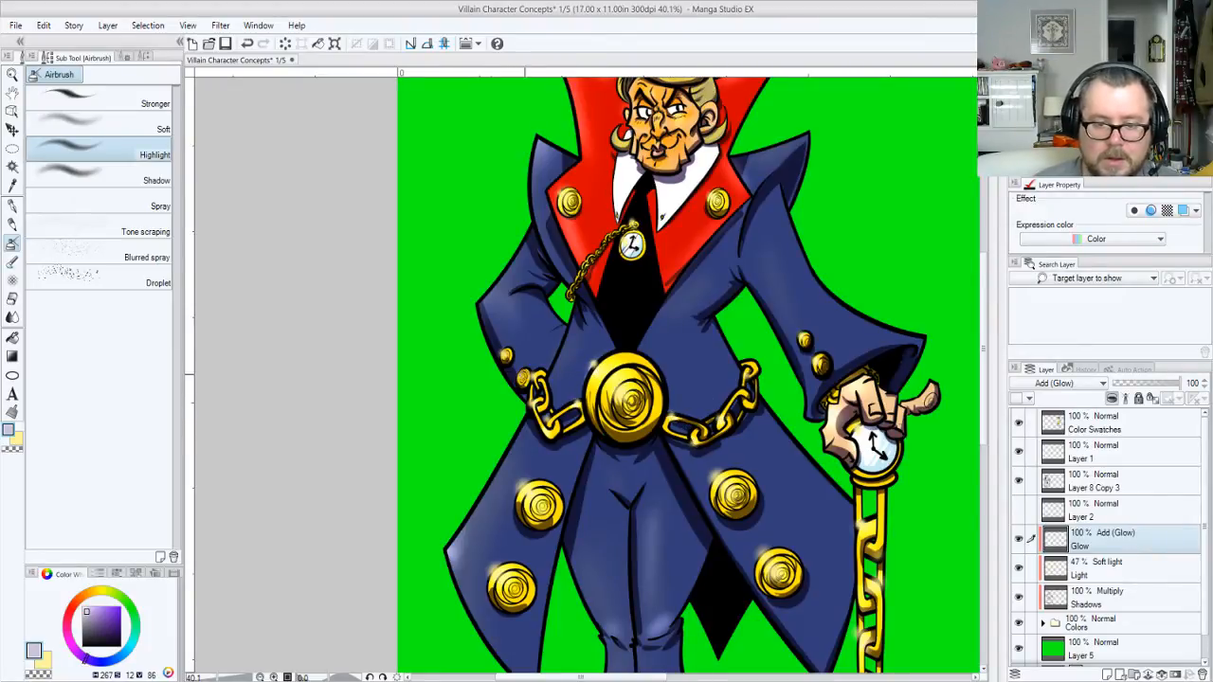
{"action": "left_click", "coordinate": [509, 355]}
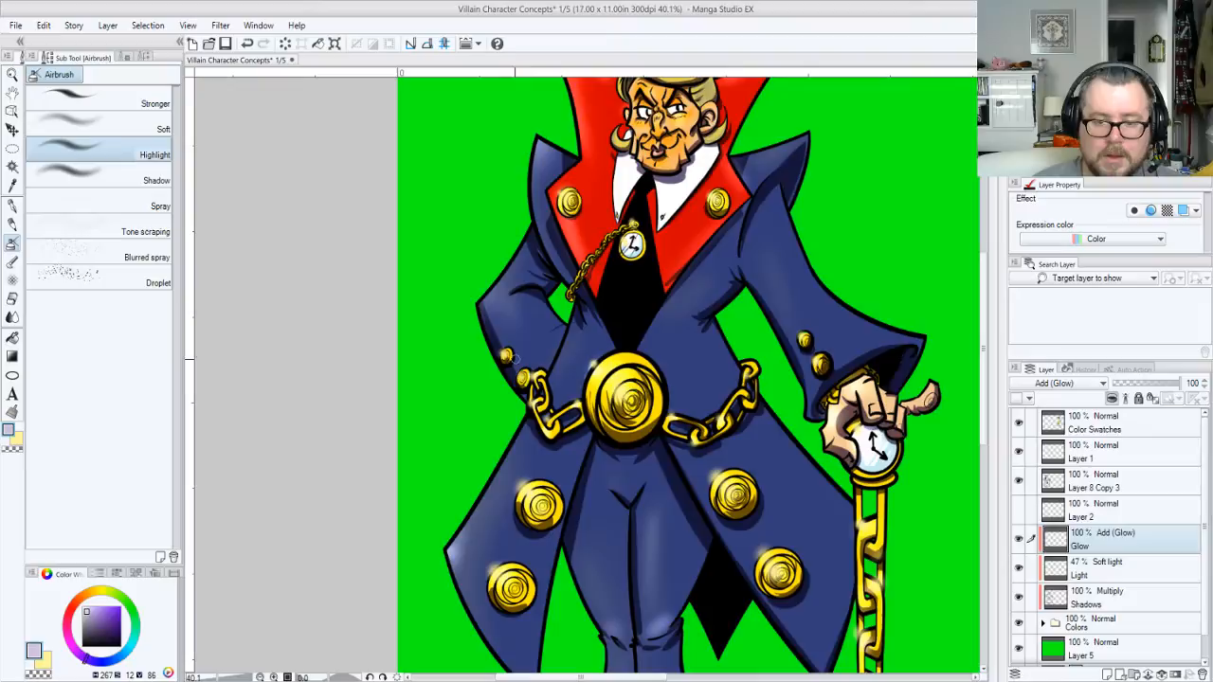
Make Layer 1 active again and return to the pale yellow drawing colour
{"action": "left_click", "coordinate": [1090, 516]}
{"action": "left_click", "coordinate": [1090, 459]}
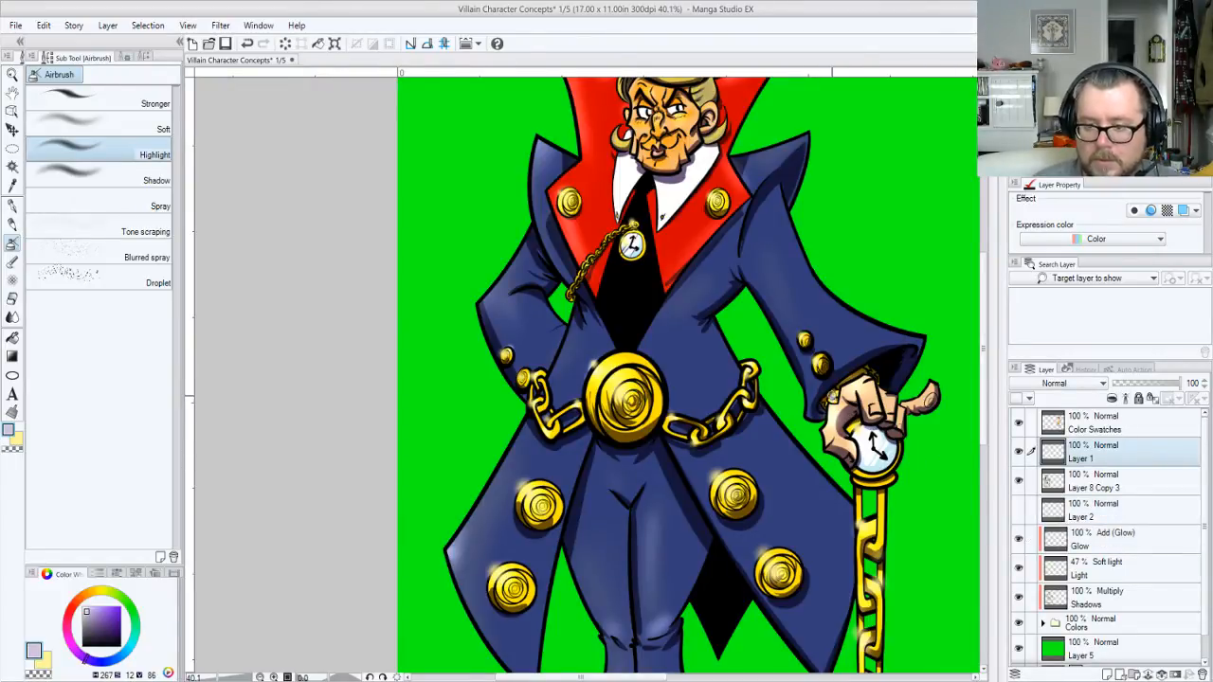
{"action": "left_click", "coordinate": [843, 438], "text": "alt"}
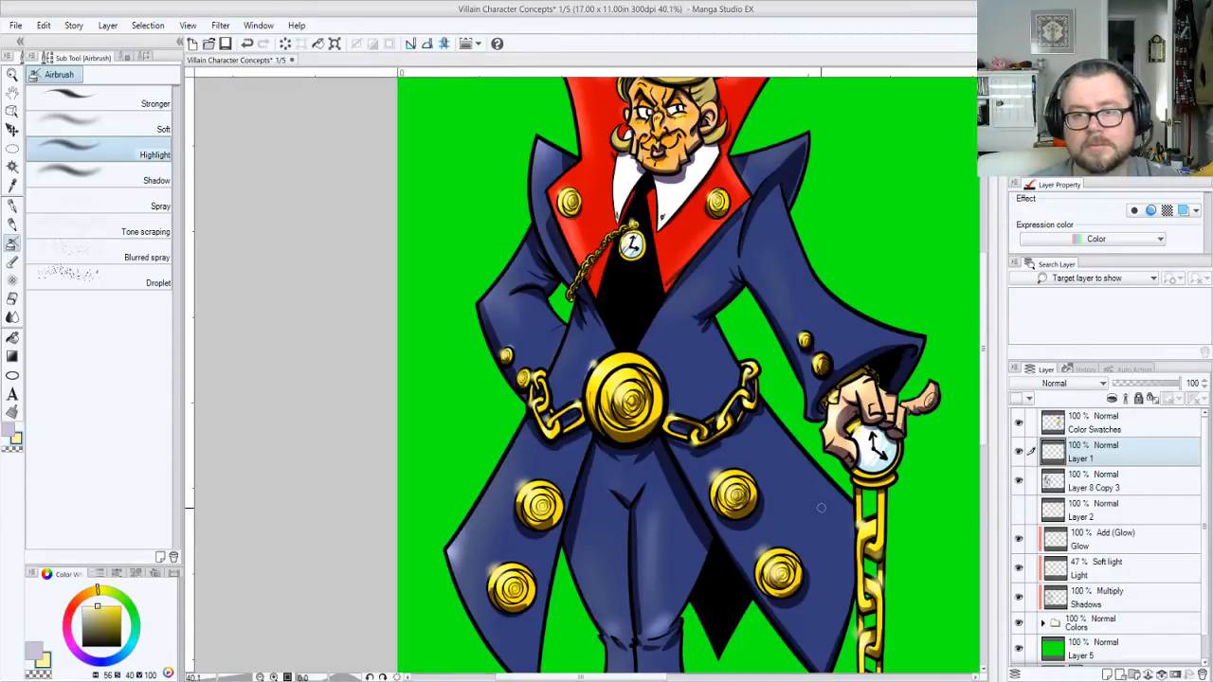
Review the whole character from a distance to judge the sparkles on the gold parts
{"action": "left_click_drag", "start_coordinate": [690, 199], "coordinate": [681, 278]}
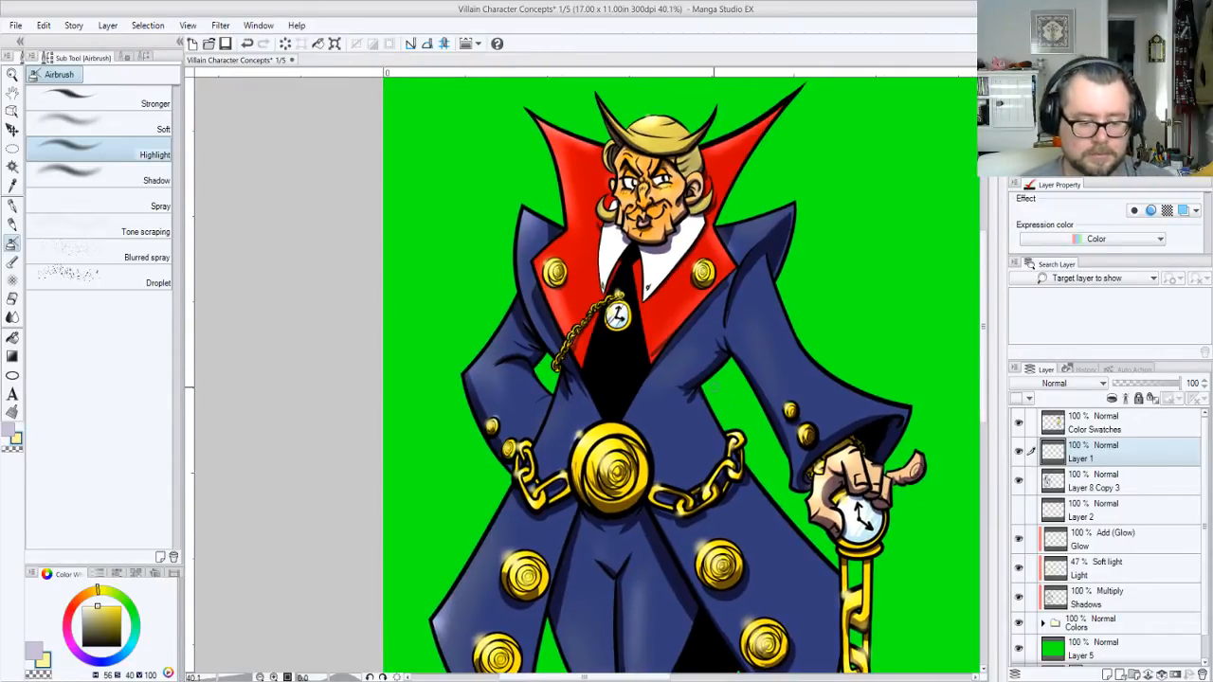
{"action": "key", "text": "ctrl+alt+space"}
{"action": "left_click", "coordinate": [713, 396]}
{"action": "left_click", "coordinate": [700, 389]}
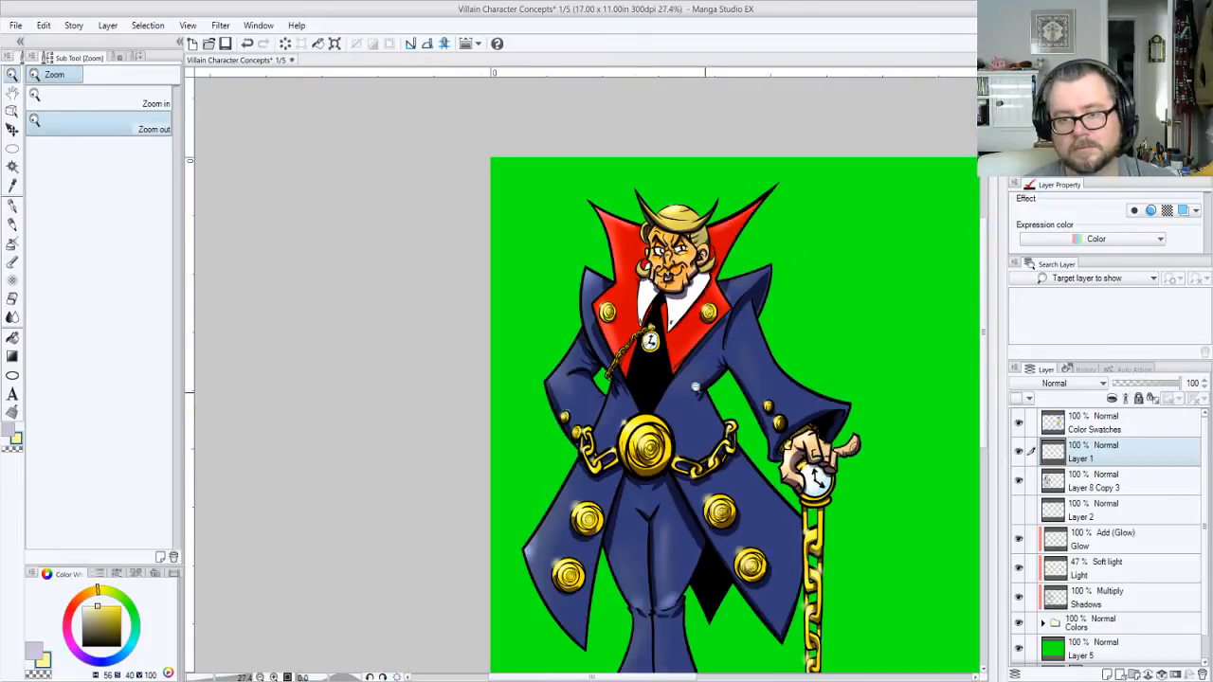
{"action": "left_click", "coordinate": [697, 374]}
{"action": "left_click", "coordinate": [698, 371]}
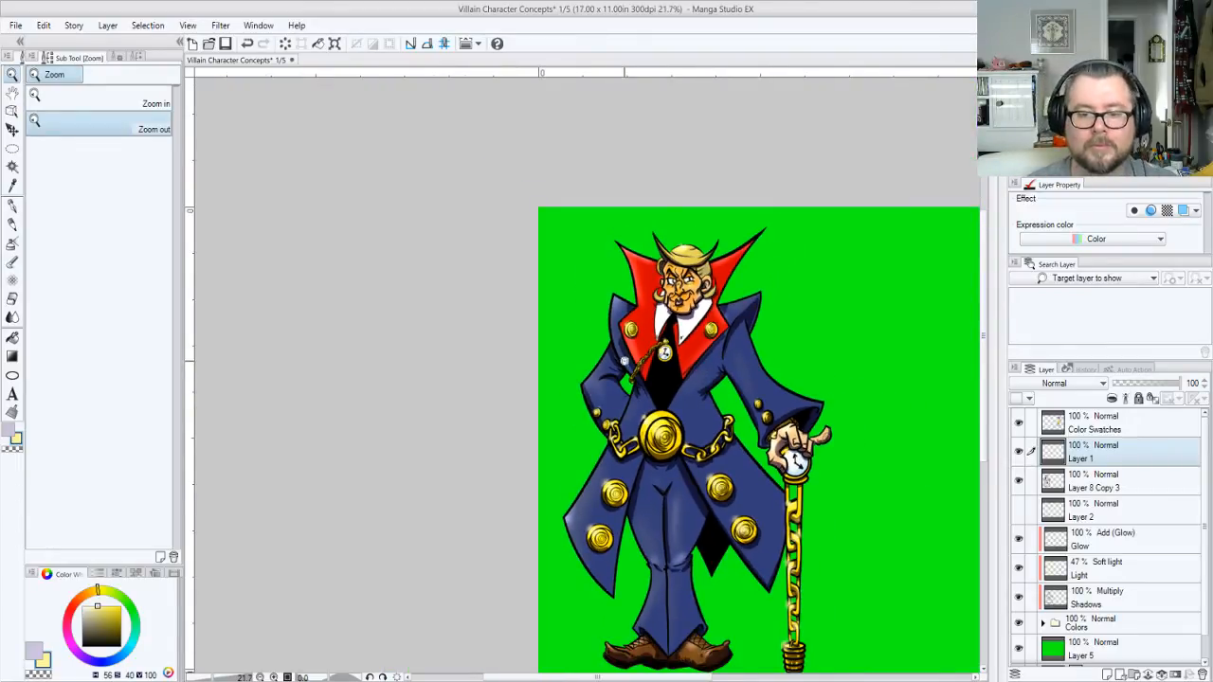
{"action": "left_click_drag", "start_coordinate": [683, 426], "coordinate": [676, 394]}
On the Glow layer, draw fine pale yellow G-pen highlights on the hair and face, redoing the chin stroke
{"action": "left_click", "coordinate": [1100, 575]}
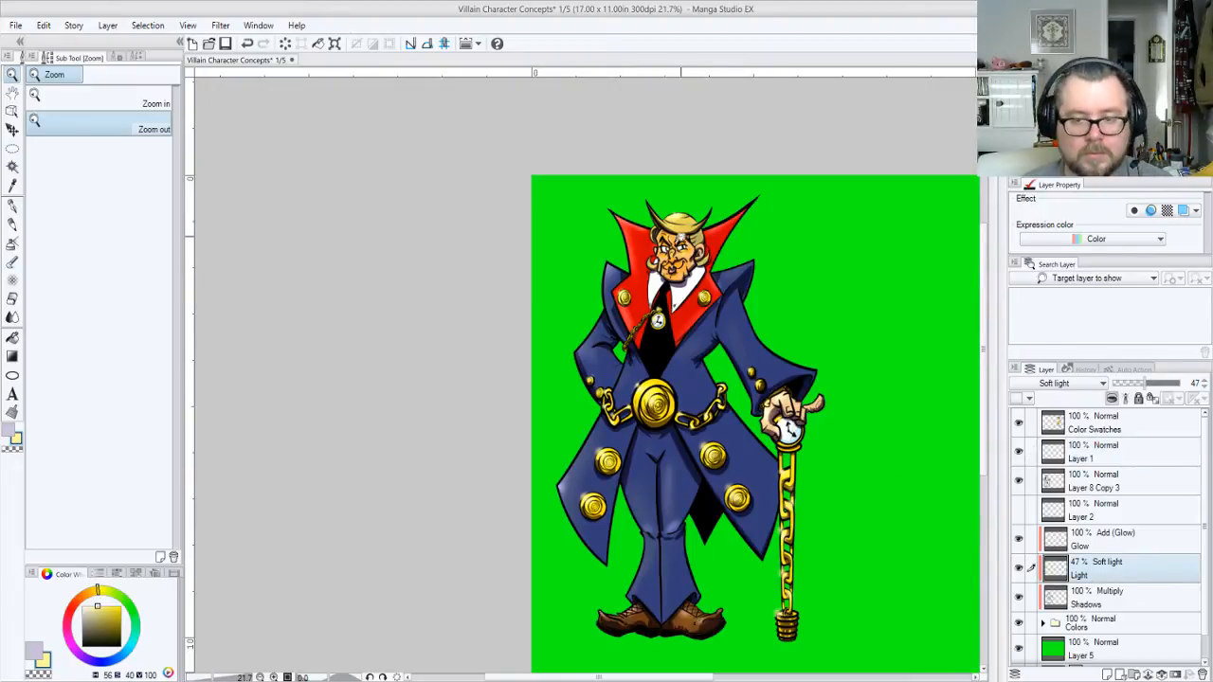
{"action": "key", "text": "p"}
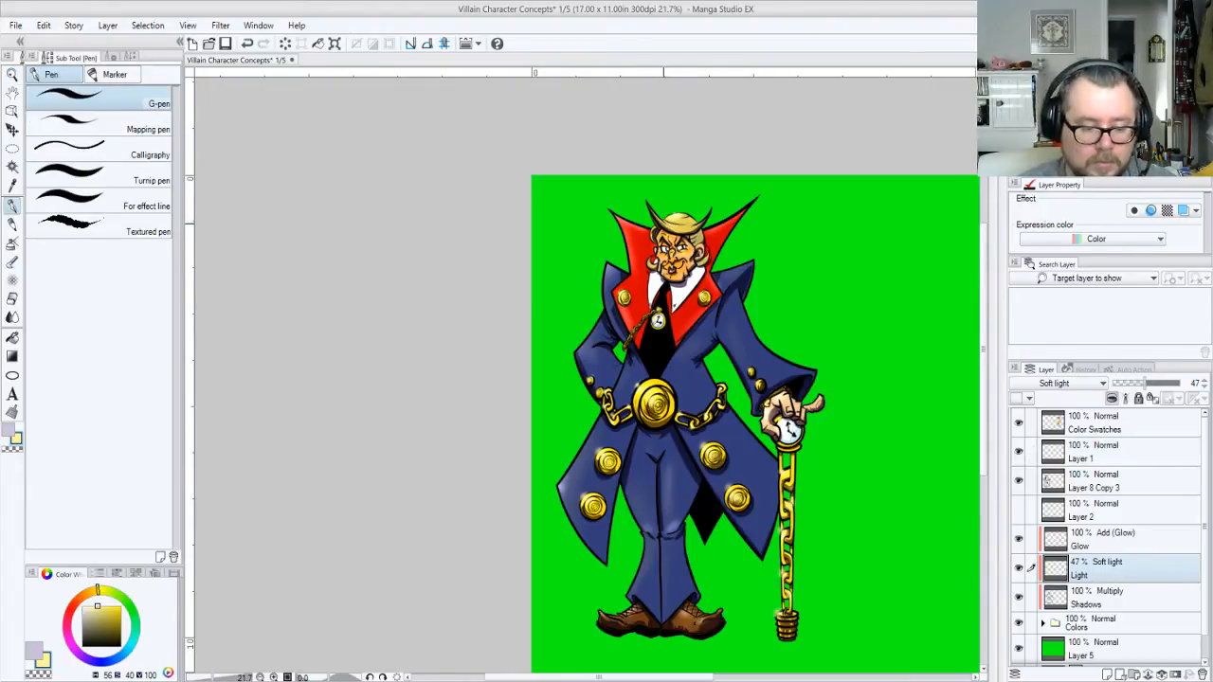
{"action": "key", "text": "/"}
{"action": "left_click_drag", "start_coordinate": [672, 230], "coordinate": [675, 306]}
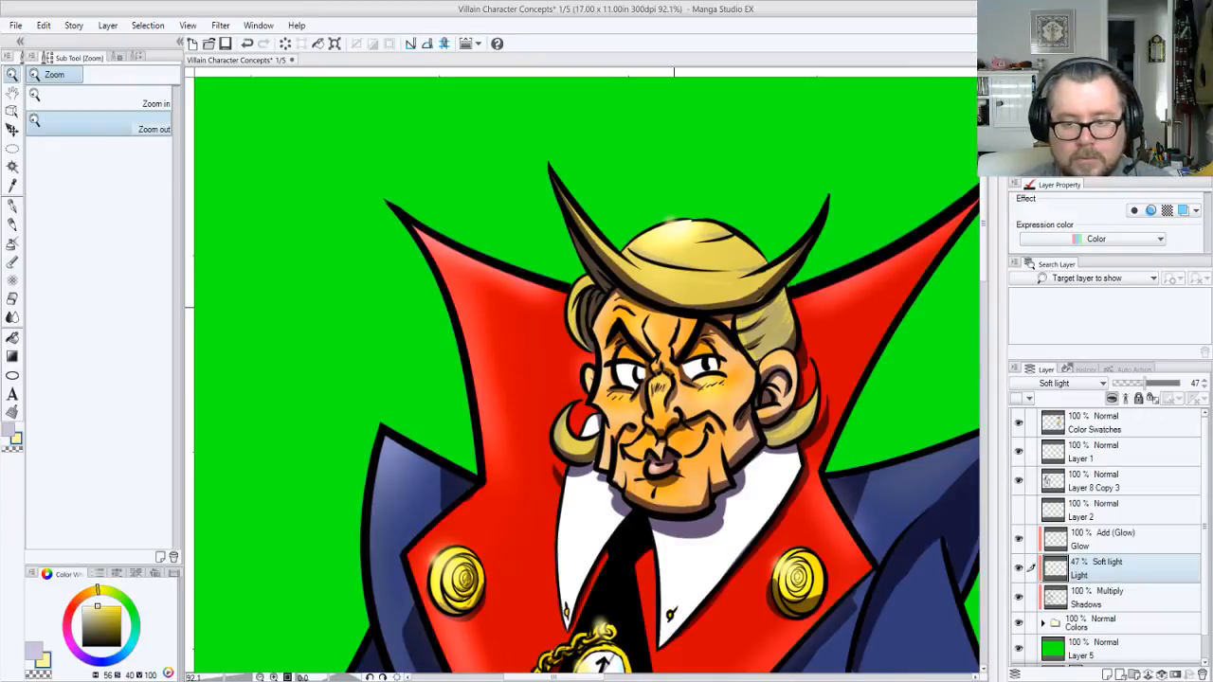
{"action": "key", "text": "p"}
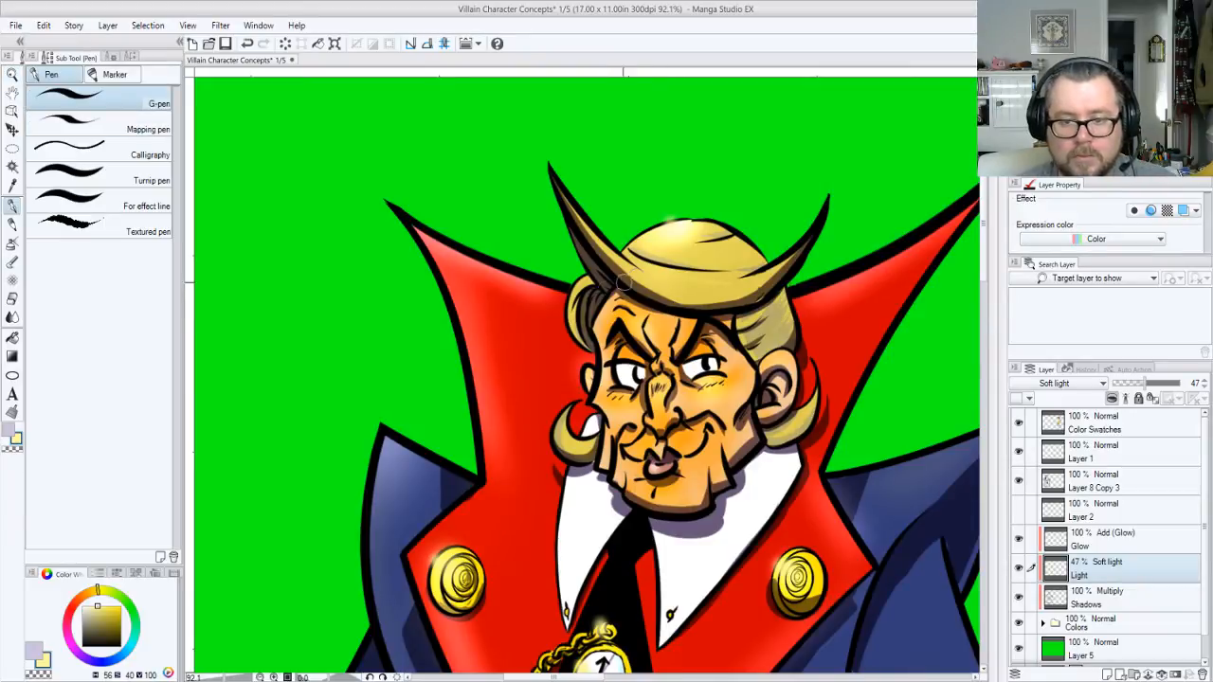
{"action": "left_click", "coordinate": [1083, 540]}
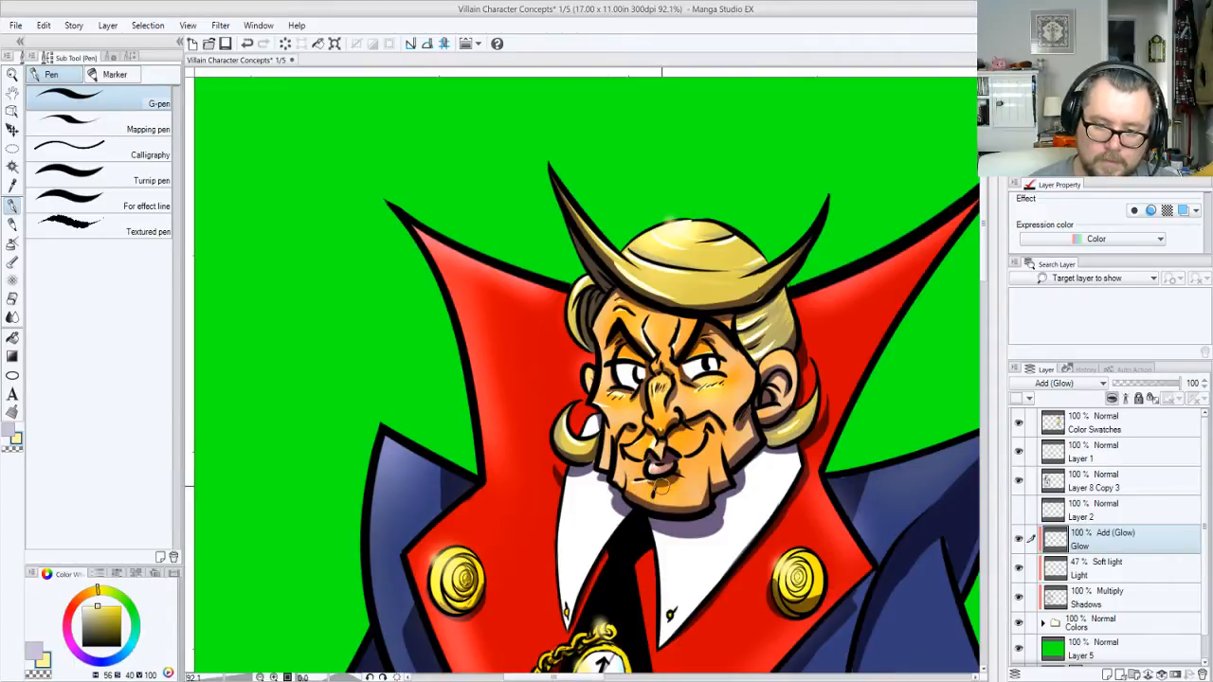
{"action": "key", "text": "ctrl+z"}
{"action": "left_click_drag", "start_coordinate": [633, 484], "coordinate": [638, 496]}
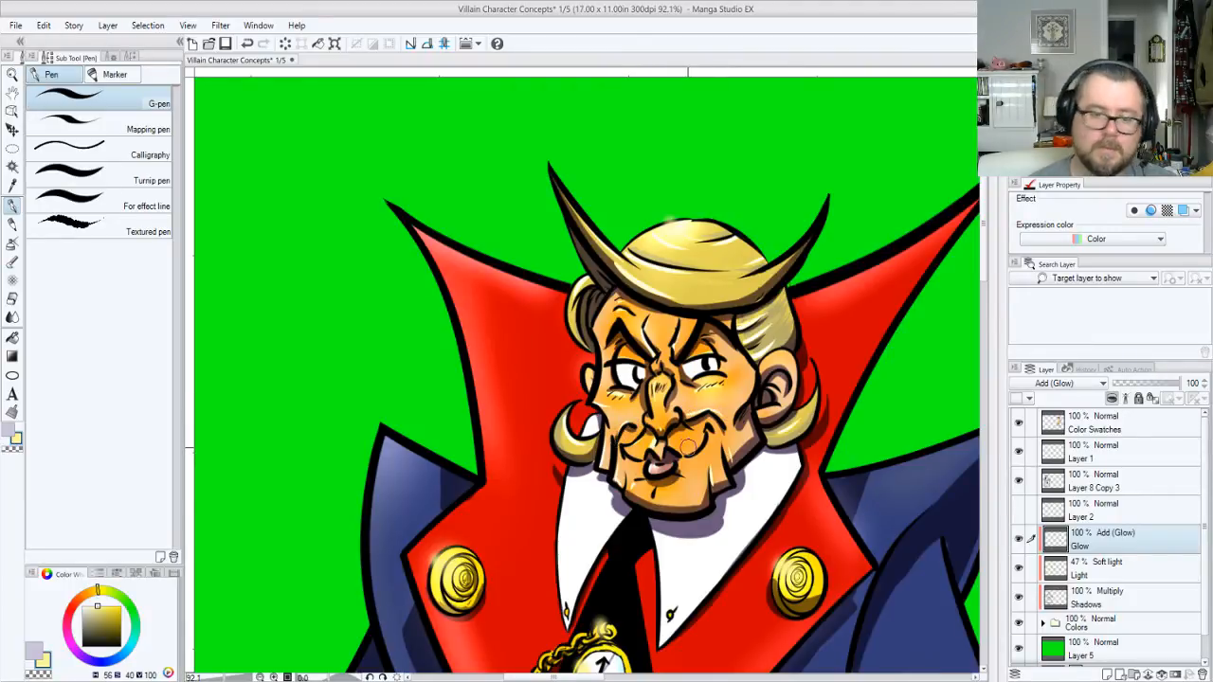
Draw crisp pale yellow G-pen highlights on the pocket watch, belt buckle and gold coat buttons
{"action": "left_click_drag", "start_coordinate": [595, 445], "coordinate": [628, 435]}
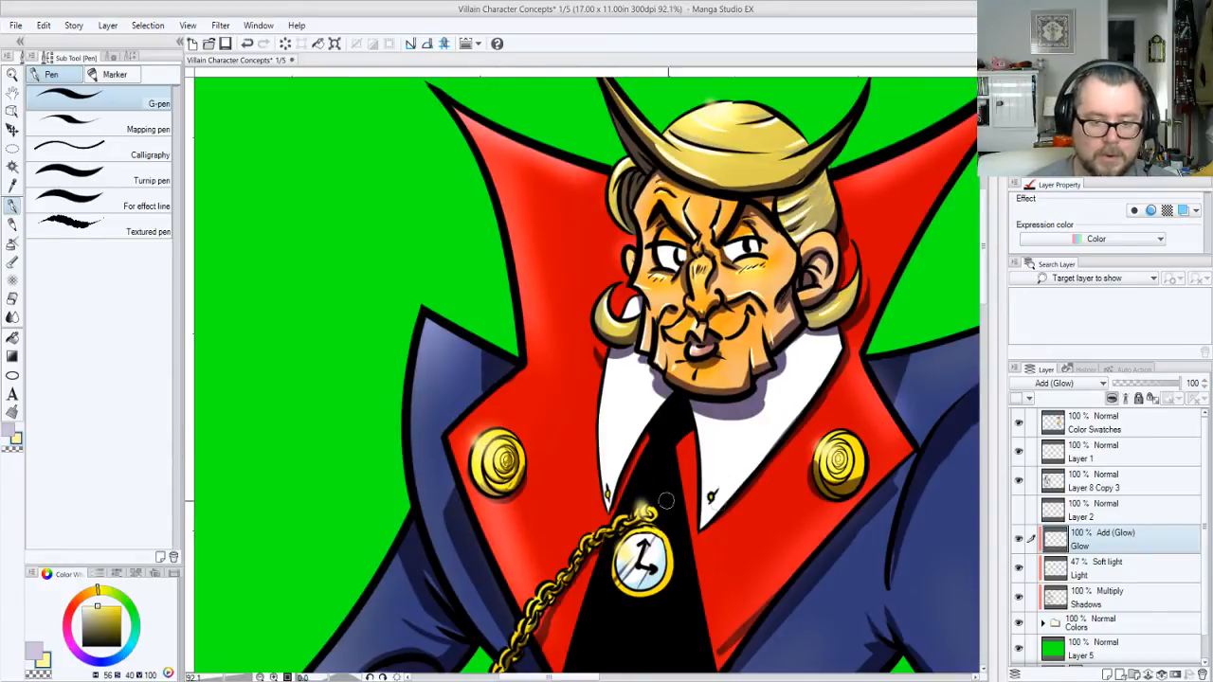
{"action": "left_click_drag", "start_coordinate": [740, 571], "coordinate": [790, 361]}
{"action": "left_click_drag", "start_coordinate": [575, 561], "coordinate": [637, 388]}
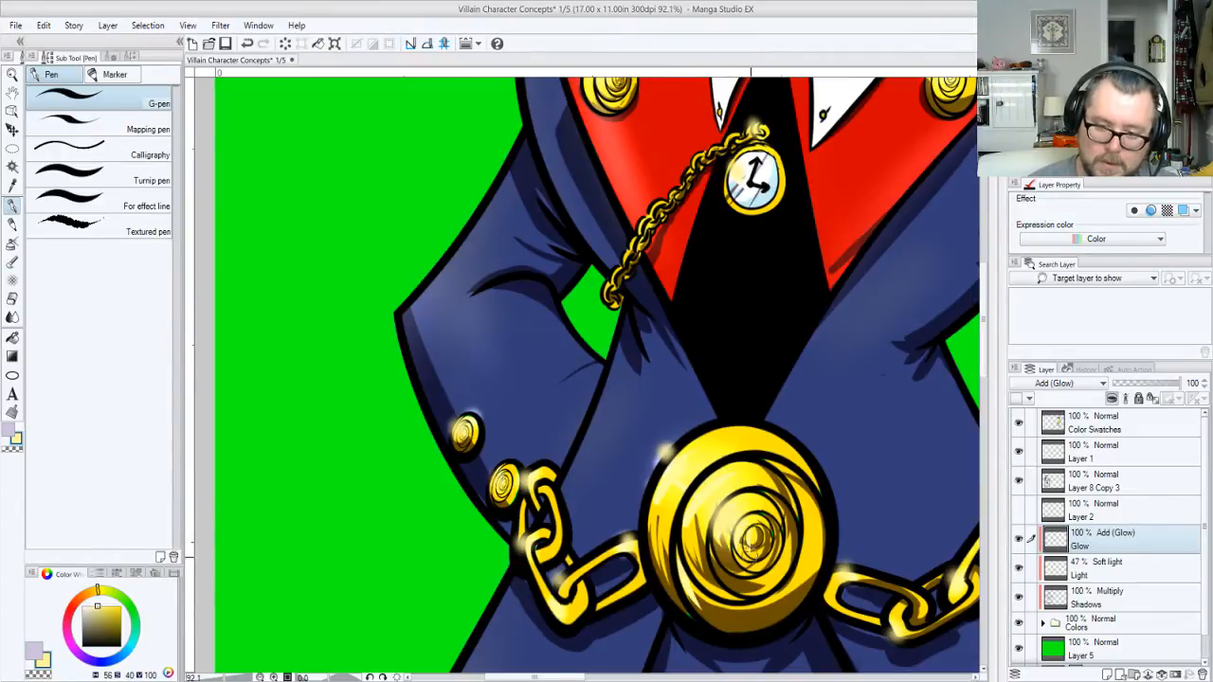
{"action": "left_click_drag", "start_coordinate": [751, 542], "coordinate": [616, 405]}
{"action": "left_click_drag", "start_coordinate": [586, 623], "coordinate": [677, 338]}
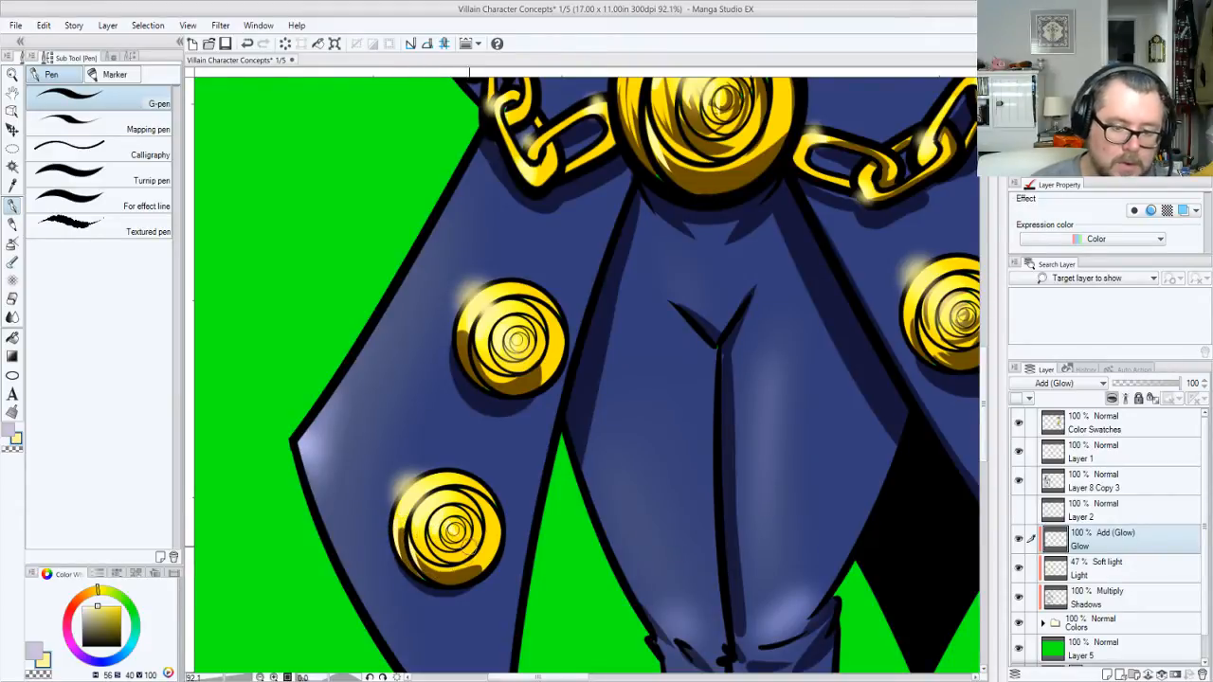
{"action": "left_click_drag", "start_coordinate": [840, 388], "coordinate": [699, 372]}
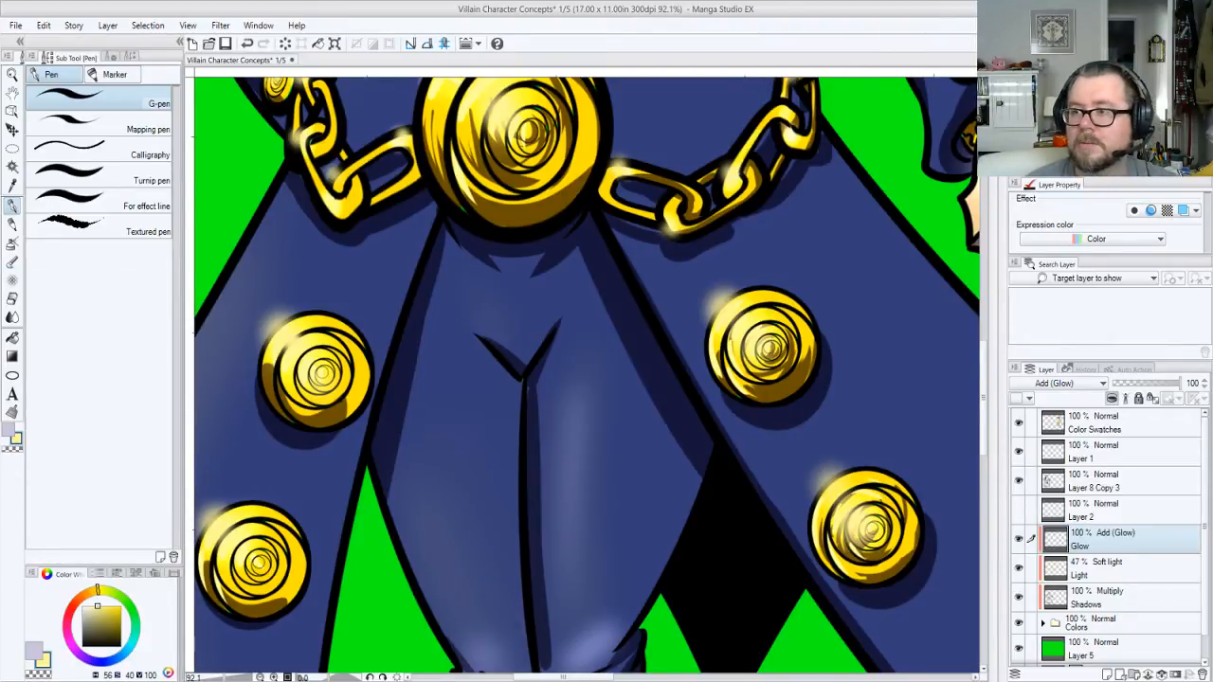
Set up the Turnip pen with the Chains swatch yellow on the accoutrement layer inside the Colors folder
{"action": "left_click", "coordinate": [1132, 112]}
{"action": "left_click", "coordinate": [611, 326], "text": "alt"}
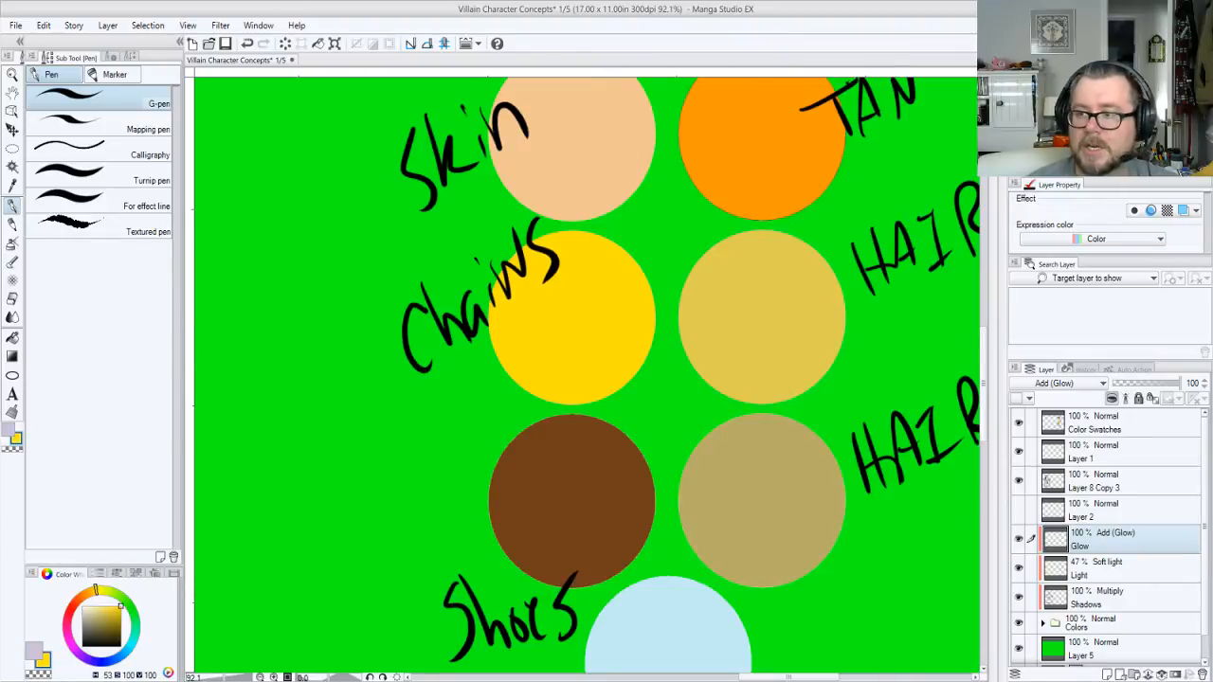
{"action": "left_click", "coordinate": [1071, 111]}
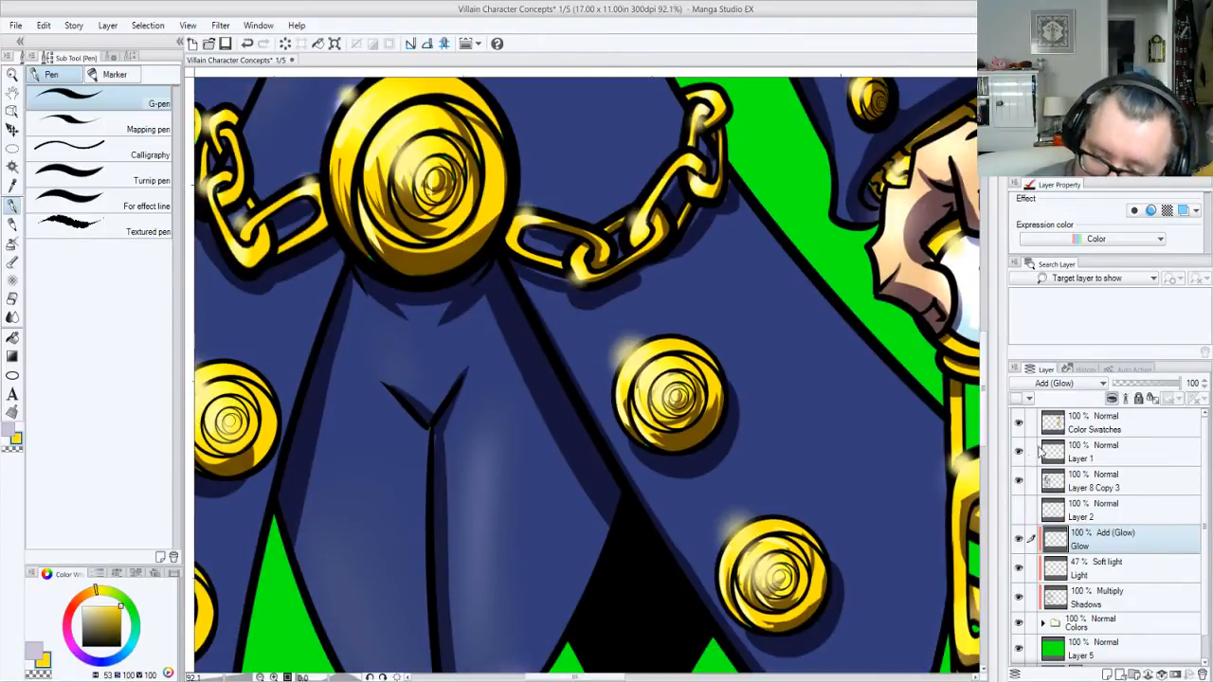
{"action": "scroll", "coordinate": [1052, 569], "scroll_direction": "down", "scroll_amount": 1}
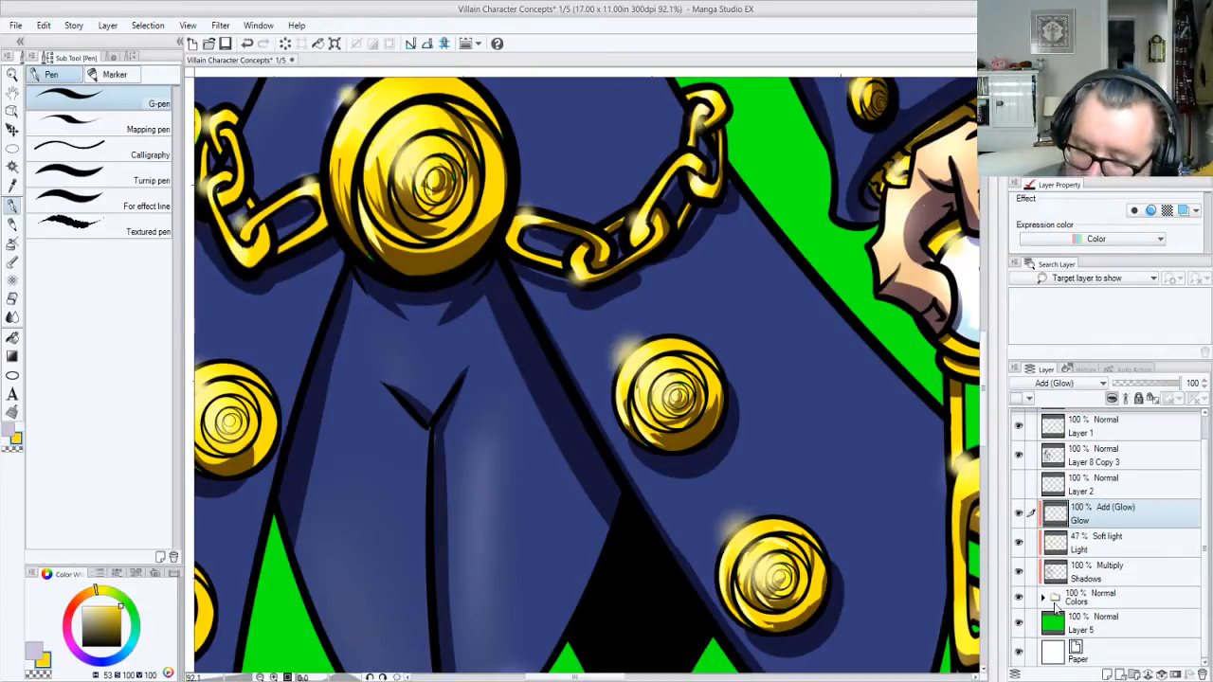
{"action": "left_click", "coordinate": [1043, 598]}
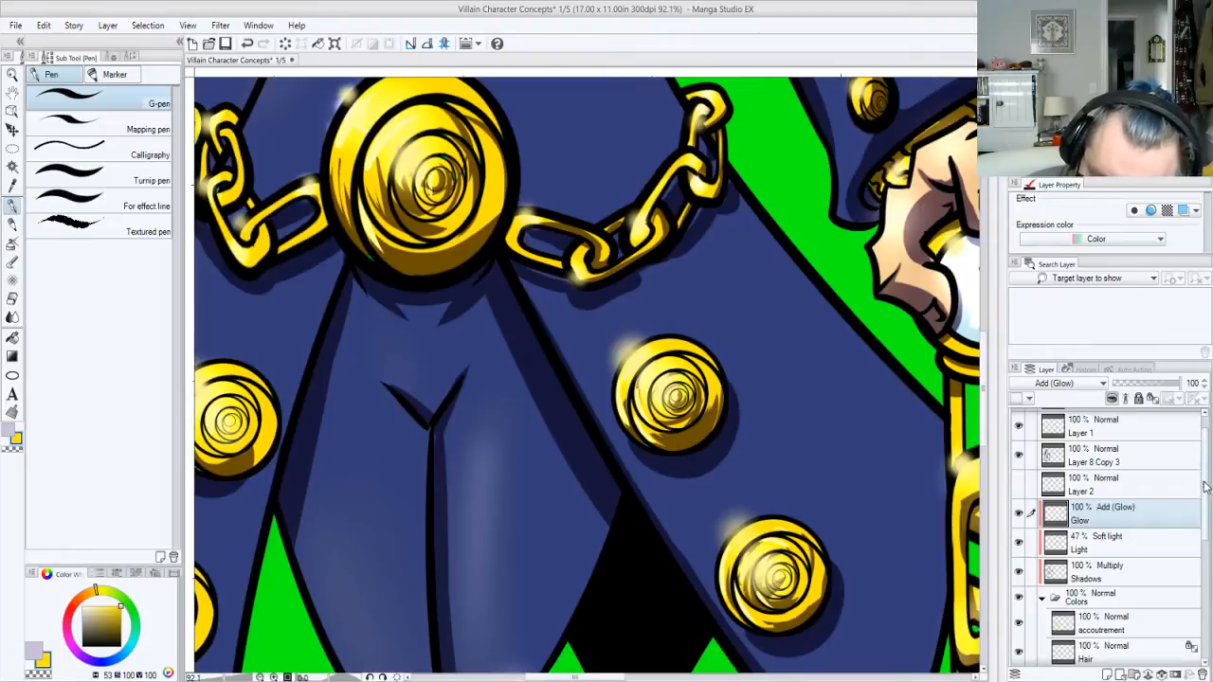
{"action": "left_click_drag", "start_coordinate": [1205, 487], "coordinate": [1205, 561]}
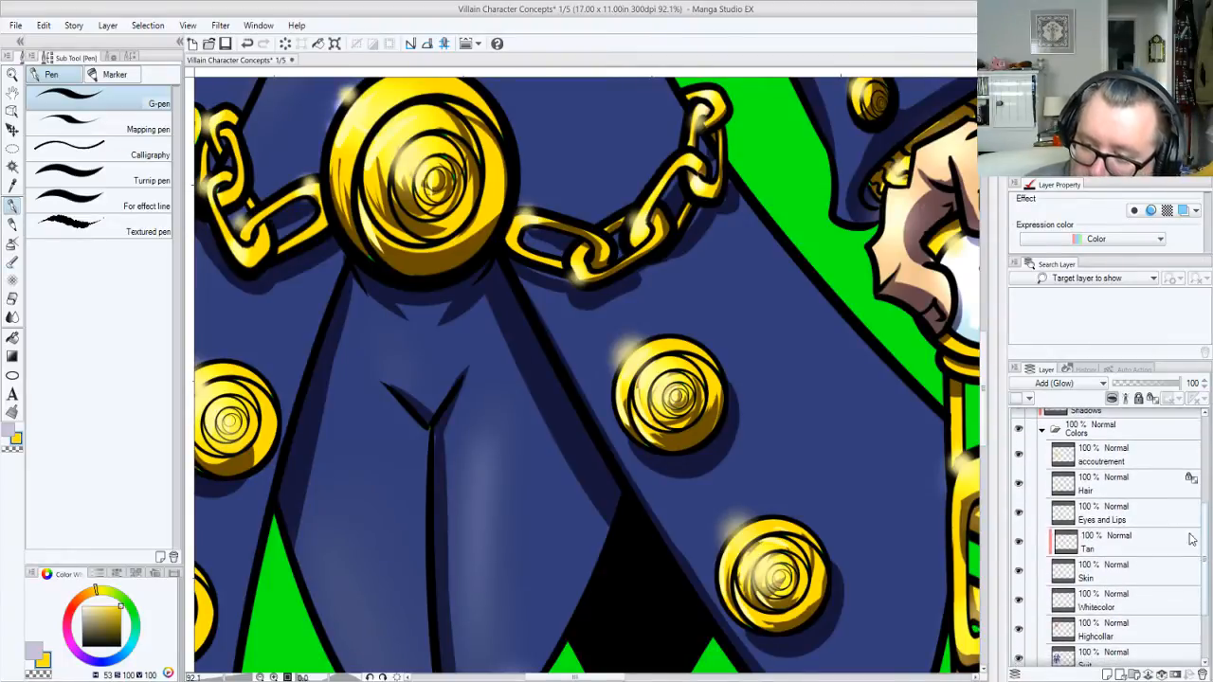
{"action": "left_click", "coordinate": [1133, 460]}
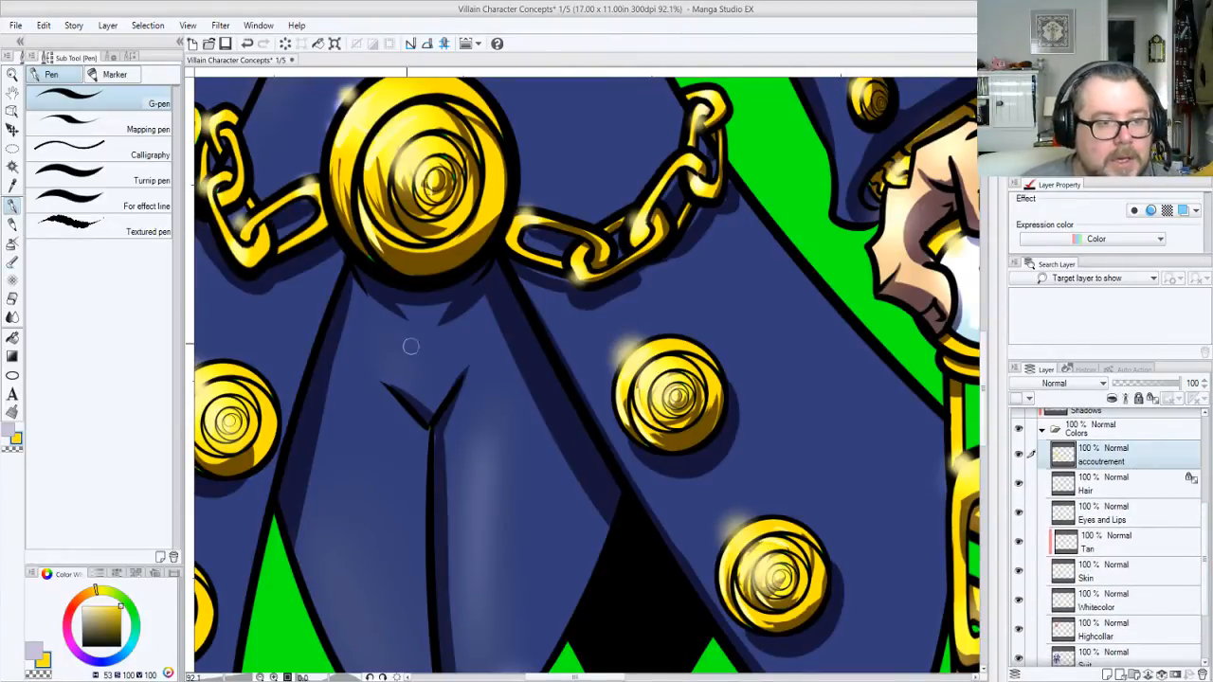
{"action": "left_click", "coordinate": [104, 177]}
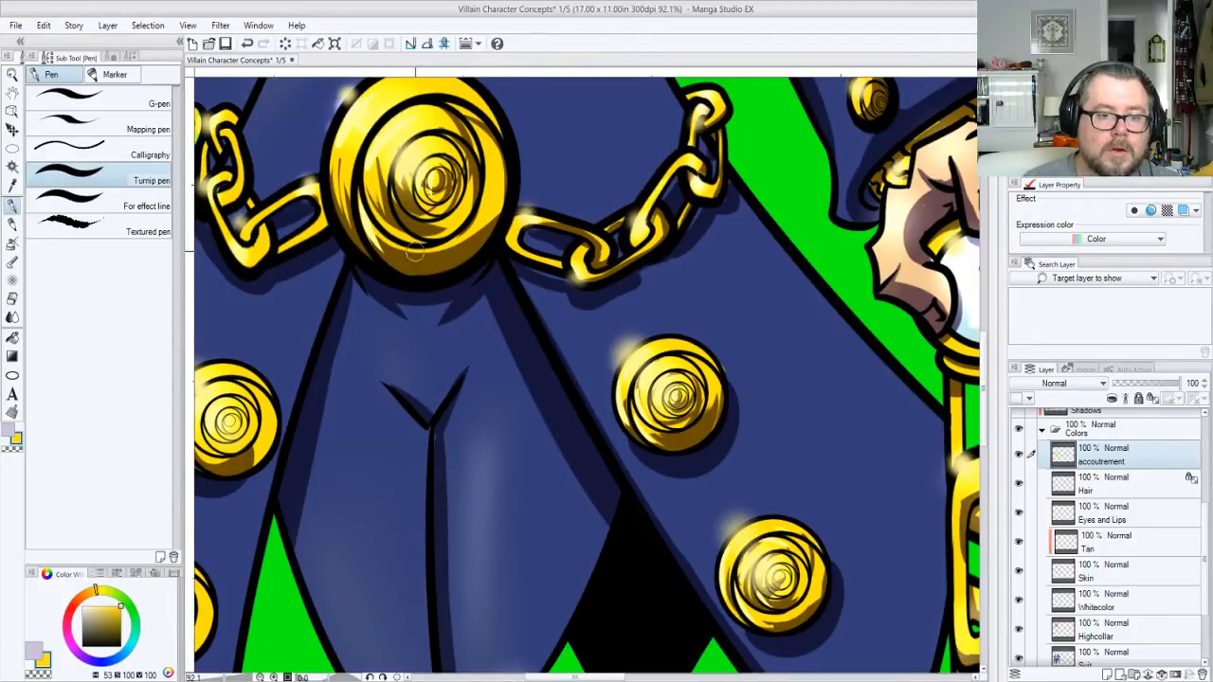
Touch up the flat yellow on the gold buttons, chains and watch, erasing overspill with the transparent colour
{"action": "left_click_drag", "start_coordinate": [226, 415], "coordinate": [533, 299]}
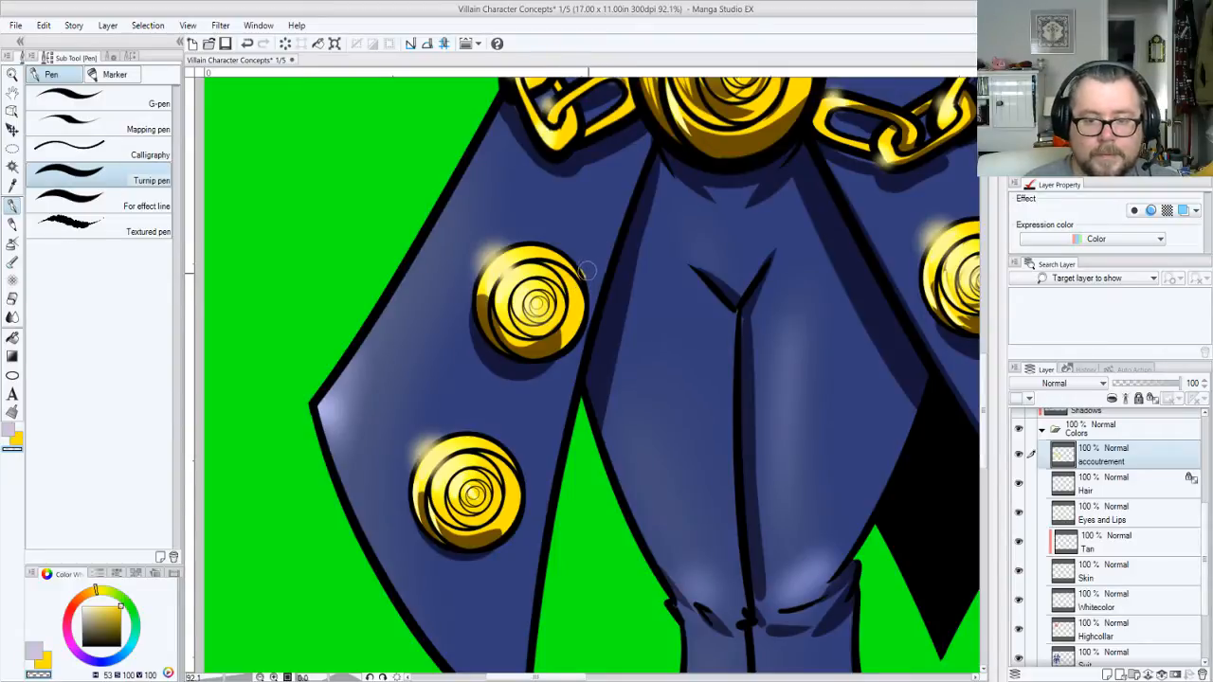
{"action": "scroll", "coordinate": [605, 219], "scroll_direction": "up", "scroll_amount": 5}
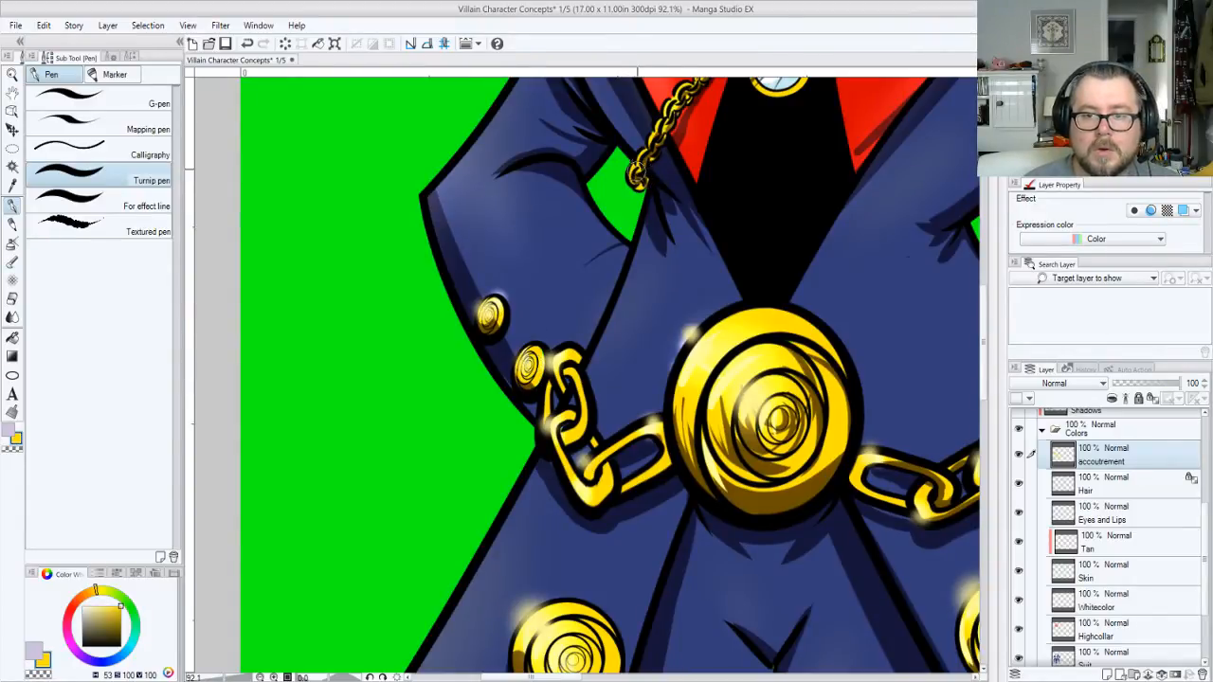
{"action": "left_click_drag", "start_coordinate": [702, 136], "coordinate": [598, 294]}
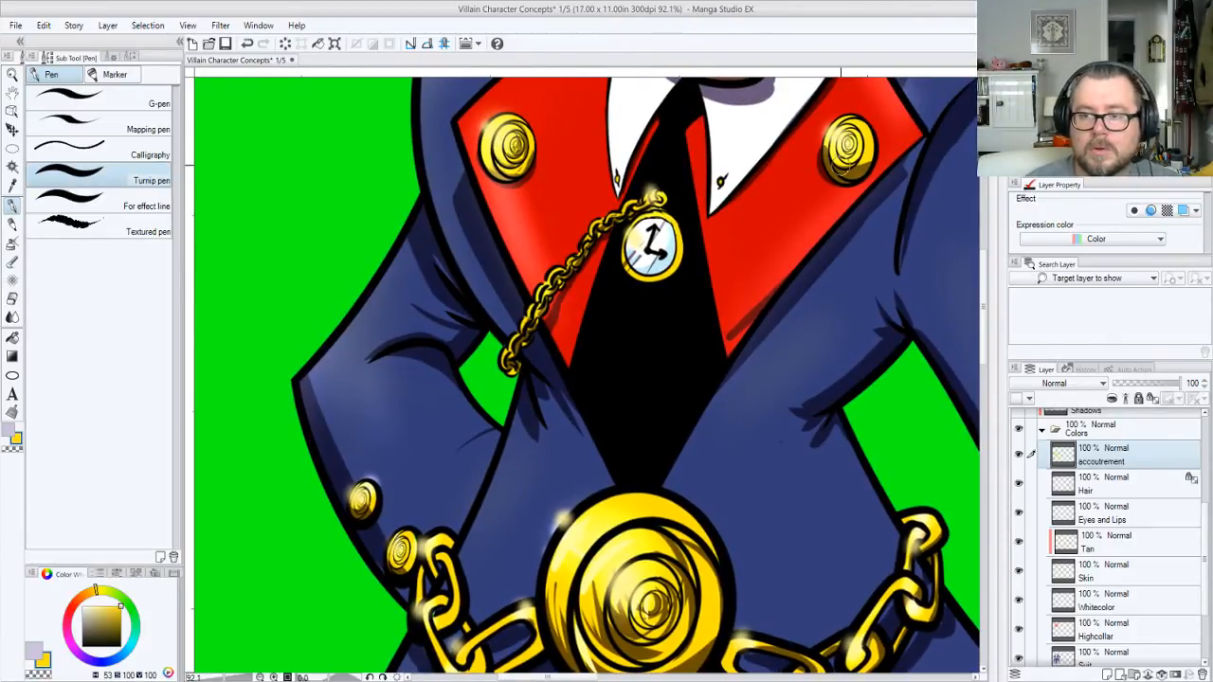
{"action": "left_click_drag", "start_coordinate": [834, 137], "coordinate": [418, 202]}
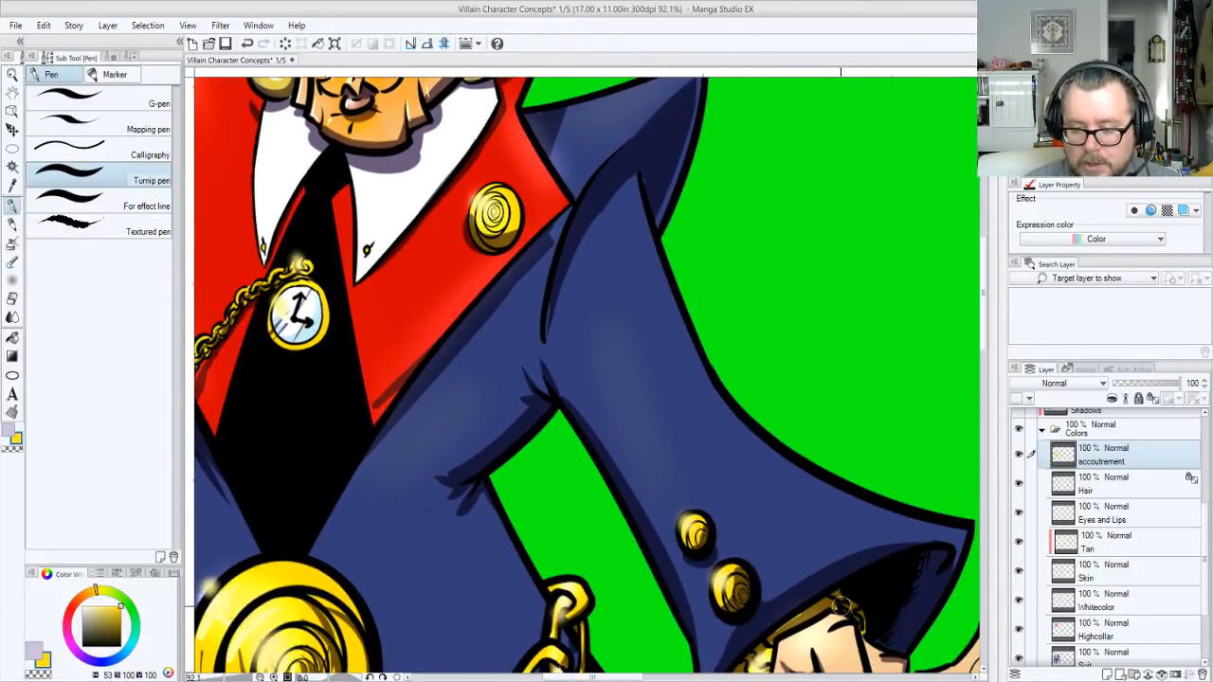
{"action": "left_click_drag", "start_coordinate": [800, 588], "coordinate": [806, 255]}
{"action": "left_click_drag", "start_coordinate": [877, 498], "coordinate": [863, 412]}
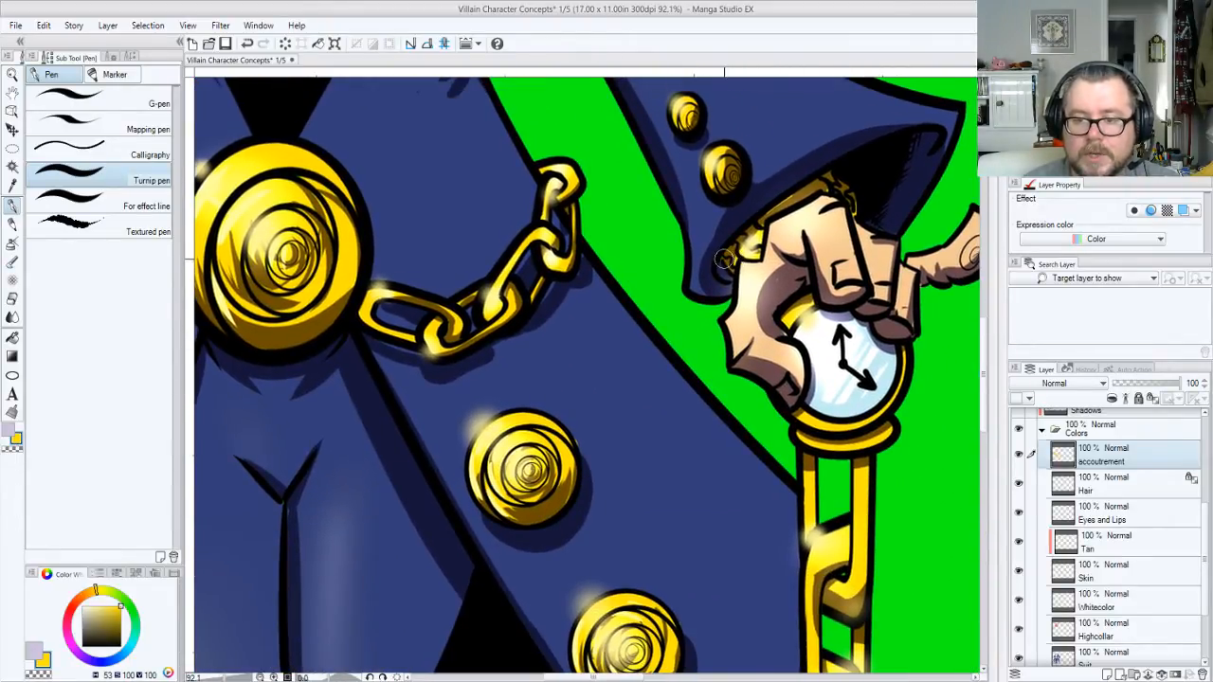
{"action": "key", "text": "c"}
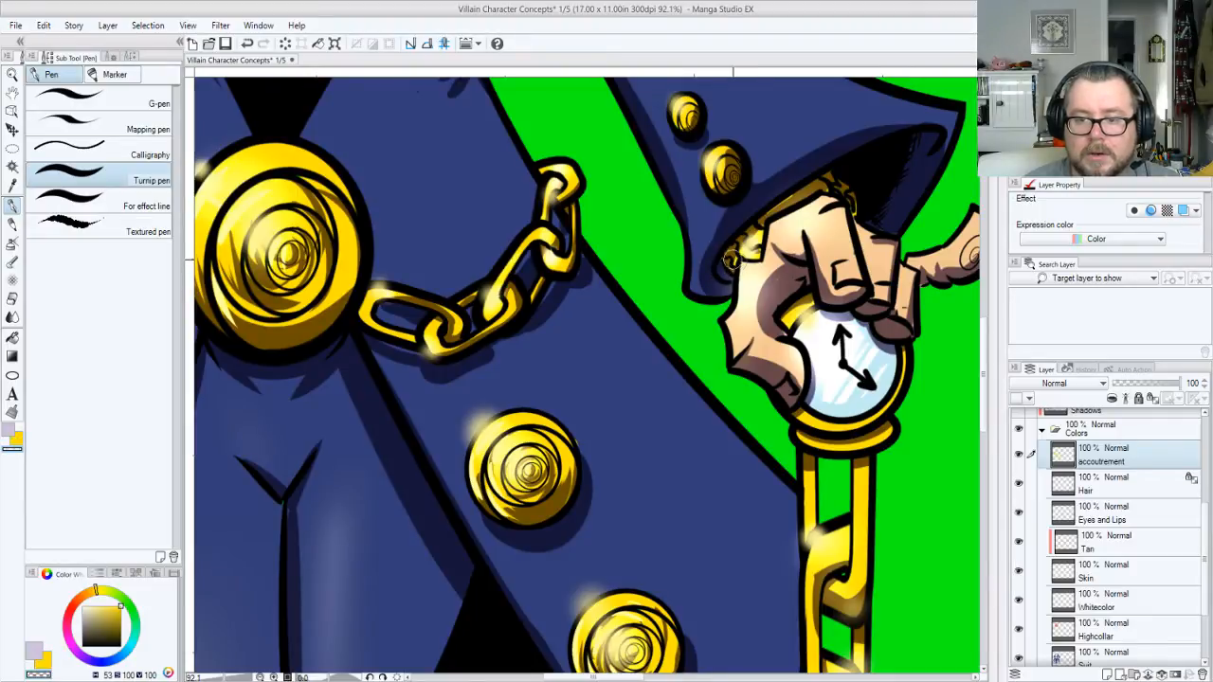
{"action": "key", "text": "c"}
{"action": "mouse_move", "coordinate": [672, 452]}
{"action": "left_mouse_down"}
{"action": "mouse_move", "coordinate": [696, 278]}
{"action": "mouse_move", "coordinate": [685, 263]}
{"action": "mouse_move", "coordinate": [799, 263]}
{"action": "mouse_move", "coordinate": [721, 380]}
{"action": "mouse_move", "coordinate": [666, 336]}
{"action": "left_mouse_up"}
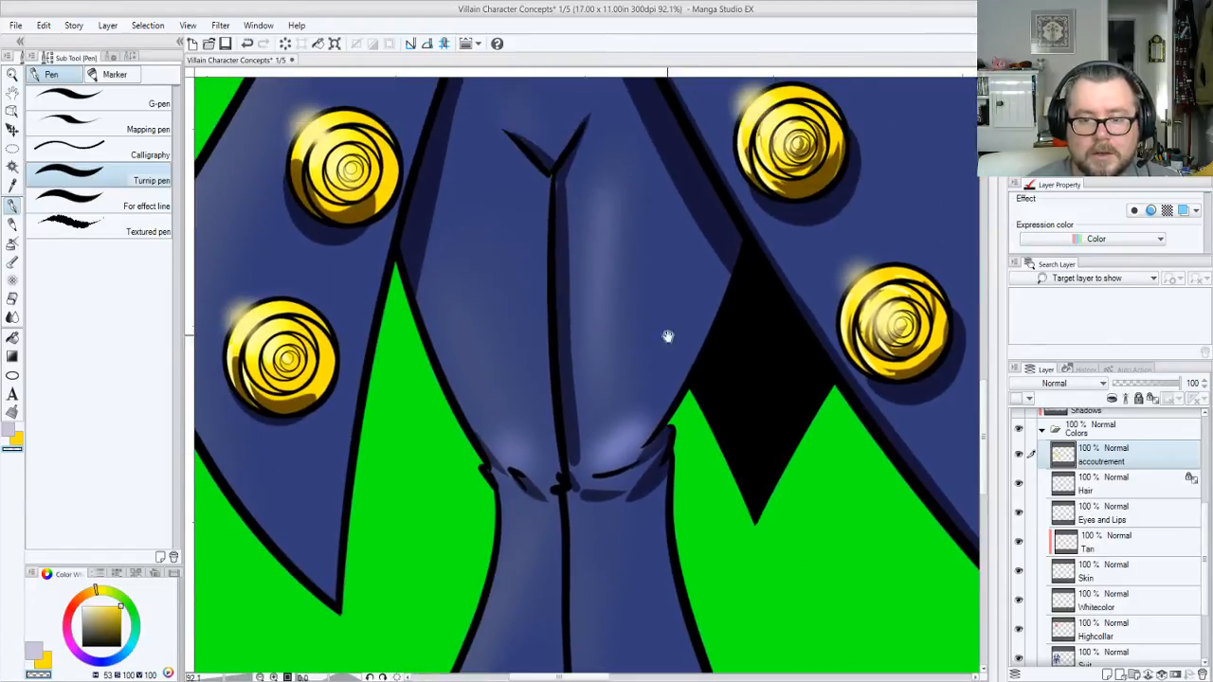
On the Suit layer, touch up the flat navy colour across the trousers, coat and sleeves
{"action": "left_click", "coordinate": [1121, 658]}
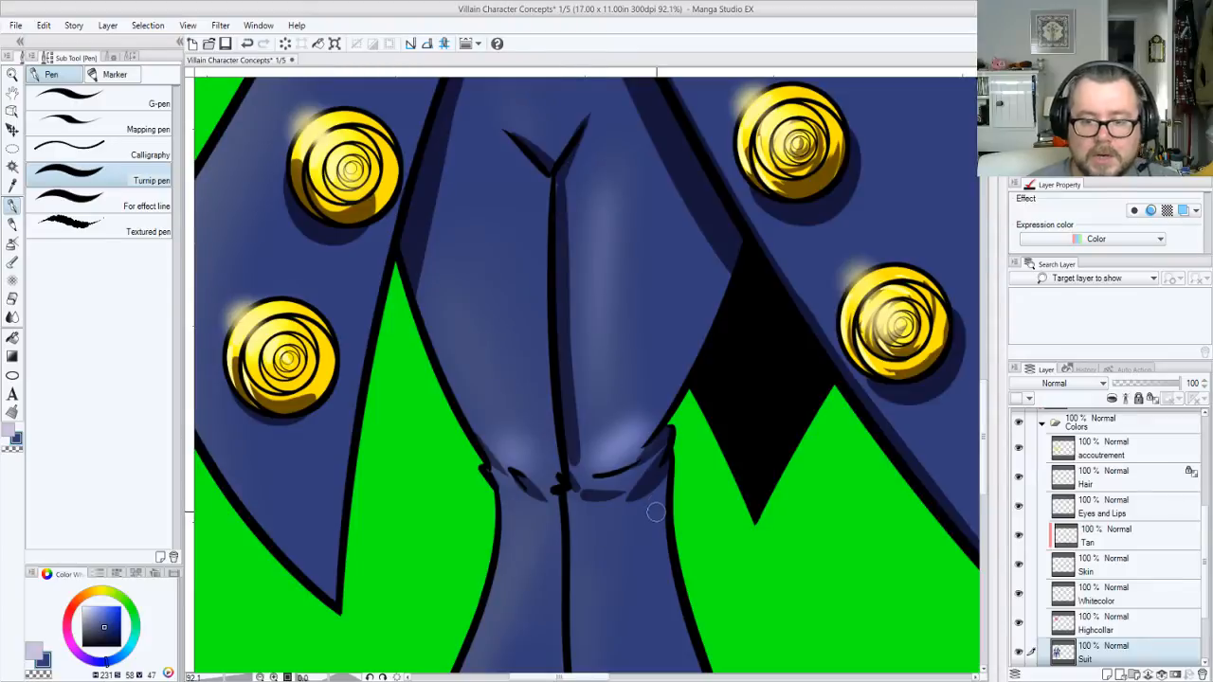
{"action": "left_click_drag", "start_coordinate": [485, 262], "coordinate": [634, 536]}
{"action": "left_click_drag", "start_coordinate": [671, 304], "coordinate": [675, 341]}
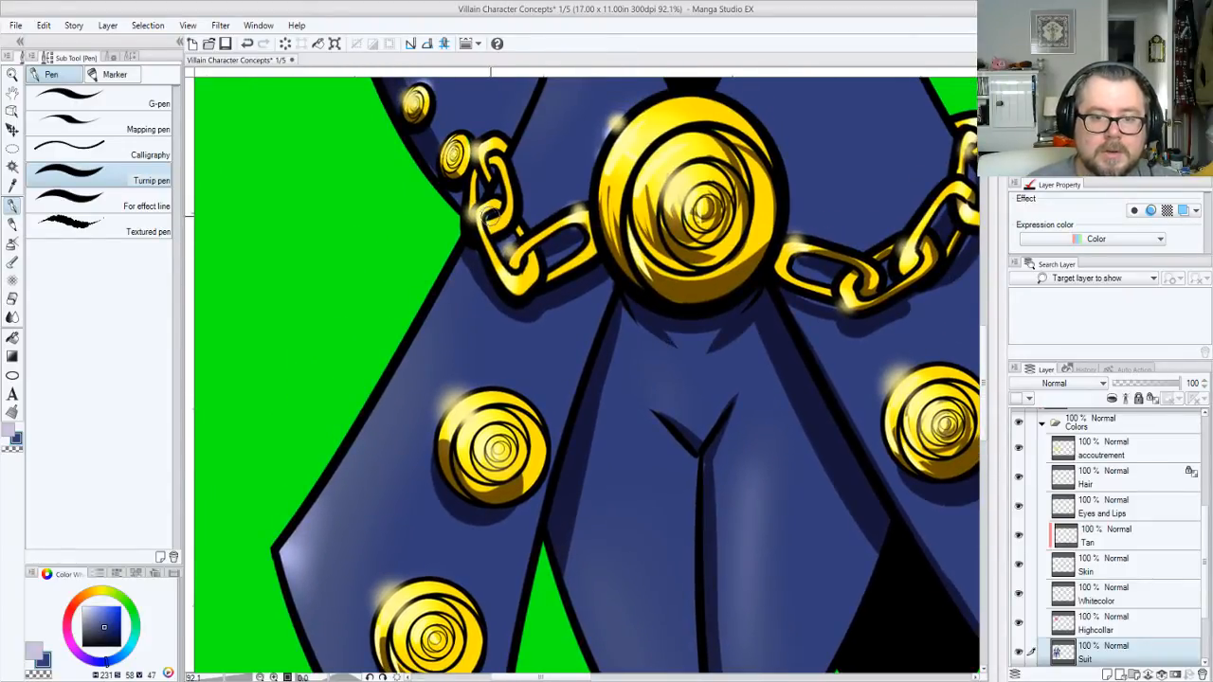
{"action": "mouse_move", "coordinate": [821, 214]}
{"action": "left_mouse_down"}
{"action": "mouse_move", "coordinate": [791, 372]}
{"action": "mouse_move", "coordinate": [793, 500]}
{"action": "left_mouse_up"}
{"action": "left_click_drag", "start_coordinate": [802, 339], "coordinate": [801, 420]}
{"action": "mouse_move", "coordinate": [794, 248]}
{"action": "left_mouse_down"}
{"action": "mouse_move", "coordinate": [791, 427]}
{"action": "mouse_move", "coordinate": [639, 466]}
{"action": "left_mouse_up"}
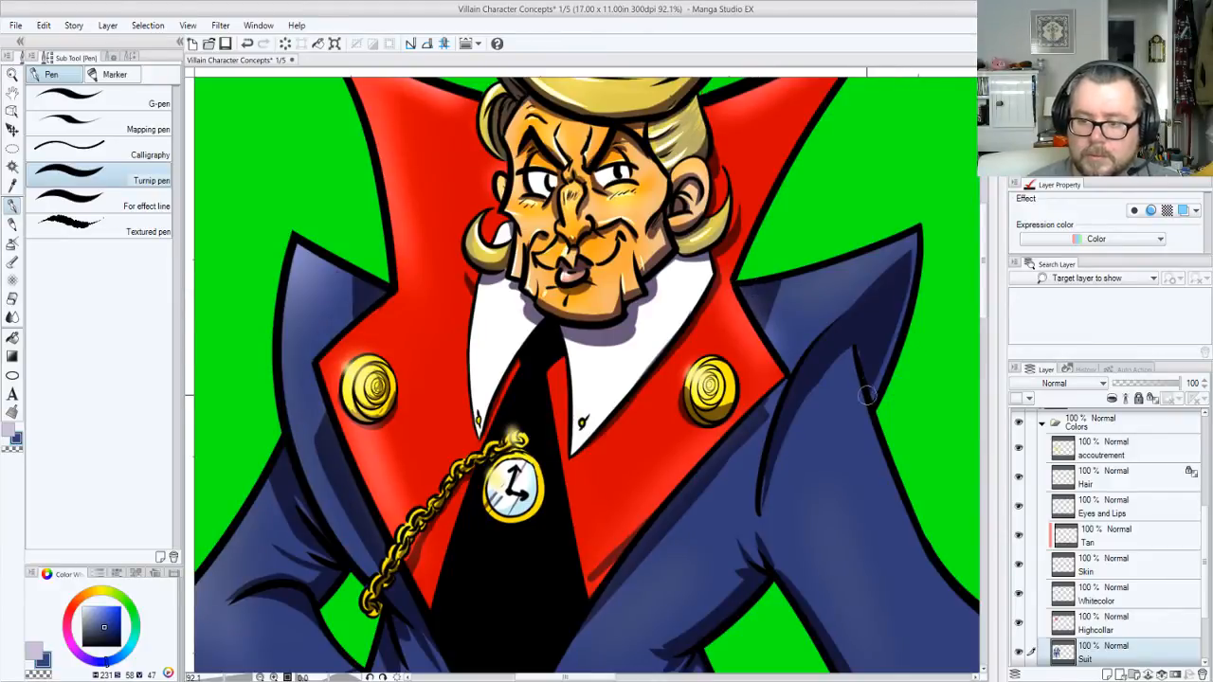
{"action": "left_click_drag", "start_coordinate": [837, 521], "coordinate": [826, 351]}
{"action": "left_click_drag", "start_coordinate": [839, 499], "coordinate": [862, 542]}
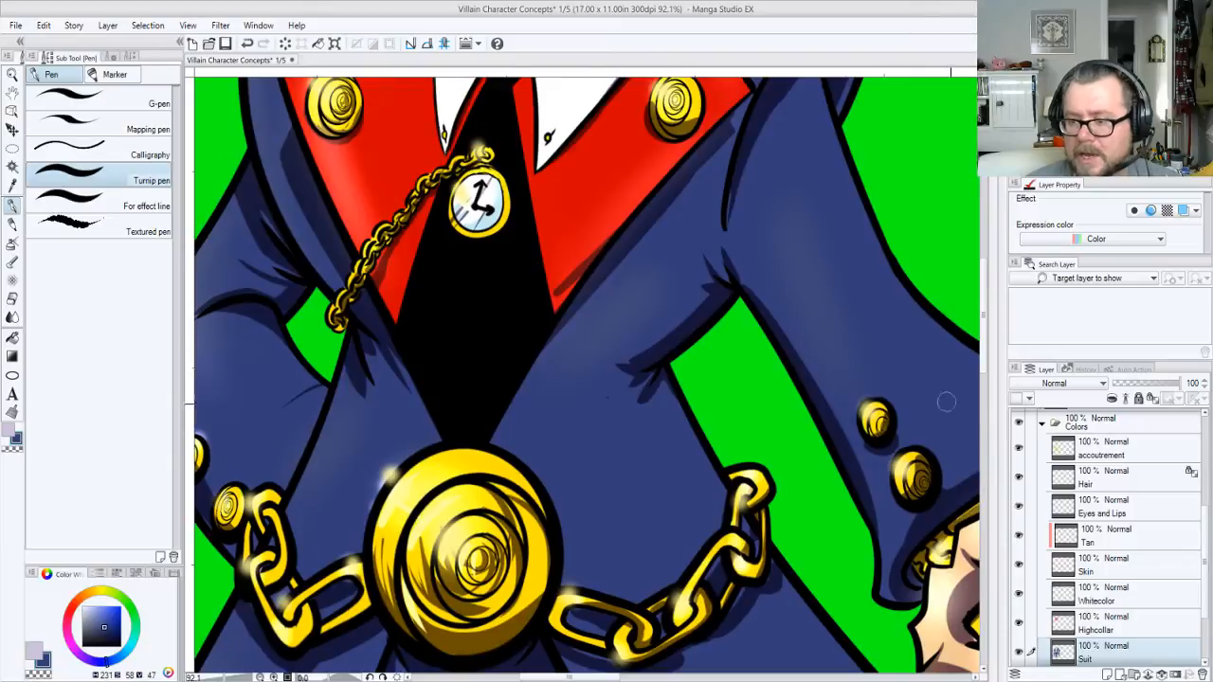
On the Shadows layer, retouch the coat's shoulder and sleeve shading with the purple from the Shadow swatch
{"action": "scroll", "coordinate": [1185, 464], "scroll_direction": "up", "scroll_amount": 4}
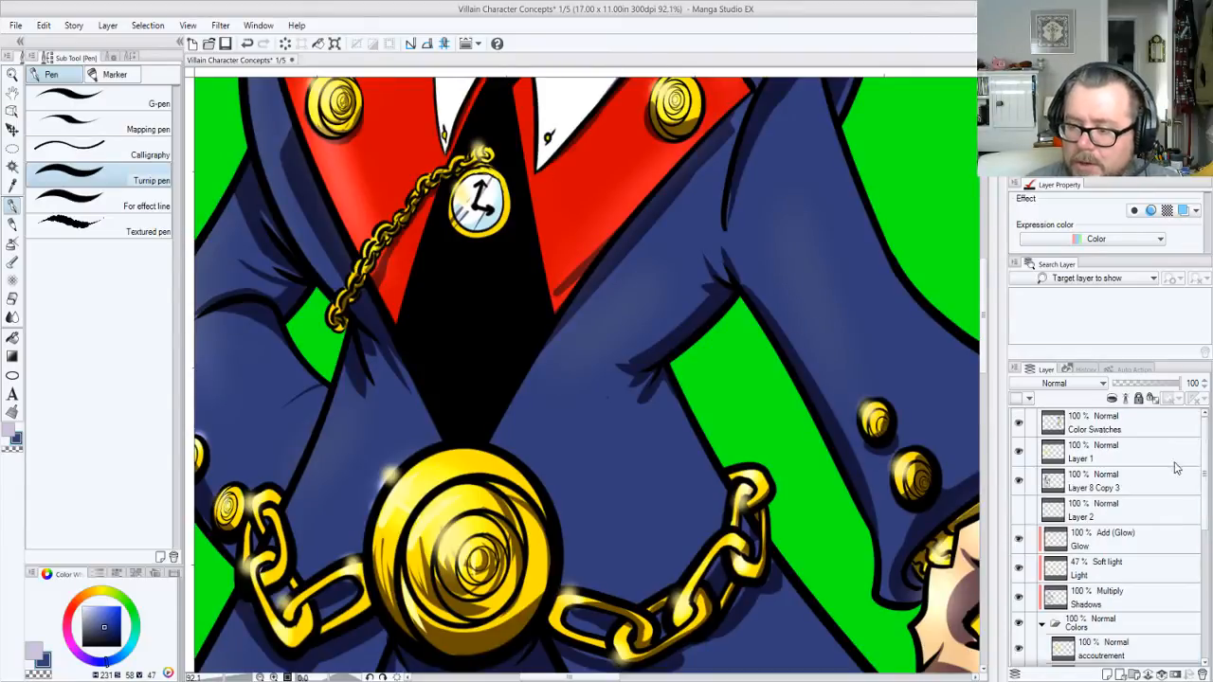
{"action": "left_click", "coordinate": [1096, 606]}
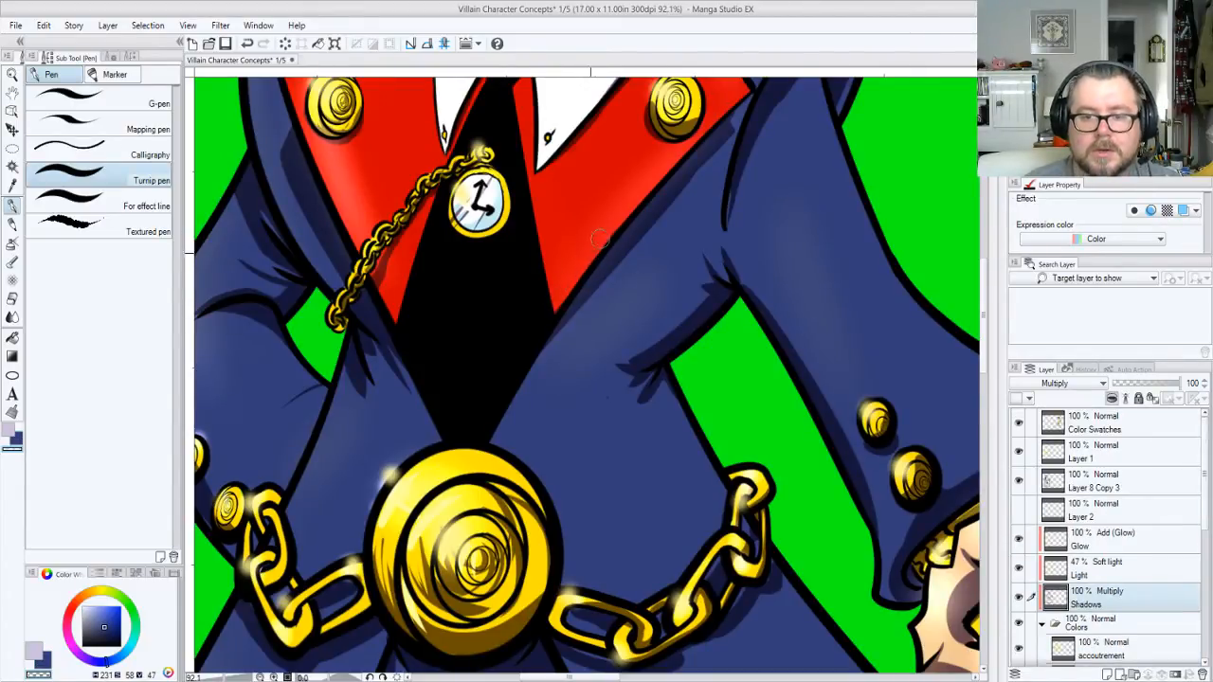
{"action": "left_click_drag", "start_coordinate": [742, 231], "coordinate": [657, 463]}
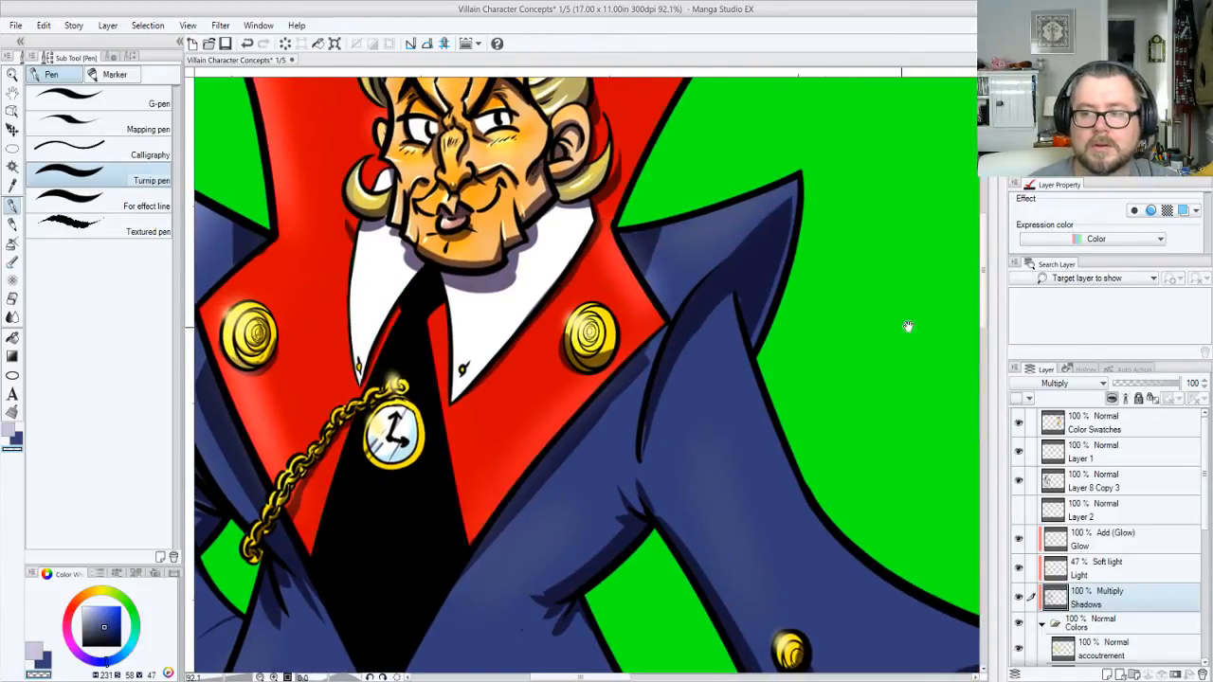
{"action": "left_click_drag", "start_coordinate": [933, 180], "coordinate": [218, 351]}
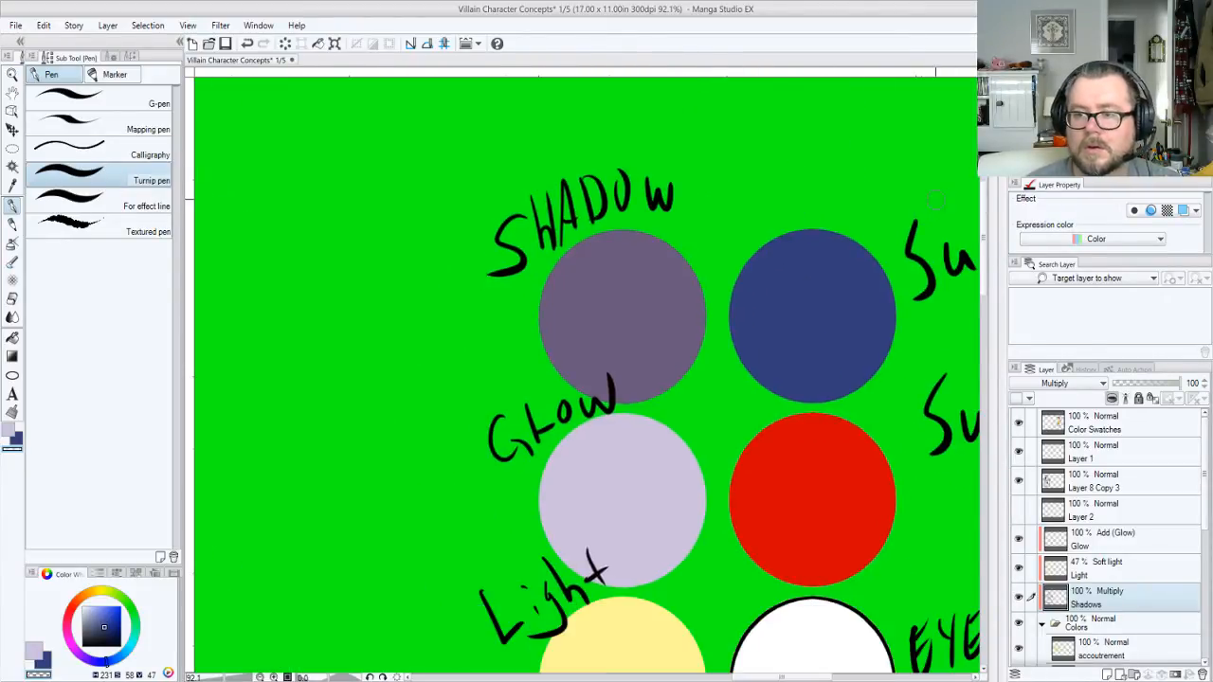
{"action": "left_click", "coordinate": [658, 299], "text": "alt"}
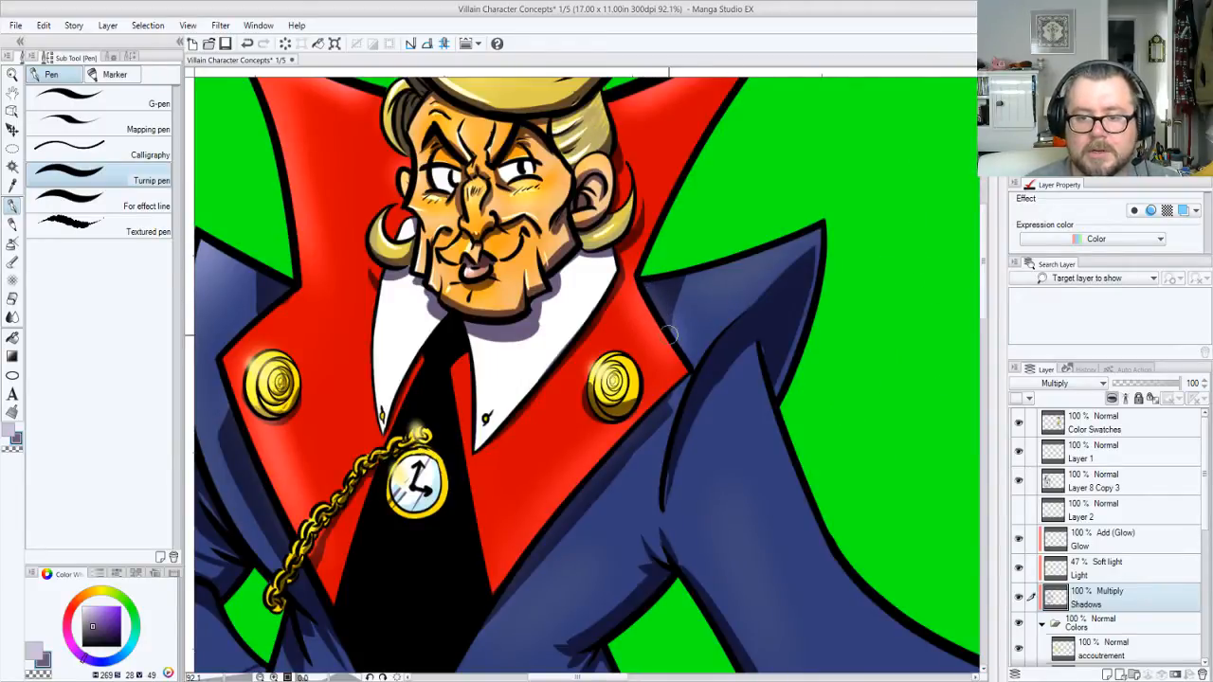
{"action": "key", "text": "c"}
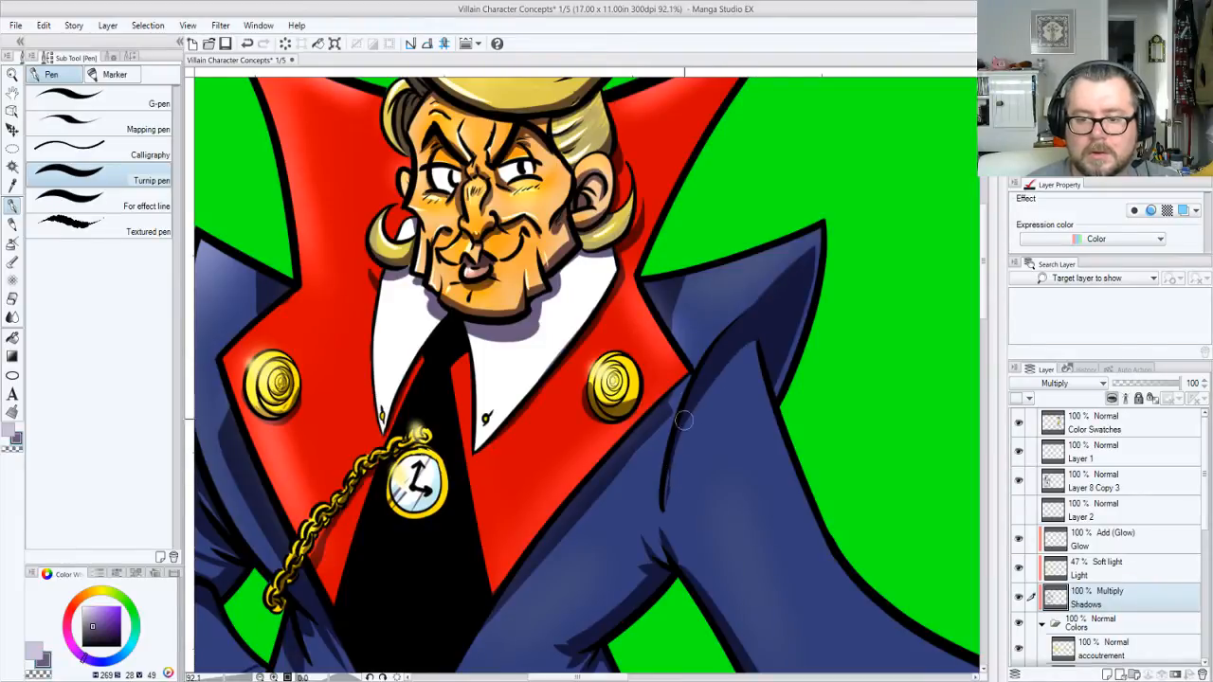
{"action": "key", "text": "c"}
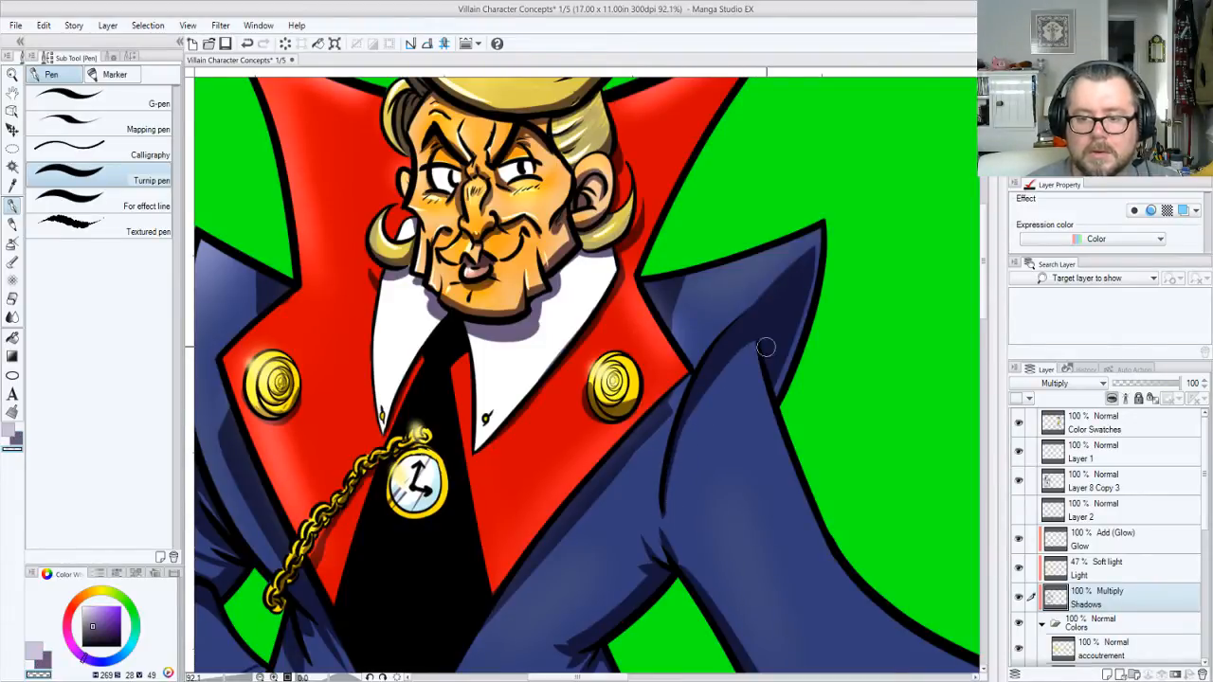
{"action": "key", "text": "space"}
{"action": "left_click_drag", "start_coordinate": [728, 506], "coordinate": [756, 319]}
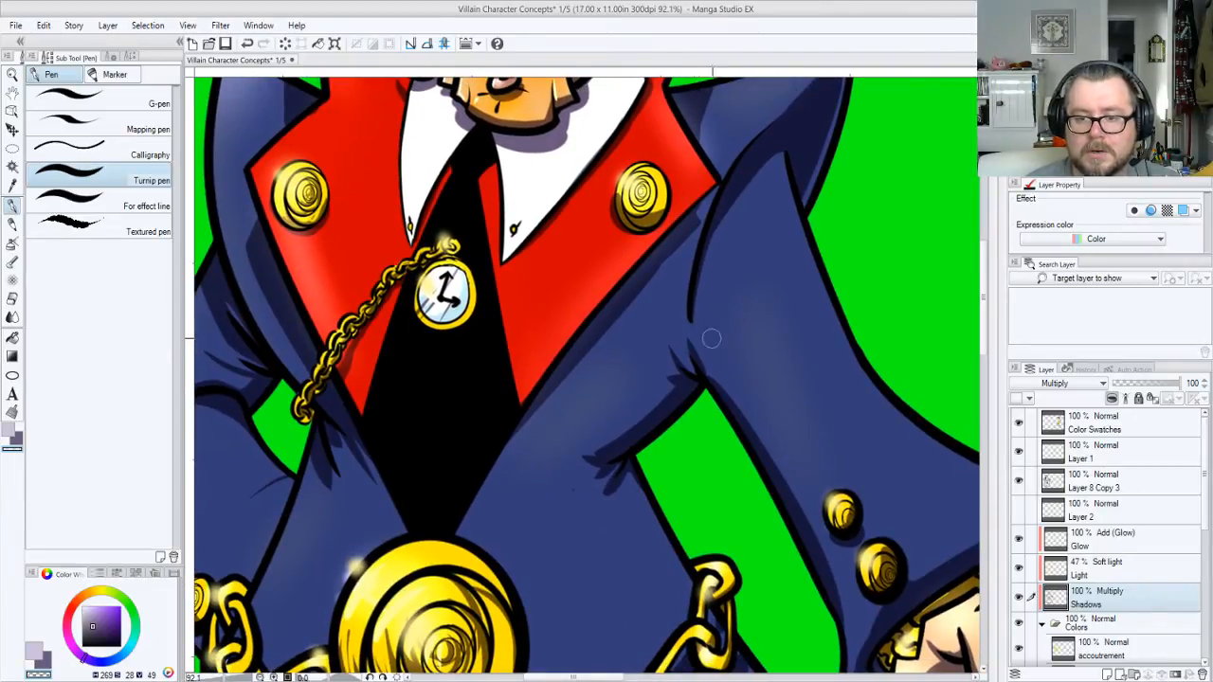
Sample the coat's navy and fill remaining gaps on the Suit layer from the sleeve down to the trouser hems
{"action": "left_click", "coordinate": [761, 333], "text": "alt"}
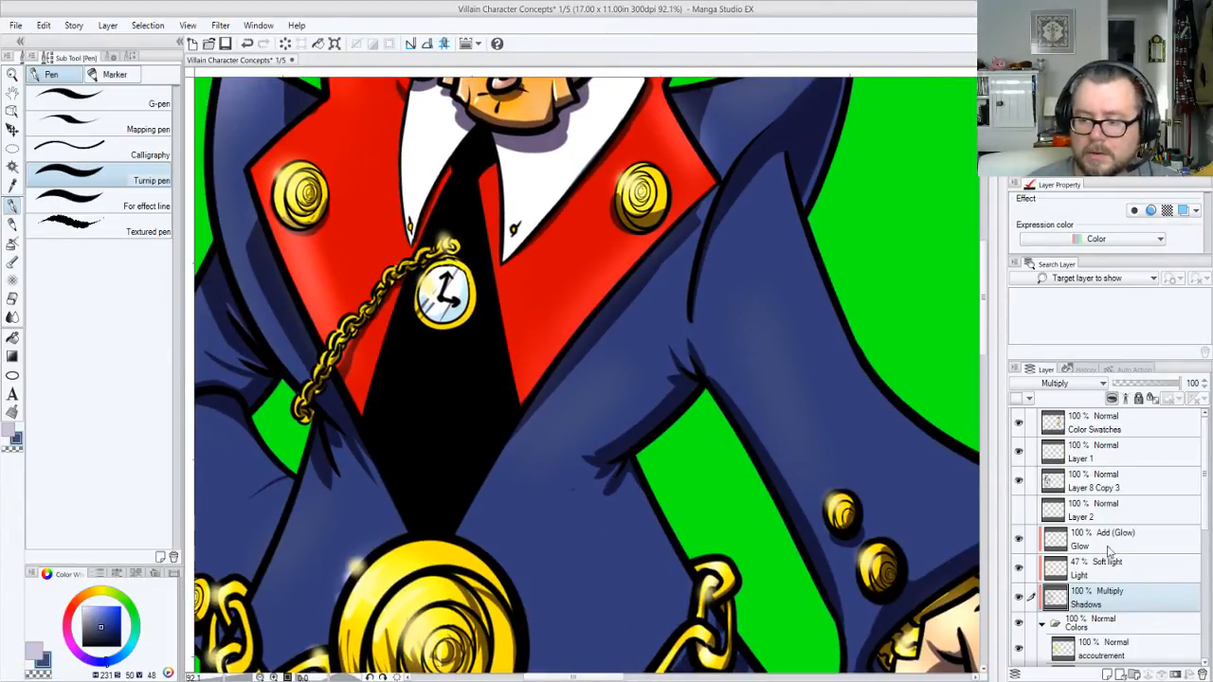
{"action": "scroll", "coordinate": [1165, 512], "scroll_direction": "down", "scroll_amount": 5}
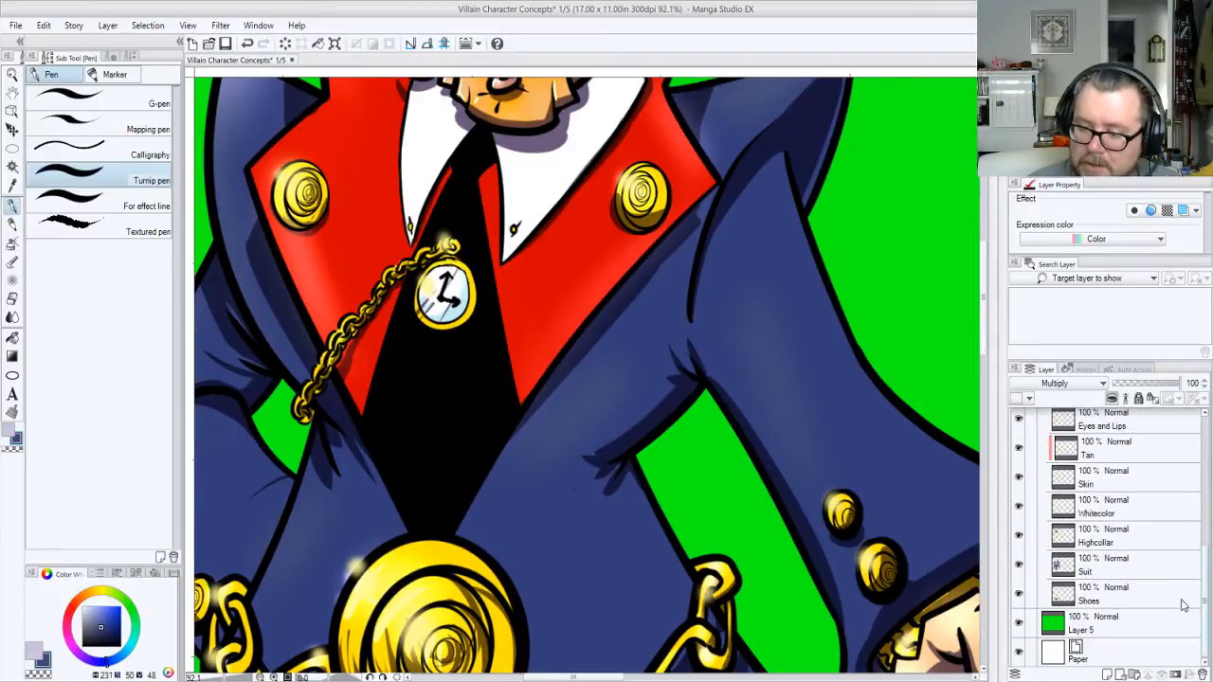
{"action": "left_click", "coordinate": [1099, 565]}
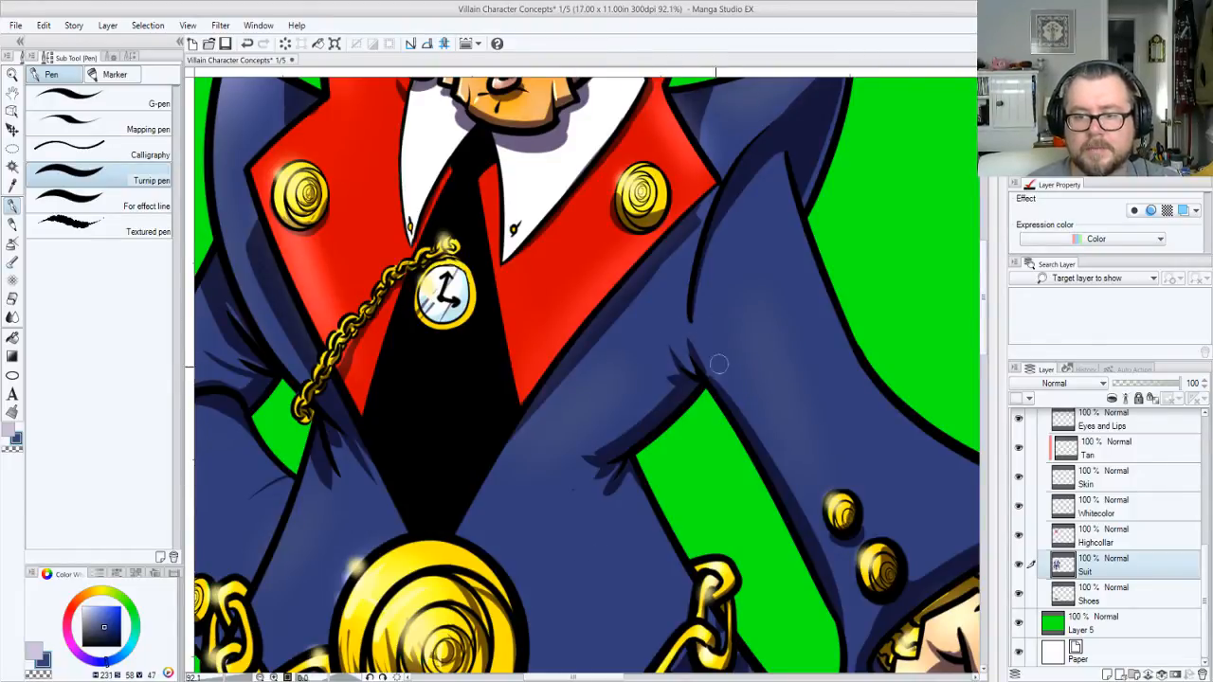
{"action": "left_click_drag", "start_coordinate": [807, 459], "coordinate": [685, 332]}
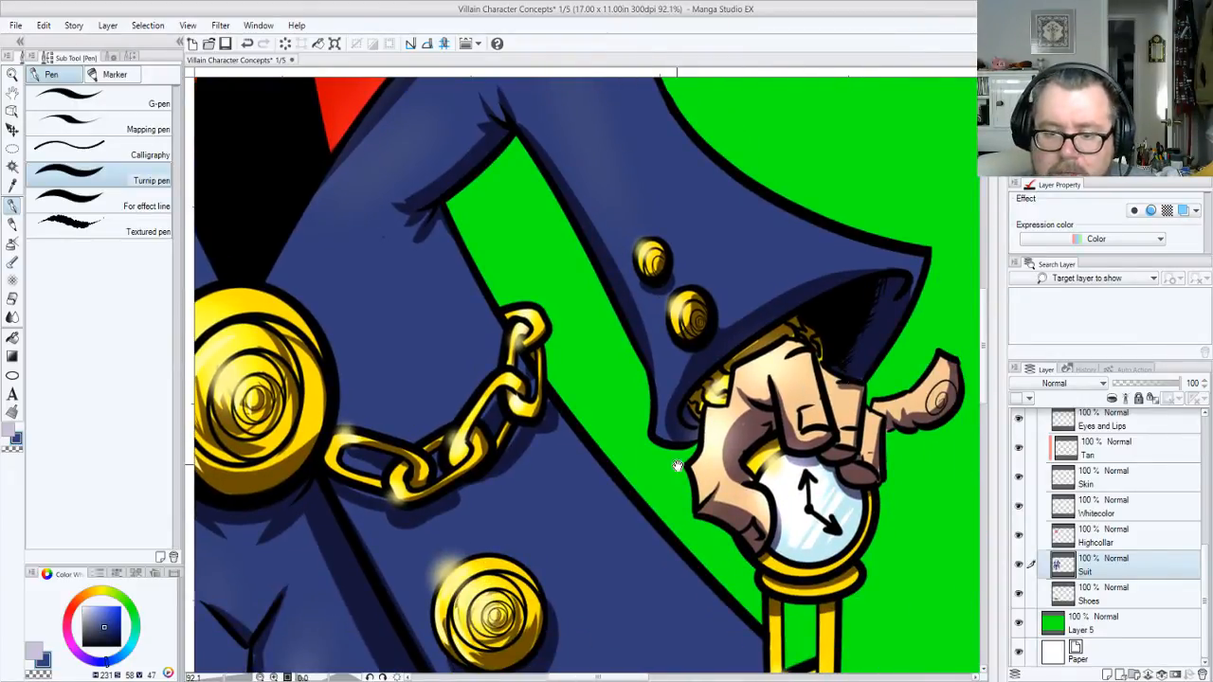
{"action": "left_click_drag", "start_coordinate": [650, 578], "coordinate": [783, 95]}
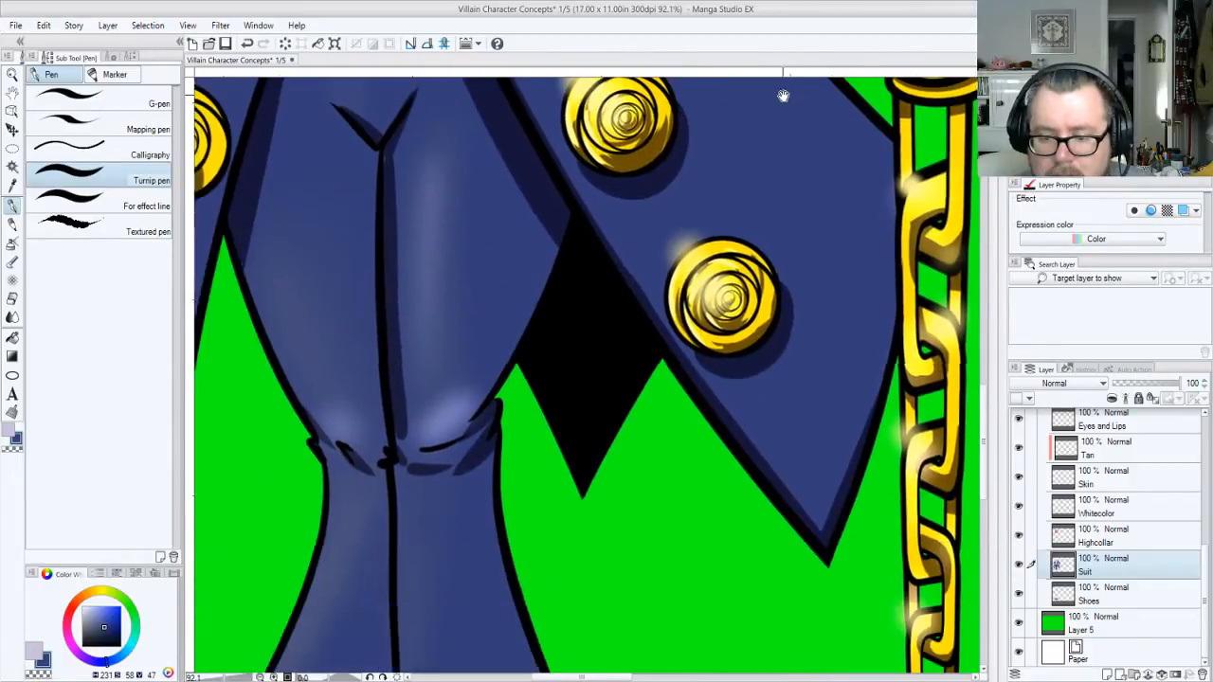
{"action": "left_click_drag", "start_coordinate": [607, 481], "coordinate": [748, 199]}
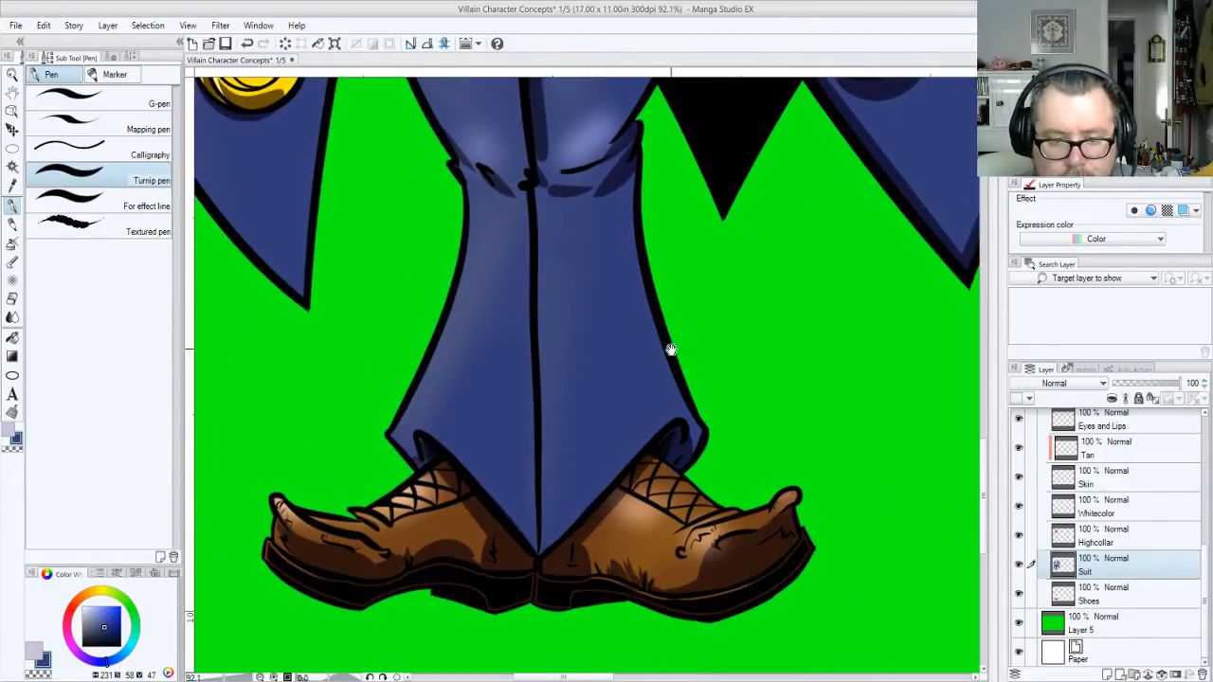
Touch up the boots on the Shoes layer with the Shoes swatch brown, and make the Suit layer active again
{"action": "left_click", "coordinate": [661, 555], "text": "alt"}
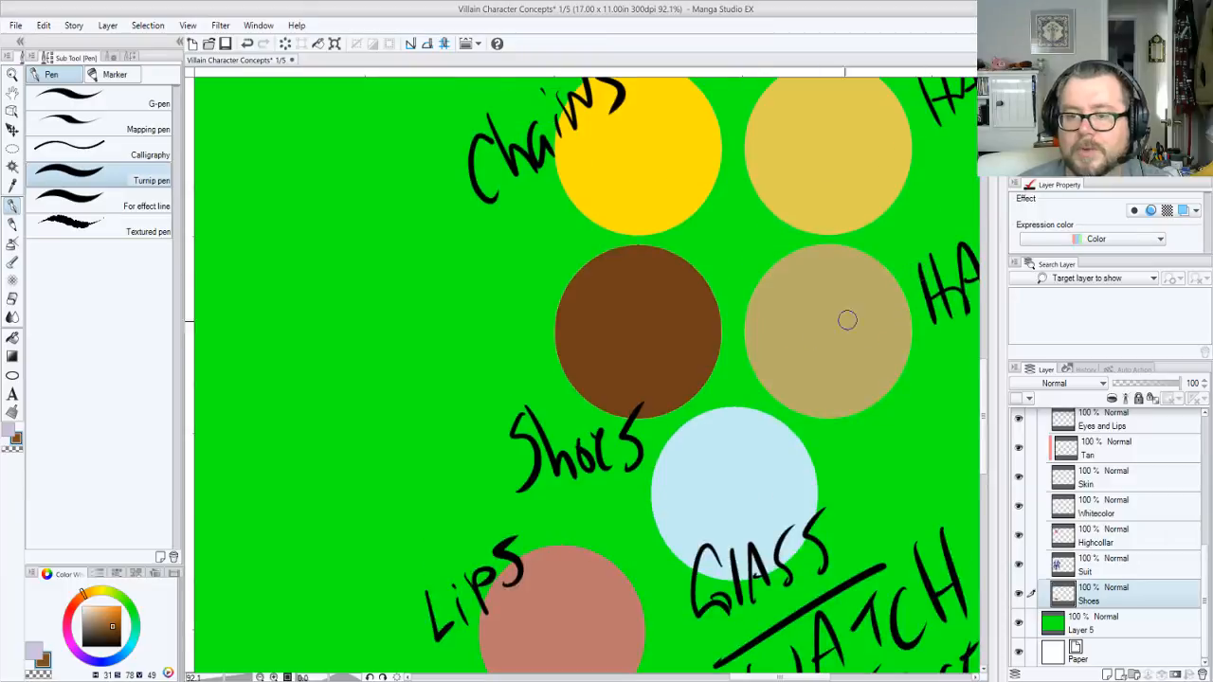
{"action": "left_click", "coordinate": [688, 329], "text": "alt"}
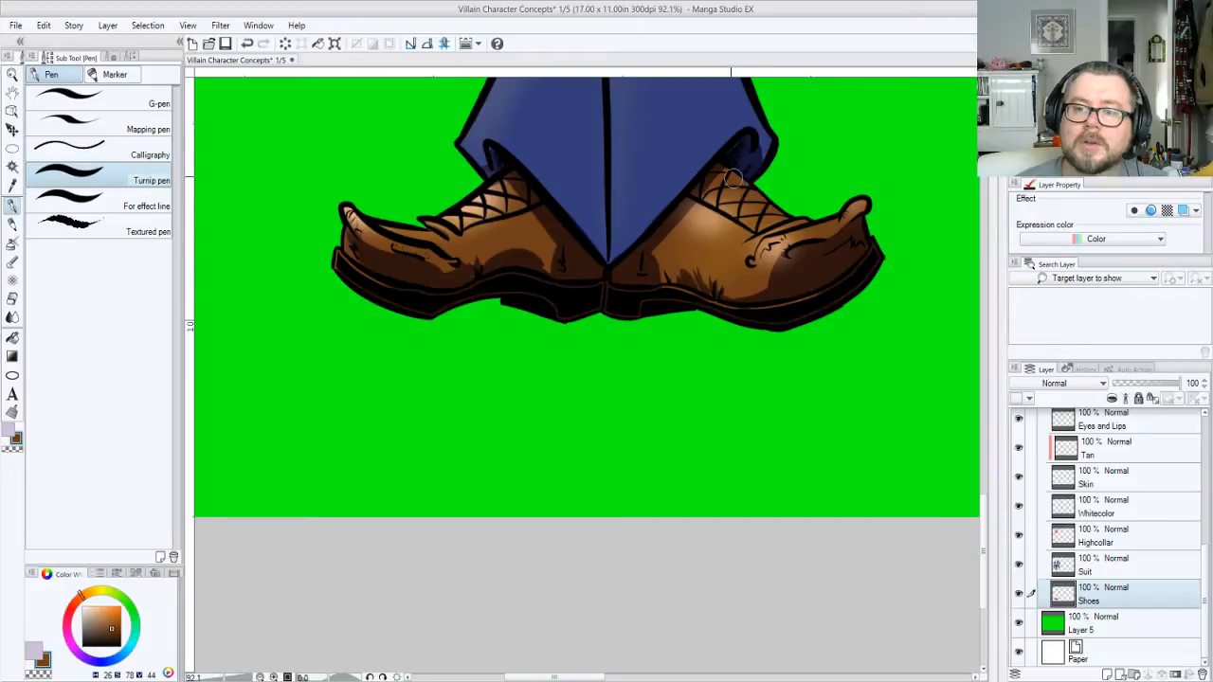
{"action": "left_click", "coordinate": [1116, 575]}
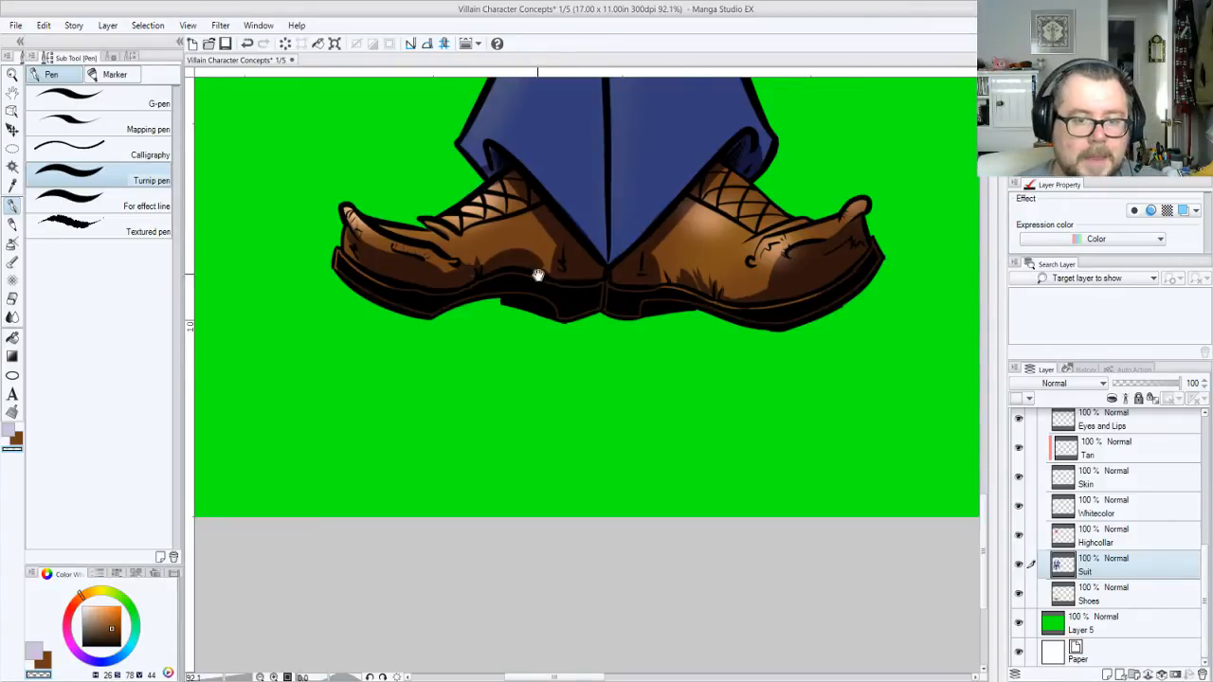
Sample the purple from the Shadow swatch and make a flat elliptical selection on the ground around the character's left-hand boot
{"action": "scroll", "coordinate": [536, 271], "scroll_direction": "up", "scroll_amount": 3}
{"action": "key", "text": "ctrl+space"}
{"action": "mouse_move", "coordinate": [613, 278]}
{"action": "left_mouse_down"}
{"action": "mouse_move", "coordinate": [620, 271]}
{"action": "mouse_move", "coordinate": [632, 306]}
{"action": "mouse_move", "coordinate": [607, 297]}
{"action": "mouse_move", "coordinate": [622, 264]}
{"action": "mouse_move", "coordinate": [621, 275]}
{"action": "left_mouse_up"}
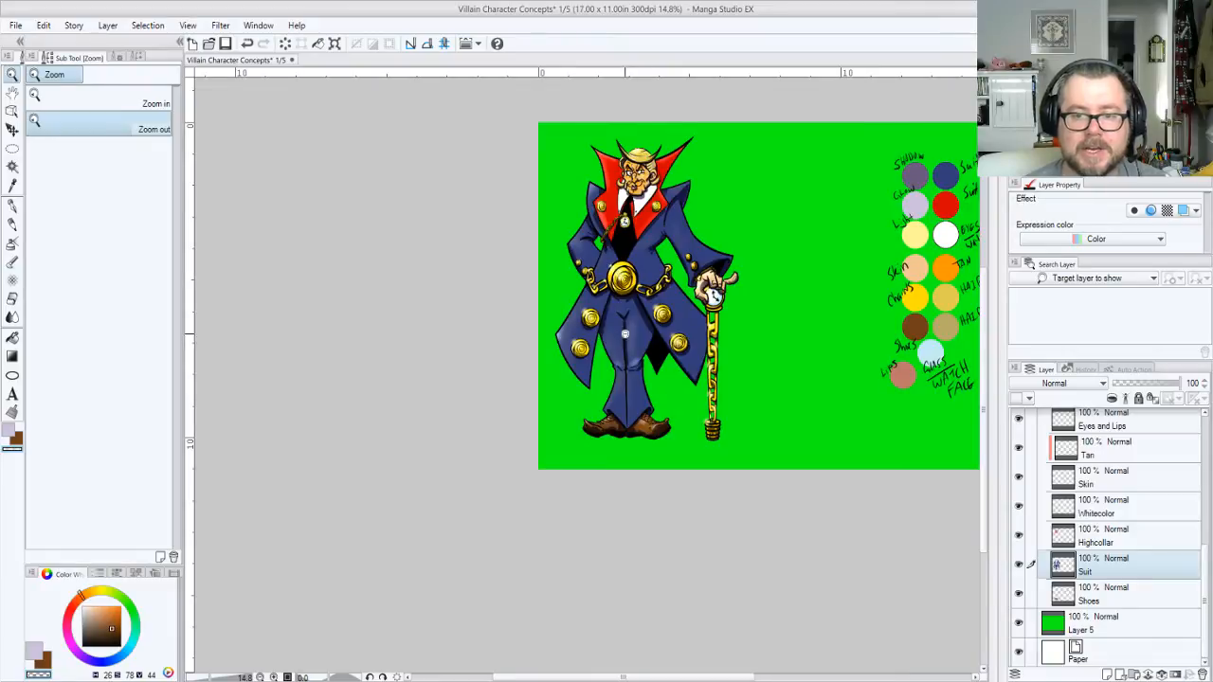
{"action": "left_click_drag", "start_coordinate": [624, 334], "coordinate": [625, 322]}
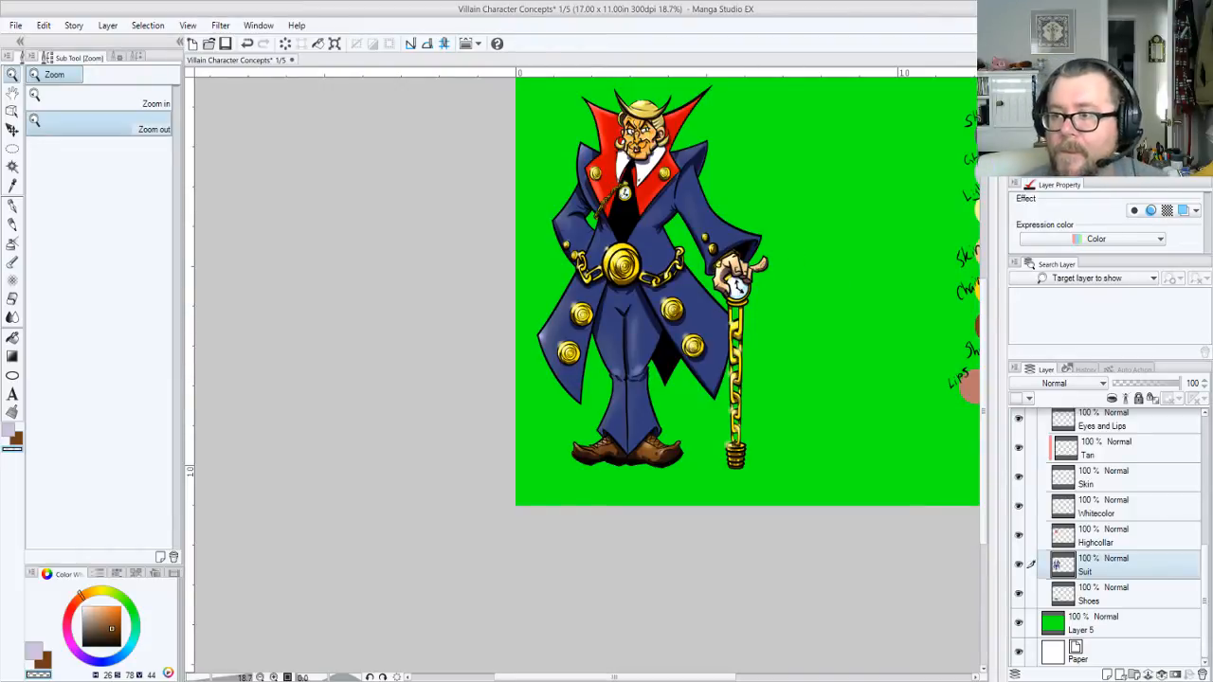
{"action": "left_click_drag", "start_coordinate": [915, 218], "coordinate": [926, 240]}
{"action": "left_click", "coordinate": [576, 333], "text": "alt"}
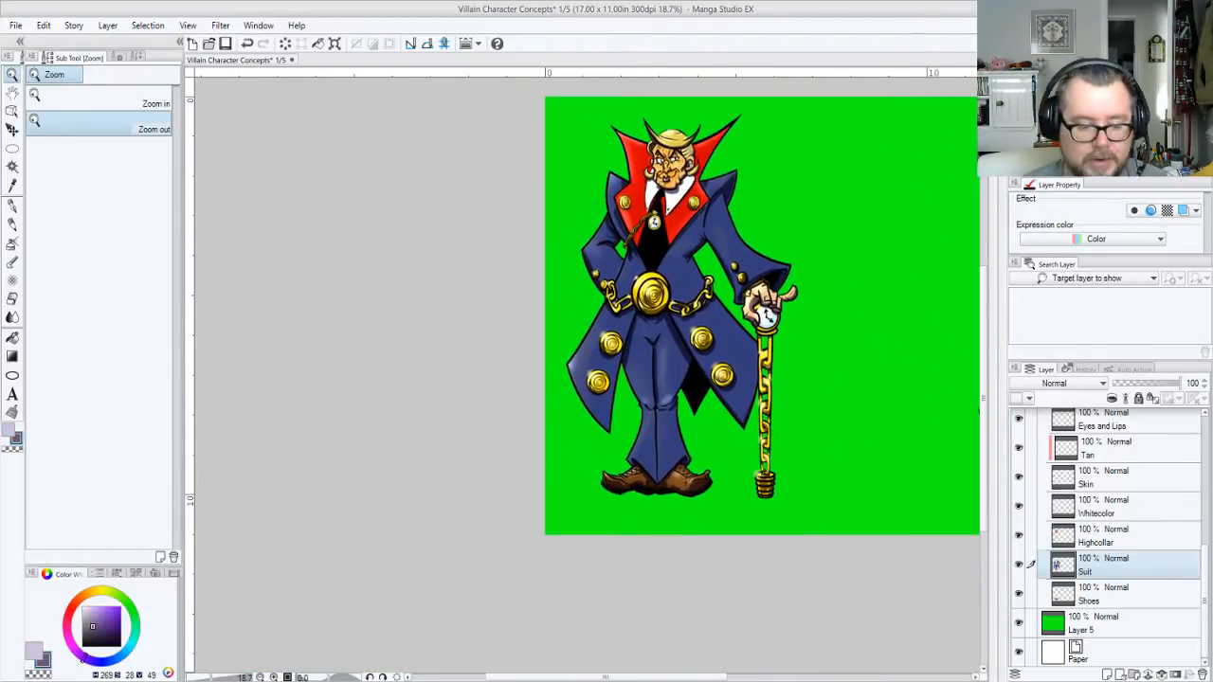
{"action": "key", "text": "m"}
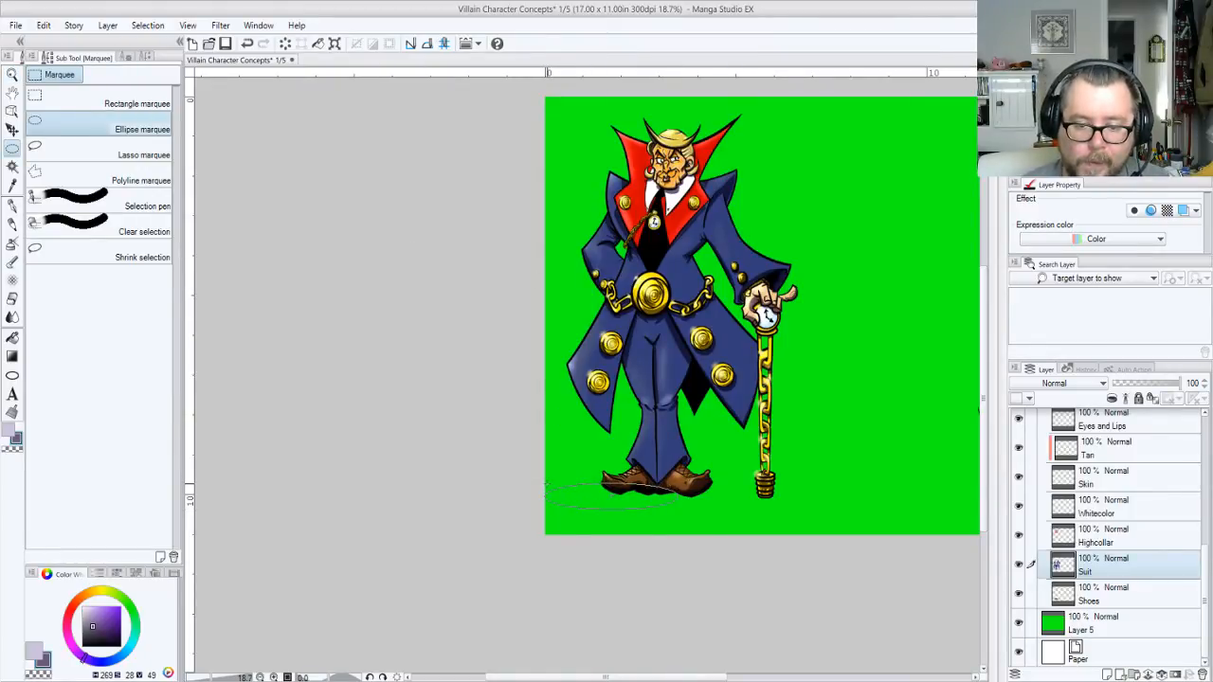
{"action": "left_click_drag", "start_coordinate": [546, 484], "coordinate": [548, 486]}
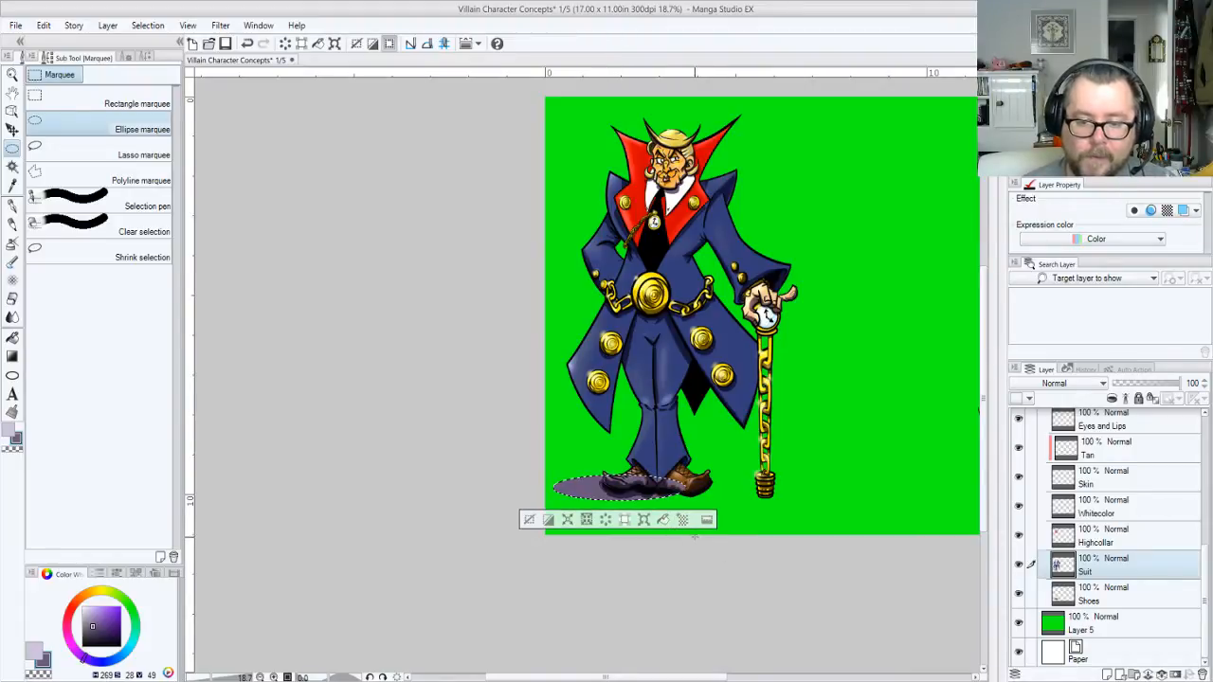
{"action": "key", "text": "ctrl+z"}
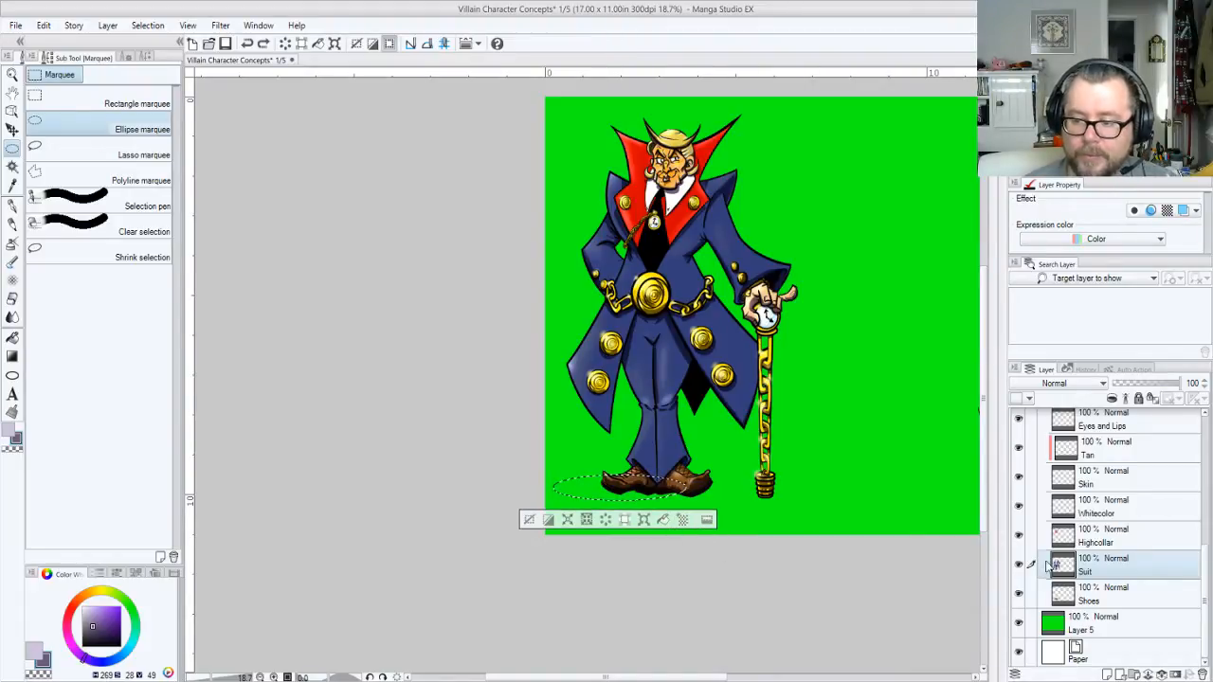
Fill the ellipse with the shadow purple on a new layer above the green Layer 5, set that layer to Multiply, and deselect
{"action": "left_click", "coordinate": [1128, 629]}
{"action": "key", "text": "ctrl+shift+n"}
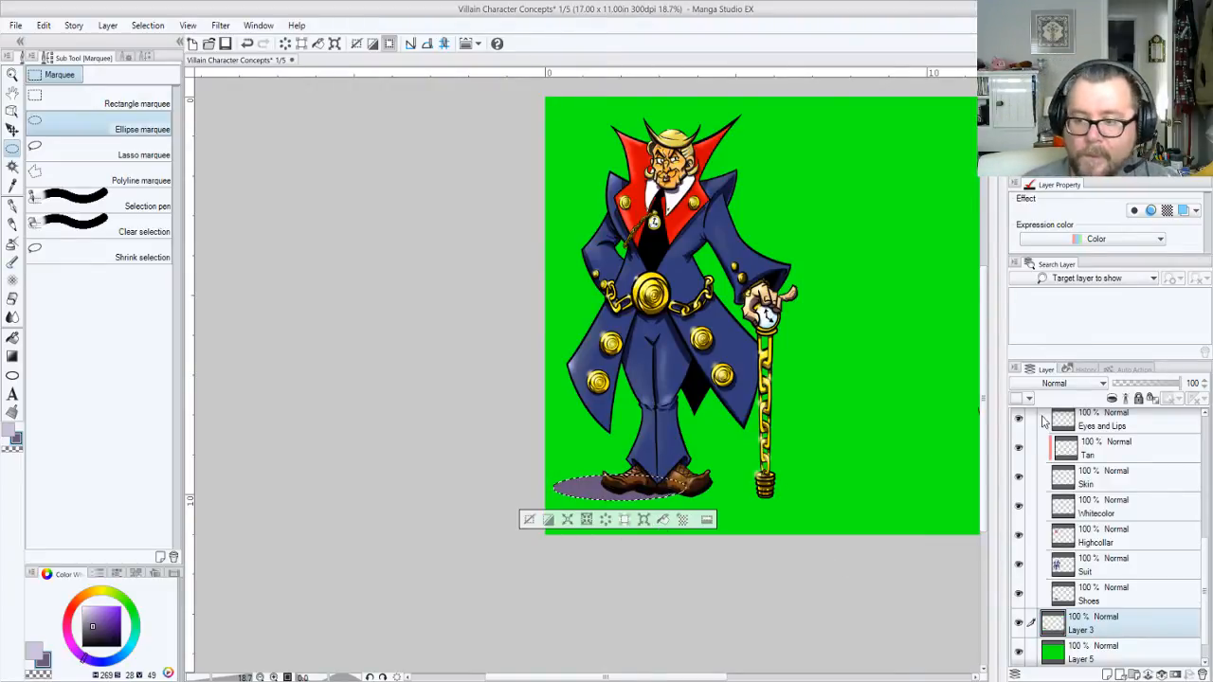
{"action": "left_click", "coordinate": [1061, 385]}
{"action": "left_click", "coordinate": [1054, 428]}
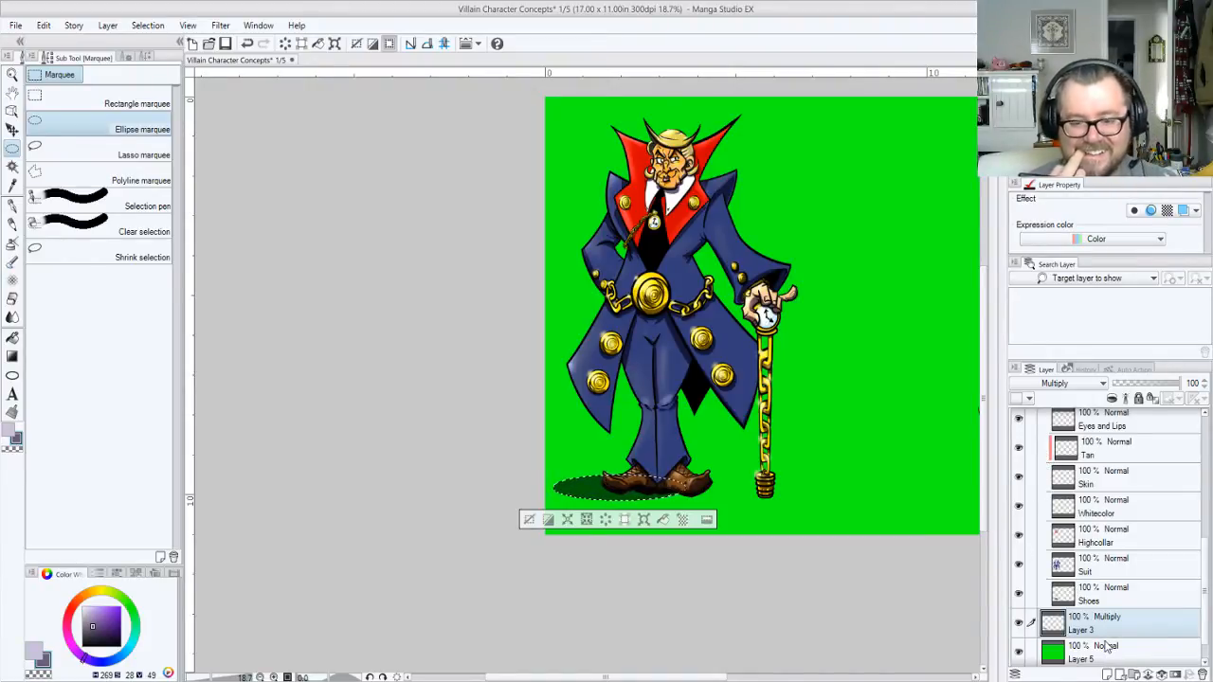
{"action": "key", "text": "ctrl+d"}
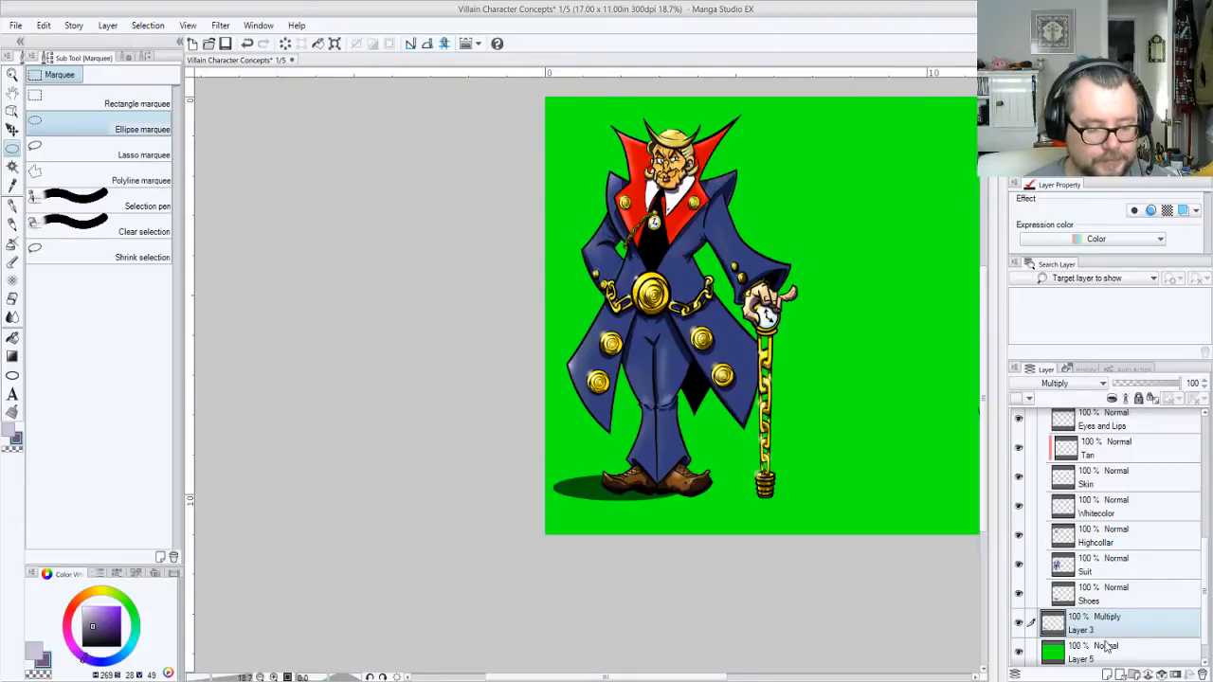
Duplicate the elliptical ground shadow and move the copy sideways so the shadow extends from the boots to the cane
{"action": "key", "text": "ctrl+v"}
{"action": "key", "text": "k"}
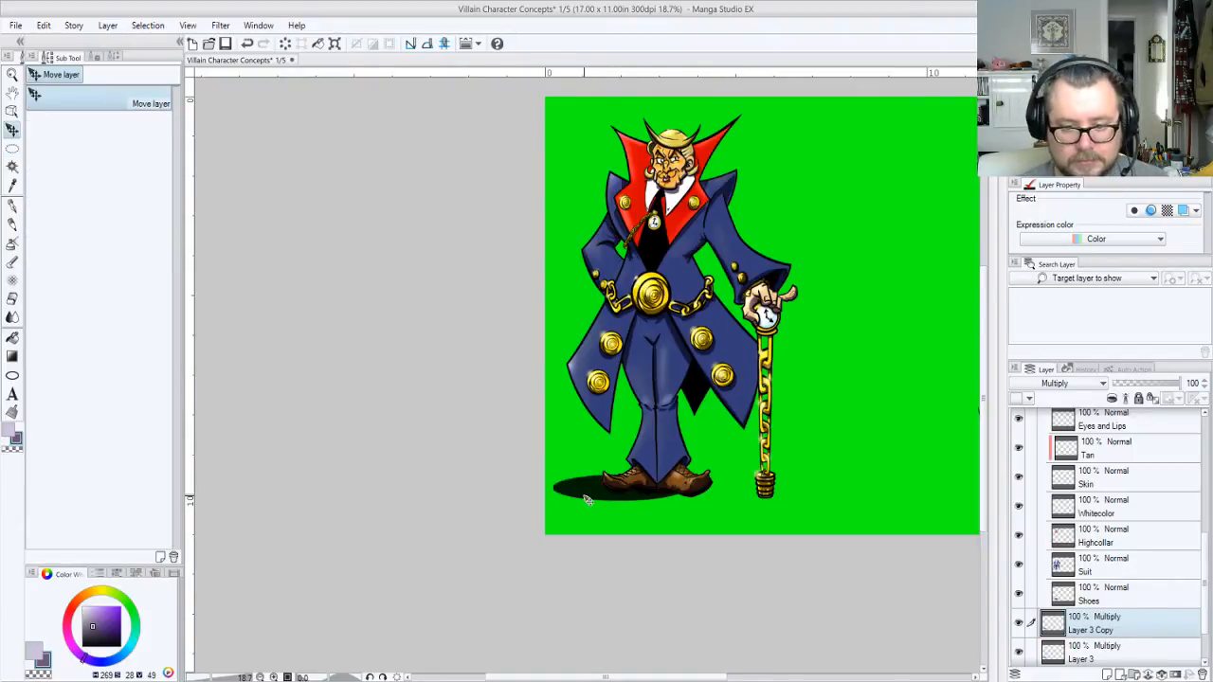
{"action": "left_click_drag", "start_coordinate": [587, 497], "coordinate": [669, 501]}
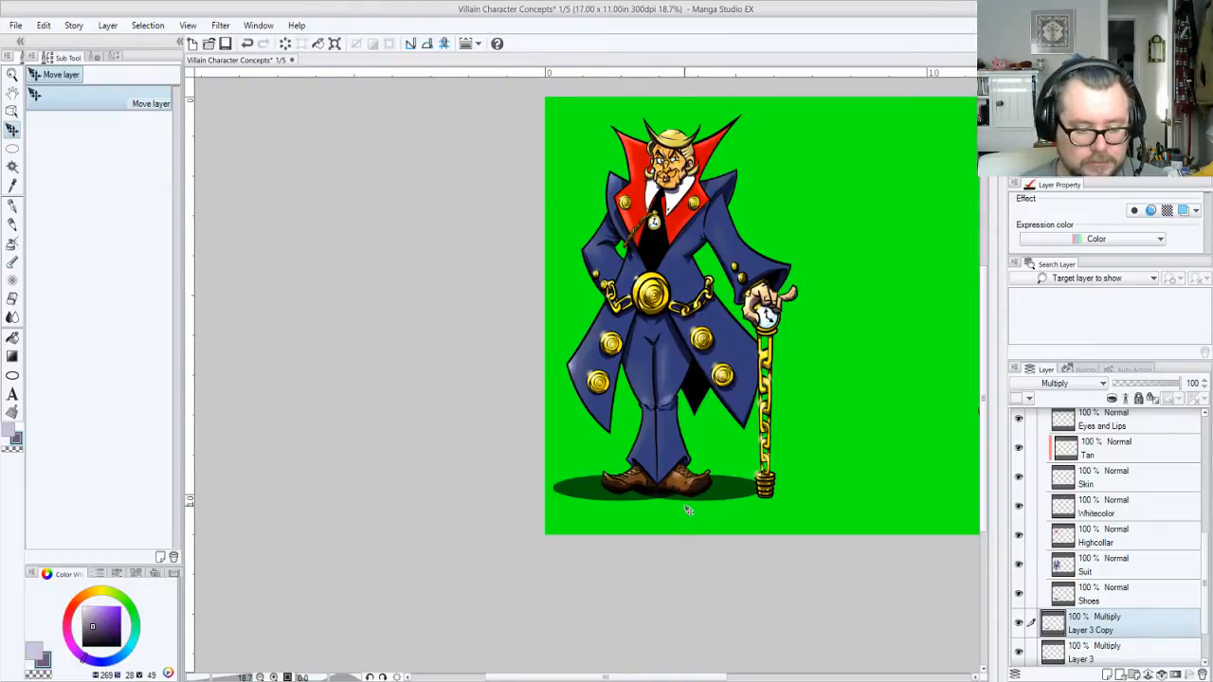
Paste another copy of the ground shadow, scale it down to a small ellipse, and move it to the cane's tip
{"action": "key", "text": "ctrl+v"}
{"action": "key", "text": "ctrl+t"}
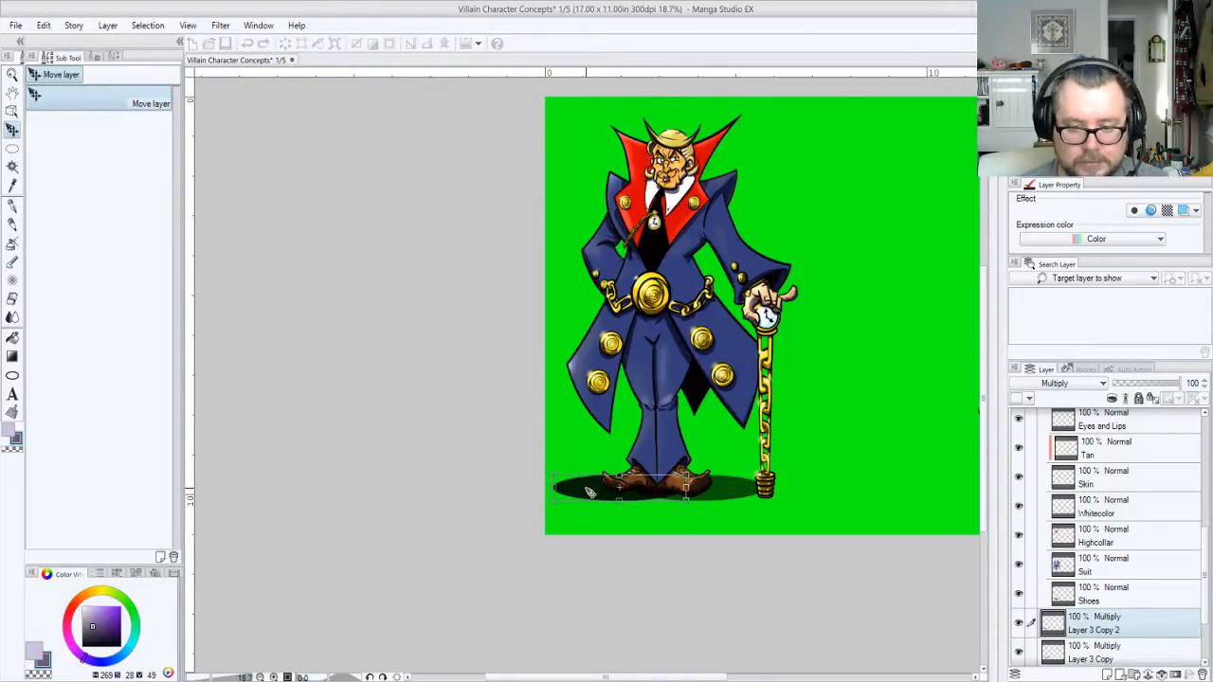
{"action": "left_click_drag", "start_coordinate": [590, 493], "coordinate": [763, 498]}
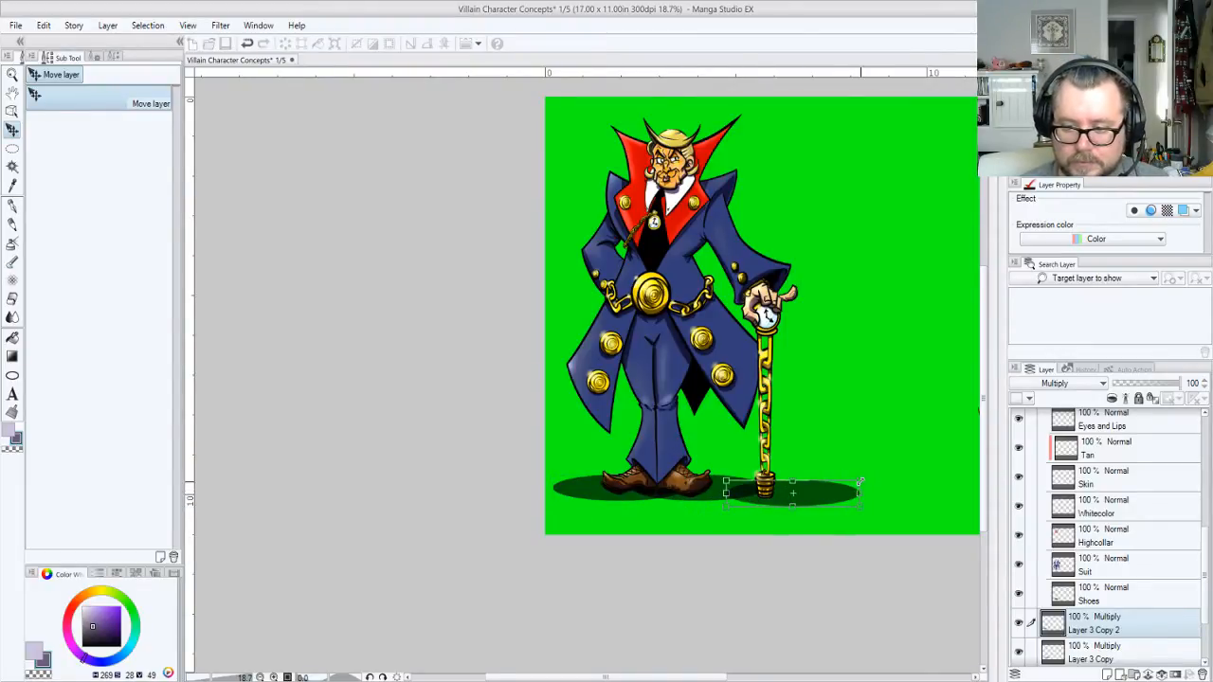
{"action": "left_click_drag", "start_coordinate": [860, 482], "coordinate": [771, 499]}
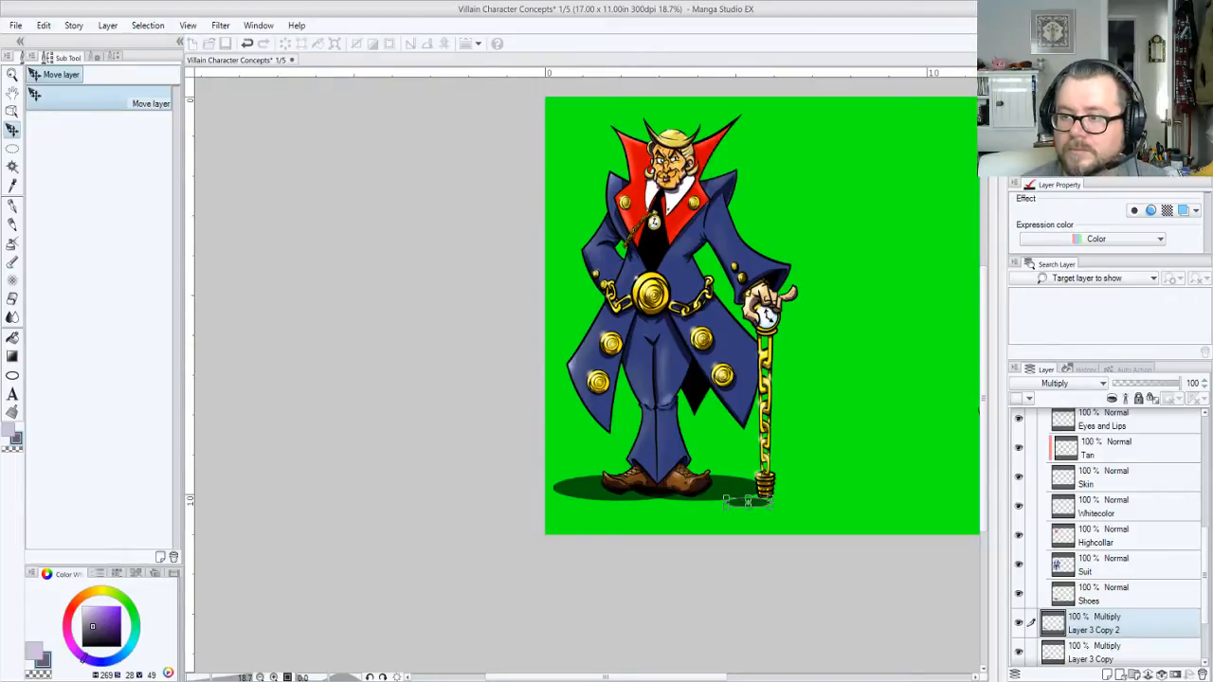
{"action": "scroll", "coordinate": [762, 315], "scroll_direction": "up", "scroll_amount": 1}
{"action": "scroll", "coordinate": [588, 379], "scroll_direction": "up", "scroll_amount": 8}
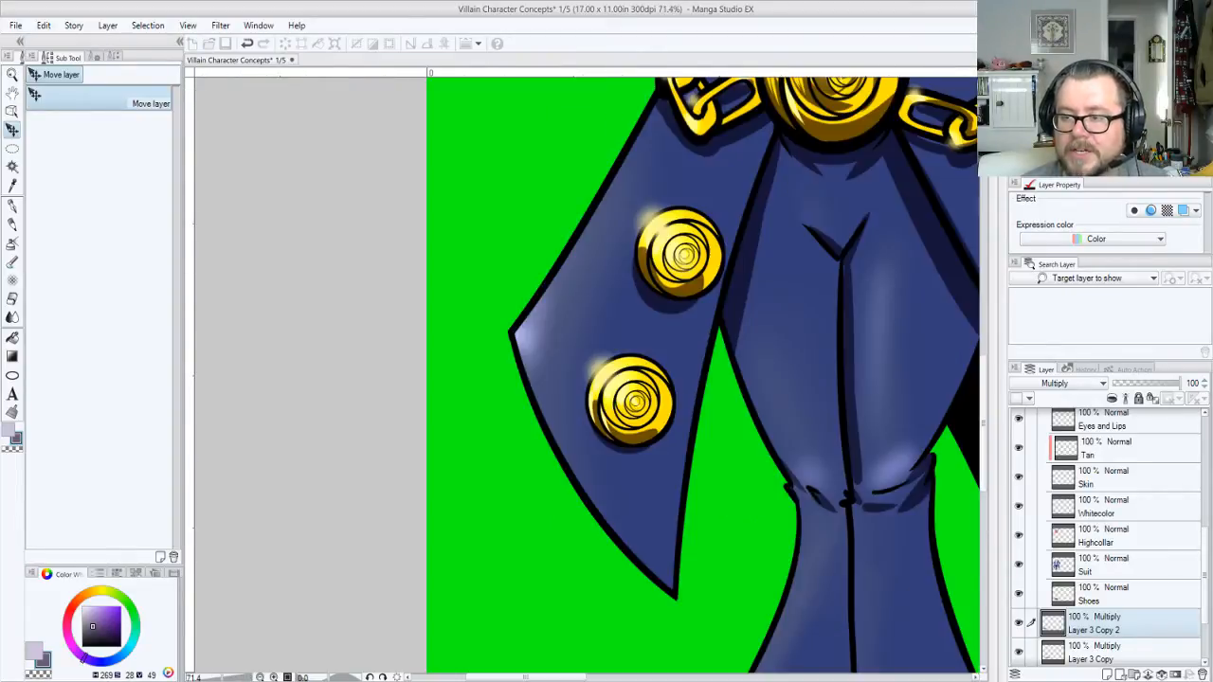
{"action": "left_click_drag", "start_coordinate": [901, 536], "coordinate": [512, 236]}
{"action": "left_click_drag", "start_coordinate": [726, 414], "coordinate": [620, 314]}
{"action": "left_click_drag", "start_coordinate": [824, 501], "coordinate": [417, 143]}
{"action": "left_click_drag", "start_coordinate": [809, 528], "coordinate": [392, 251]}
{"action": "left_click_drag", "start_coordinate": [607, 364], "coordinate": [785, 345]}
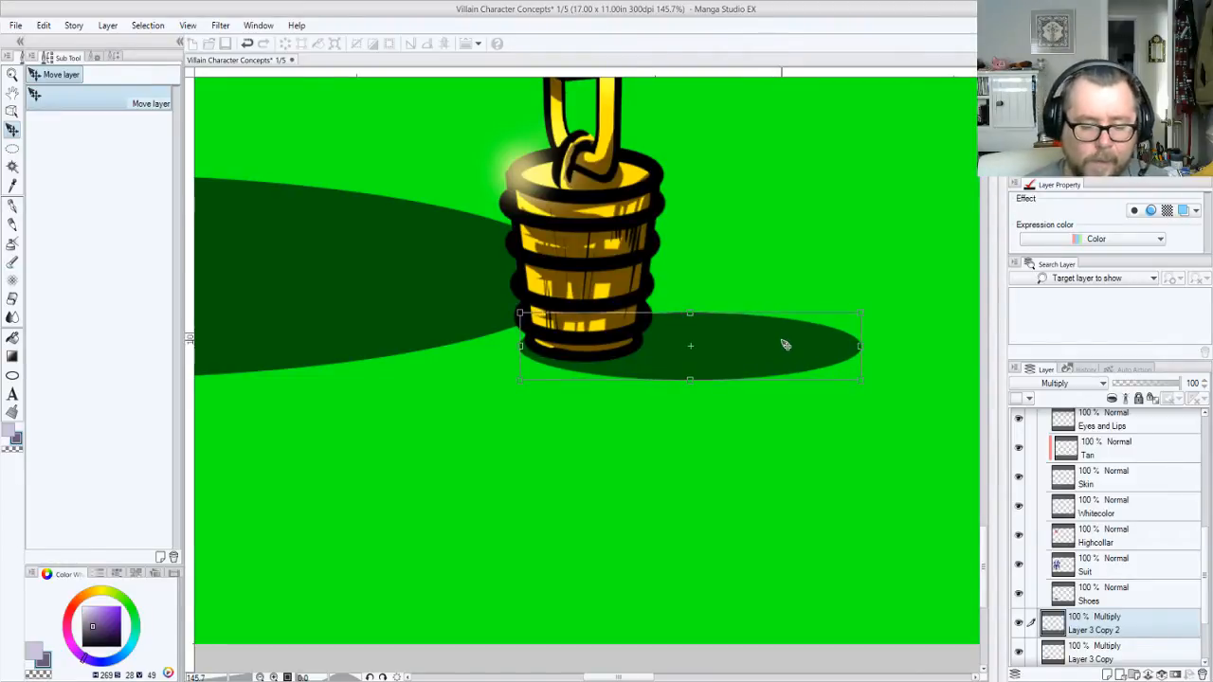
Nudge the small shadow ellipse slightly up and to the right against the cane's tip, and apply the transformation
{"action": "key", "text": "Right"}
{"action": "key", "text": "Right"}
{"action": "key", "text": "Up"}
{"action": "key", "text": "Up"}
{"action": "key", "text": "Up"}
{"action": "key", "text": "Up"}
{"action": "key", "text": "Up"}
{"action": "key", "text": "Right"}
{"action": "key", "text": "Right"}
{"action": "key", "text": "Right"}
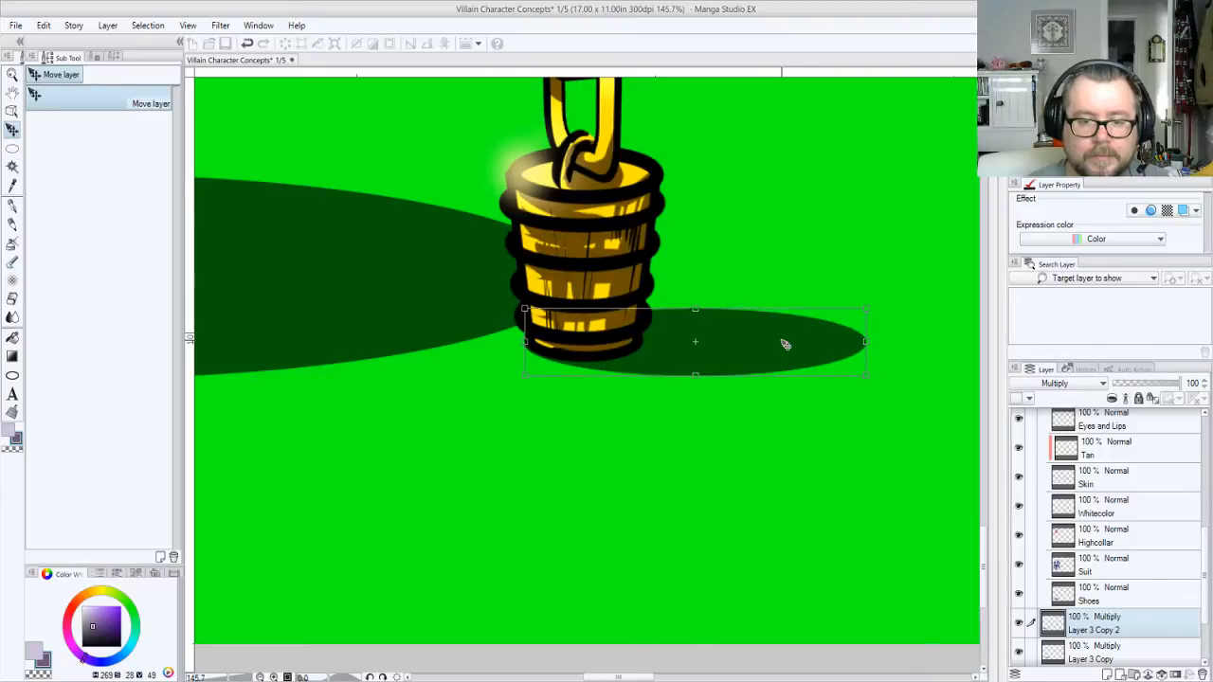
{"action": "key", "text": "Down"}
{"action": "key", "text": "Return"}
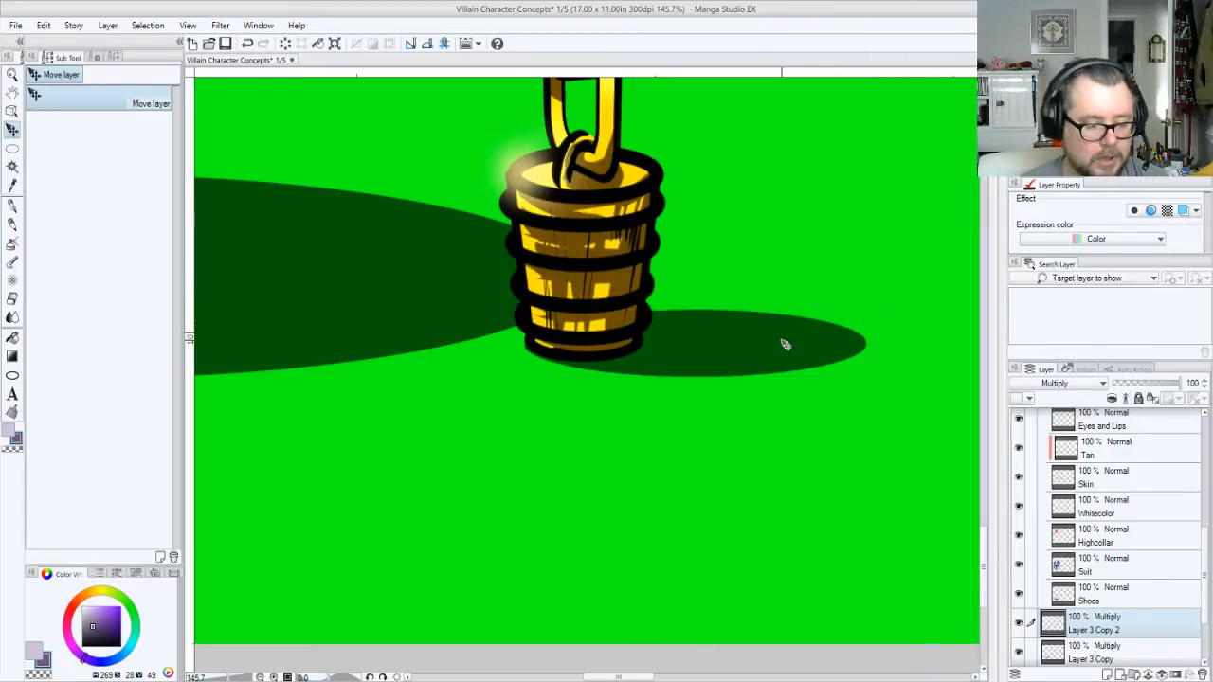
Duplicate the small cane shadow and place the copy on the left side of the cane's tip
{"action": "key", "text": "ctrl+c"}
{"action": "key", "text": "ctrl+v"}
{"action": "left_click_drag", "start_coordinate": [739, 341], "coordinate": [533, 341]}
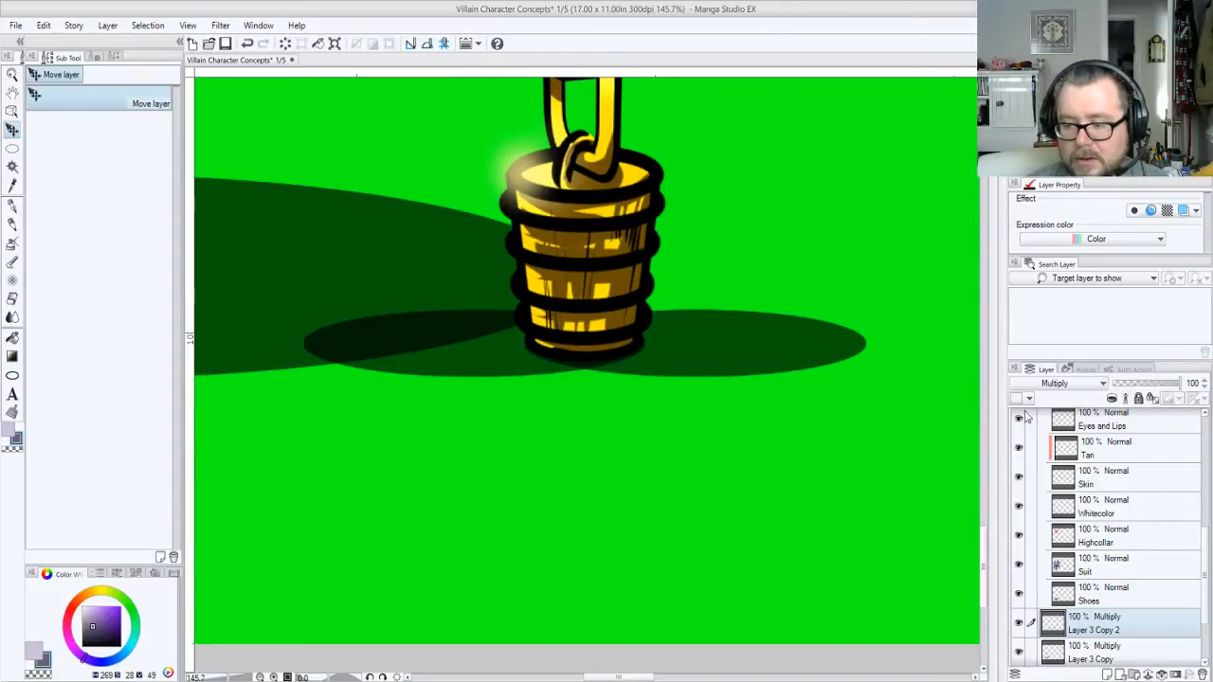
Merge the copied shadow layers down into the Multiply layer Layer 3
{"action": "scroll", "coordinate": [1204, 540], "scroll_direction": "down", "scroll_amount": 2}
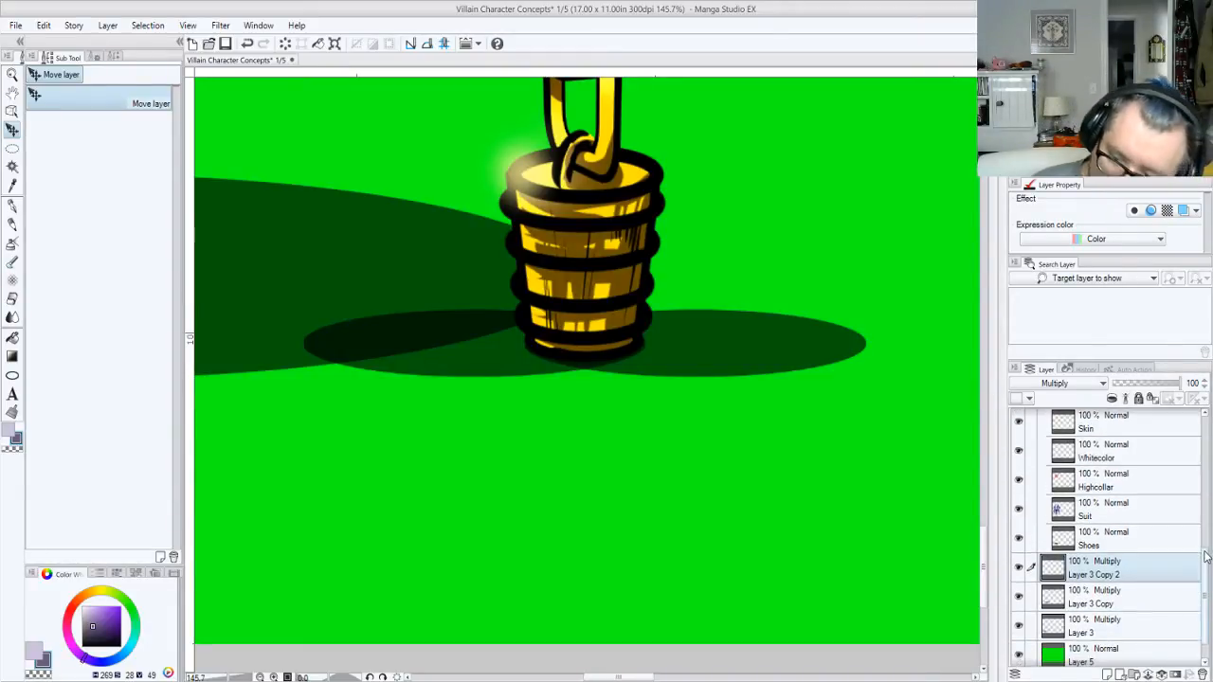
{"action": "key", "text": "ctrl+e"}
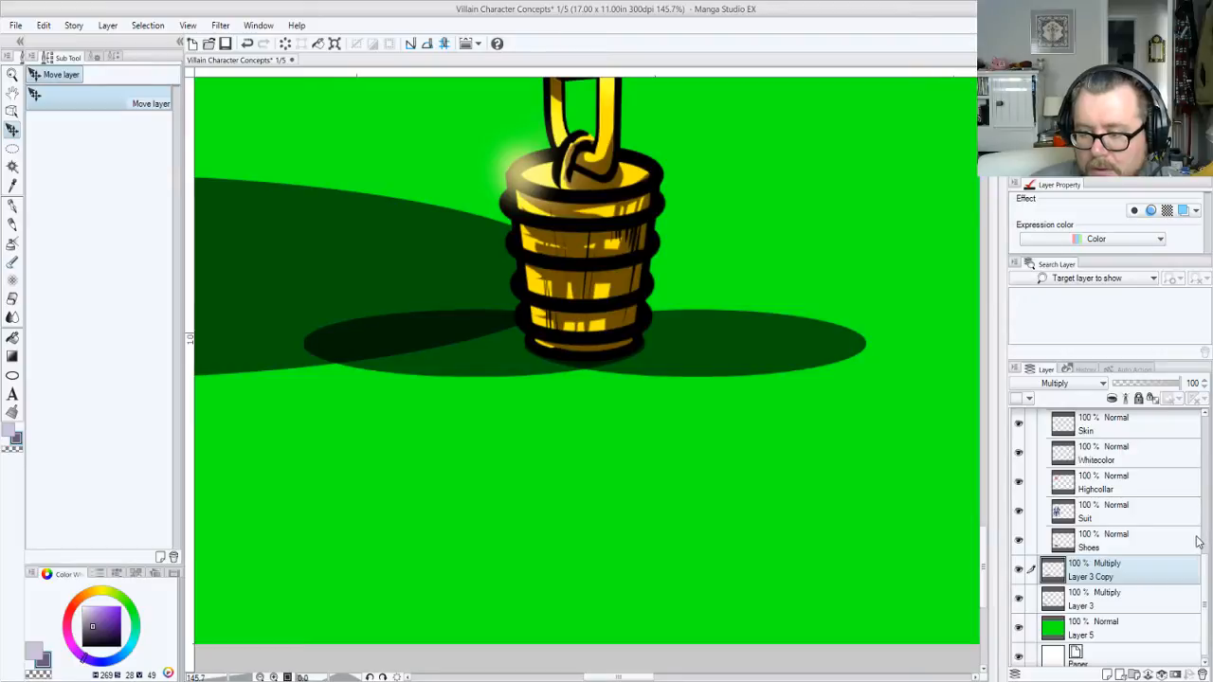
{"action": "key", "text": "ctrl+e"}
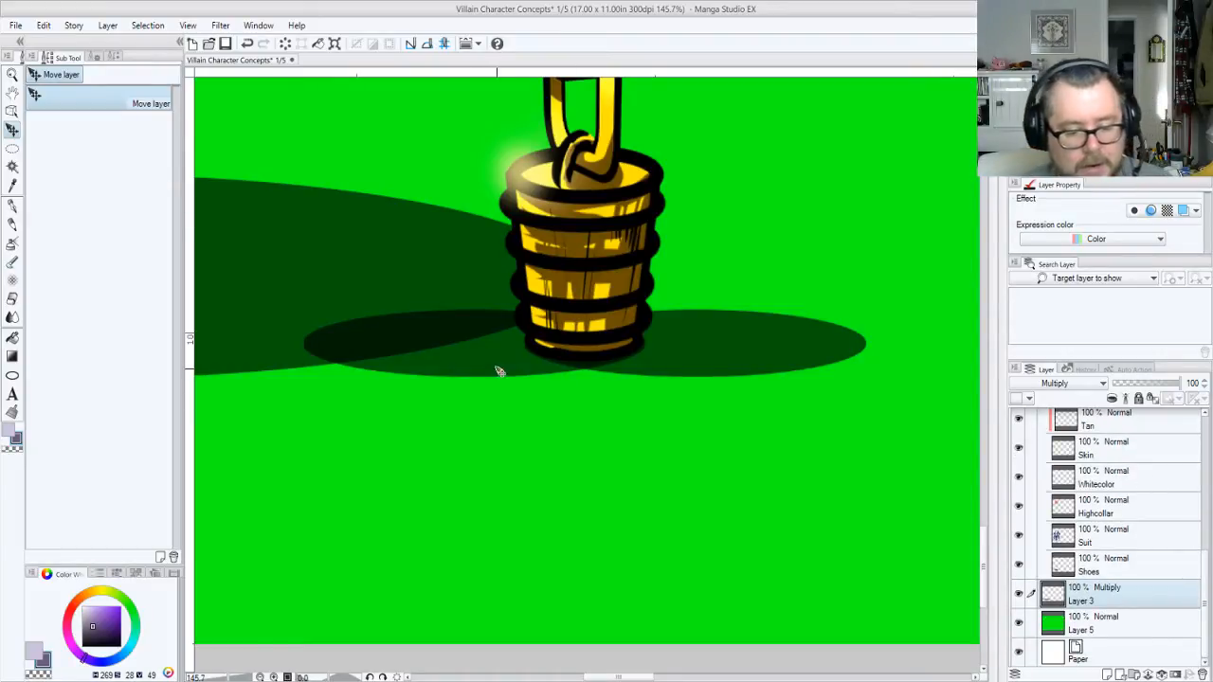
Fade the outer ends and edges of the ground shadows with the Soft airbrush in transparent colour
{"action": "key", "text": "/"}
{"action": "mouse_move", "coordinate": [489, 370]}
{"action": "left_mouse_down"}
{"action": "mouse_move", "coordinate": [366, 371]}
{"action": "mouse_move", "coordinate": [360, 360]}
{"action": "mouse_move", "coordinate": [496, 366]}
{"action": "mouse_move", "coordinate": [533, 396]}
{"action": "mouse_move", "coordinate": [502, 387]}
{"action": "left_mouse_up"}
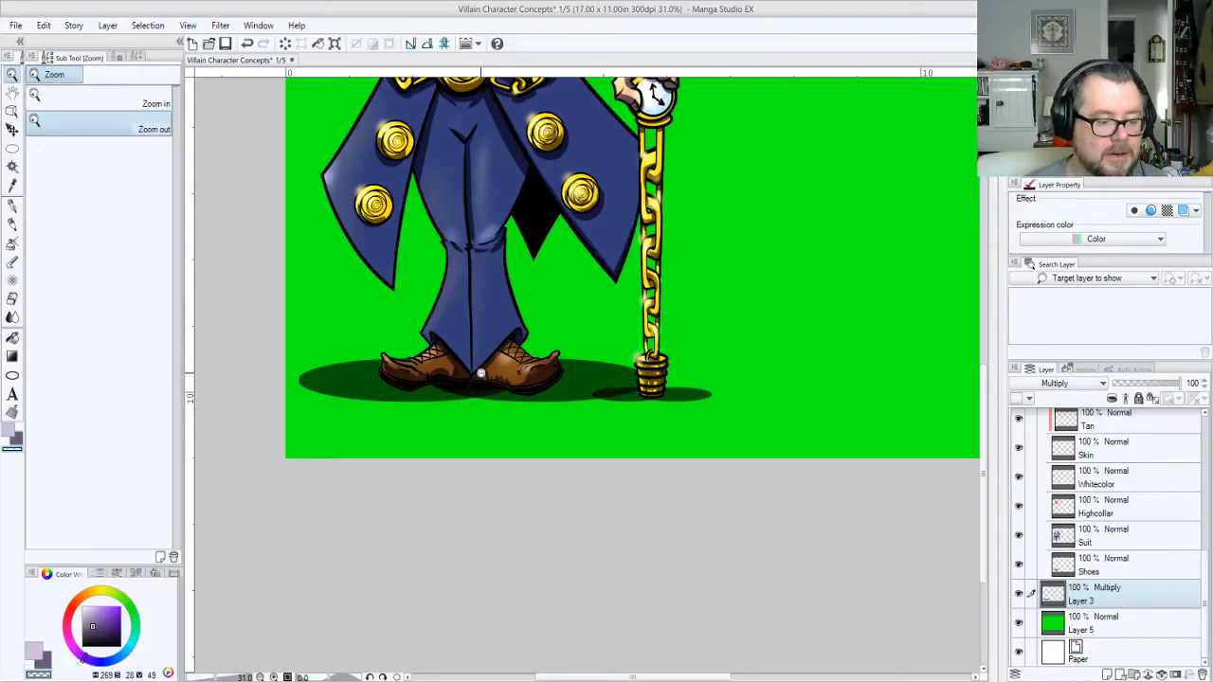
{"action": "key", "text": "b"}
{"action": "key", "text": "b"}
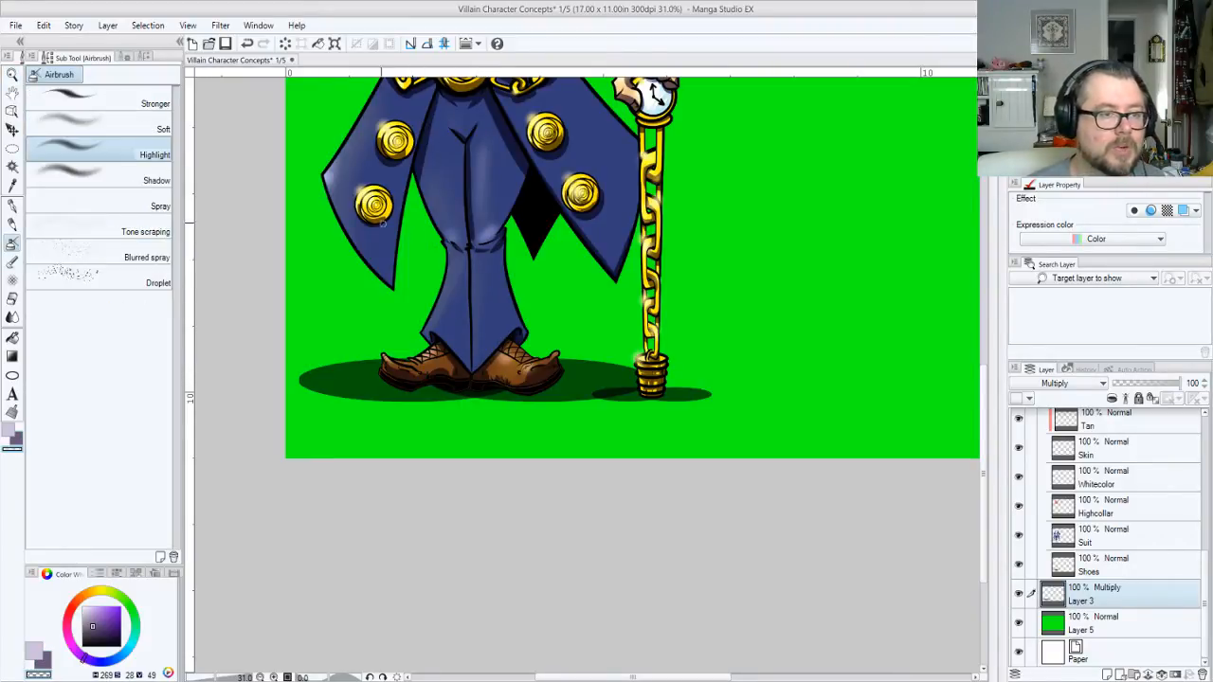
{"action": "left_click", "coordinate": [95, 128]}
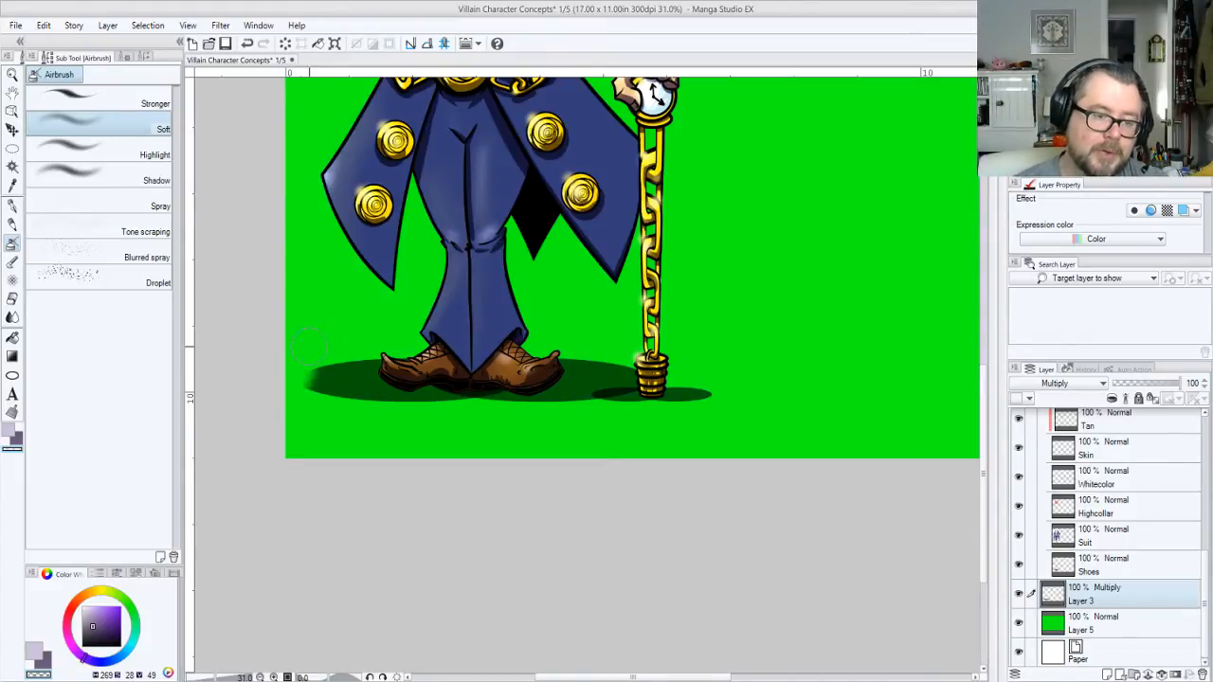
{"action": "mouse_move", "coordinate": [325, 339]}
{"action": "left_mouse_down"}
{"action": "mouse_move", "coordinate": [302, 382]}
{"action": "mouse_move", "coordinate": [328, 355]}
{"action": "mouse_move", "coordinate": [319, 380]}
{"action": "mouse_move", "coordinate": [341, 359]}
{"action": "mouse_move", "coordinate": [336, 416]}
{"action": "mouse_move", "coordinate": [369, 384]}
{"action": "left_mouse_up"}
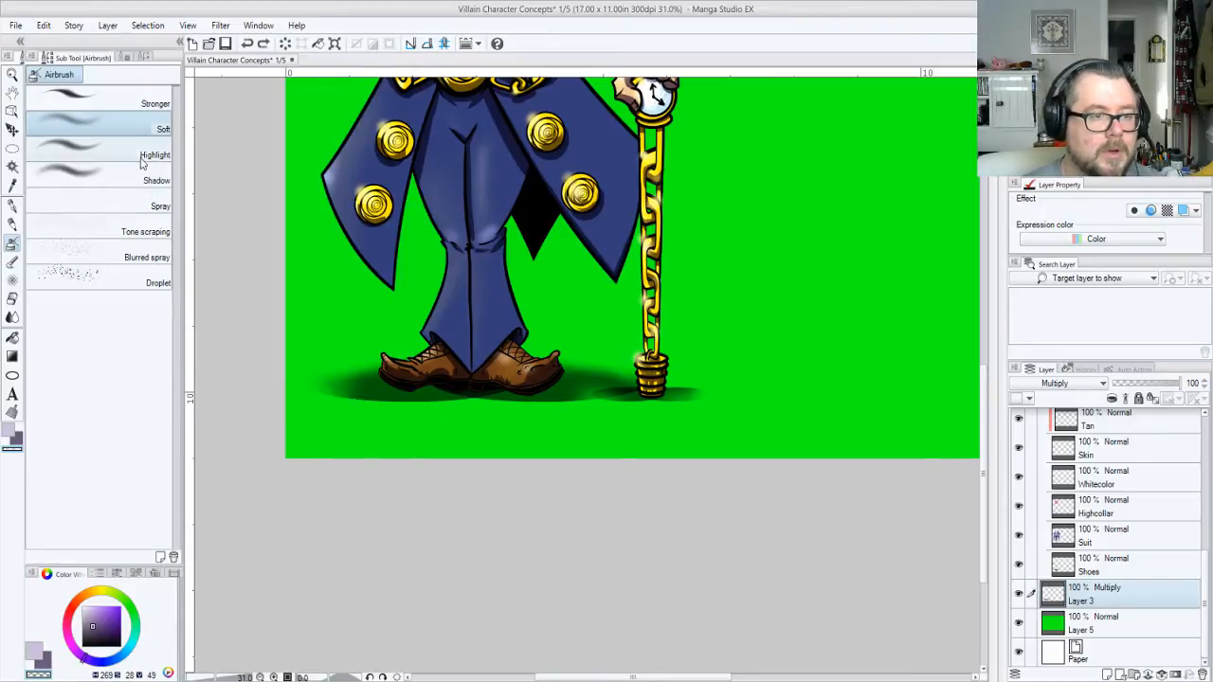
Soften the remaining hard edges of the ground shadows around the boots and cane tip with the Blur blending tool
{"action": "left_click", "coordinate": [12, 318]}
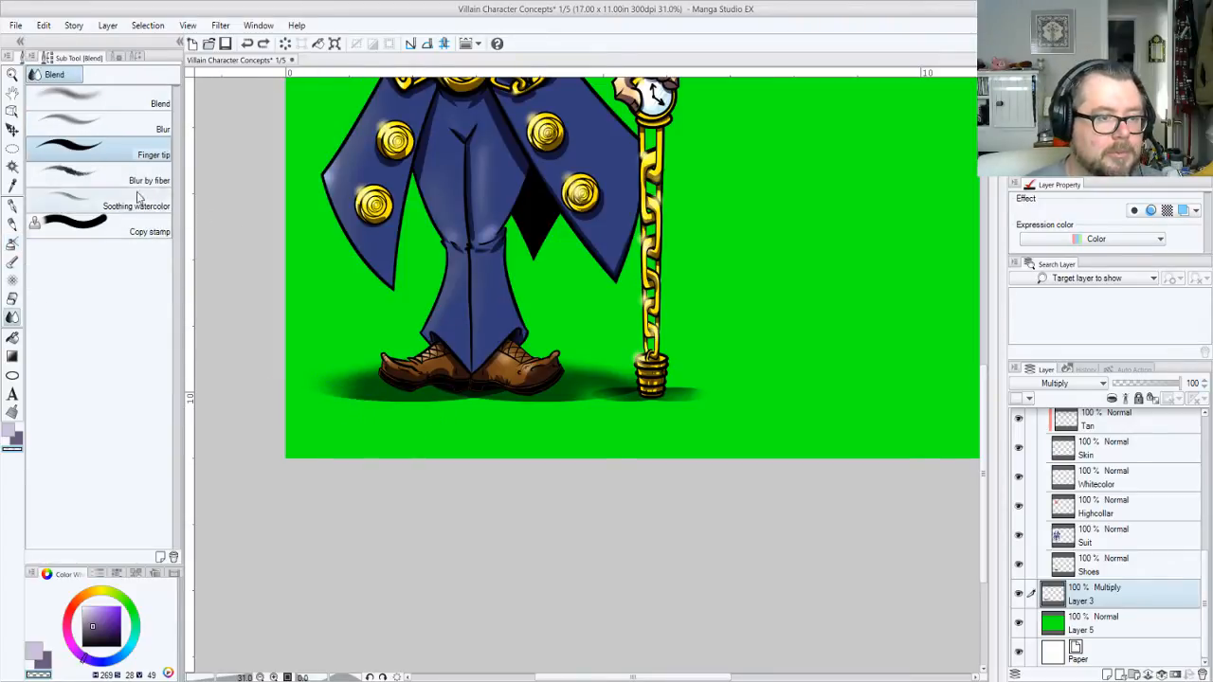
{"action": "left_click", "coordinate": [130, 131]}
{"action": "mouse_move", "coordinate": [362, 385]}
{"action": "left_mouse_down"}
{"action": "mouse_move", "coordinate": [403, 392]}
{"action": "mouse_move", "coordinate": [341, 407]}
{"action": "mouse_move", "coordinate": [459, 395]}
{"action": "mouse_move", "coordinate": [387, 410]}
{"action": "mouse_move", "coordinate": [318, 388]}
{"action": "mouse_move", "coordinate": [419, 383]}
{"action": "mouse_move", "coordinate": [367, 369]}
{"action": "left_mouse_up"}
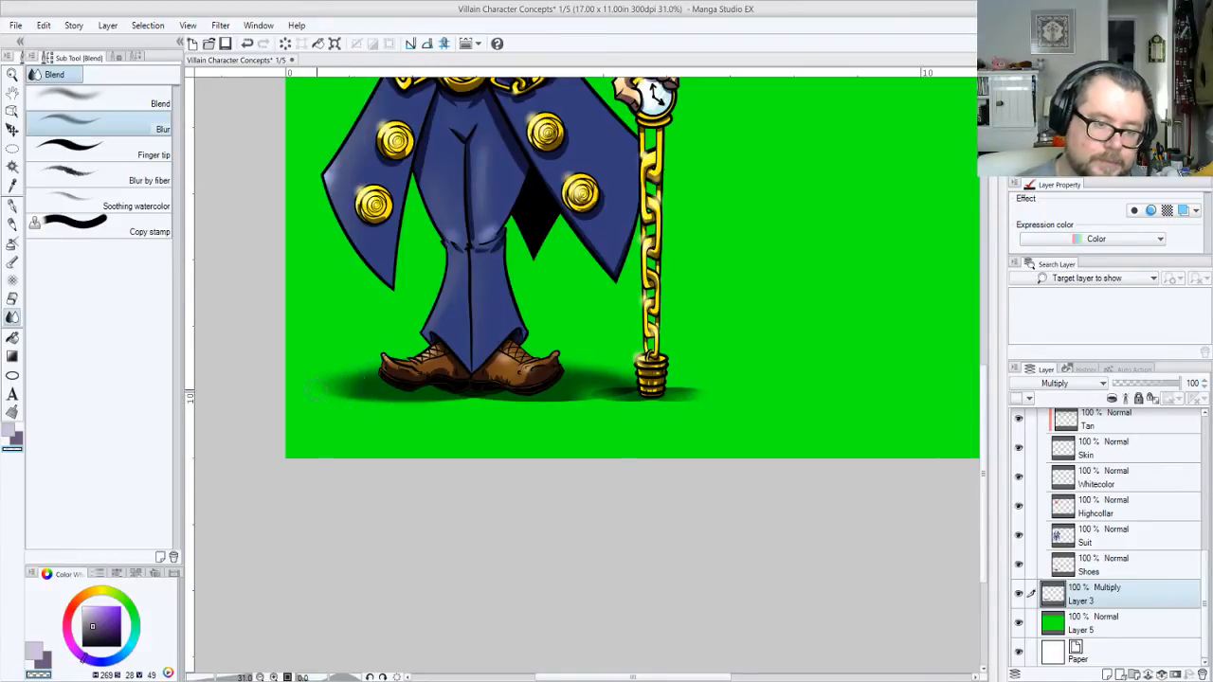
{"action": "mouse_move", "coordinate": [472, 408]}
{"action": "left_mouse_down"}
{"action": "mouse_move", "coordinate": [538, 411]}
{"action": "mouse_move", "coordinate": [498, 384]}
{"action": "mouse_move", "coordinate": [449, 389]}
{"action": "mouse_move", "coordinate": [510, 384]}
{"action": "mouse_move", "coordinate": [463, 407]}
{"action": "mouse_move", "coordinate": [487, 408]}
{"action": "mouse_move", "coordinate": [556, 404]}
{"action": "mouse_move", "coordinate": [598, 385]}
{"action": "mouse_move", "coordinate": [628, 388]}
{"action": "mouse_move", "coordinate": [588, 390]}
{"action": "mouse_move", "coordinate": [603, 405]}
{"action": "mouse_move", "coordinate": [633, 391]}
{"action": "mouse_move", "coordinate": [593, 396]}
{"action": "mouse_move", "coordinate": [673, 375]}
{"action": "left_mouse_up"}
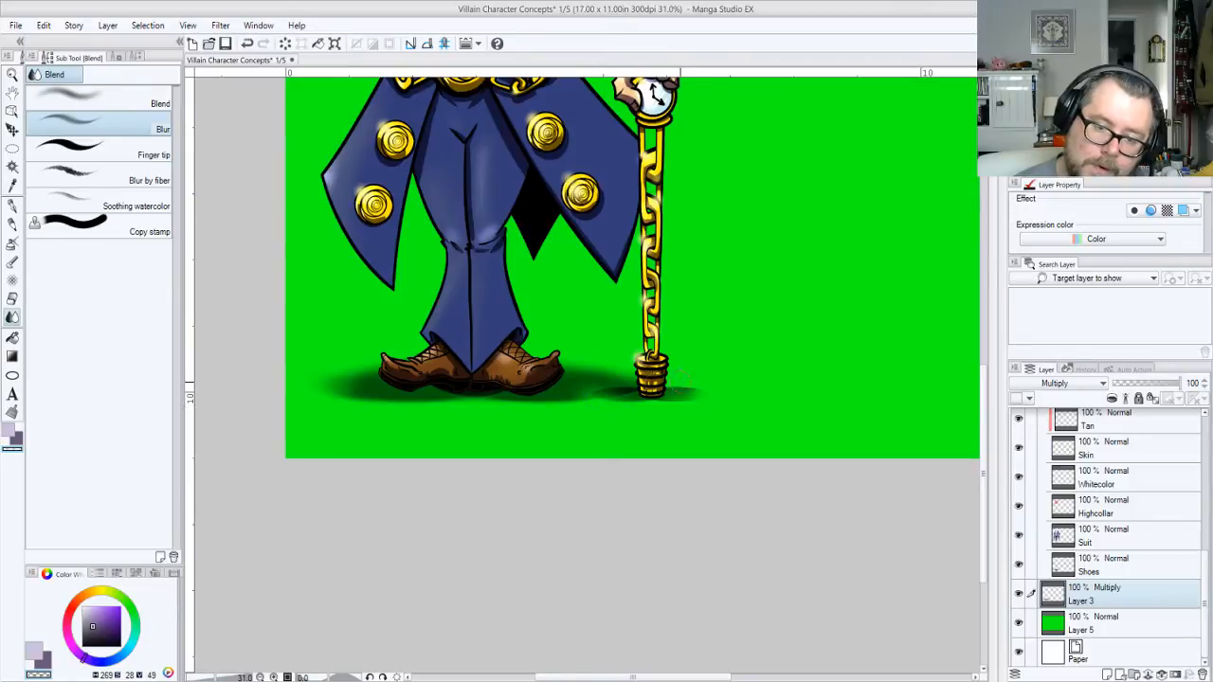
{"action": "mouse_move", "coordinate": [590, 424]}
{"action": "left_mouse_down"}
{"action": "mouse_move", "coordinate": [602, 389]}
{"action": "mouse_move", "coordinate": [618, 396]}
{"action": "mouse_move", "coordinate": [561, 396]}
{"action": "mouse_move", "coordinate": [608, 386]}
{"action": "mouse_move", "coordinate": [595, 404]}
{"action": "left_mouse_up"}
{"action": "mouse_move", "coordinate": [381, 394]}
{"action": "left_mouse_down"}
{"action": "mouse_move", "coordinate": [425, 386]}
{"action": "mouse_move", "coordinate": [353, 383]}
{"action": "mouse_move", "coordinate": [362, 371]}
{"action": "mouse_move", "coordinate": [378, 376]}
{"action": "mouse_move", "coordinate": [362, 395]}
{"action": "mouse_move", "coordinate": [414, 392]}
{"action": "mouse_move", "coordinate": [450, 414]}
{"action": "left_mouse_up"}
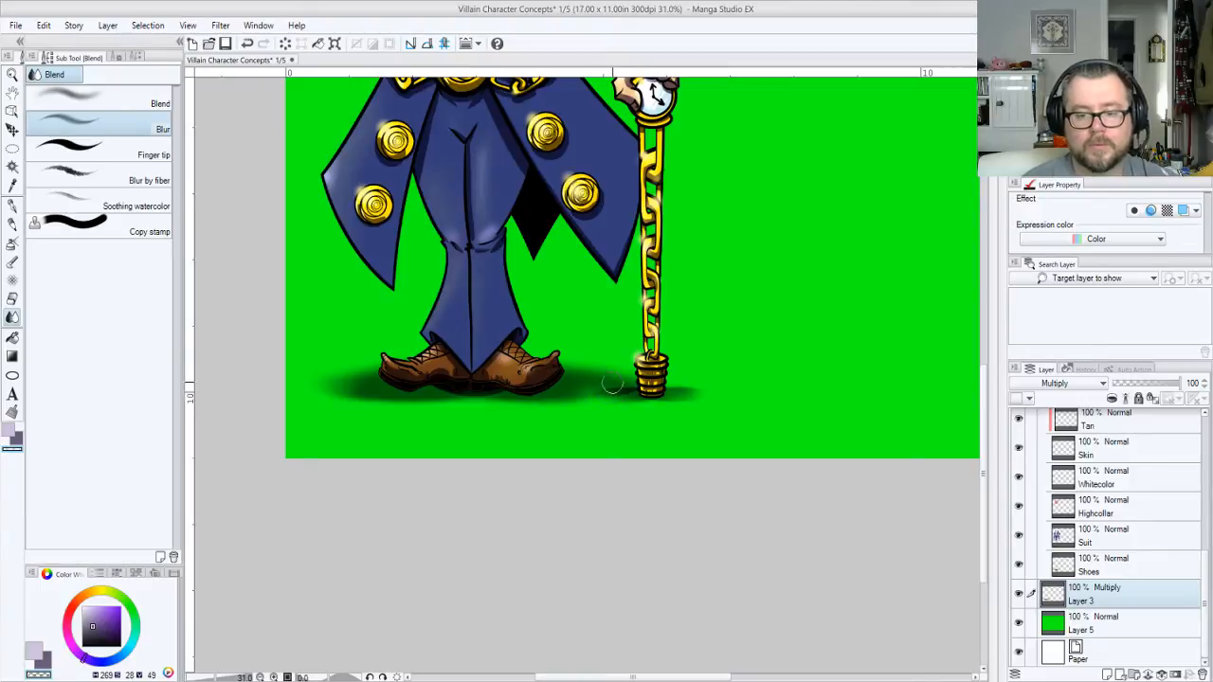
{"action": "left_click", "coordinate": [597, 389], "text": "alt"}
{"action": "mouse_move", "coordinate": [612, 389]}
{"action": "left_mouse_down"}
{"action": "mouse_move", "coordinate": [628, 389]}
{"action": "mouse_move", "coordinate": [617, 391]}
{"action": "left_mouse_up"}
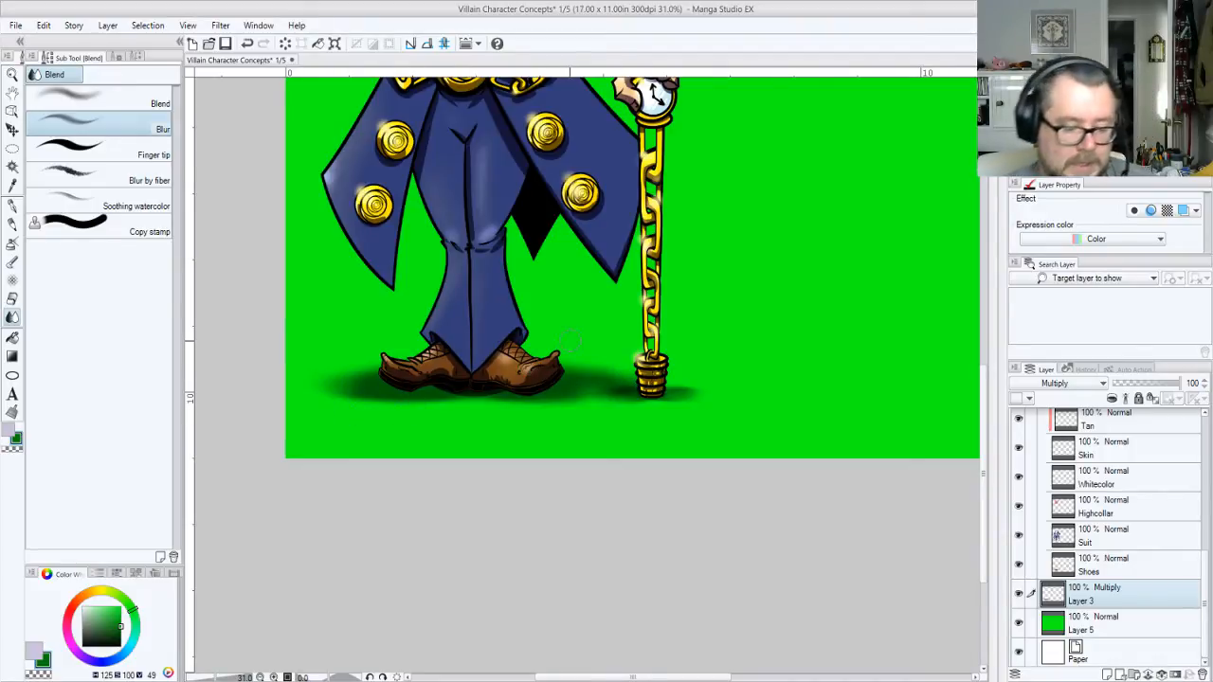
Hide the green background Layer 5 and save the document
{"action": "key", "text": "ctrl+space"}
{"action": "scroll", "coordinate": [593, 359], "scroll_direction": "down", "scroll_amount": 1}
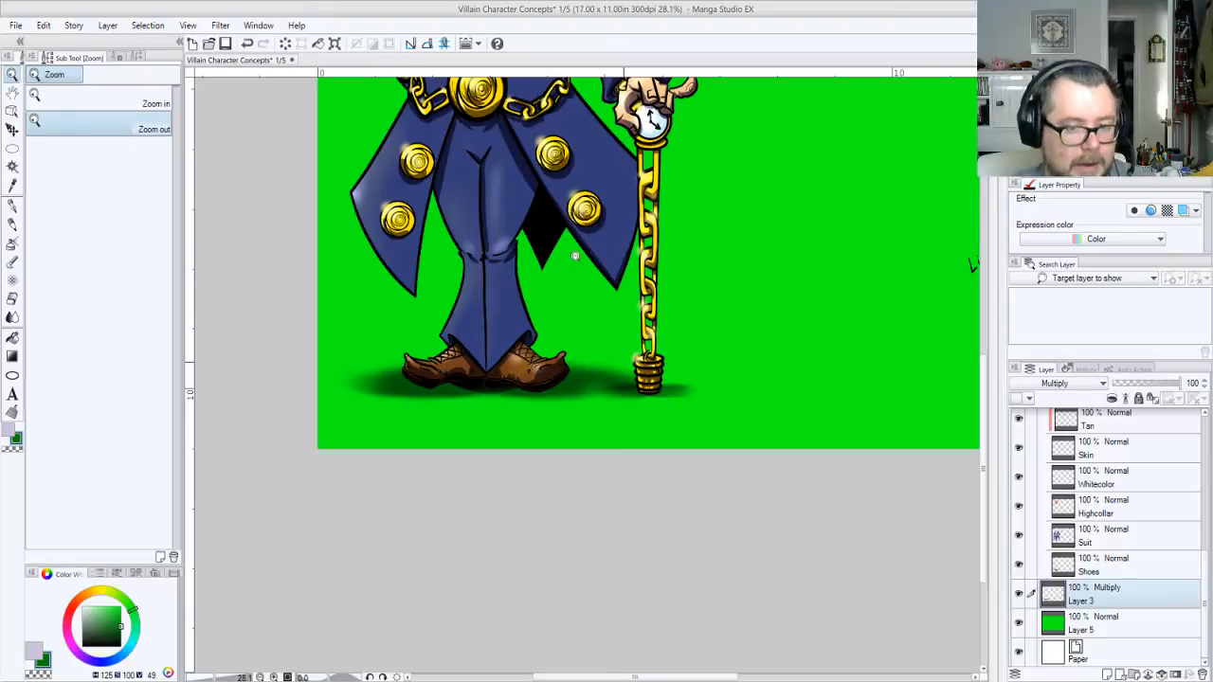
{"action": "scroll", "coordinate": [574, 256], "scroll_direction": "down", "scroll_amount": 4}
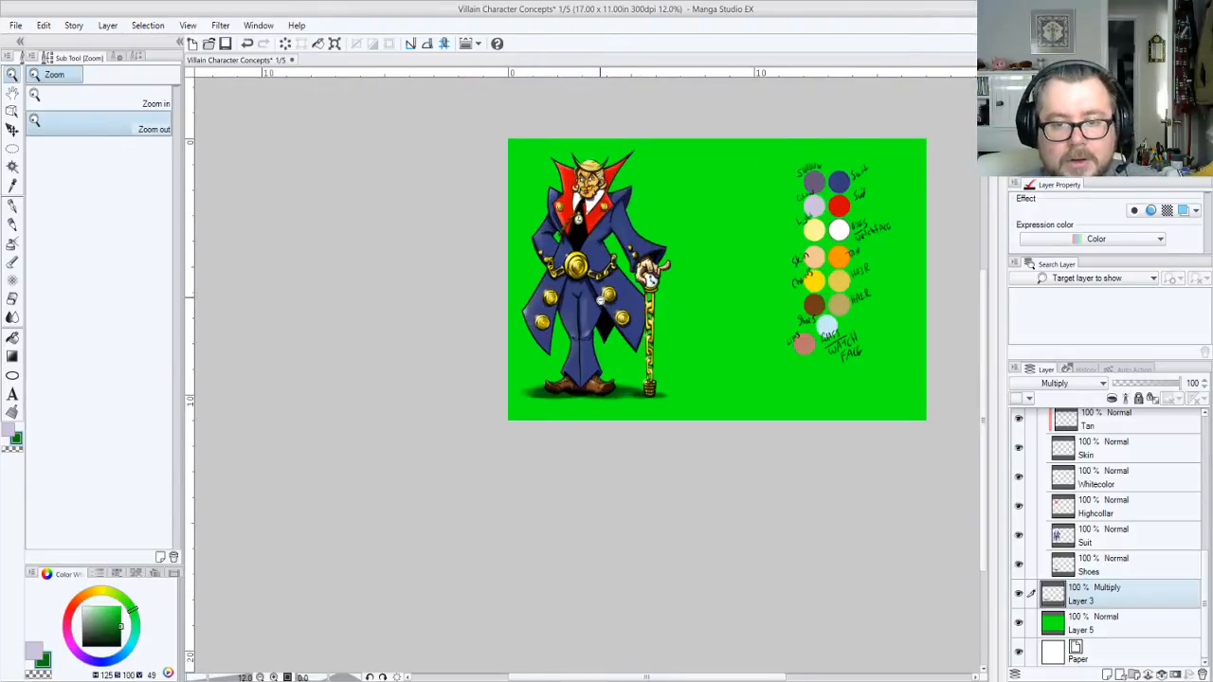
{"action": "scroll", "coordinate": [600, 298], "scroll_direction": "up", "scroll_amount": 1}
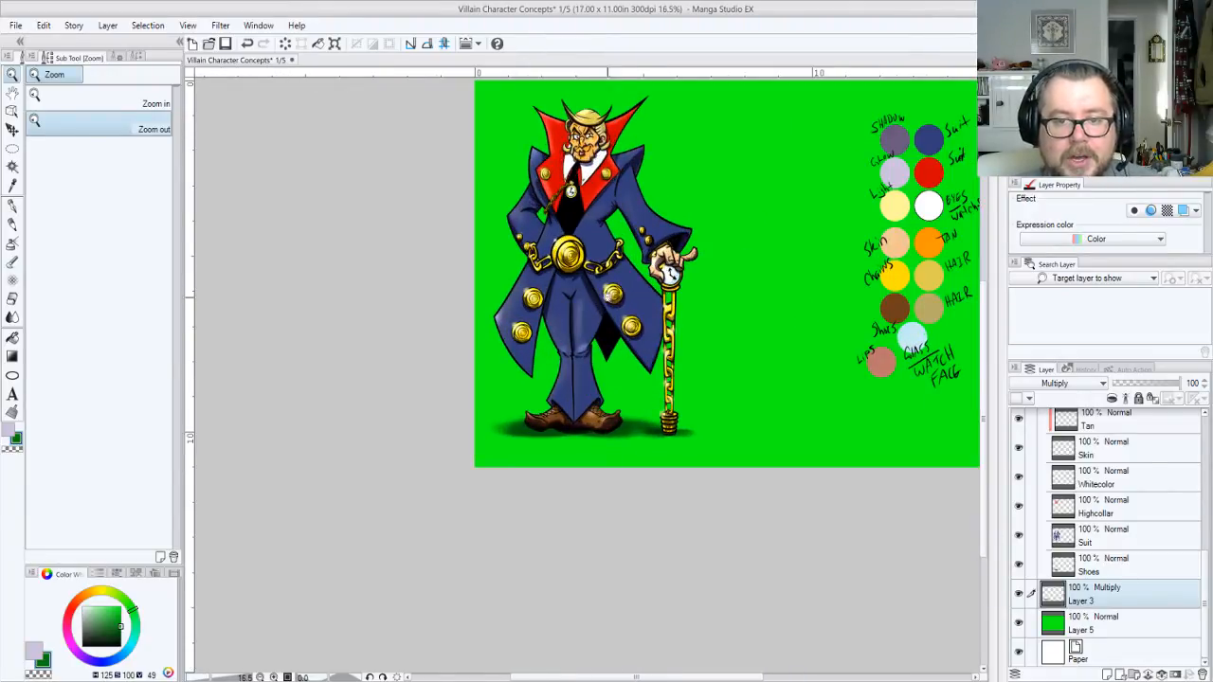
{"action": "left_click_drag", "start_coordinate": [660, 262], "coordinate": [601, 300]}
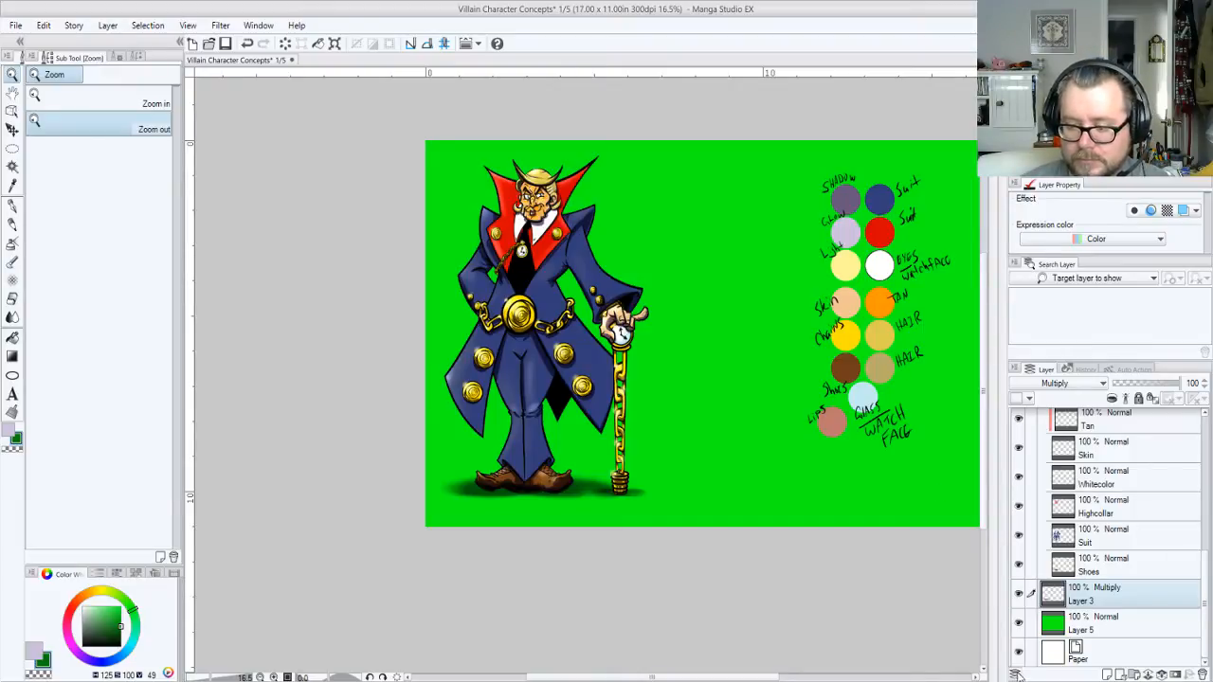
{"action": "left_click", "coordinate": [1019, 623]}
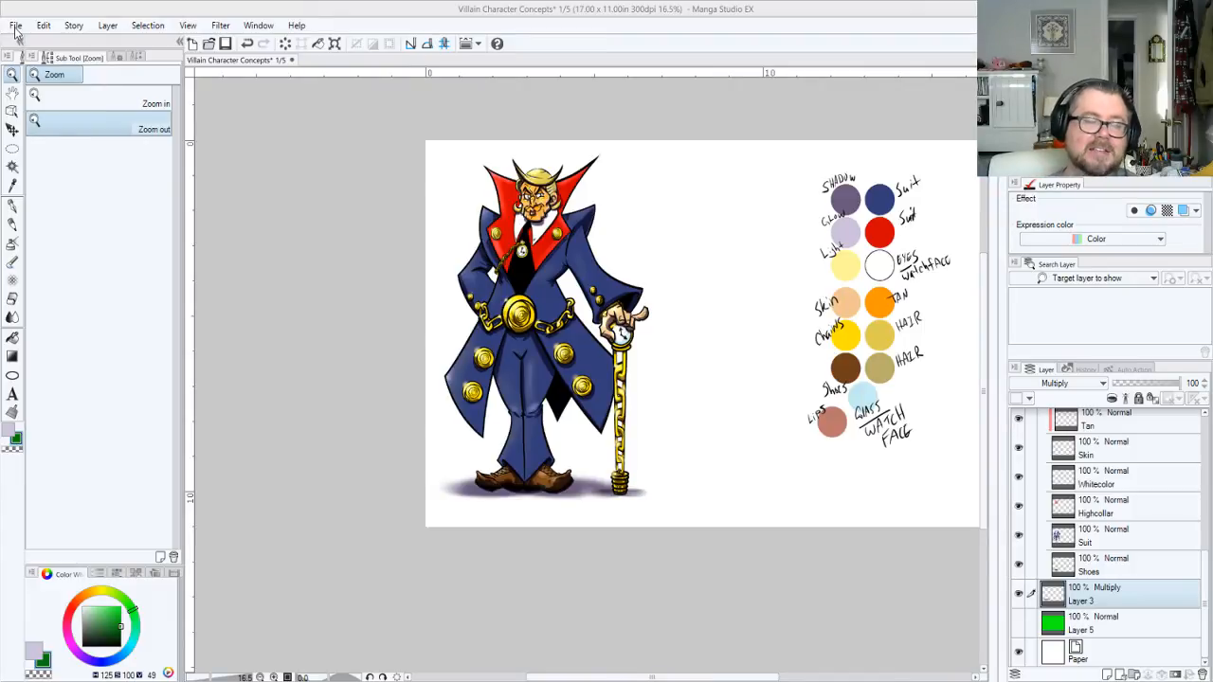
{"action": "key", "text": "ctrl+s"}
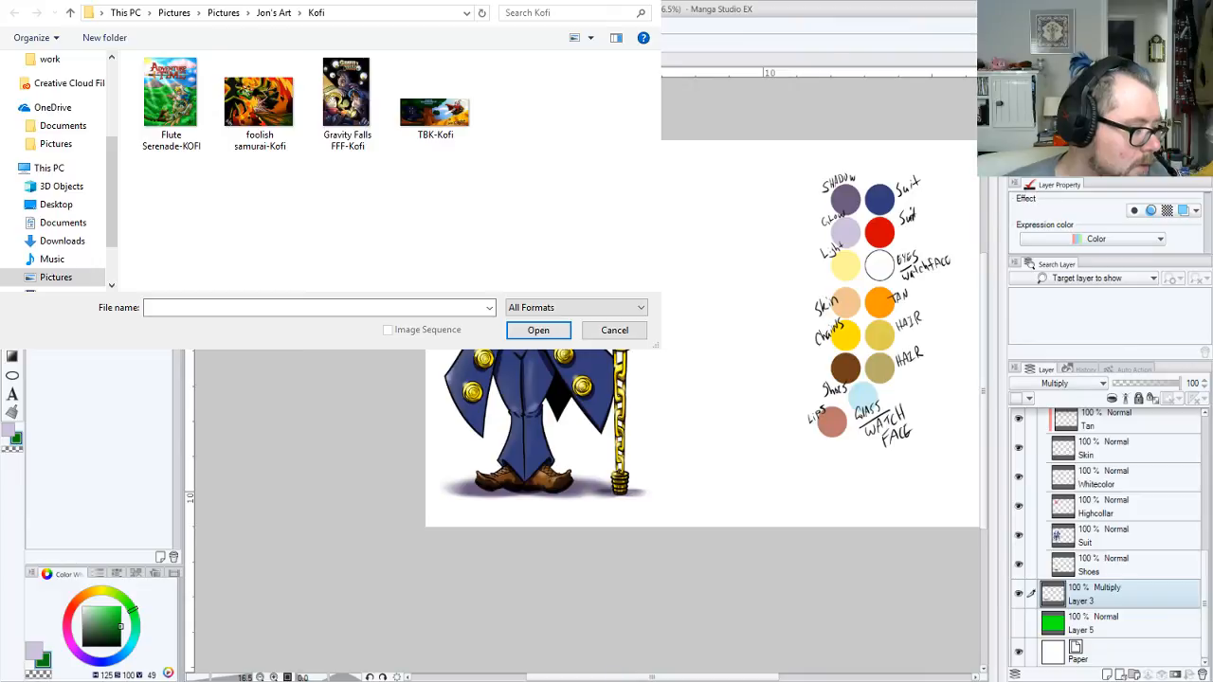
{"action": "key", "text": "Escape"}
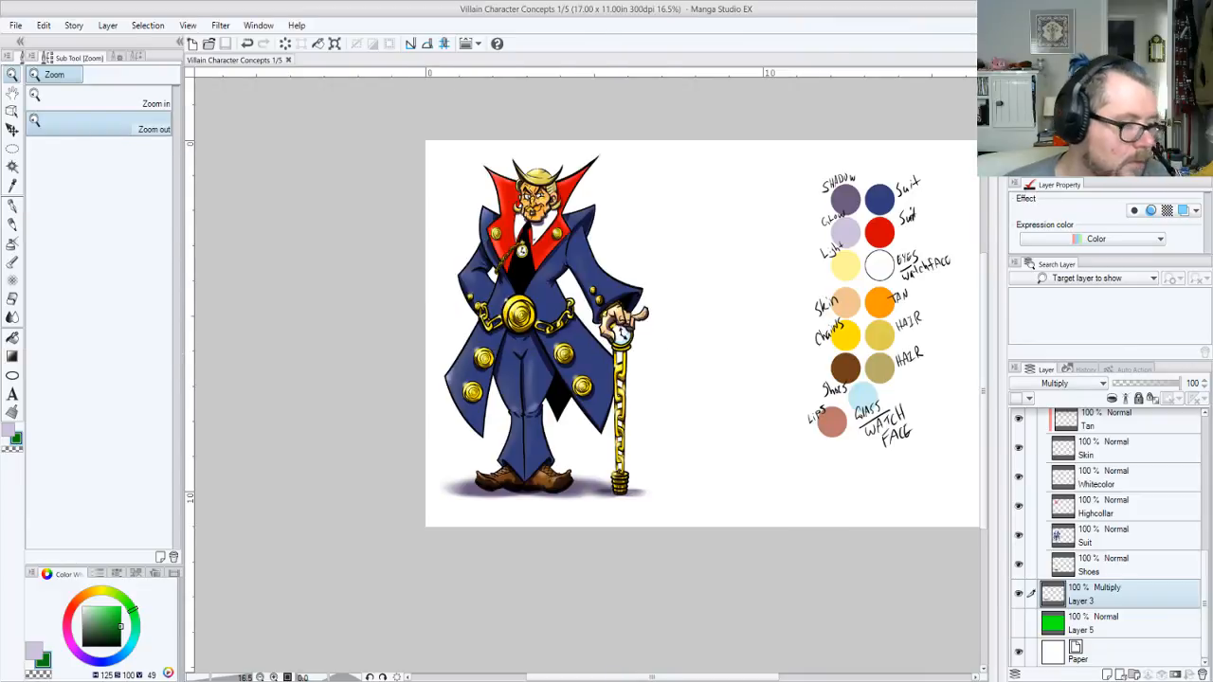